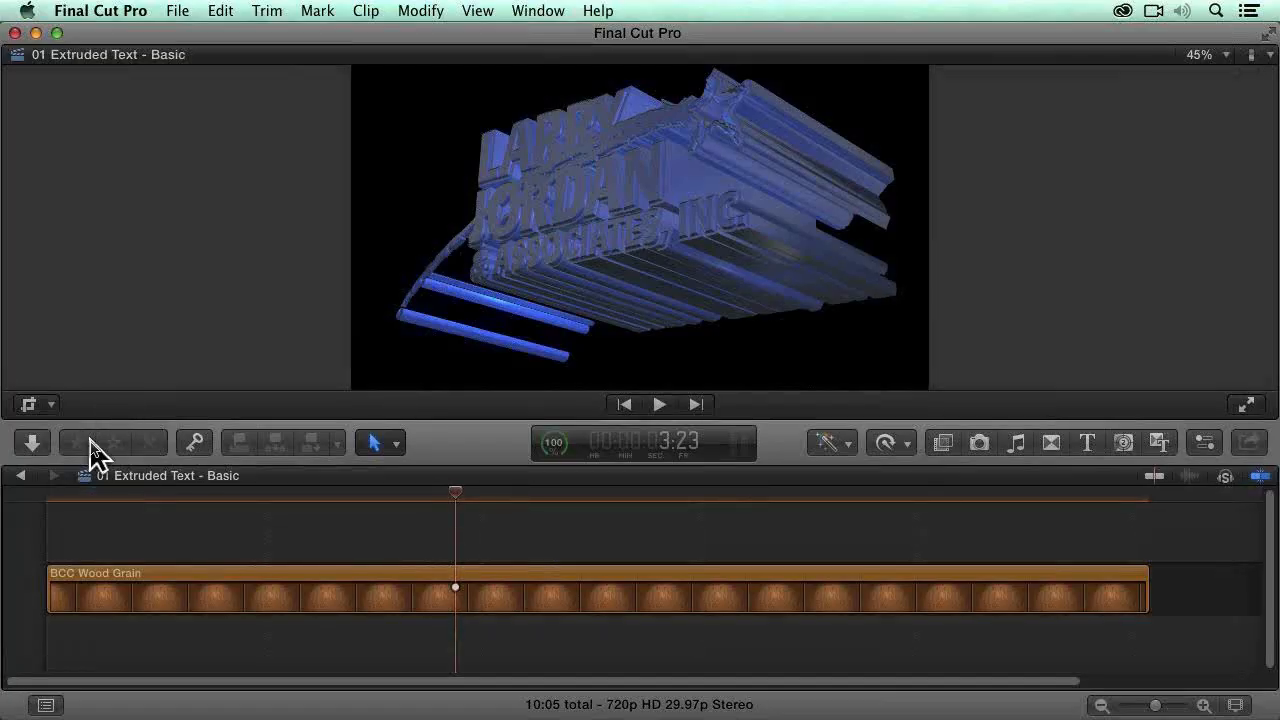
# Step: Show the library browser and open the project 02 Extruded Text - Advanced in the timeline
pyautogui.press('super+shift+1')
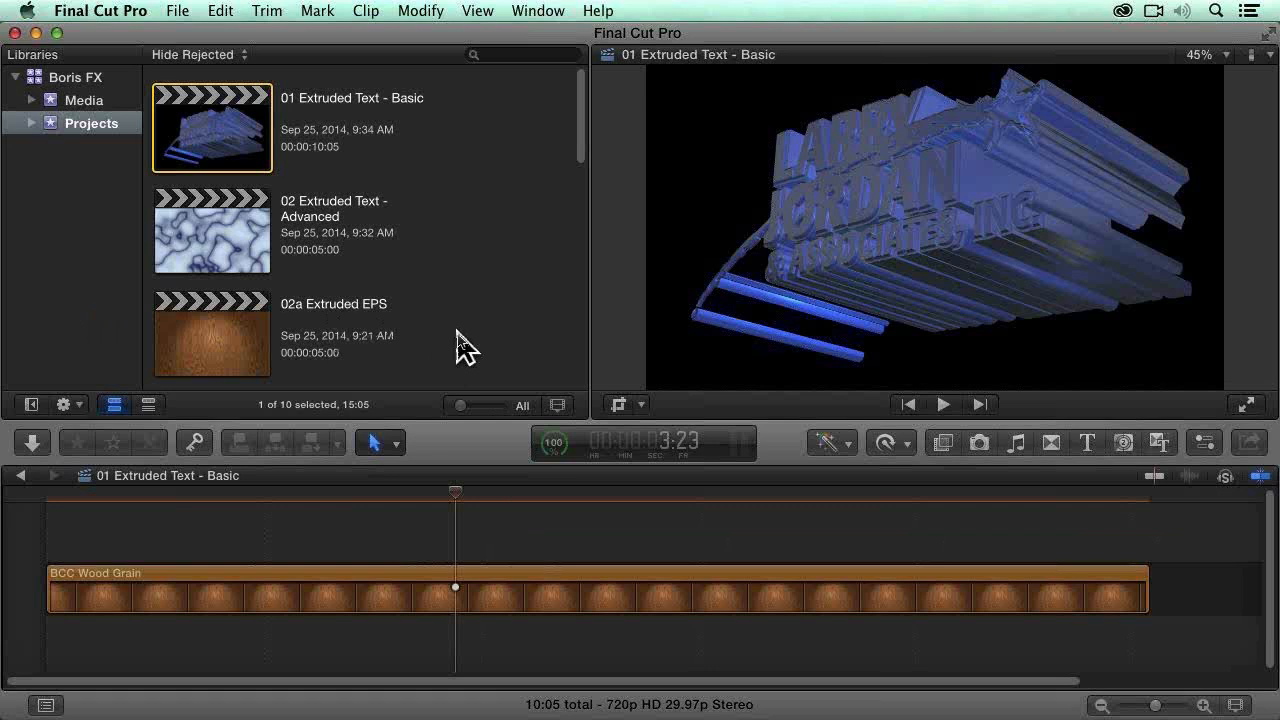
pyautogui.press('super+shift+1')
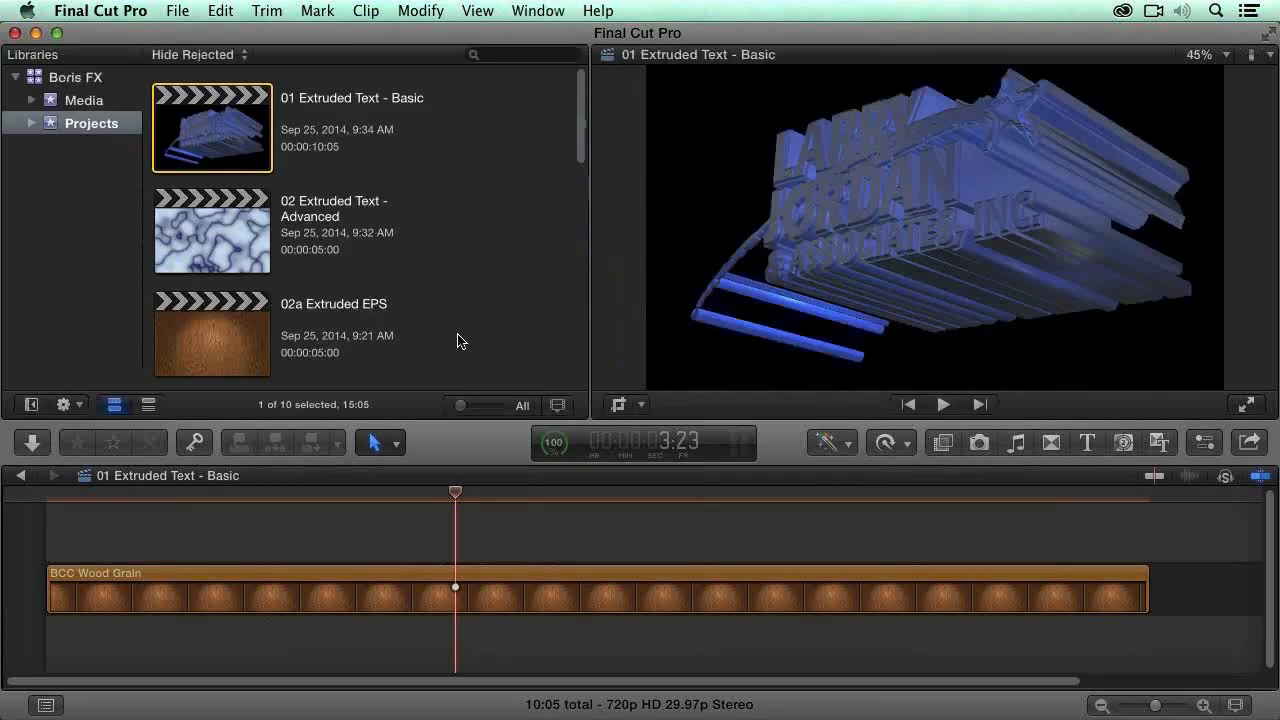
pyautogui.press('ctrl+super+1')
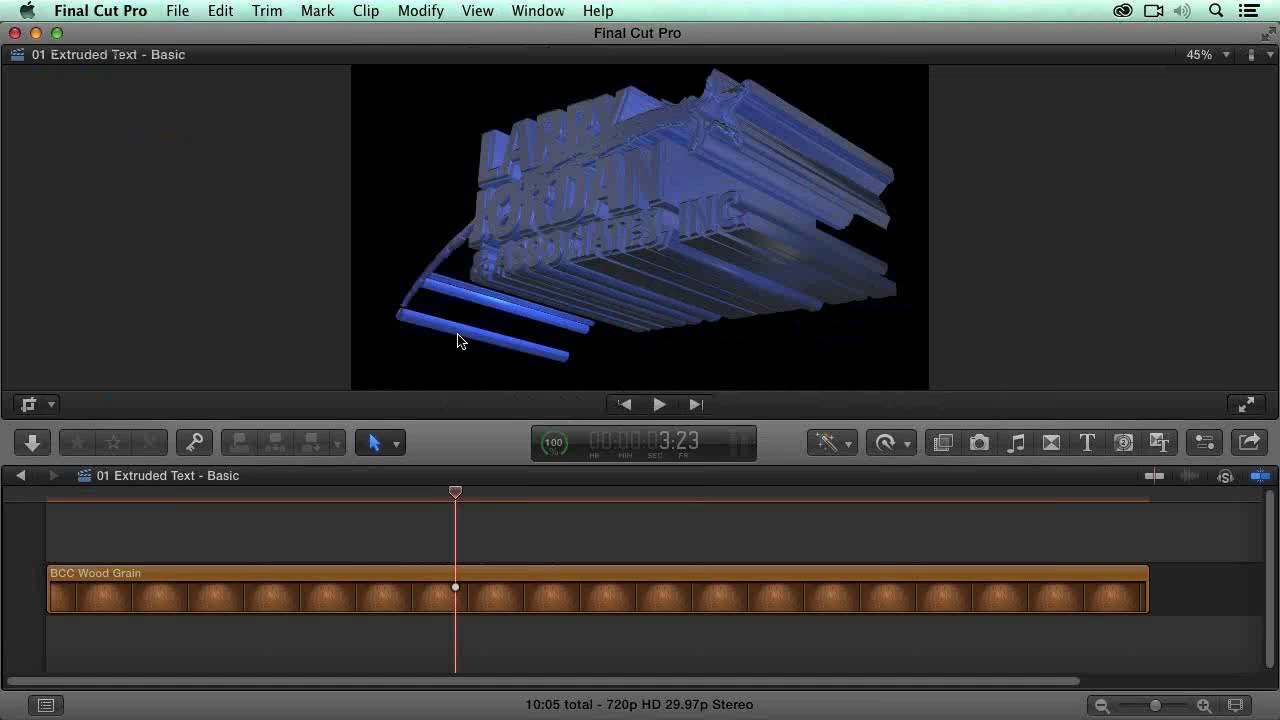
pyautogui.press('ctrl+super+1')
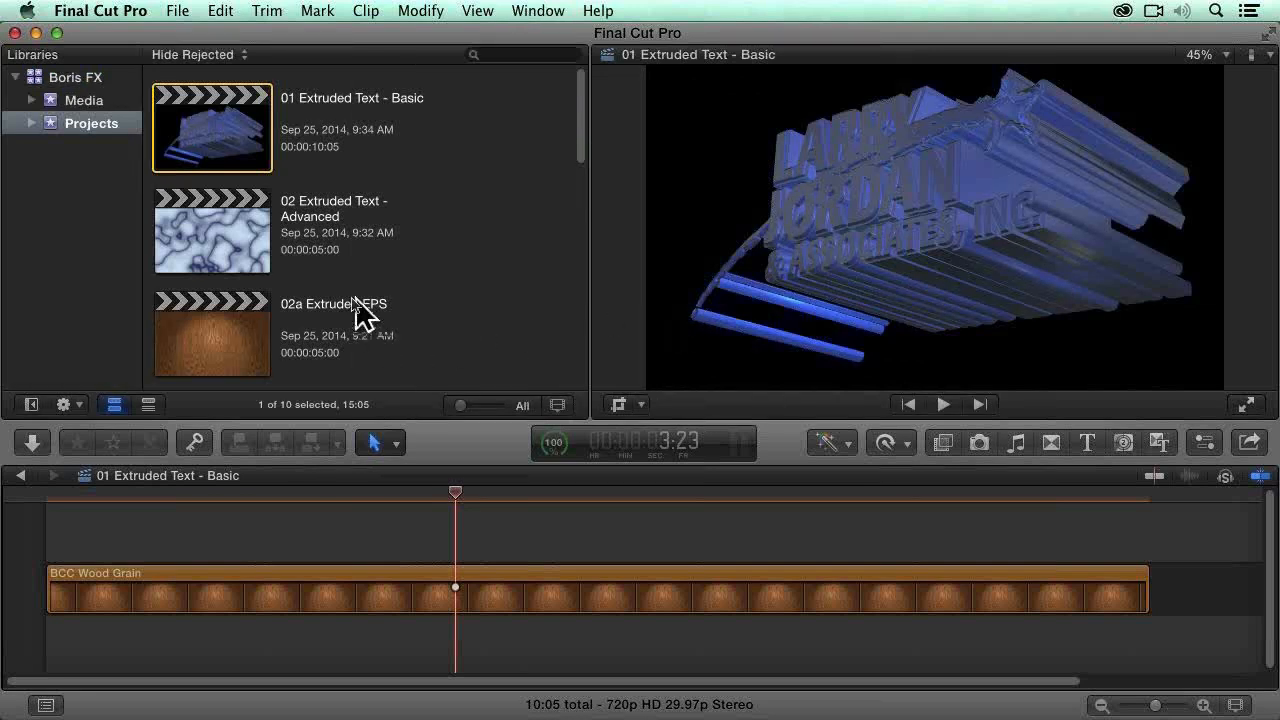
pyautogui.doubleClick(236, 265)
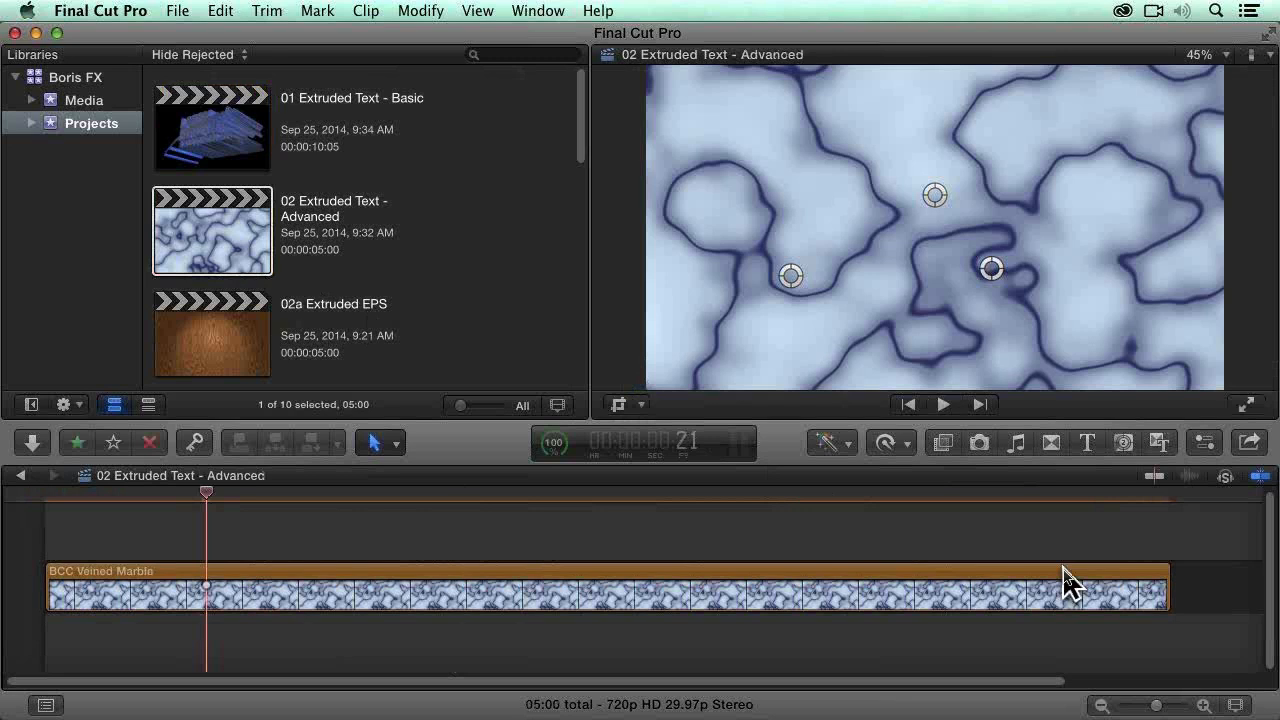
# Step: Set the BCC Veined Marble clip's Vein Thickness to 3.0 and its Mutation to -50.0 in the generator parameters
pyautogui.click(1046, 608)
pyautogui.click(1201, 447)
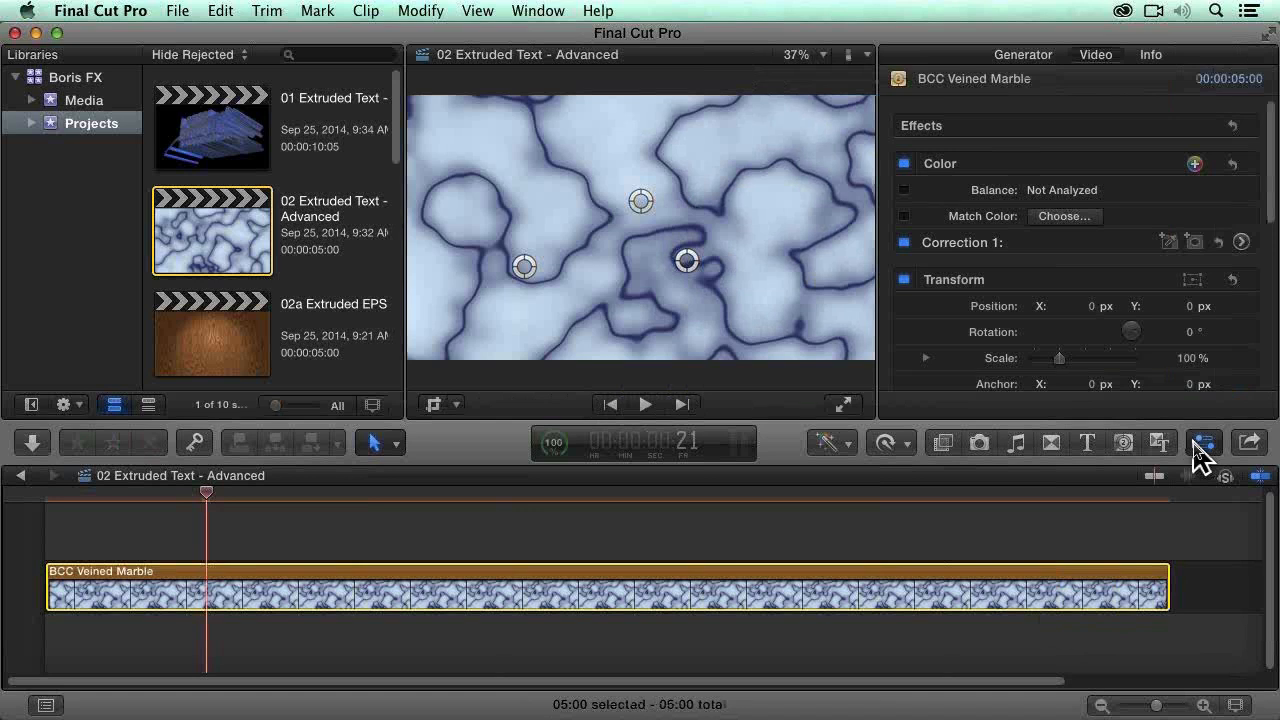
pyautogui.click(1025, 56)
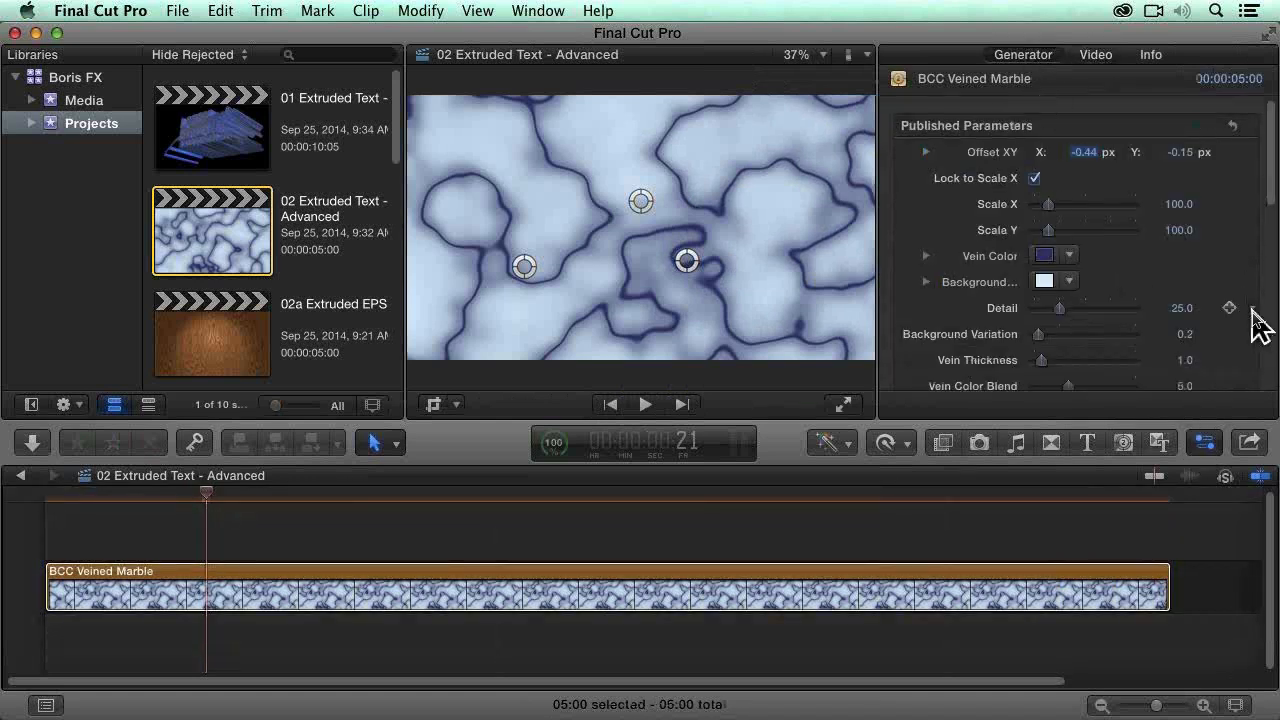
pyautogui.scroll(-2, 1258, 325)
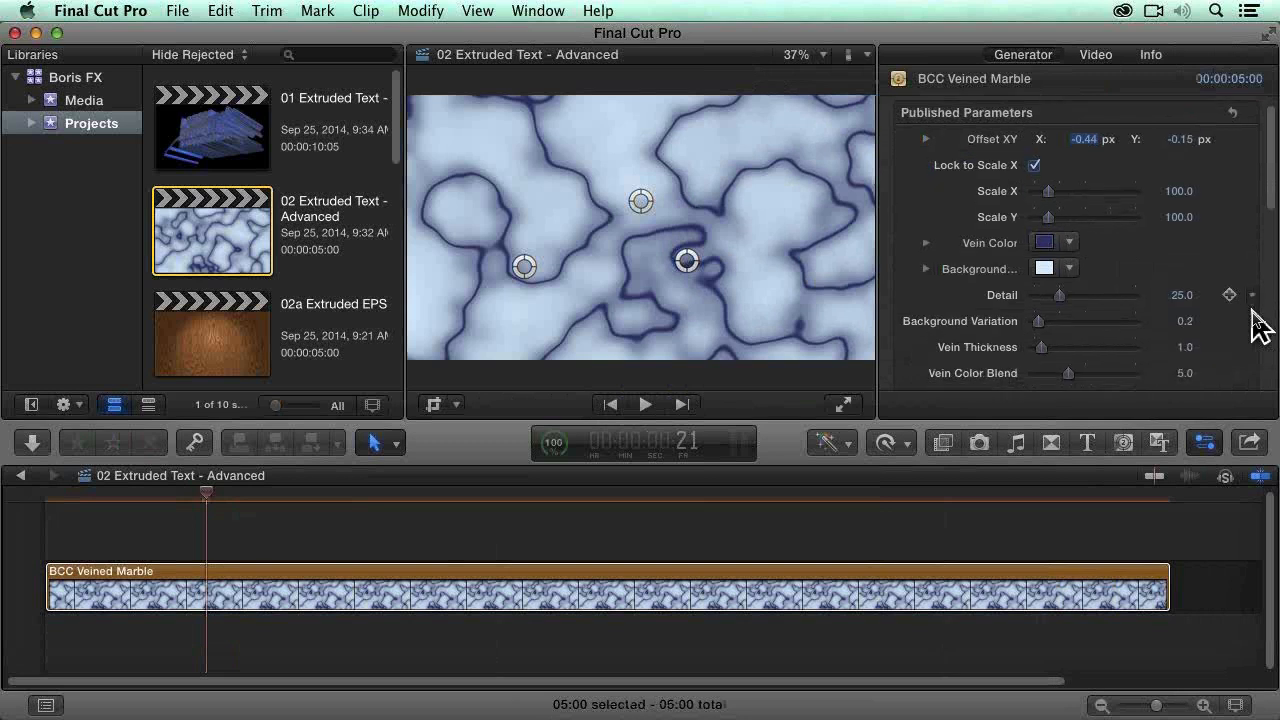
pyautogui.scroll(-2, 1258, 325)
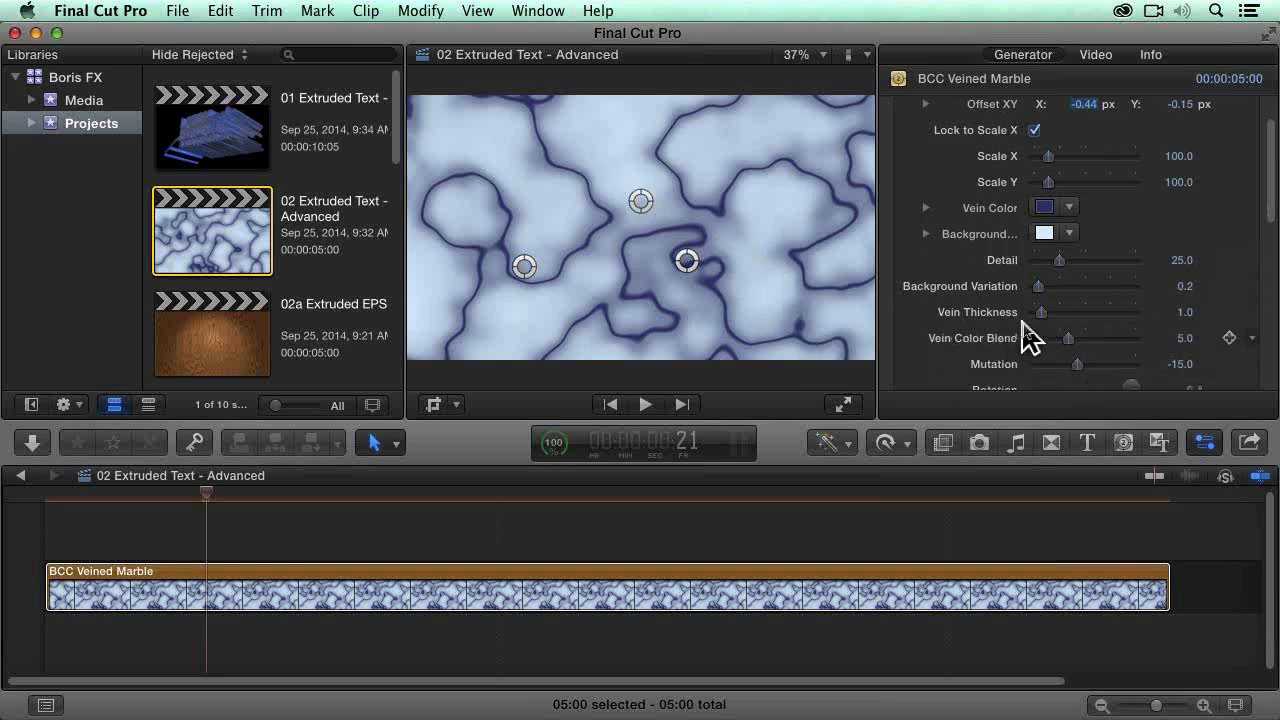
pyautogui.moveTo(1042, 313); pyautogui.dragTo(1048, 315)
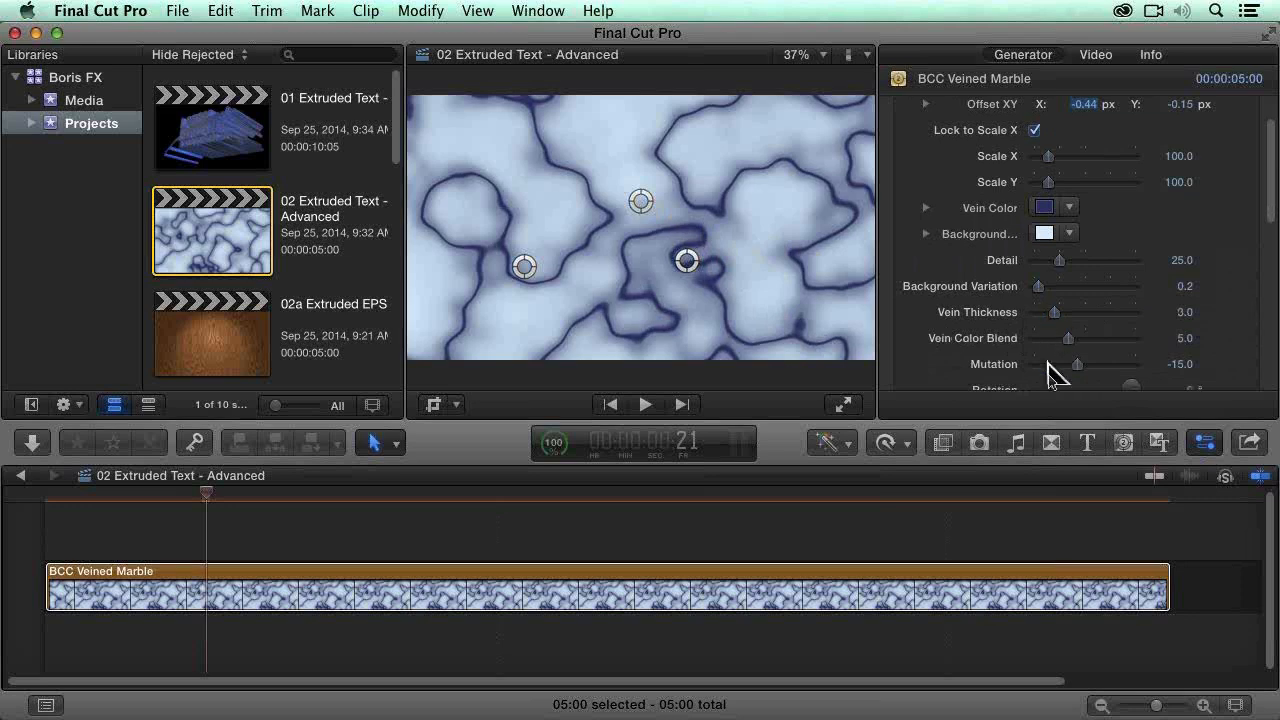
pyautogui.moveTo(1072, 366); pyautogui.dragTo(1059, 365)
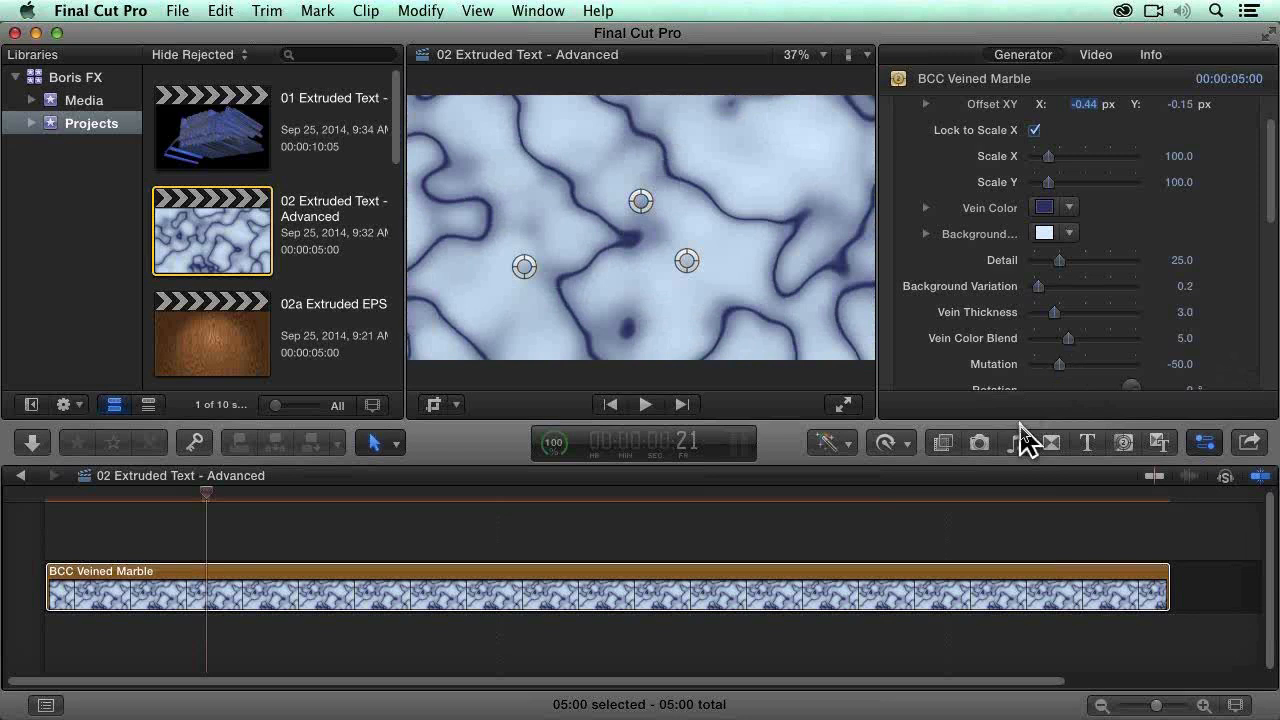
# Step: Look through the available generators in the BCC Textures category, and close the generators browser
pyautogui.click(1124, 443)
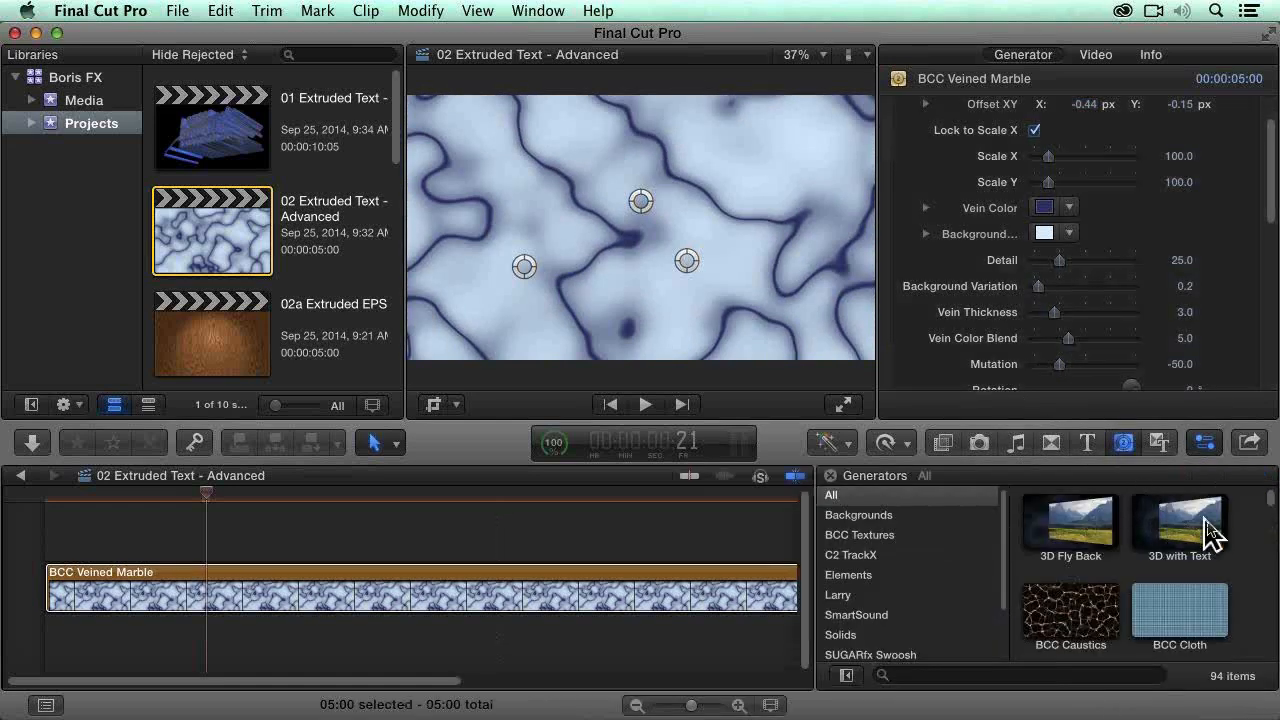
pyautogui.click(868, 535)
pyautogui.scroll(-3, 1120, 560)
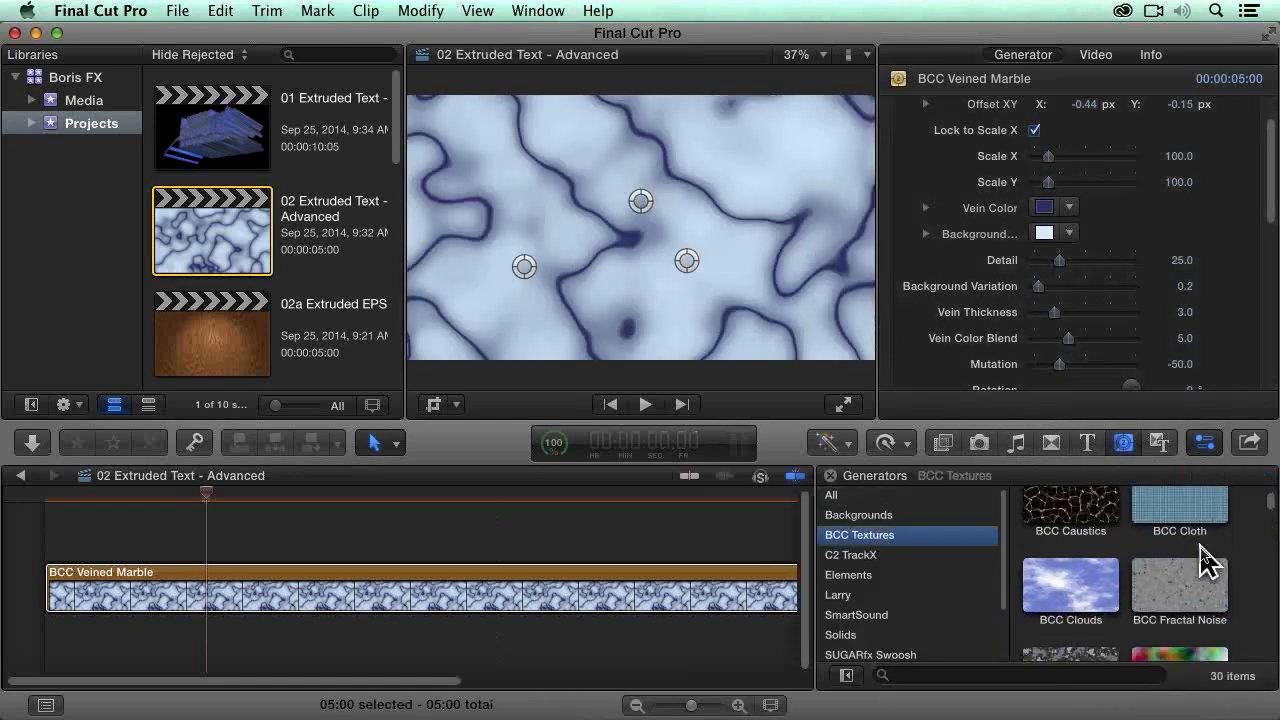
pyautogui.scroll(-6, 1232, 562)
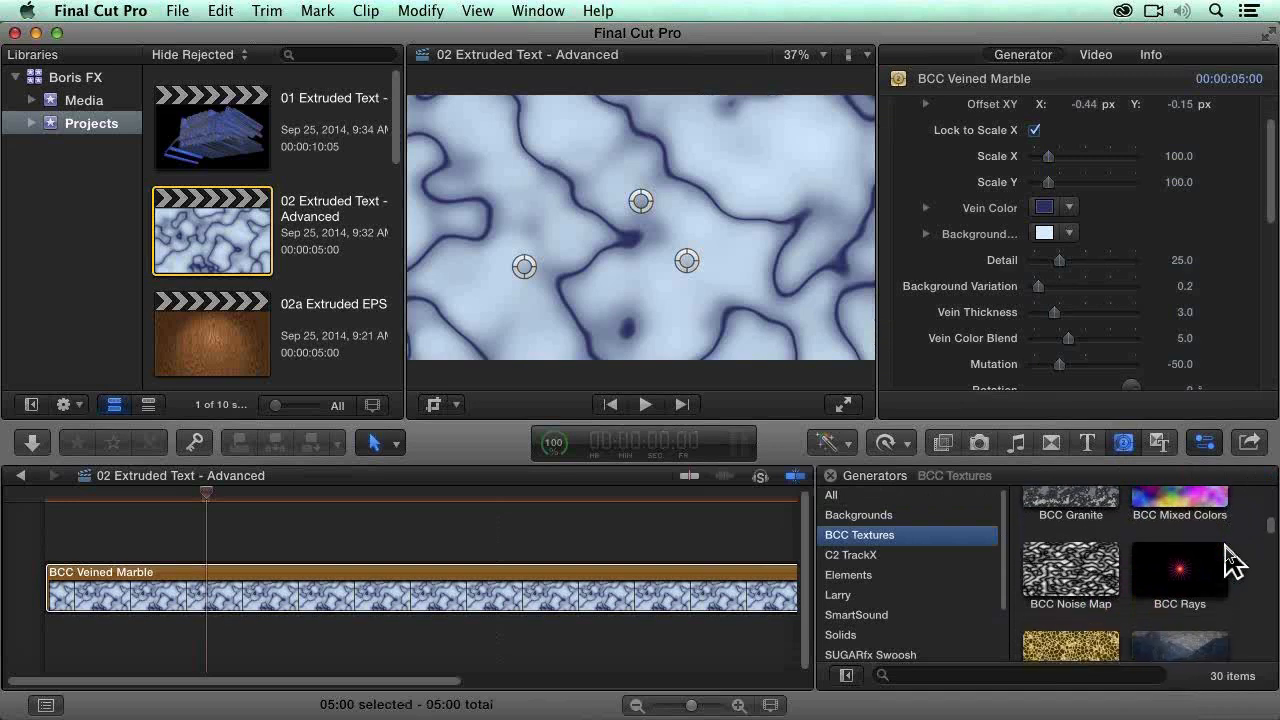
pyautogui.scroll(-2, 1232, 562)
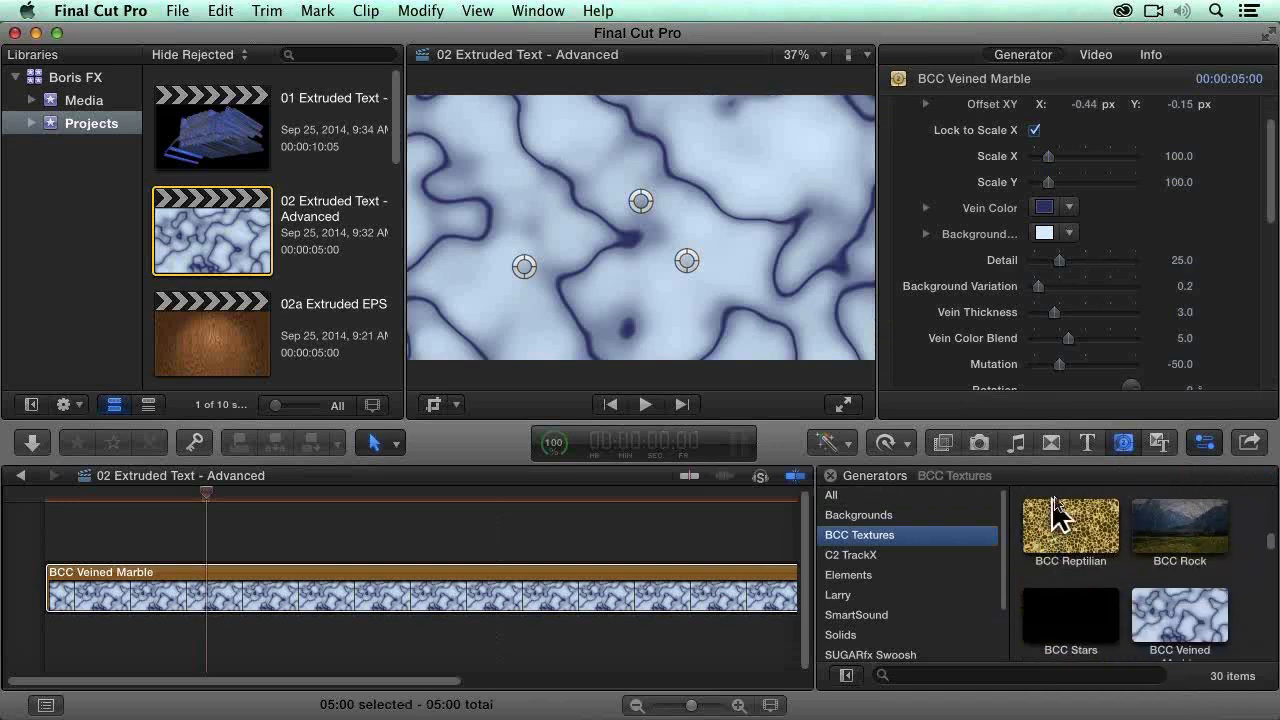
pyautogui.click(1124, 443)
# Step: Park the playhead at 3:13 and apply the BCC Extruded Text effect from BCC 3D Objects to the BCC Veined Marble clip
pyautogui.click(940, 446)
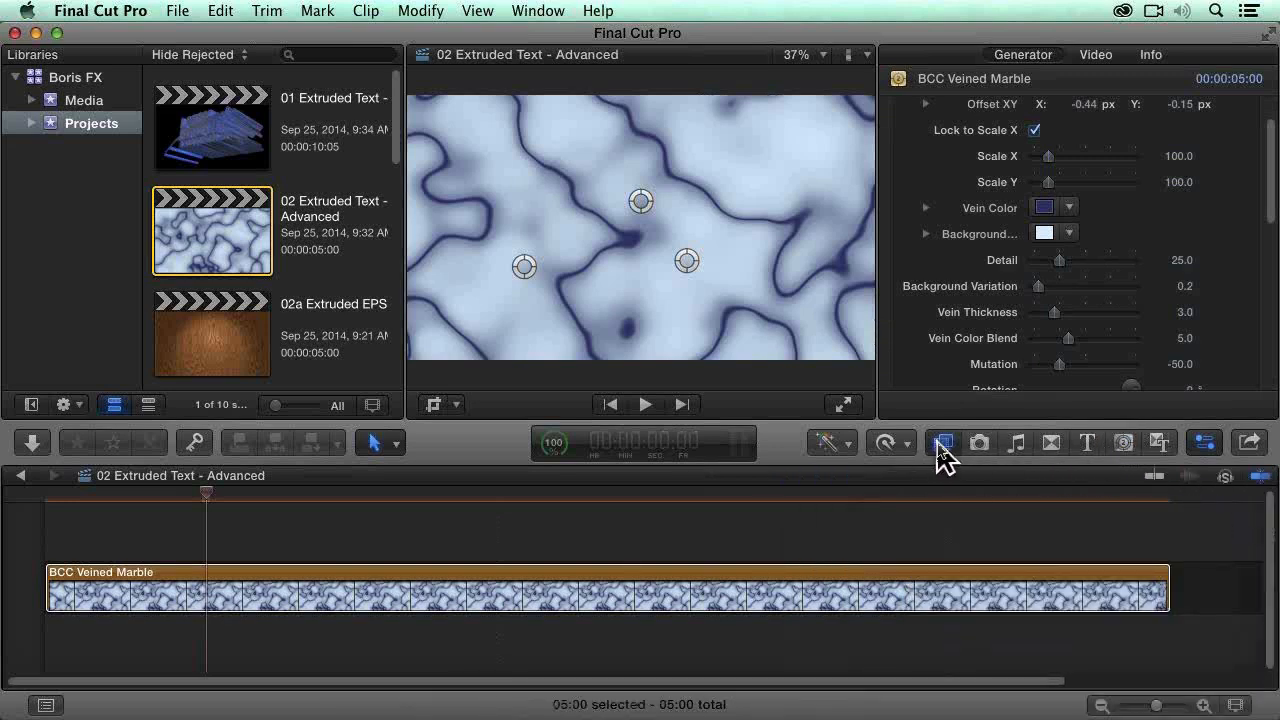
pyautogui.hotkey('shift', 'z')
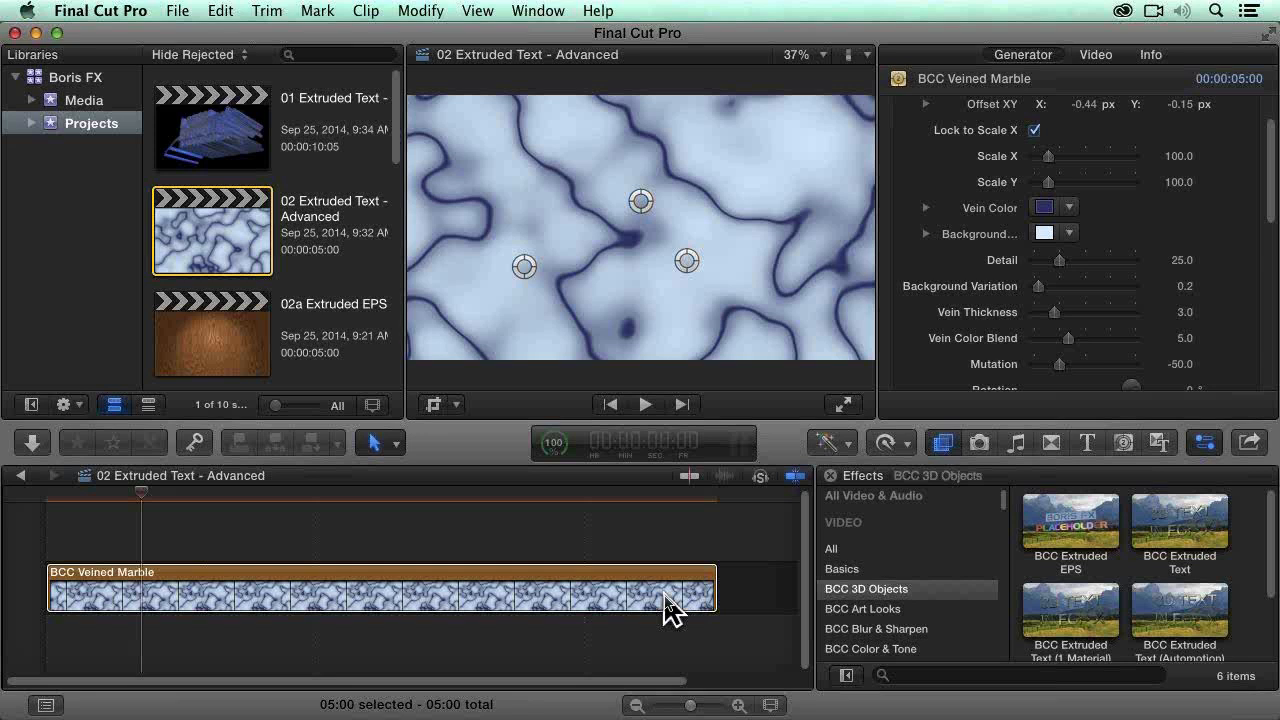
pyautogui.click(511, 494)
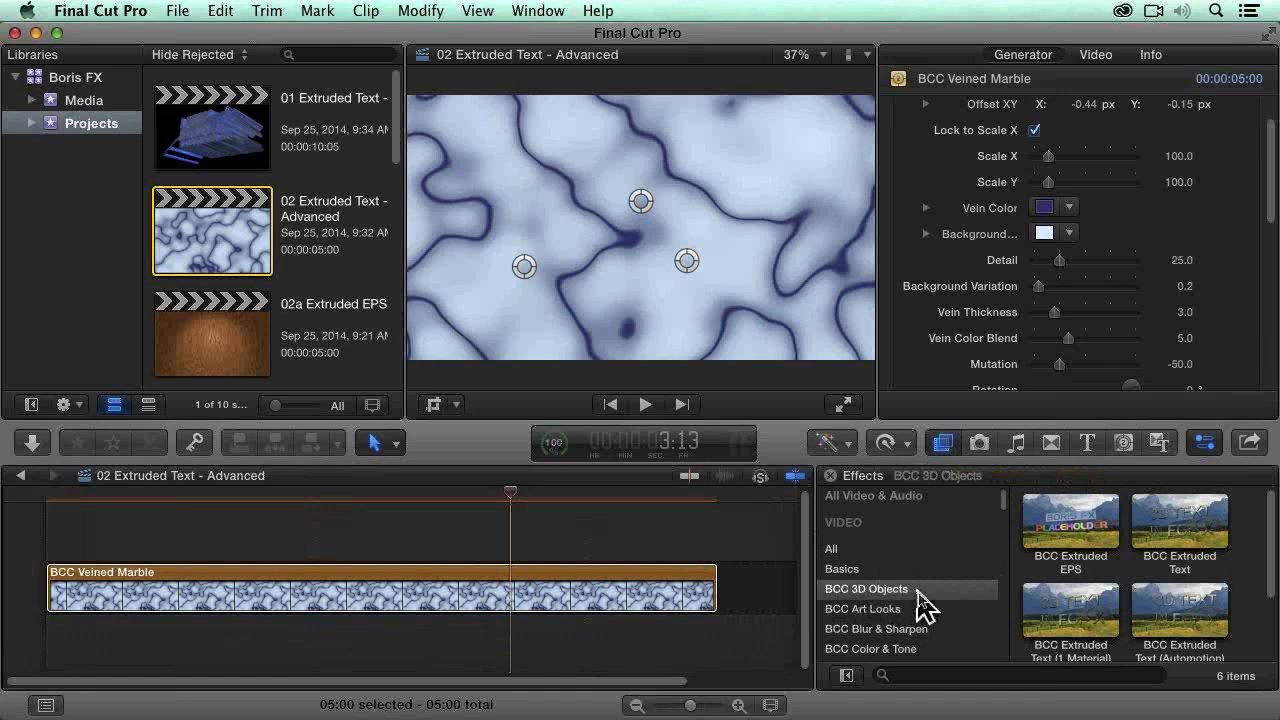
pyautogui.scroll(-1, 1075, 603)
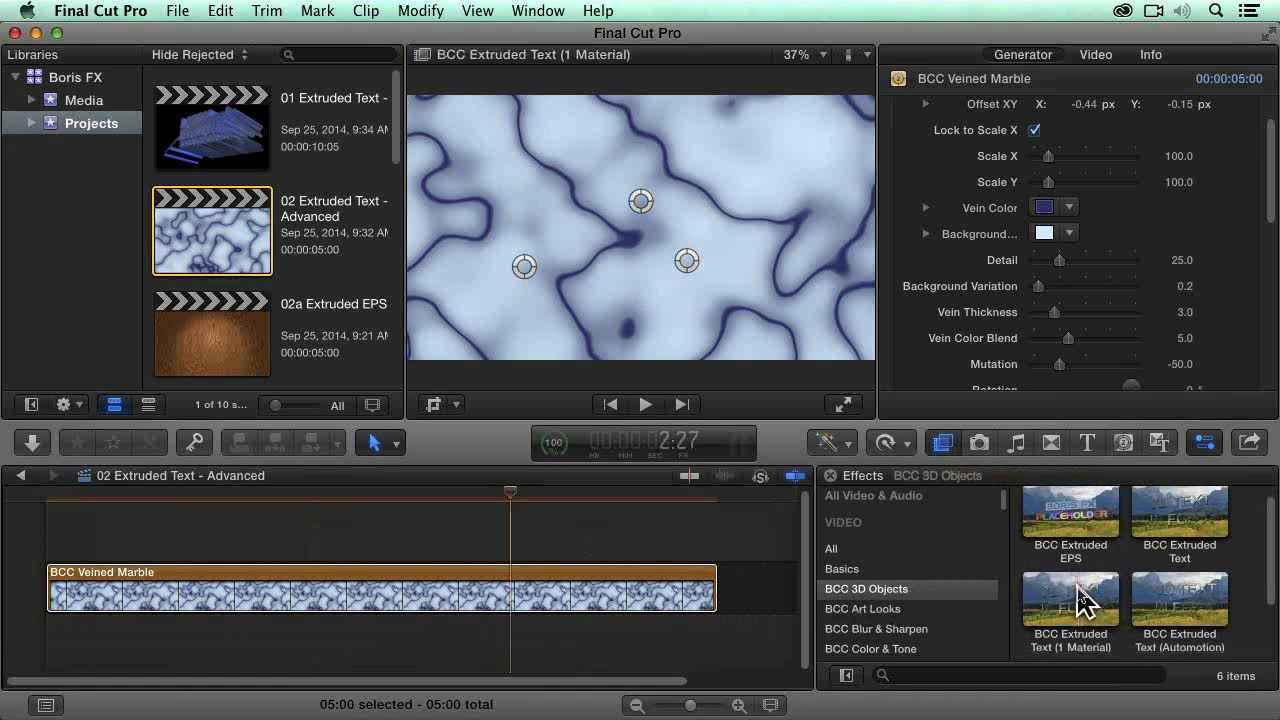
pyautogui.scroll(-3, 1078, 603)
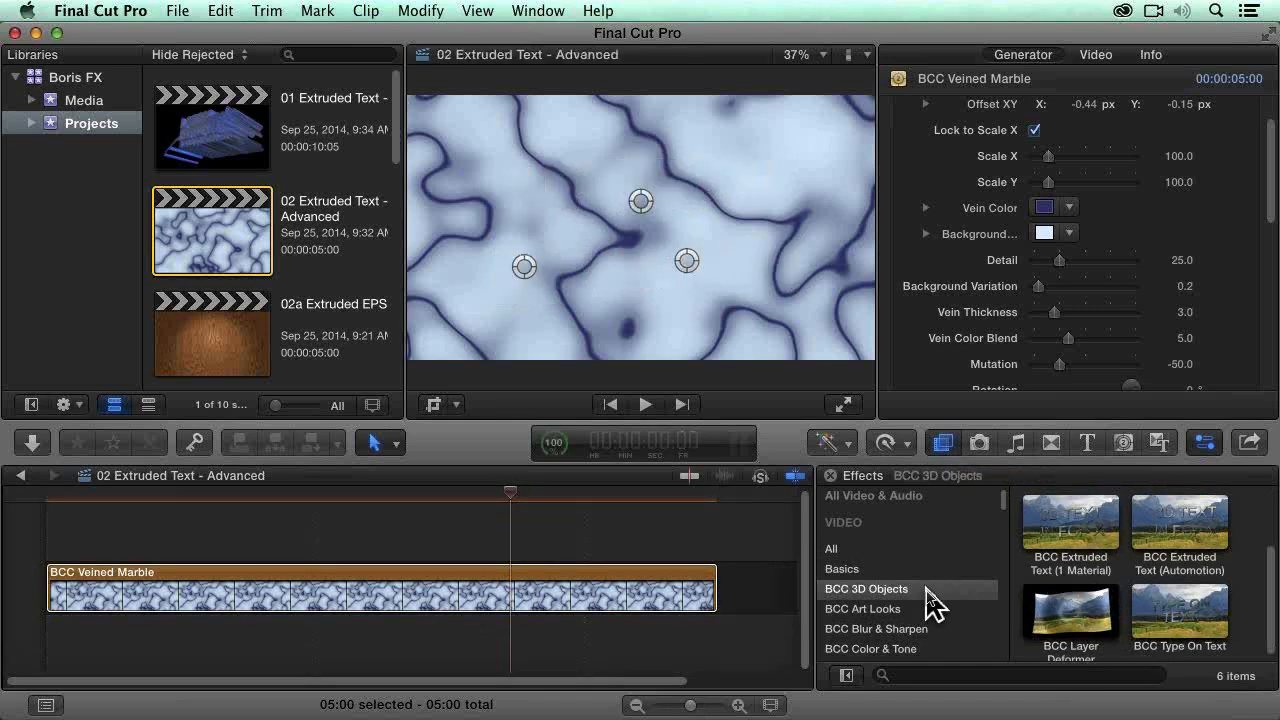
pyautogui.scroll(3, 1194, 563)
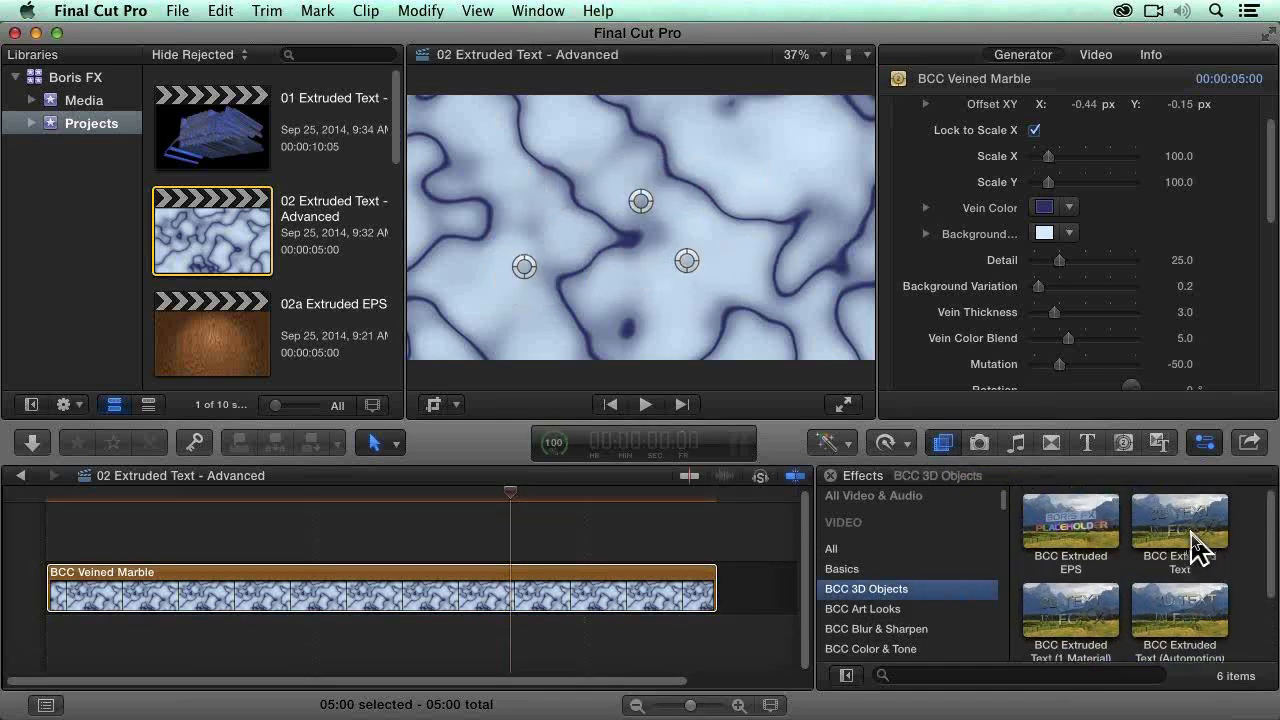
pyautogui.moveTo(1188, 543); pyautogui.dragTo(481, 582)
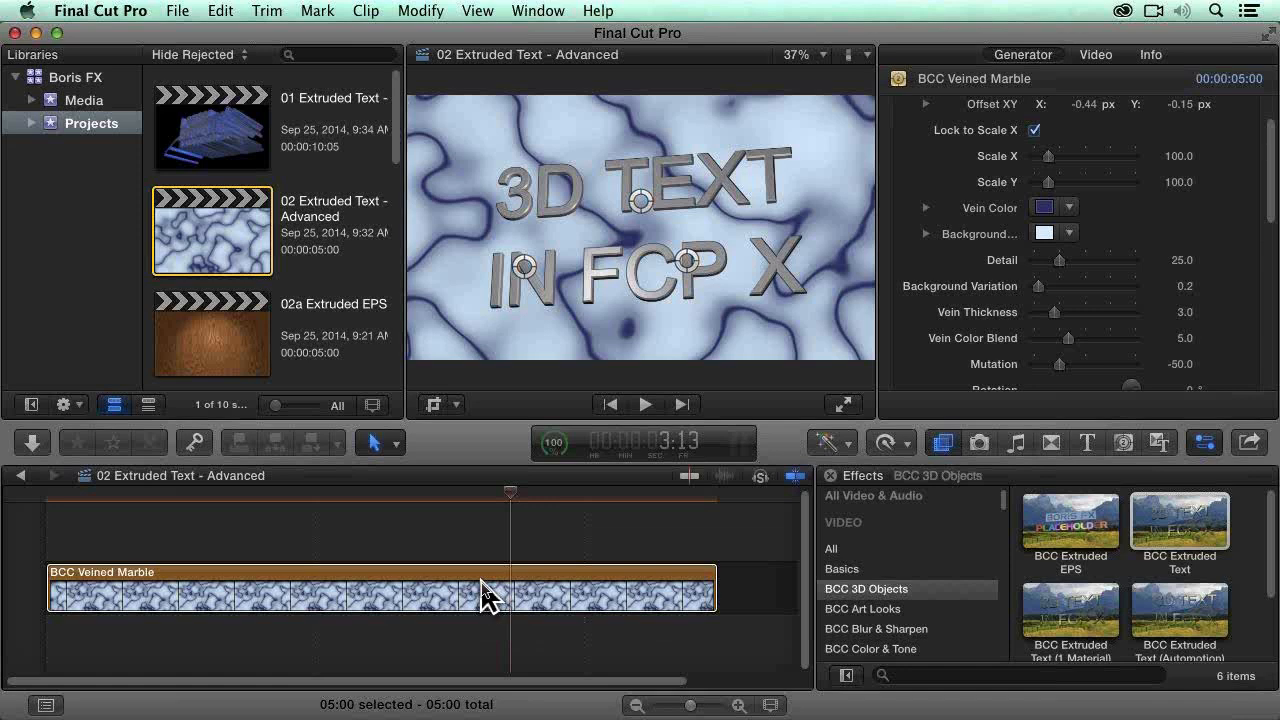
# Step: Set the BCC Extruded Text effect's Blend Mode to None (Transparent Background)
pyautogui.moveTo(1245, 273)
pyautogui.scroll(3, 1245, 273)
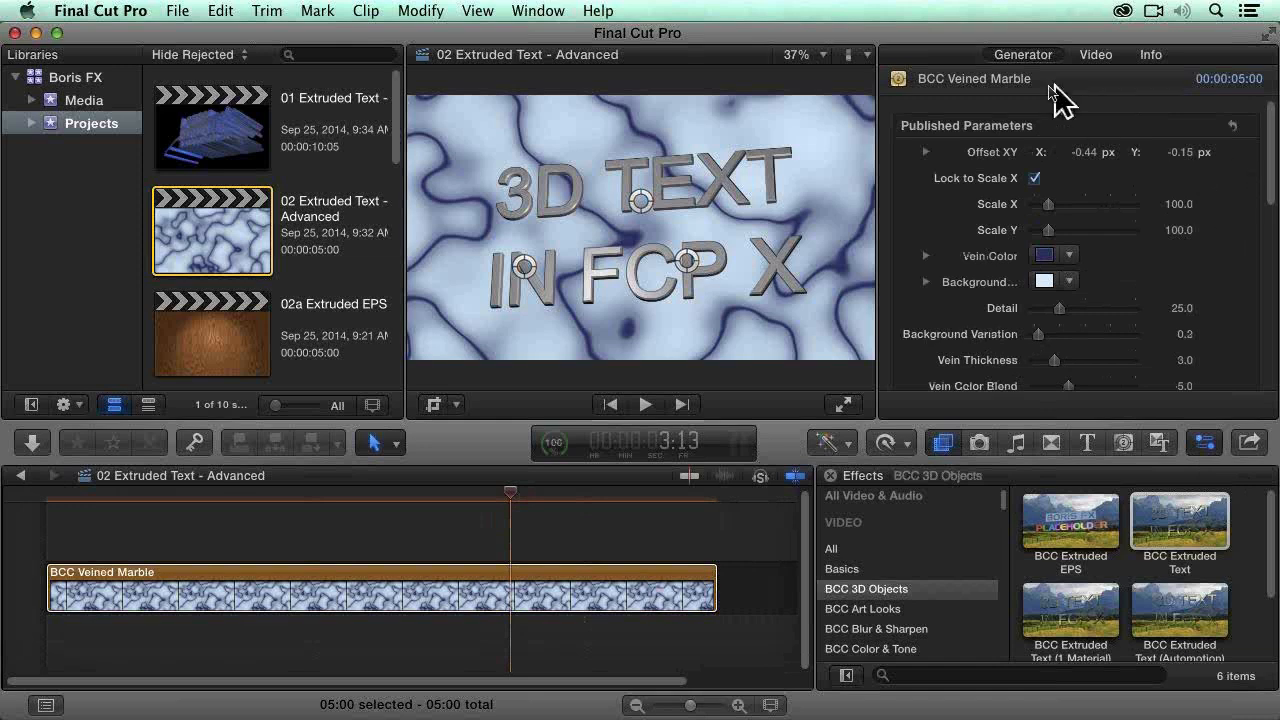
pyautogui.click(1099, 154)
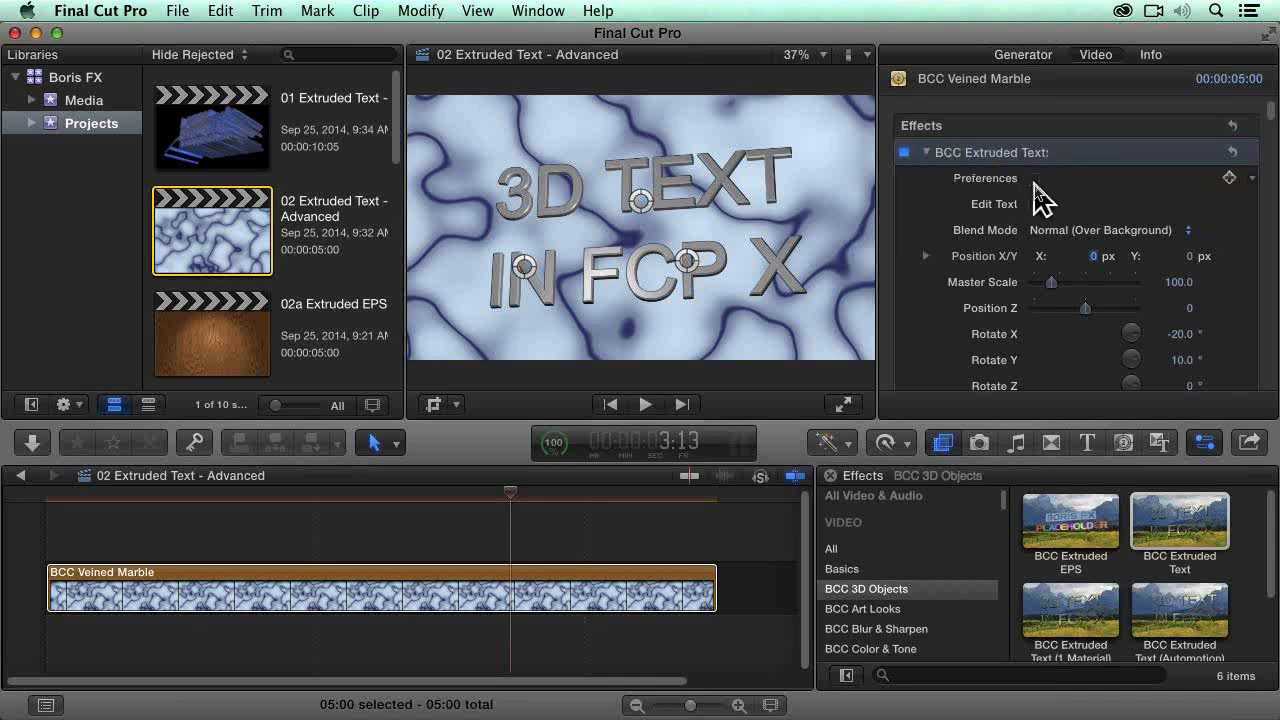
pyautogui.click(1082, 232)
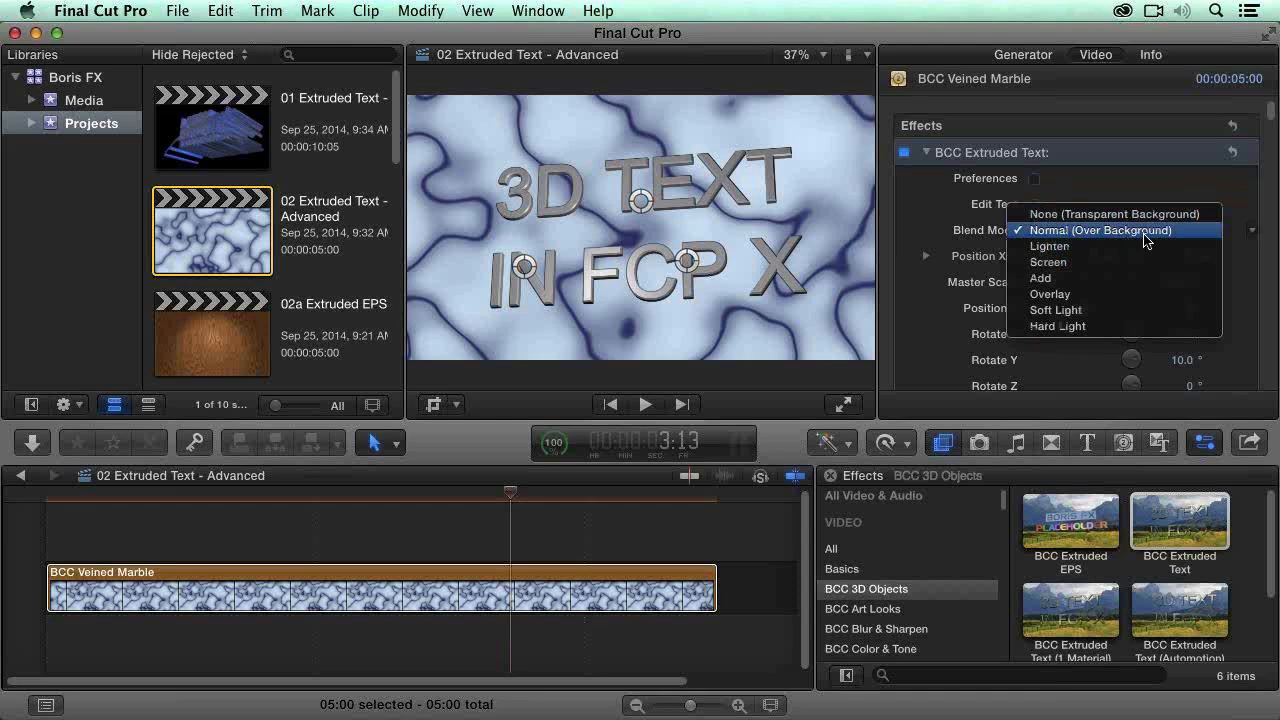
pyautogui.click(1182, 219)
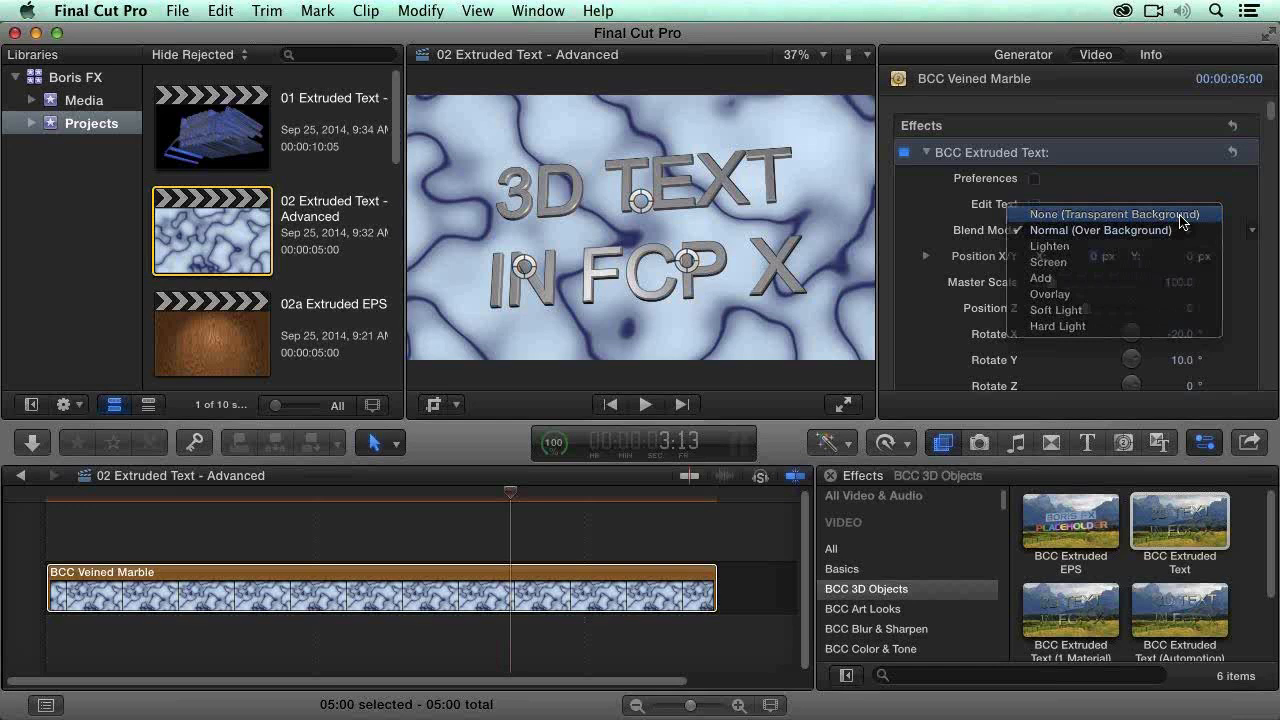
pyautogui.click(1182, 219)
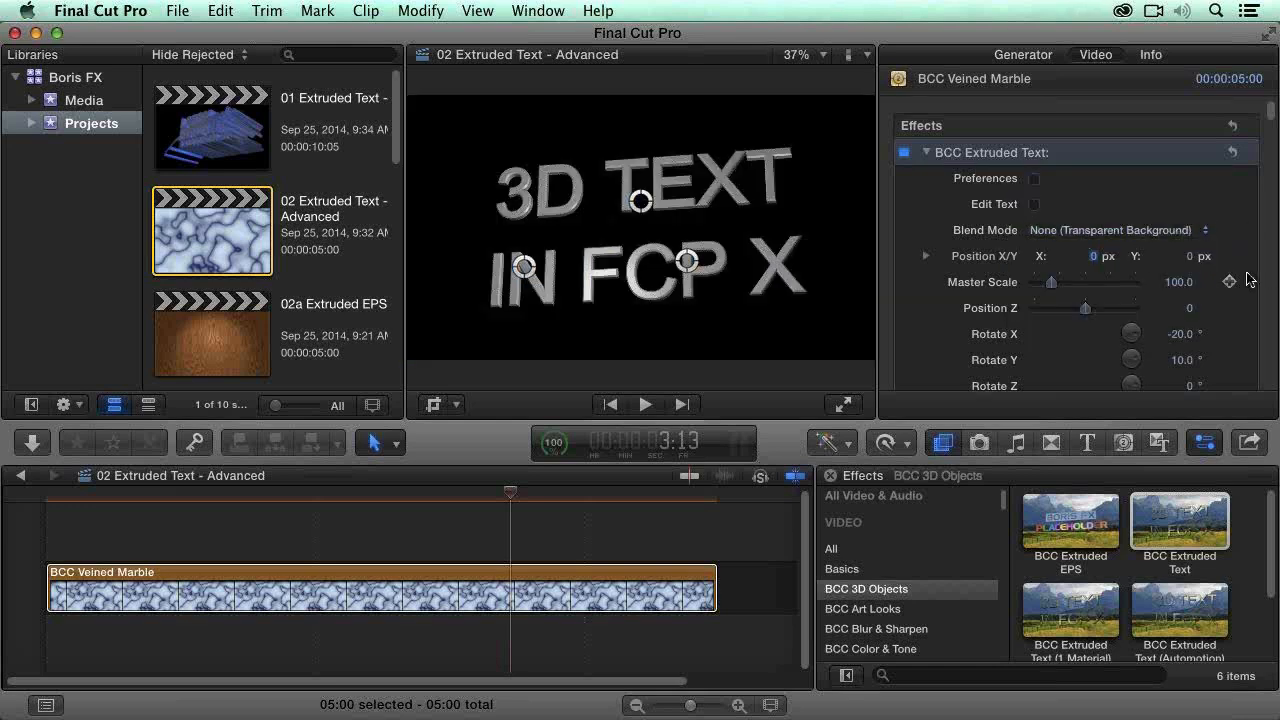
# Step: Examine the full list of BCC Extruded Text parameters, from extrusion and textures to lights, jitter and drop shadow
pyautogui.scroll(-3, 1250, 281)
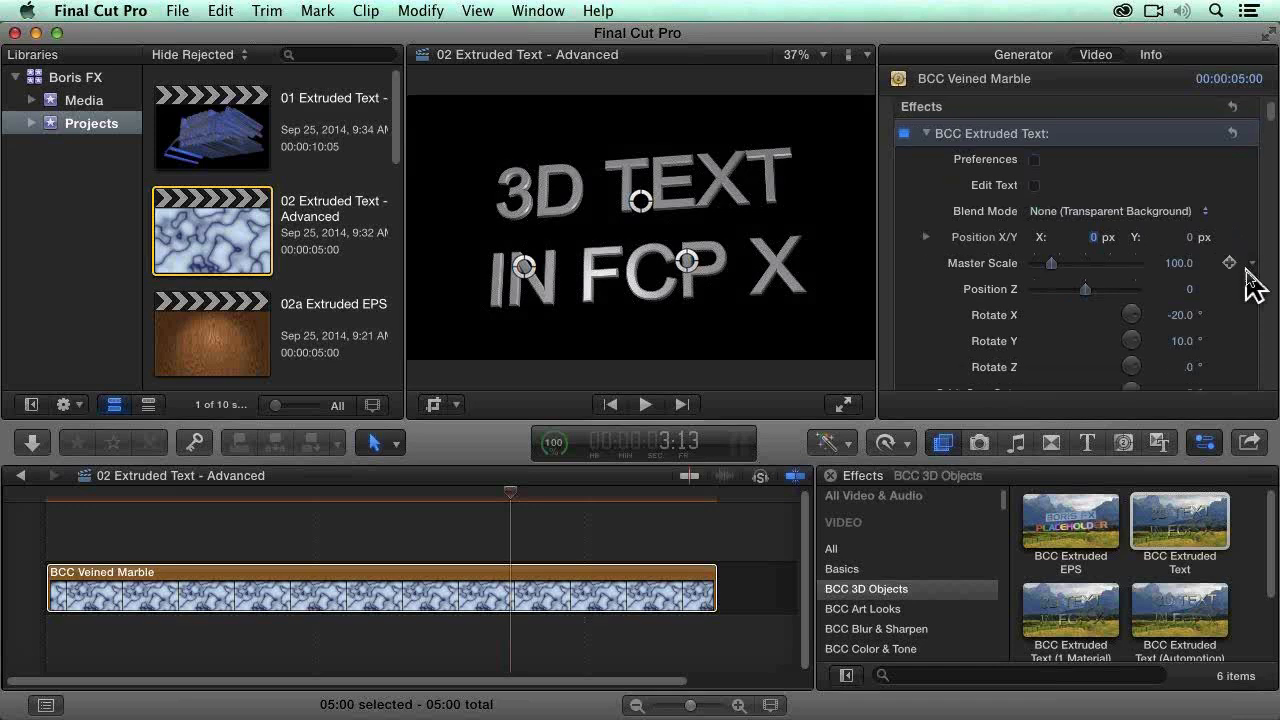
pyautogui.scroll(-15, 1240, 323)
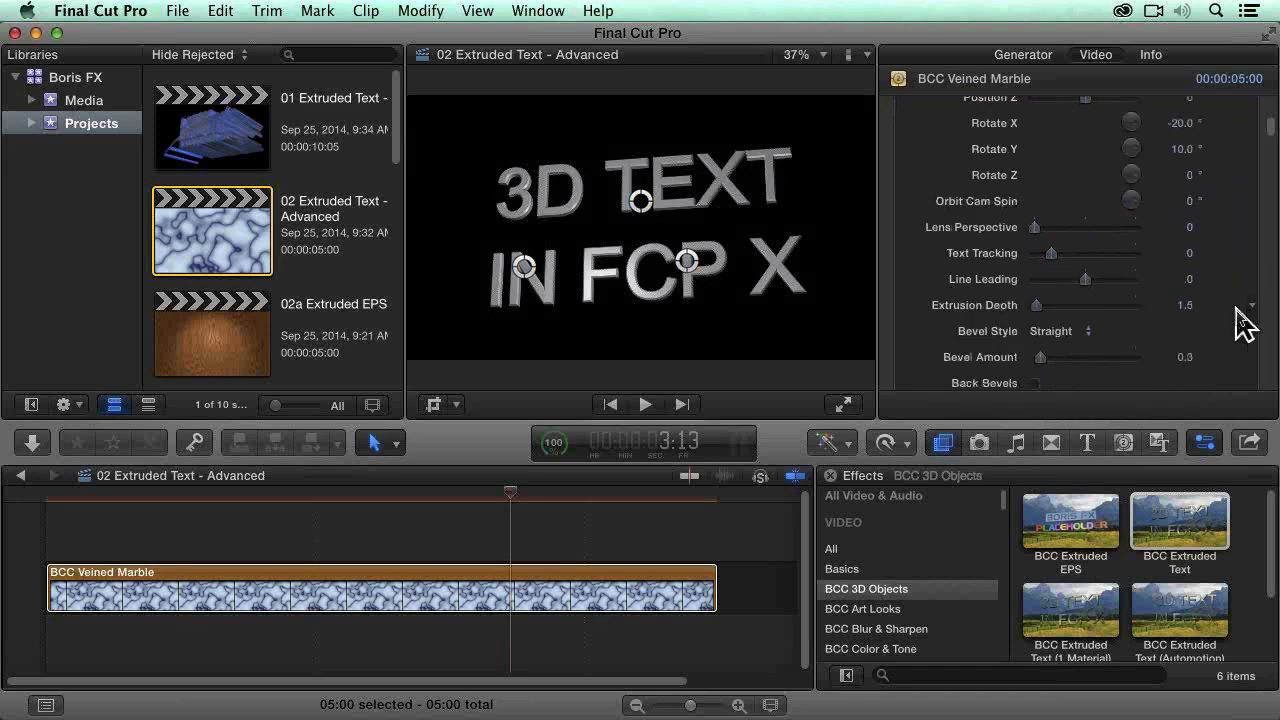
pyautogui.scroll(-12, 1240, 323)
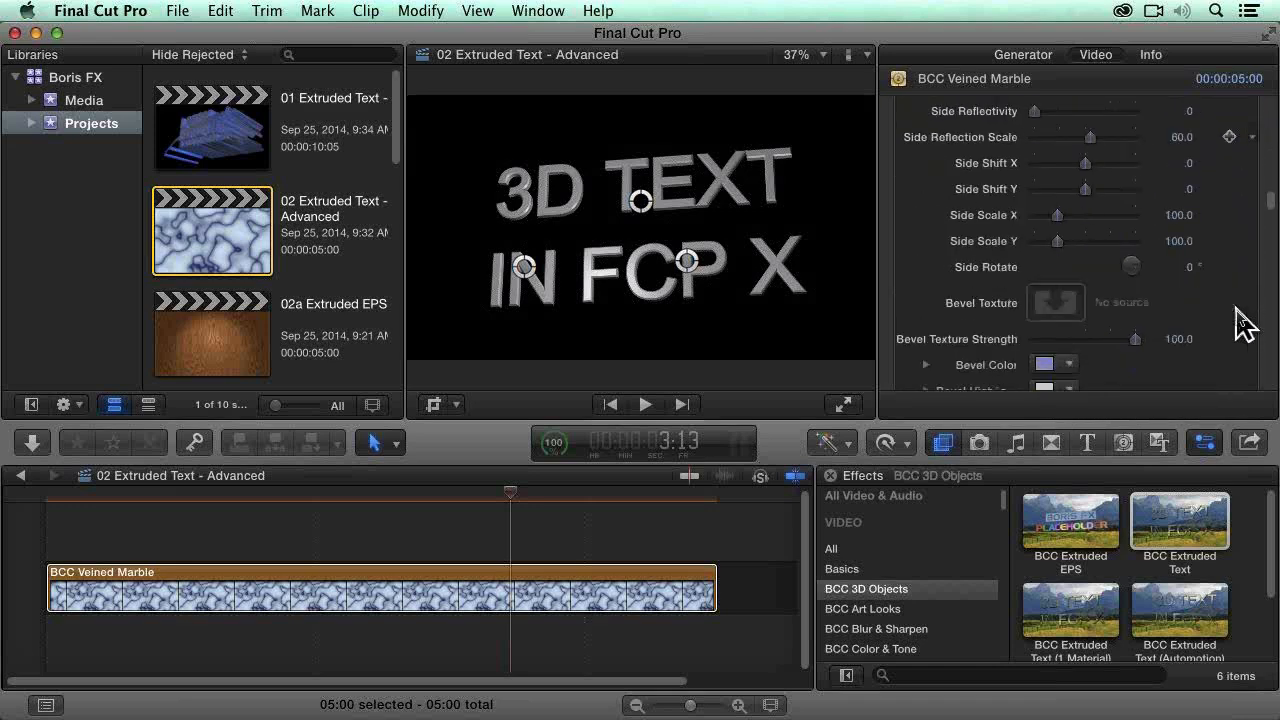
pyautogui.scroll(-15, 1240, 323)
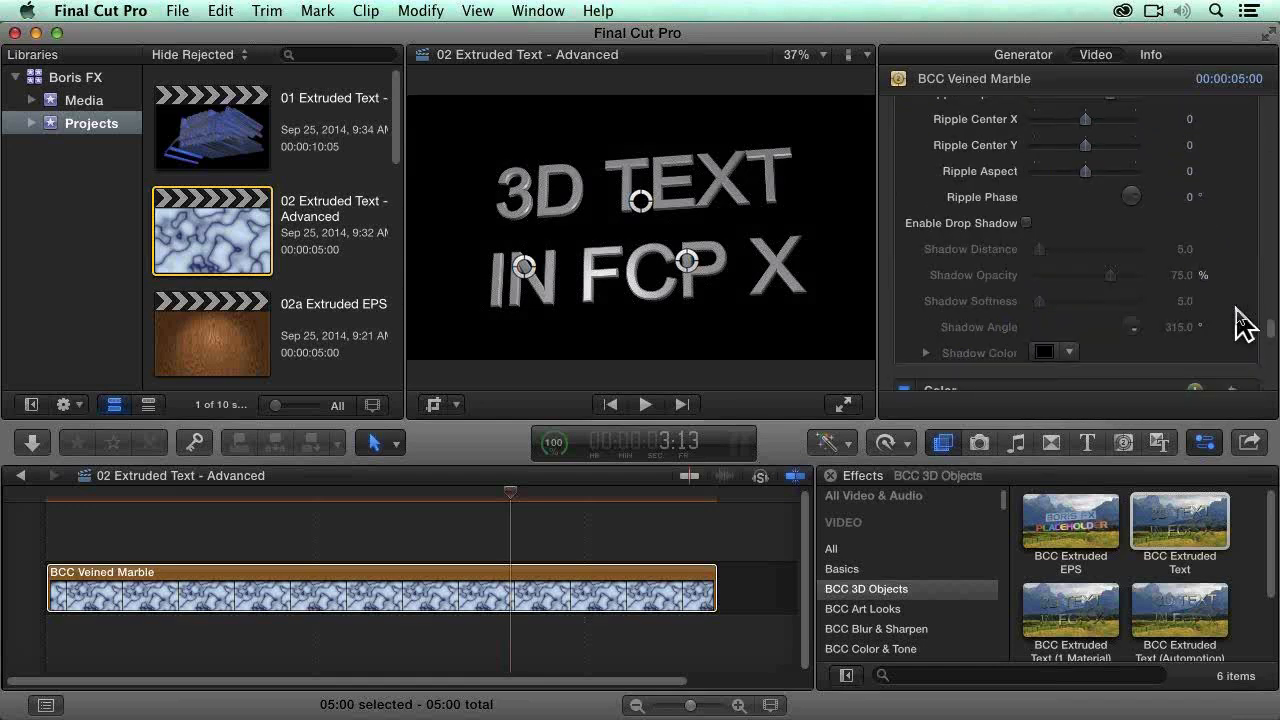
pyautogui.scroll(-15, 1240, 323)
pyautogui.scroll(20, 1240, 318)
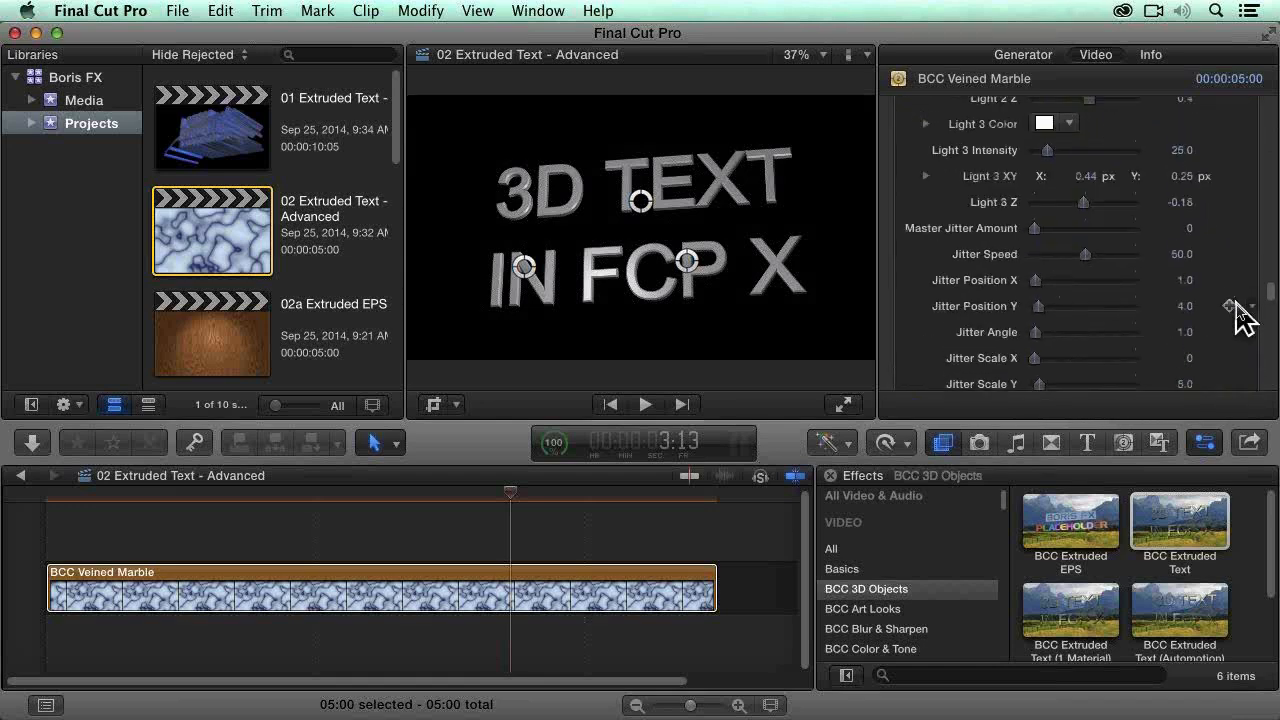
pyautogui.scroll(10, 1250, 250)
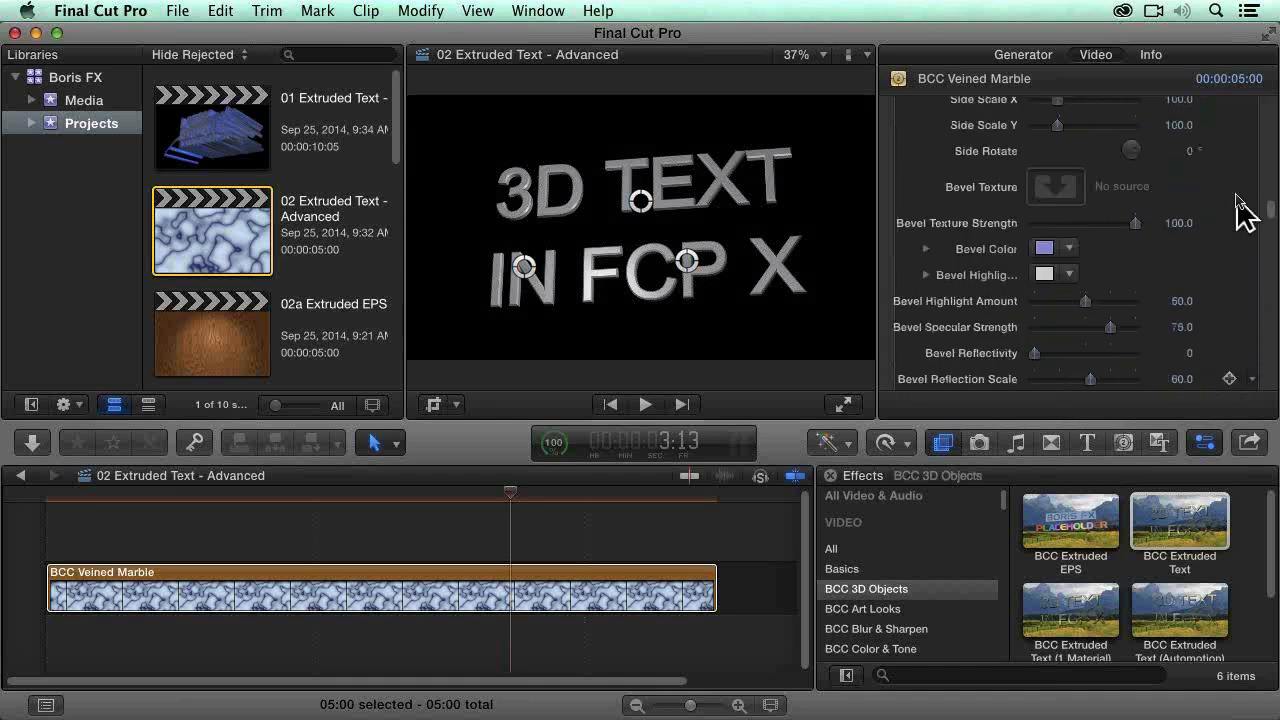
pyautogui.scroll(15, 1268, 150)
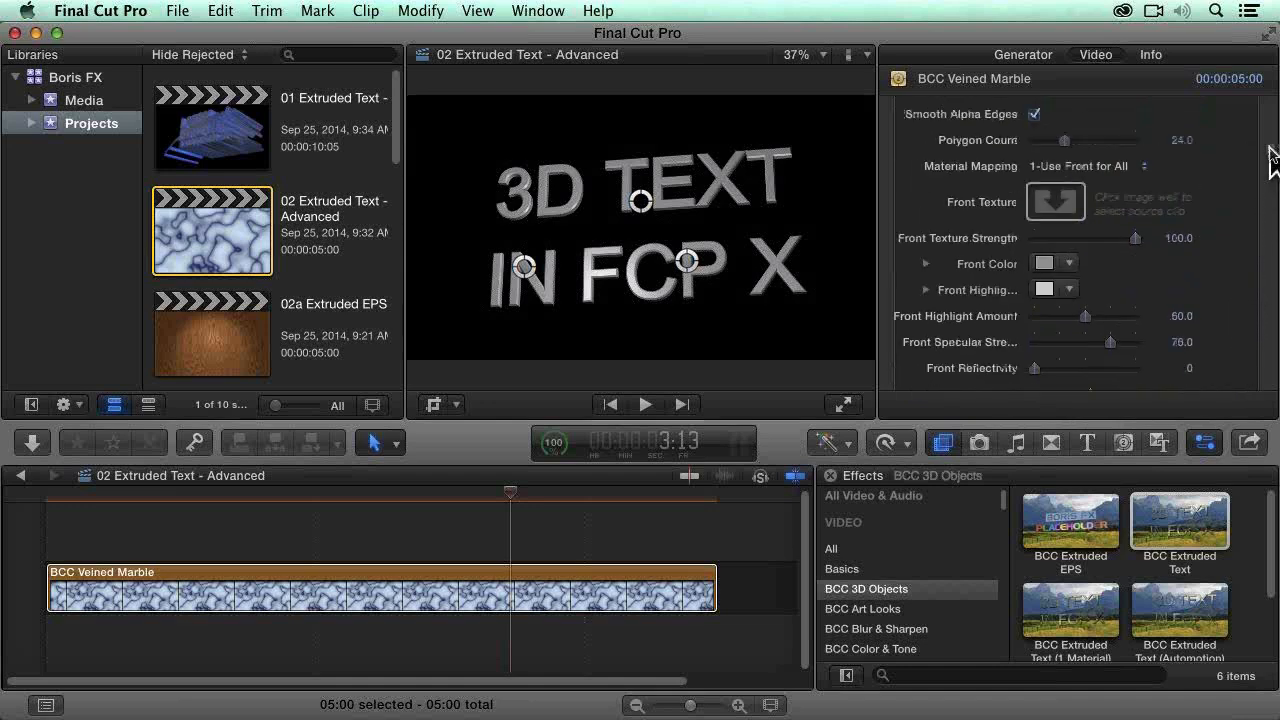
pyautogui.scroll(2, 1266, 130)
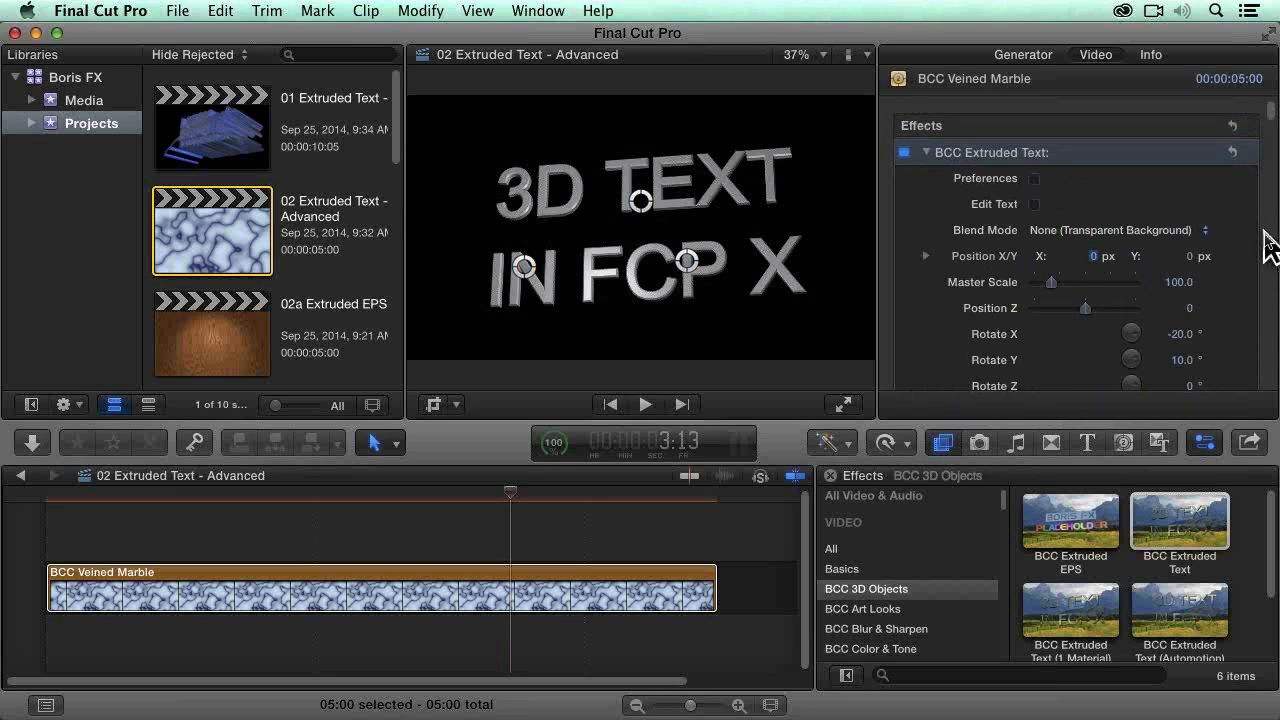
# Step: Open the BCC Extruded Text effect's text editor, then reposition and enlarge its window
pyautogui.moveTo(1242, 256)
pyautogui.click(1034, 205)
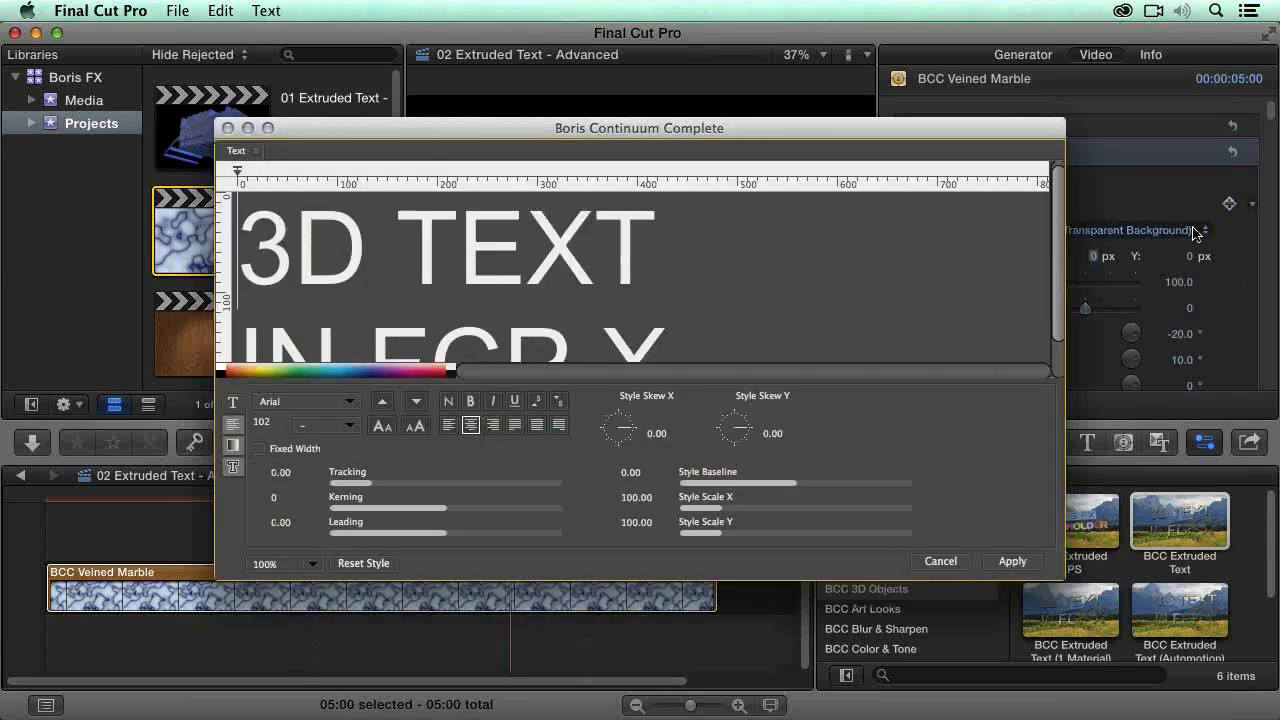
pyautogui.moveTo(848, 132); pyautogui.dragTo(848, 37)
pyautogui.moveTo(1063, 484); pyautogui.dragTo(1030, 648)
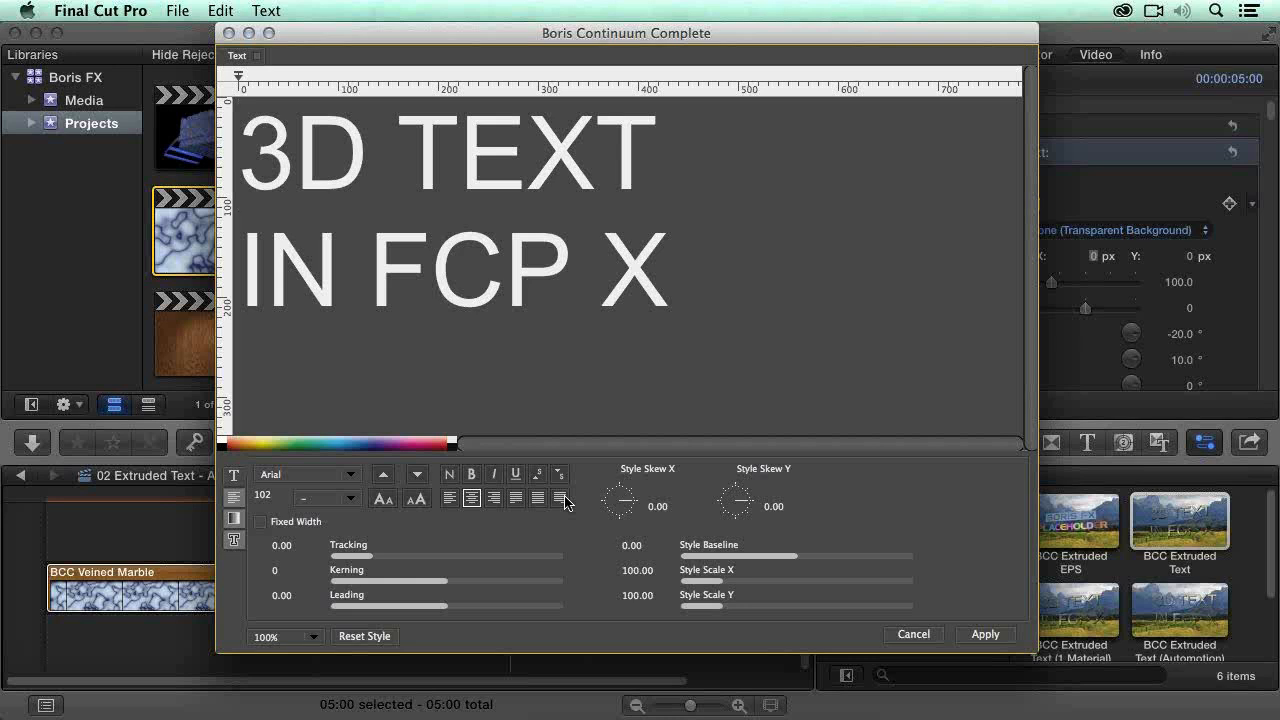
# Step: Replace all the text in the editor with "Extruded" on the first line and "Text" on the second
pyautogui.moveTo(722, 322); pyautogui.dragTo(135, 50)
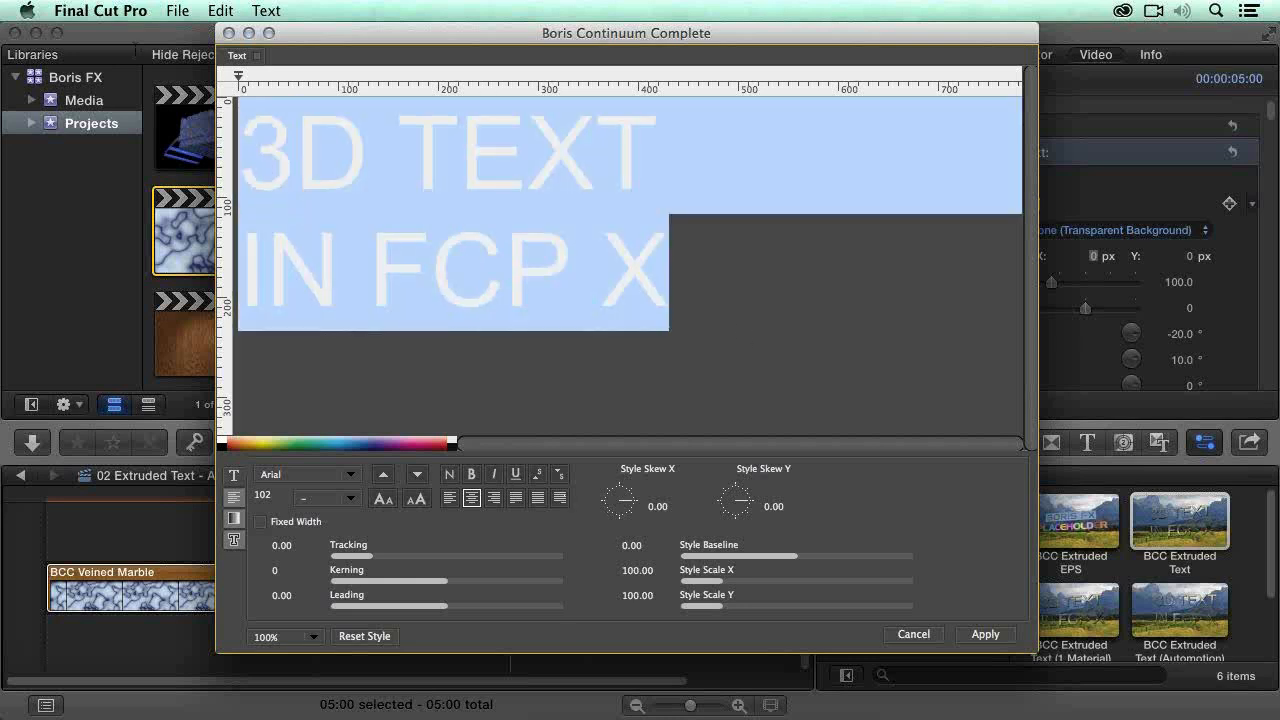
pyautogui.write('Exte')
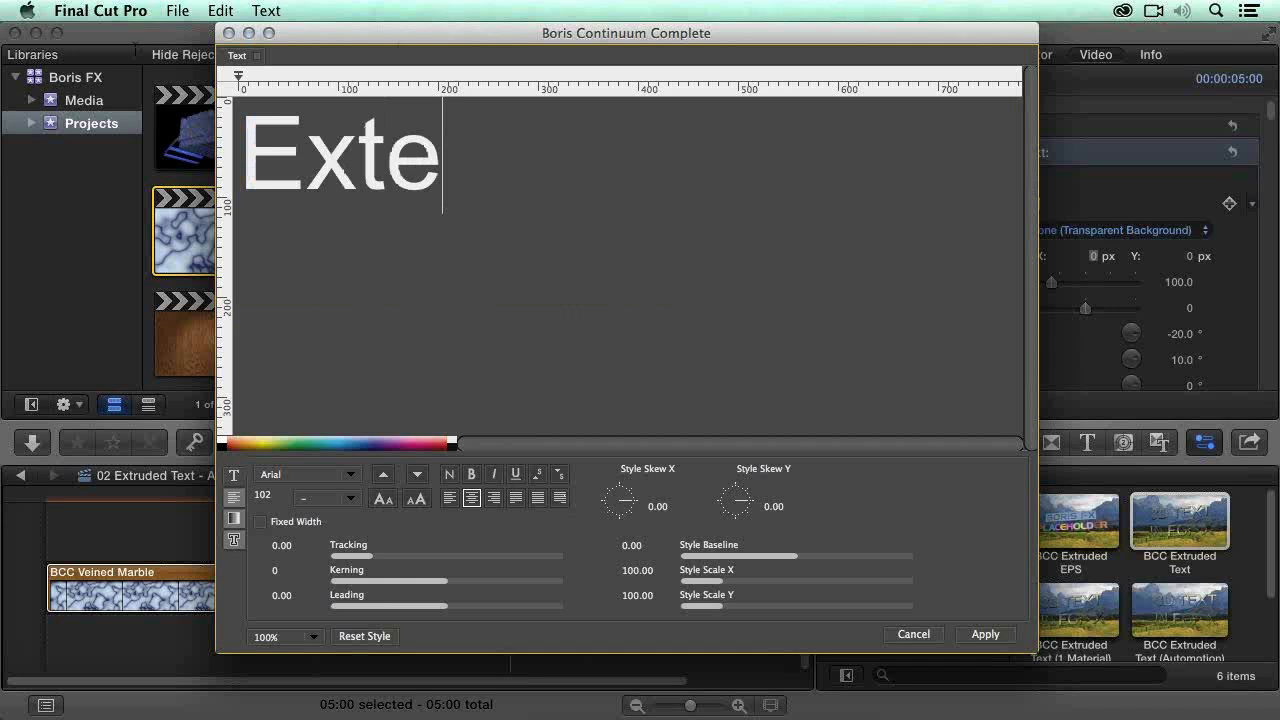
pyautogui.press('BackSpace')
pyautogui.write('rtu')
pyautogui.press('BackSpace')
pyautogui.press('BackSpace')
pyautogui.write('uyd')
pyautogui.press('BackSpace')
pyautogui.press('BackSpace')
pyautogui.write('ded')
pyautogui.press('Return')
pyautogui.write('T')
pyautogui.press('BackSpace')
pyautogui.write('Text')
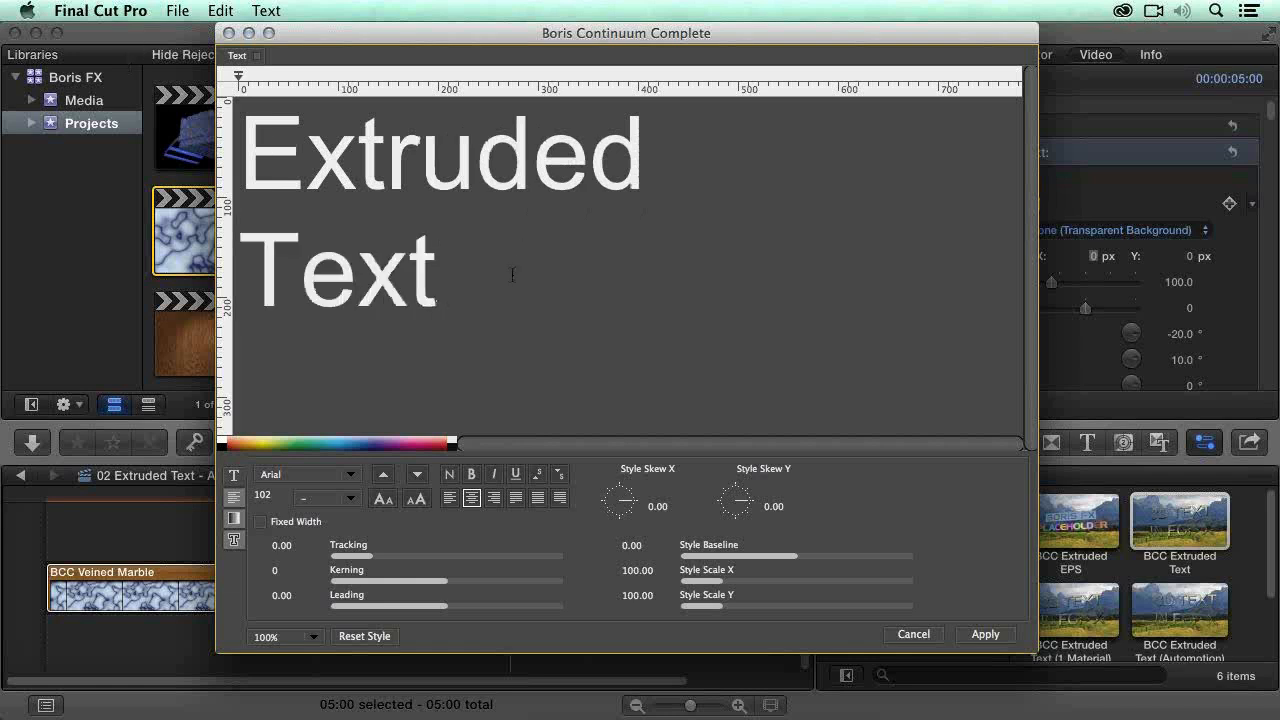
# Step: Set the font size of the word "Extruded" to 96 and of the word "Text" to 132
pyautogui.press('super+a')
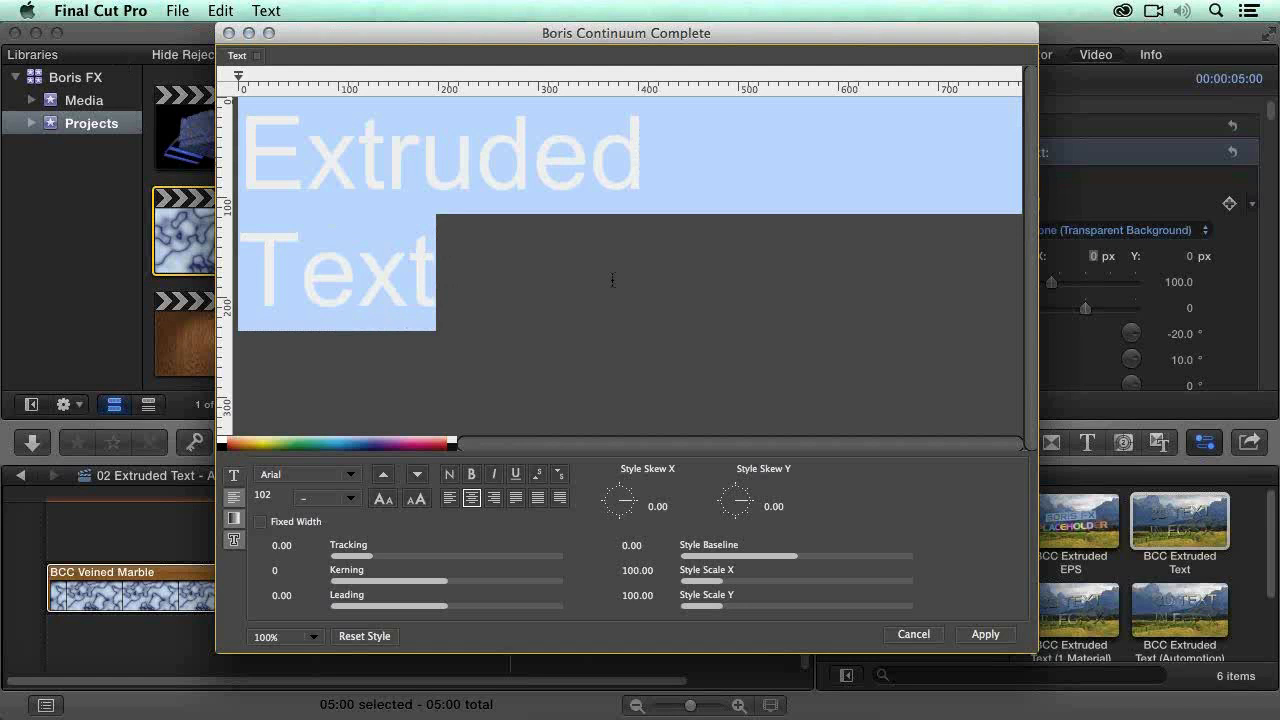
pyautogui.moveTo(625, 165); pyautogui.dragTo(240, 160)
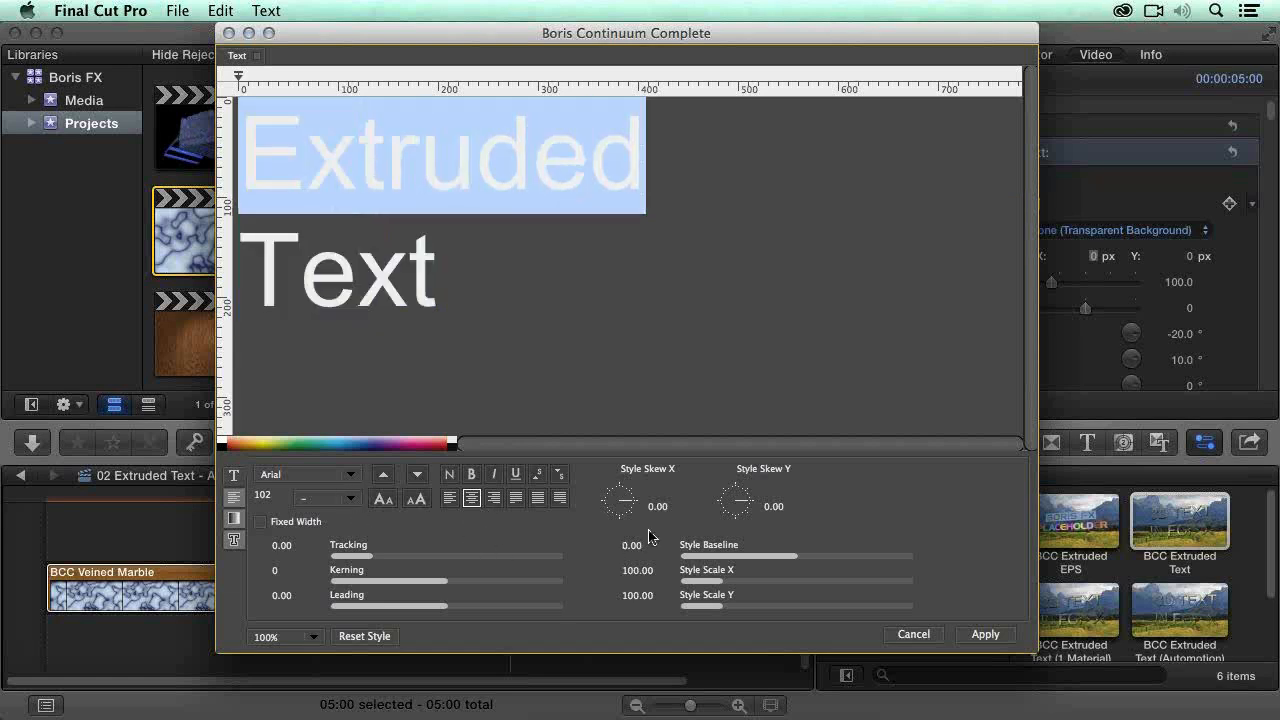
pyautogui.click(348, 500)
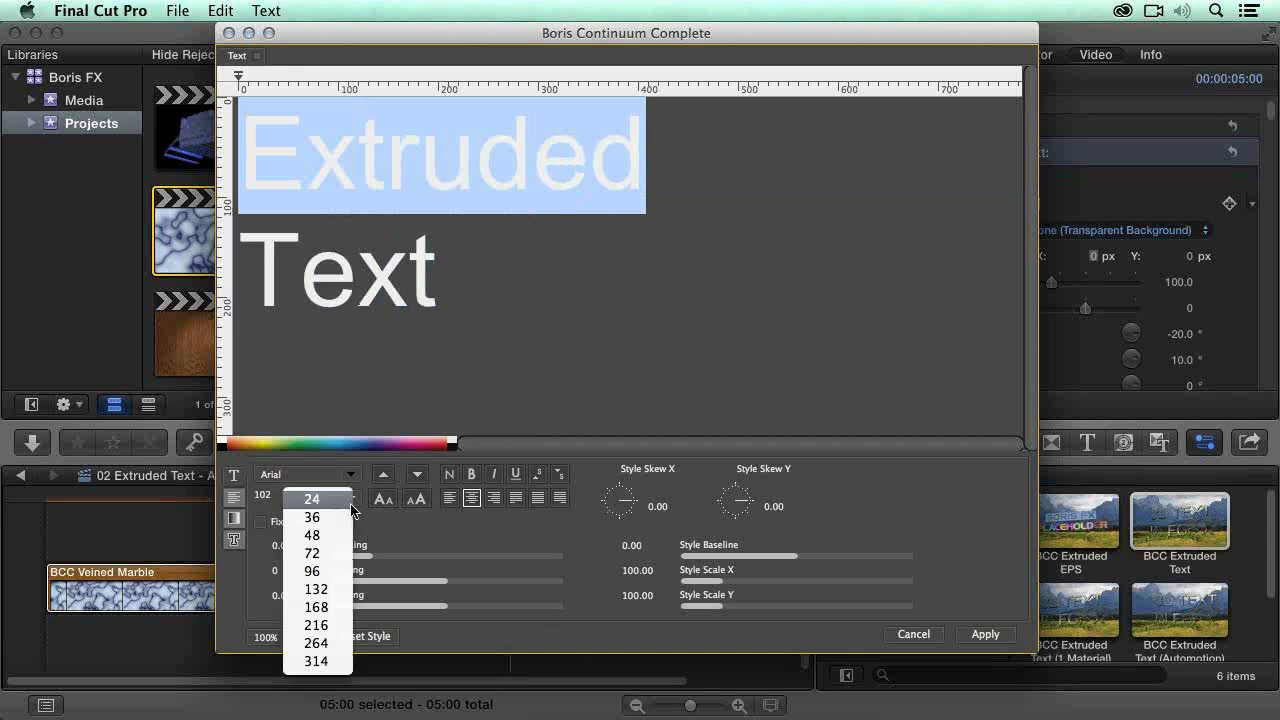
pyautogui.click(320, 570)
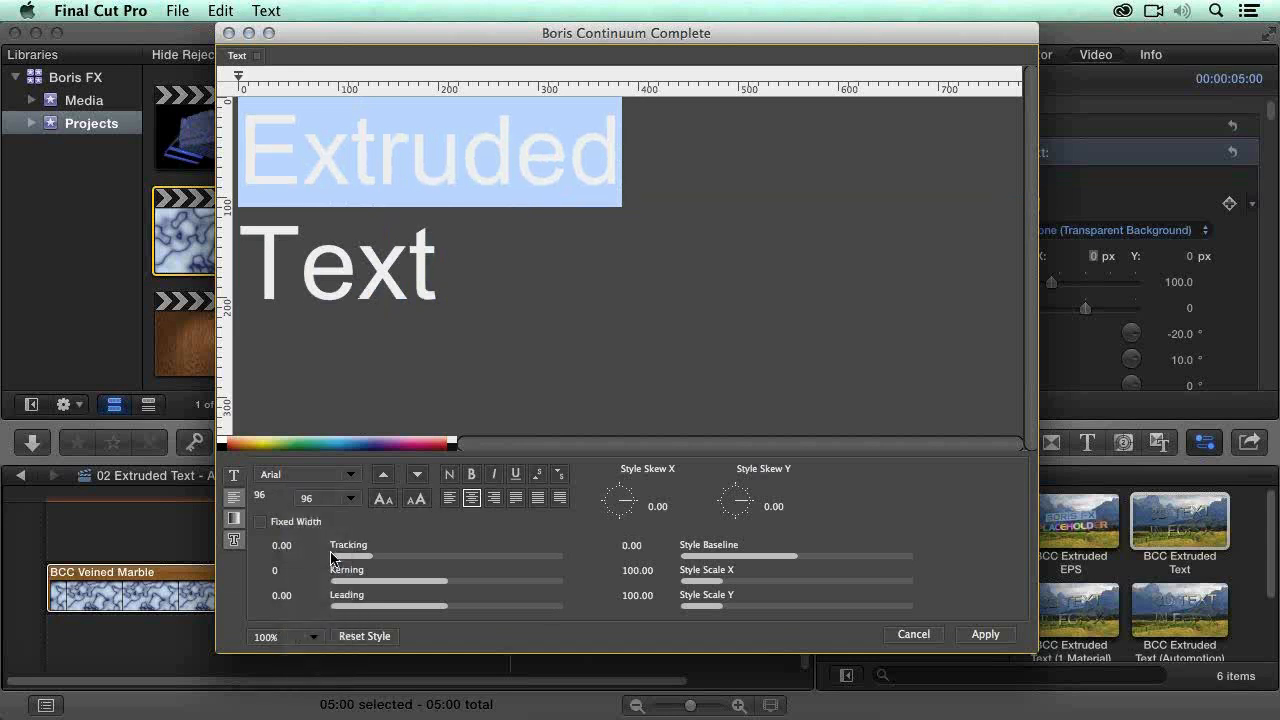
pyautogui.moveTo(440, 262); pyautogui.dragTo(254, 309)
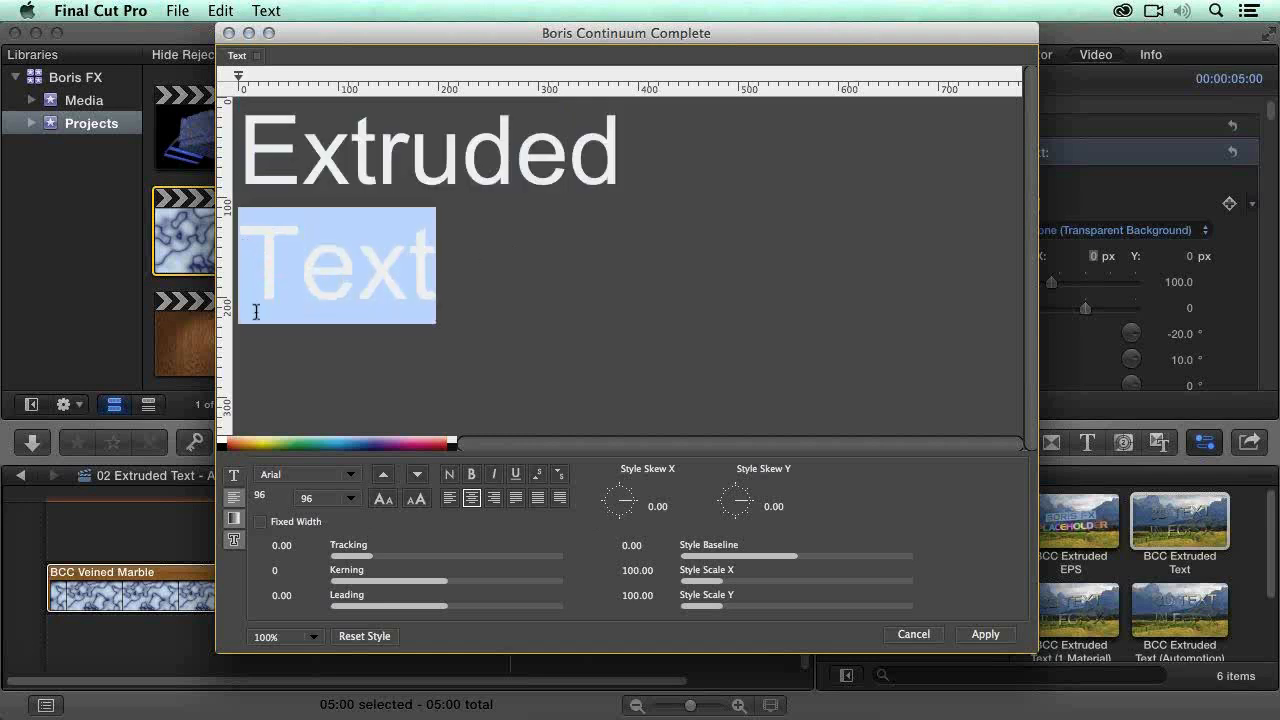
pyautogui.click(350, 498)
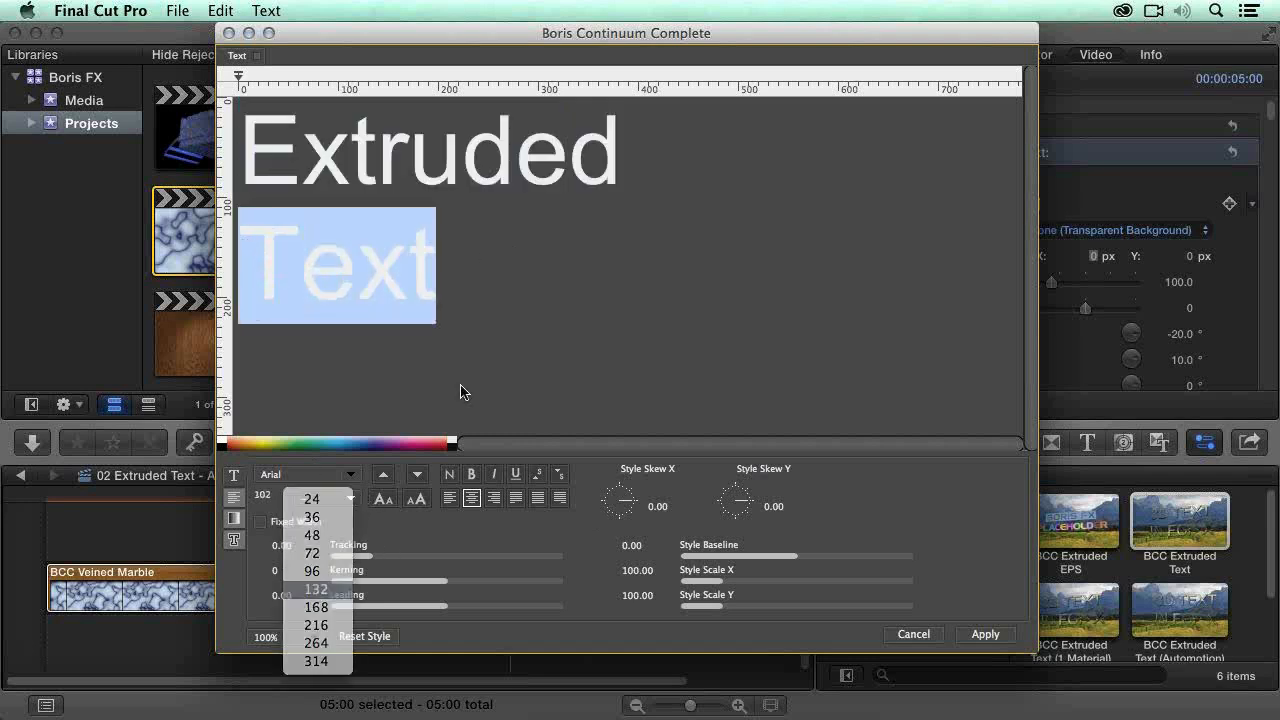
# Step: Try the Chalkduster font on both lines of text
pyautogui.moveTo(551, 371); pyautogui.dragTo(223, 140)
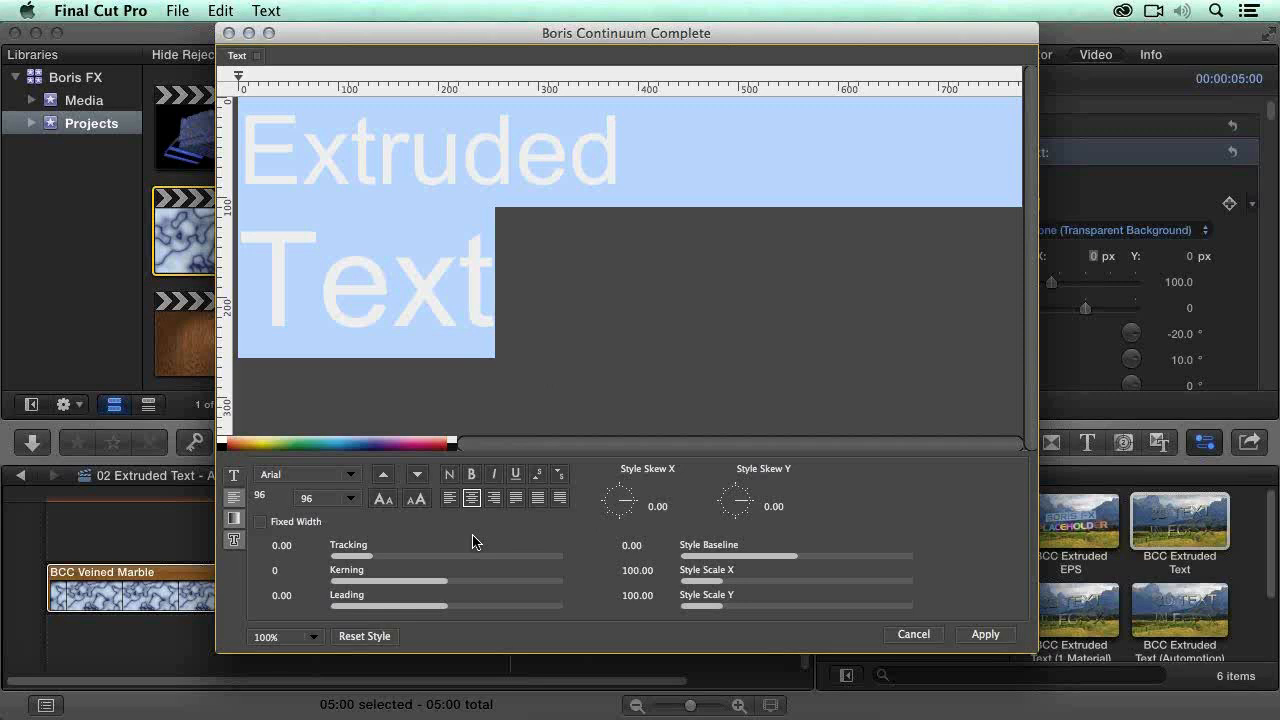
pyautogui.click(350, 482)
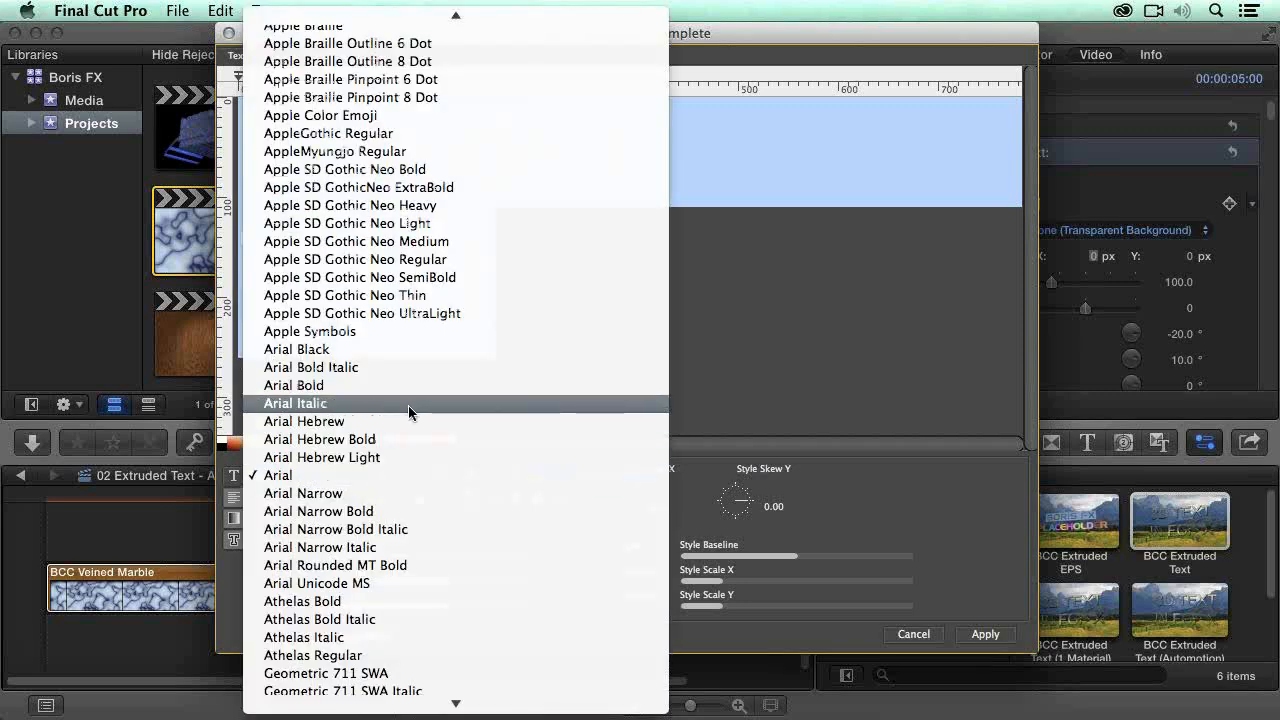
pyautogui.scroll(-6, 408, 405)
pyautogui.scroll(-8, 553, 406)
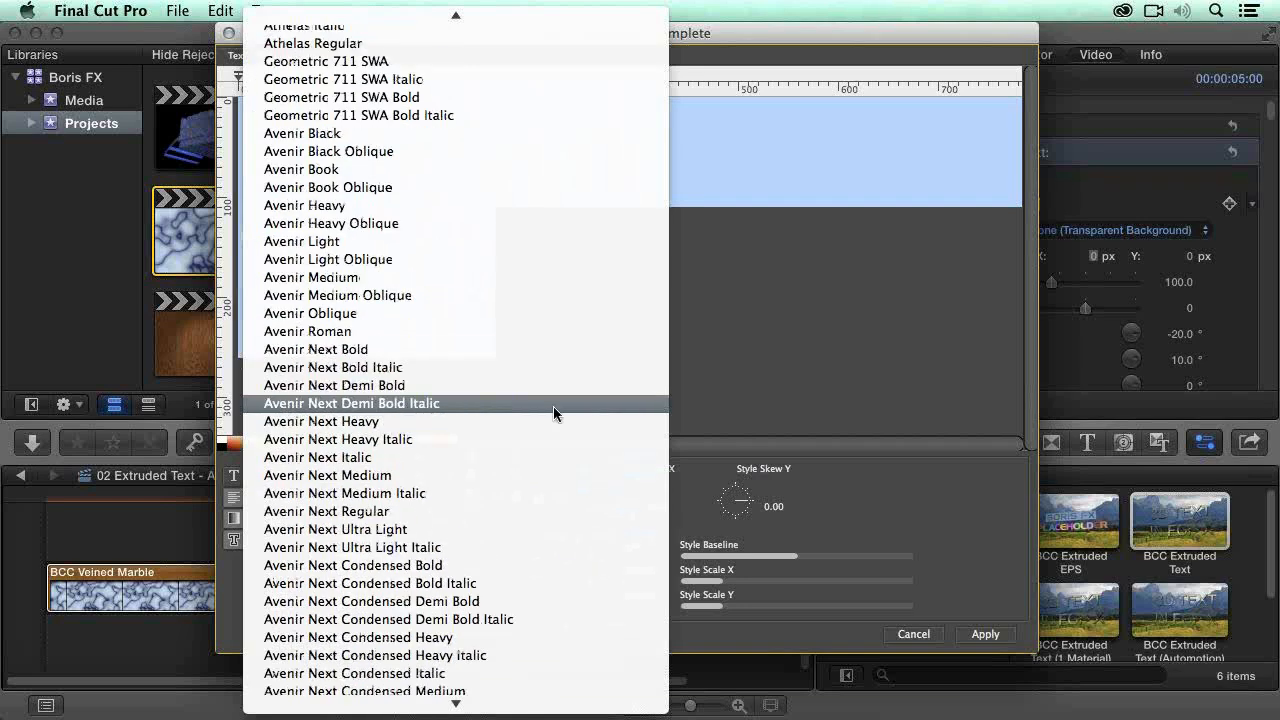
pyautogui.scroll(-6, 553, 406)
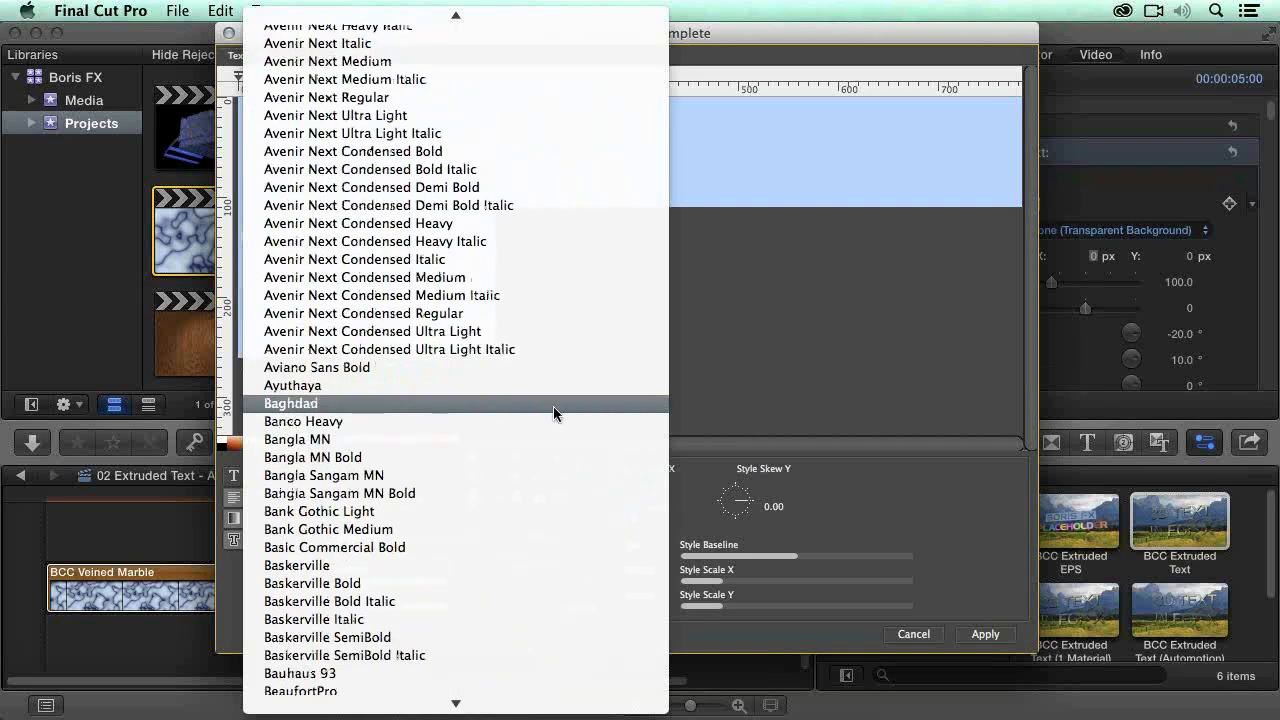
pyautogui.scroll(-12, 553, 406)
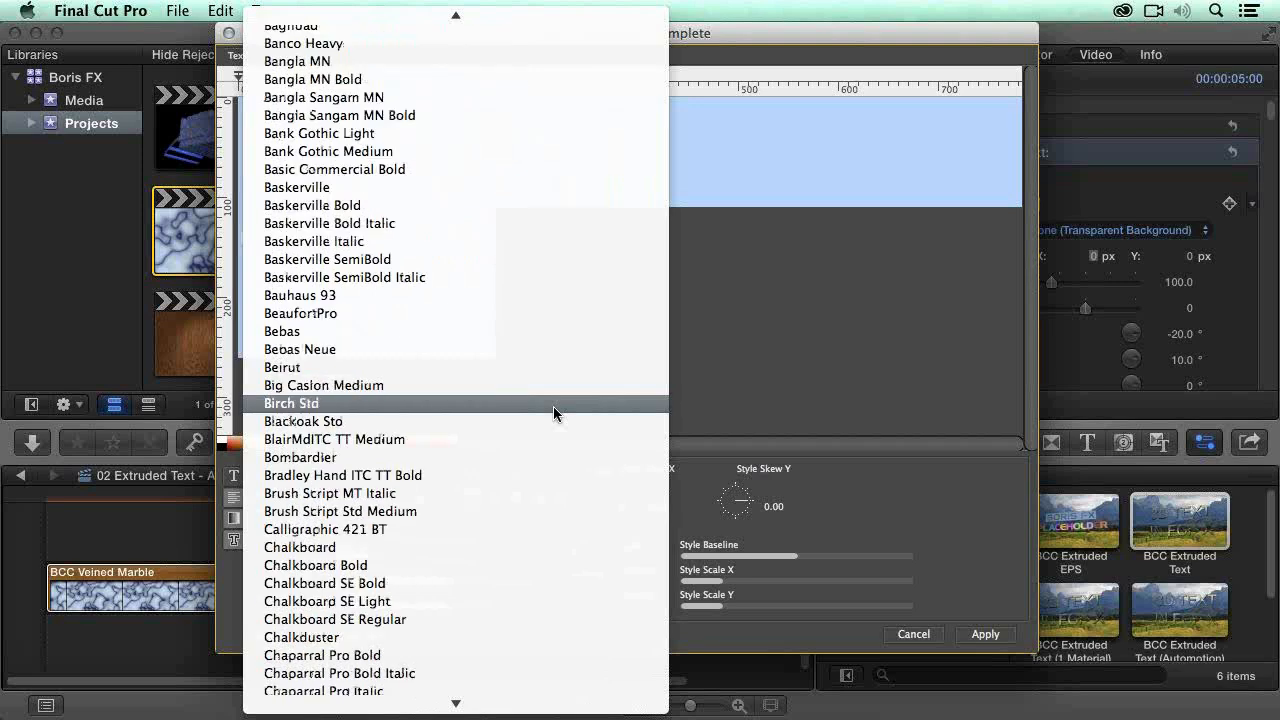
pyautogui.scroll(2, 553, 406)
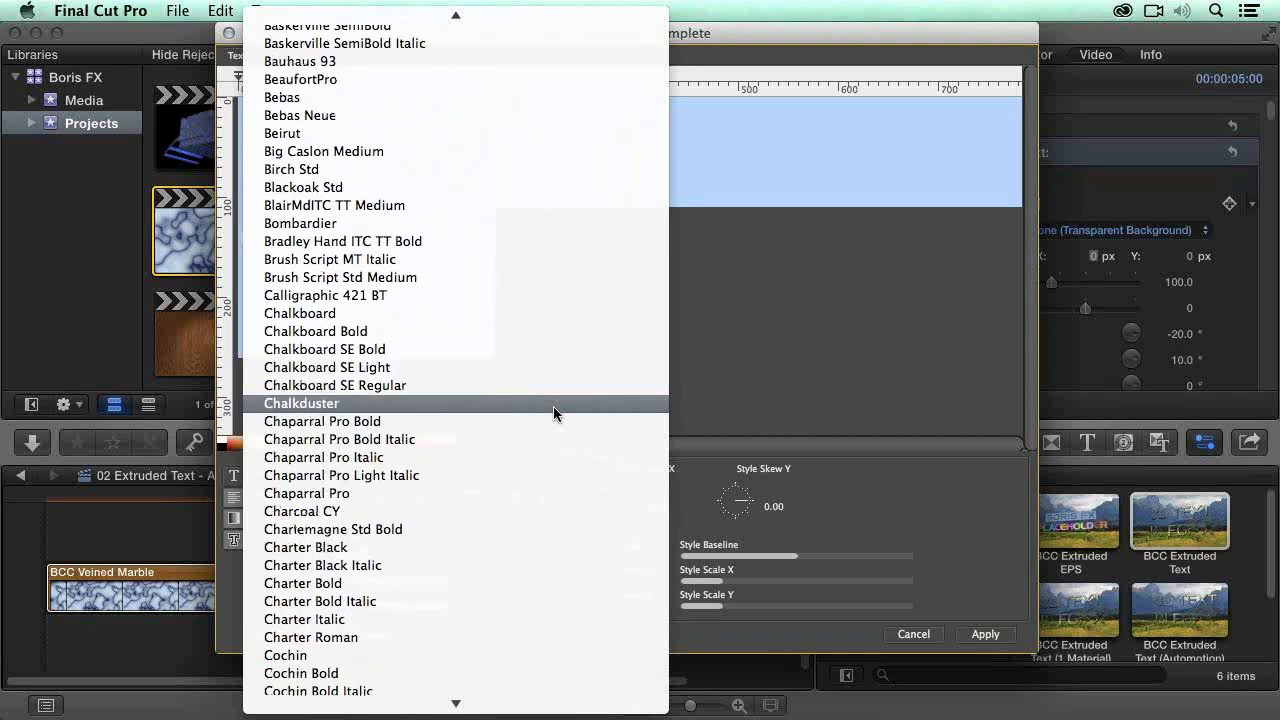
pyautogui.click(478, 408)
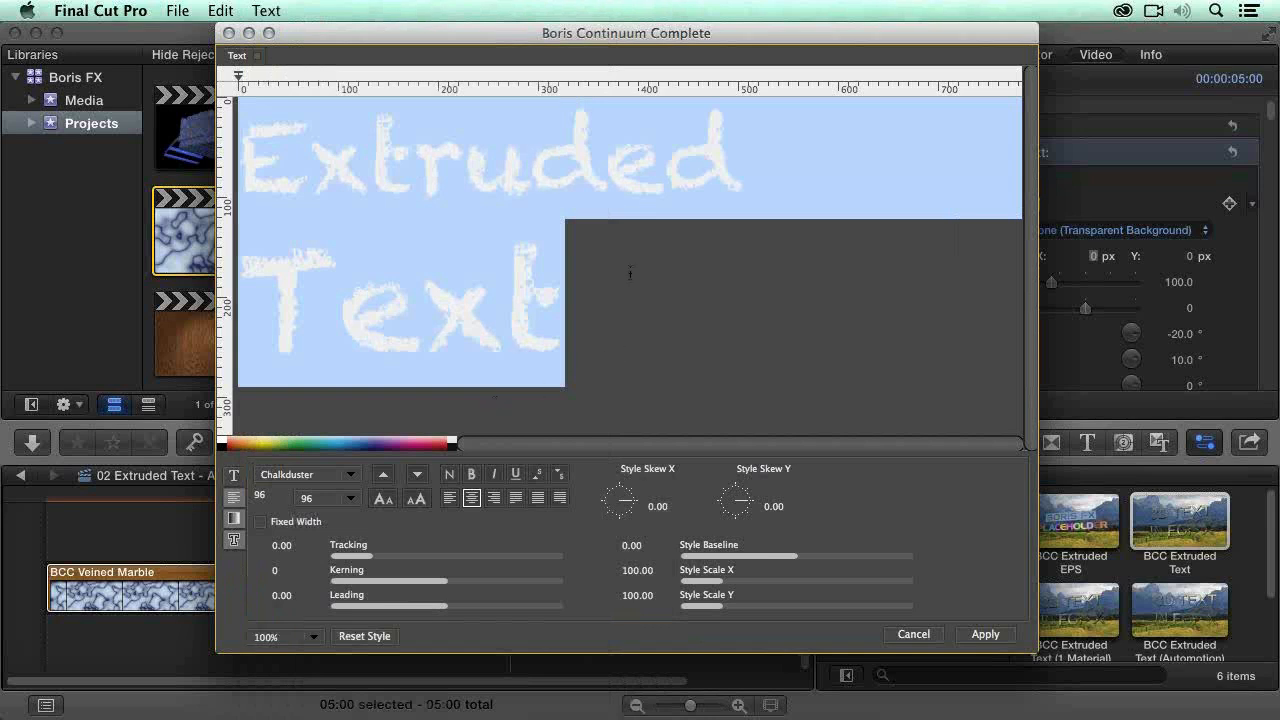
# Step: Set the font of both lines of text to Impact and apply the text edits to the effect
pyautogui.moveTo(637, 321); pyautogui.dragTo(237, 177)
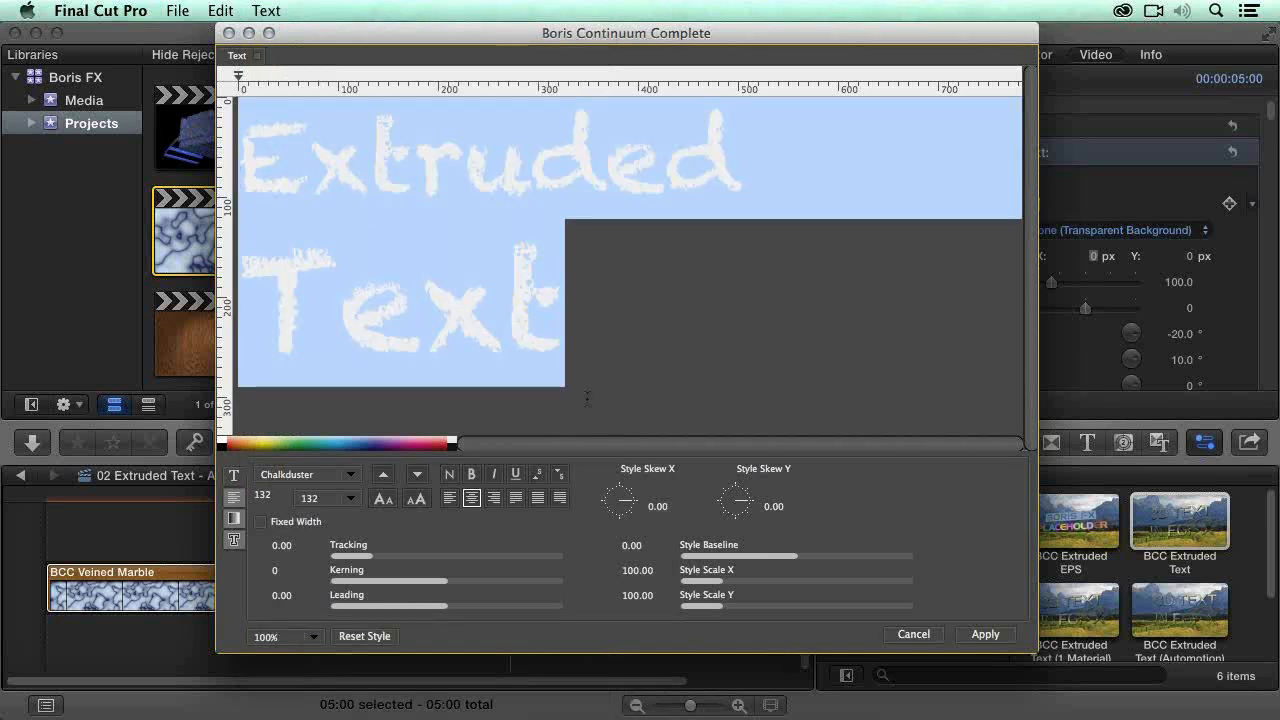
pyautogui.click(356, 475)
pyautogui.scroll(-1, 531, 440)
pyautogui.scroll(-10, 531, 440)
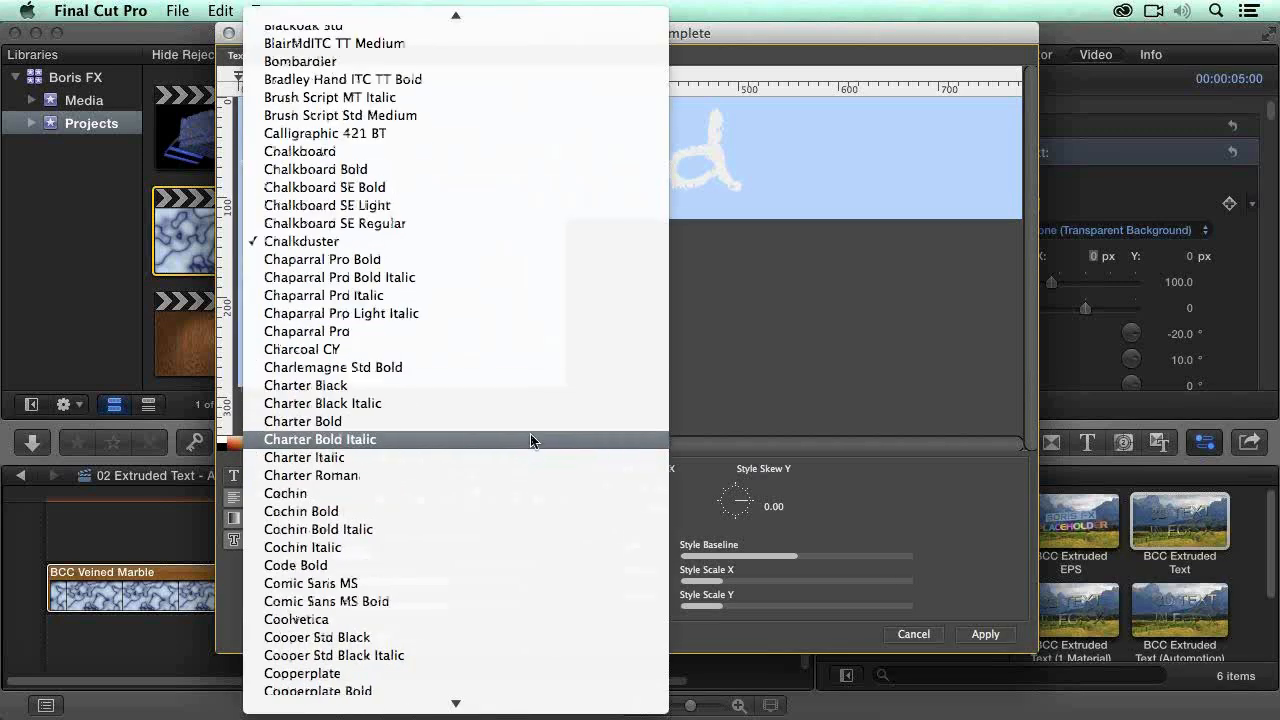
pyautogui.scroll(-13, 525, 445)
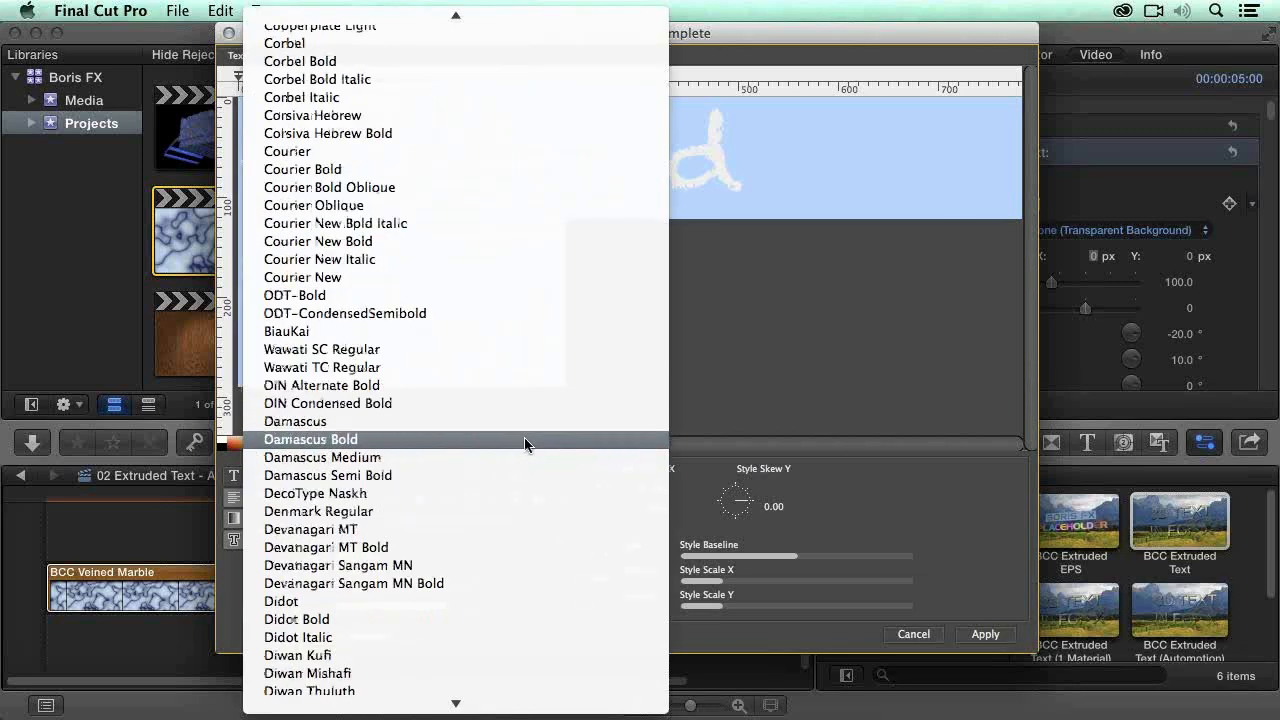
pyautogui.scroll(1, 525, 445)
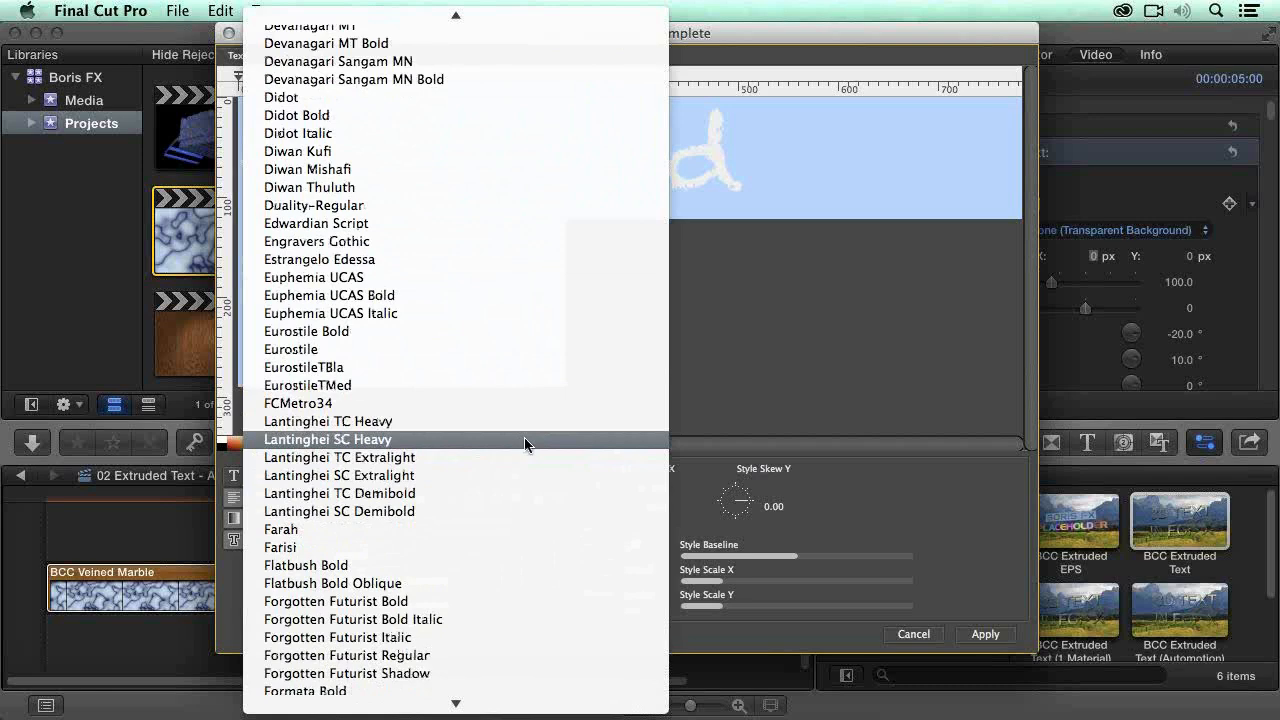
pyautogui.scroll(-4, 525, 445)
pyautogui.scroll(-11, 525, 445)
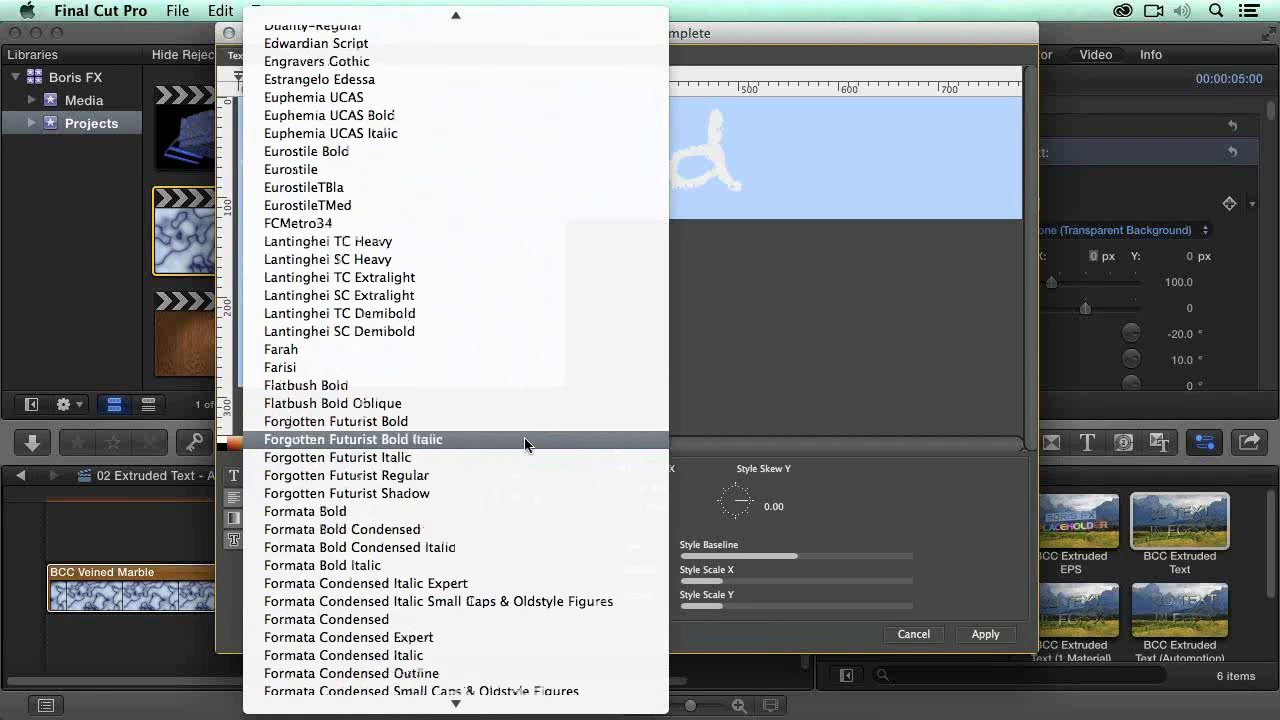
pyautogui.scroll(-13, 525, 445)
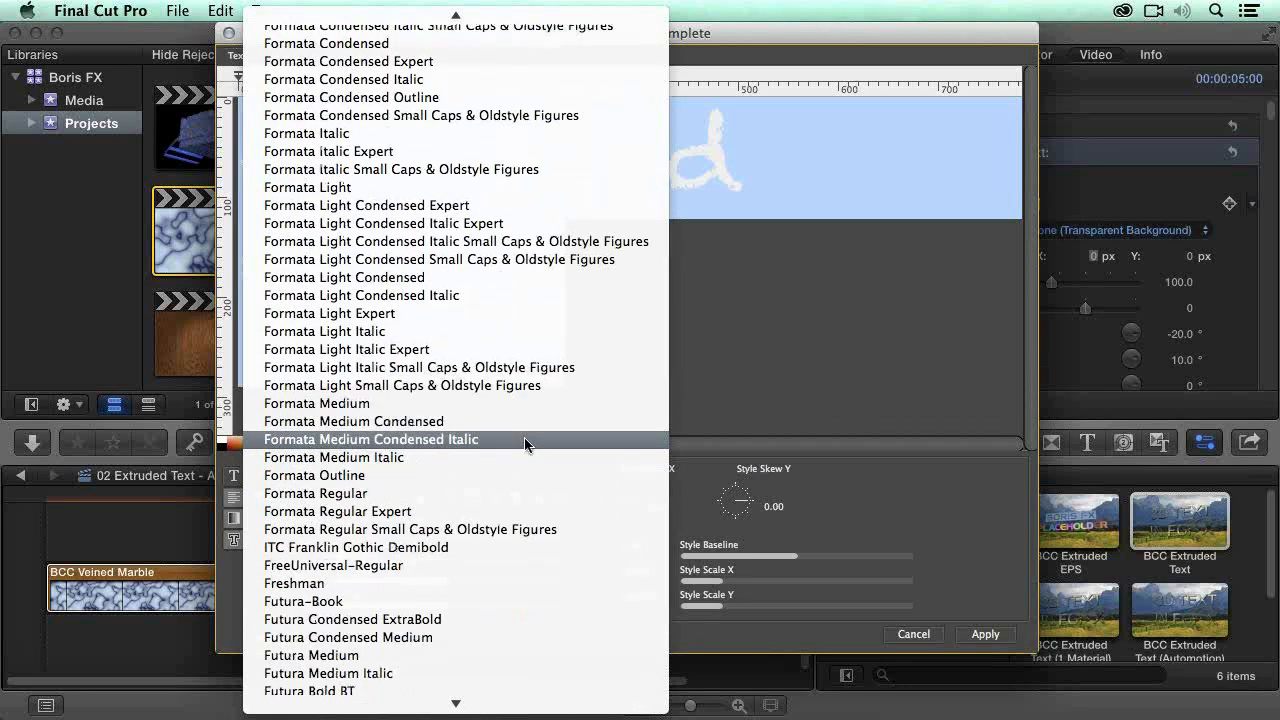
pyautogui.scroll(-13, 528, 452)
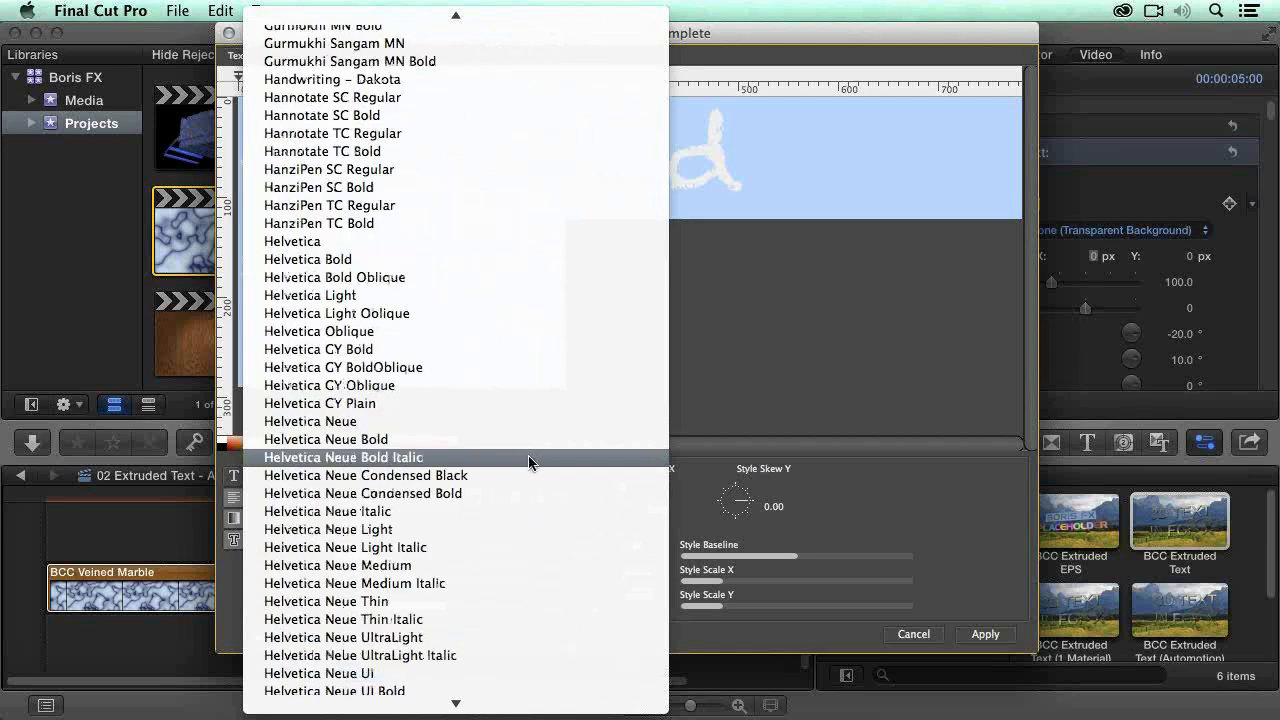
pyautogui.scroll(-8, 529, 464)
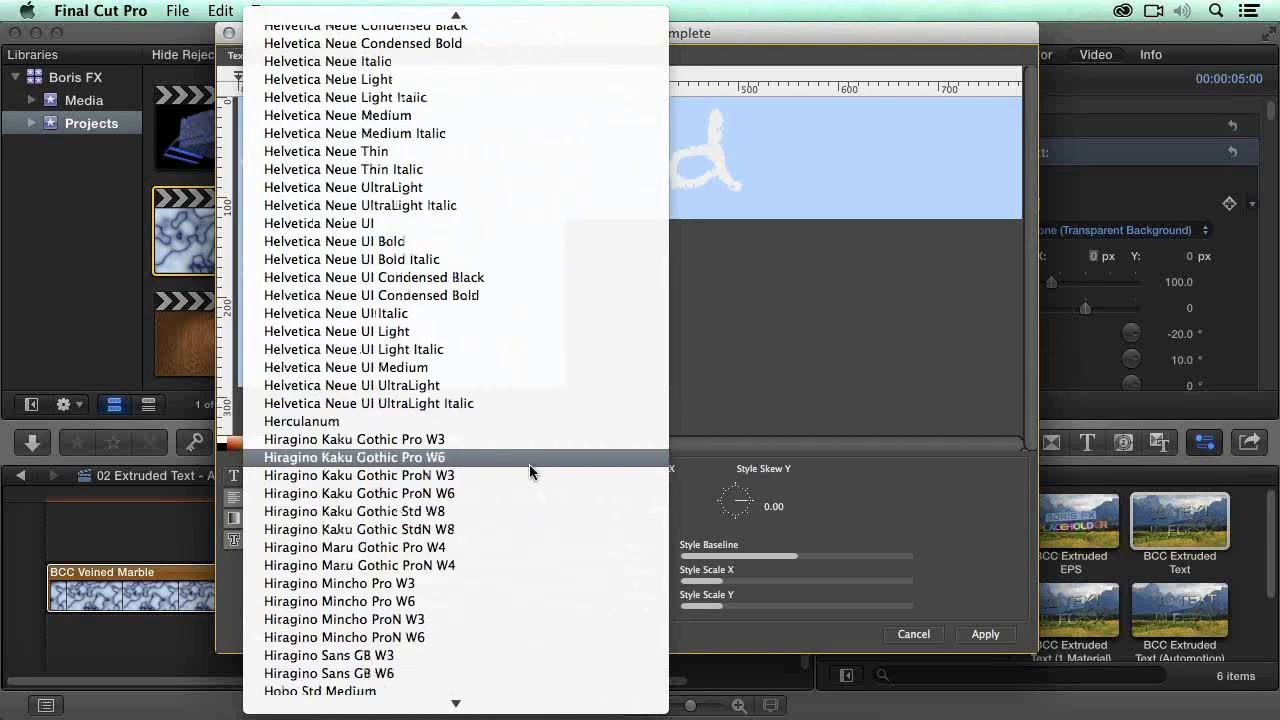
pyautogui.scroll(-3, 529, 464)
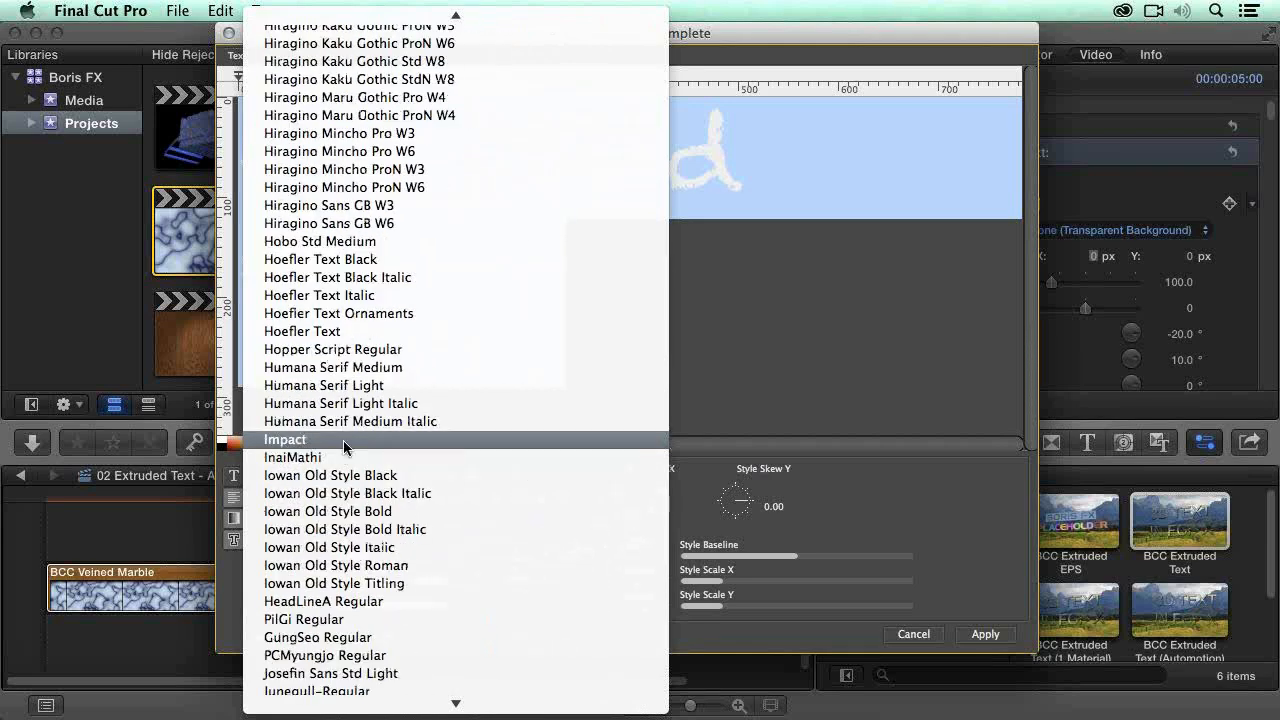
pyautogui.click(344, 448)
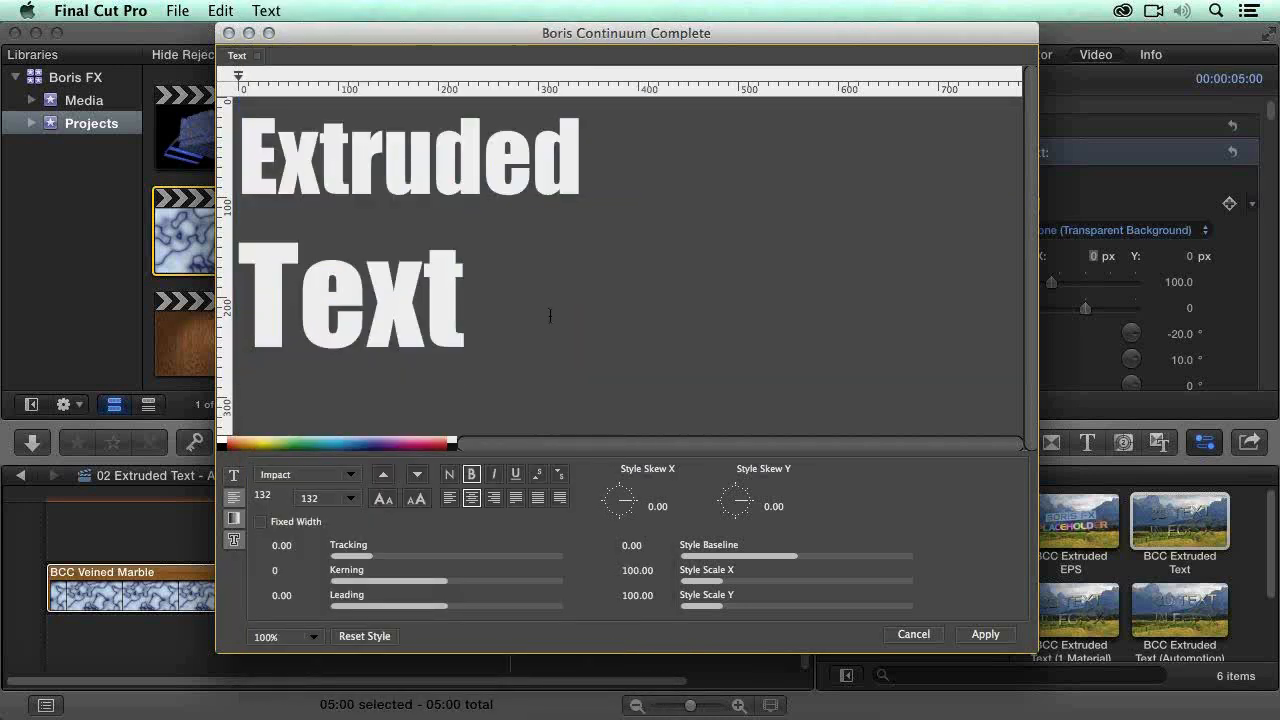
pyautogui.press('super+a')
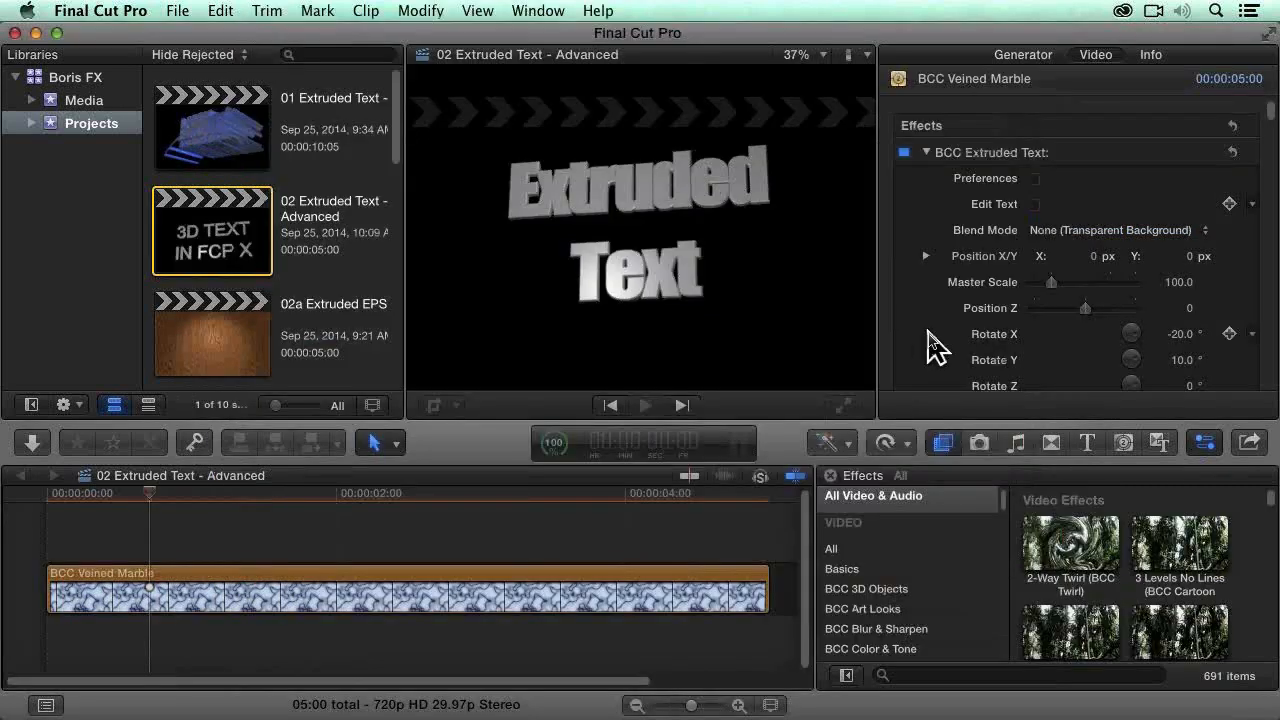
# Step: Set the BCC Extruded Text effect's Text Tracking to 10
pyautogui.scroll(-5, 935, 340)
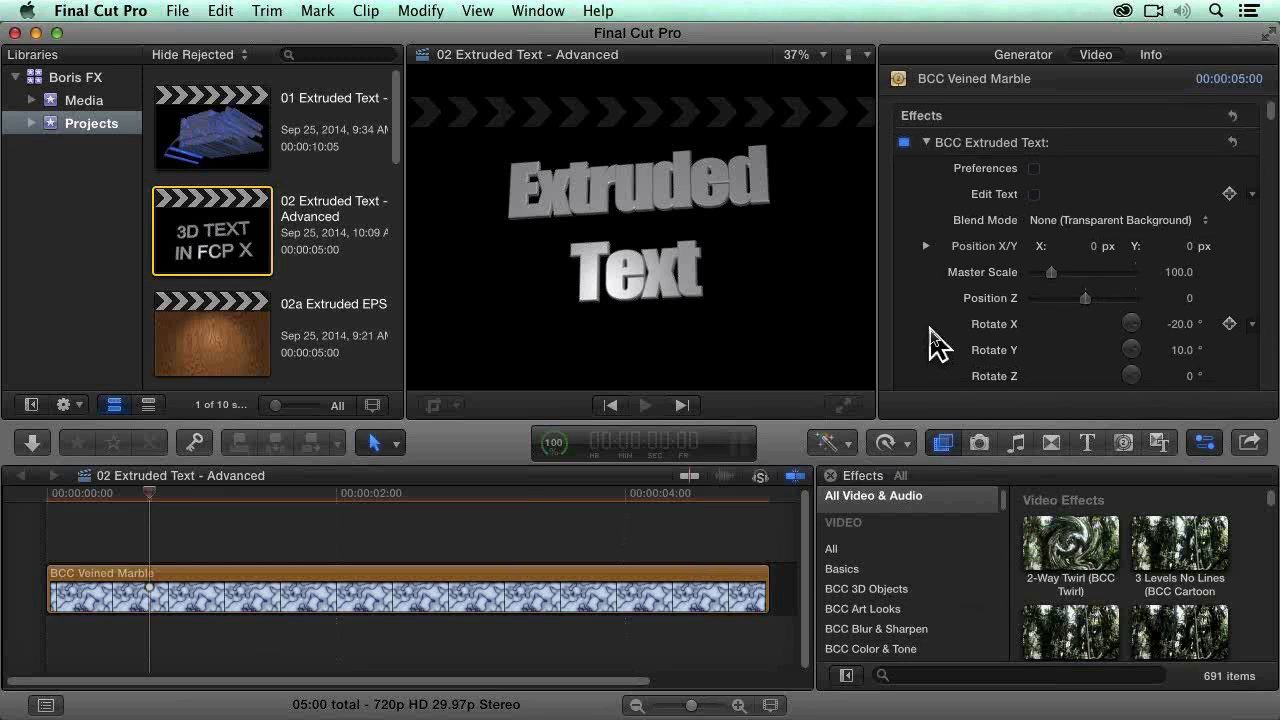
pyautogui.scroll(-5, 930, 335)
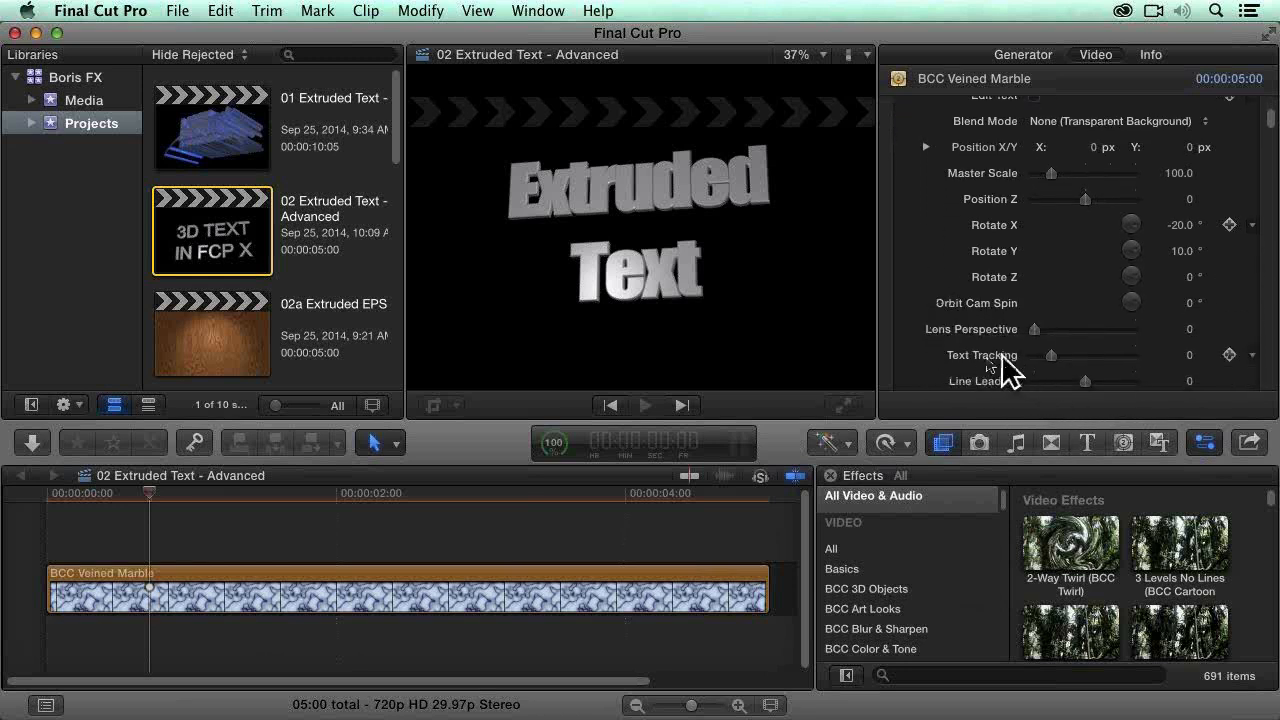
pyautogui.moveTo(1061, 358); pyautogui.dragTo(1062, 357)
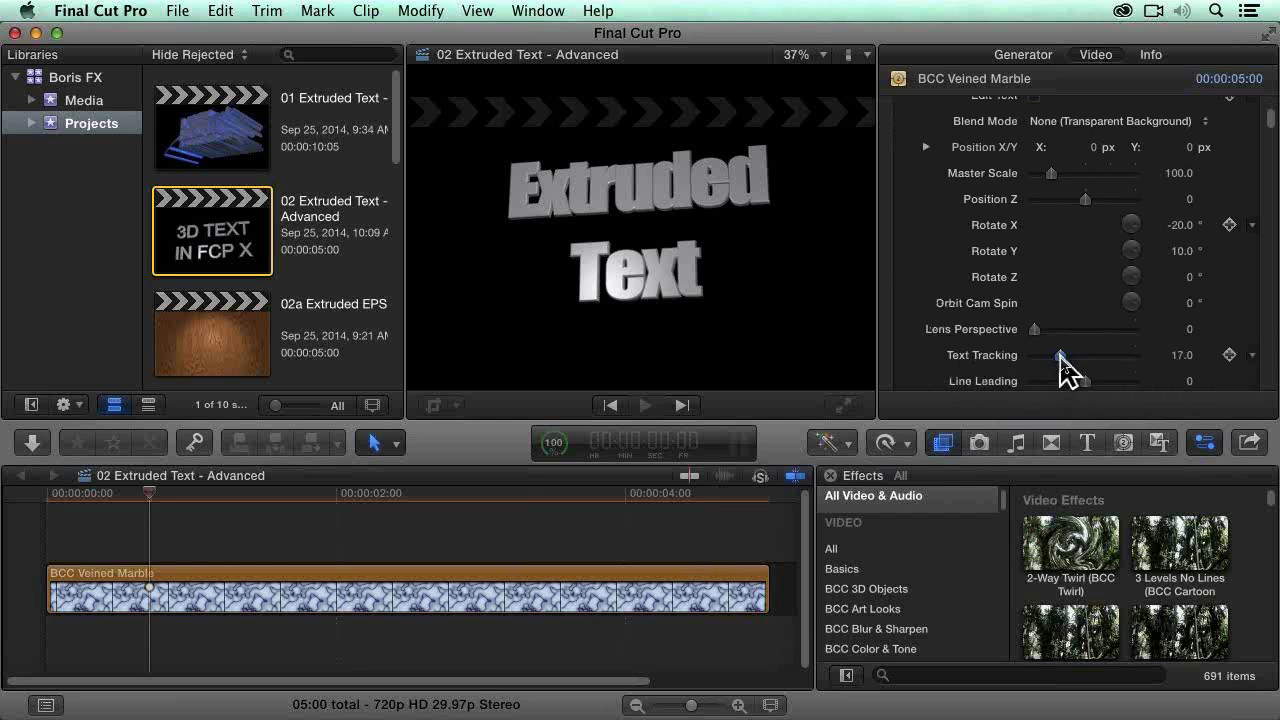
pyautogui.click(1183, 357)
pyautogui.write('10')
pyautogui.press('Return')
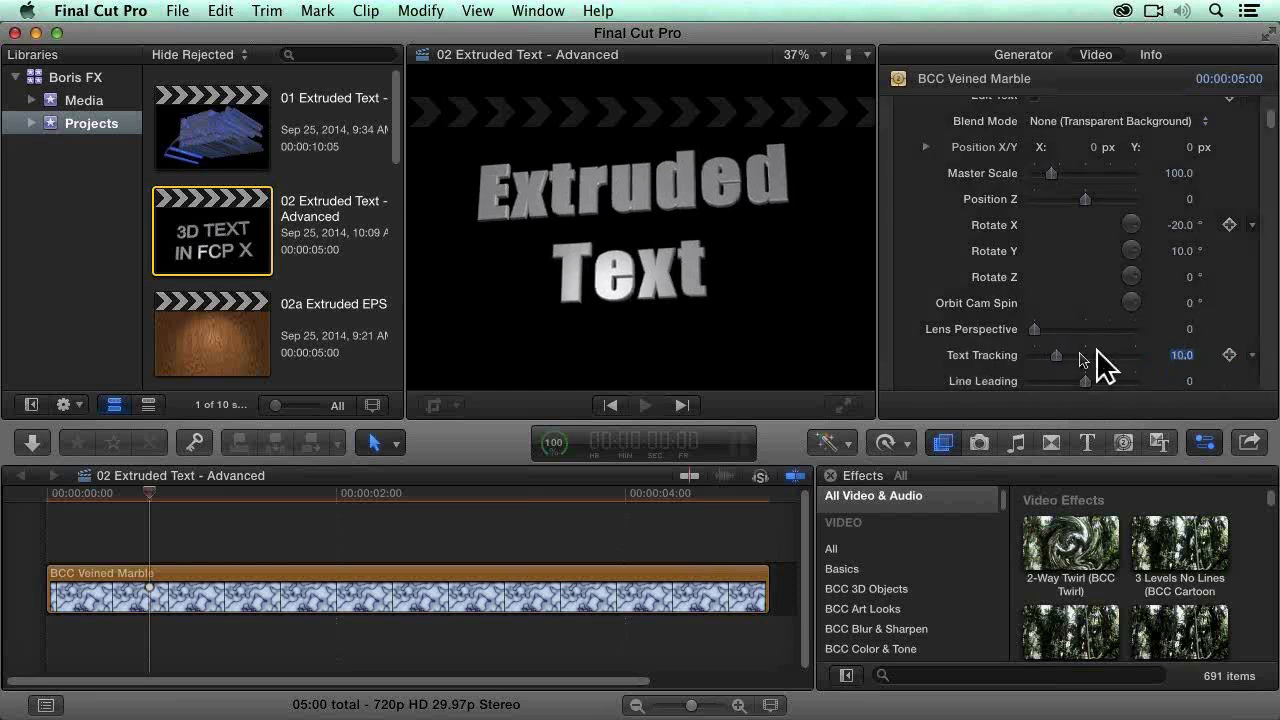
# Step: Set the effect's Line Leading to -4 and Text Tracking to 12
pyautogui.scroll(-1, 971, 351)
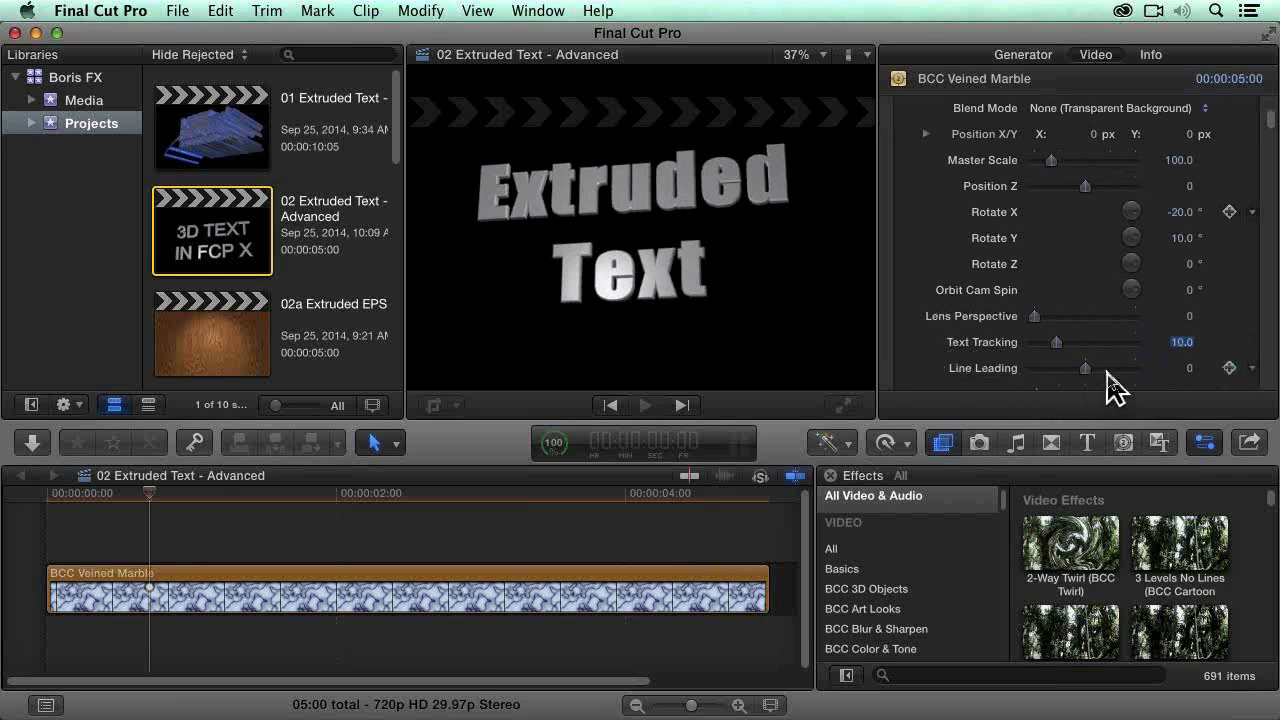
pyautogui.moveTo(1085, 369); pyautogui.dragTo(1078, 372)
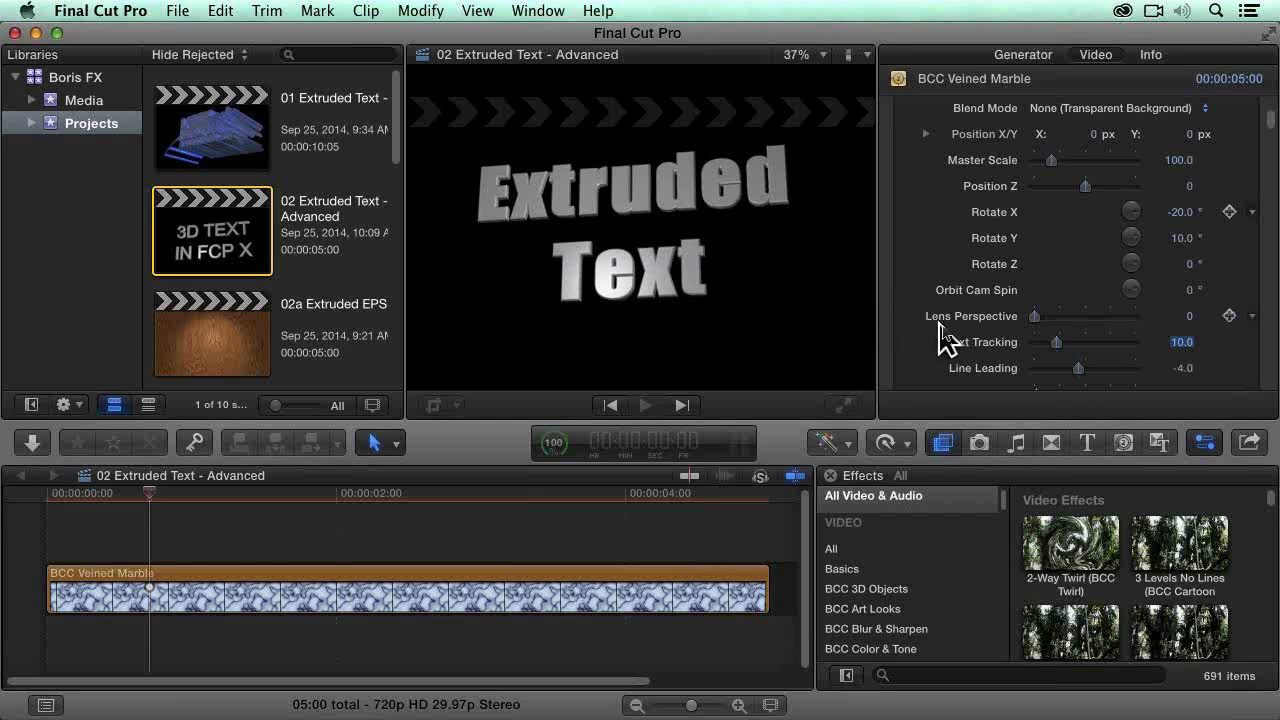
pyautogui.write('12')
pyautogui.press('Return')
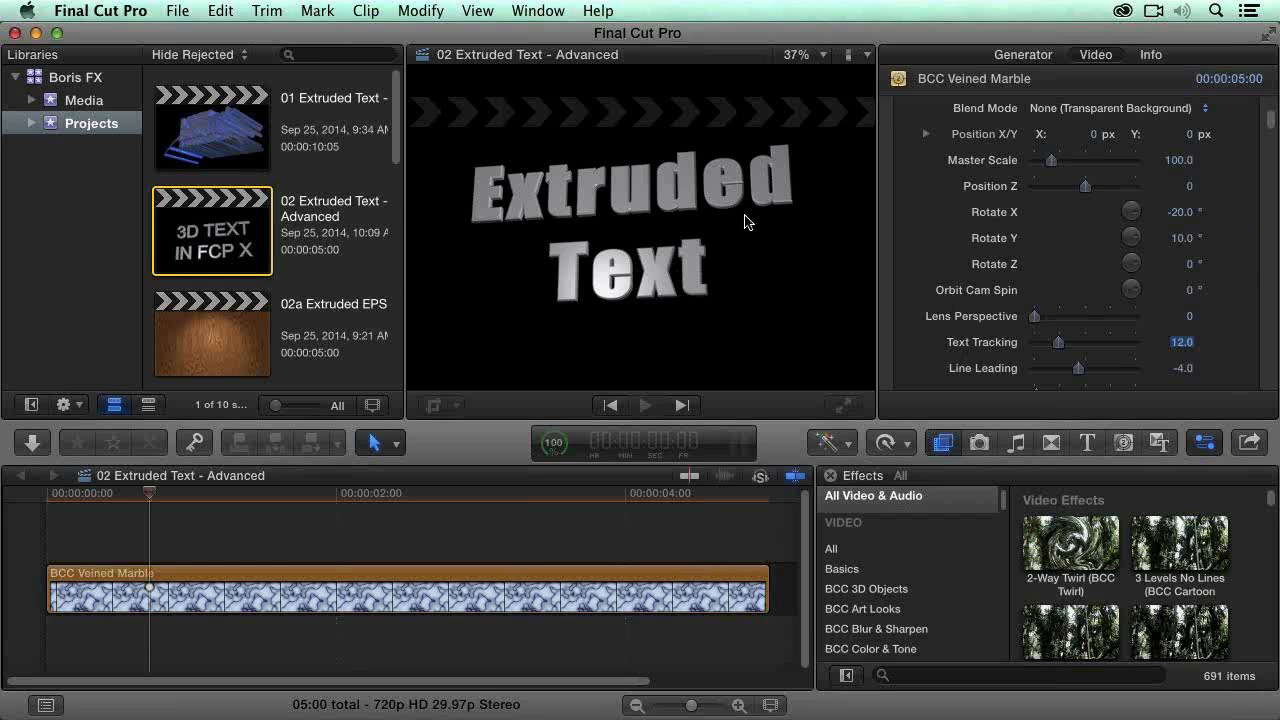
# Step: Delete the BCC Veined Marble clip from the timeline of the 02 Extruded Text - Advanced project
pyautogui.click(240, 600)
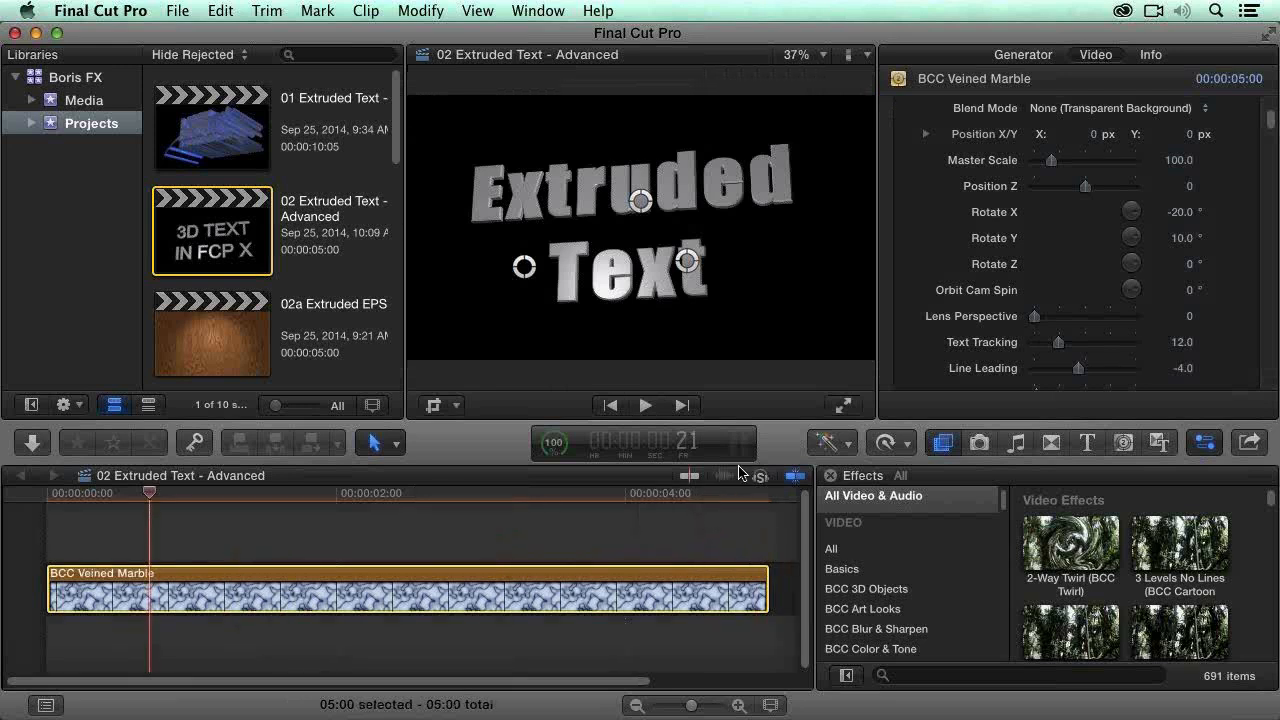
pyautogui.scroll(5, 893, 250)
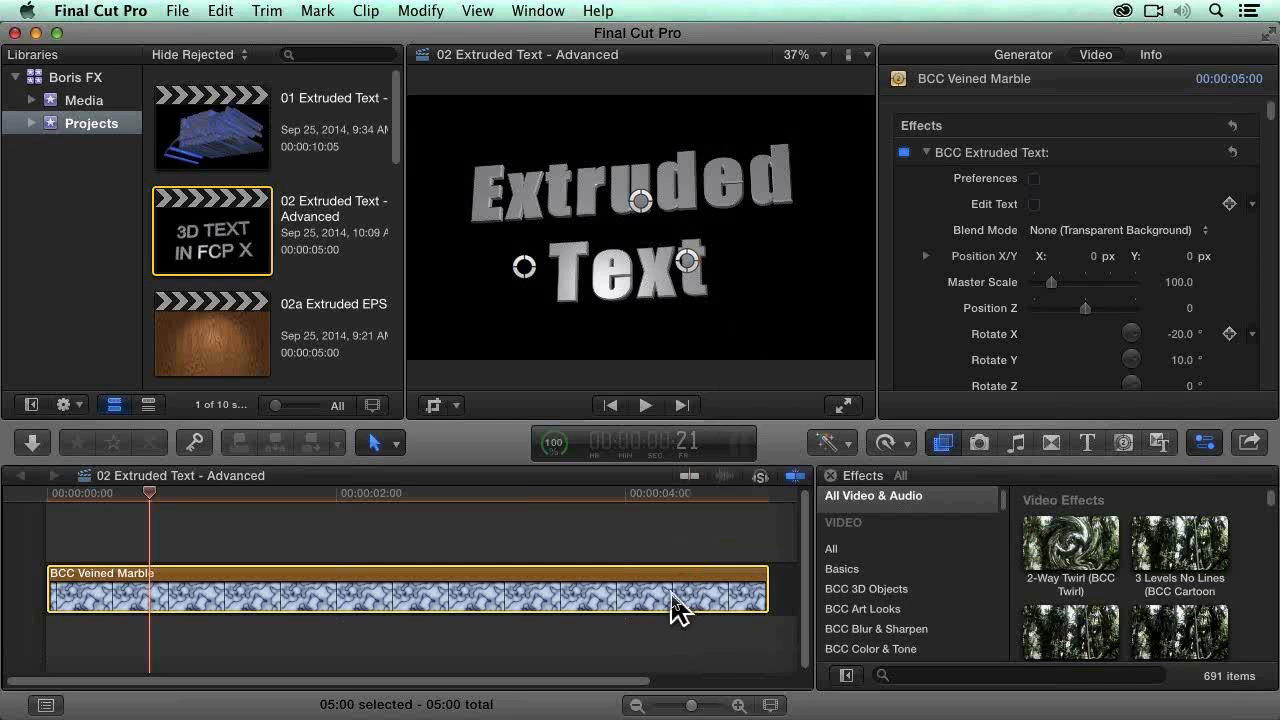
pyautogui.click(624, 495)
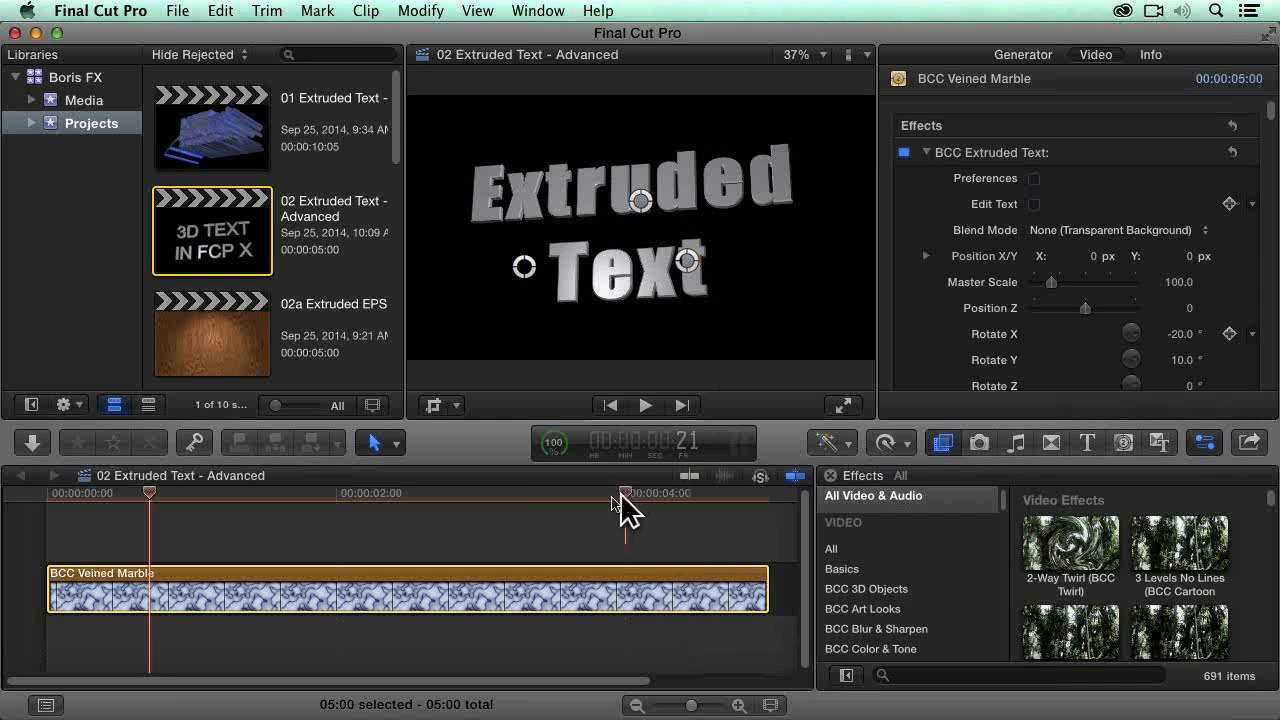
pyautogui.click(475, 494)
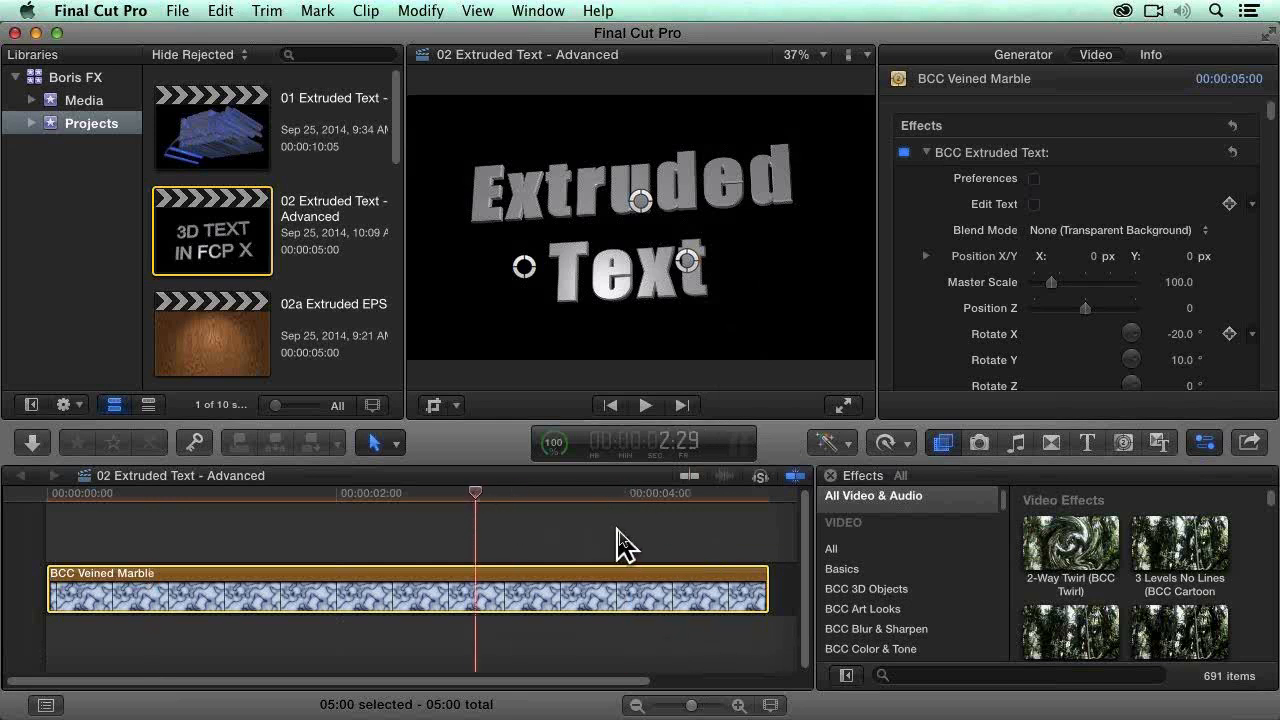
pyautogui.press('Delete')
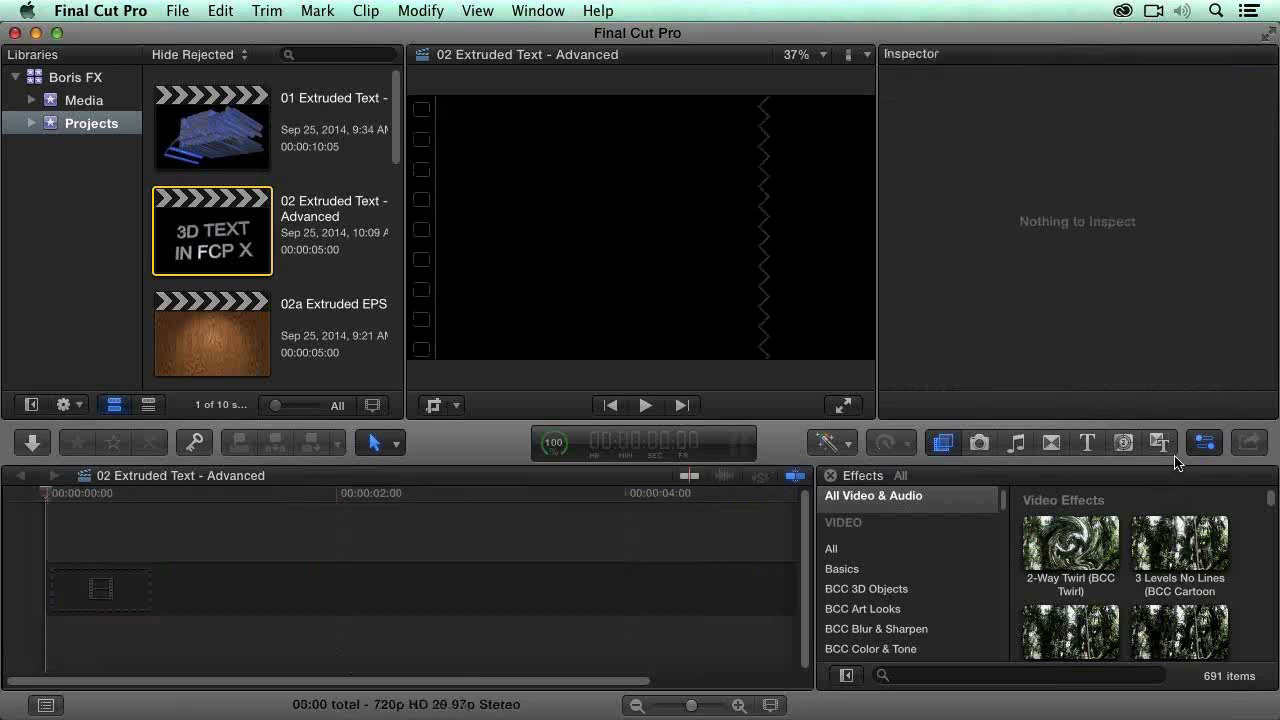
# Step: Try the Red Brick (BCC Brick) generator in the empty timeline with video properties of 720p HD, 1280x720 and 29.97p
pyautogui.click(1124, 442)
pyautogui.scroll(-1, 1197, 578)
pyautogui.scroll(-3, 1197, 579)
pyautogui.moveTo(1186, 591); pyautogui.dragTo(543, 594)
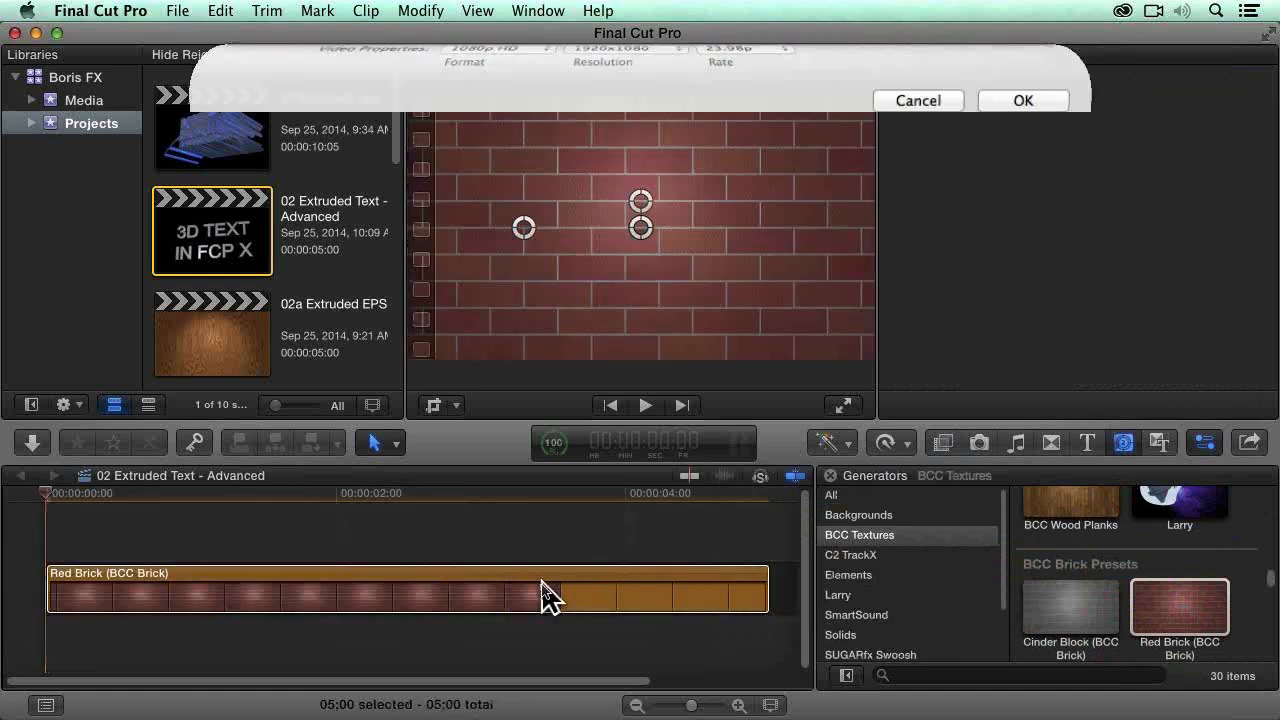
pyautogui.click(496, 116)
pyautogui.click(490, 150)
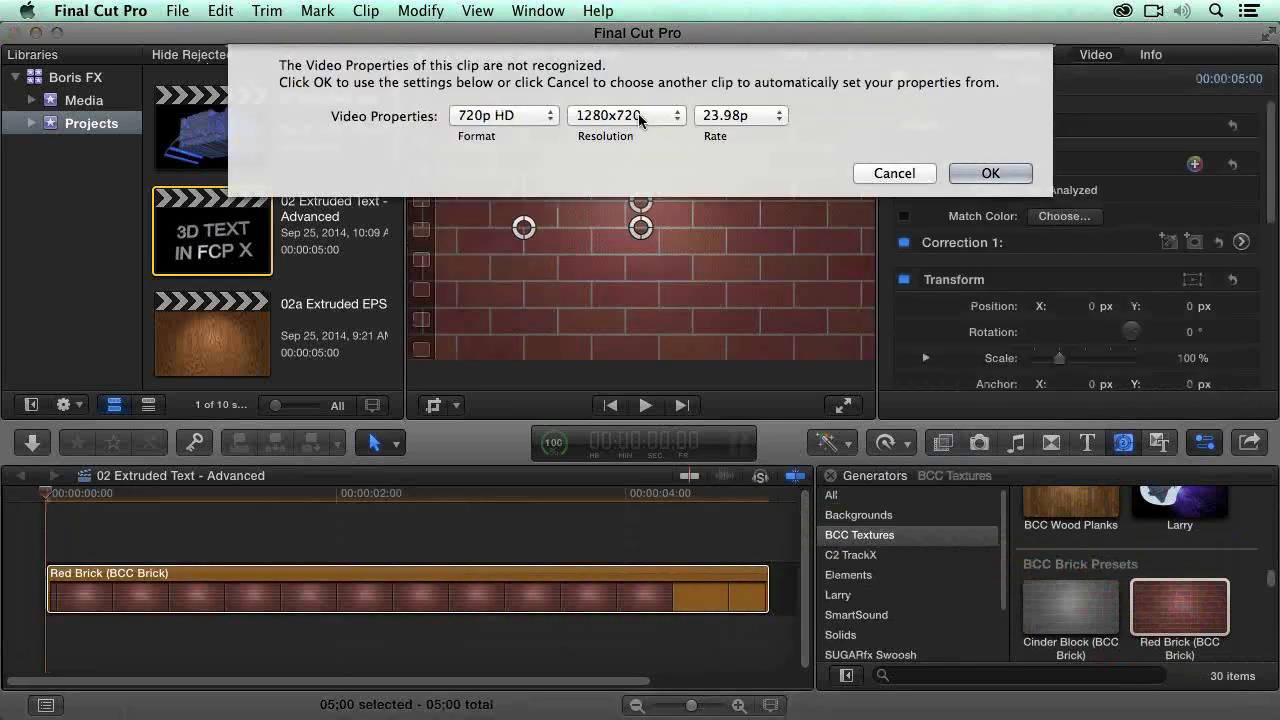
pyautogui.click(740, 116)
pyautogui.click(778, 170)
pyautogui.click(990, 173)
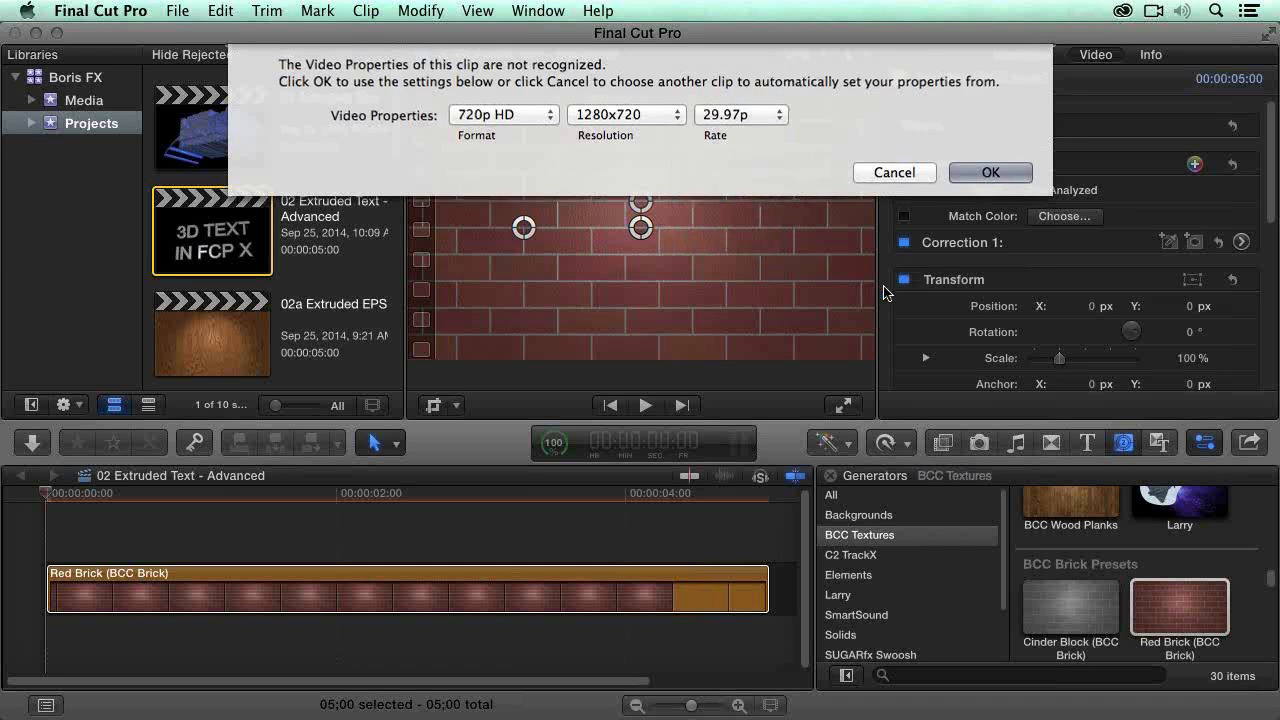
# Step: Delete the Red Brick clip from the timeline
pyautogui.click(943, 452)
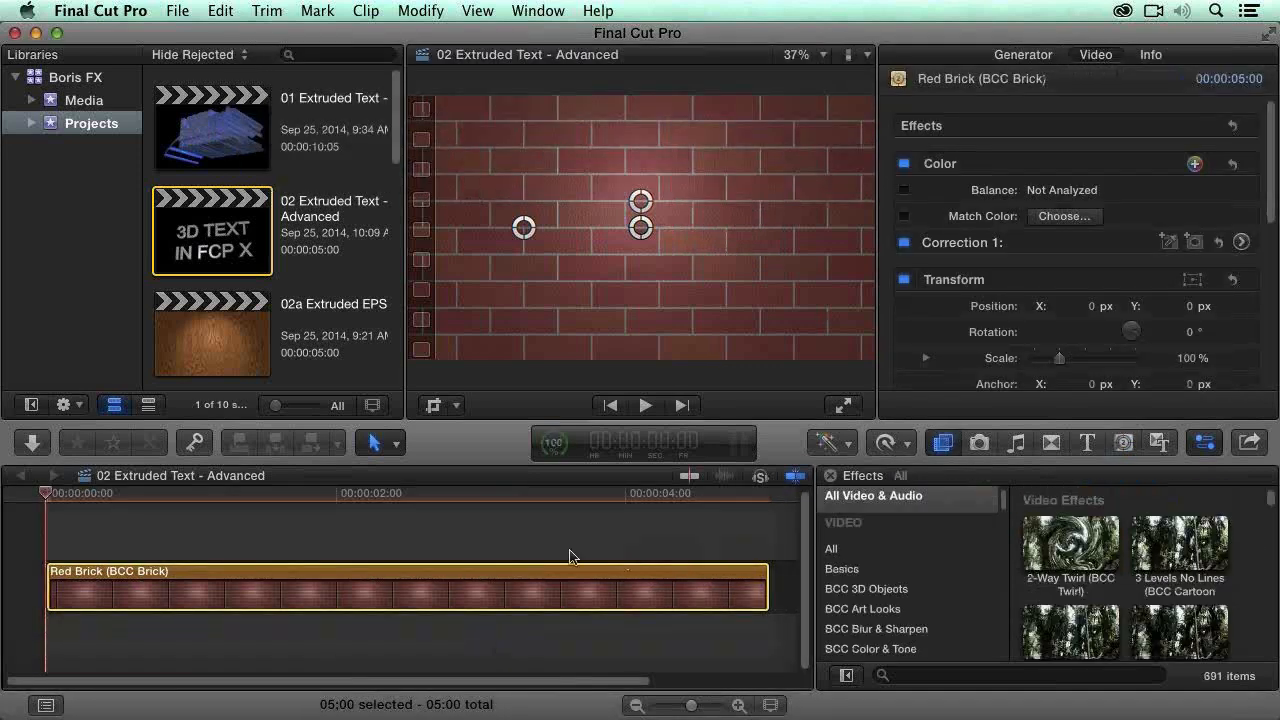
pyautogui.press('Delete')
pyautogui.scroll(-3, 1262, 570)
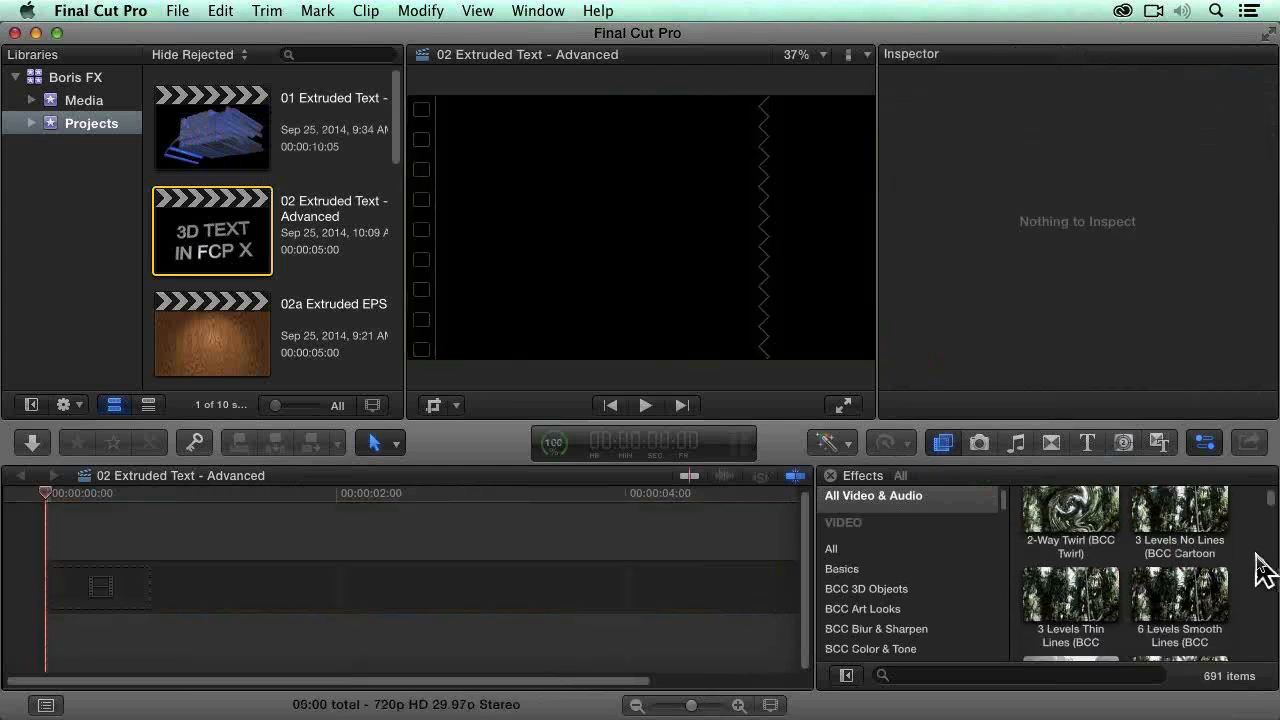
pyautogui.scroll(-3, 1262, 570)
pyautogui.scroll(-6, 886, 606)
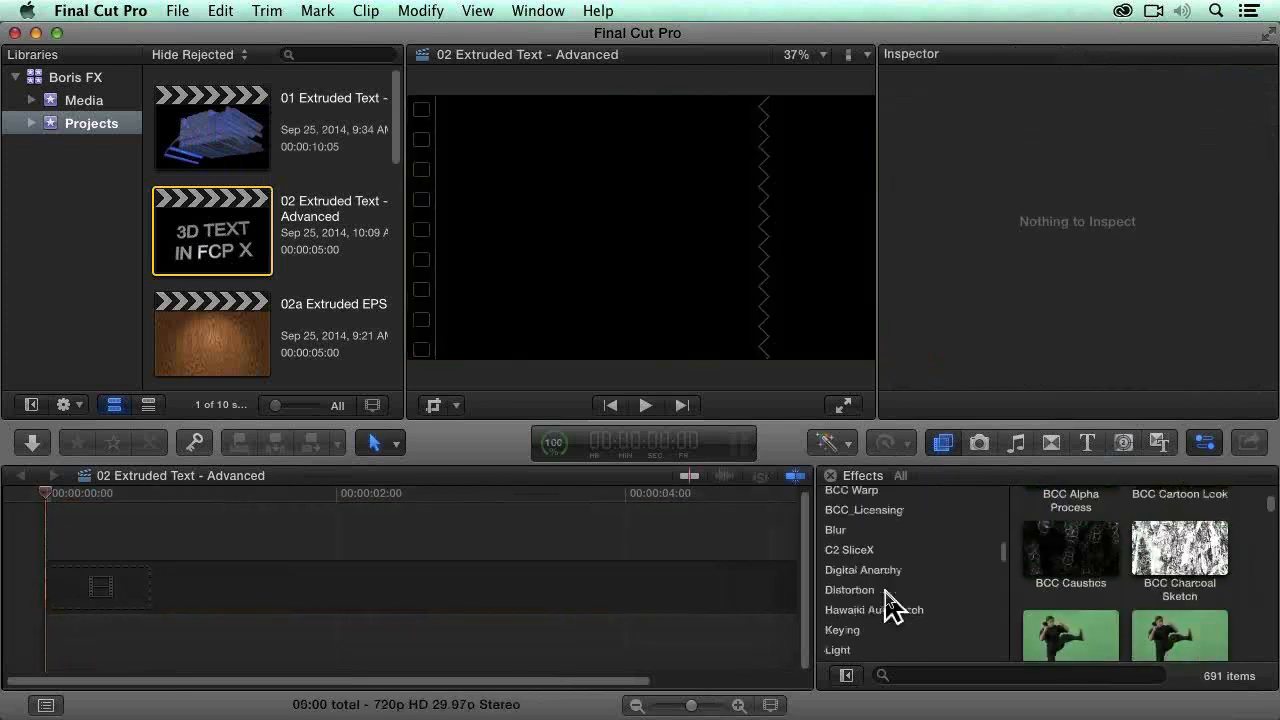
# Step: Find the Glimmer generator among the Backgrounds and add it to the empty timeline
pyautogui.click(1126, 446)
pyautogui.scroll(-8, 1205, 580)
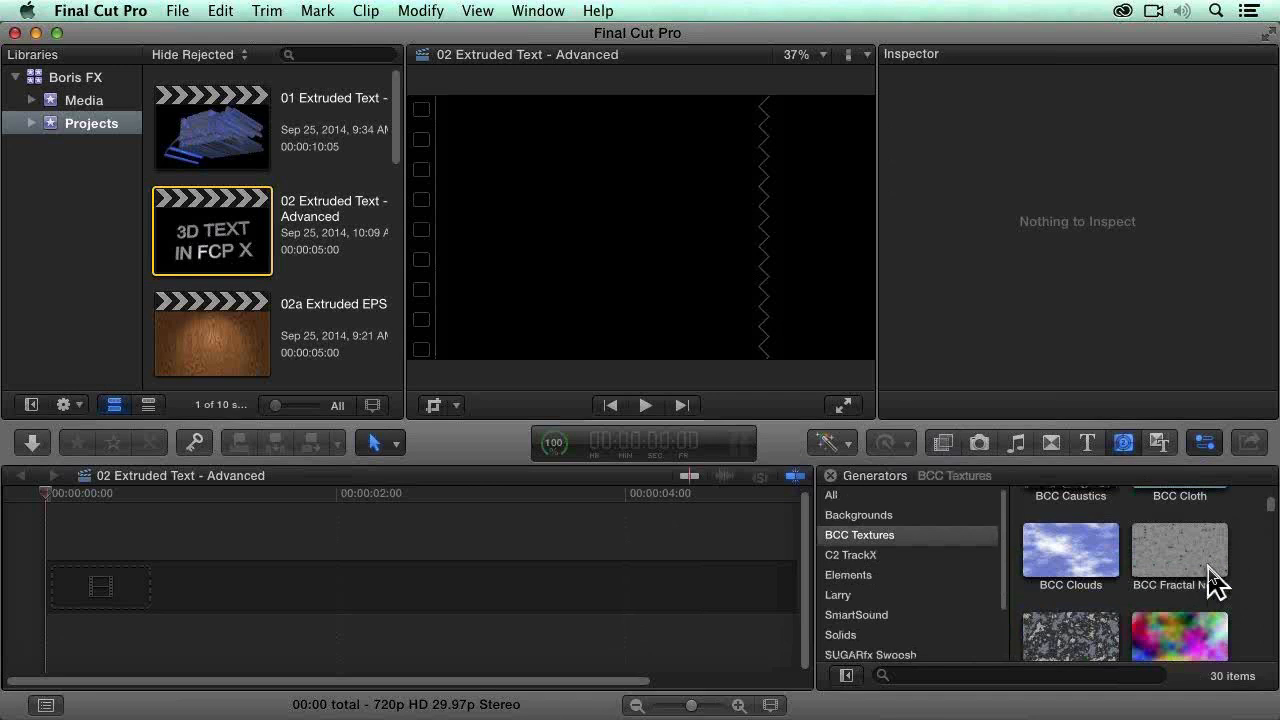
pyautogui.scroll(-10, 1212, 578)
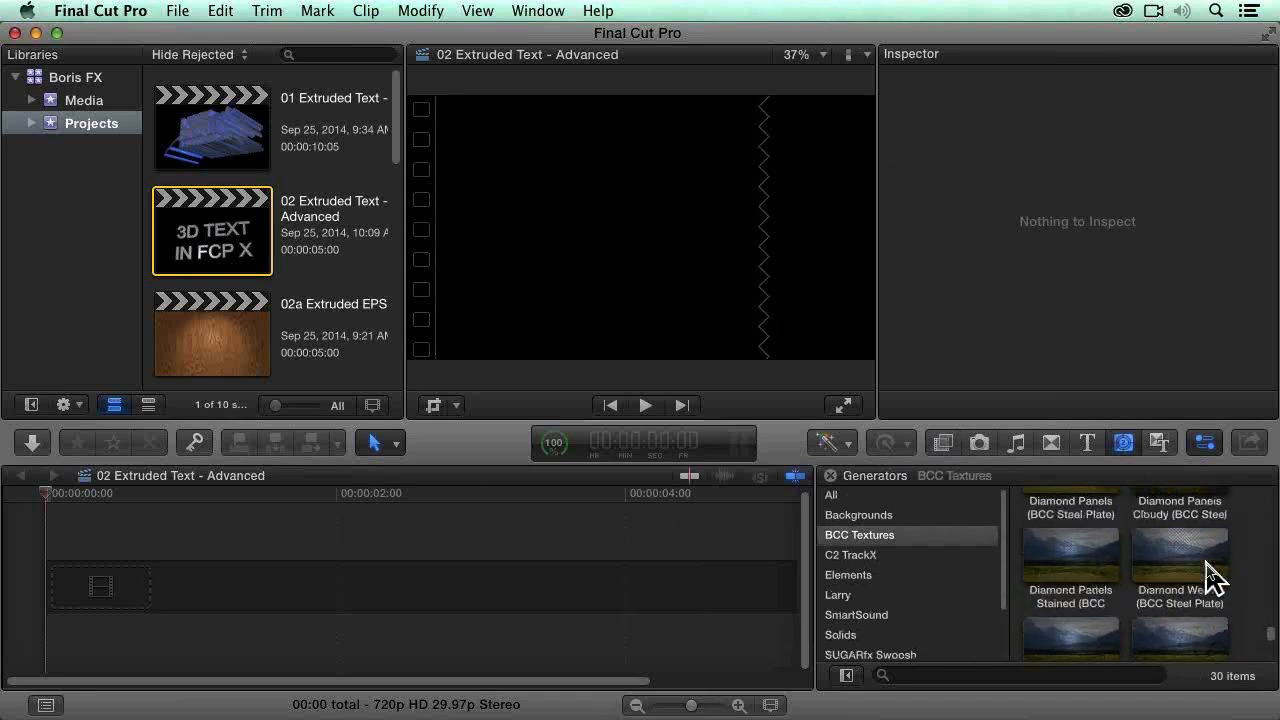
pyautogui.click(895, 516)
pyautogui.scroll(-4, 1171, 557)
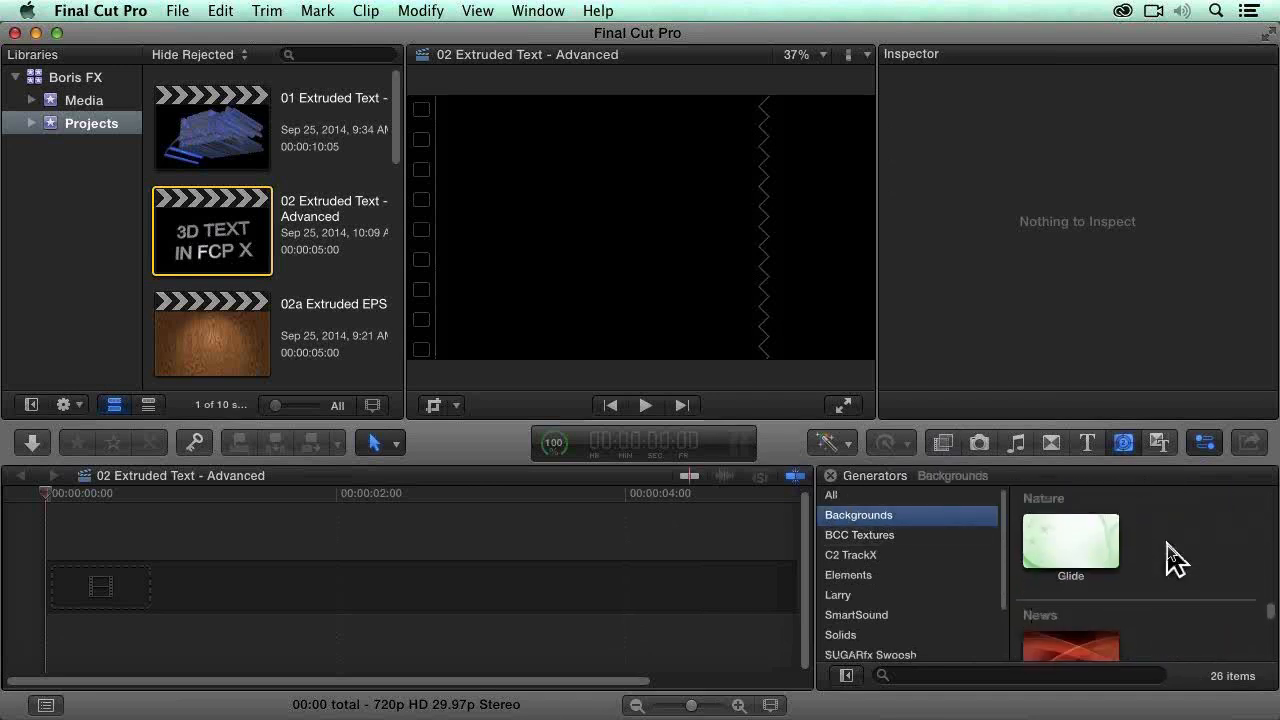
pyautogui.scroll(10, 1176, 560)
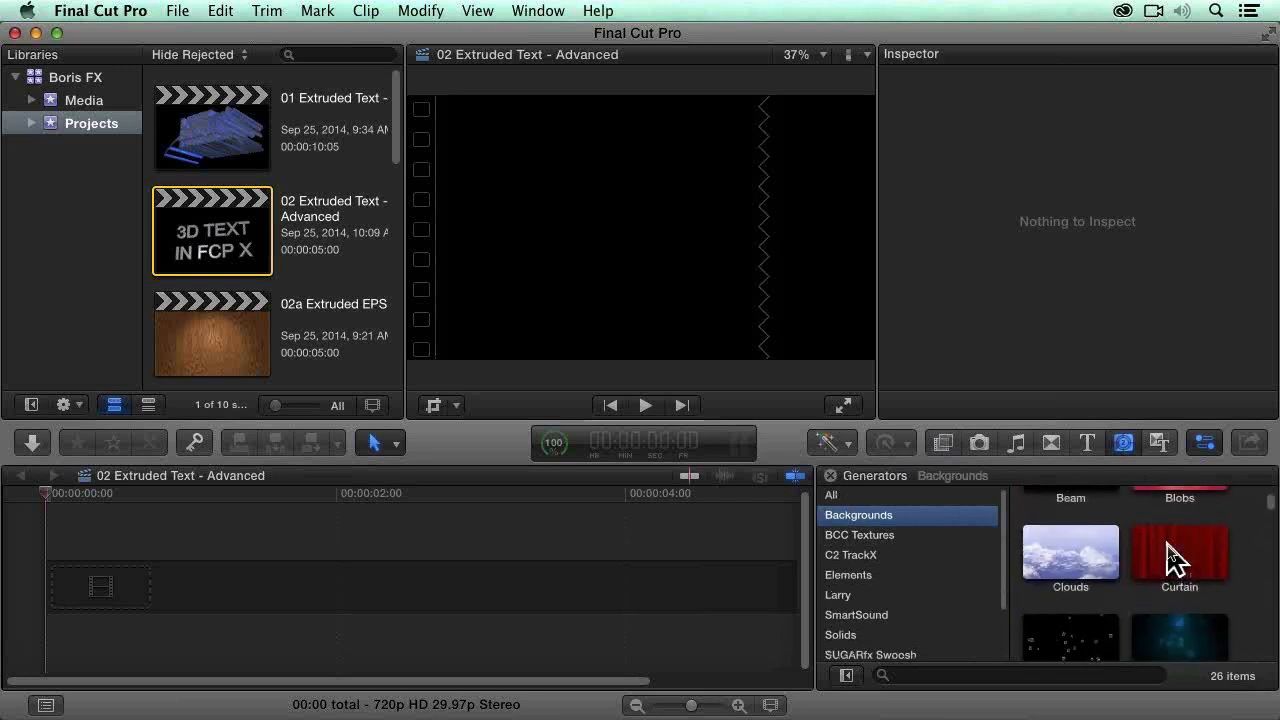
pyautogui.scroll(-5, 1234, 562)
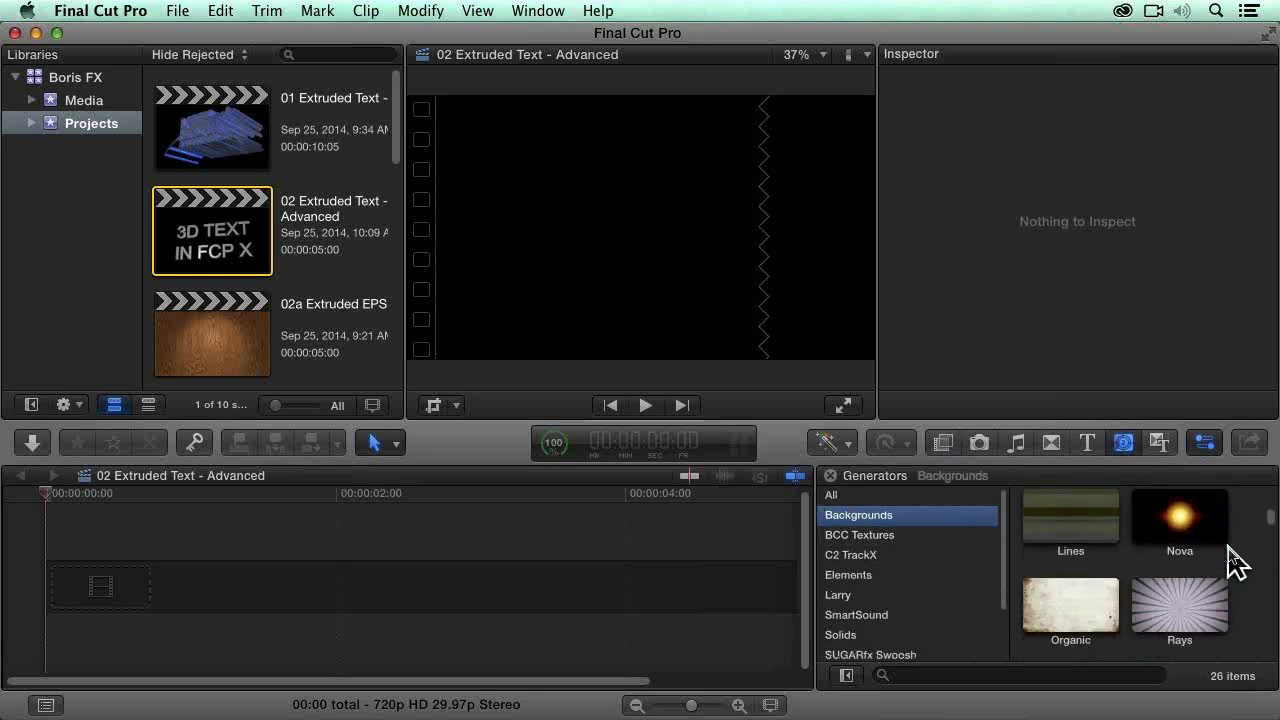
pyautogui.scroll(3, 1236, 560)
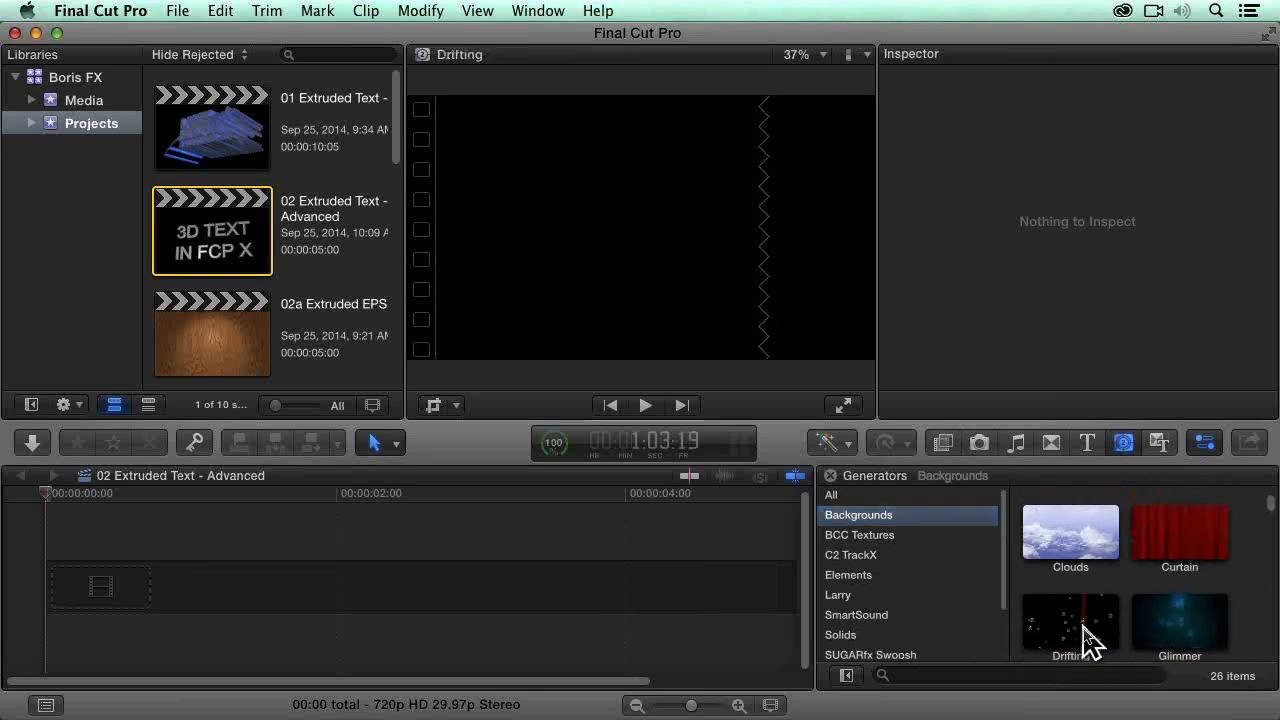
pyautogui.moveTo(1202, 612); pyautogui.dragTo(452, 606)
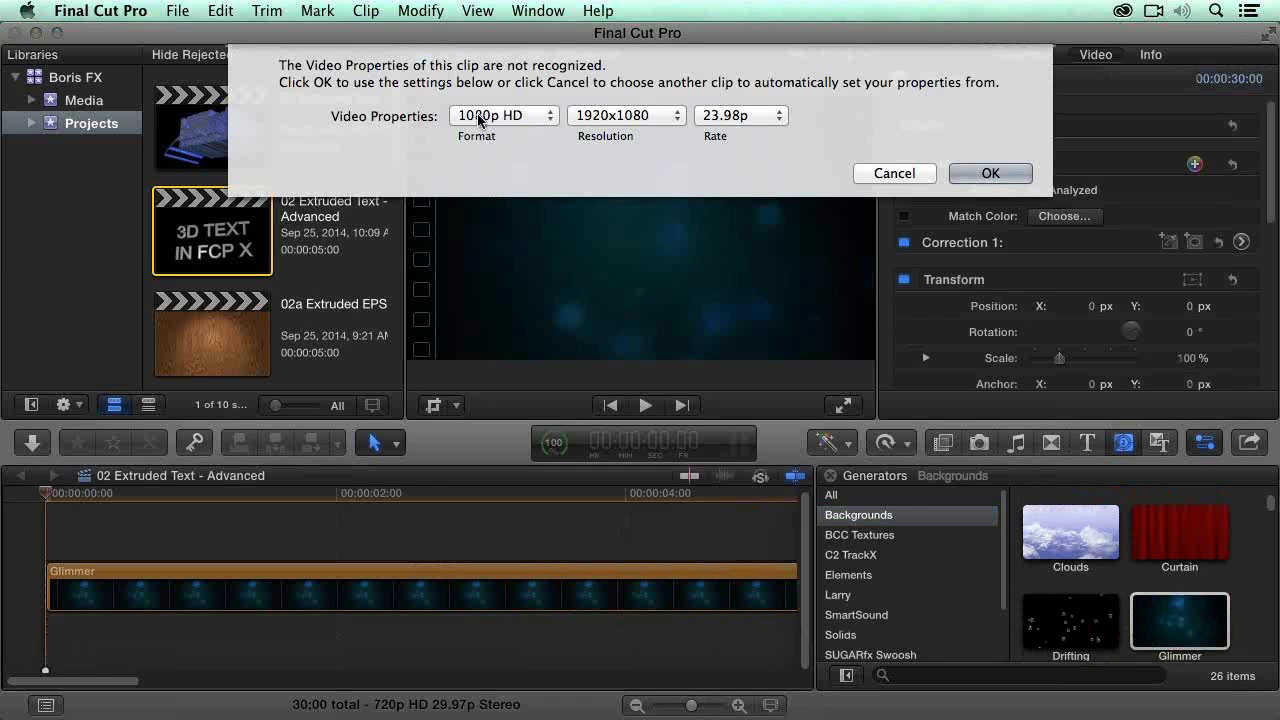
# Step: Set the video properties for the Glimmer clip to 720p HD at 29.97p and accept them
pyautogui.click(498, 115)
pyautogui.click(505, 152)
pyautogui.click(740, 115)
pyautogui.click(725, 169)
pyautogui.click(988, 173)
# Step: Fit the whole Glimmer clip in the timeline and apply the BCC Extruded Text effect to it
pyautogui.click(631, 573)
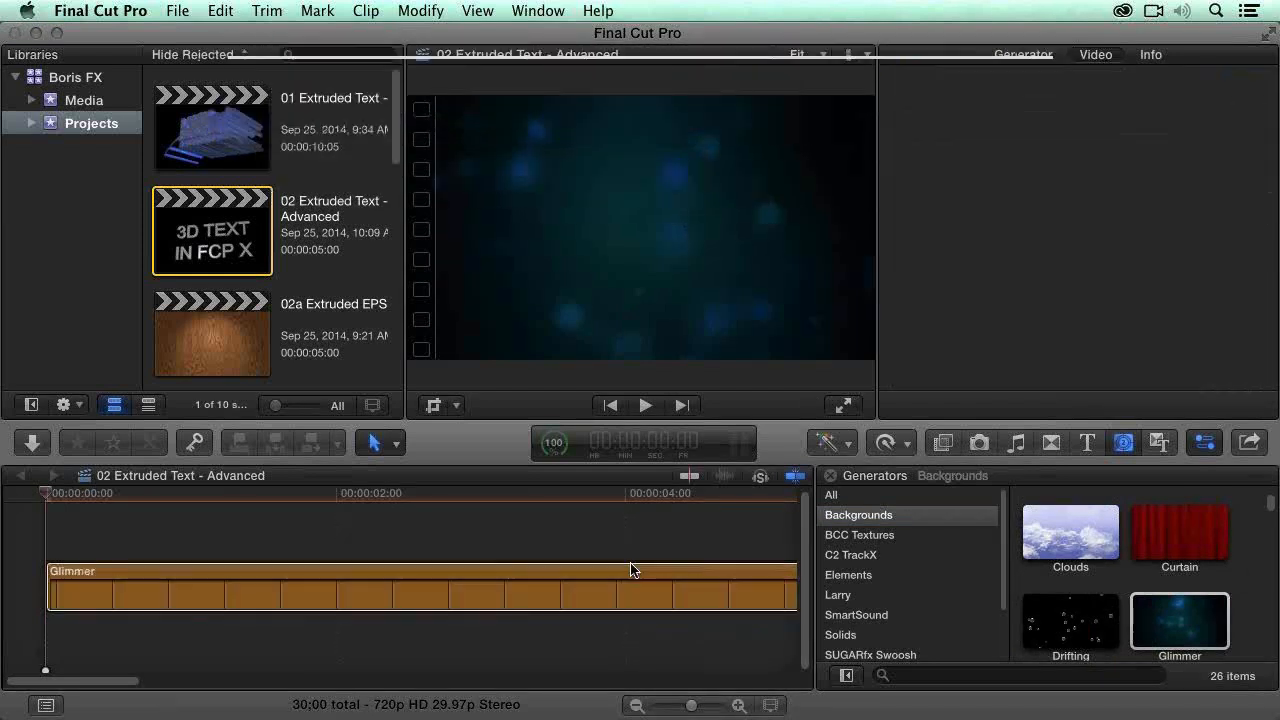
pyautogui.hotkey('shift', 'z')
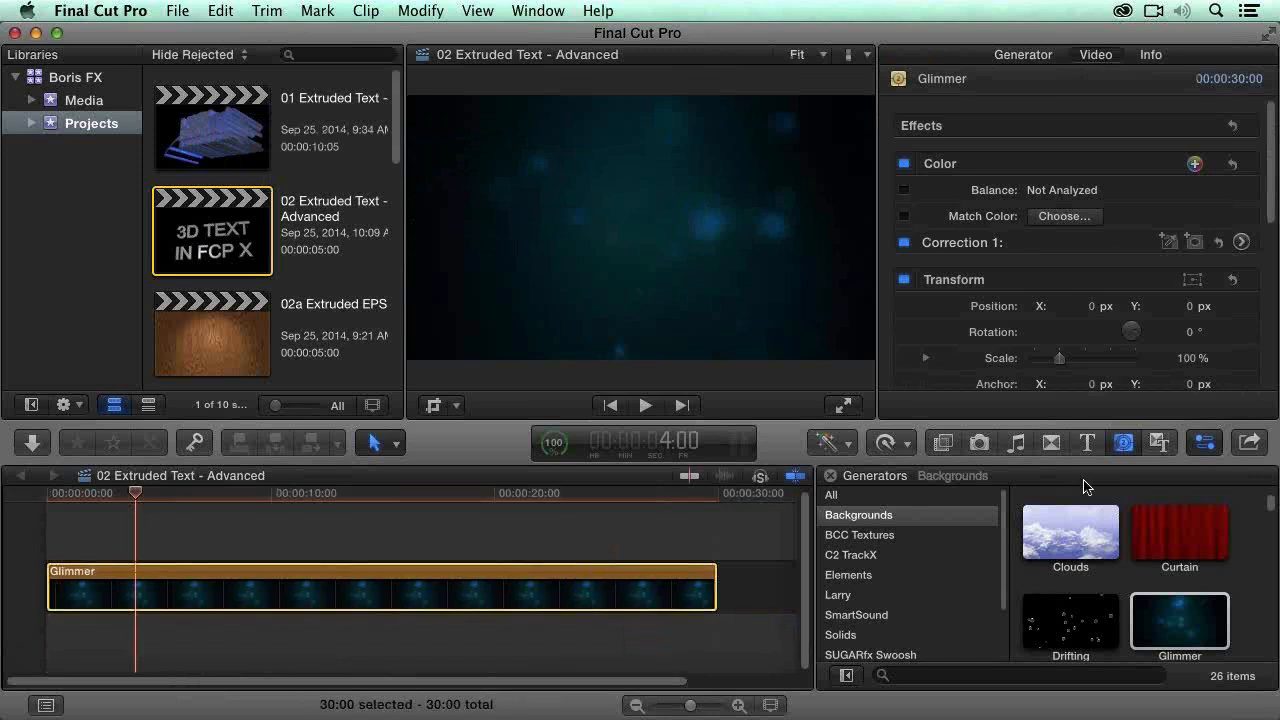
pyautogui.click(943, 442)
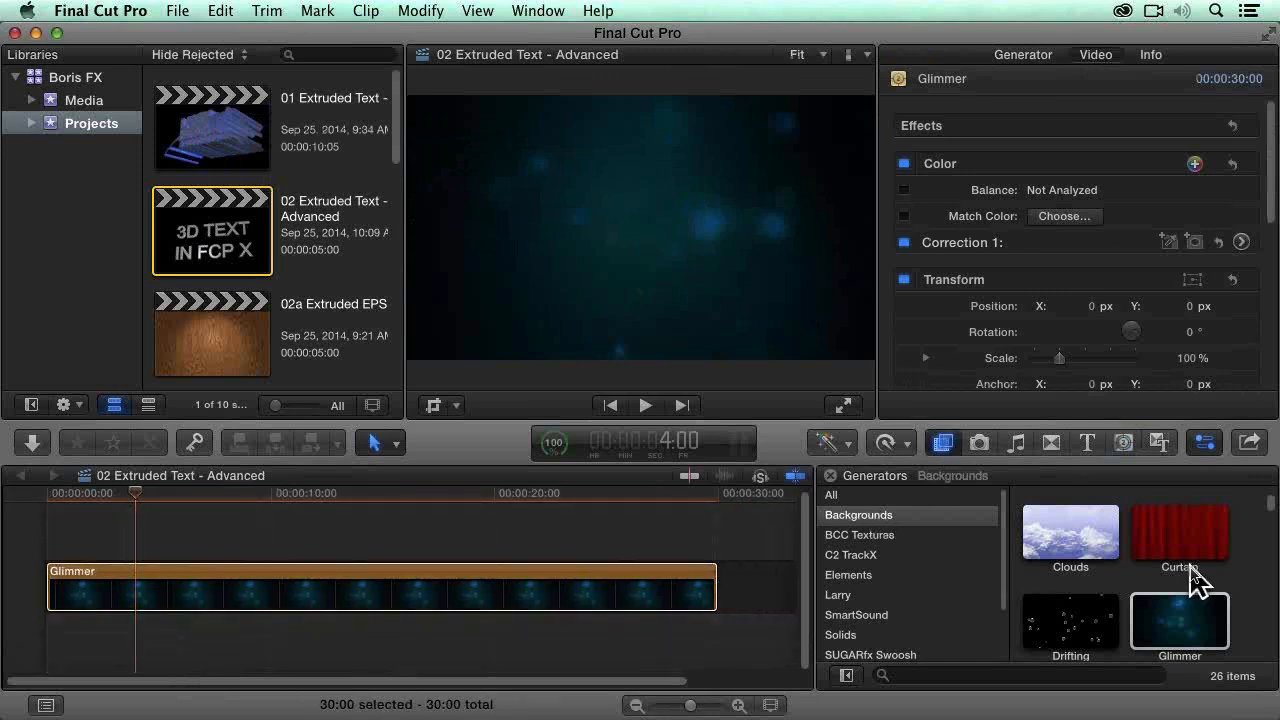
pyautogui.click(886, 590)
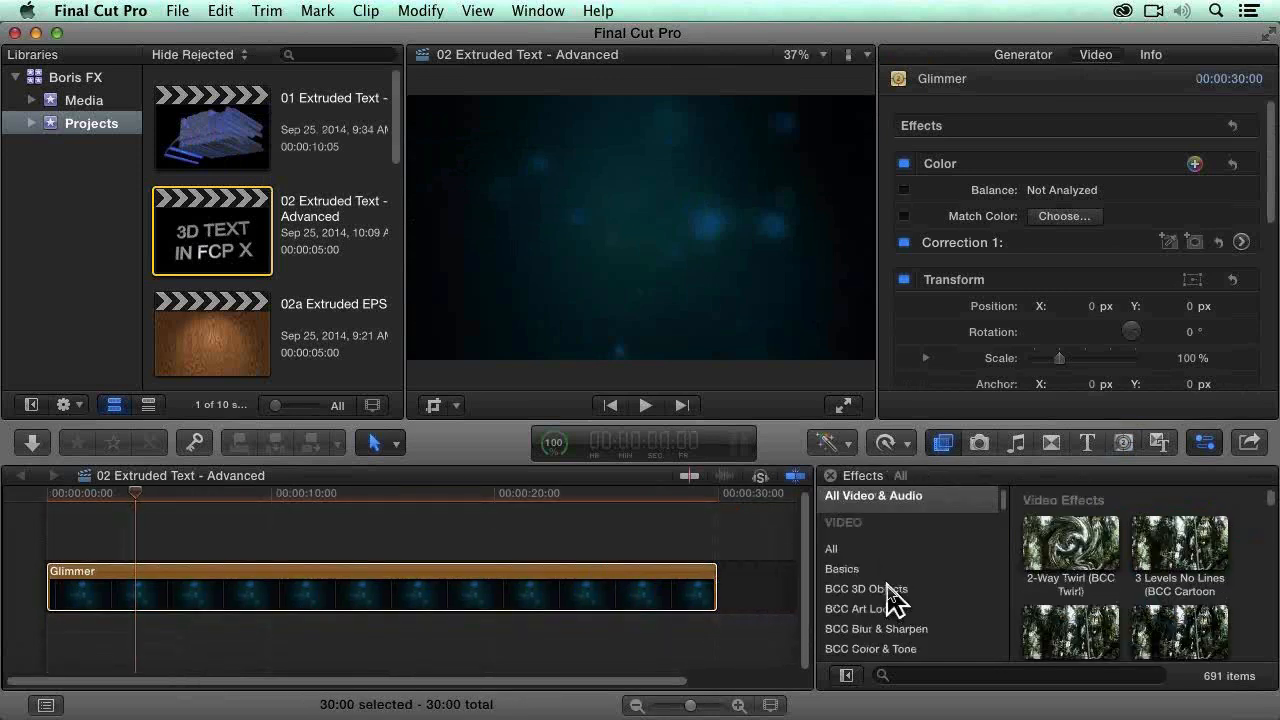
pyautogui.moveTo(1189, 537); pyautogui.dragTo(497, 580)
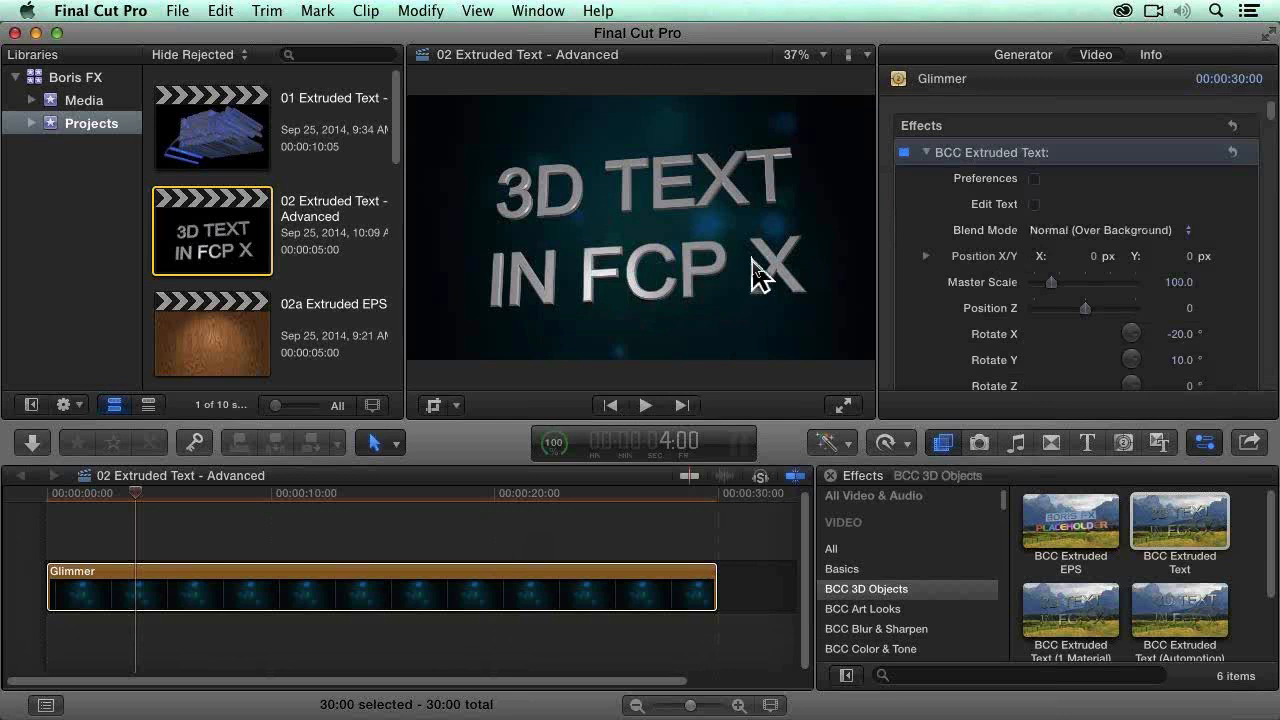
# Step: Replace the Extruded Text effect's default text on the Glimmer clip with "Extruded" and "Text" on two lines
pyautogui.click(640, 591)
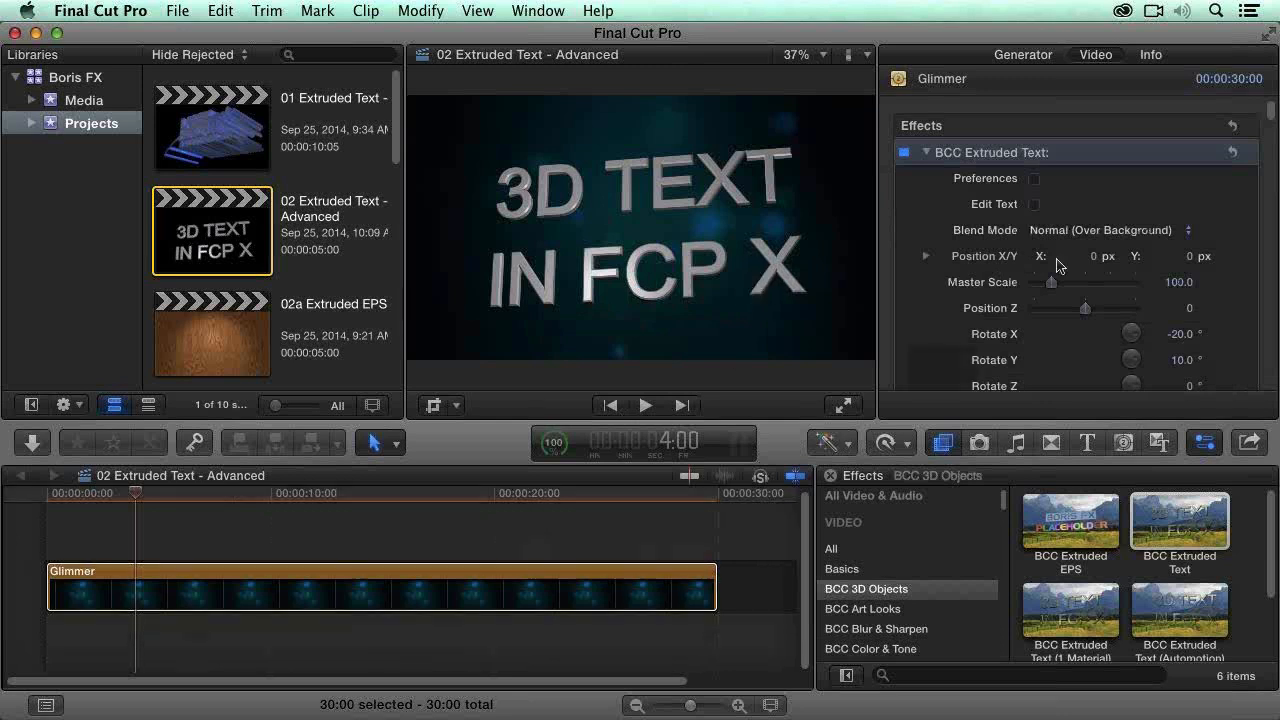
pyautogui.click(1035, 205)
pyautogui.press('super+a')
pyautogui.write('E')
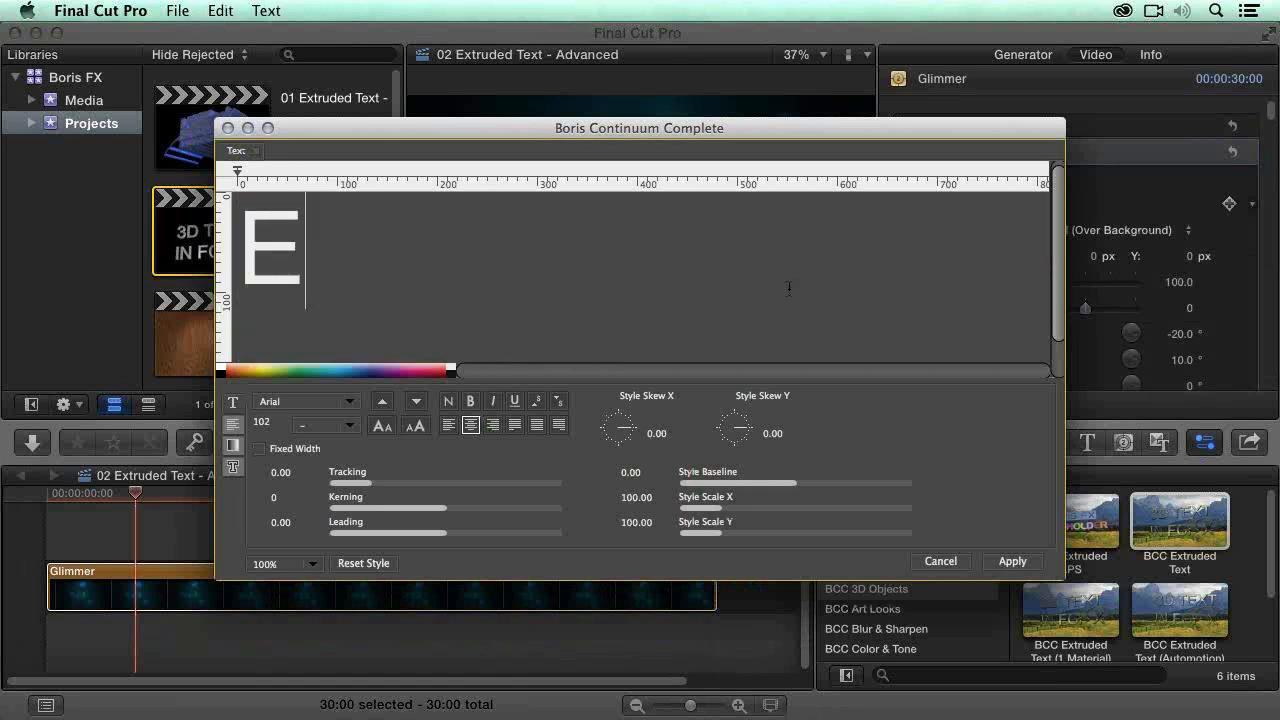
pyautogui.write('xtruded')
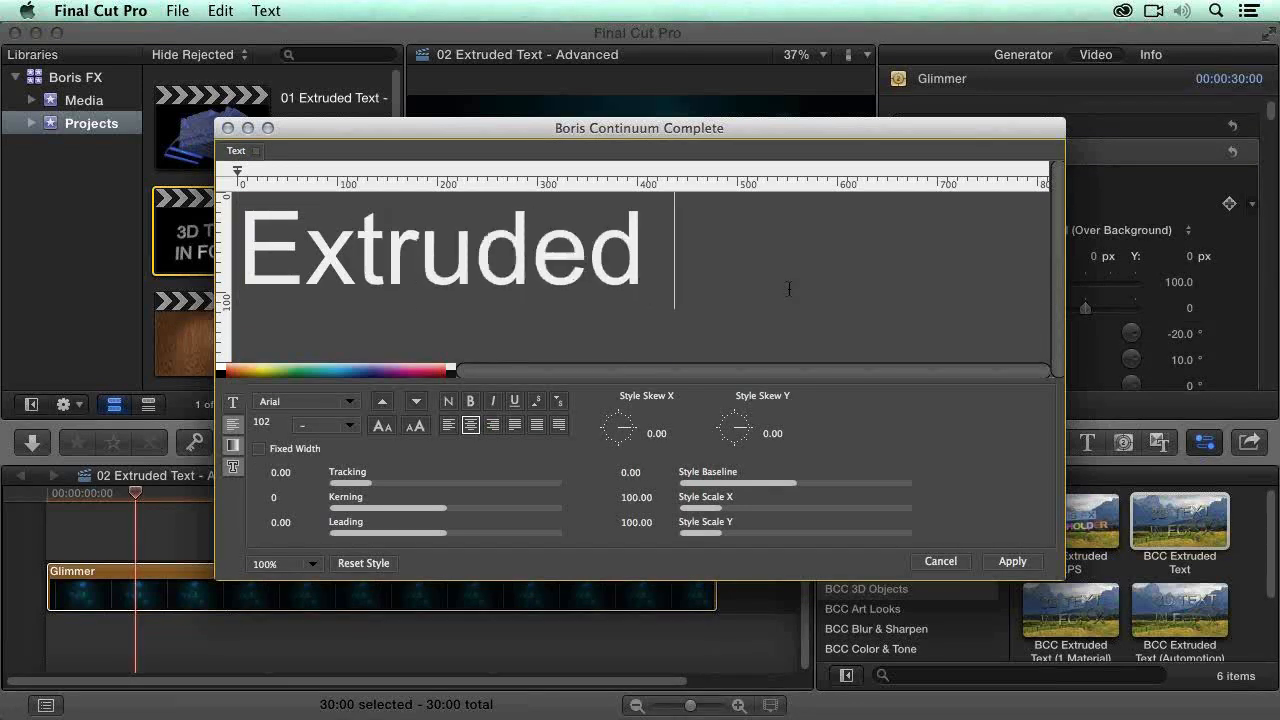
pyautogui.press('Return')
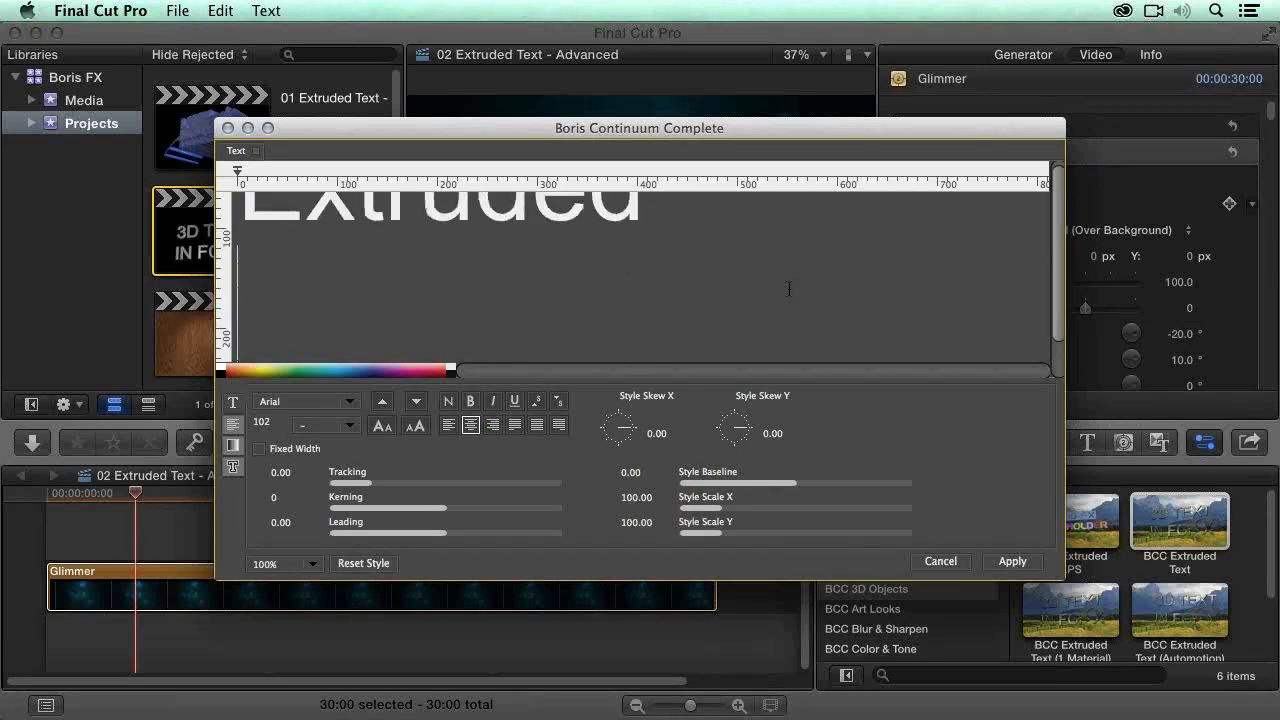
pyautogui.write('Text')
# Step: Set the font of both text lines to Impact and apply the text edits to the effect
pyautogui.press('super+a')
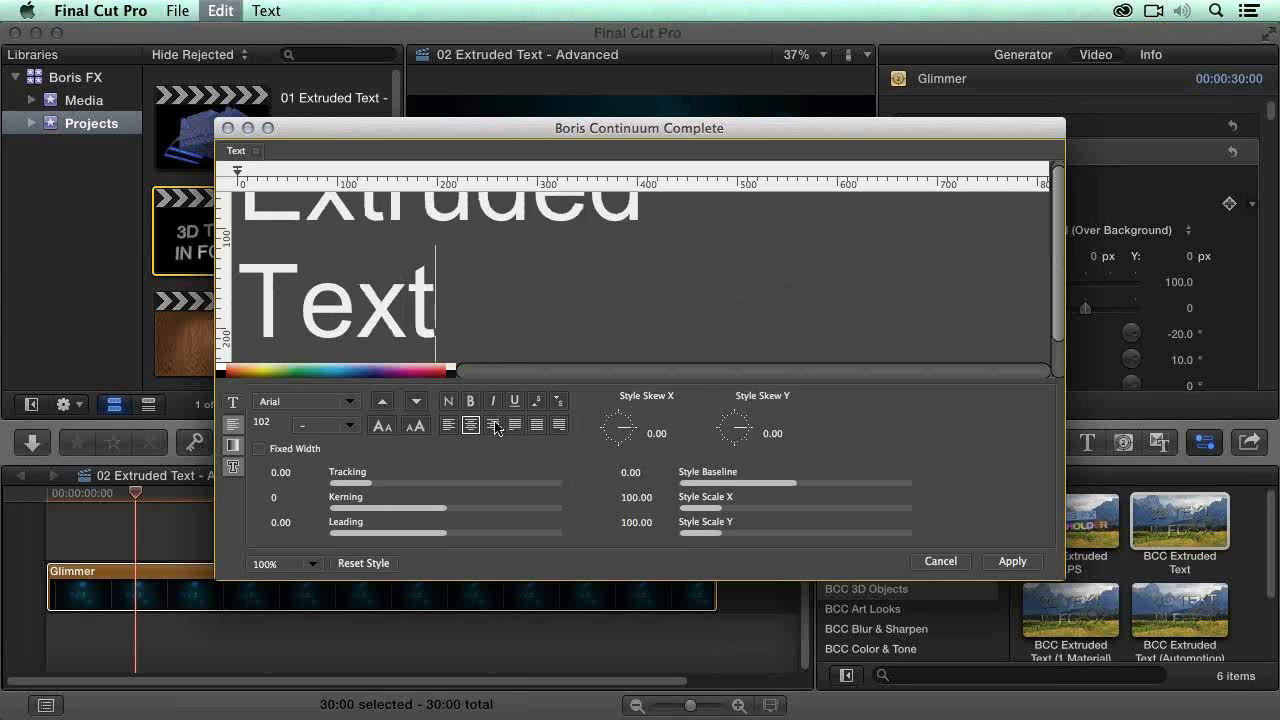
pyautogui.click(300, 401)
pyautogui.scroll(-15, 310, 430)
pyautogui.scroll(-20, 320, 440)
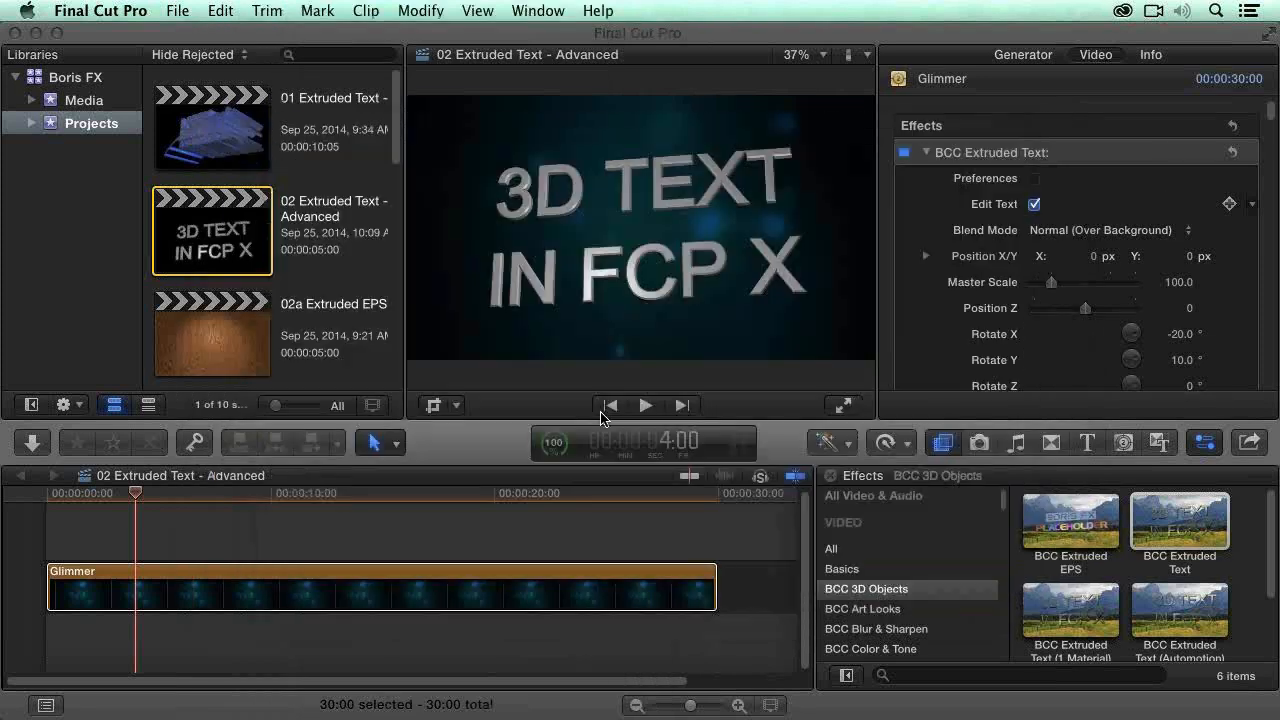
# Step: Set the BCC Extruded Text effect's Text Tracking to 12 and Line Leading to -6
pyautogui.scroll(-10, 930, 309)
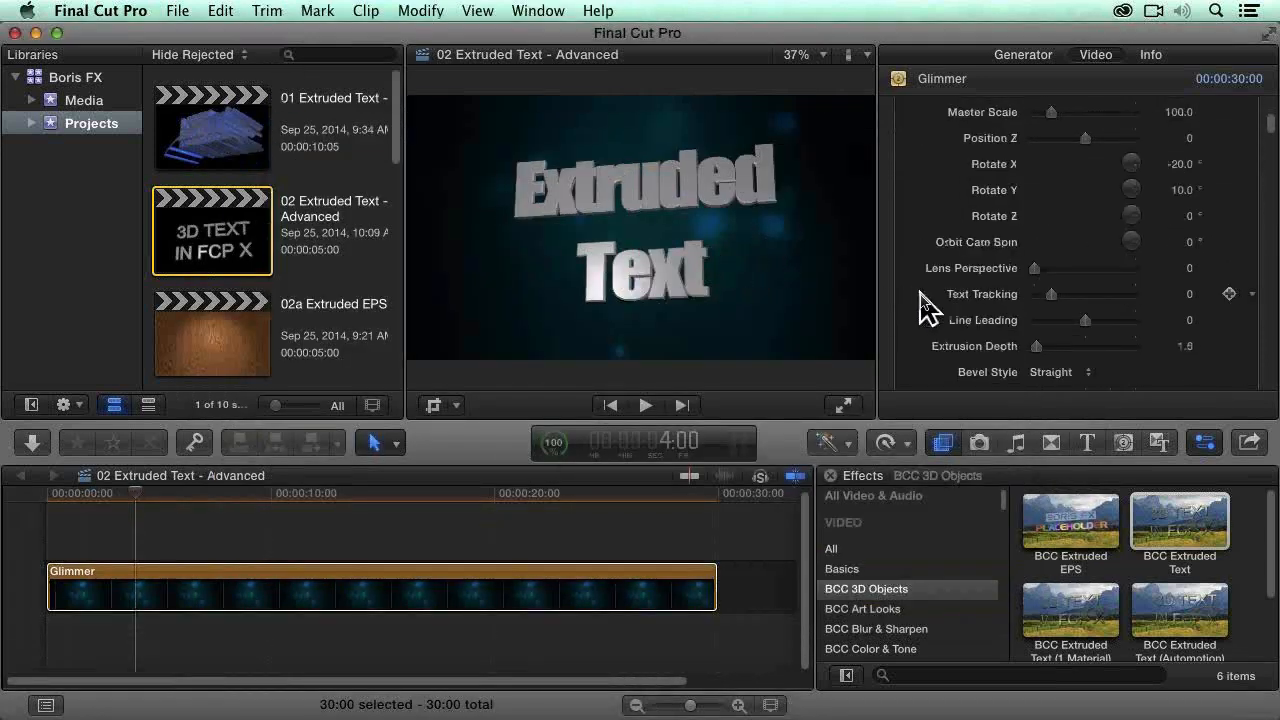
pyautogui.scroll(4, 1008, 246)
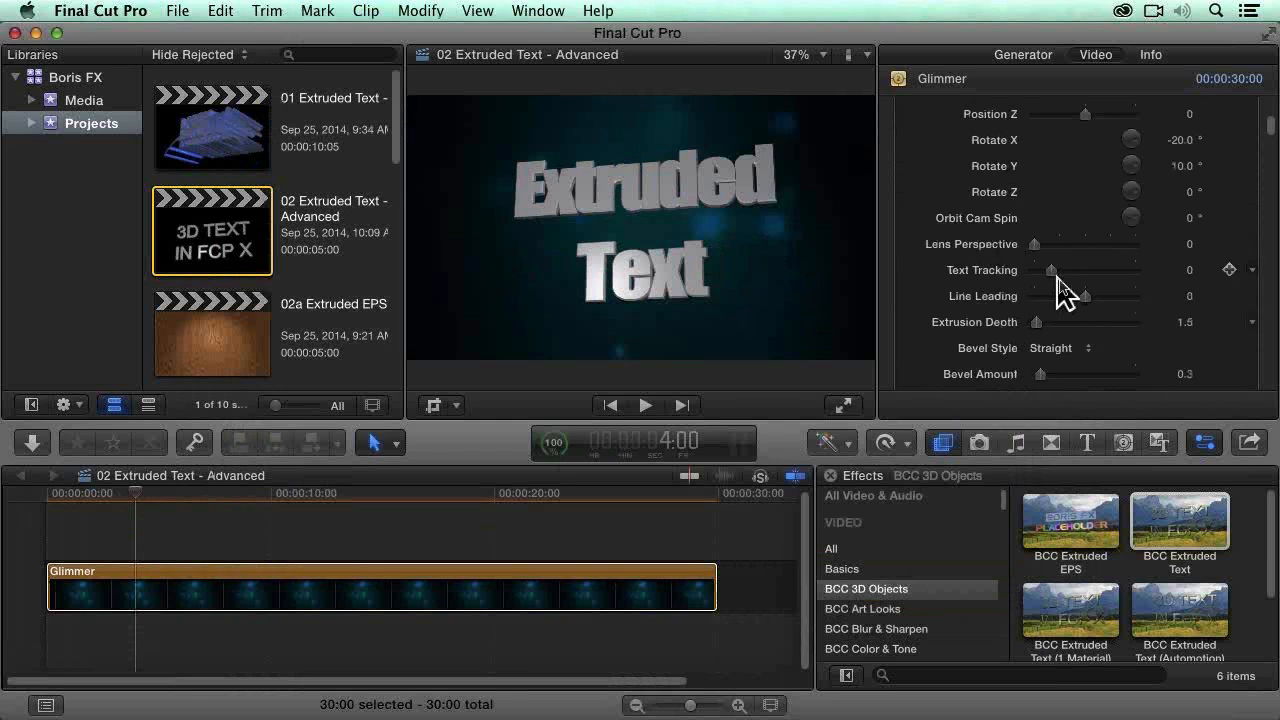
pyautogui.click(1188, 270)
pyautogui.write('12')
pyautogui.press('Return')
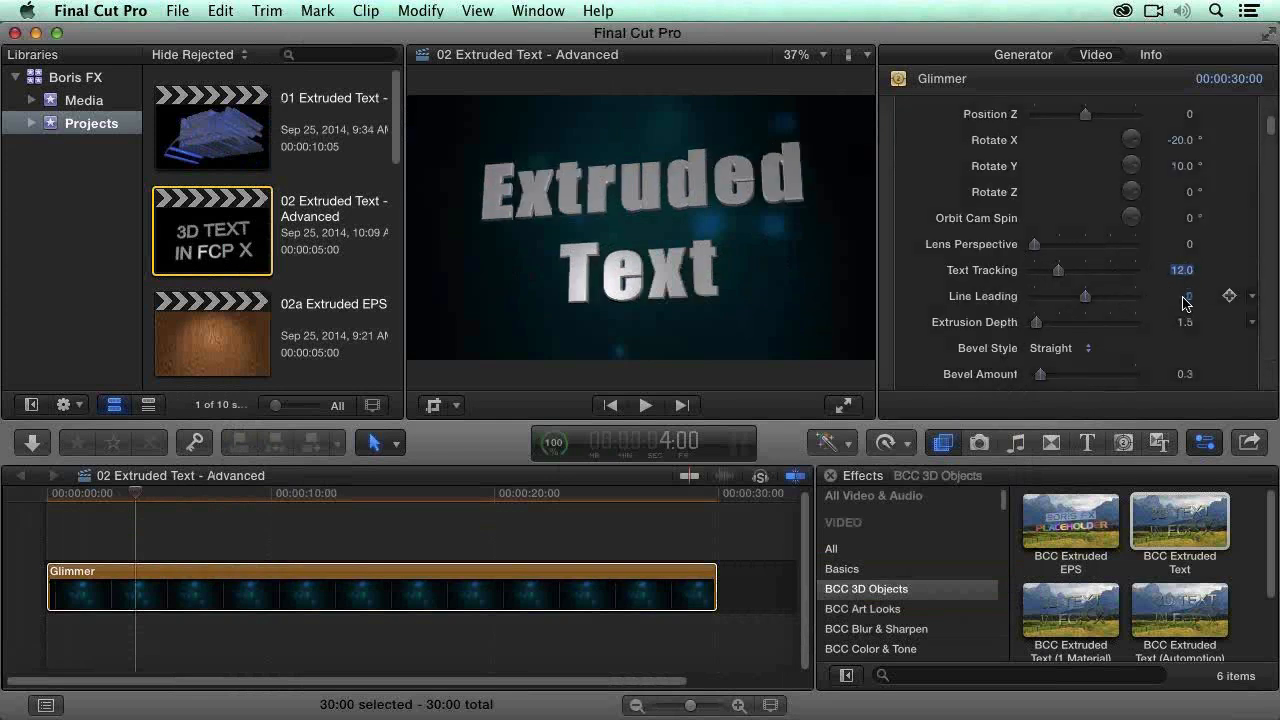
pyautogui.click(1190, 298)
pyautogui.write('-6')
pyautogui.press('Return')
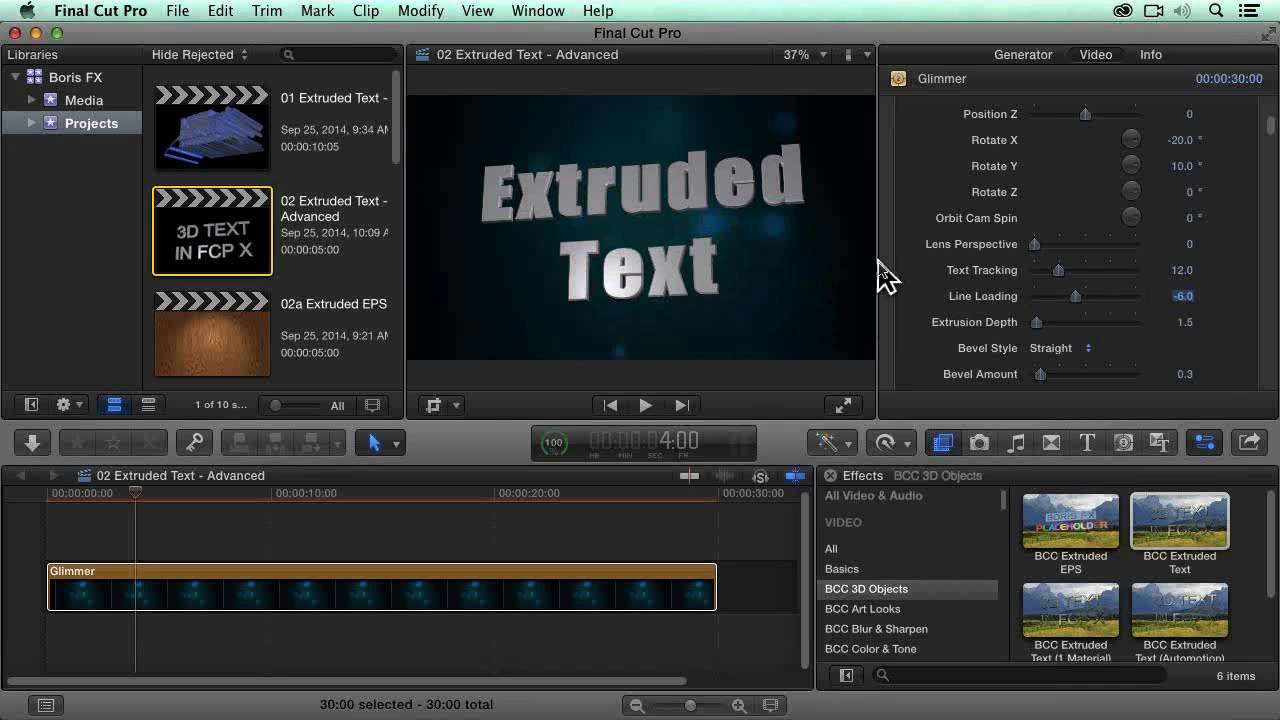
pyautogui.scroll(1, 886, 300)
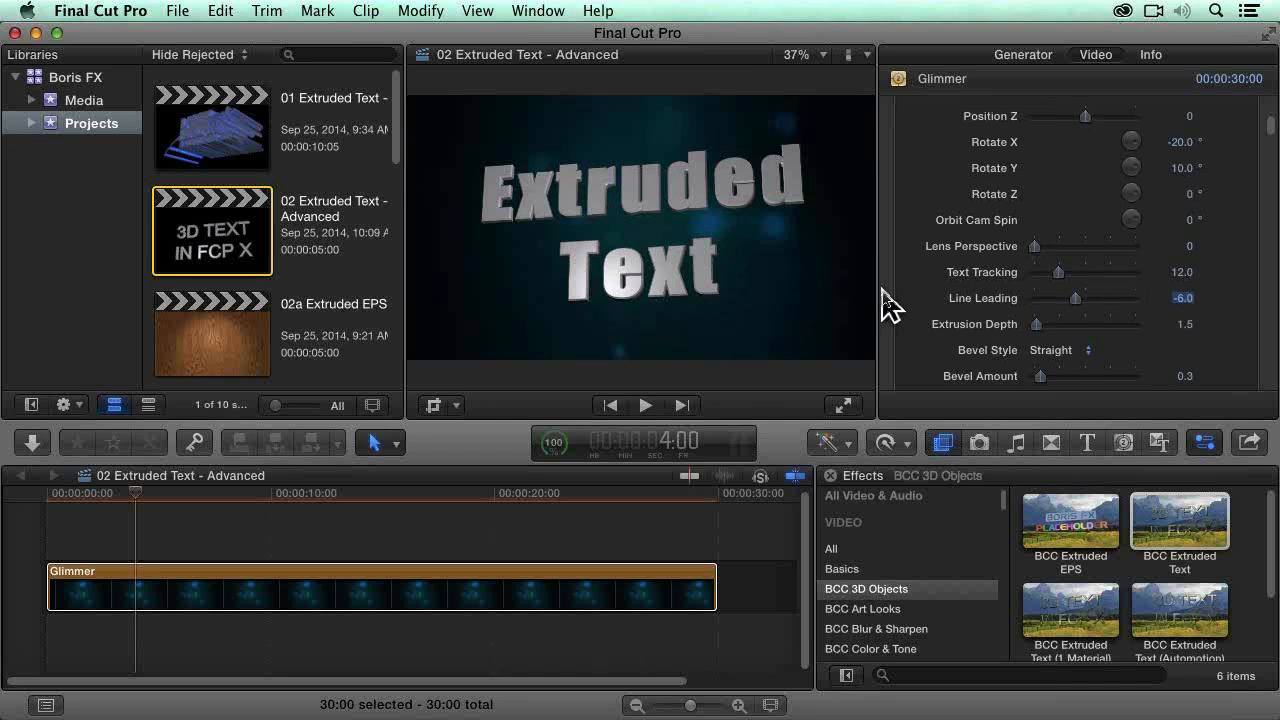
pyautogui.scroll(2, 955, 200)
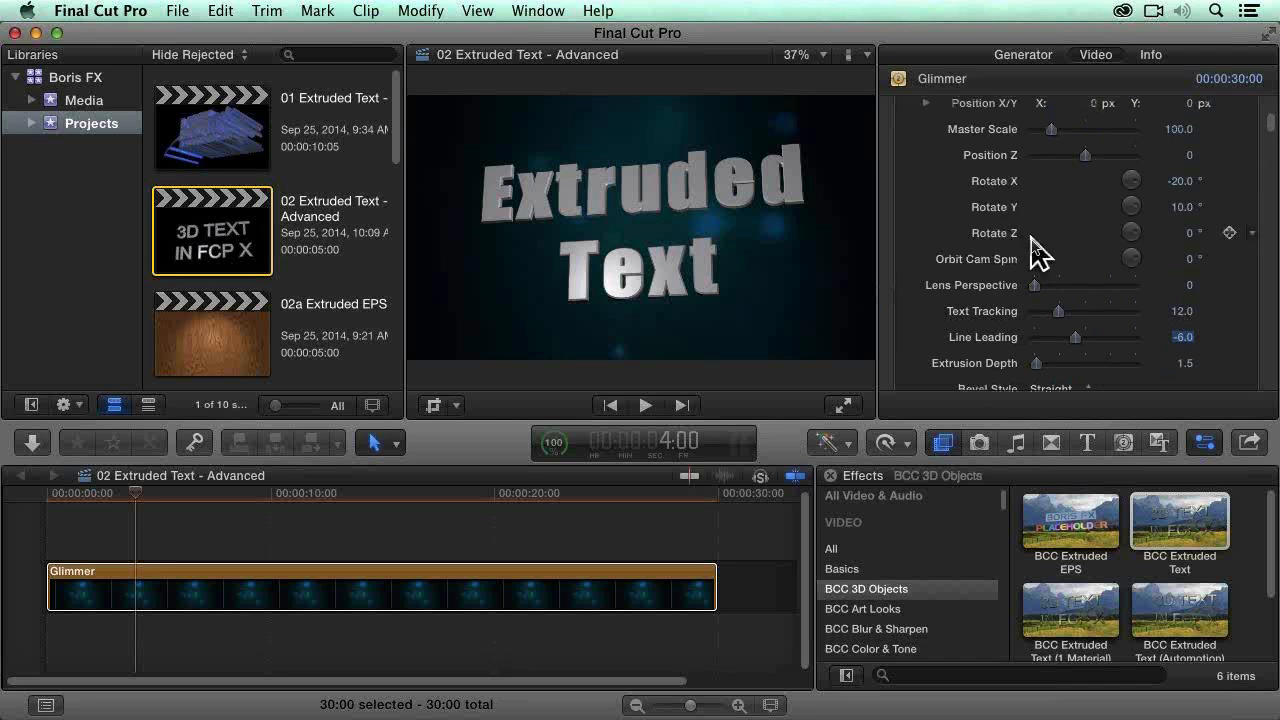
# Step: Try Rotate X values of -45, 45 and -30 degrees on the extruded text
pyautogui.click(1175, 187)
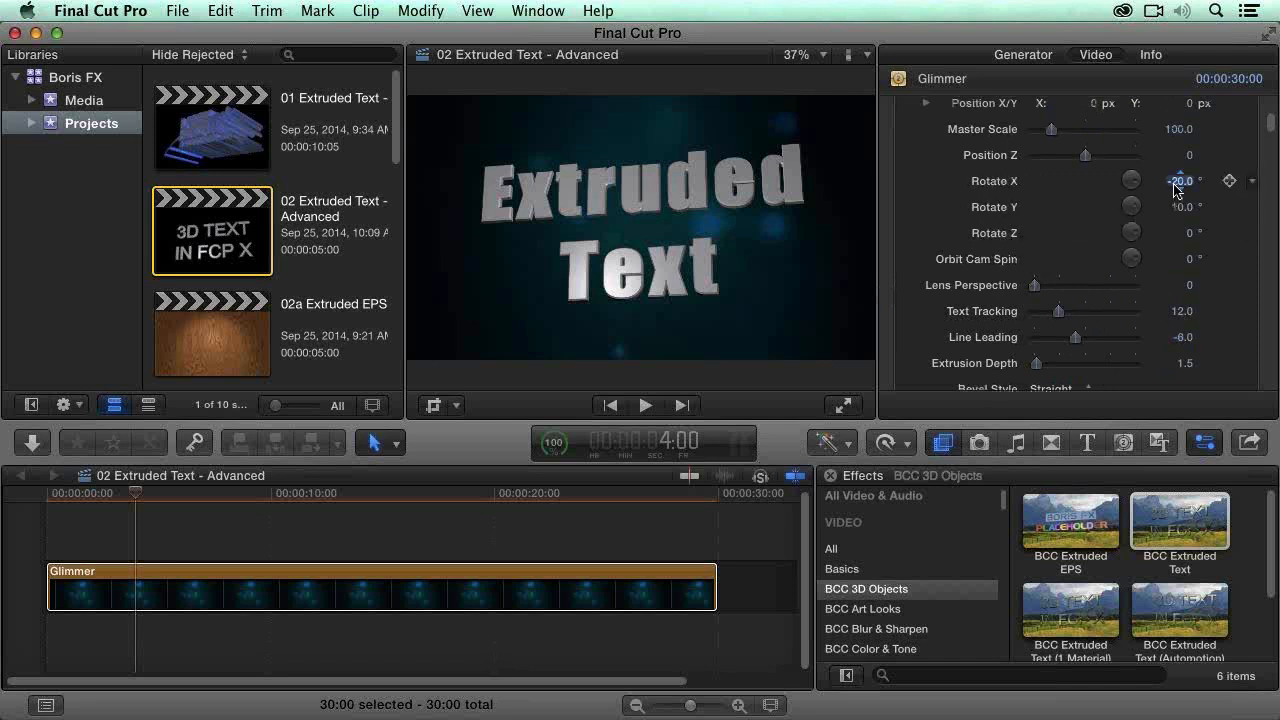
pyautogui.write('-45')
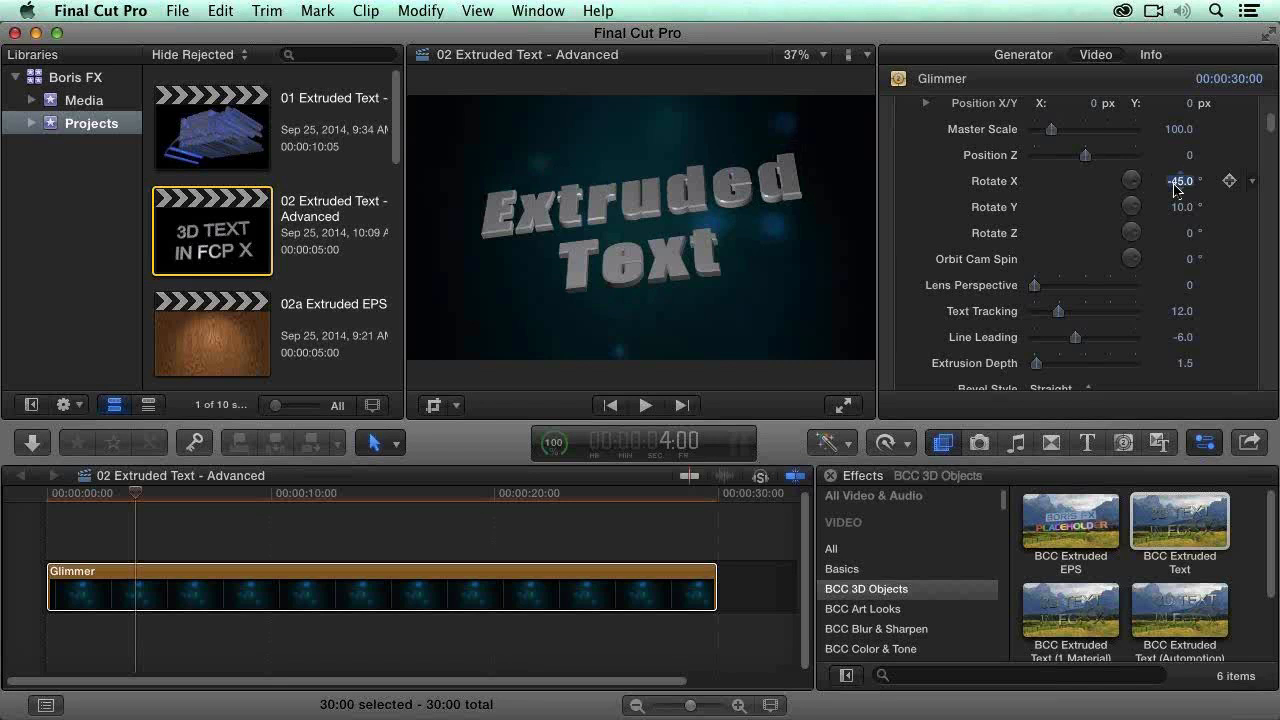
pyautogui.click(1176, 182)
pyautogui.press('Return')
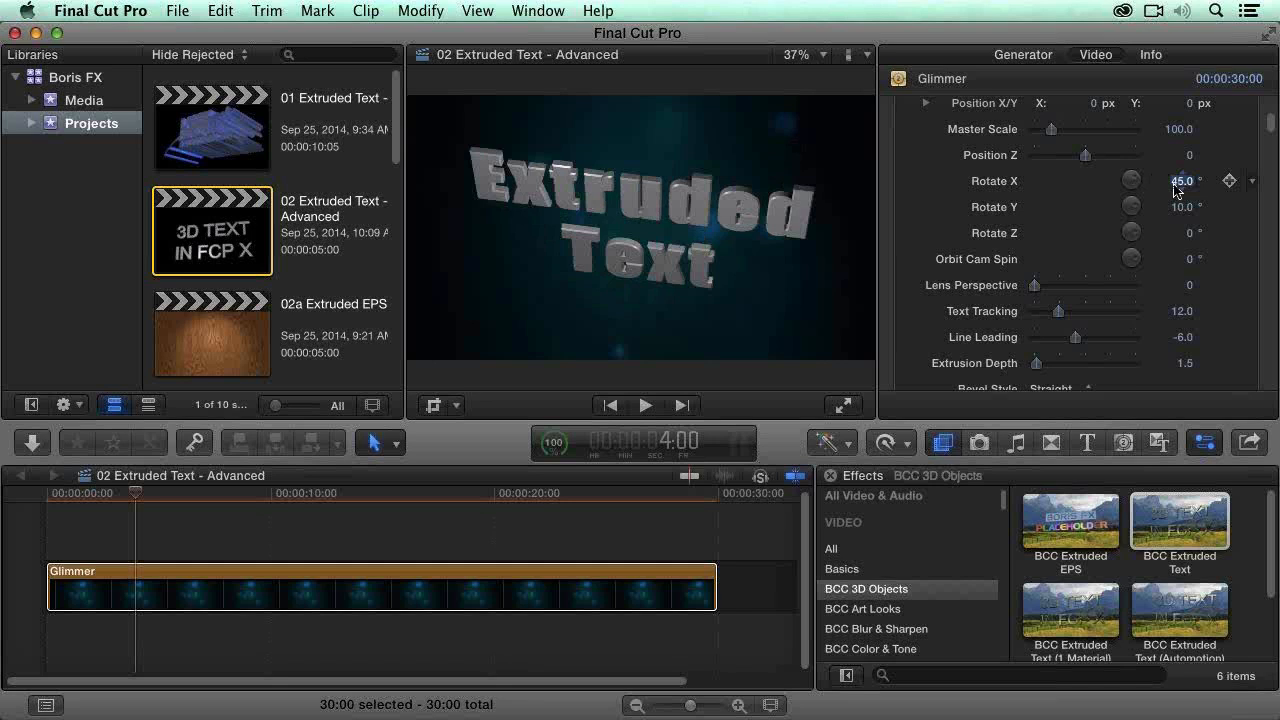
pyautogui.press('BackSpace')
pyautogui.press('Return')
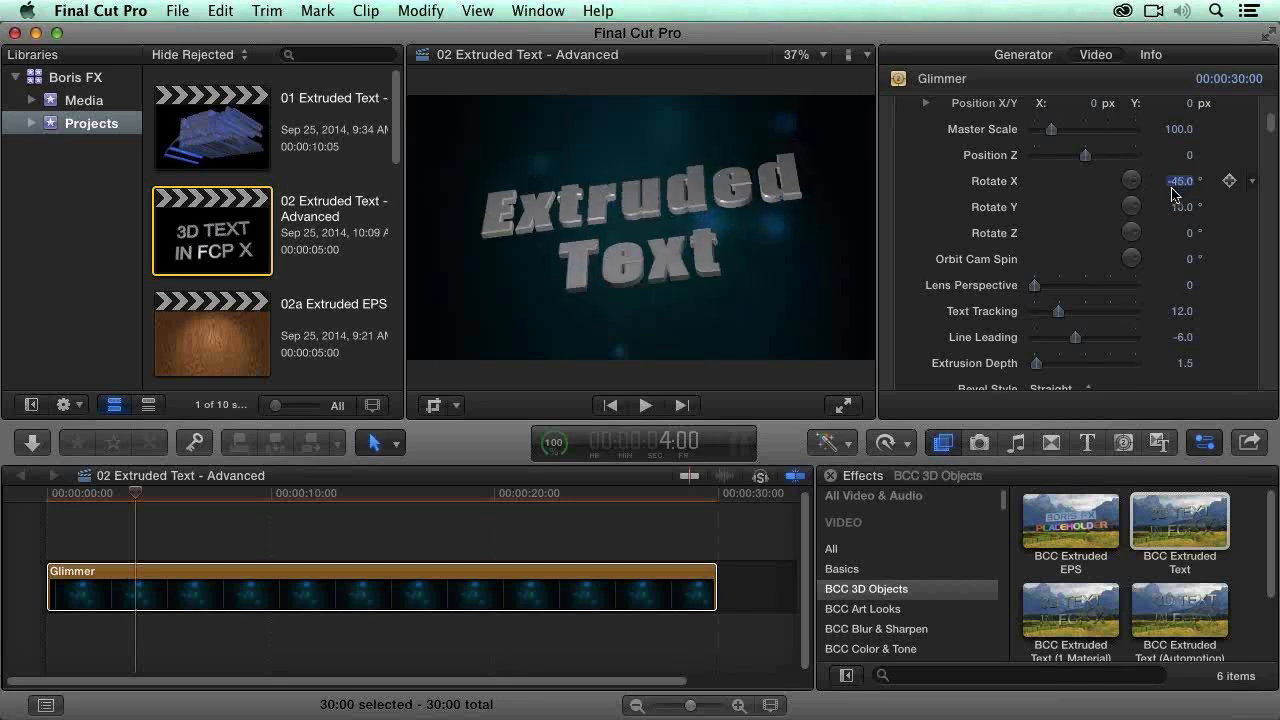
pyautogui.press('BackSpace')
pyautogui.press('Return')
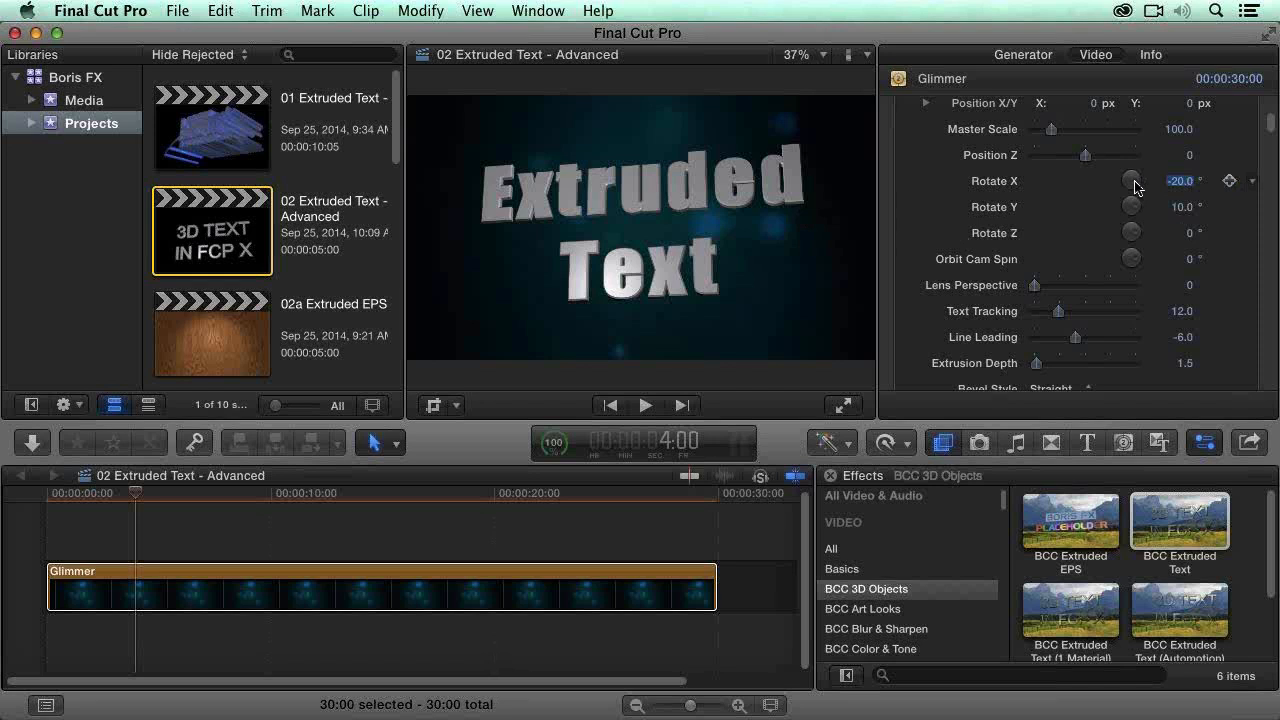
pyautogui.write('-30')
pyautogui.press('Return')
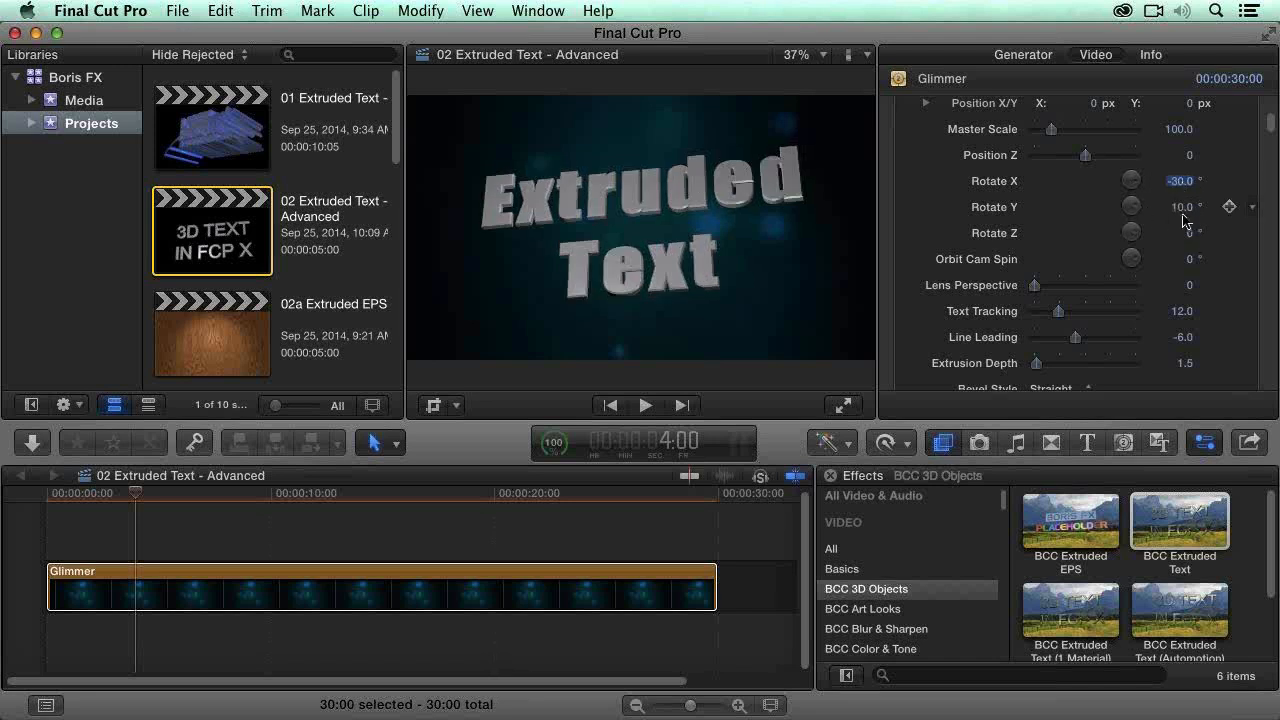
# Step: Set the extruded text's Rotate X to -20 degrees and Rotate Y to 22 degrees
pyautogui.moveTo(1183, 214); pyautogui.dragTo(1183, 214)
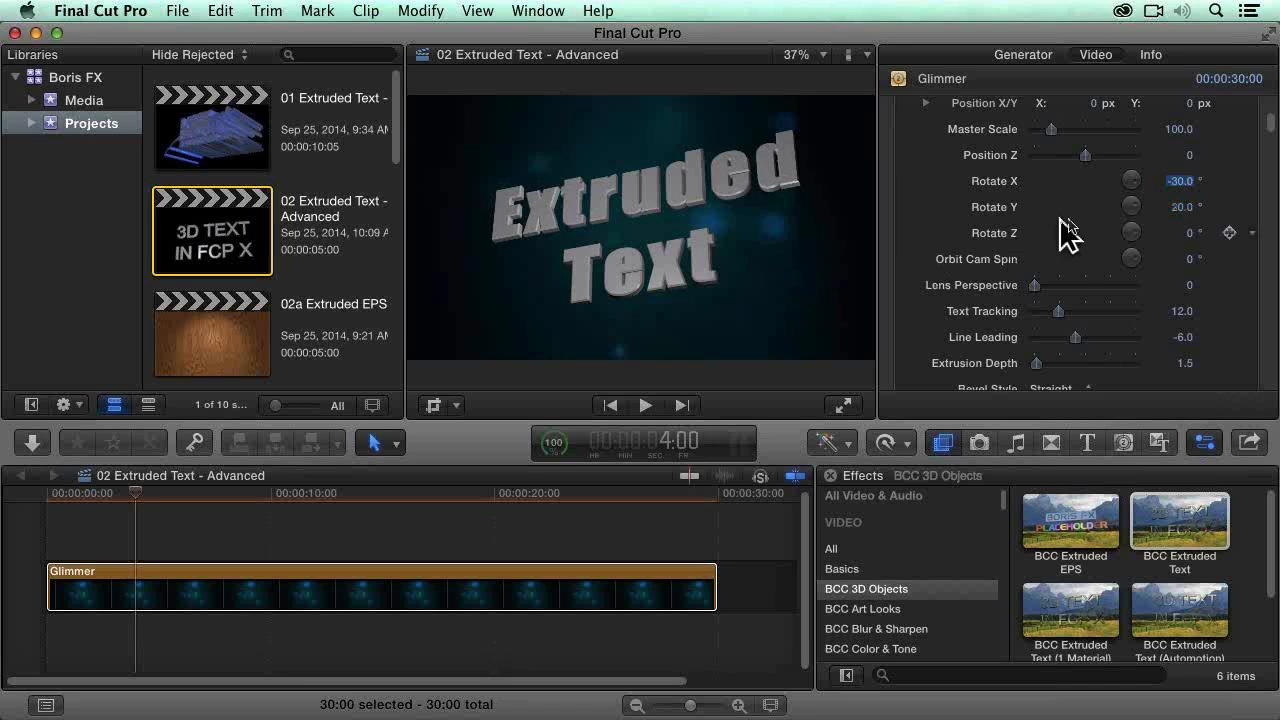
pyautogui.write('0')
pyautogui.press('Return')
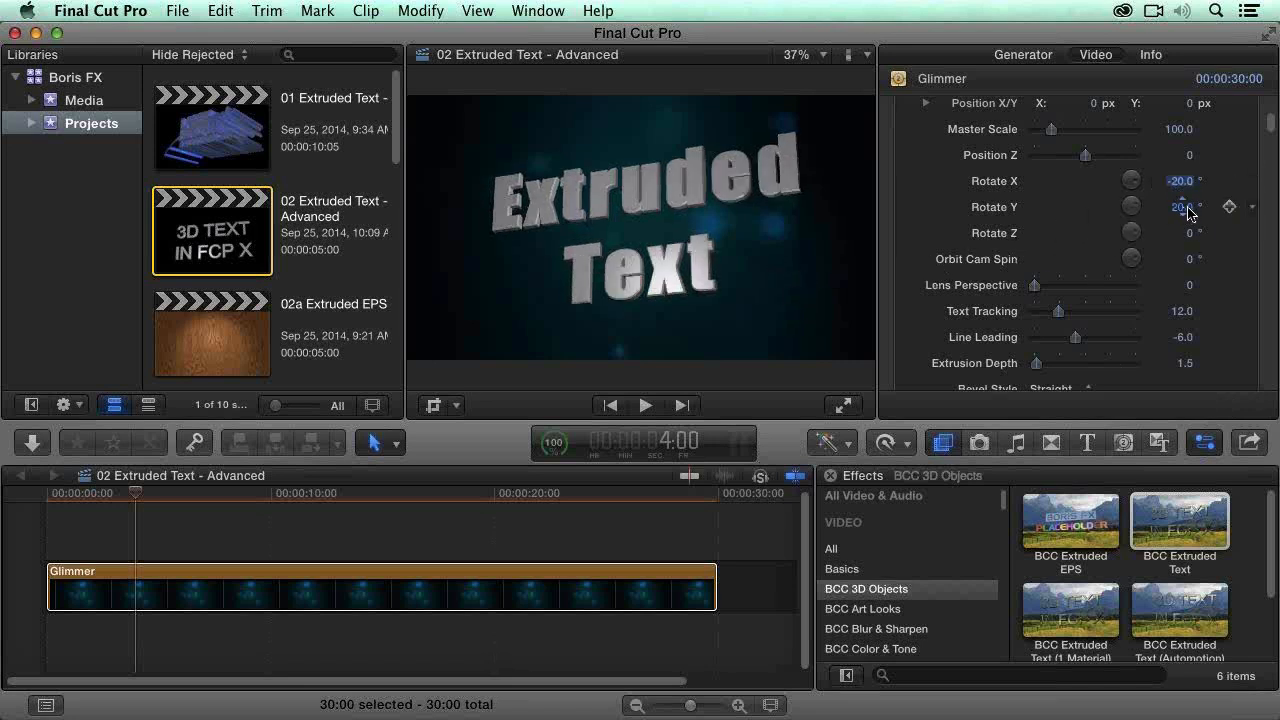
pyautogui.moveTo(1187, 207); pyautogui.dragTo(1184, 209)
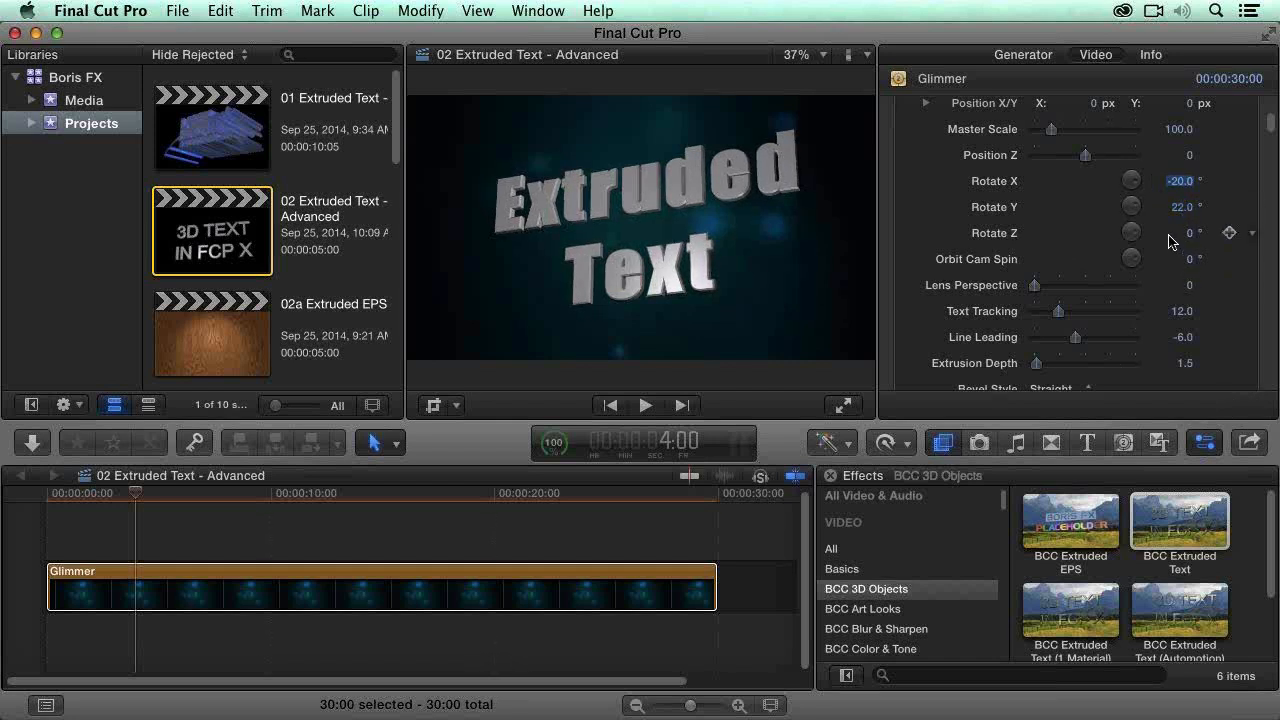
# Step: Try a Rotate Z of 45 degrees on the extruded text and reset it to 0
pyautogui.click(1190, 236)
pyautogui.write('45')
pyautogui.press('Return')
pyautogui.write('0')
pyautogui.press('Return')
# Step: Increase the text's Extrusion Depth to 24
pyautogui.scroll(-2, 1229, 323)
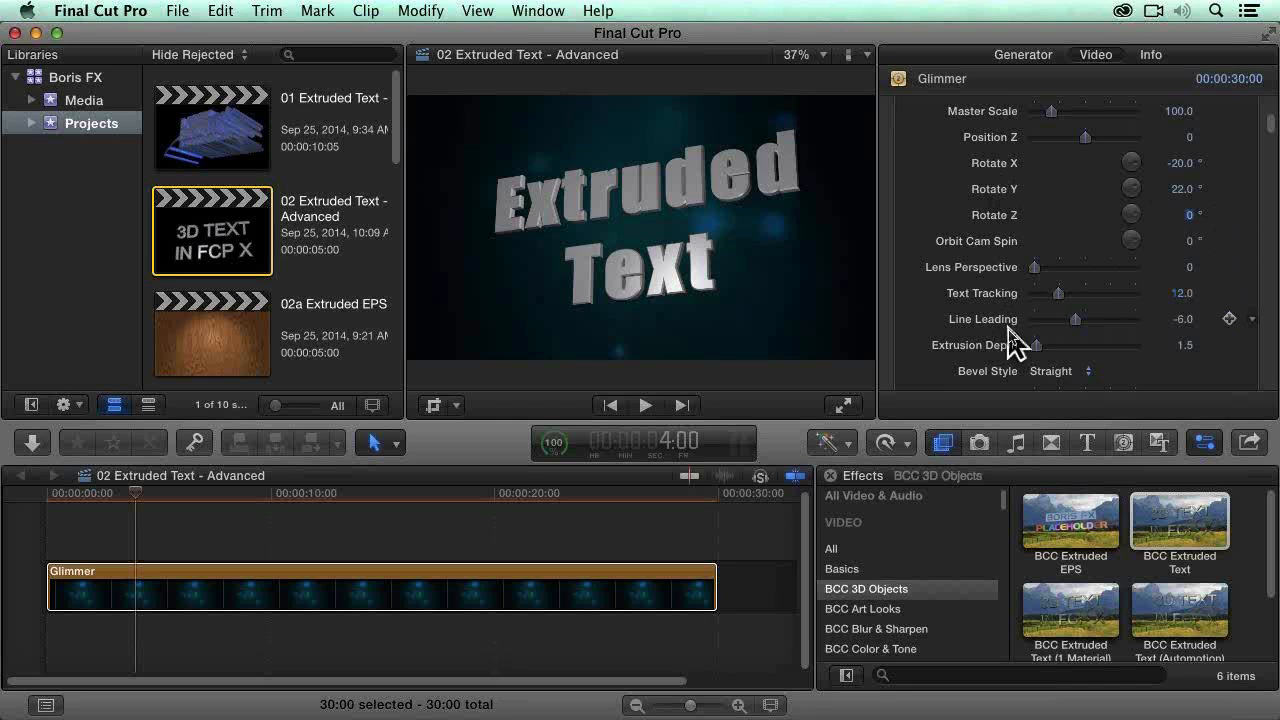
pyautogui.scroll(-1, 1010, 345)
pyautogui.scroll(-1, 1233, 358)
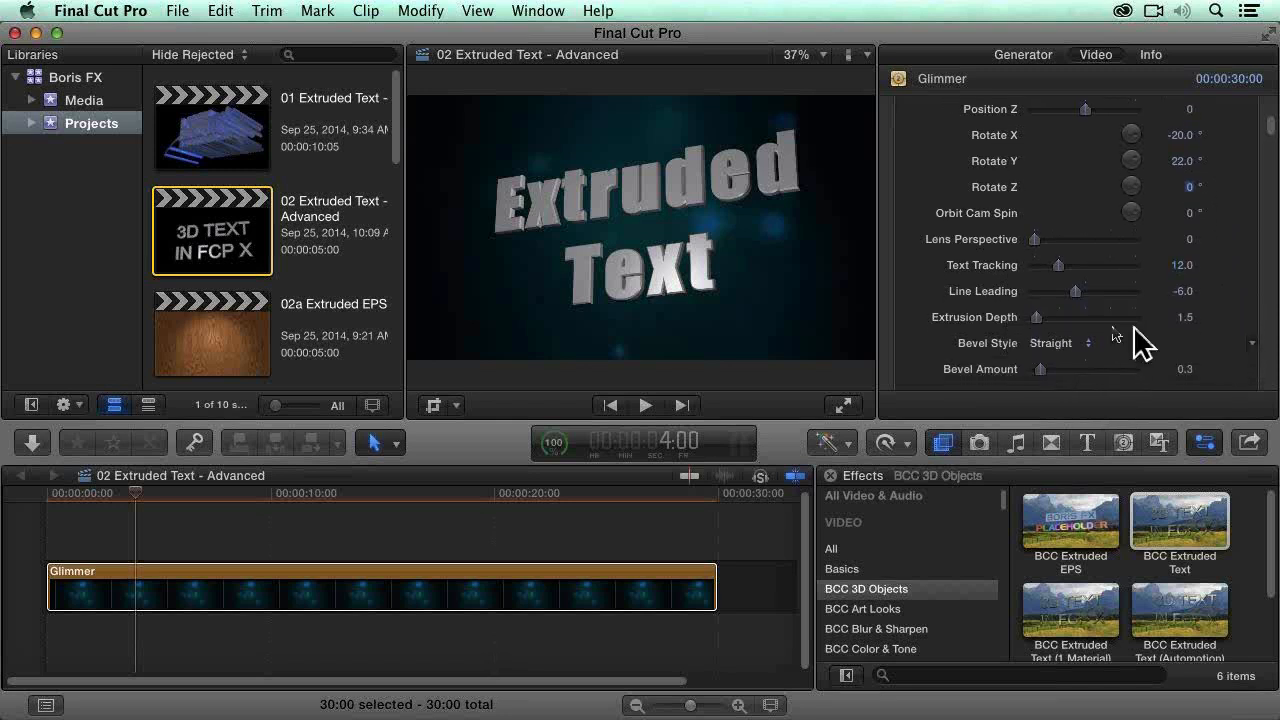
pyautogui.click(1063, 318)
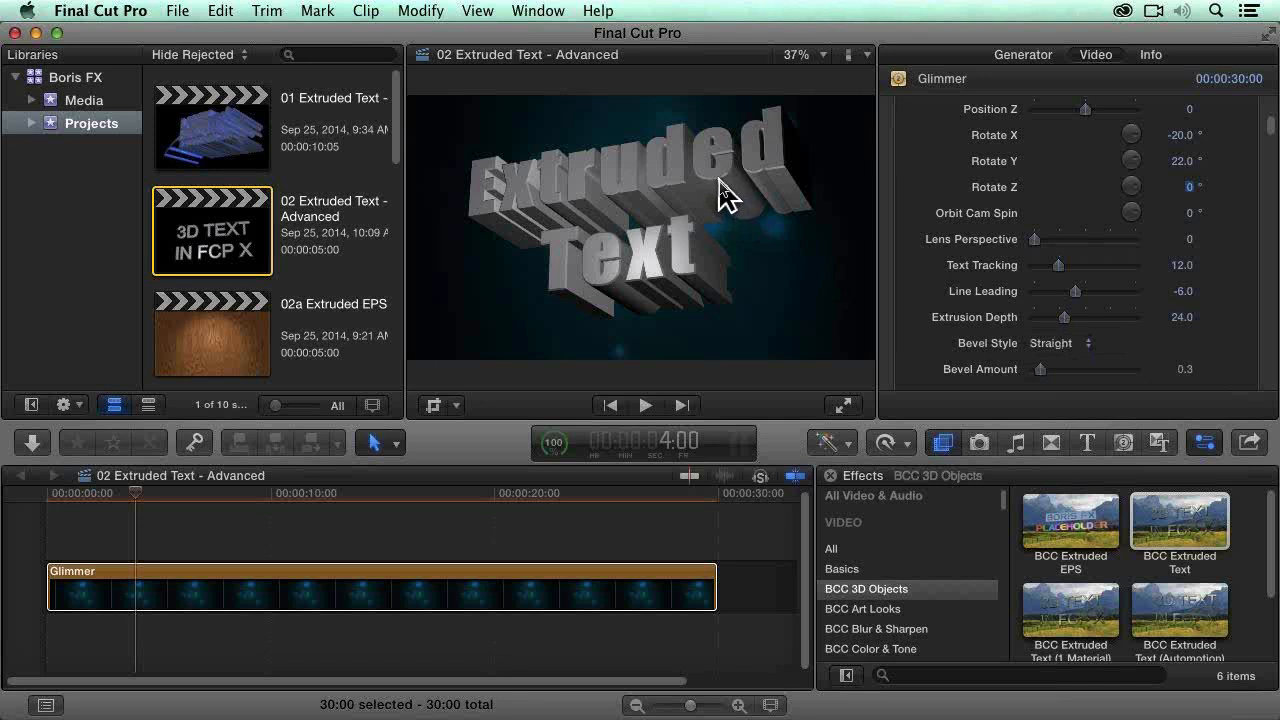
# Step: Try the Convex bevel, settle on the Concave Bevel Style, and raise the Bevel Amount to about 1.39
pyautogui.click(1062, 348)
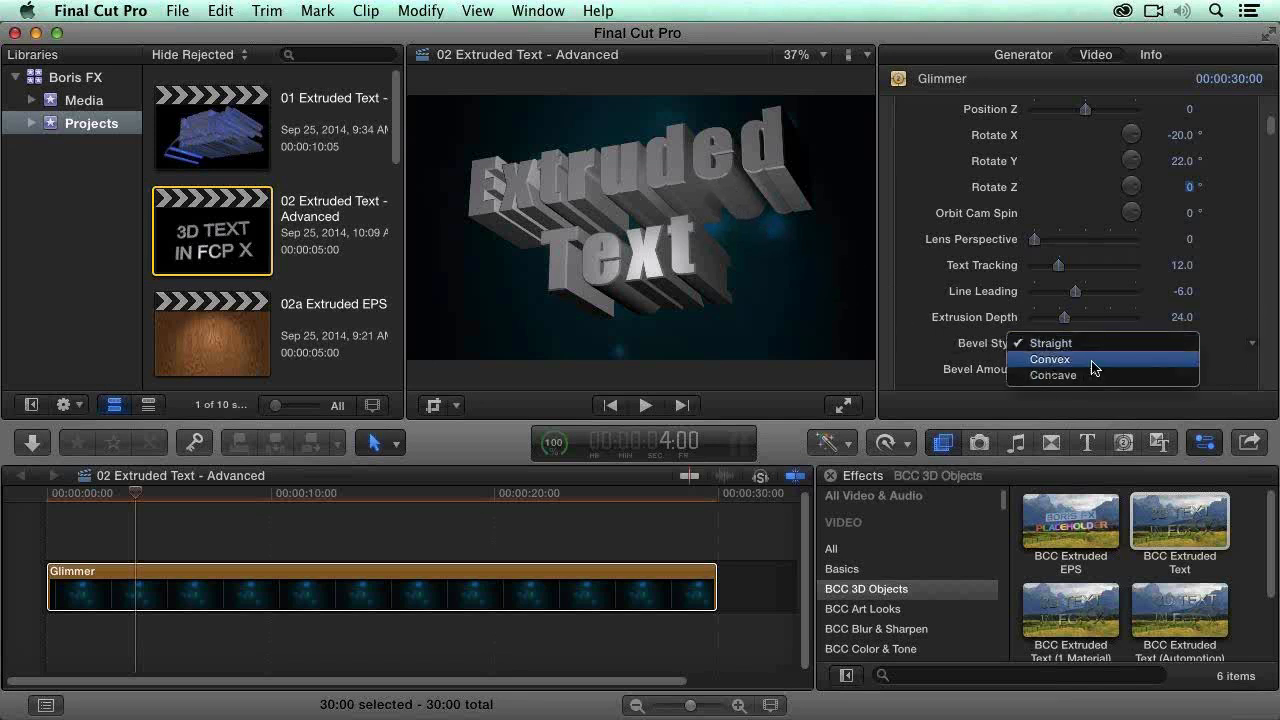
pyautogui.click(1094, 368)
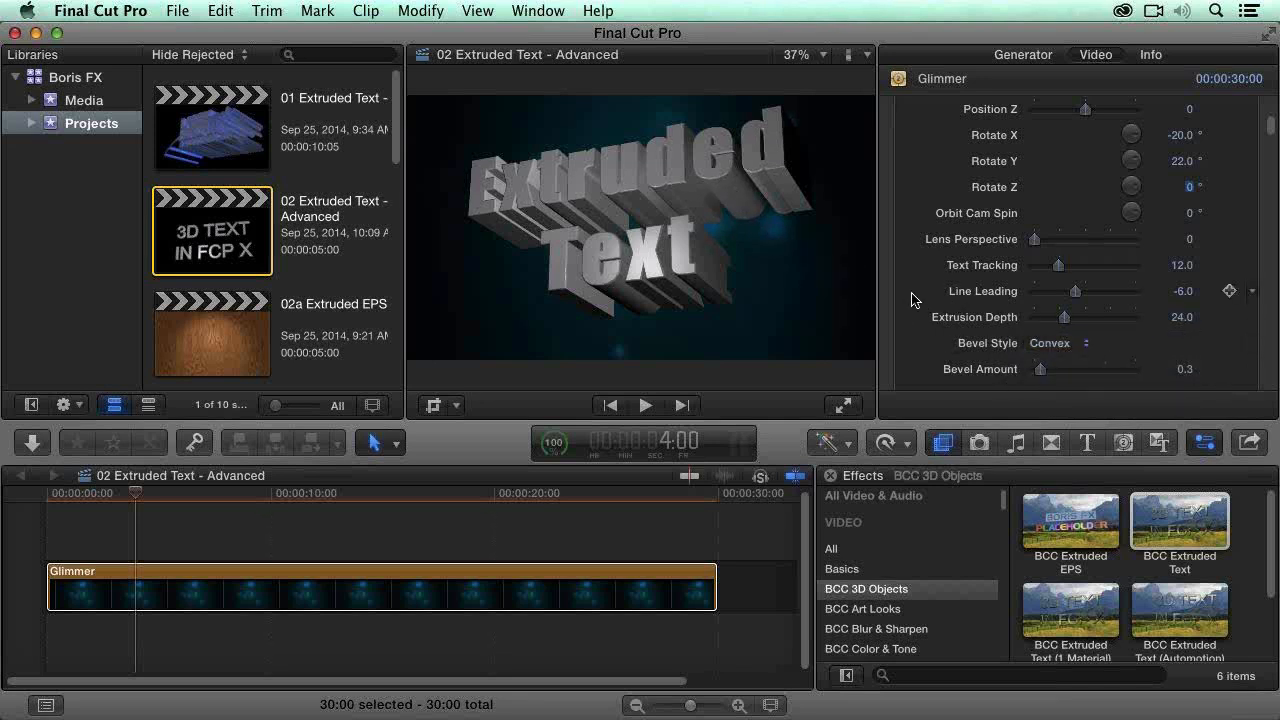
pyautogui.click(1070, 346)
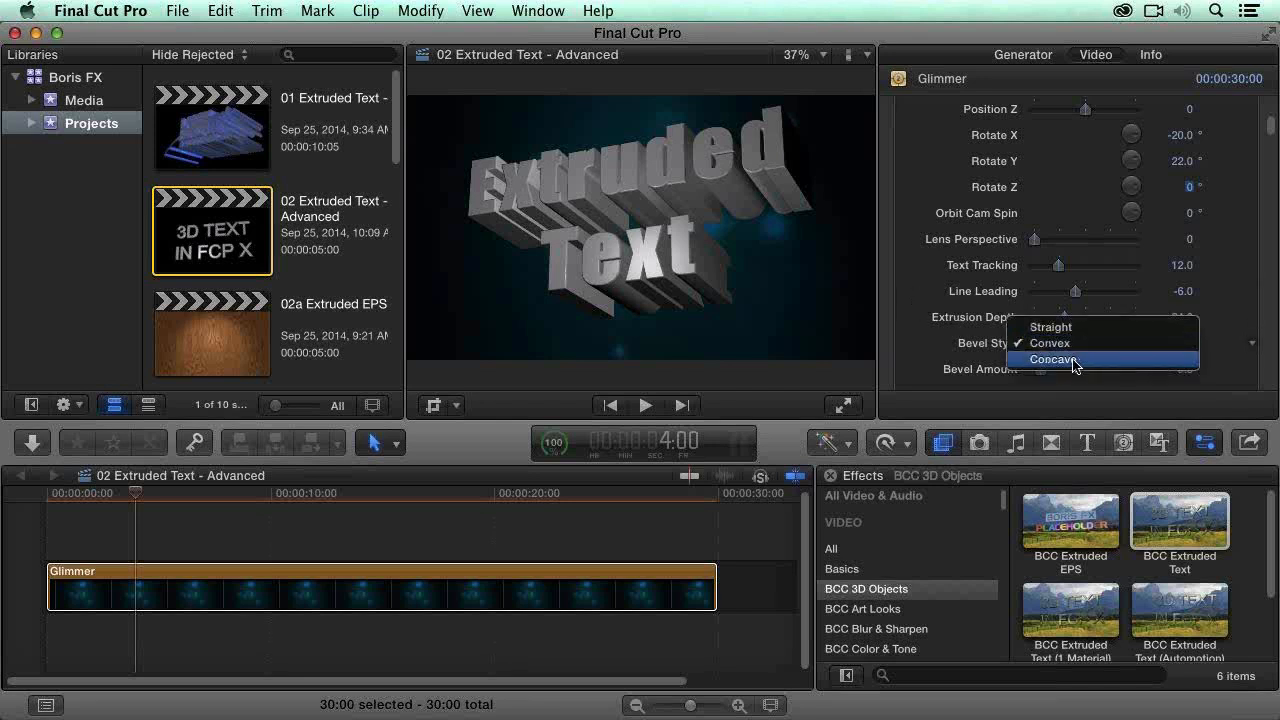
pyautogui.click(1072, 360)
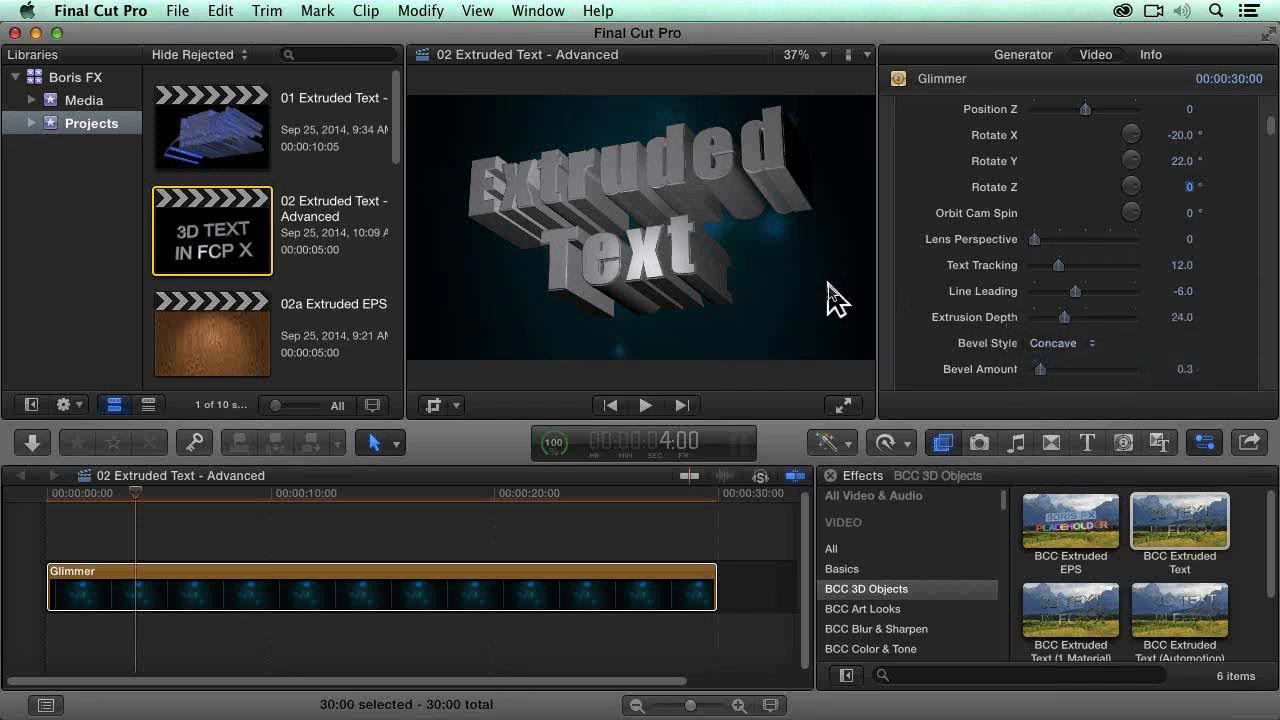
pyautogui.moveTo(1040, 369); pyautogui.dragTo(1062, 369)
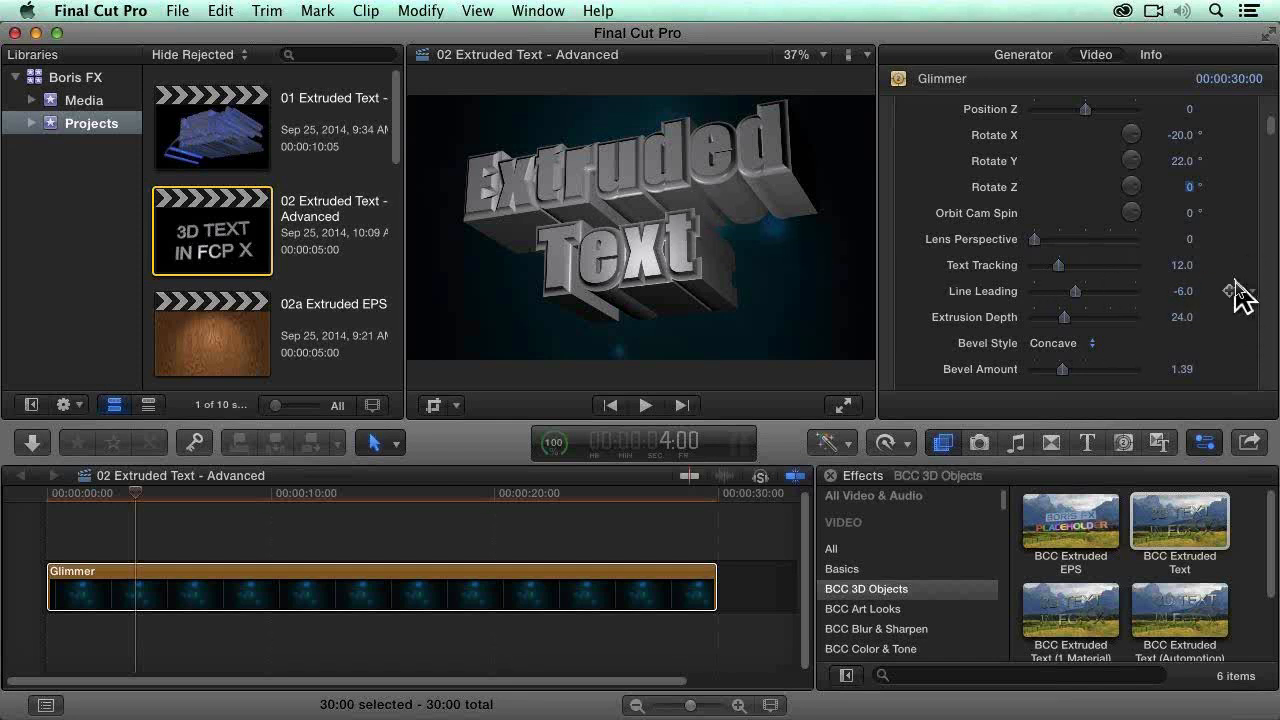
# Step: Move the extruded text lower in the frame by setting its Y position to -0.08 px
pyautogui.scroll(3, 1236, 185)
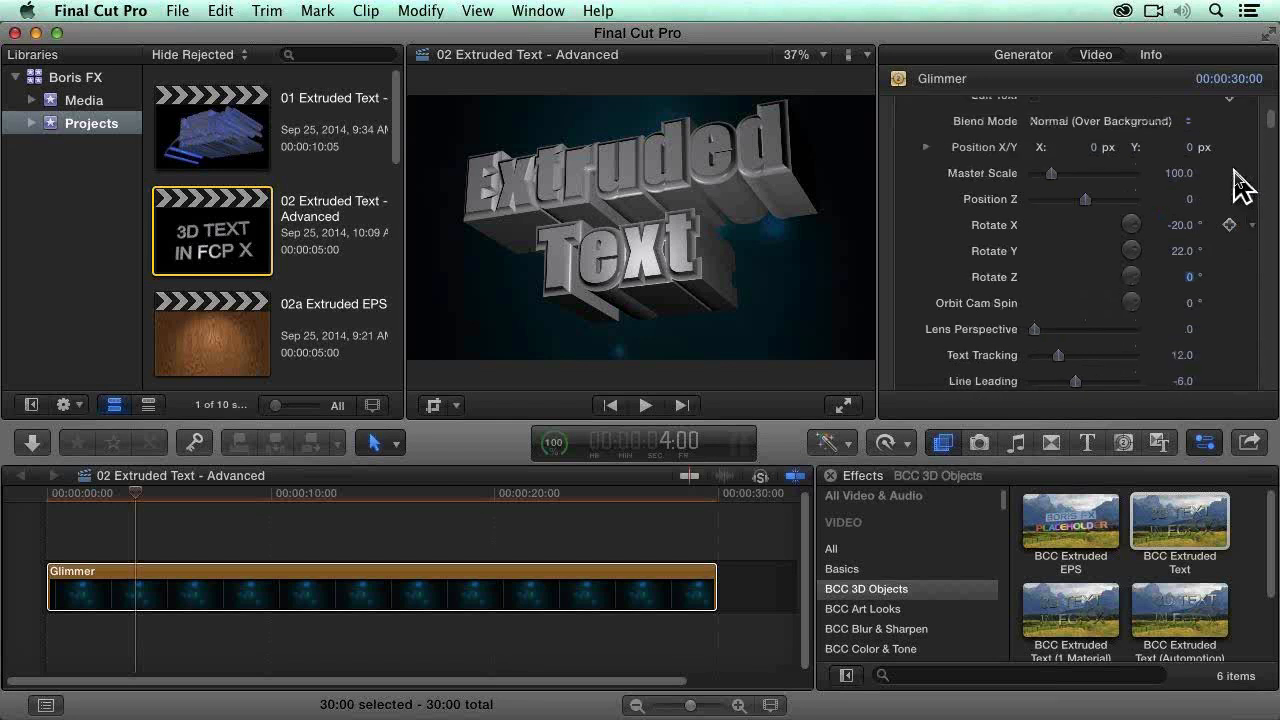
pyautogui.moveTo(1190, 152); pyautogui.dragTo(1191, 152)
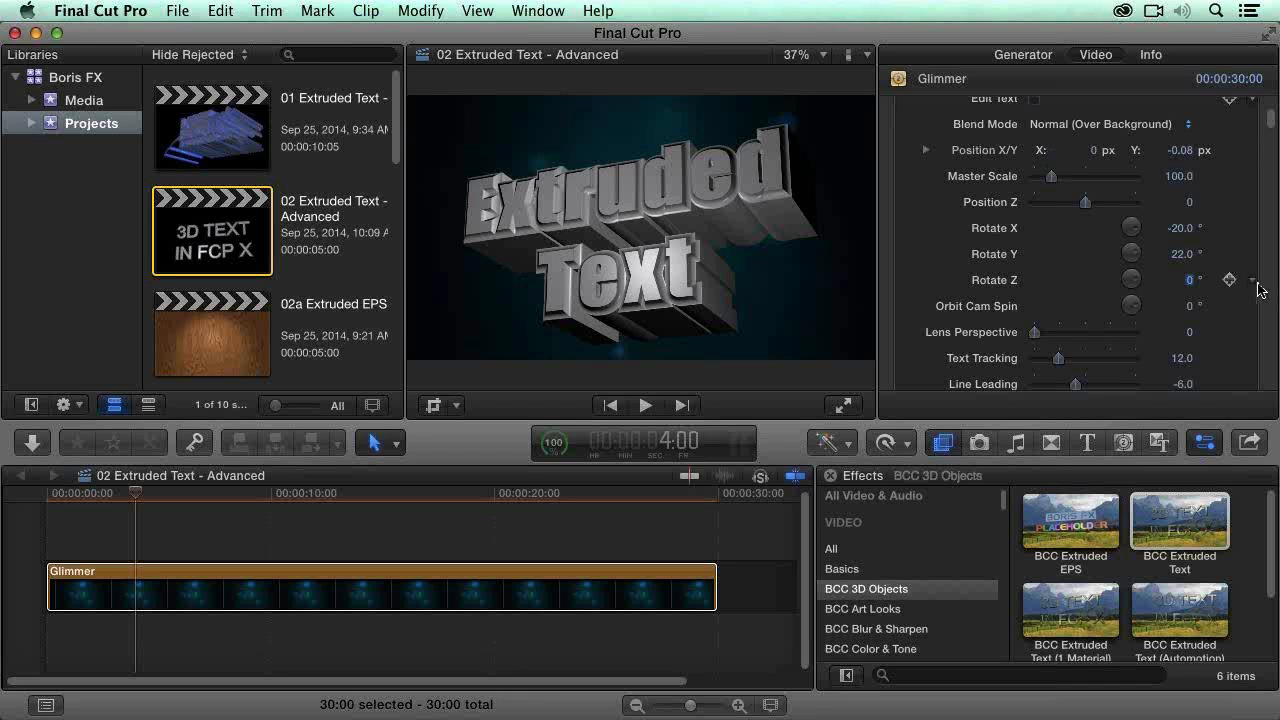
# Step: Try an Orbit Cam Spin of about 54.7 degrees on the text and reset it to 0
pyautogui.scroll(-1, 1266, 305)
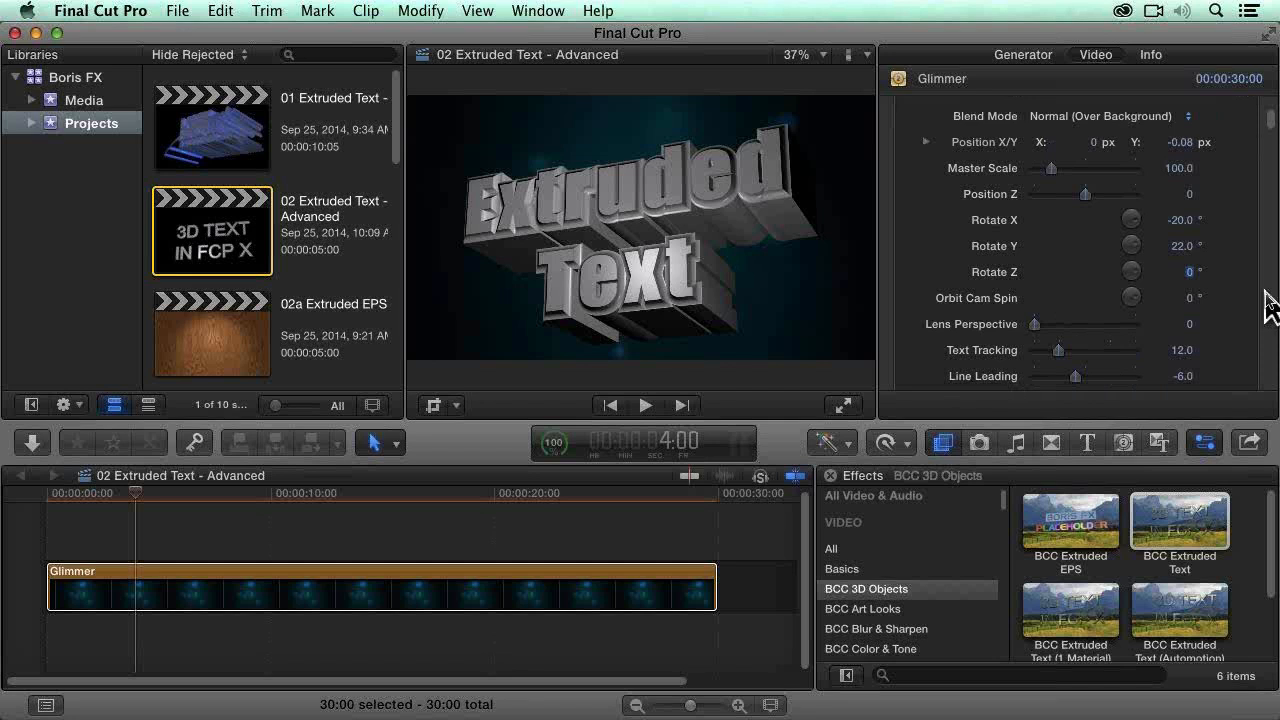
pyautogui.scroll(-2, 1268, 305)
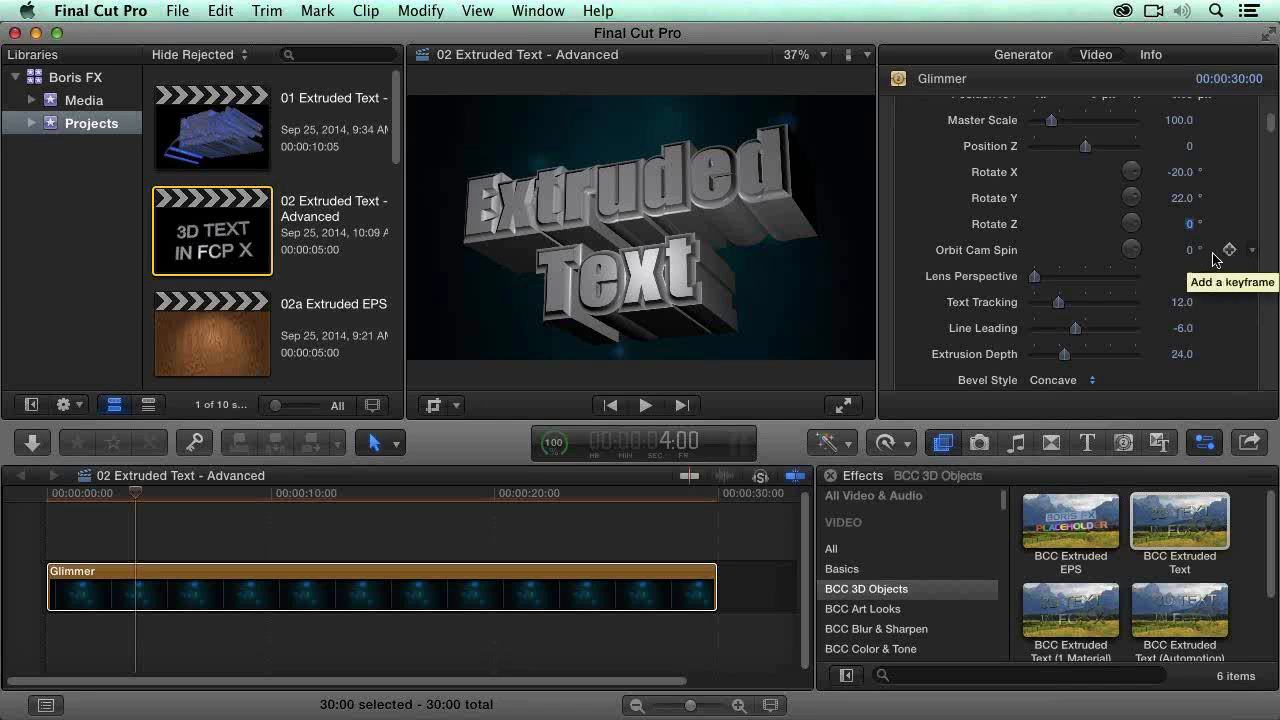
pyautogui.moveTo(1190, 249); pyautogui.dragTo(1191, 256)
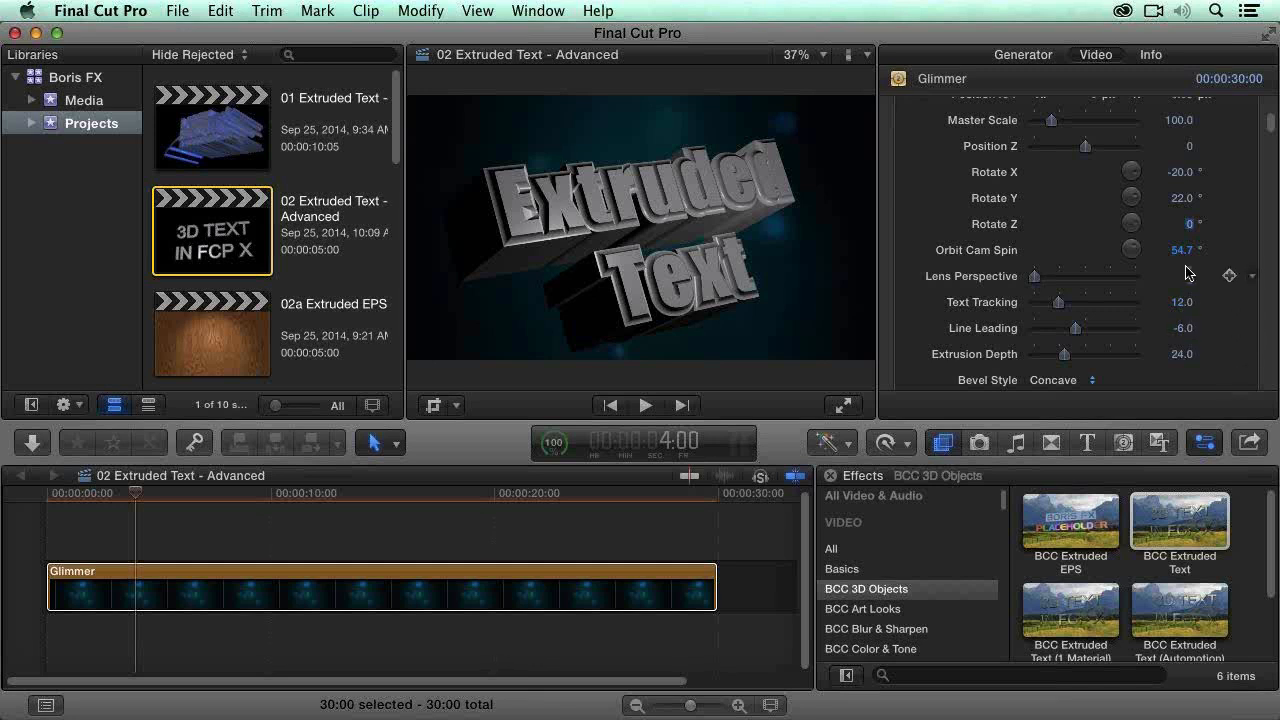
pyautogui.click(1181, 250)
pyautogui.write('0')
pyautogui.press('Return')
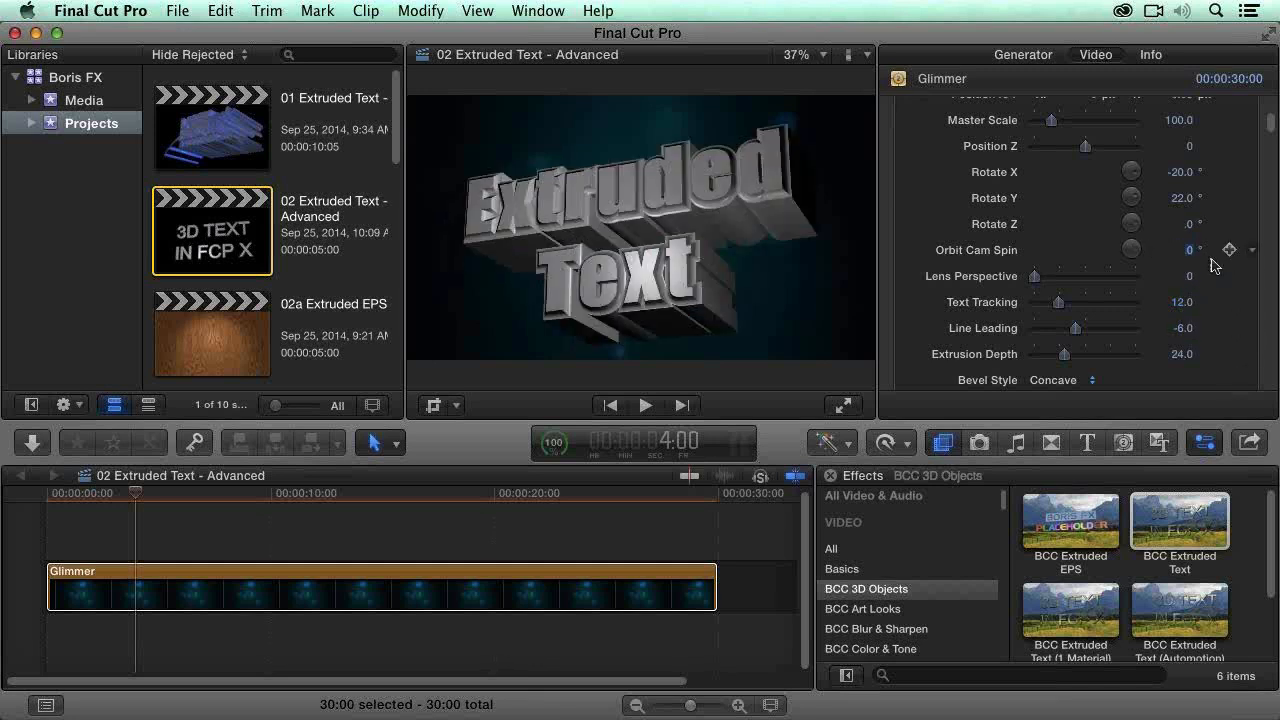
# Step: Spin the orbit camera to about -129.8 degrees to inspect the back of the text, and reset Orbit Cam Spin to 0
pyautogui.scroll(-2, 1236, 350)
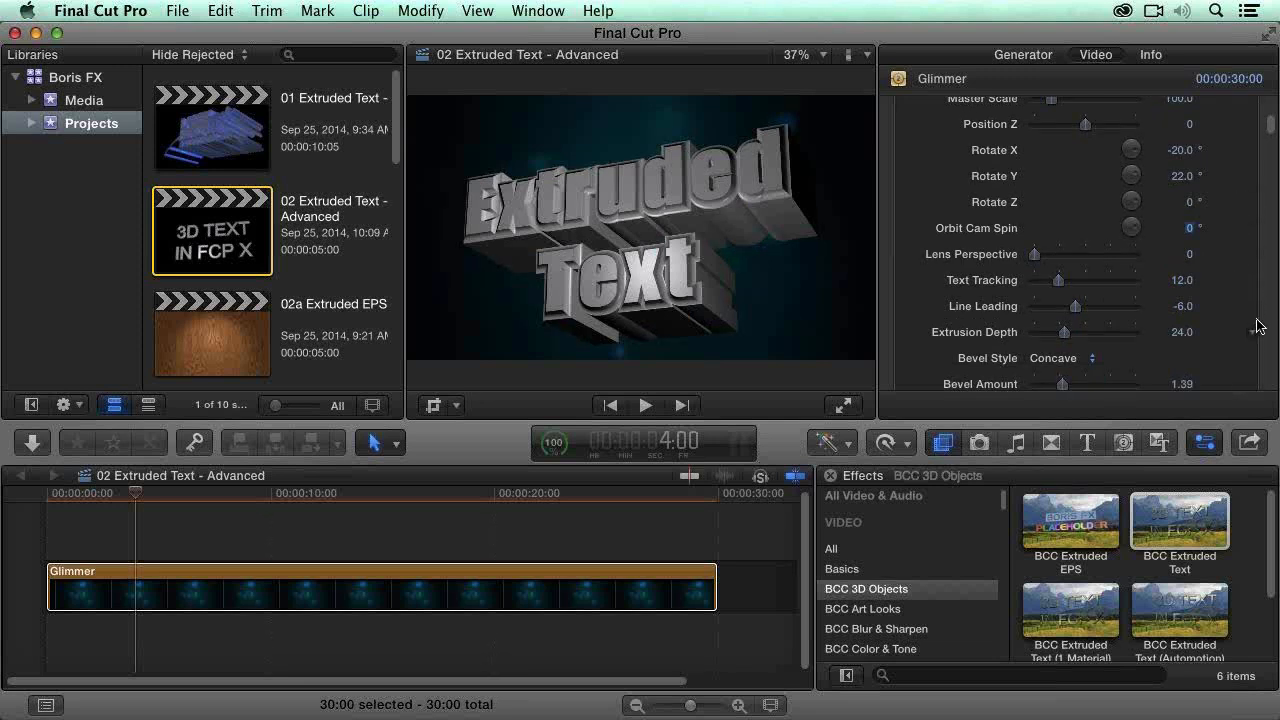
pyautogui.scroll(-3, 1268, 332)
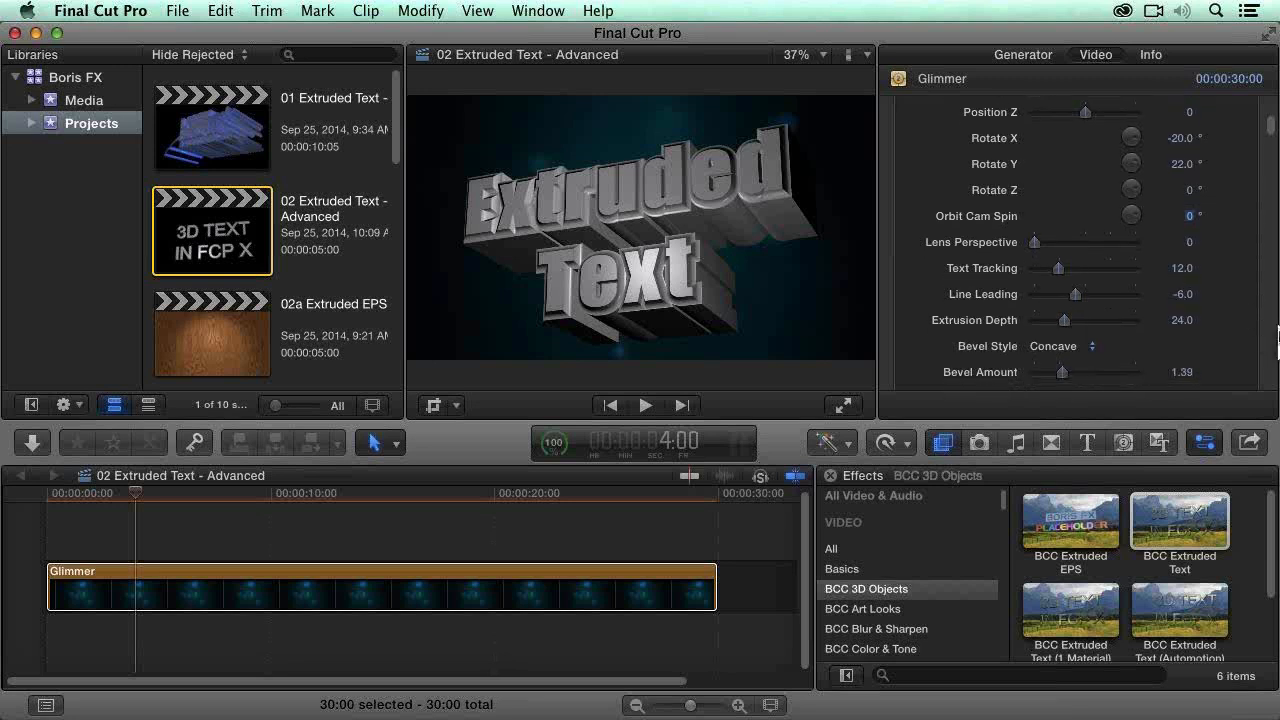
pyautogui.scroll(-3, 1270, 334)
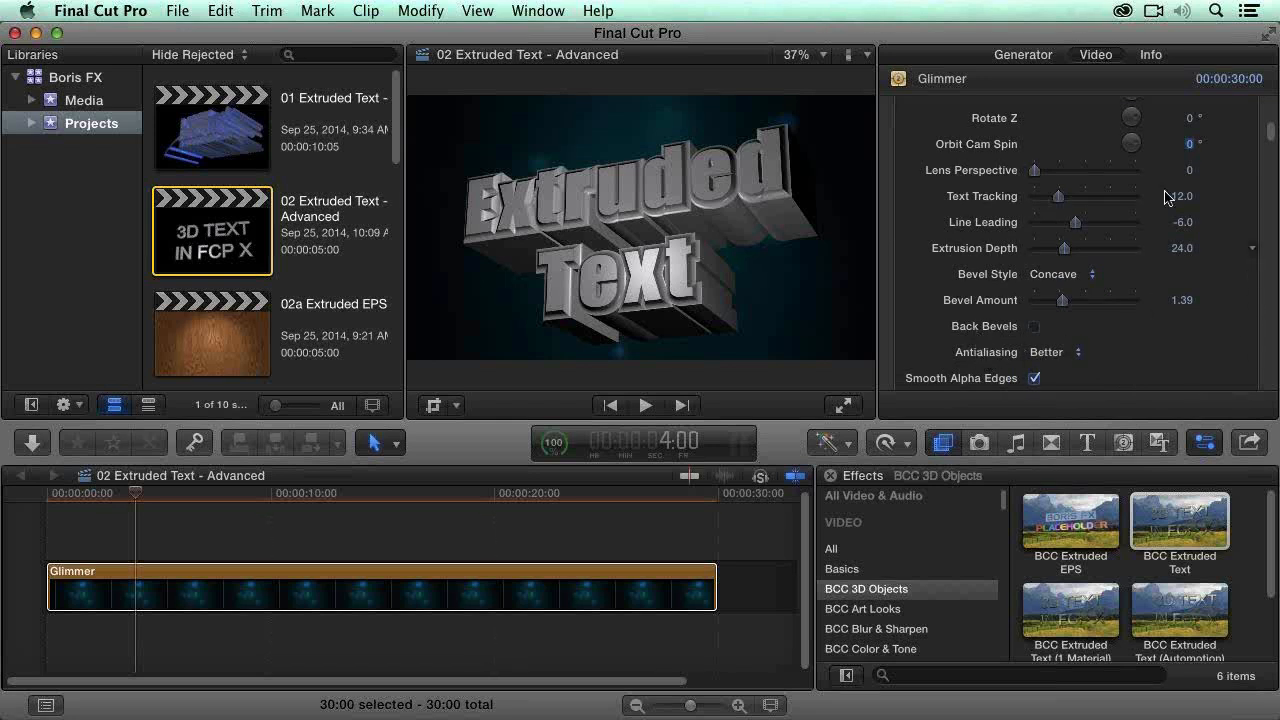
pyautogui.moveTo(1191, 147); pyautogui.dragTo(1191, 147)
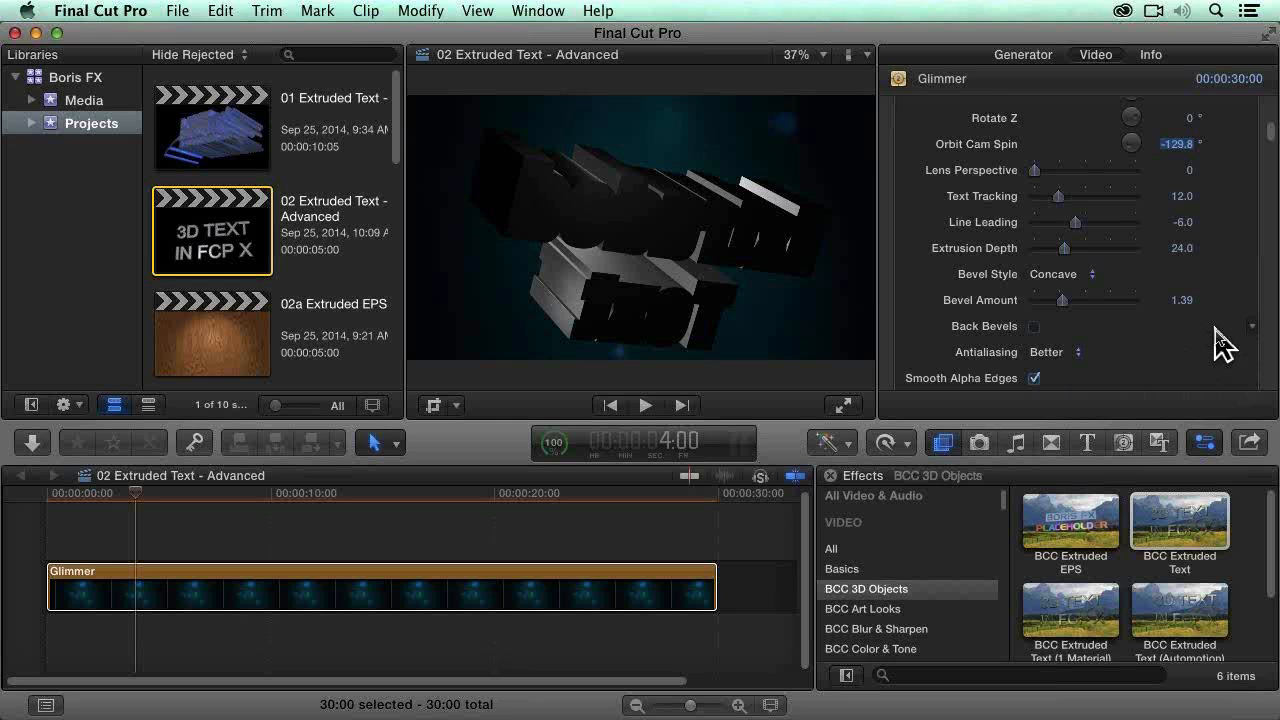
pyautogui.write('0')
pyautogui.press('Return')
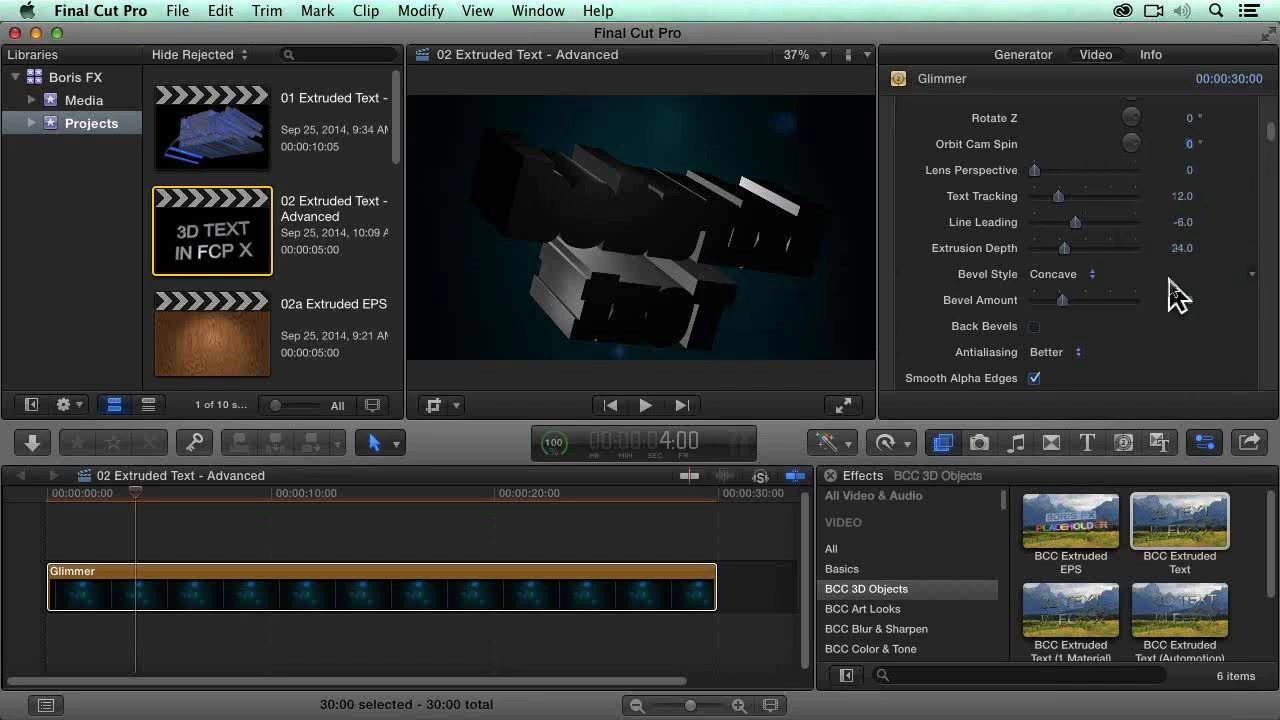
pyautogui.scroll(-3, 1175, 292)
pyautogui.scroll(10, 1200, 260)
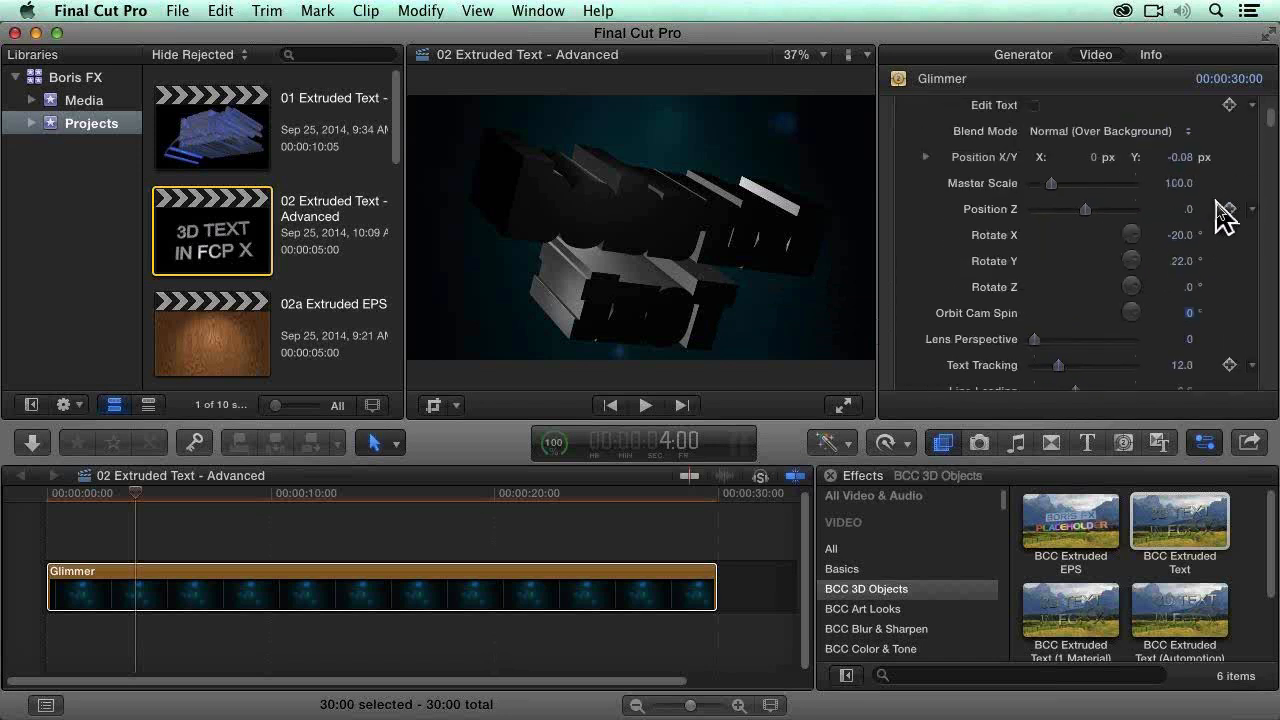
pyautogui.scroll(-1, 1200, 290)
pyautogui.moveTo(1190, 304); pyautogui.dragTo(1190, 302)
pyautogui.write('0')
pyautogui.press('Return')
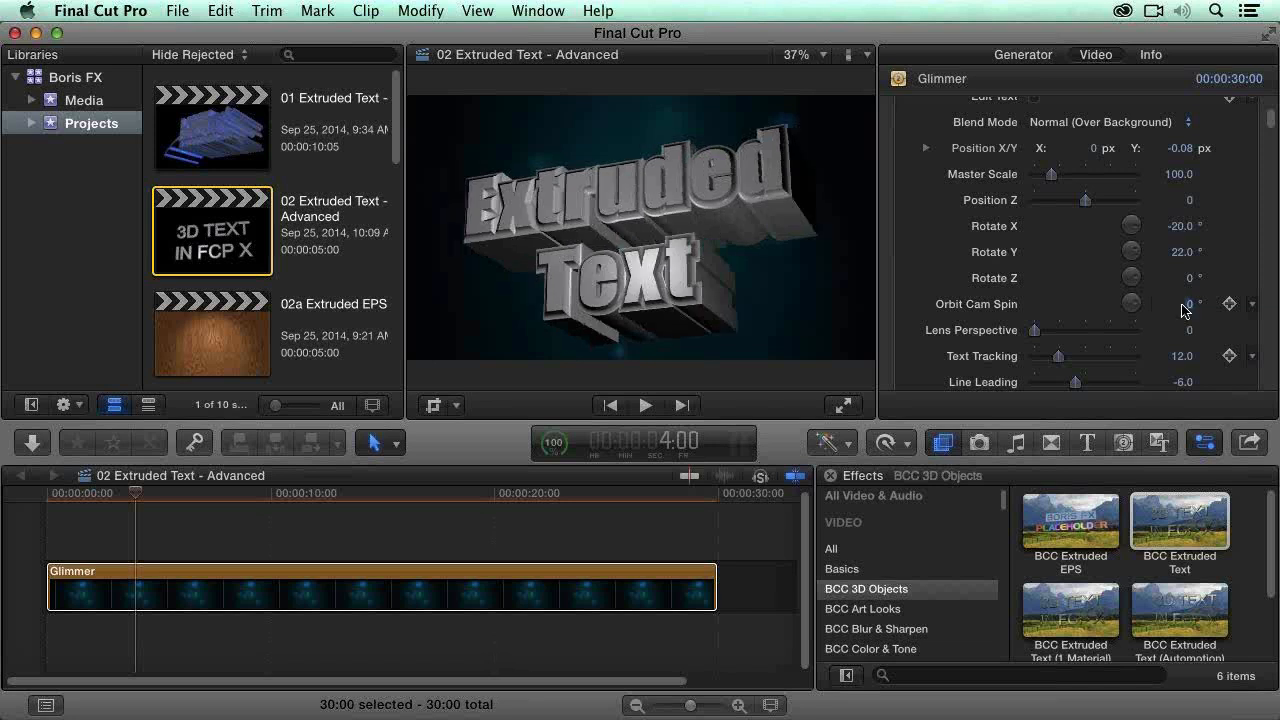
pyautogui.scroll(-8, 1225, 318)
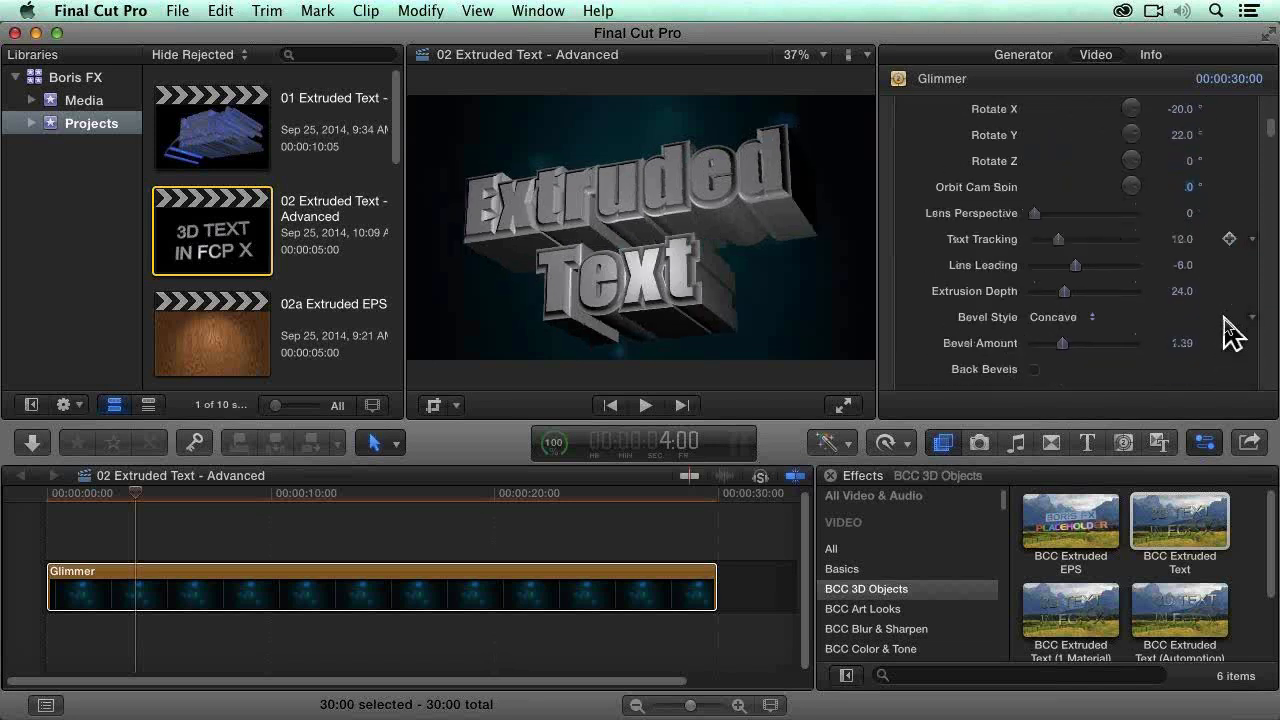
pyautogui.scroll(-3, 1232, 330)
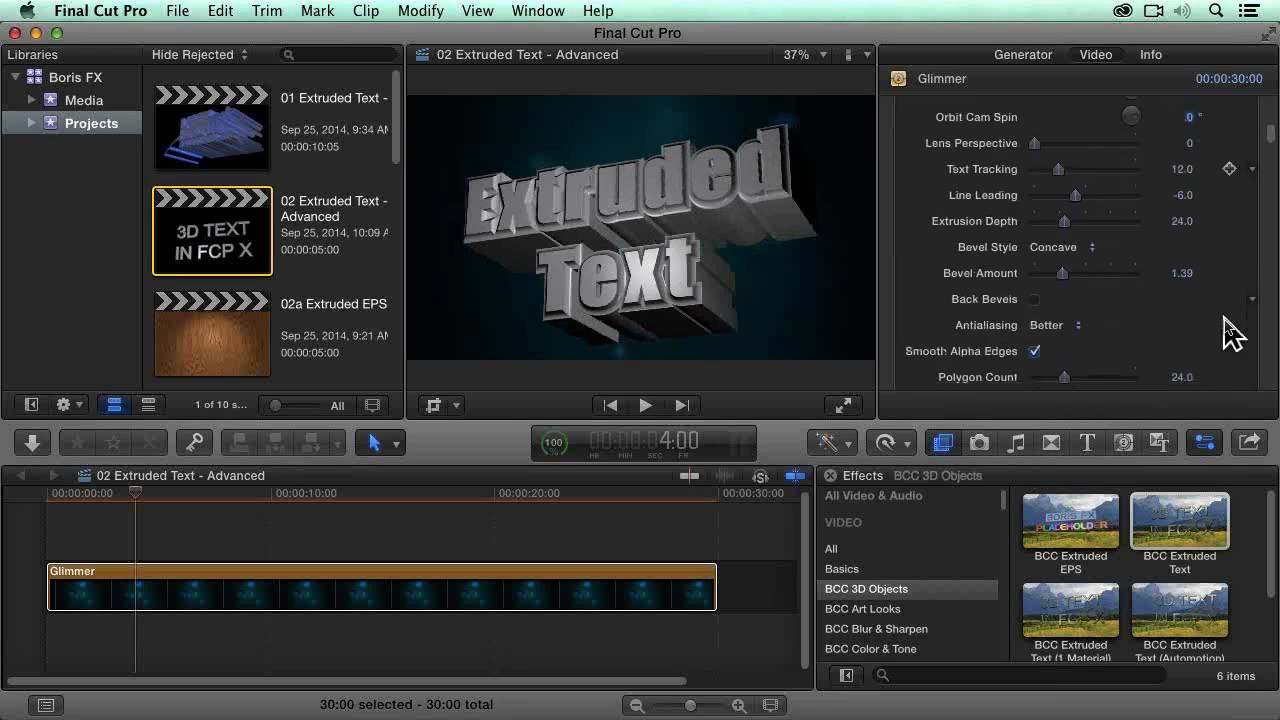
pyautogui.scroll(-3, 1232, 325)
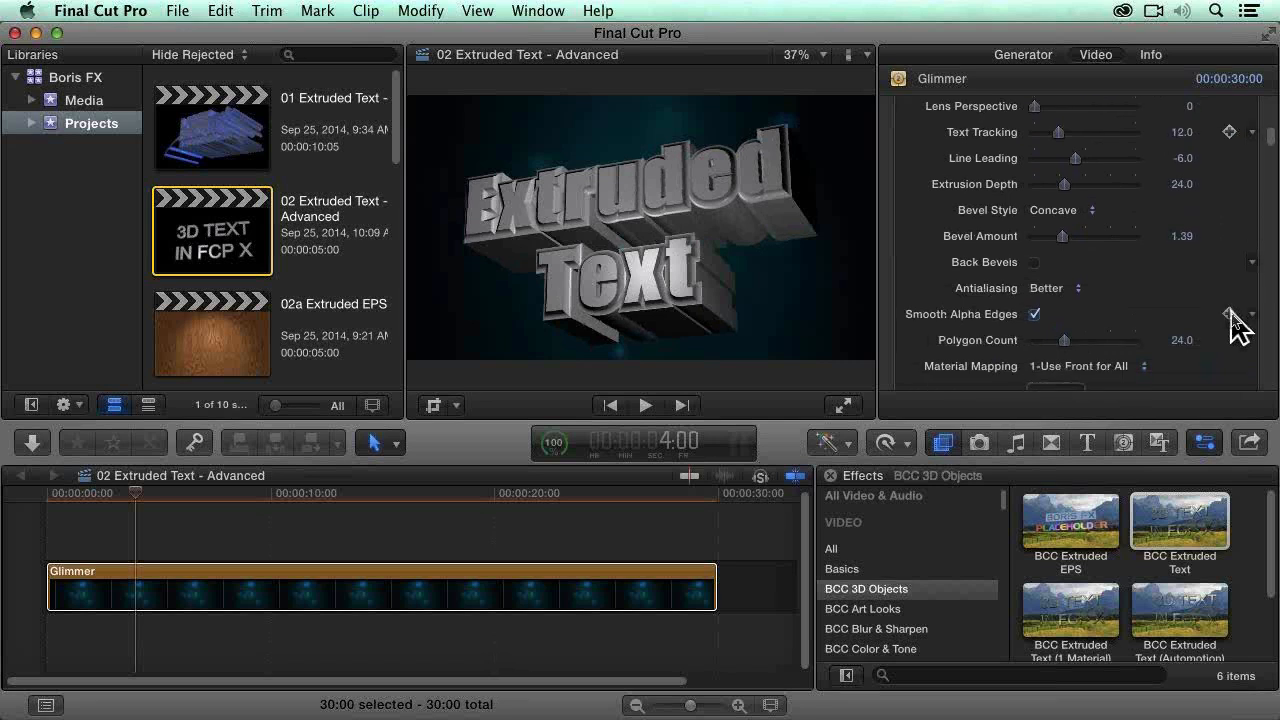
pyautogui.scroll(10, 1232, 325)
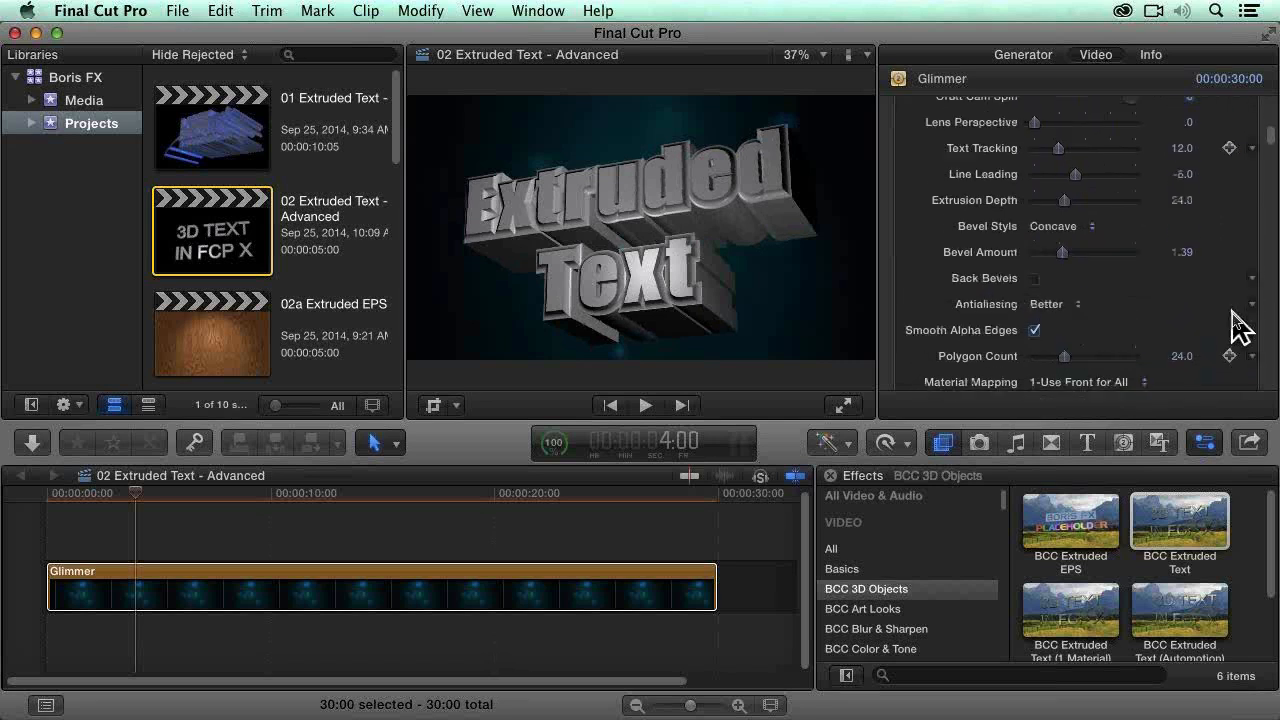
pyautogui.scroll(5, 1240, 322)
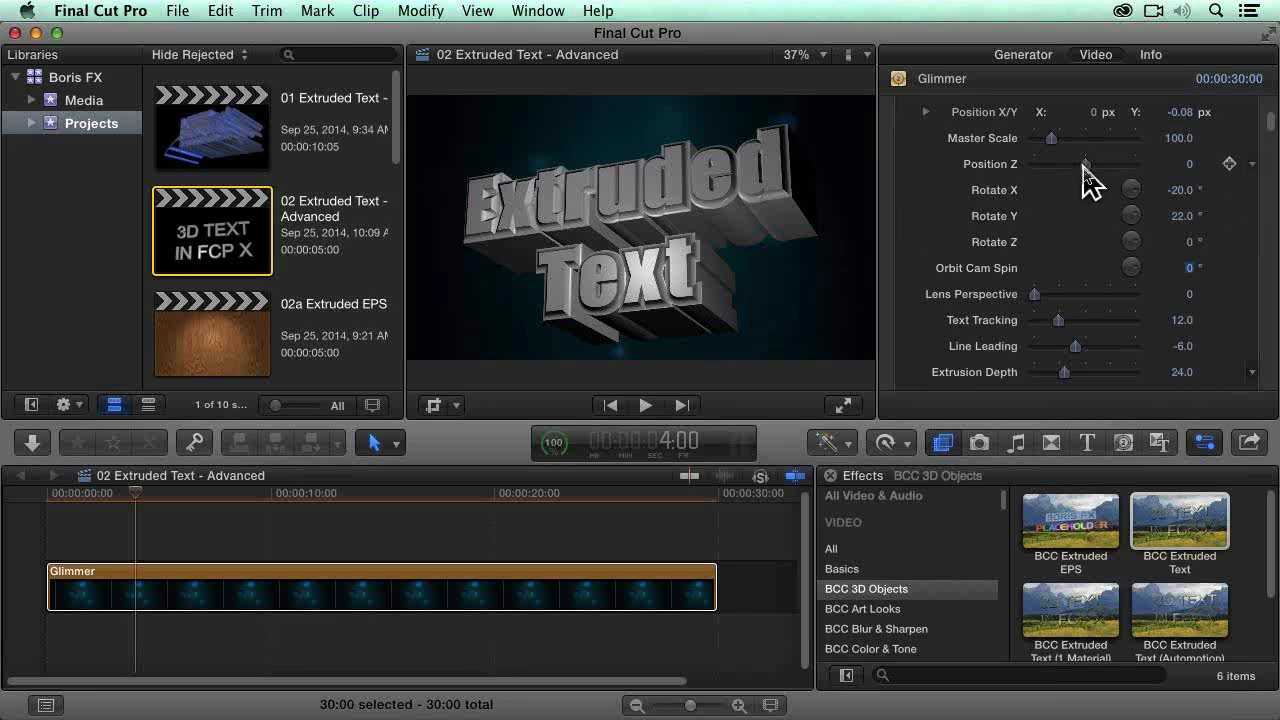
# Step: Try a Position Z of -5 on the extruded text and reset it to 0
pyautogui.moveTo(1085, 166); pyautogui.dragTo(1078, 166)
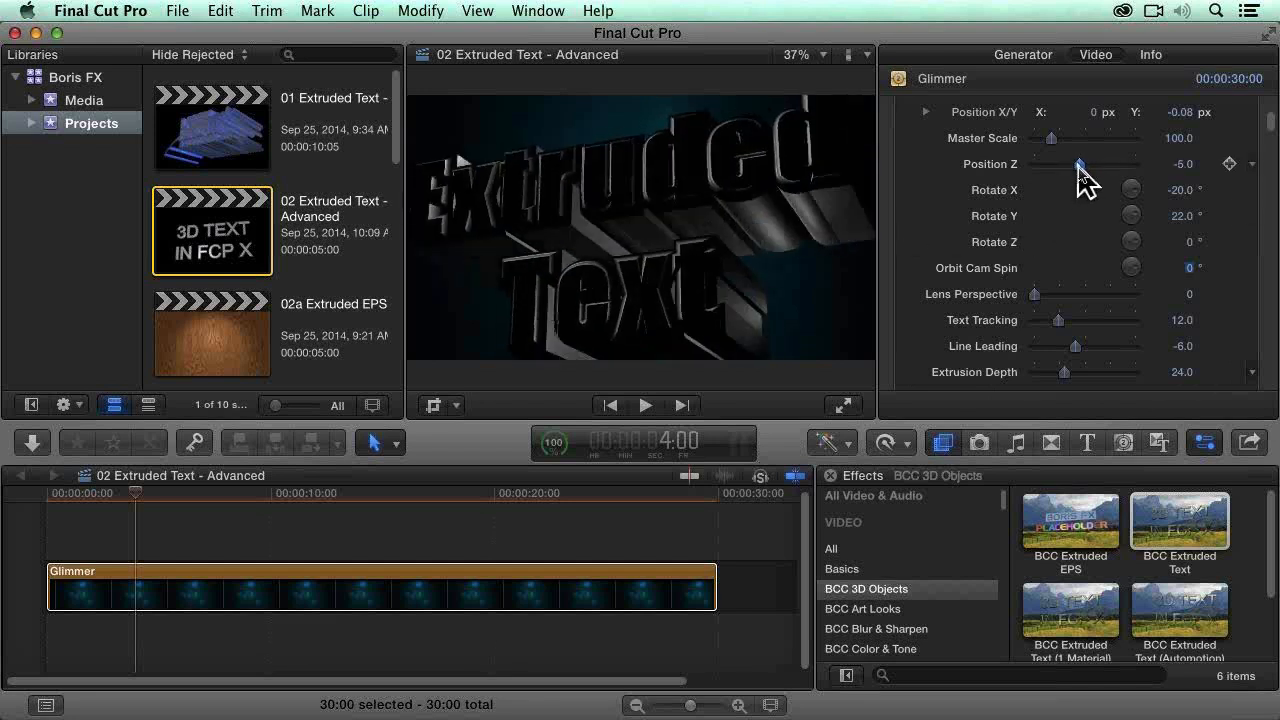
pyautogui.moveTo(1079, 166); pyautogui.dragTo(1081, 166)
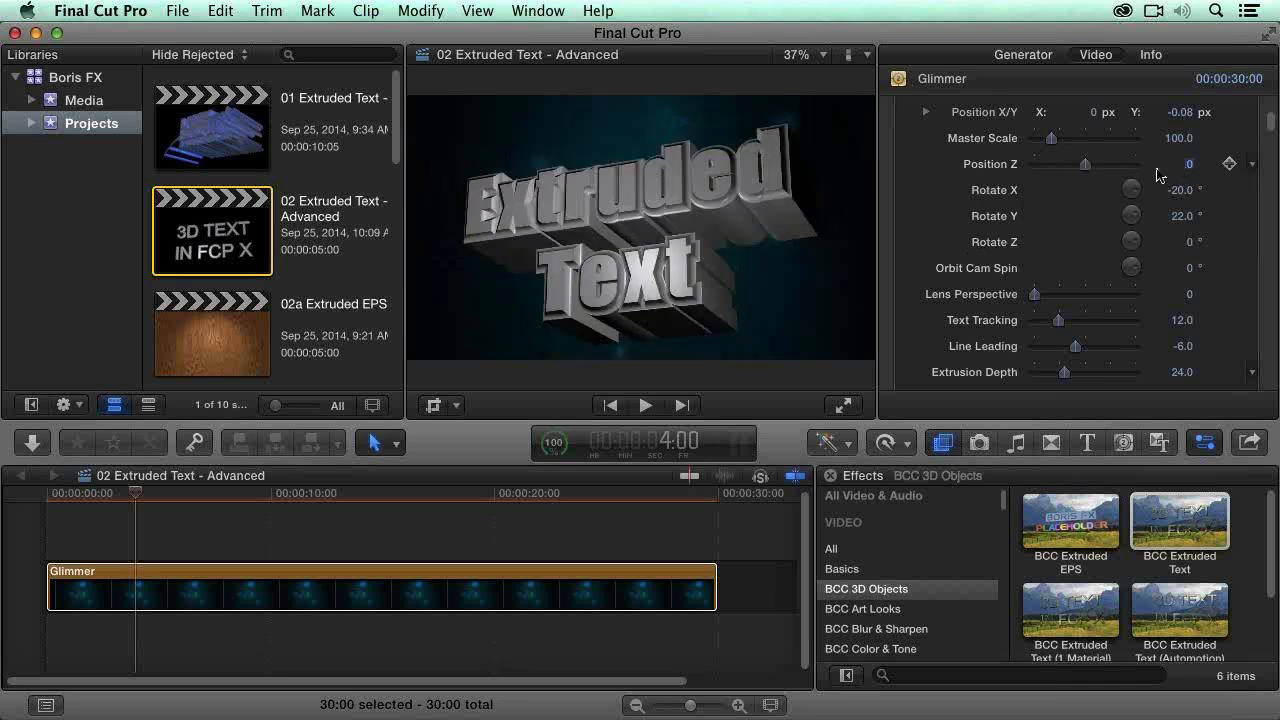
pyautogui.click(1186, 166)
# Step: Bring the extruded text closer to the camera, trying a Position Z of -4 and settling on -3
pyautogui.moveTo(1088, 166)
pyautogui.mouseDown()
pyautogui.moveTo(1097, 178)
pyautogui.moveTo(1084, 167)
pyautogui.mouseUp()
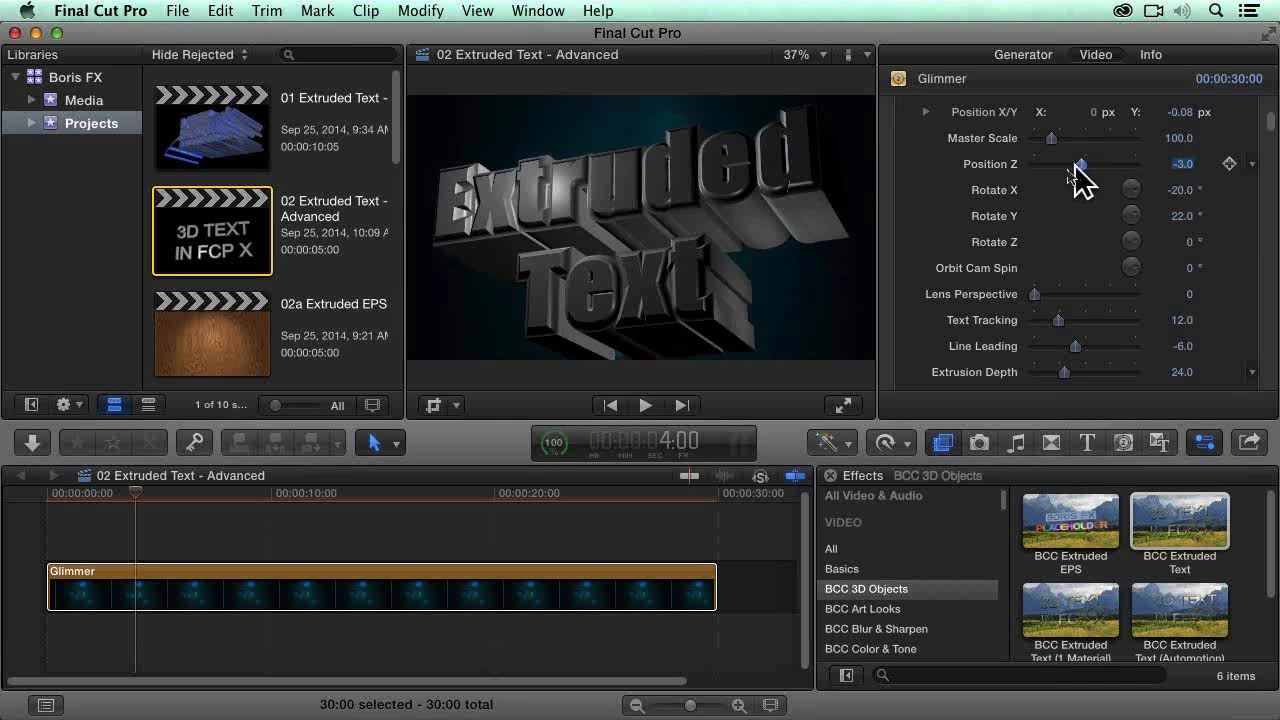
pyautogui.doubleClick(1181, 170)
pyautogui.write('-4')
pyautogui.press('Return')
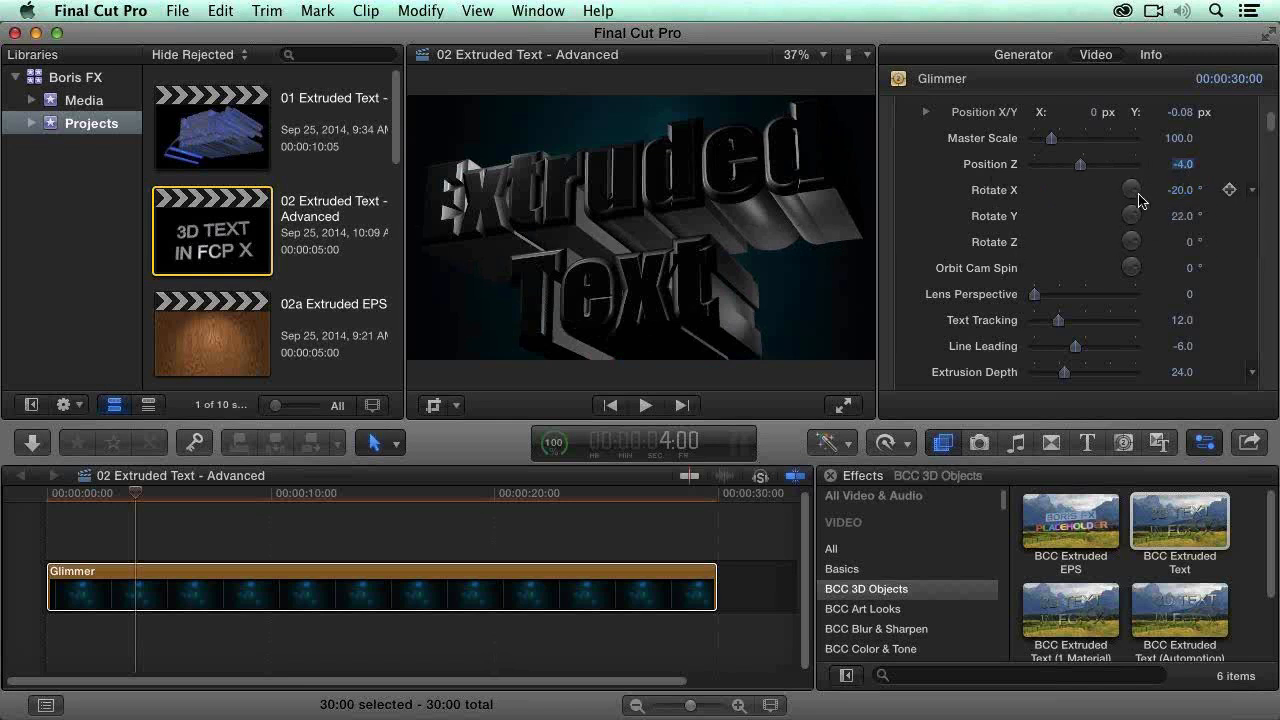
pyautogui.write('-3')
pyautogui.press('Return')
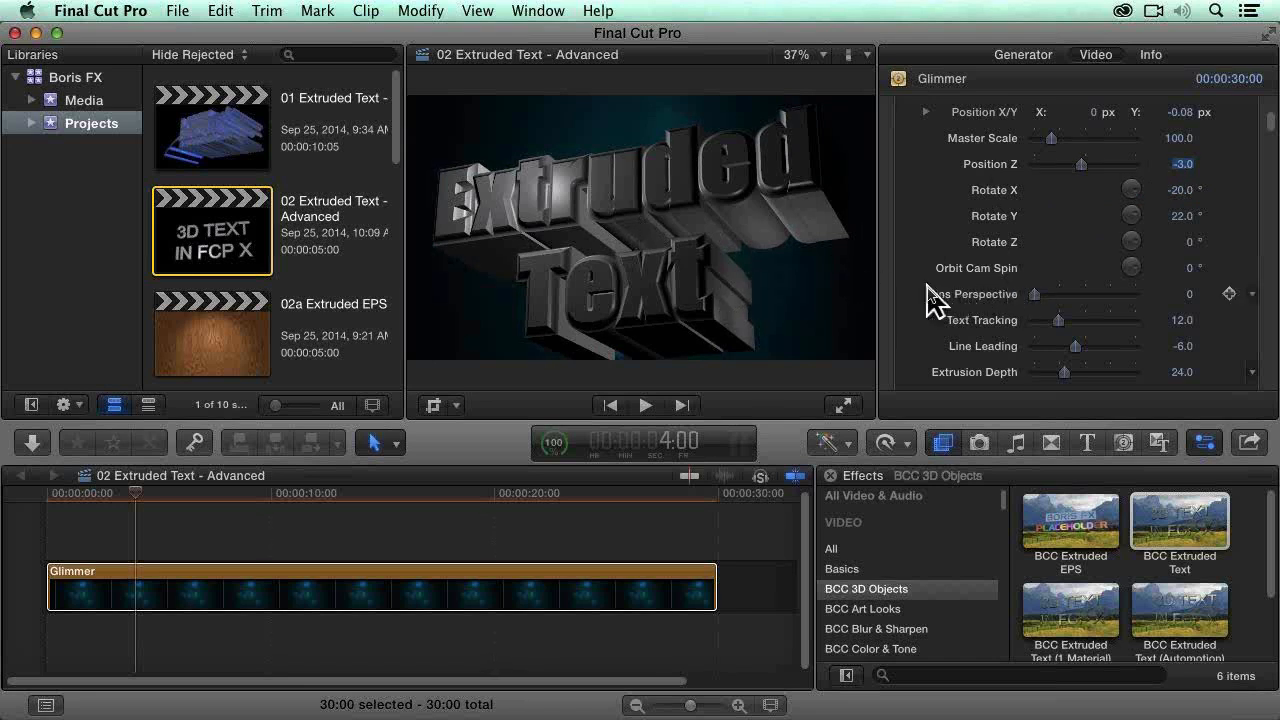
# Step: Show the Media event's clips in the browser and reselect the Glimmer clip in the timeline
pyautogui.scroll(-1, 928, 290)
pyautogui.scroll(-6, 928, 296)
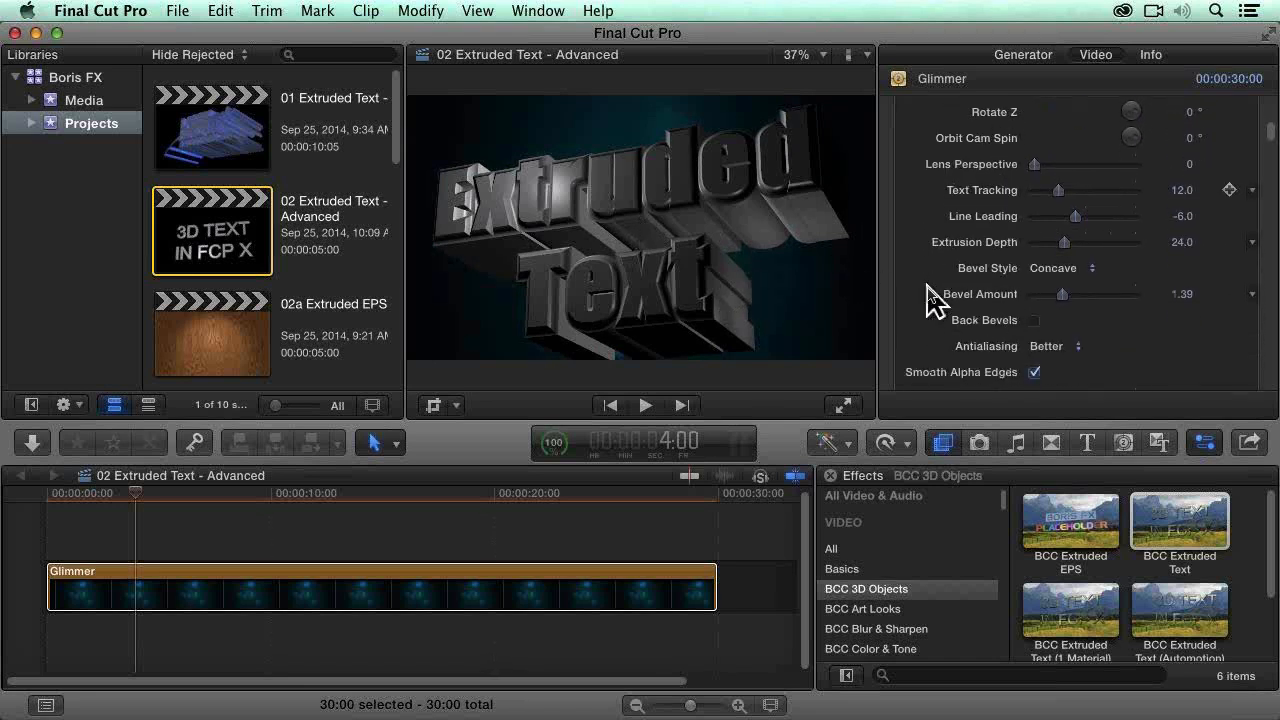
pyautogui.click(78, 102)
pyautogui.click(600, 614)
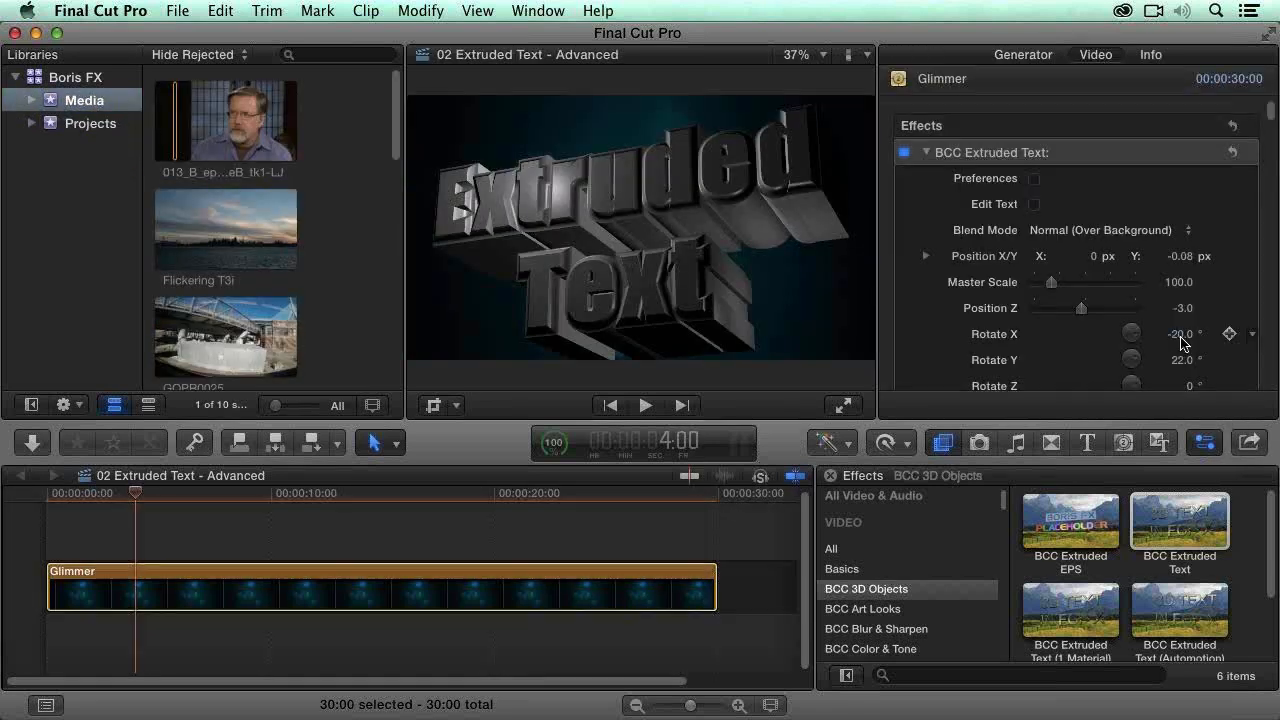
# Step: Assign the Grand Canyon sunset clip as the extruded text's Front Texture and apply it
pyautogui.scroll(-10, 950, 345)
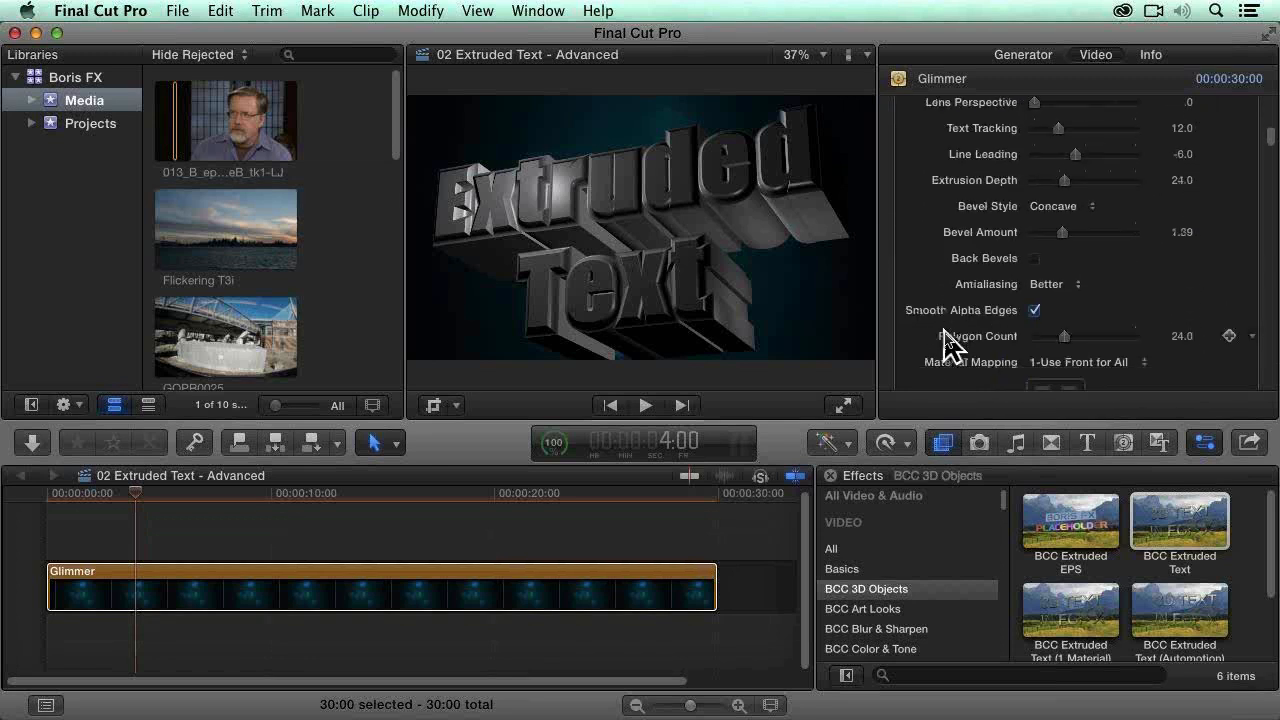
pyautogui.scroll(-3, 950, 345)
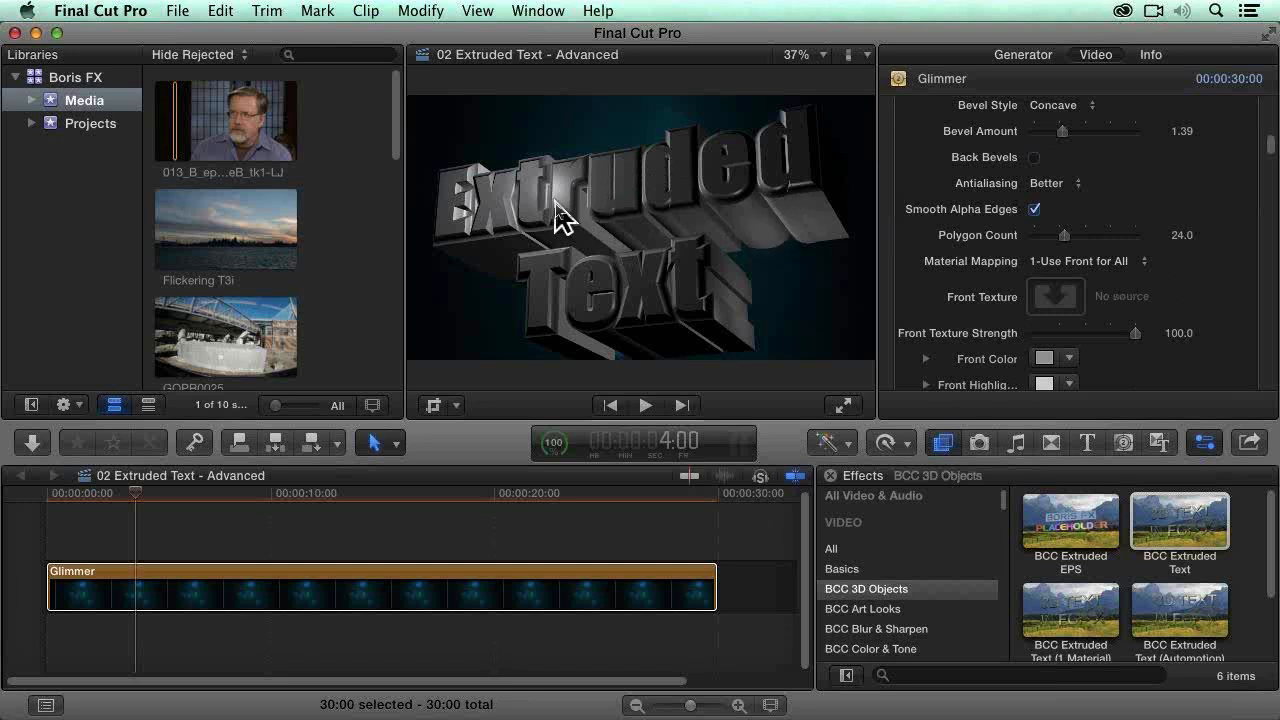
pyautogui.click(1055, 297)
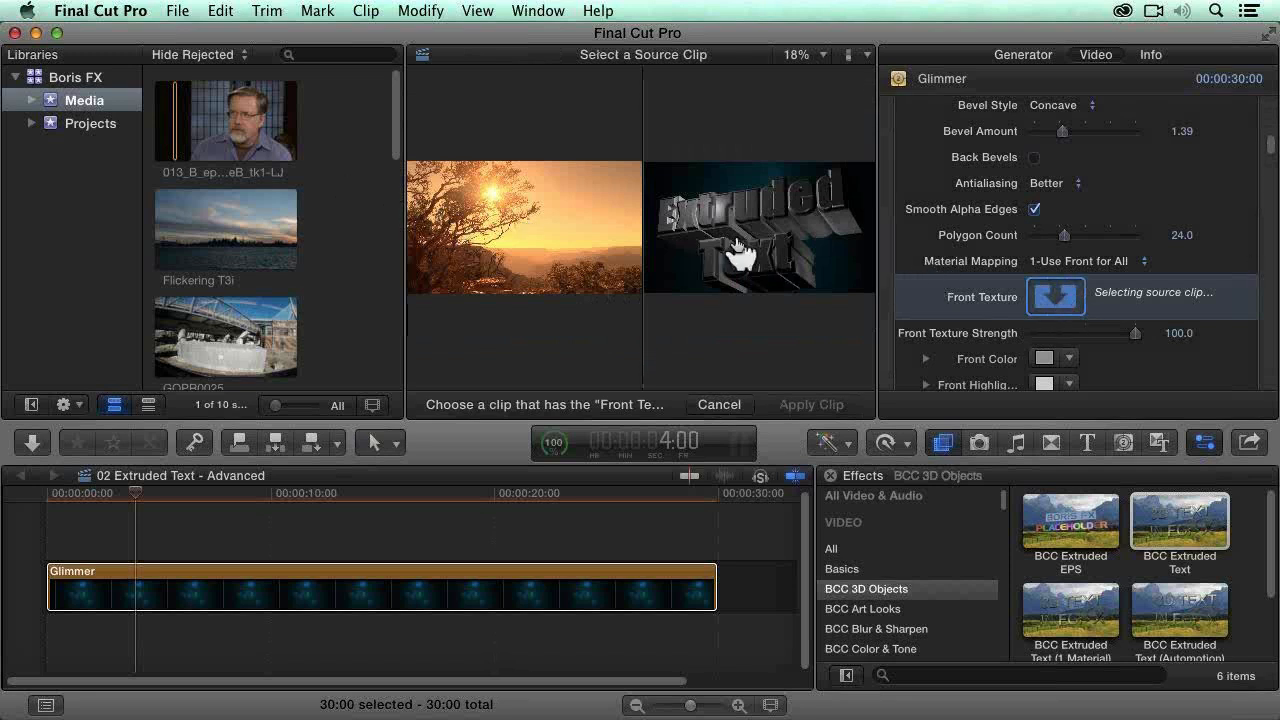
pyautogui.scroll(-5, 337, 171)
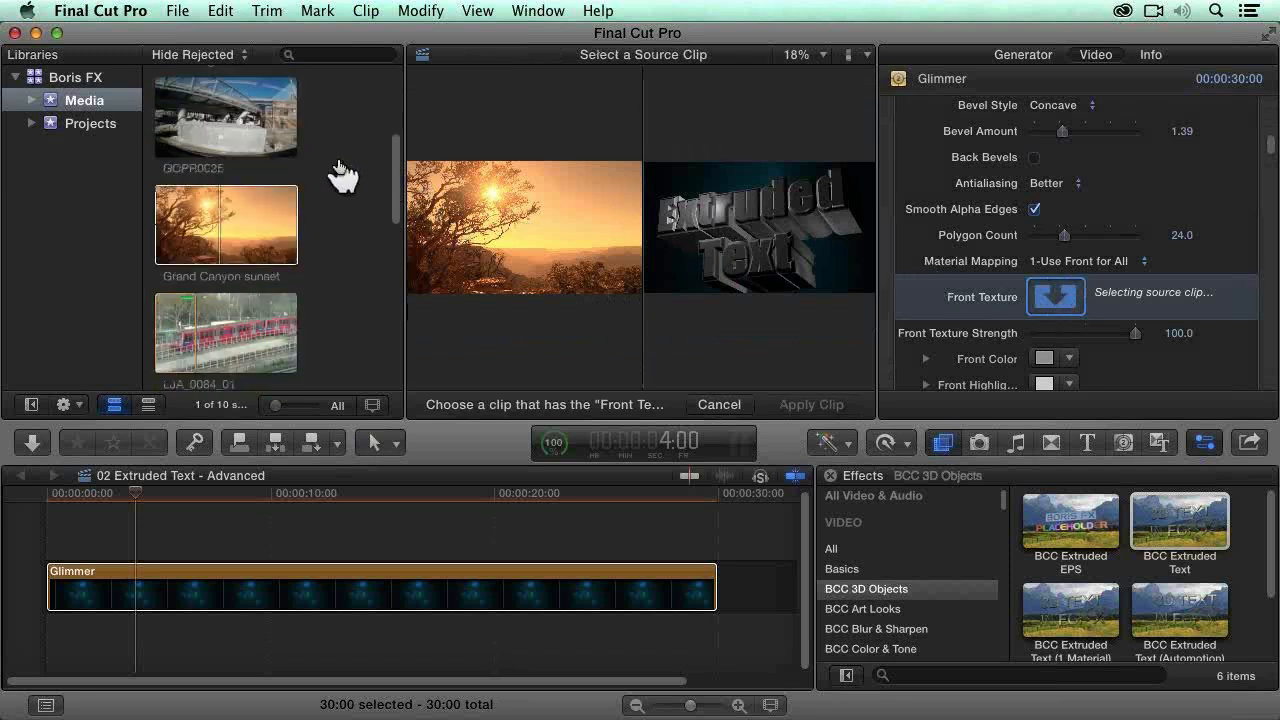
pyautogui.click(246, 227)
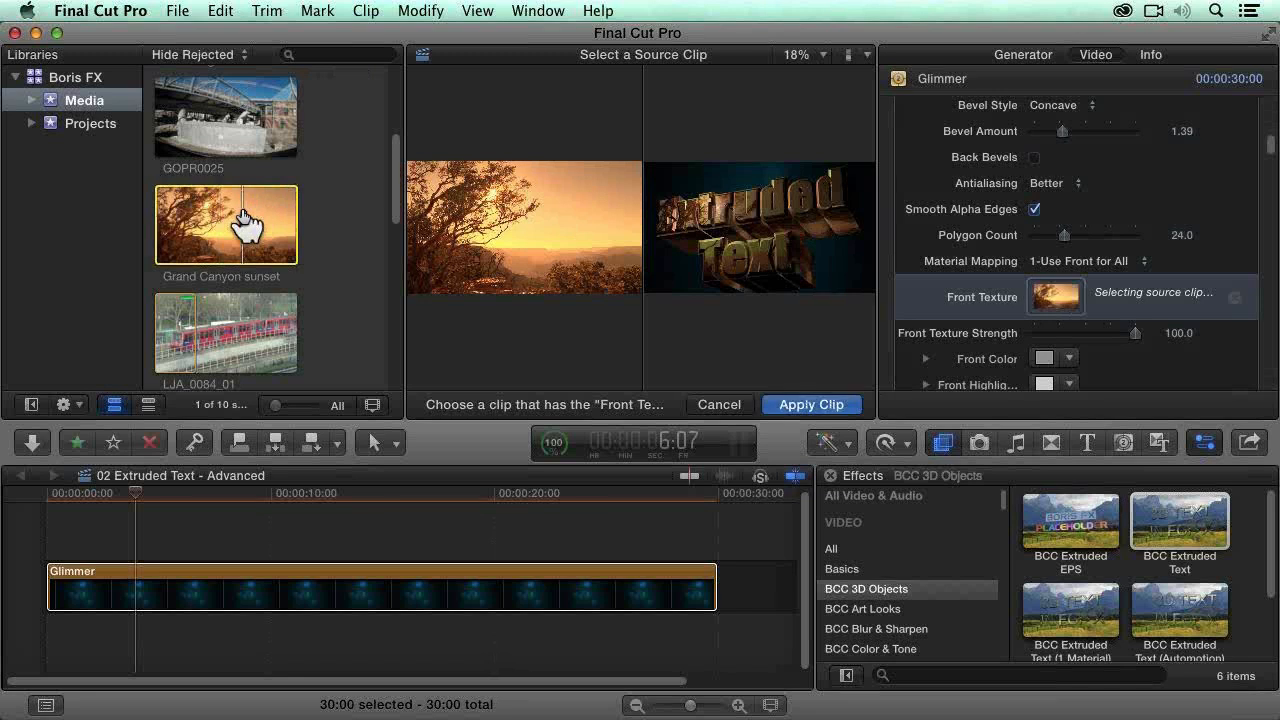
pyautogui.click(847, 403)
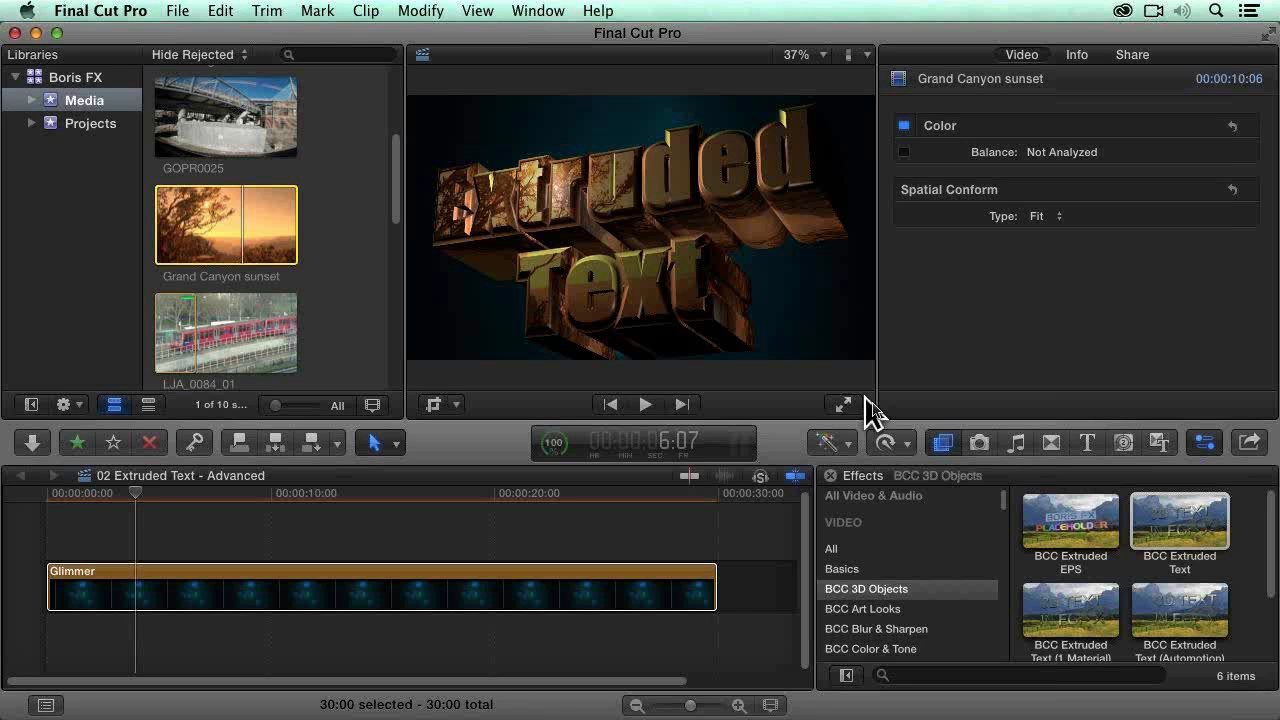
# Step: Reselect the Glimmer clip and move the extruded text slightly back by setting Position Z to -2
pyautogui.click(700, 606)
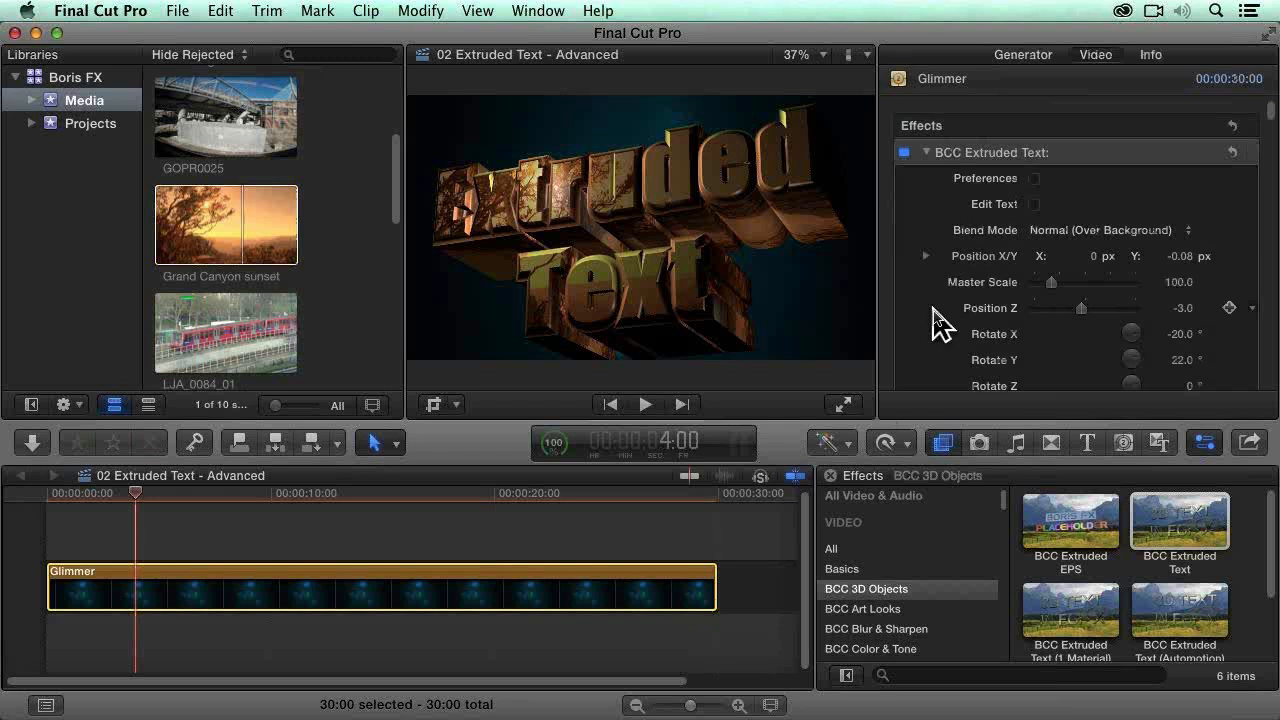
pyautogui.scroll(-1, 935, 322)
pyautogui.scroll(-2, 935, 322)
pyautogui.scroll(-1, 930, 294)
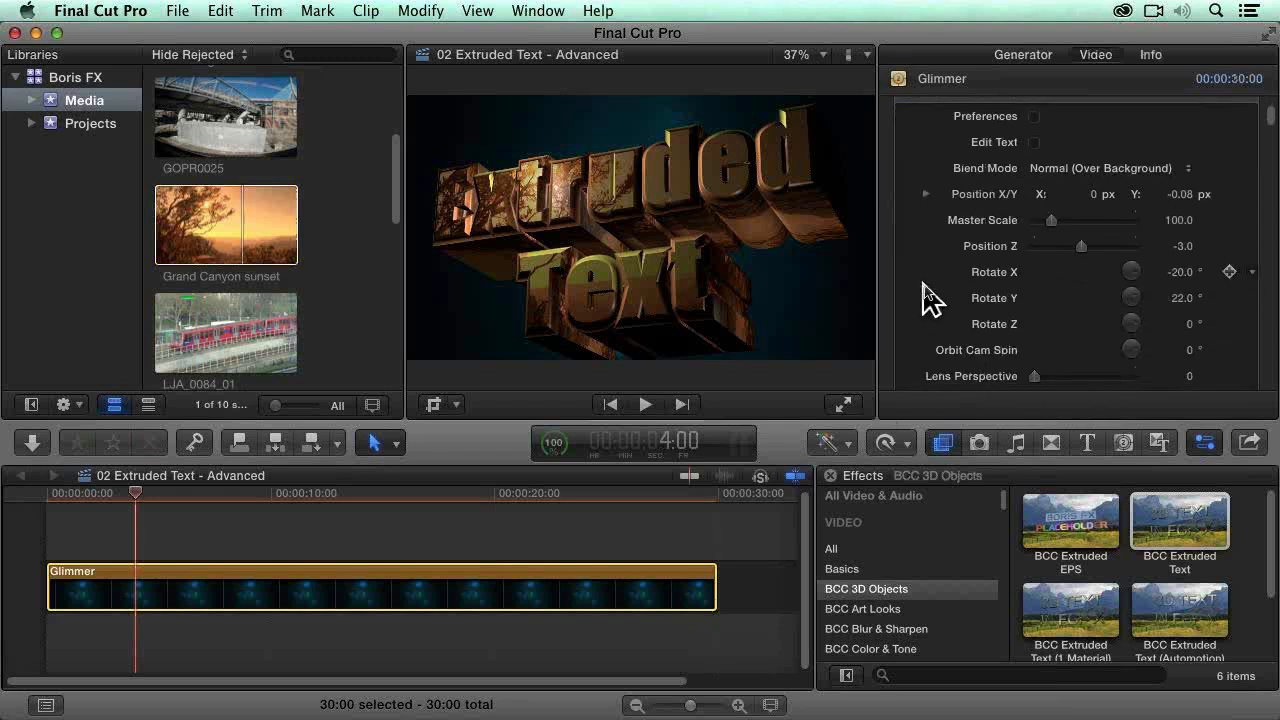
pyautogui.moveTo(1081, 246); pyautogui.dragTo(1083, 246)
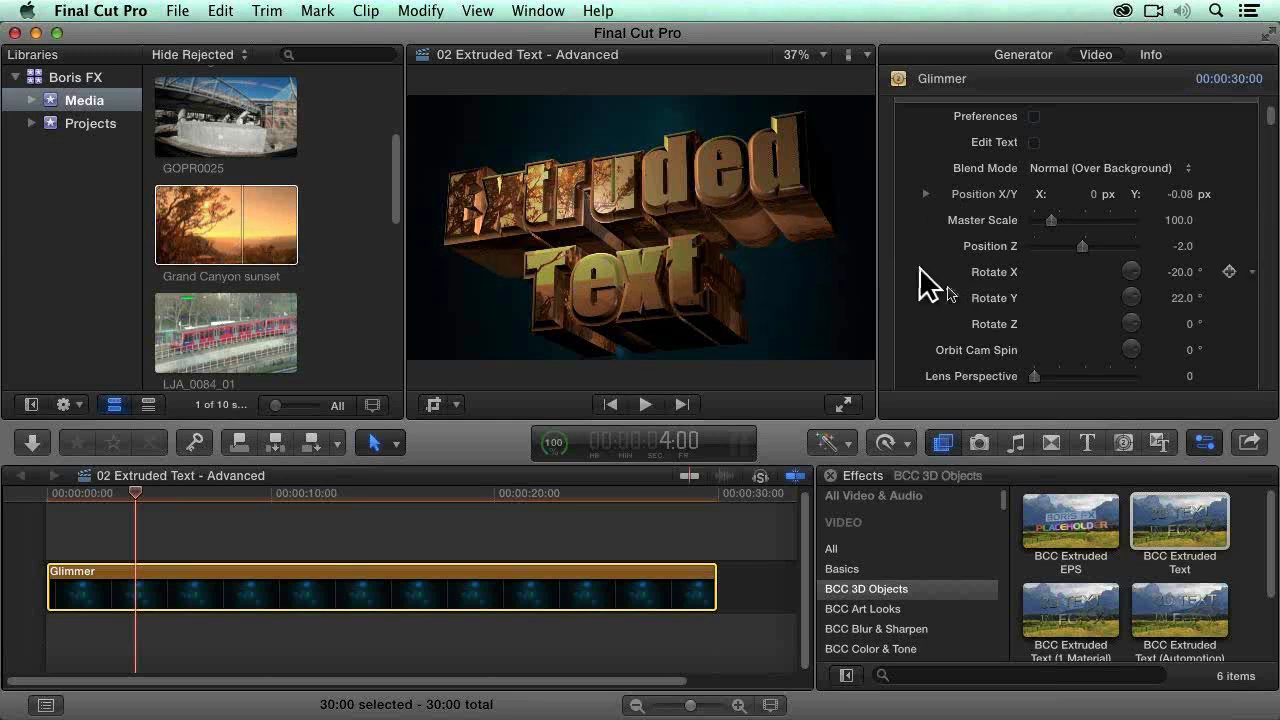
# Step: Try reducing the Front Texture Strength to about 69 and return it to 100
pyautogui.scroll(-3, 1248, 322)
pyautogui.scroll(-6, 1248, 322)
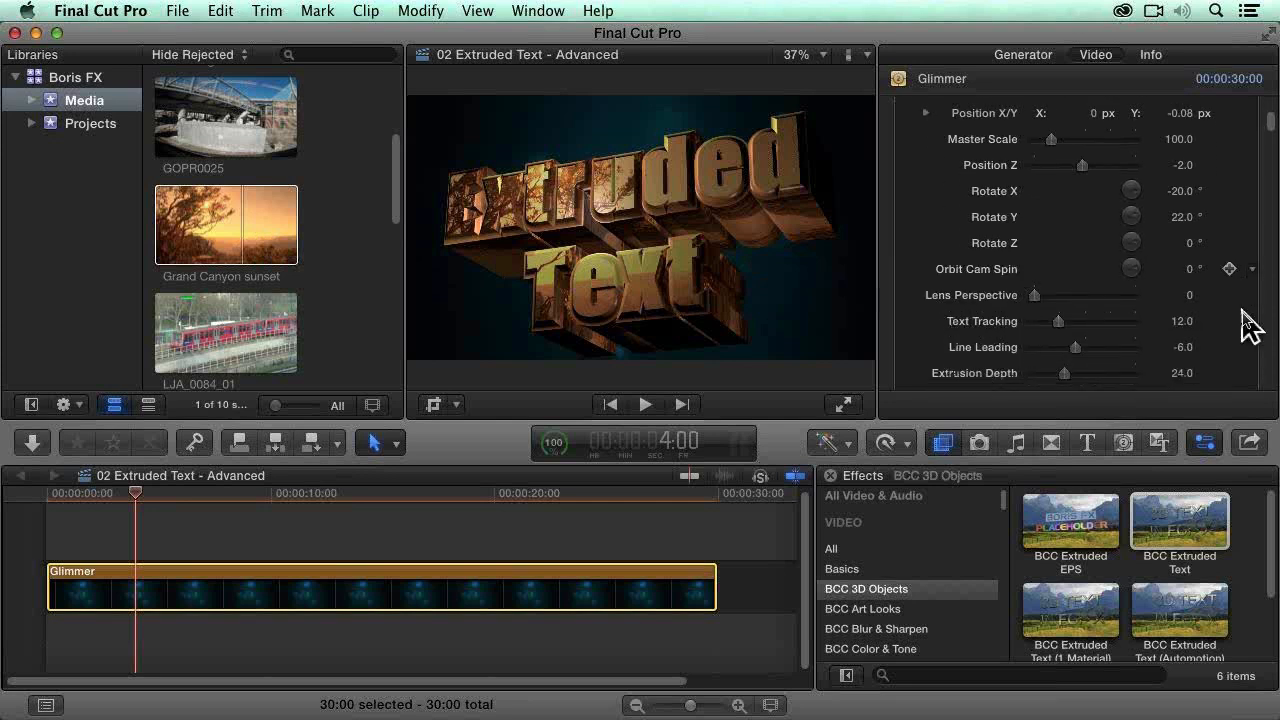
pyautogui.scroll(-5, 1248, 325)
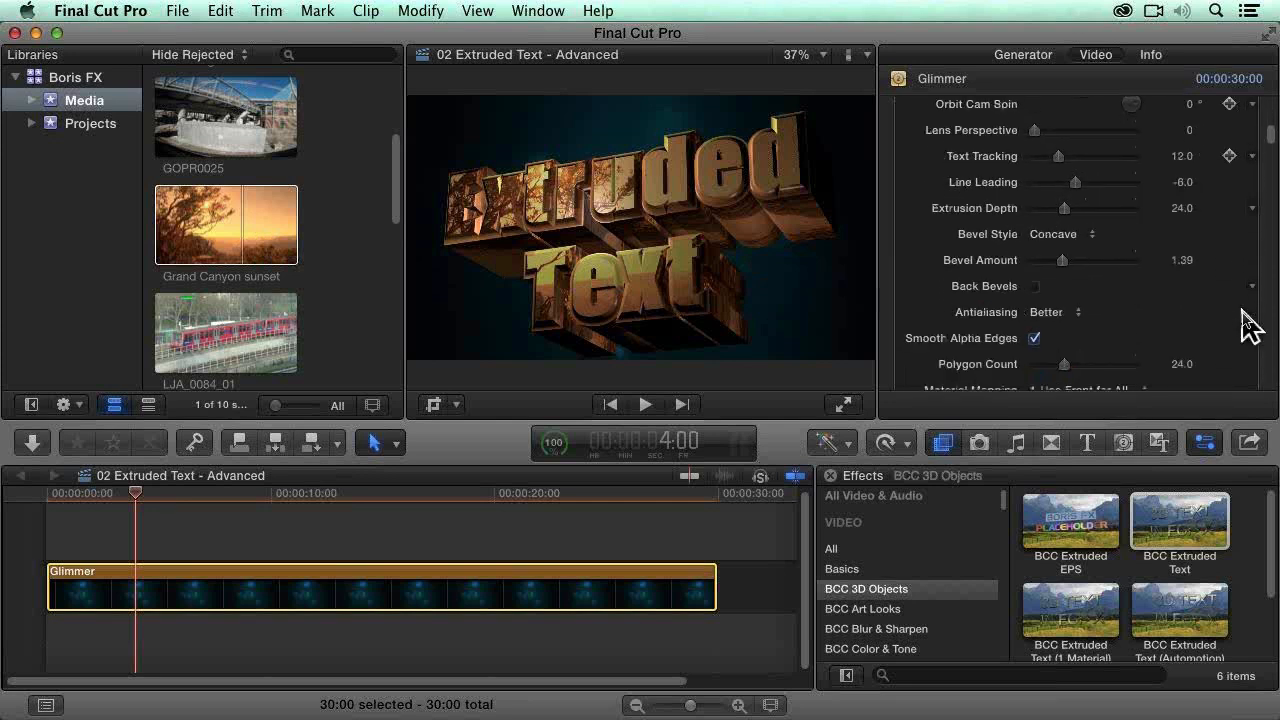
pyautogui.scroll(-3, 1248, 325)
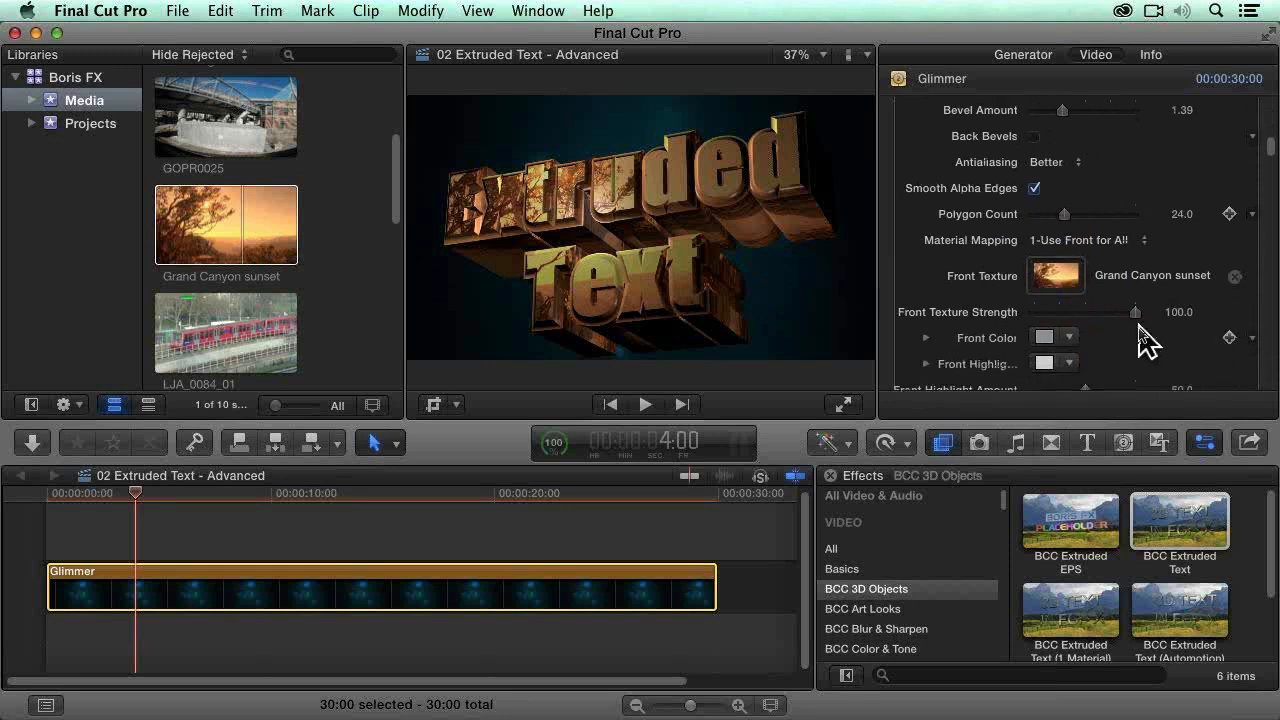
pyautogui.moveTo(1135, 312); pyautogui.dragTo(1102, 312)
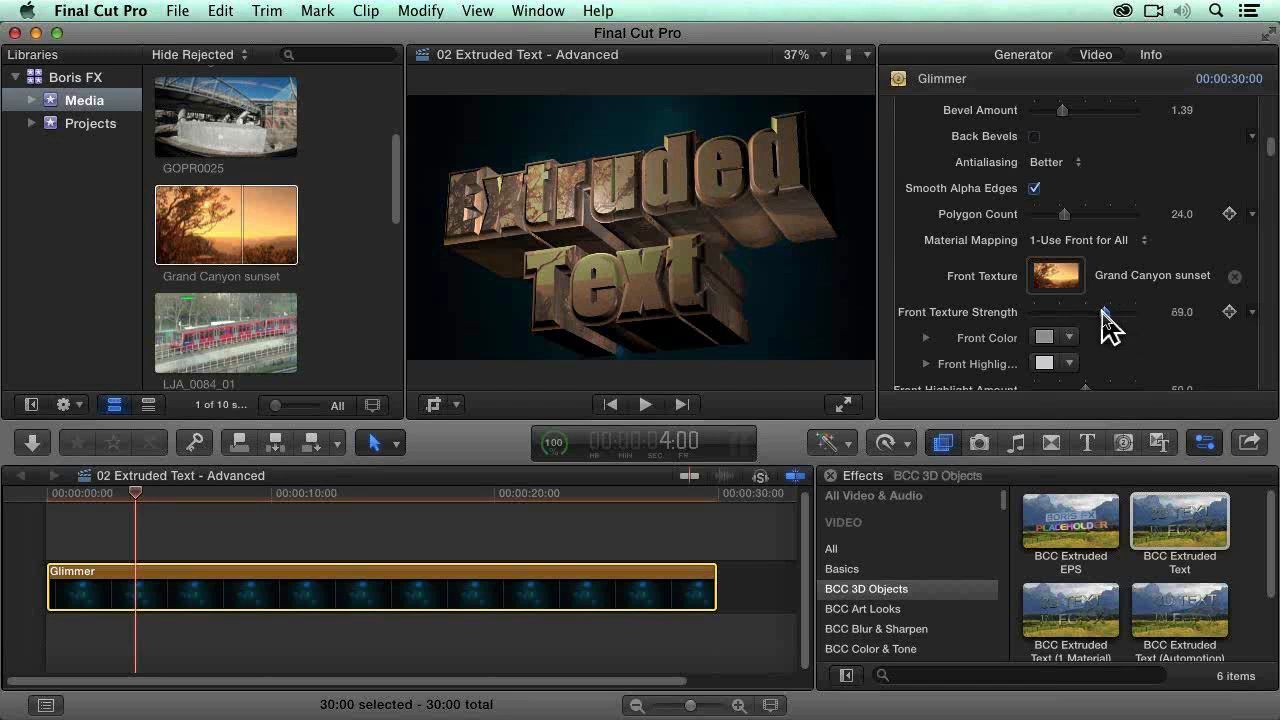
pyautogui.moveTo(1102, 312); pyautogui.dragTo(1148, 312)
# Step: Examine the Front material's color, highlight, reflectivity, shift, scale and rotation settings
pyautogui.scroll(-2, 1250, 355)
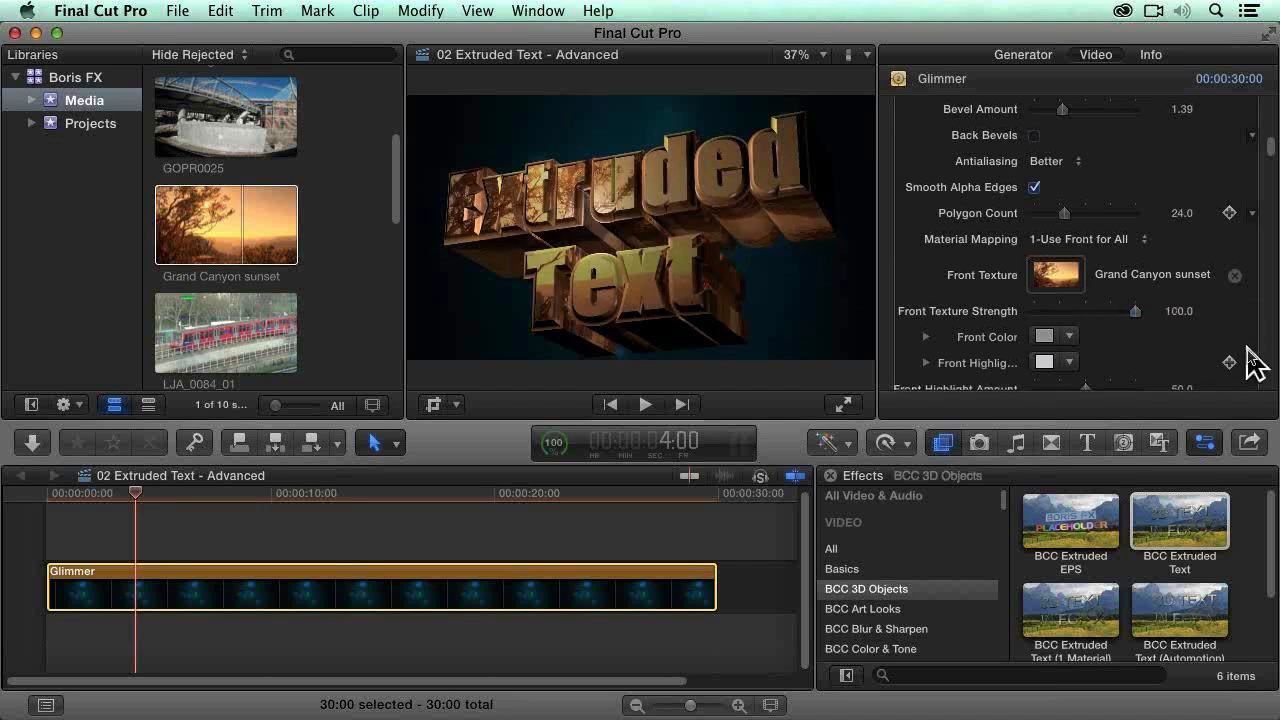
pyautogui.scroll(-6, 1255, 365)
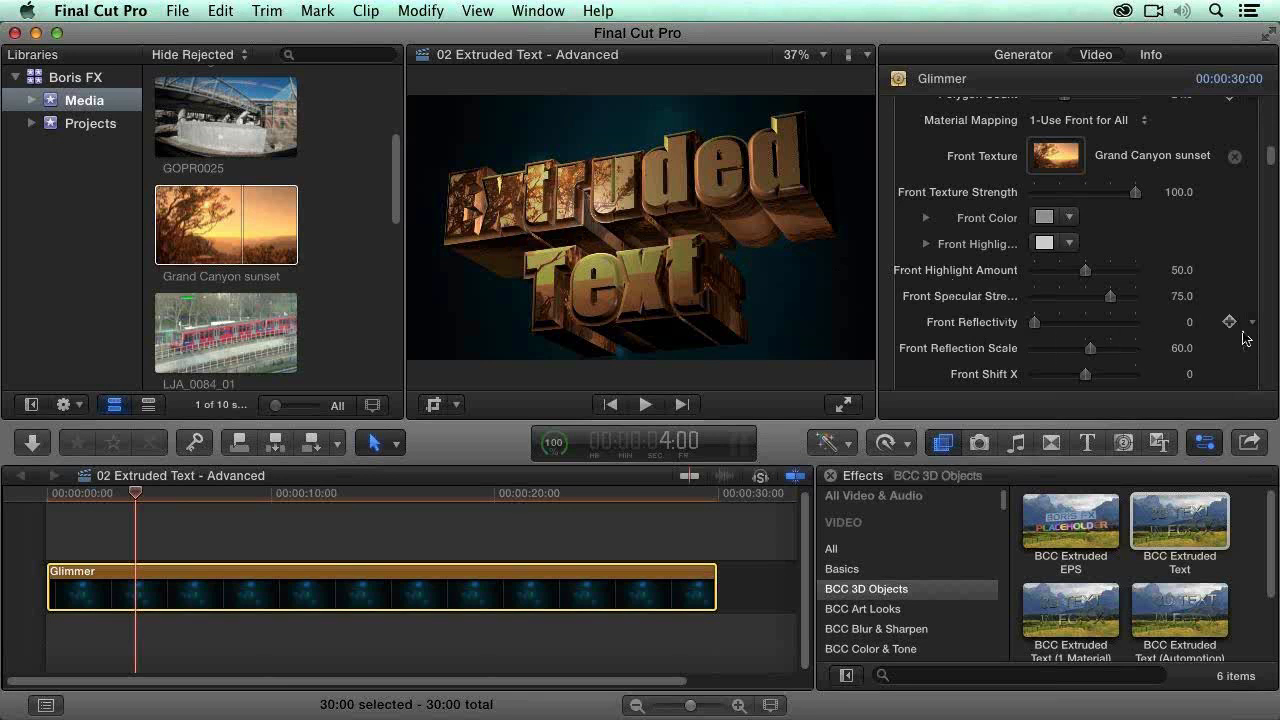
pyautogui.scroll(-1, 1242, 350)
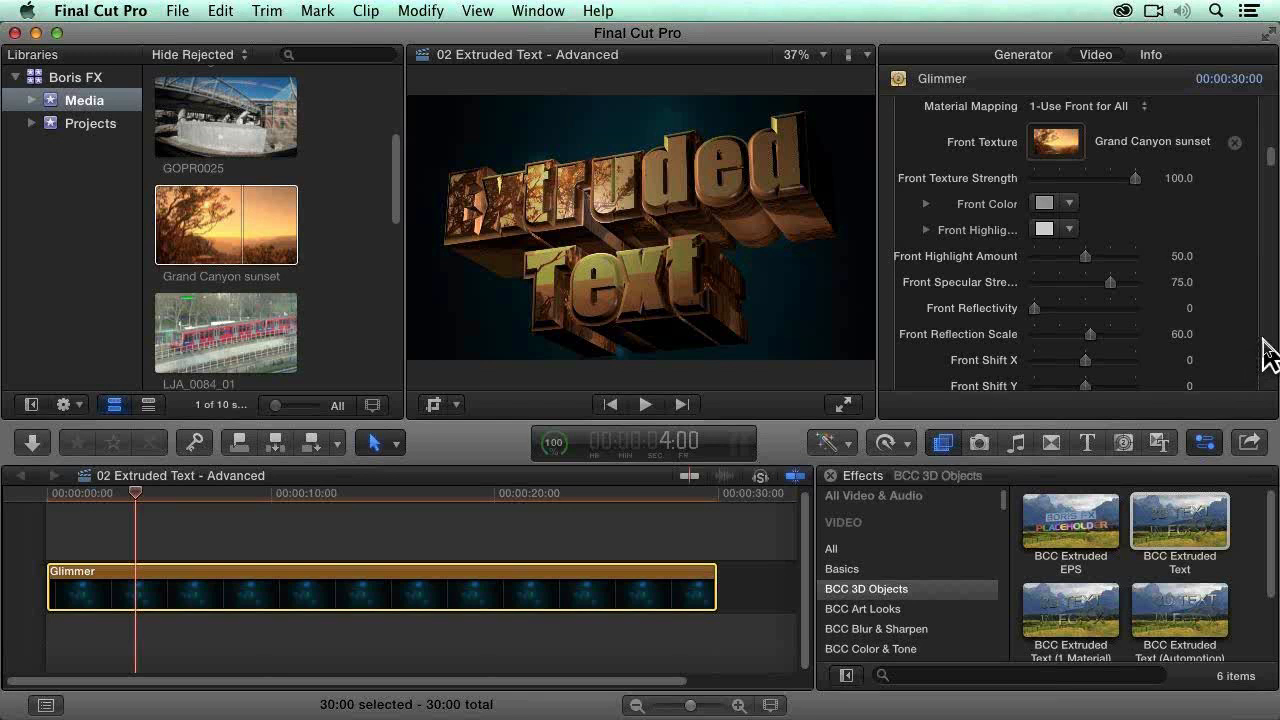
pyautogui.scroll(-1, 1264, 340)
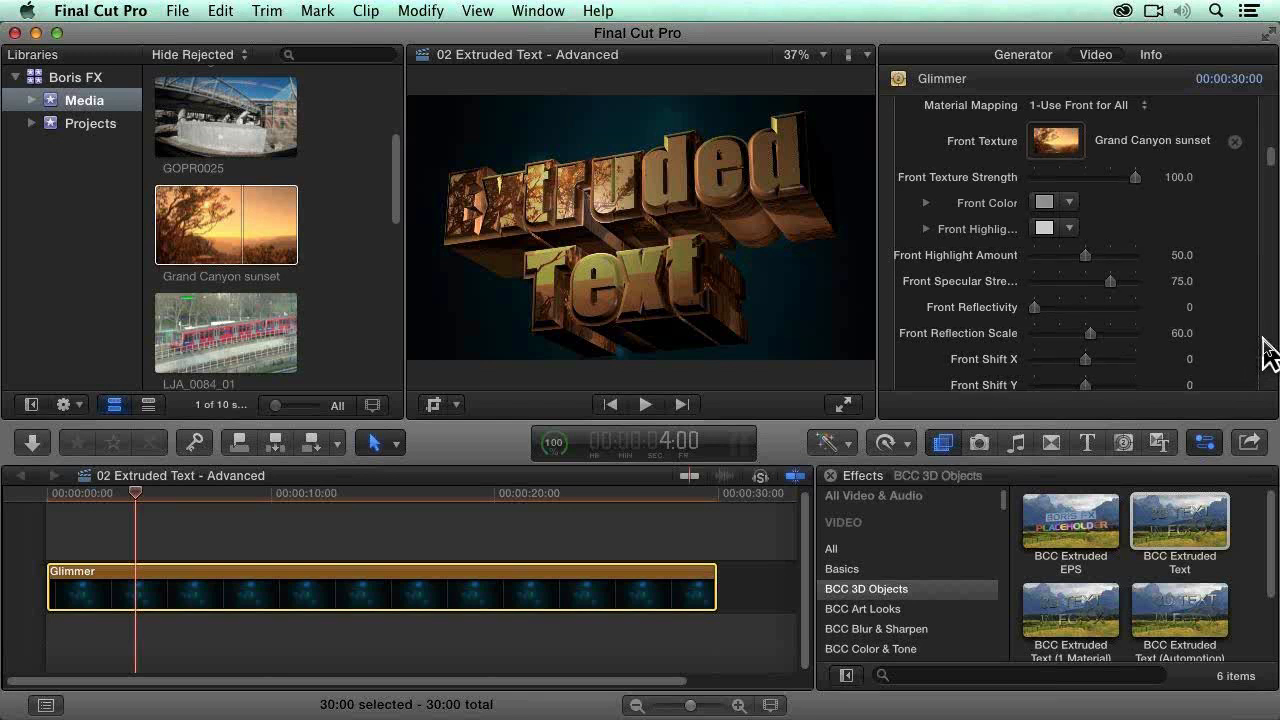
pyautogui.scroll(-1, 1266, 352)
pyautogui.scroll(-5, 1266, 352)
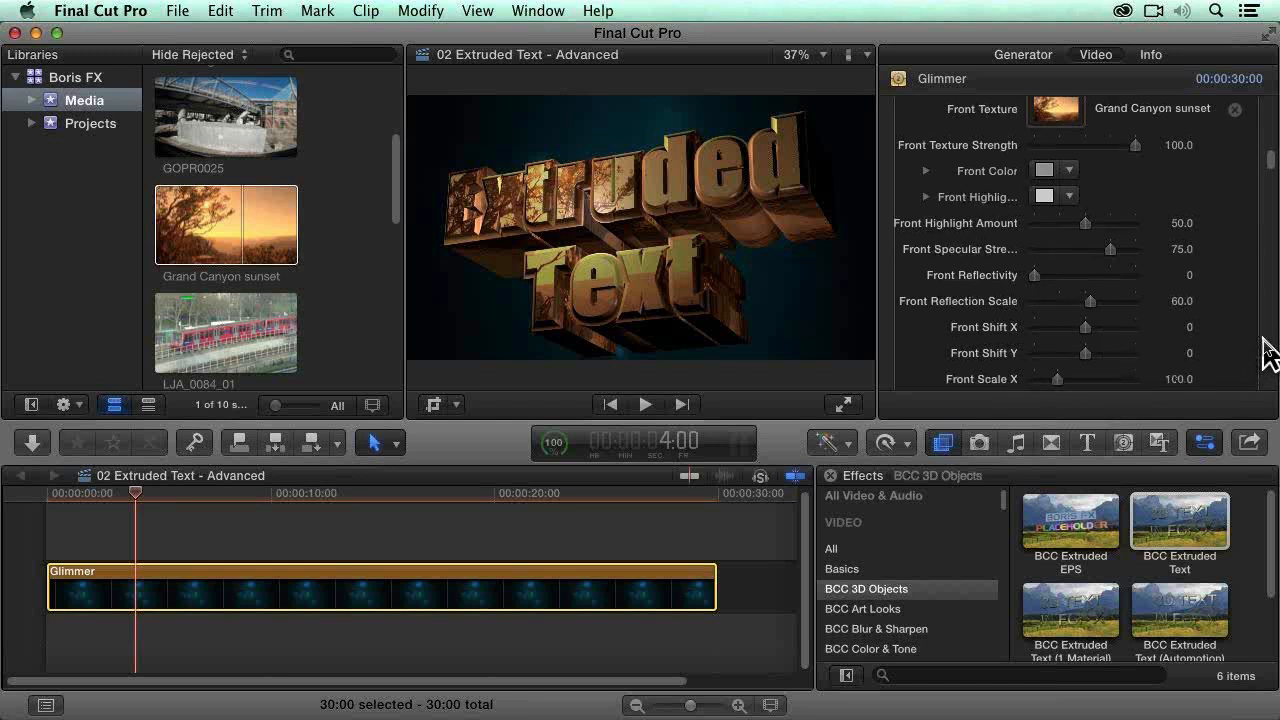
pyautogui.scroll(-5, 1266, 352)
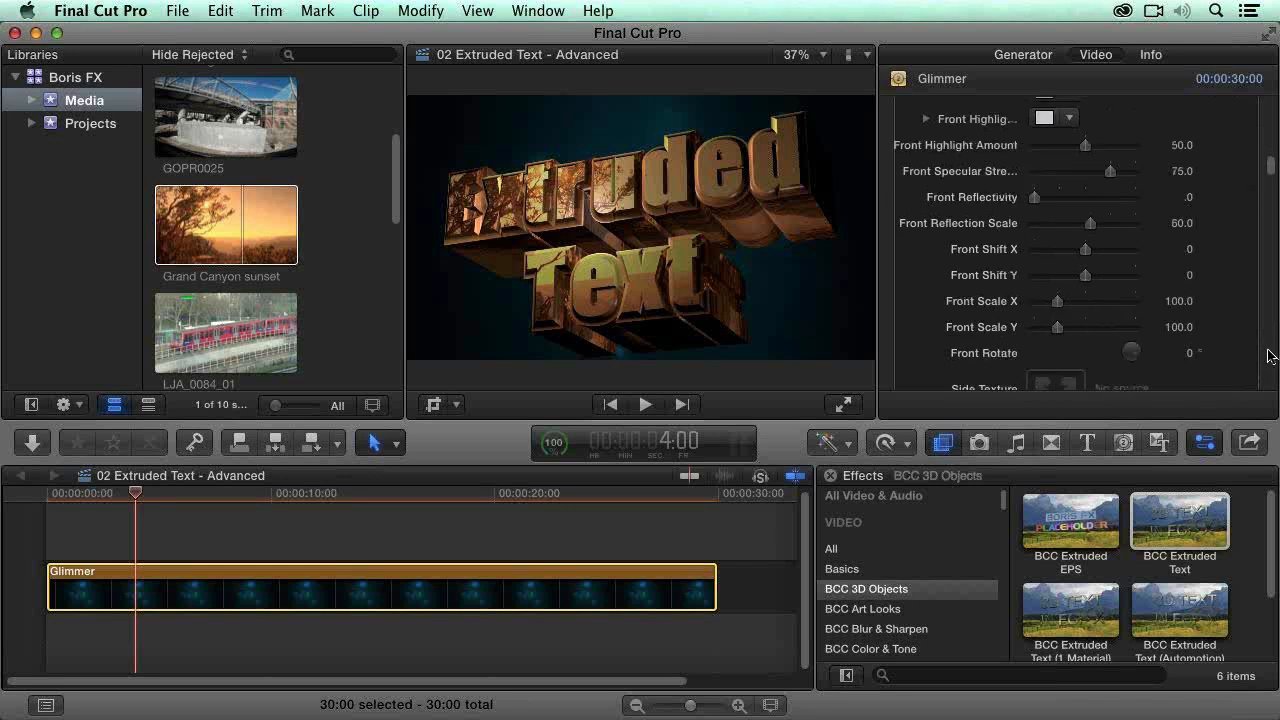
pyautogui.scroll(-3, 1270, 355)
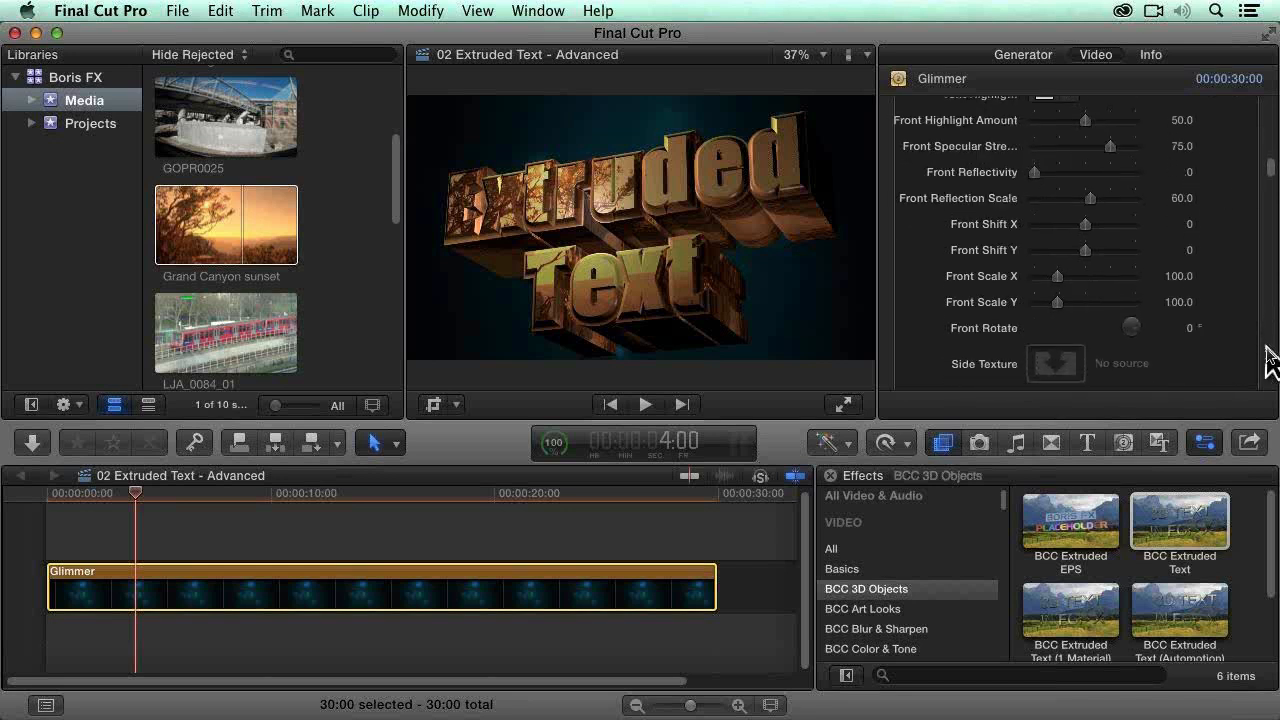
pyautogui.scroll(-1, 1240, 362)
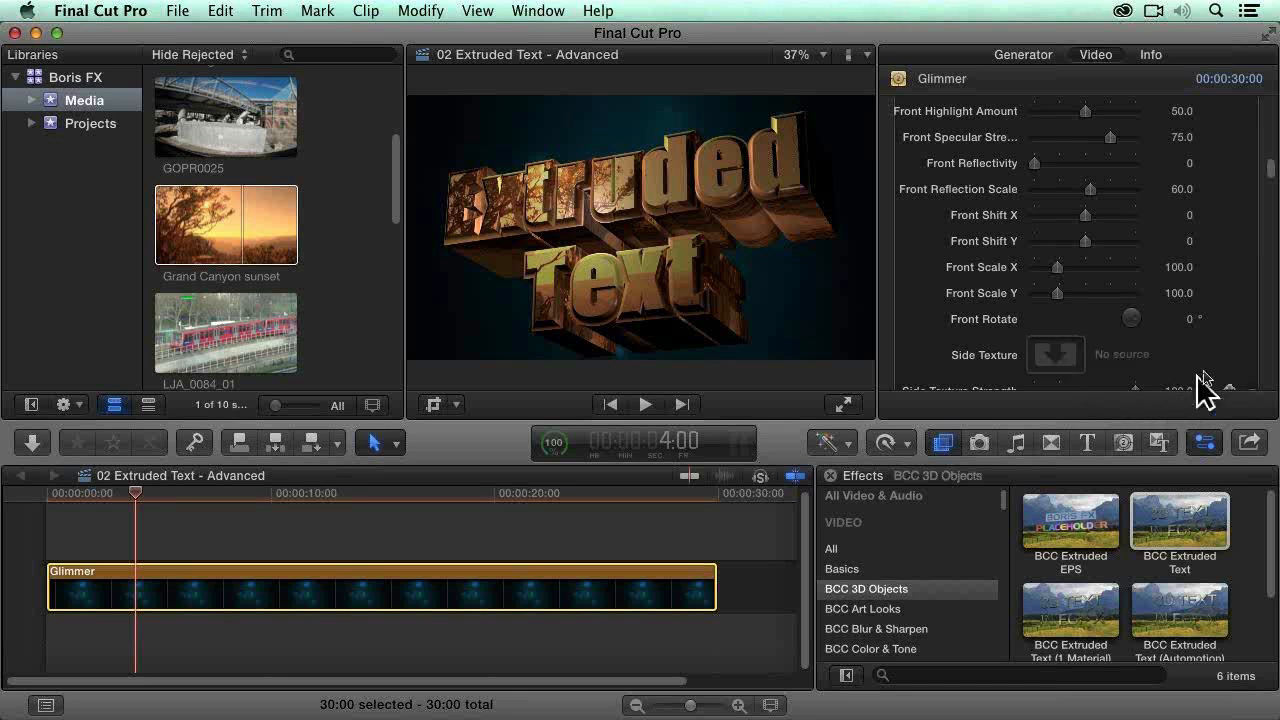
# Step: Look through the separate texture and material settings for the text's sides, bevel and back
pyautogui.scroll(-1, 1222, 332)
pyautogui.scroll(-5, 1228, 345)
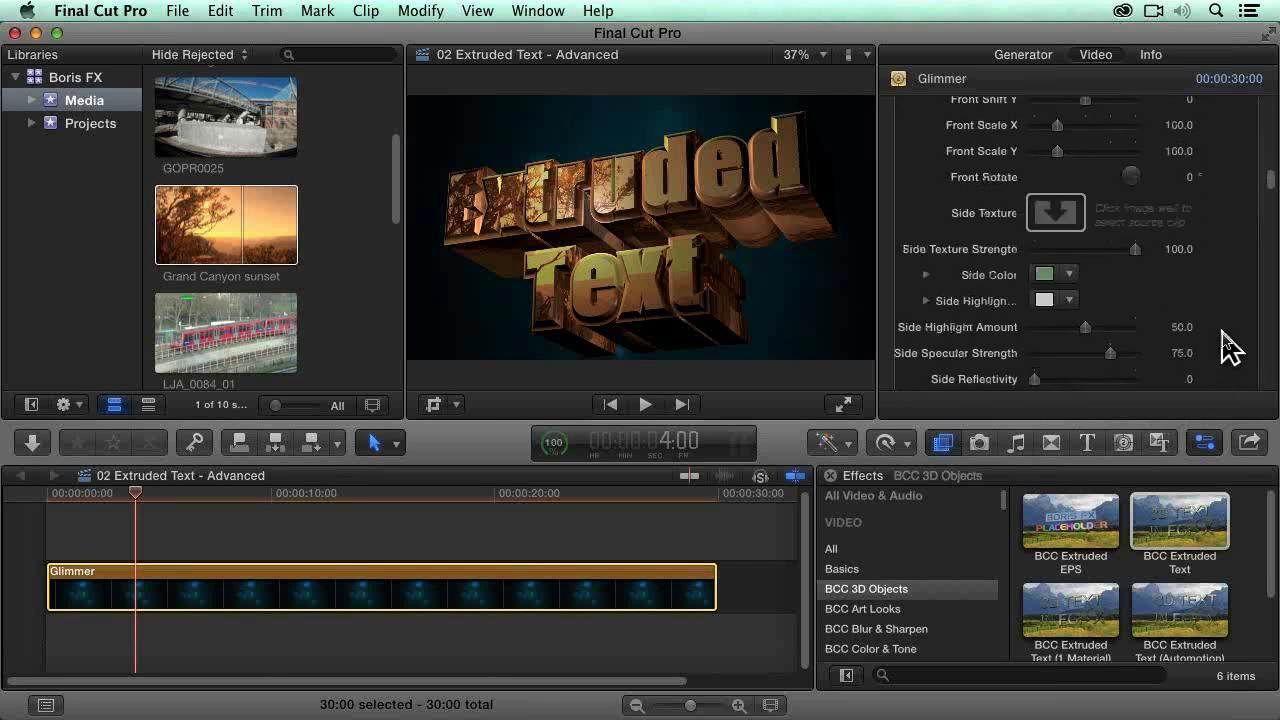
pyautogui.scroll(-3, 1250, 345)
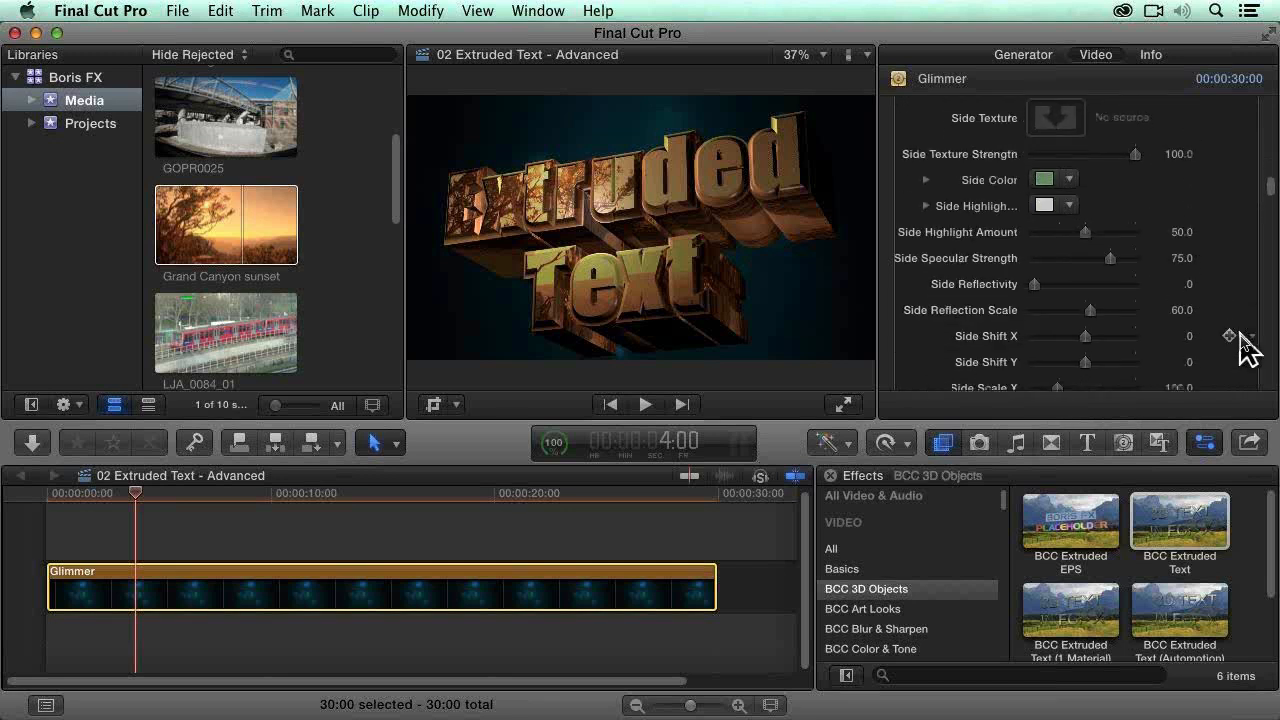
pyautogui.scroll(-1, 1248, 348)
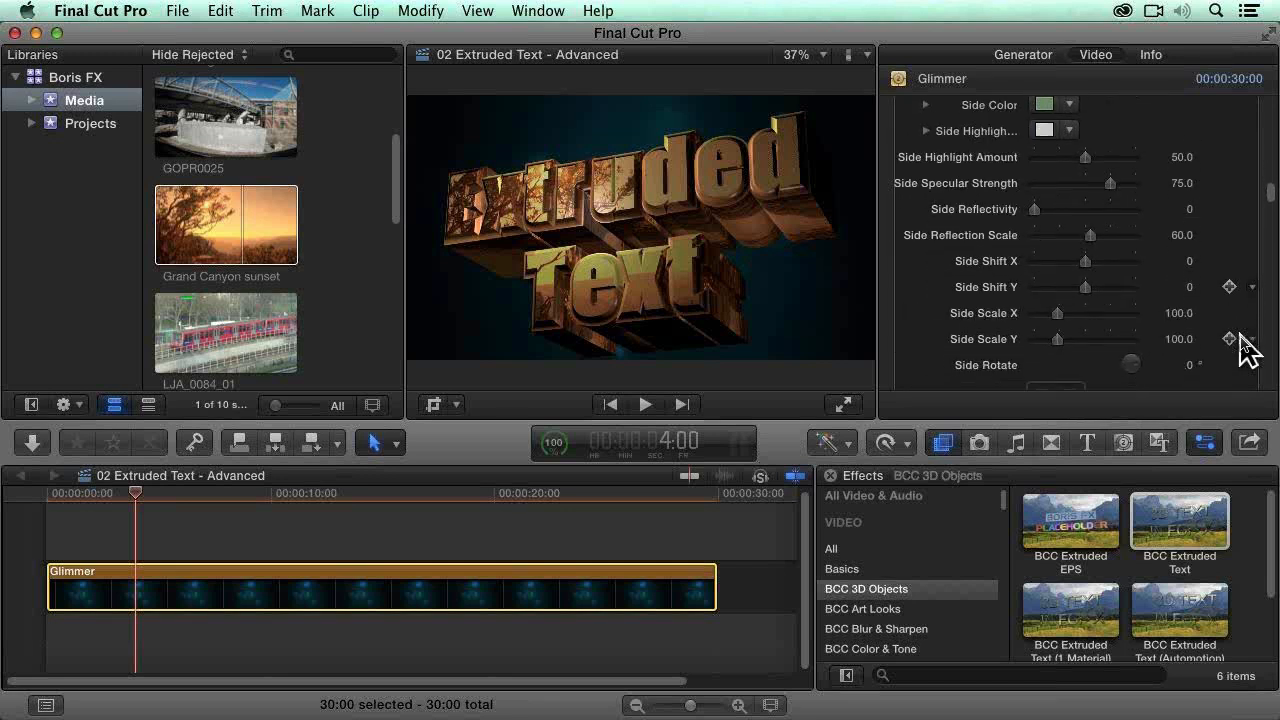
pyautogui.scroll(-1, 1248, 348)
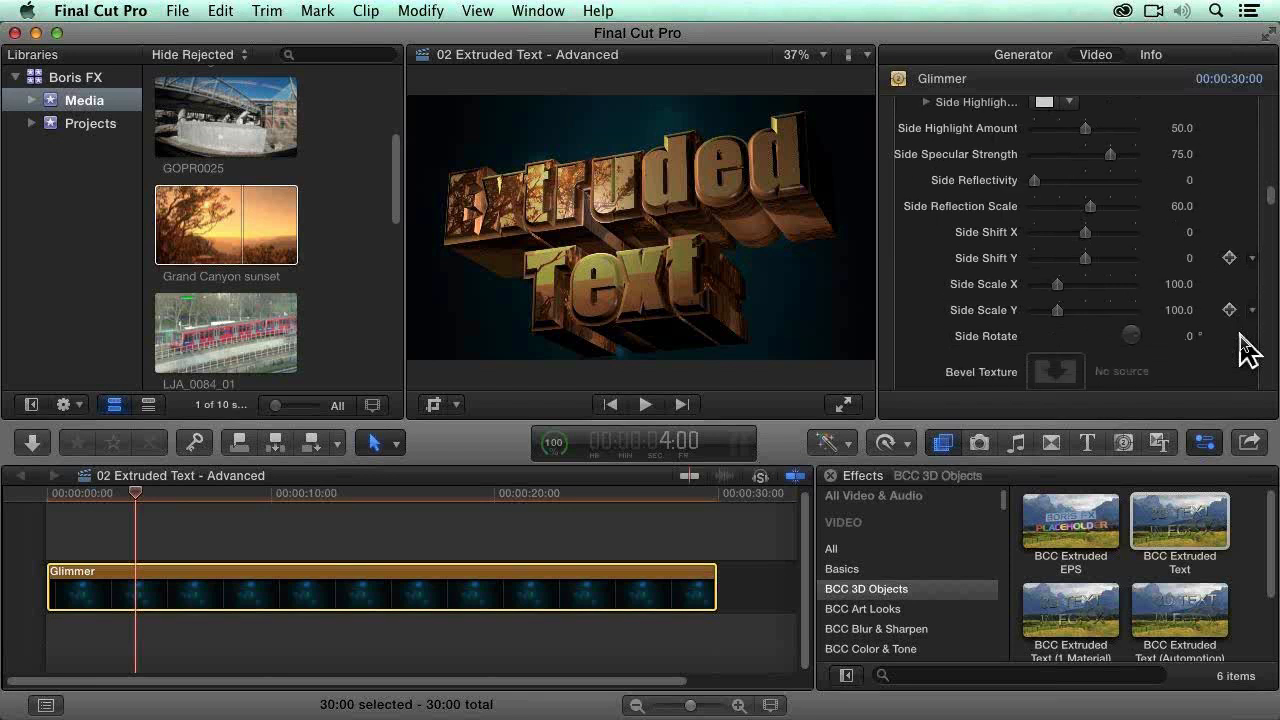
pyautogui.scroll(-2, 1248, 348)
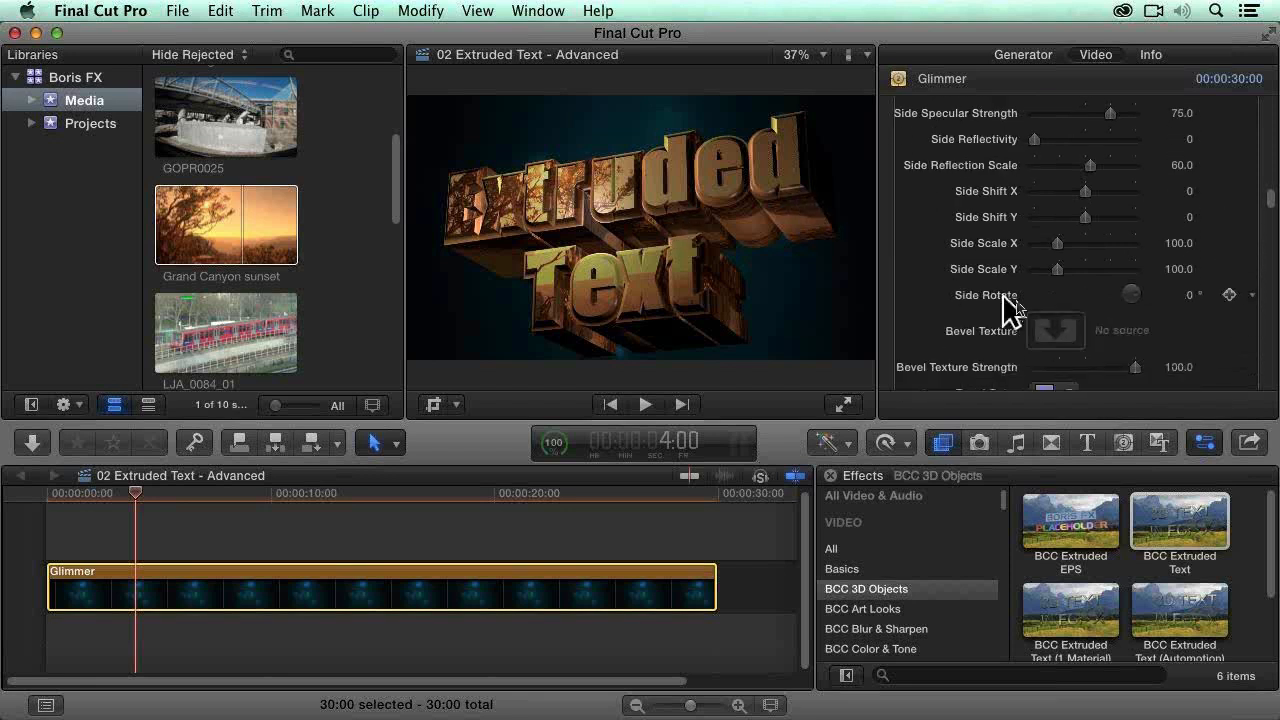
pyautogui.scroll(-5, 966, 314)
pyautogui.scroll(-5, 1240, 345)
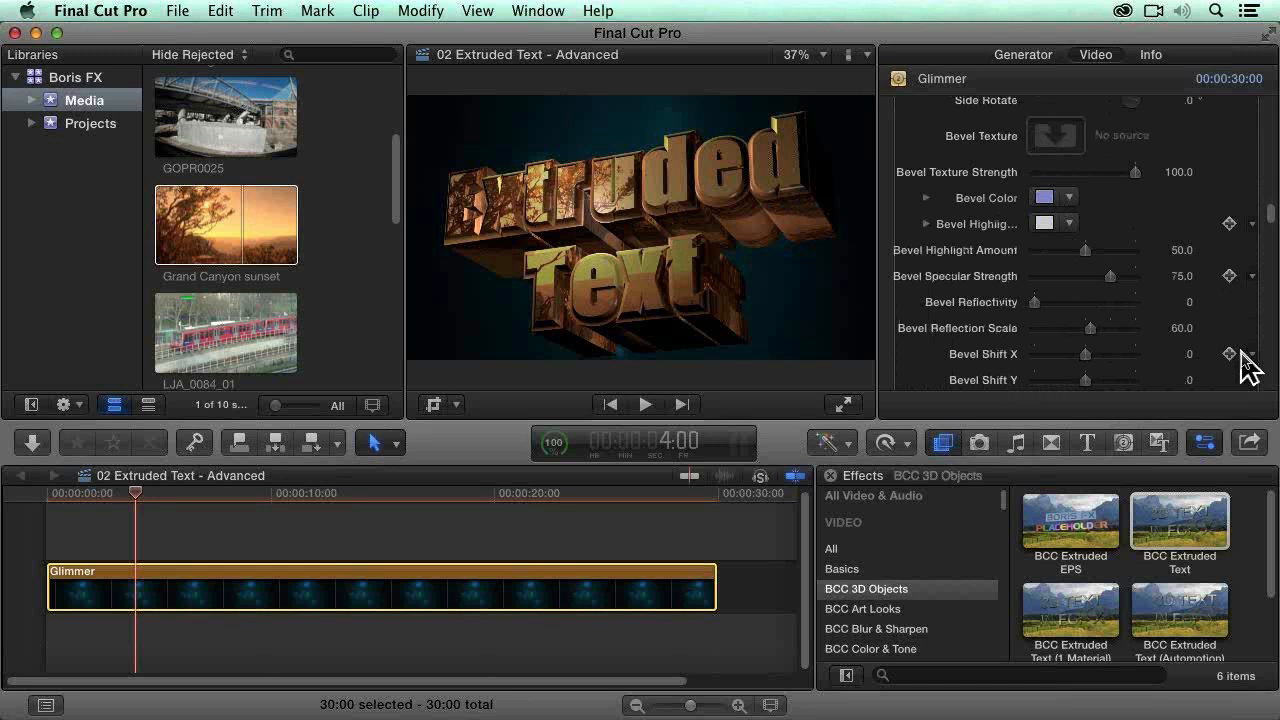
pyautogui.scroll(-4, 1248, 365)
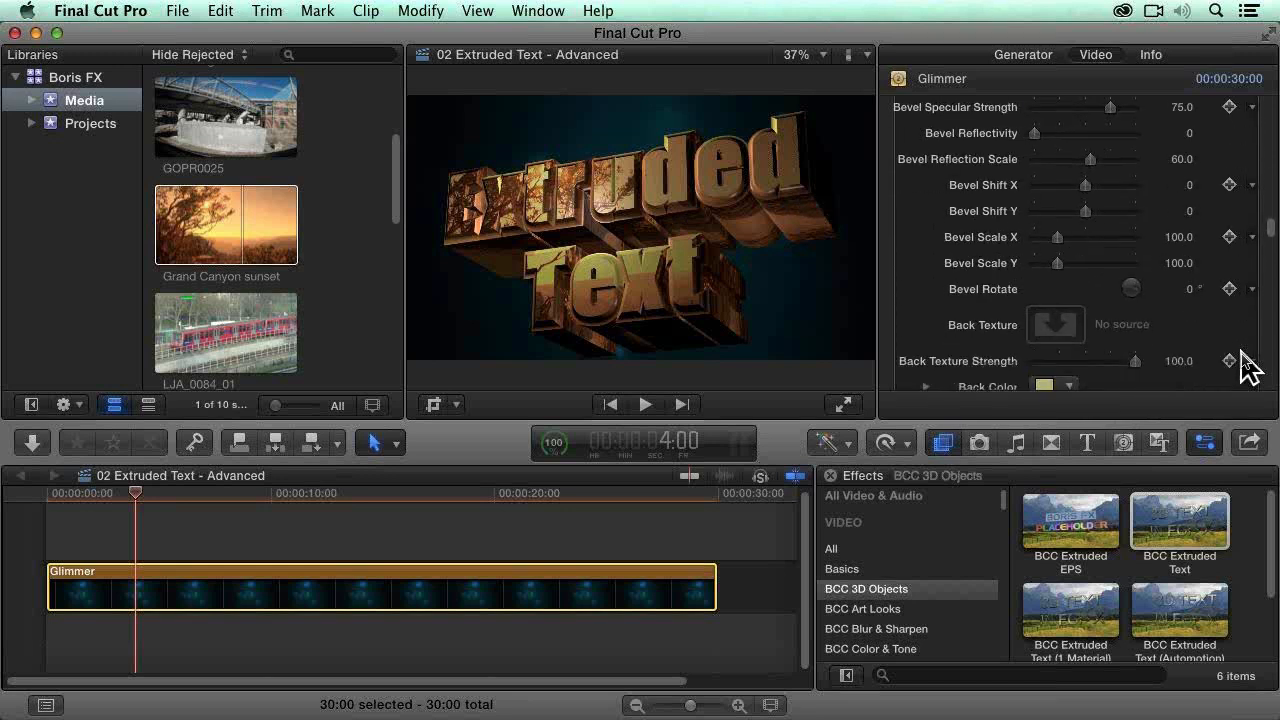
# Step: Try raising the text's Ambient Intensity to about 67 and settle it at 4
pyautogui.scroll(-2, 1244, 364)
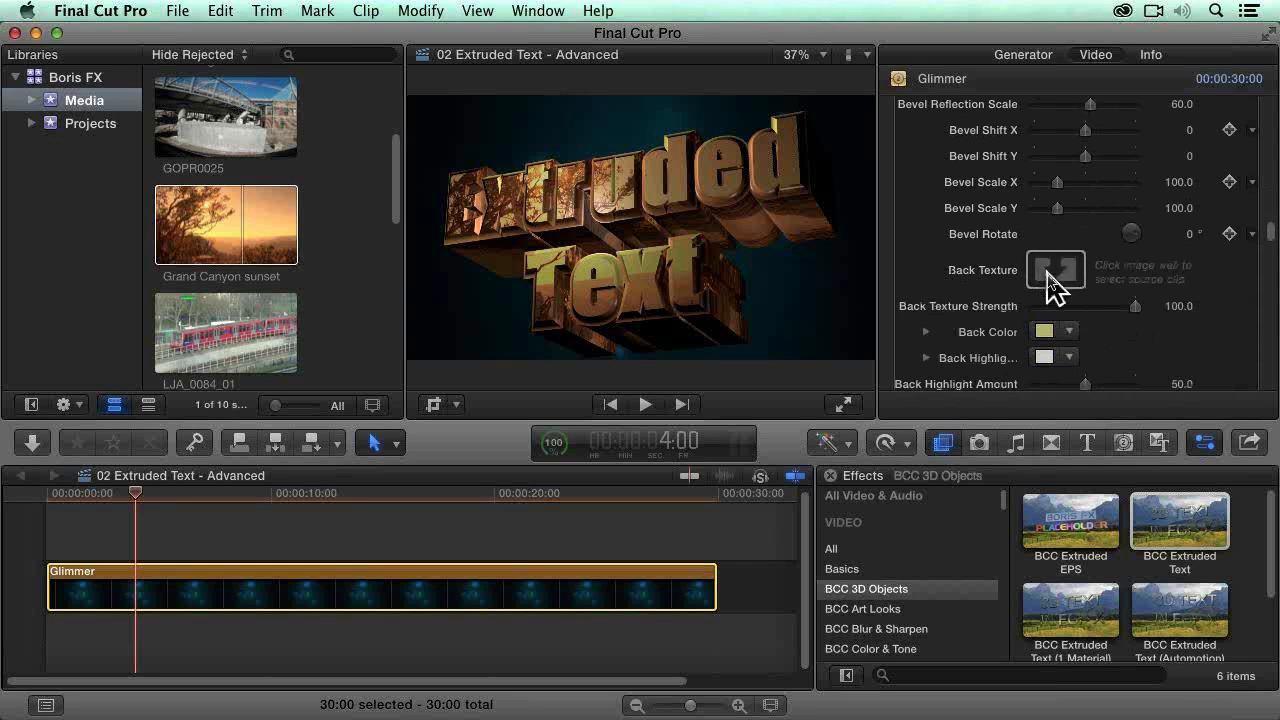
pyautogui.scroll(-1, 1246, 334)
pyautogui.scroll(-2, 1250, 345)
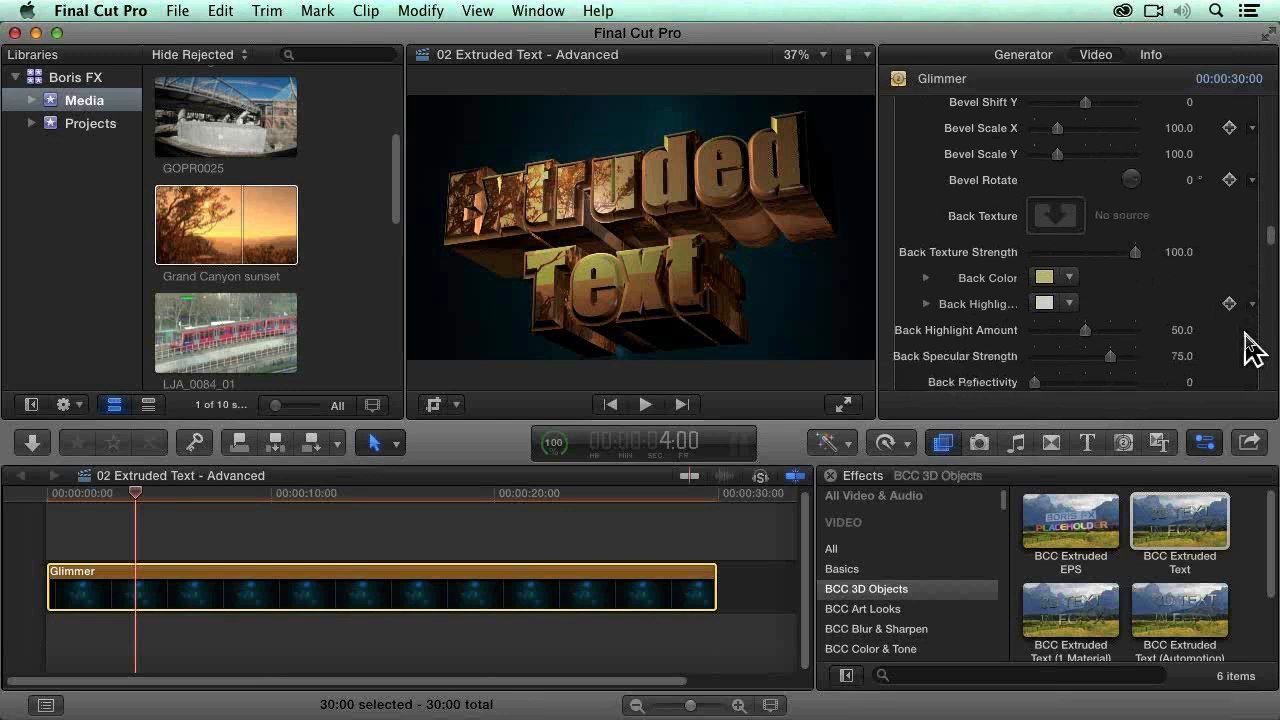
pyautogui.scroll(-10, 1250, 345)
pyautogui.scroll(-4, 1250, 345)
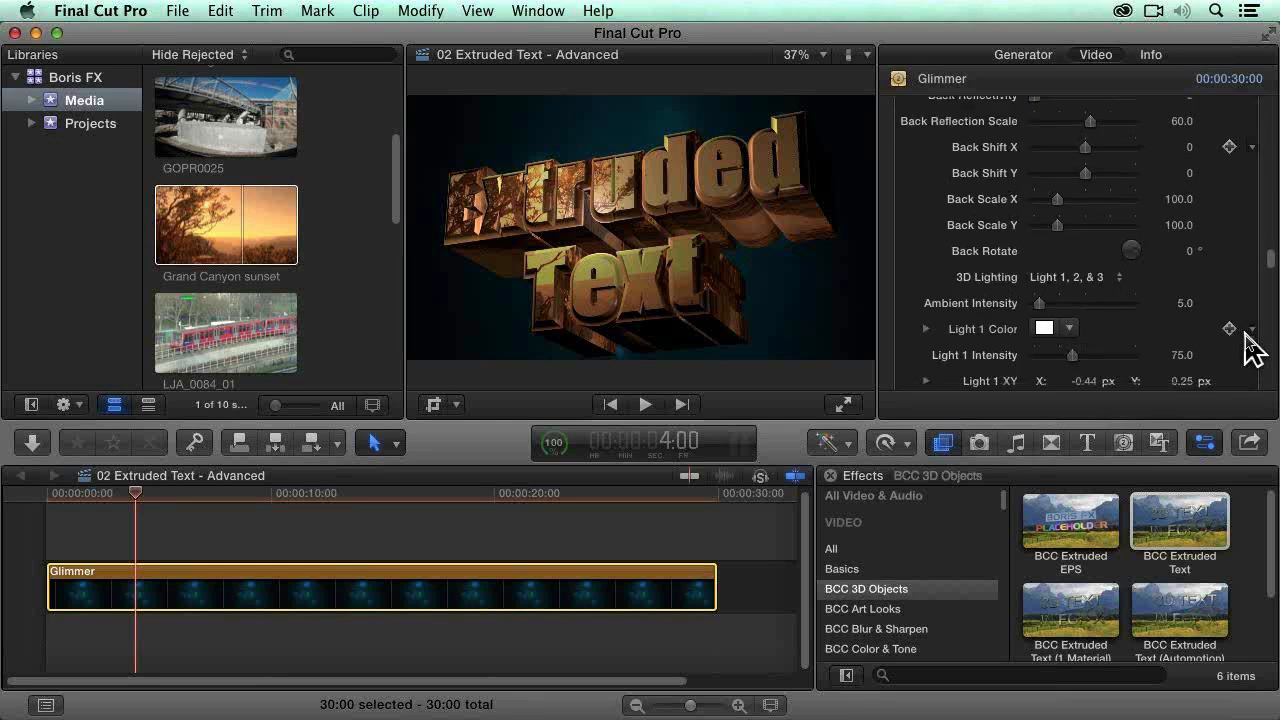
pyautogui.moveTo(1039, 193); pyautogui.dragTo(1102, 196)
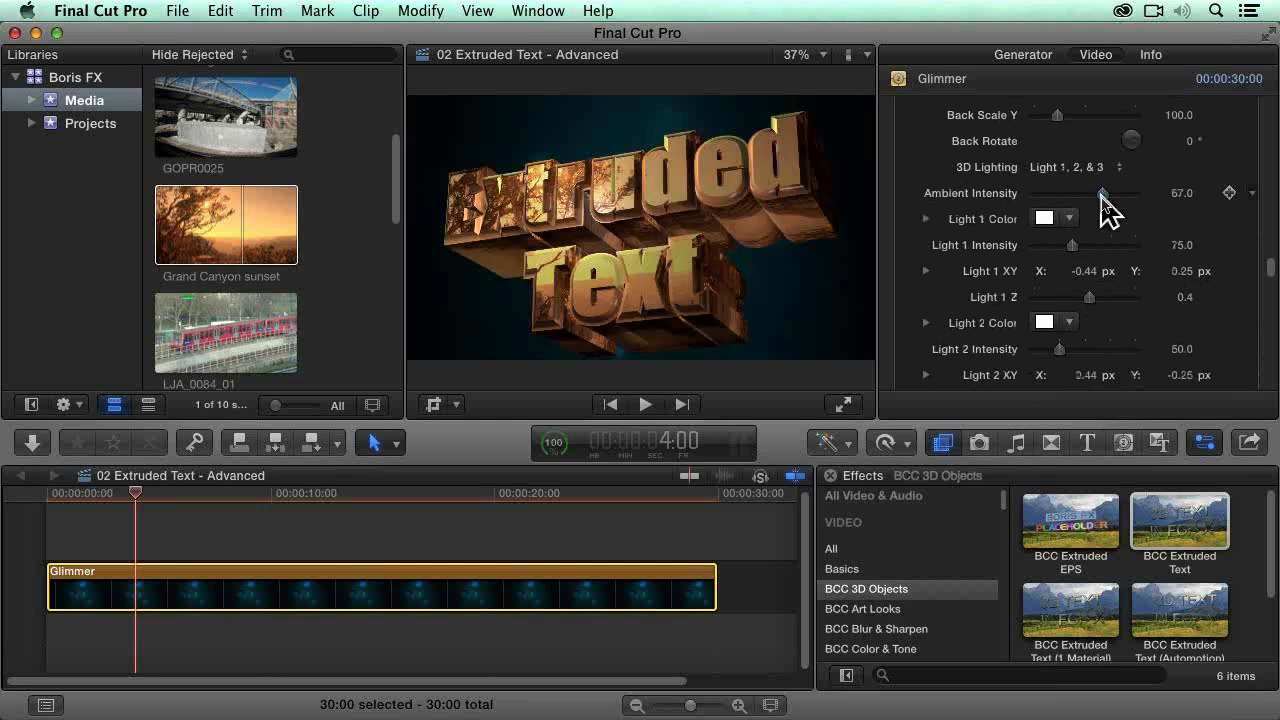
pyautogui.moveTo(1052, 196); pyautogui.dragTo(1039, 195)
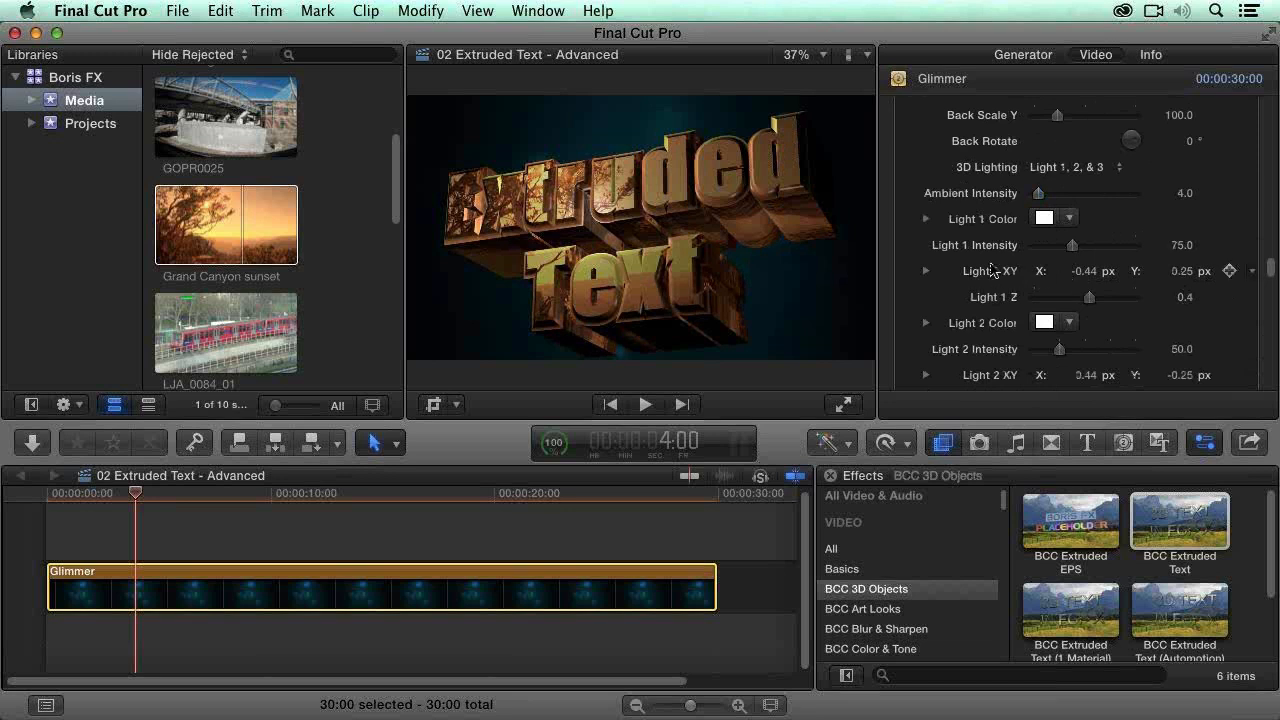
# Step: Rebalance the text's 3D lighting by setting Light 1 Intensity to 40, Light 2 Intensity to 122 and Light 3 Intensity to 70
pyautogui.moveTo(1073, 246)
pyautogui.mouseDown()
pyautogui.moveTo(1112, 246)
pyautogui.moveTo(1054, 249)
pyautogui.mouseUp()
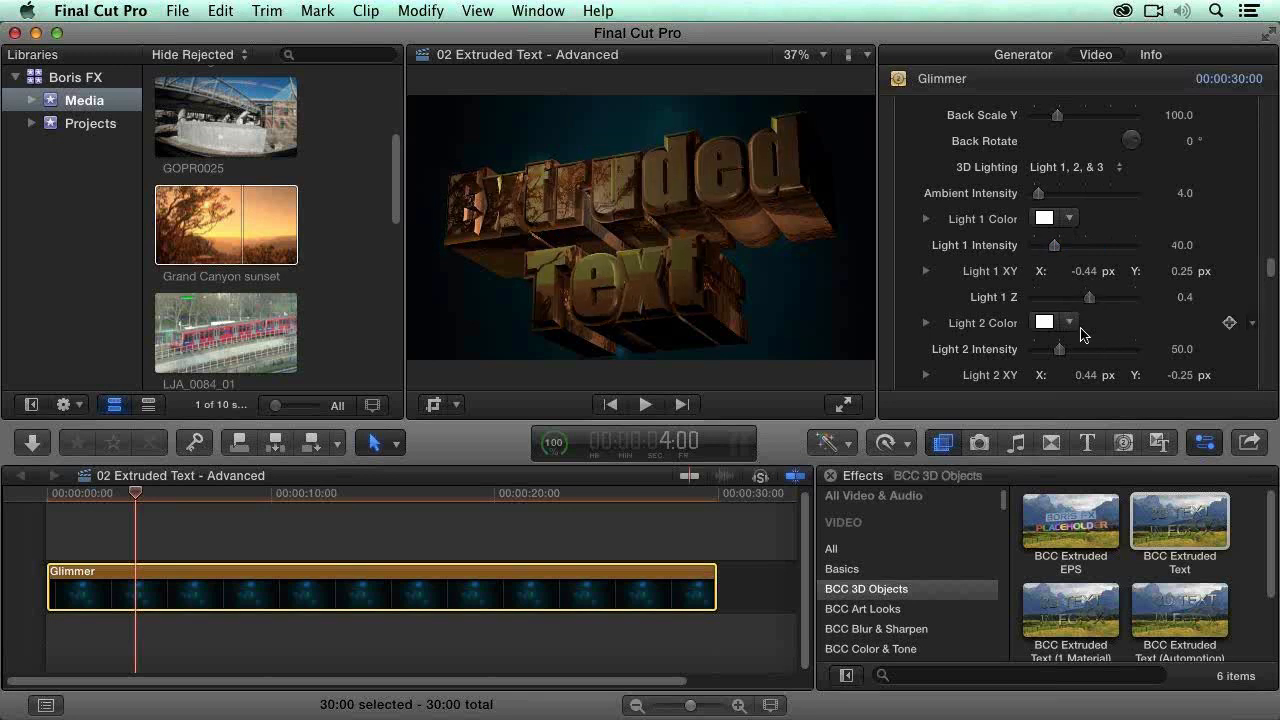
pyautogui.moveTo(1060, 350); pyautogui.dragTo(1099, 355)
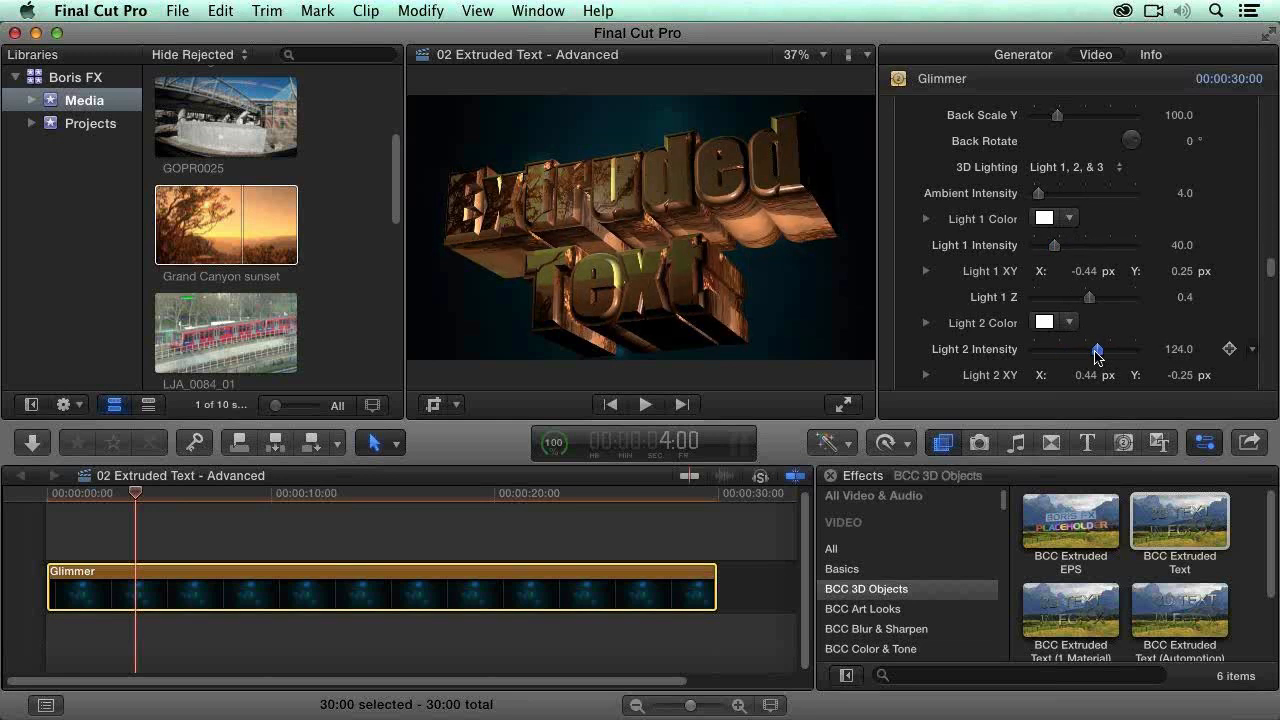
pyautogui.scroll(-3, 1269, 337)
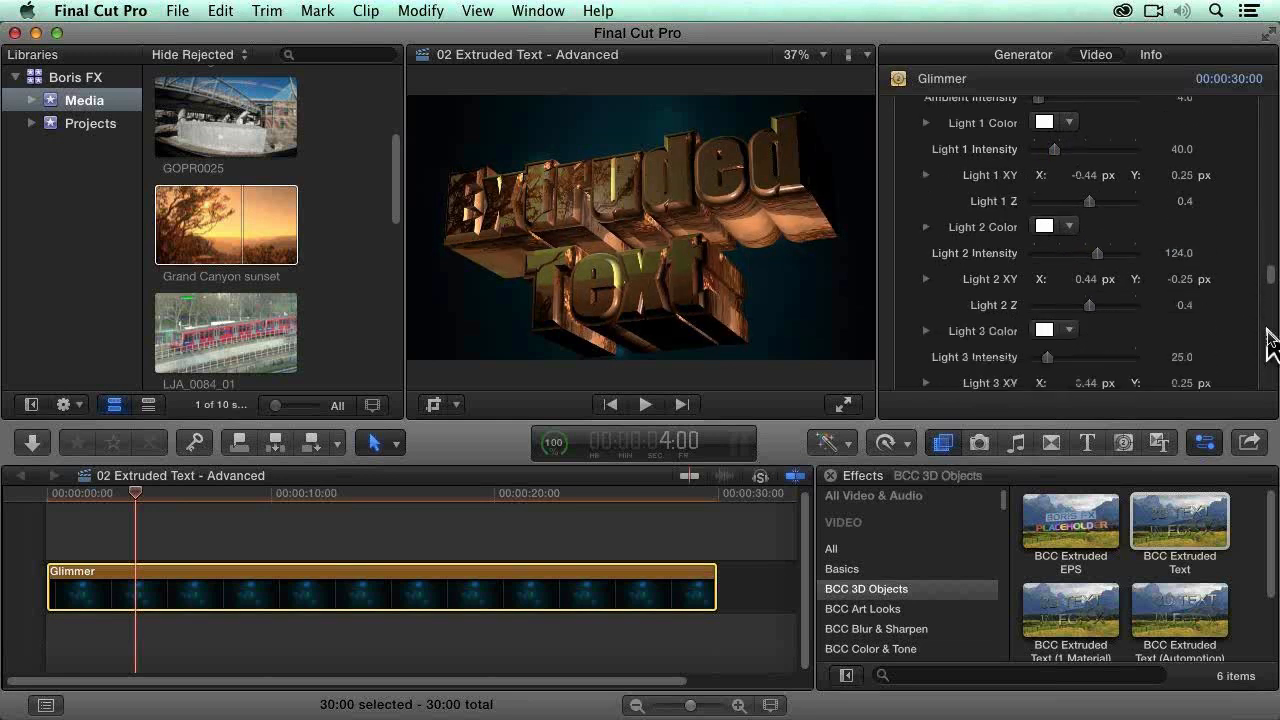
pyautogui.click(1056, 253)
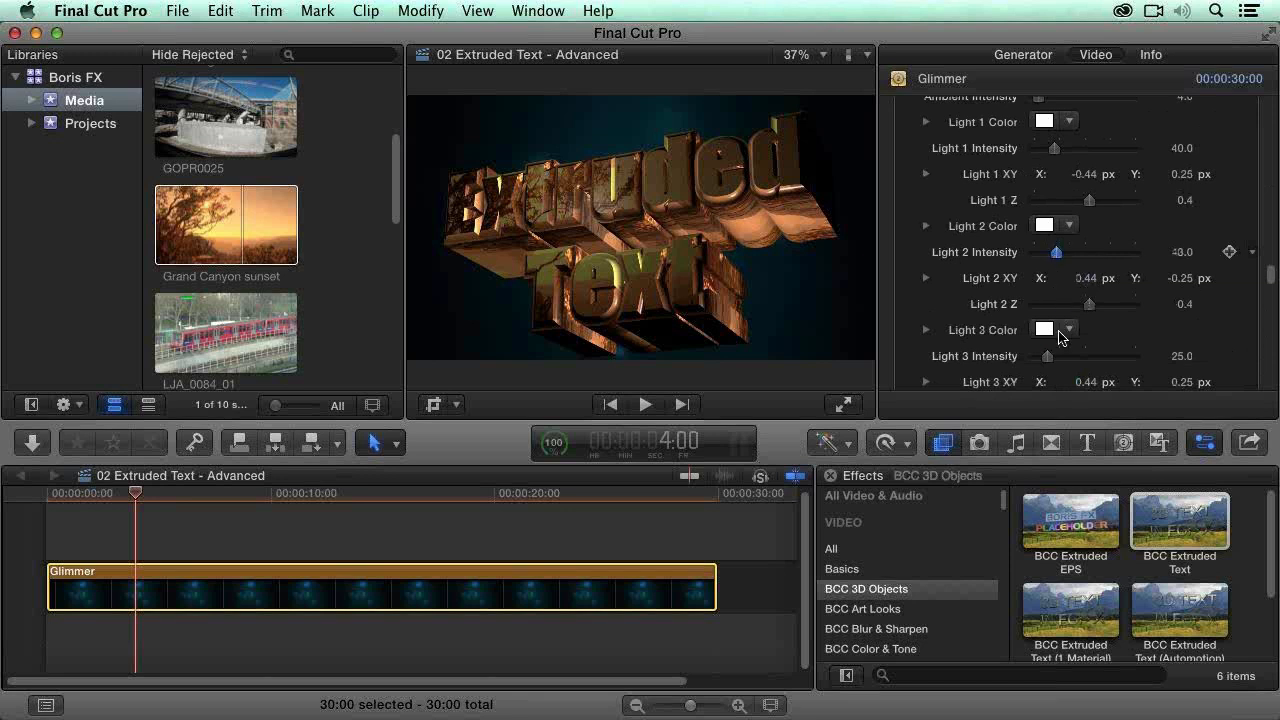
pyautogui.moveTo(1048, 357); pyautogui.dragTo(1108, 360)
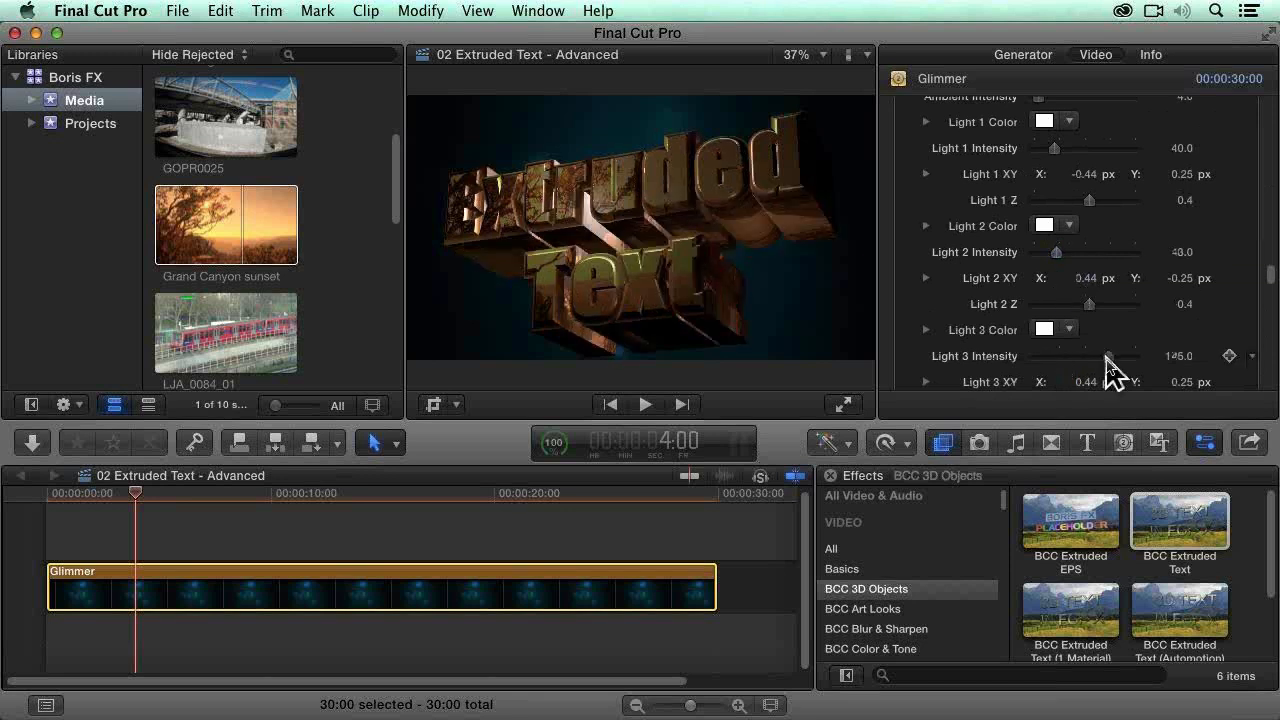
pyautogui.click(1096, 252)
pyautogui.moveTo(1078, 357)
pyautogui.mouseDown()
pyautogui.moveTo(1057, 357)
pyautogui.moveTo(1069, 360)
pyautogui.mouseUp()
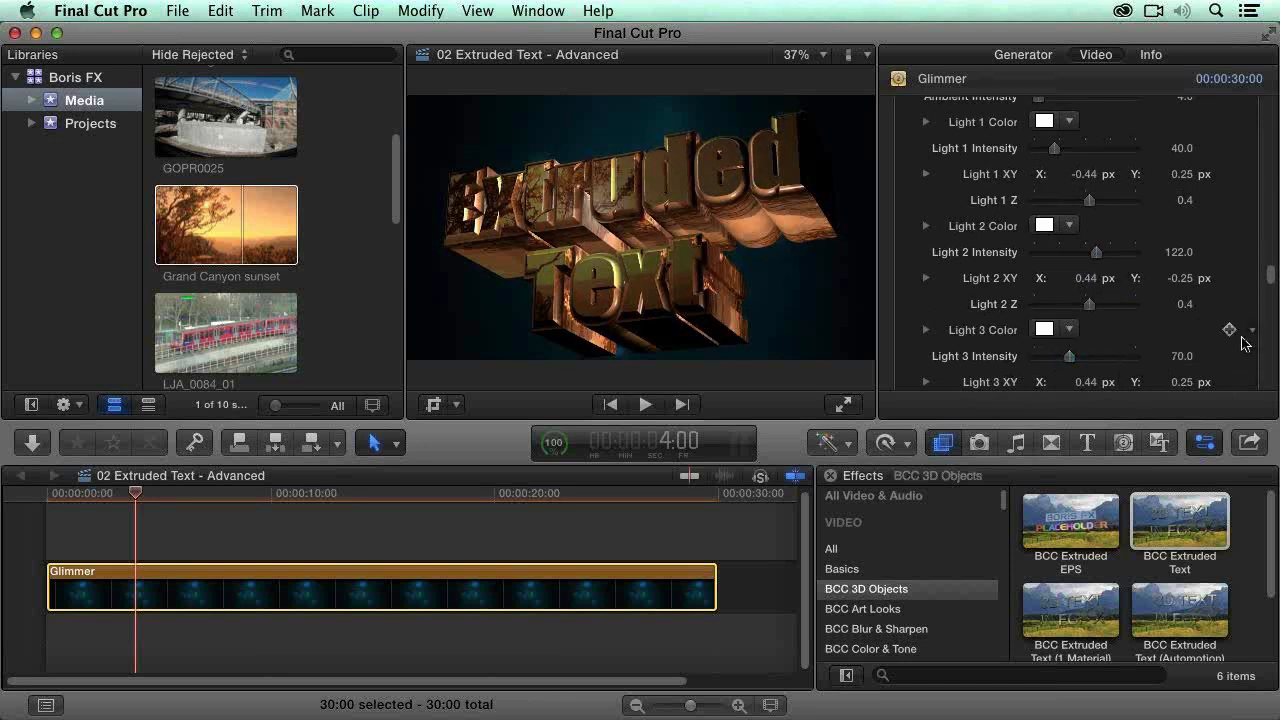
# Step: Look through the effect's jitter, motion blur and 3D ripple settings
pyautogui.scroll(-3, 1245, 350)
pyautogui.scroll(-4, 1245, 350)
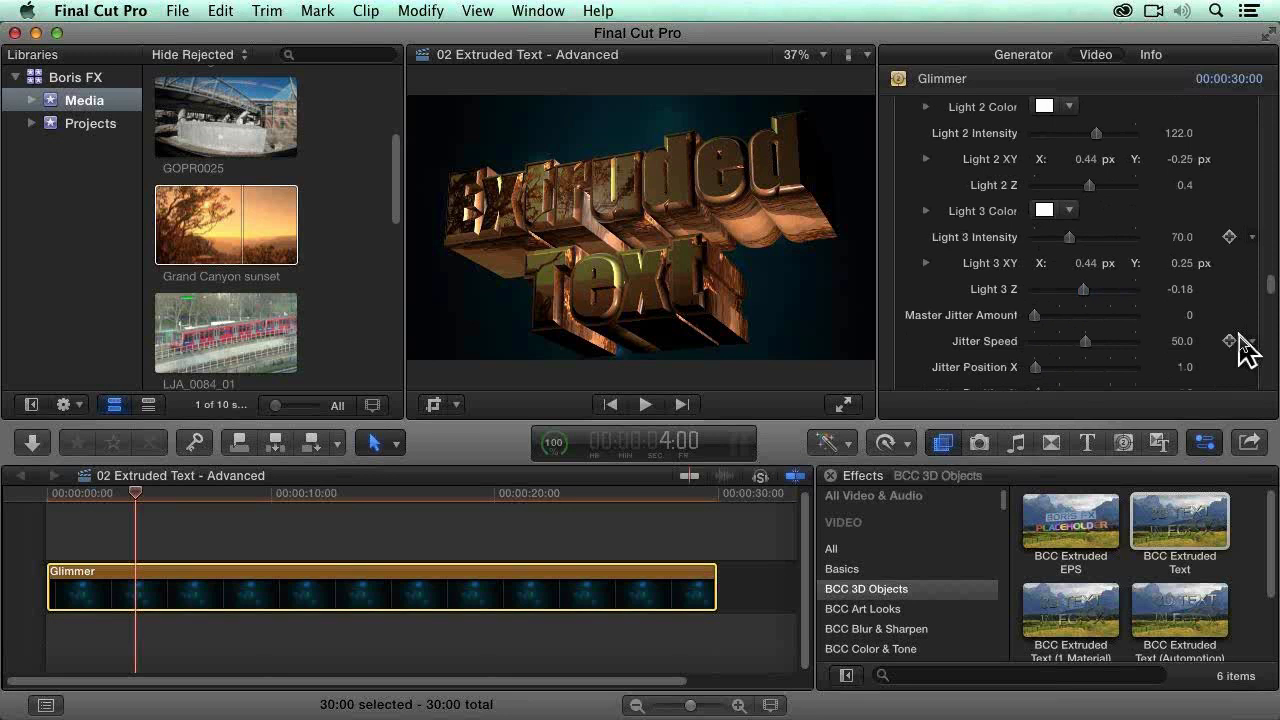
pyautogui.scroll(-1, 1235, 325)
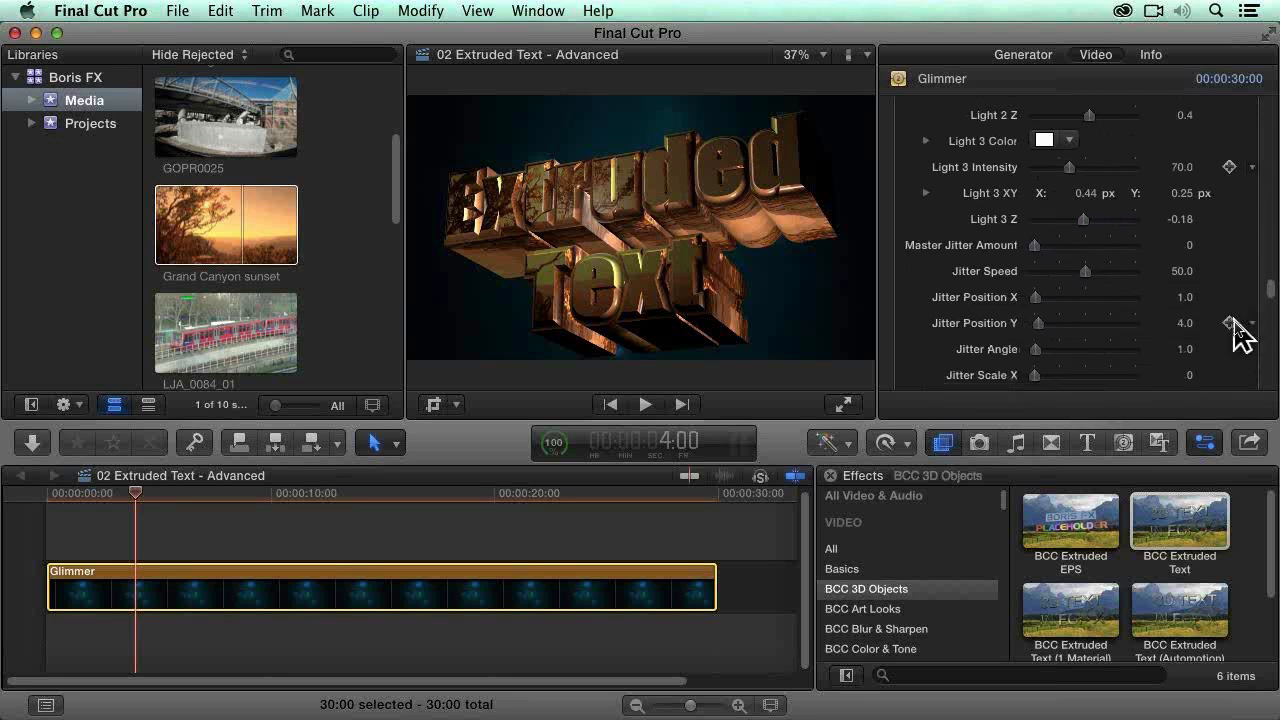
pyautogui.scroll(-3, 1243, 348)
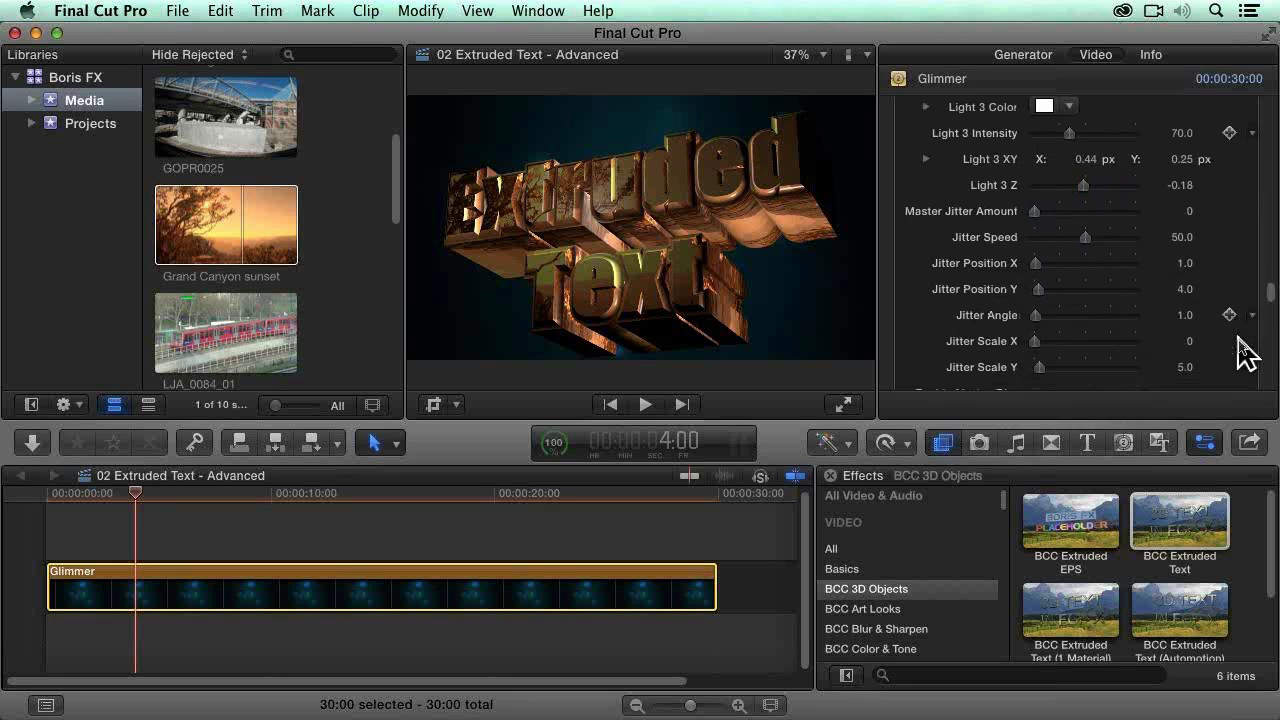
pyautogui.scroll(-1, 1245, 350)
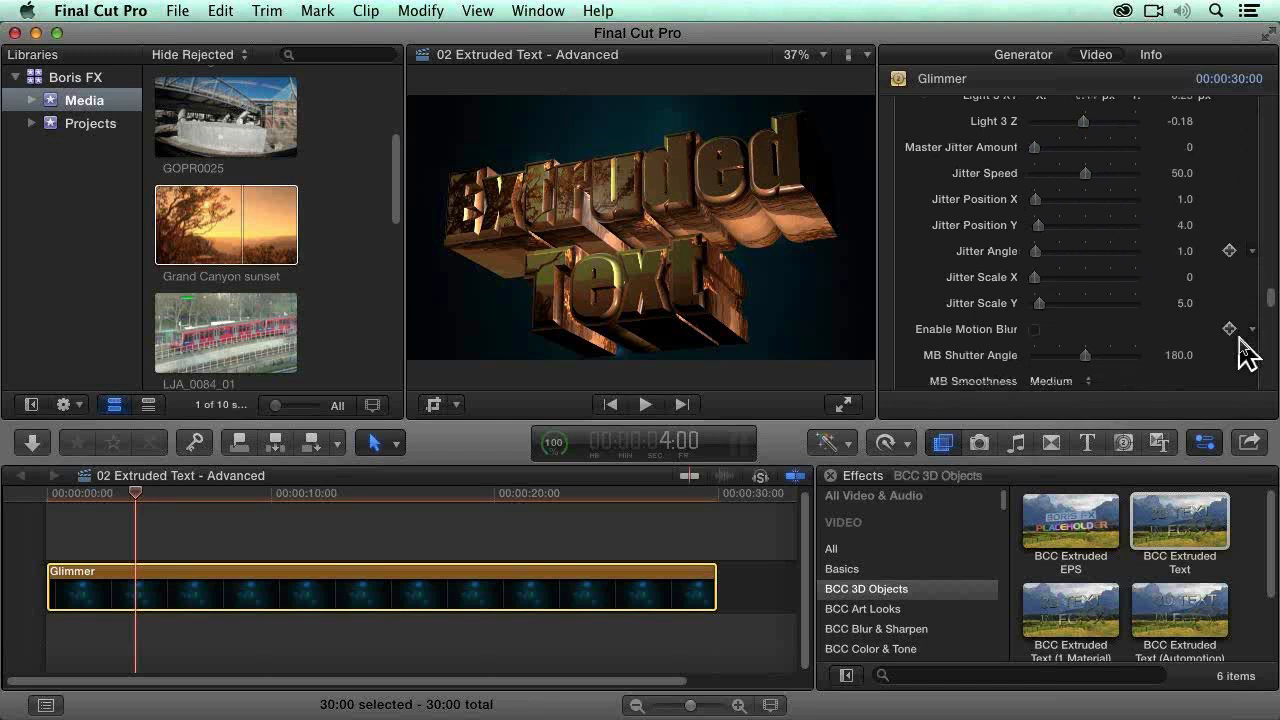
pyautogui.scroll(-1, 1247, 352)
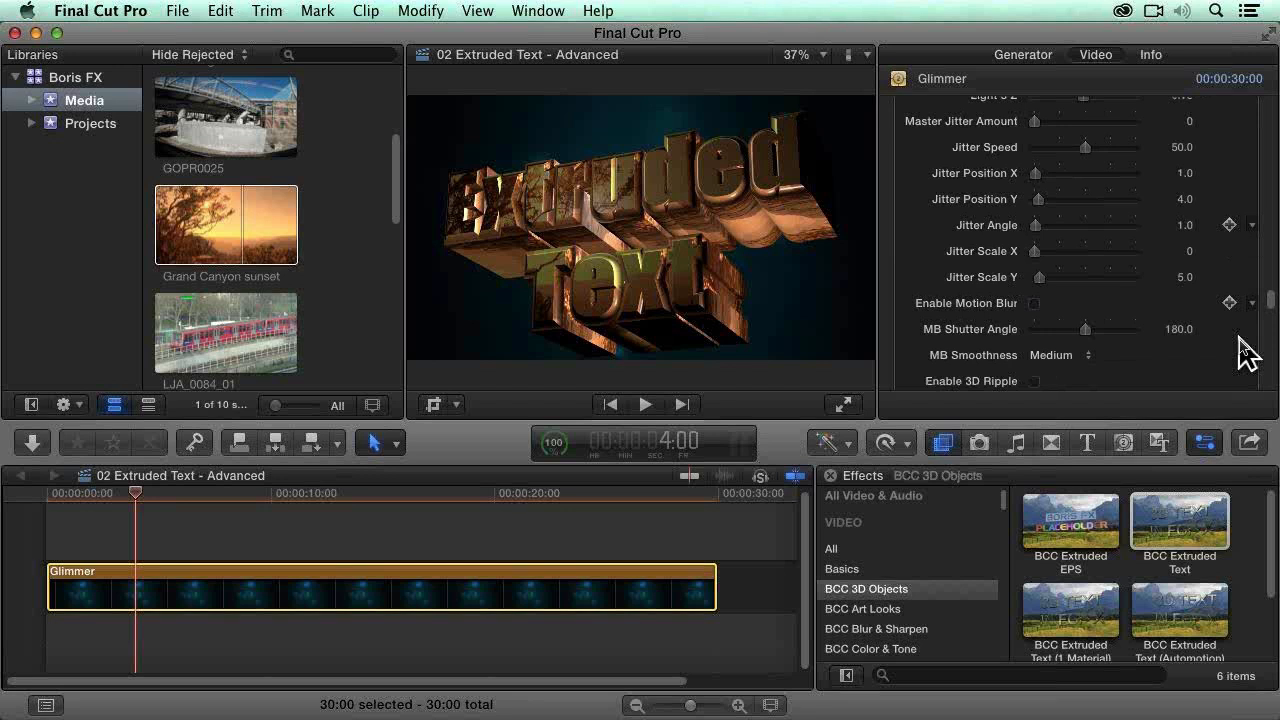
pyautogui.scroll(-3, 1247, 350)
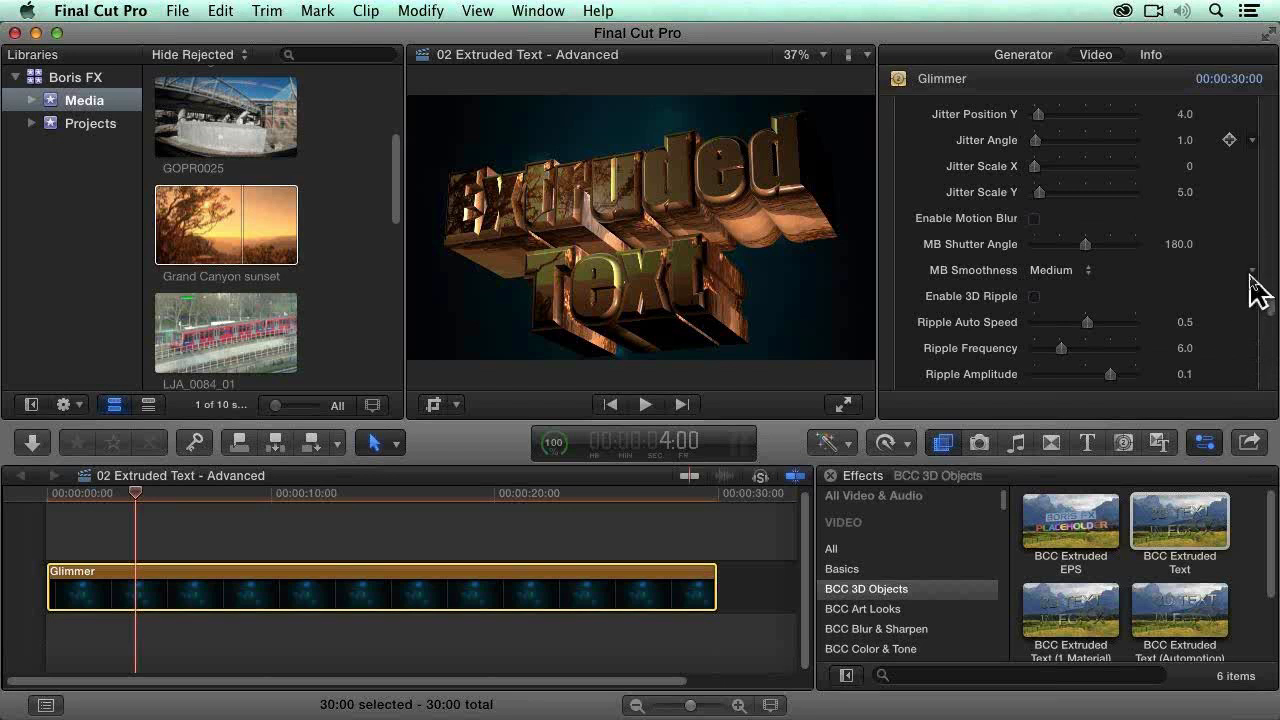
pyautogui.scroll(-2, 1272, 345)
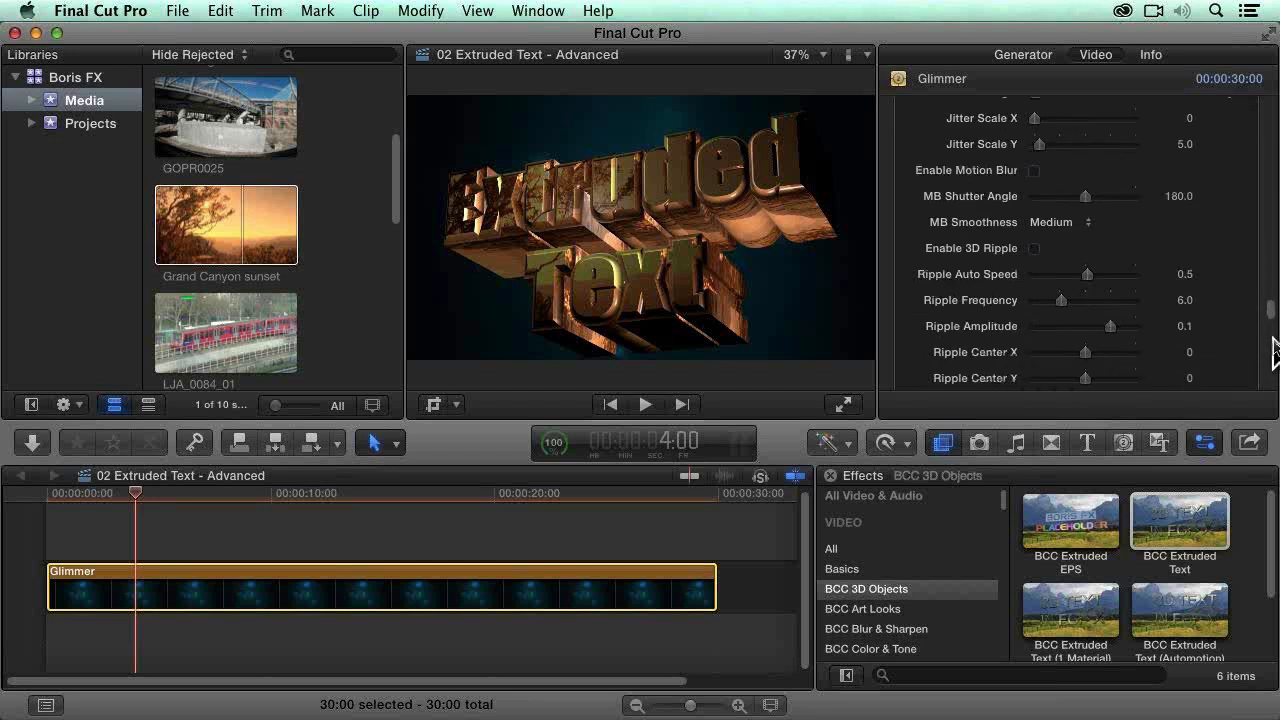
# Step: Try the 3D Ripple on the text, preview it at several points along the timeline, and turn it off
pyautogui.click(1032, 232)
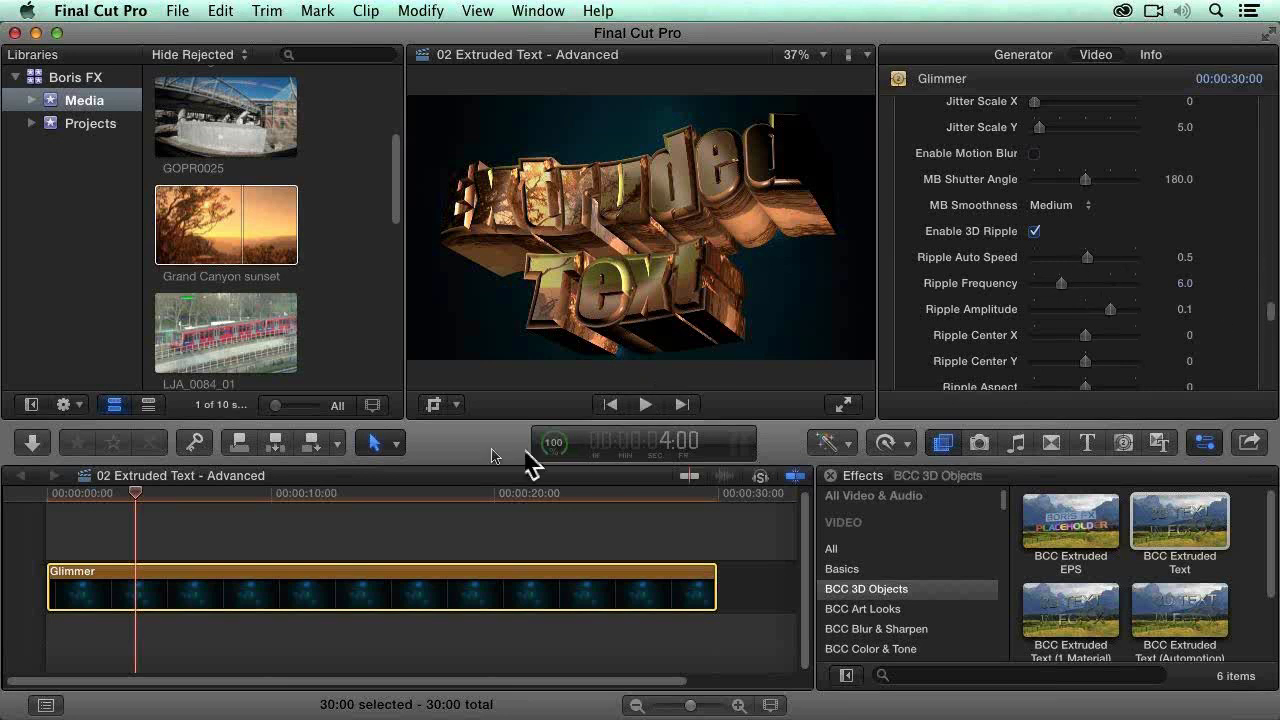
pyautogui.click(246, 495)
pyautogui.moveTo(323, 491); pyautogui.dragTo(621, 491)
pyautogui.moveTo(515, 492); pyautogui.dragTo(400, 490)
pyautogui.click(1034, 231)
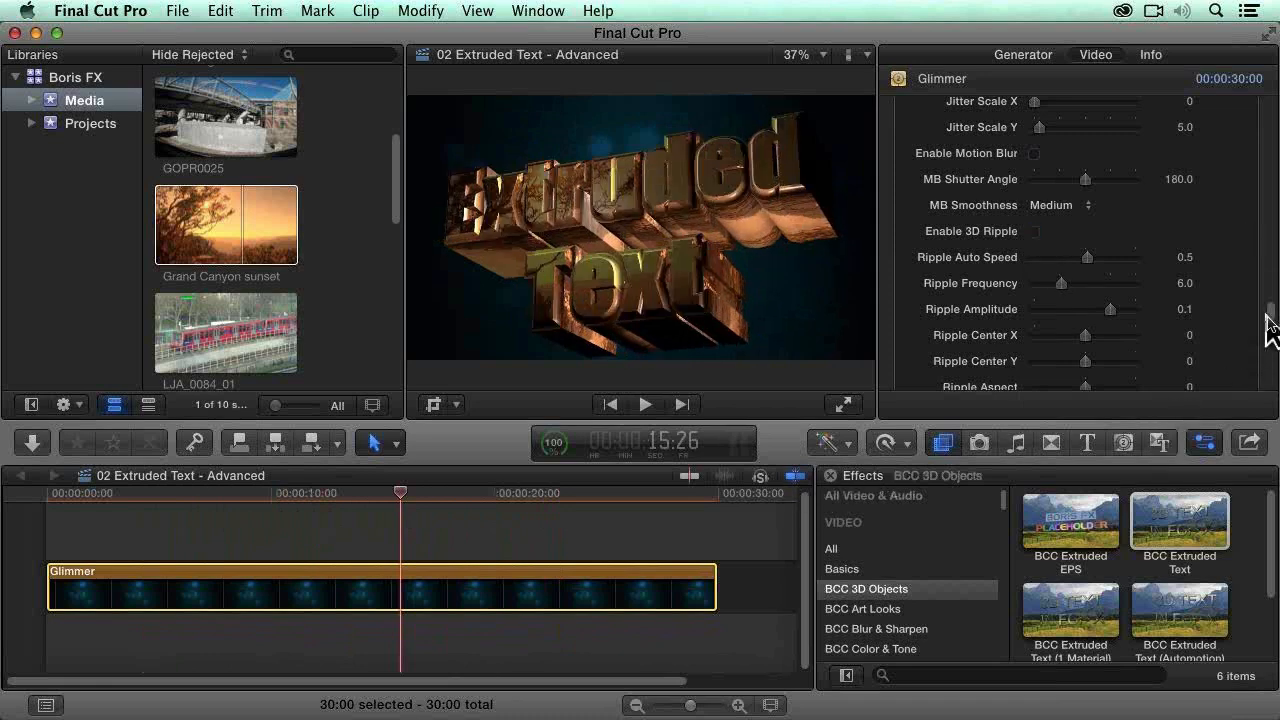
# Step: Look over the drop shadow settings and return to the effect's main position settings
pyautogui.scroll(-10, 1276, 350)
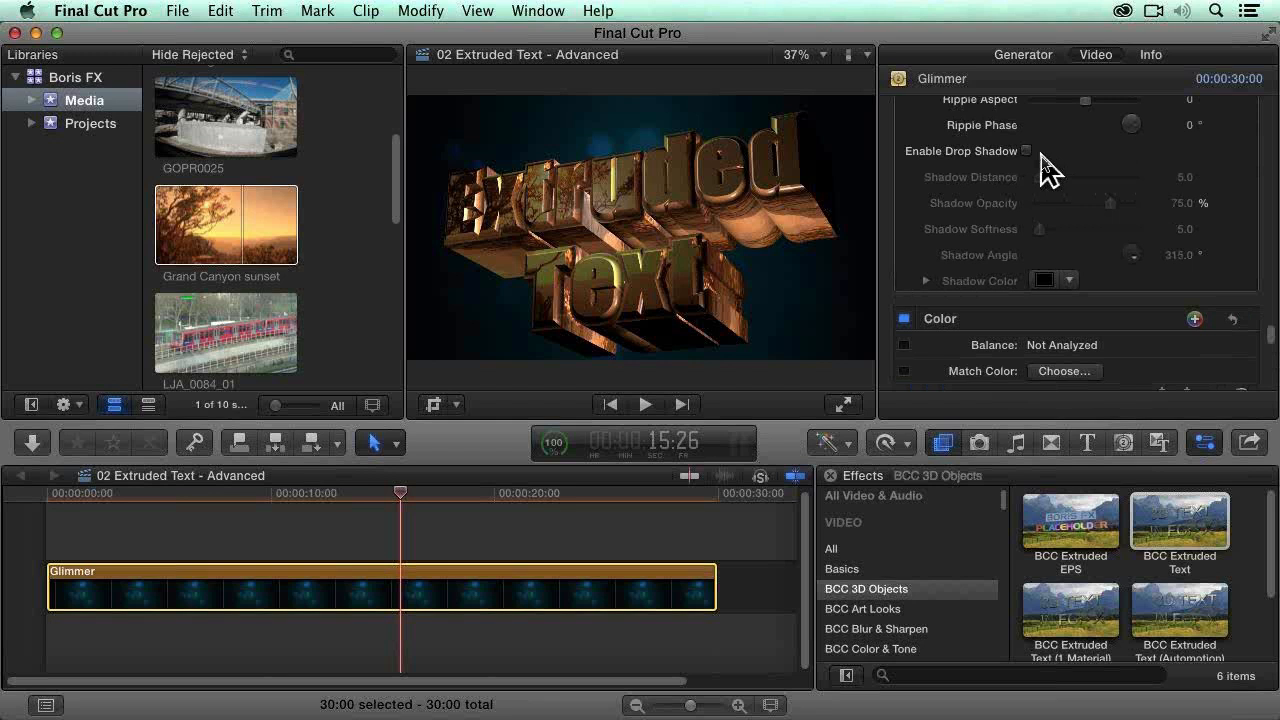
pyautogui.moveTo(1270, 345); pyautogui.dragTo(1275, 112)
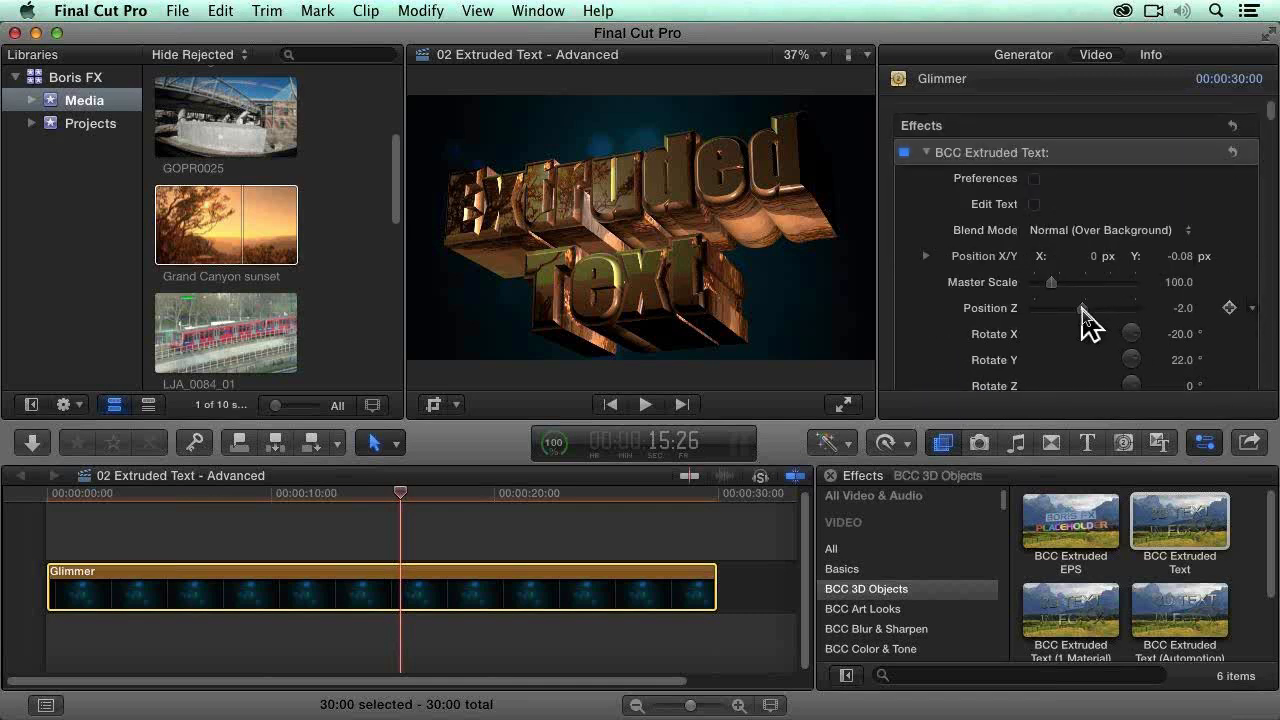
pyautogui.moveTo(1081, 311); pyautogui.dragTo(1082, 311)
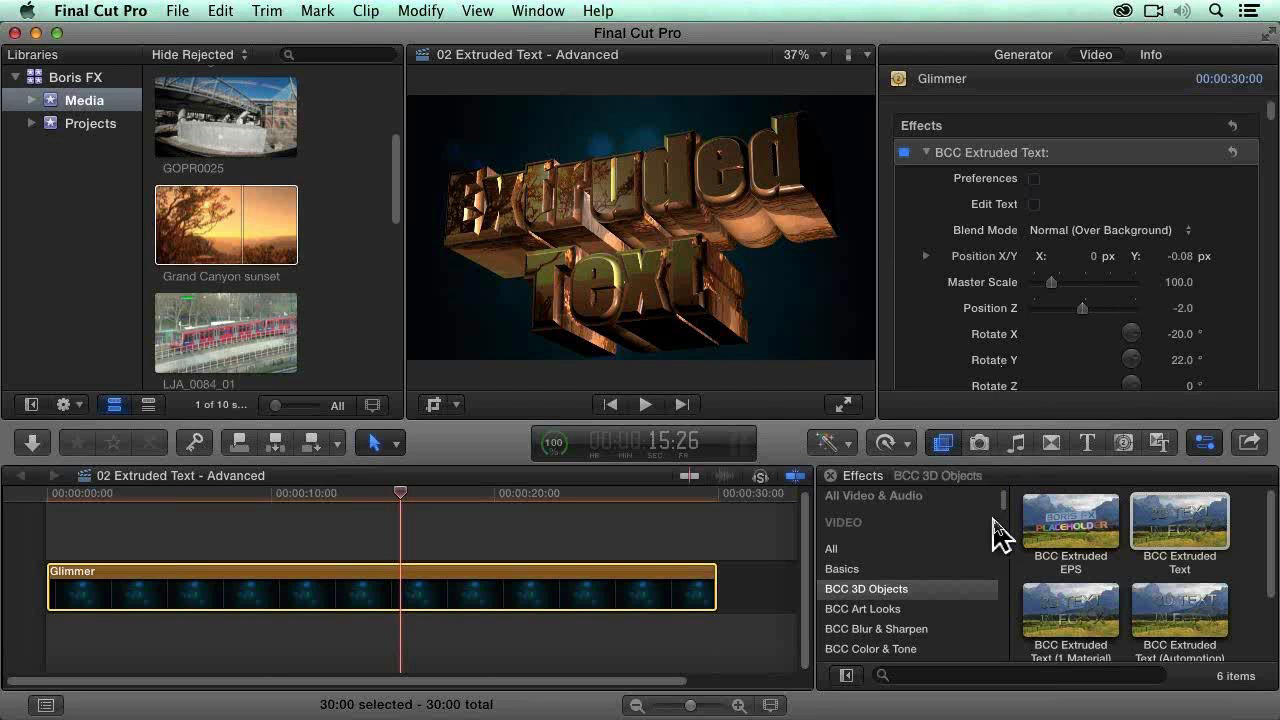
# Step: Open the 02a Extruded EPS project from the Projects event
pyautogui.click(99, 134)
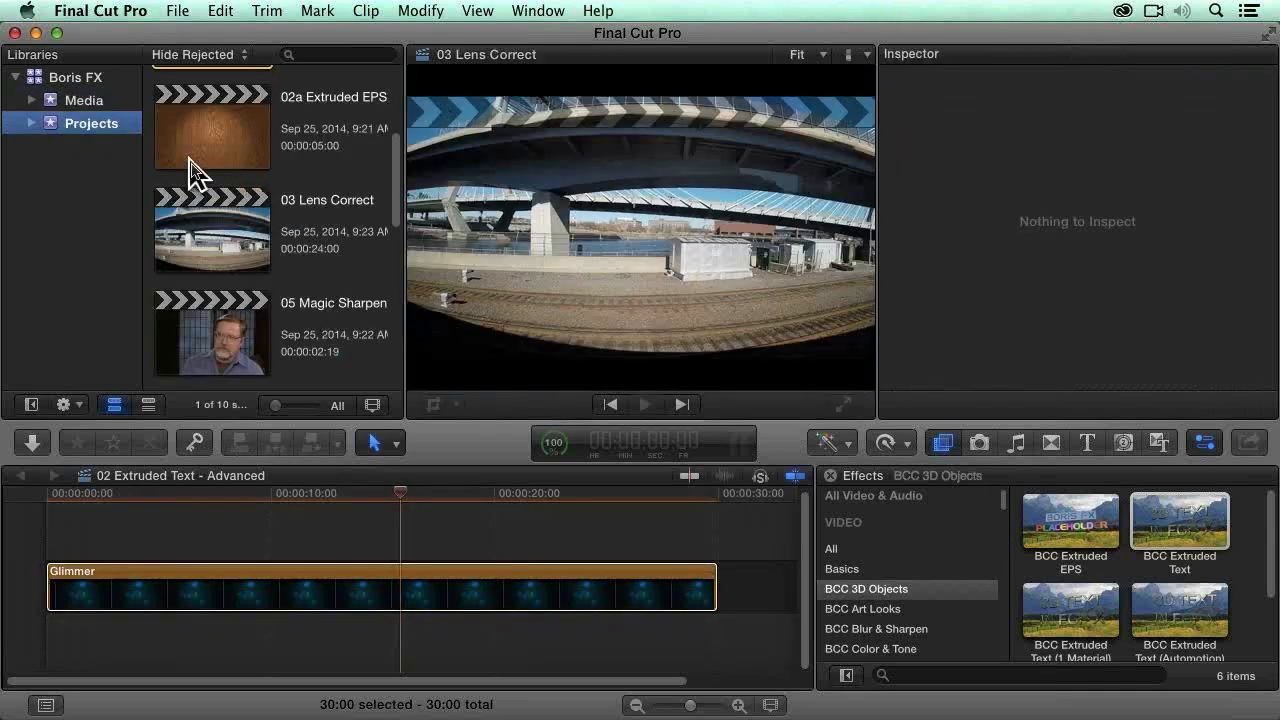
pyautogui.scroll(4, 263, 214)
pyautogui.click(225, 152)
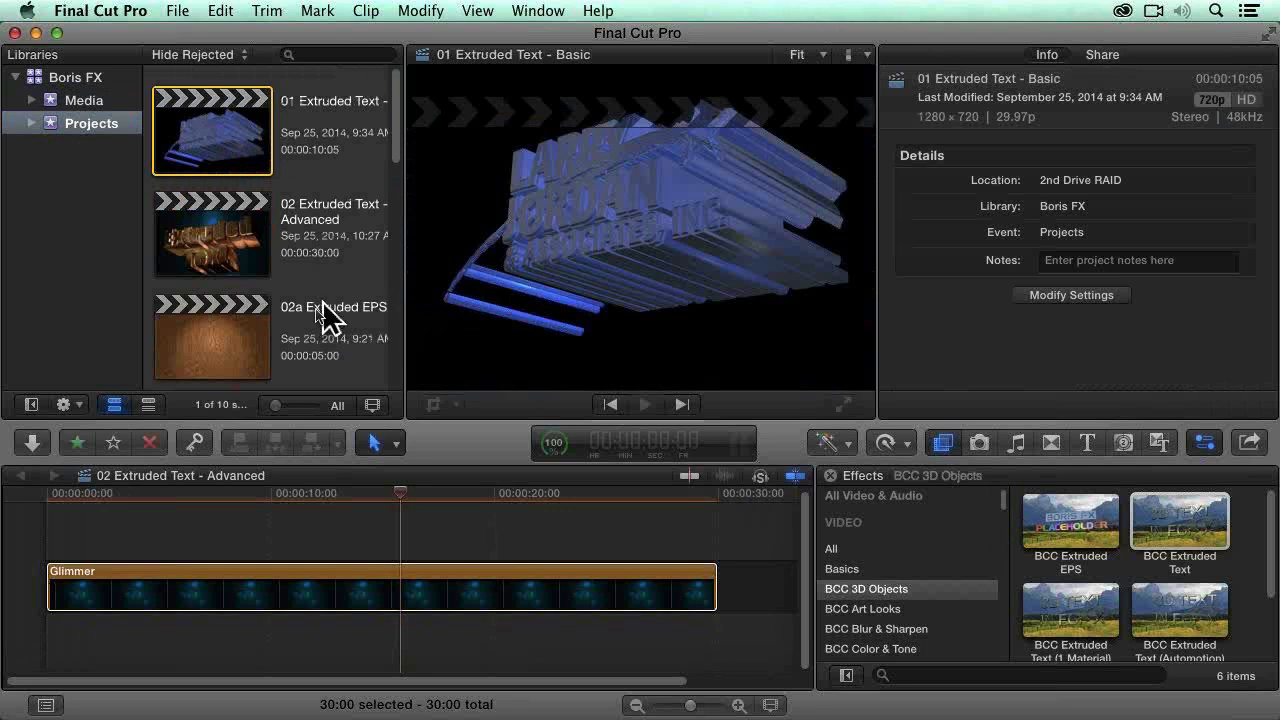
pyautogui.click(221, 340)
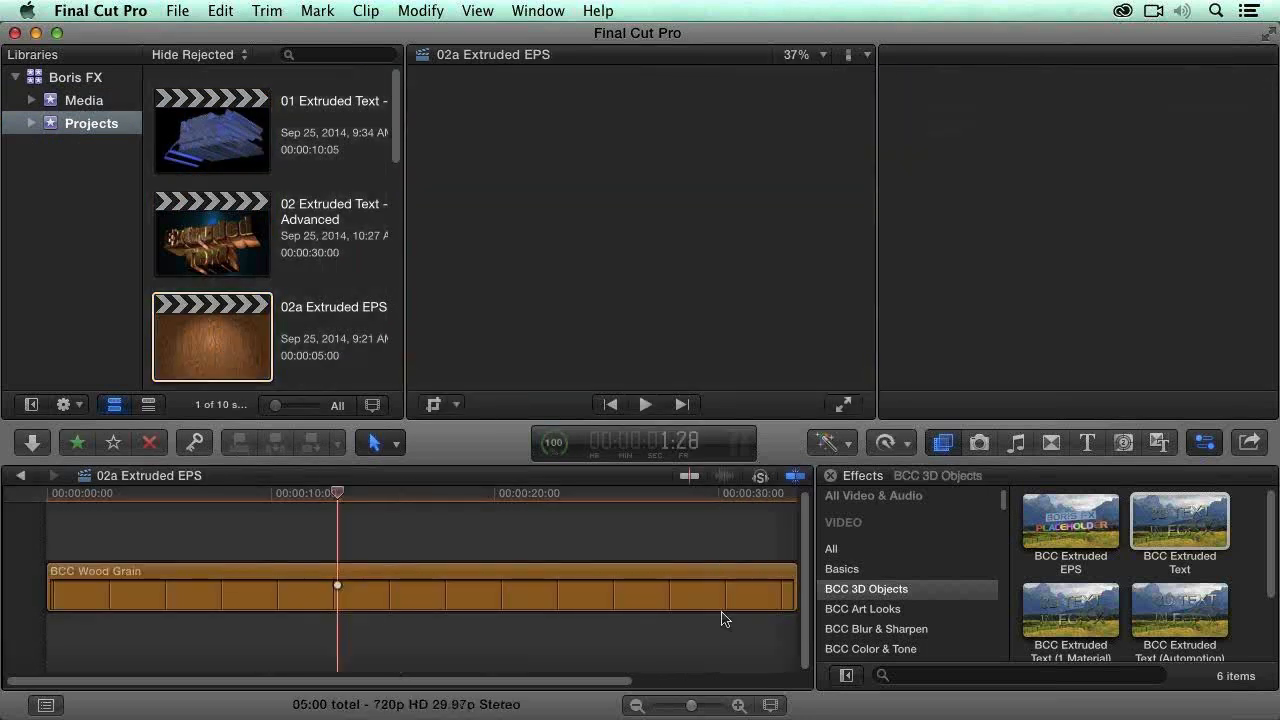
# Step: Apply the BCC Extruded EPS effect to the BCC Wood Grain clip and load LJA LOGO 2C.eps as its external file
pyautogui.click(641, 598)
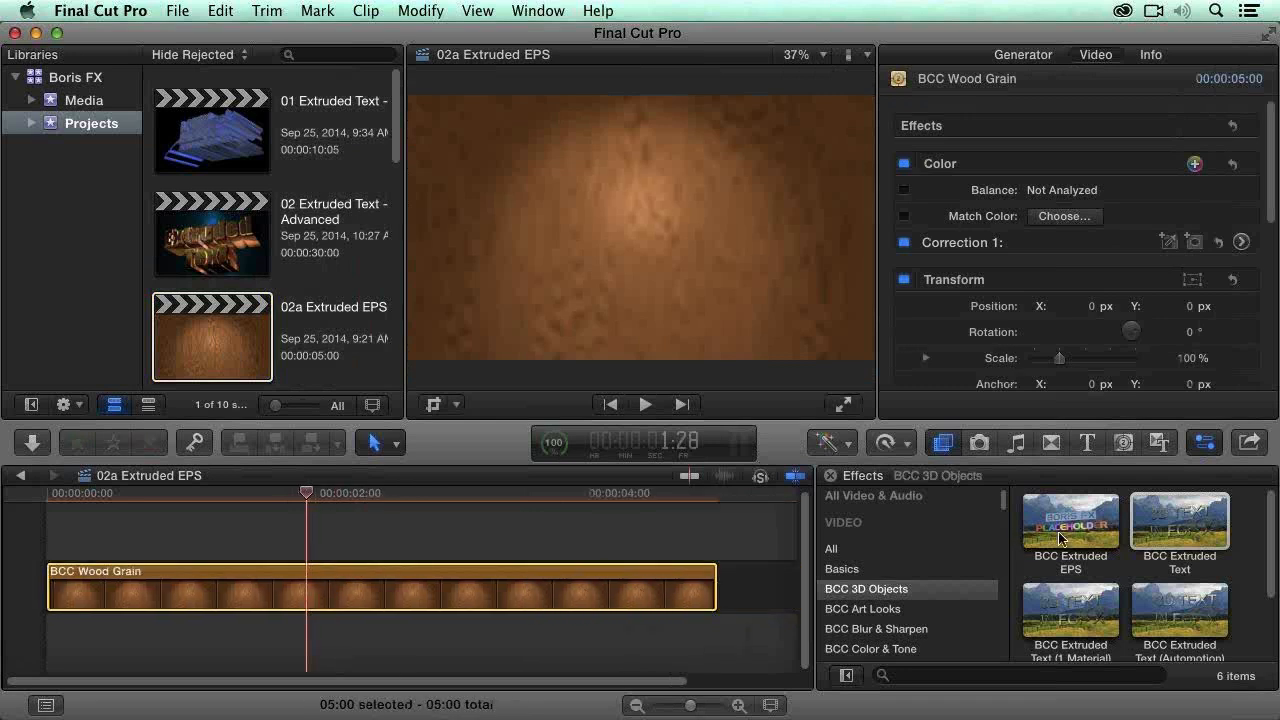
pyautogui.moveTo(1062, 520); pyautogui.dragTo(479, 581)
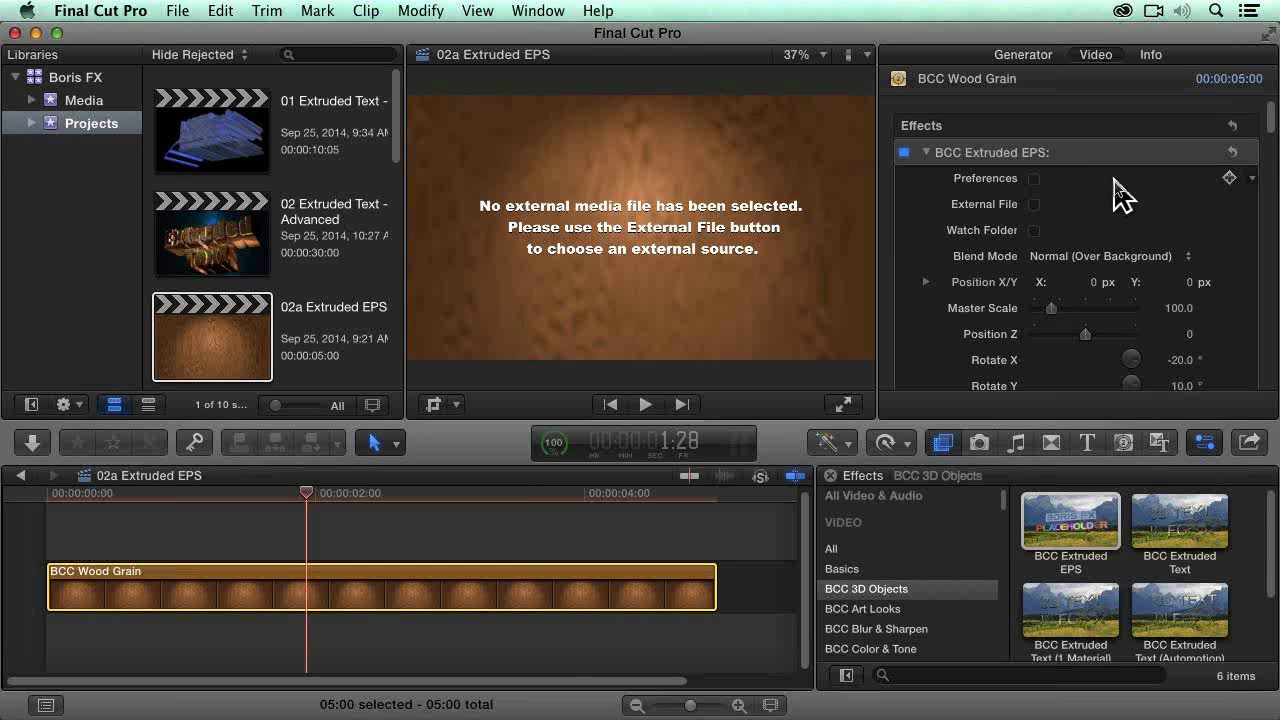
pyautogui.click(1034, 204)
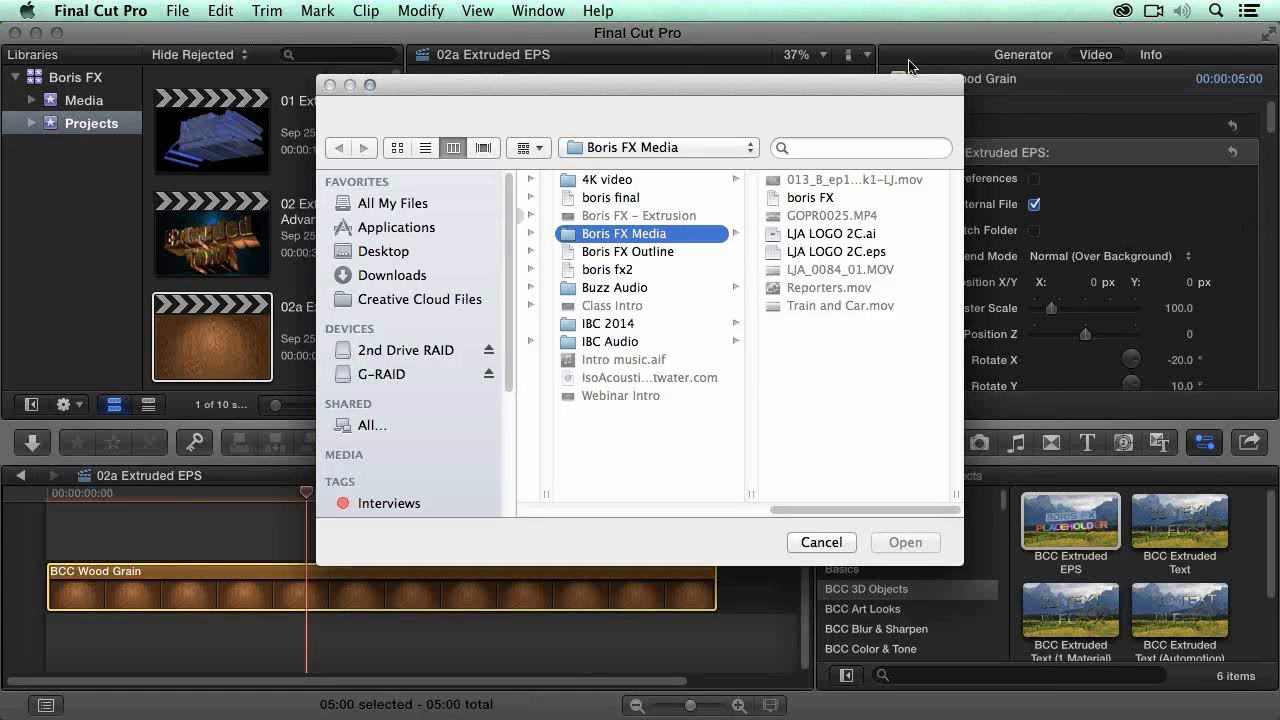
pyautogui.moveTo(909, 86); pyautogui.dragTo(862, 85)
pyautogui.click(848, 253)
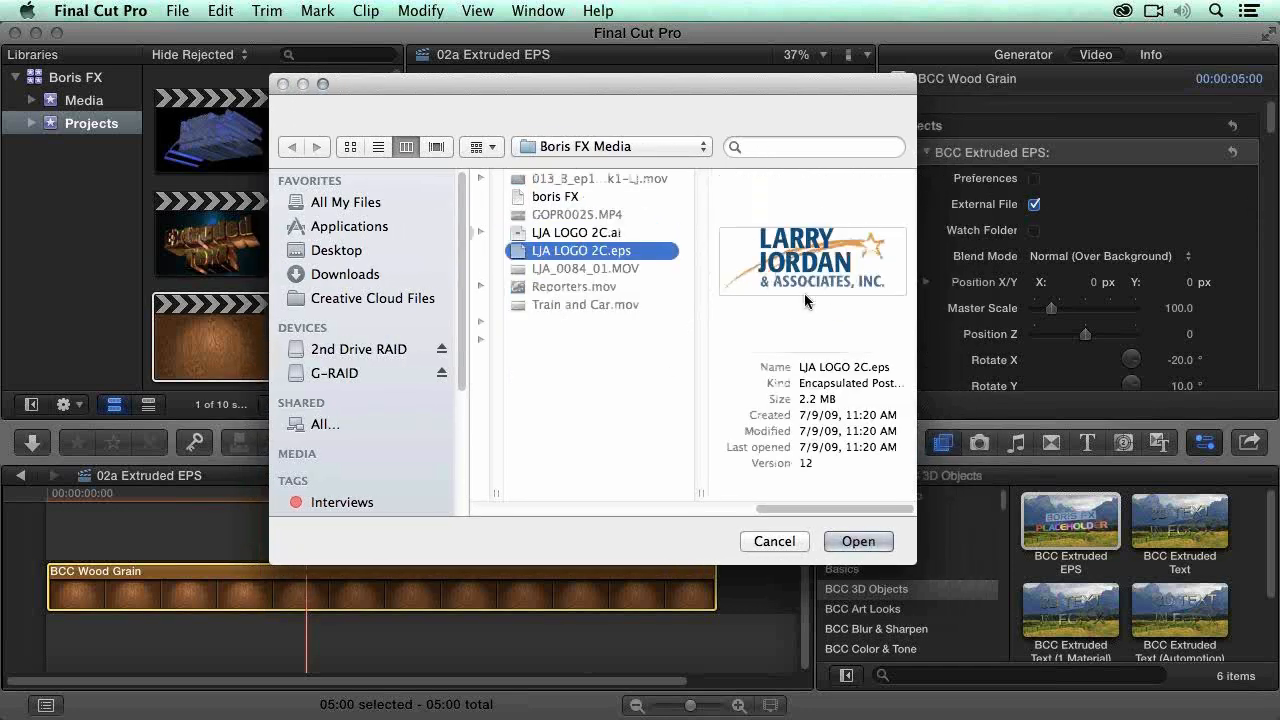
pyautogui.click(856, 542)
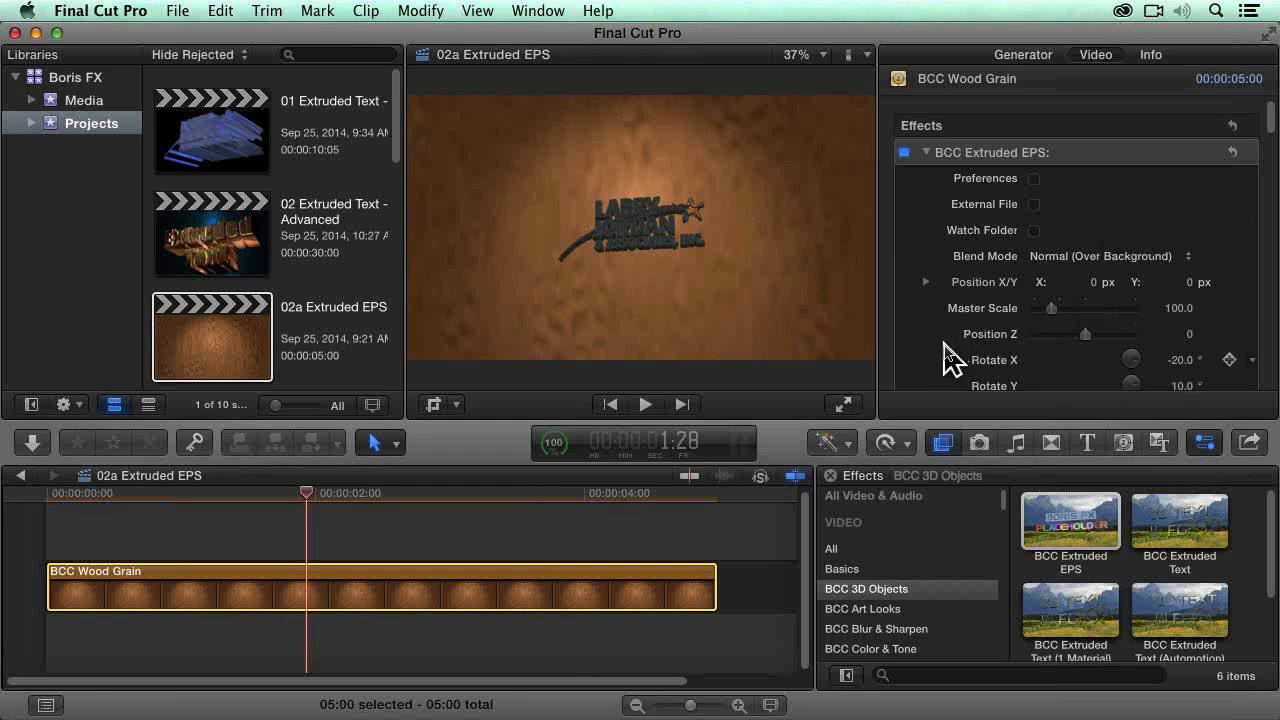
# Step: Set the extruded logo's Blend Mode to None (Transparent Background) and look over its position, rotation and scale settings
pyautogui.click(1063, 256)
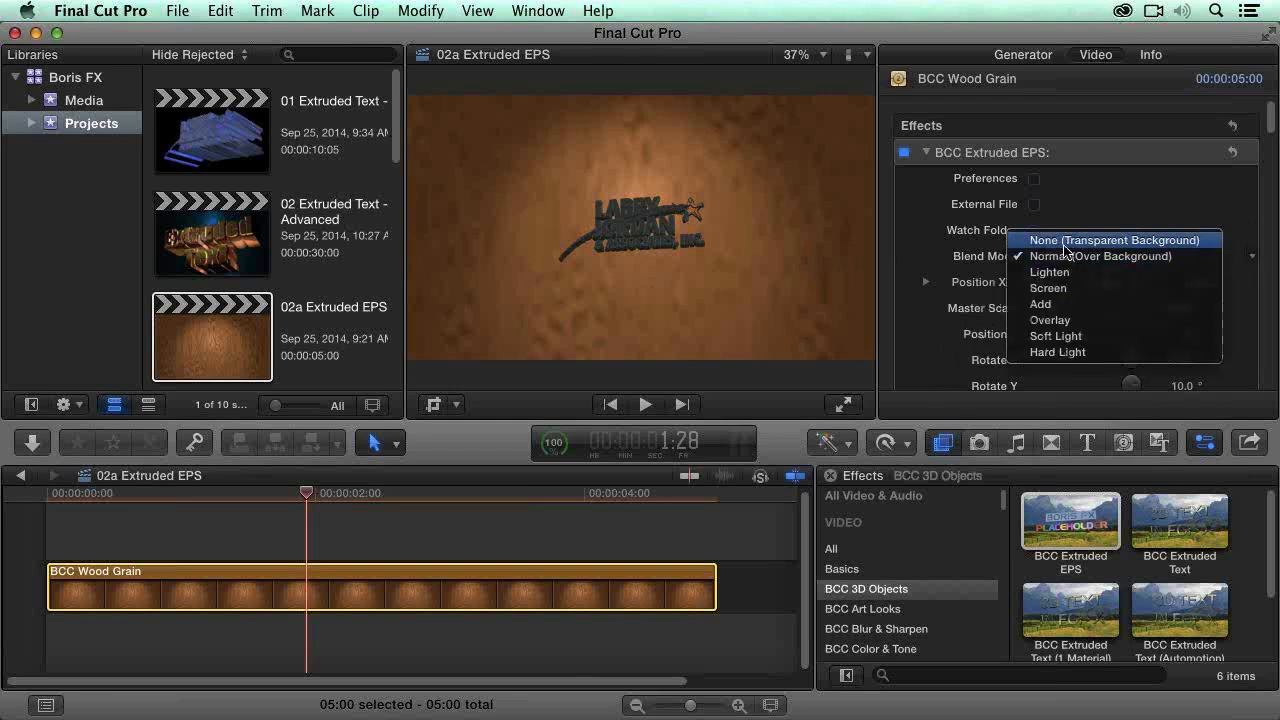
pyautogui.click(1063, 240)
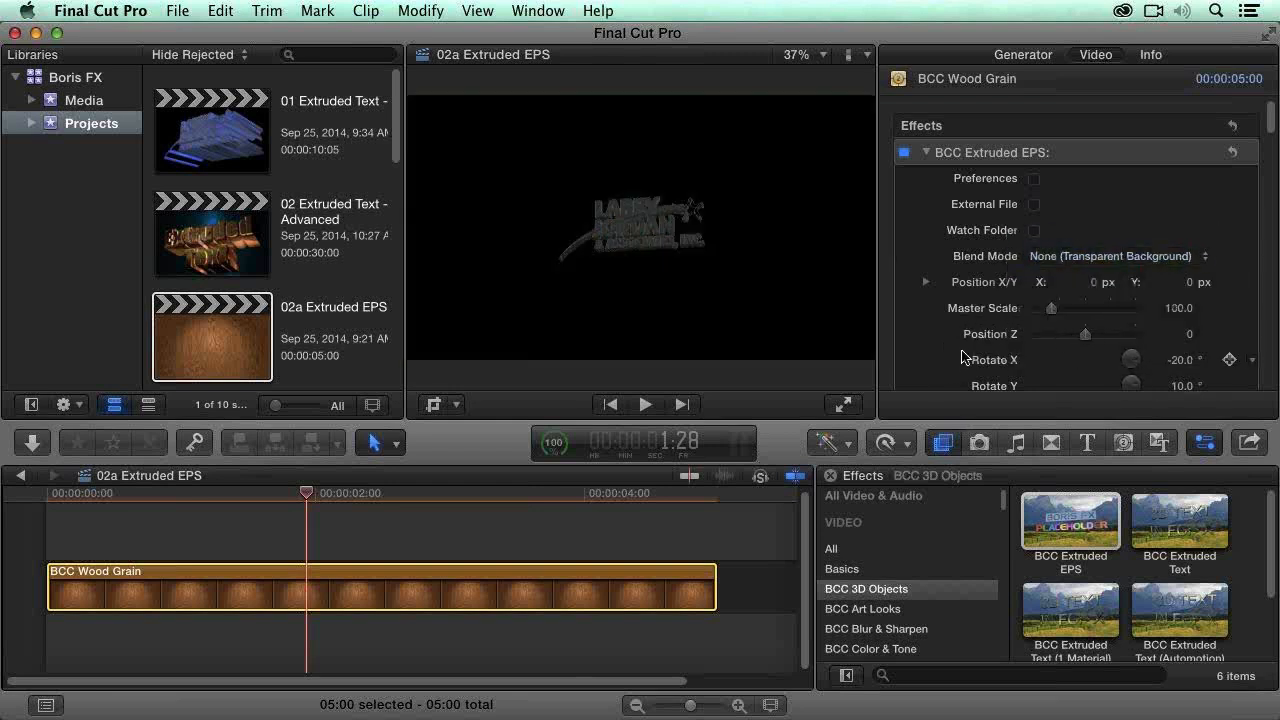
pyautogui.scroll(-2, 940, 342)
pyautogui.scroll(-5, 935, 342)
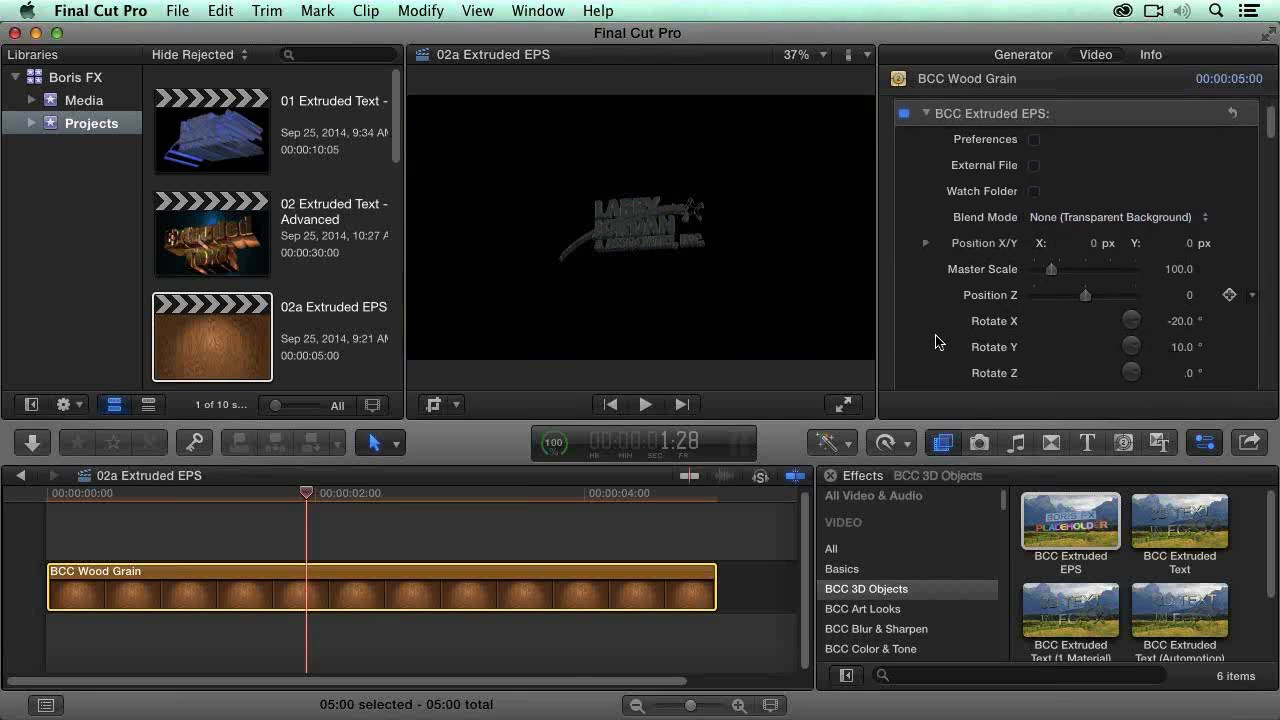
pyautogui.scroll(-1, 937, 322)
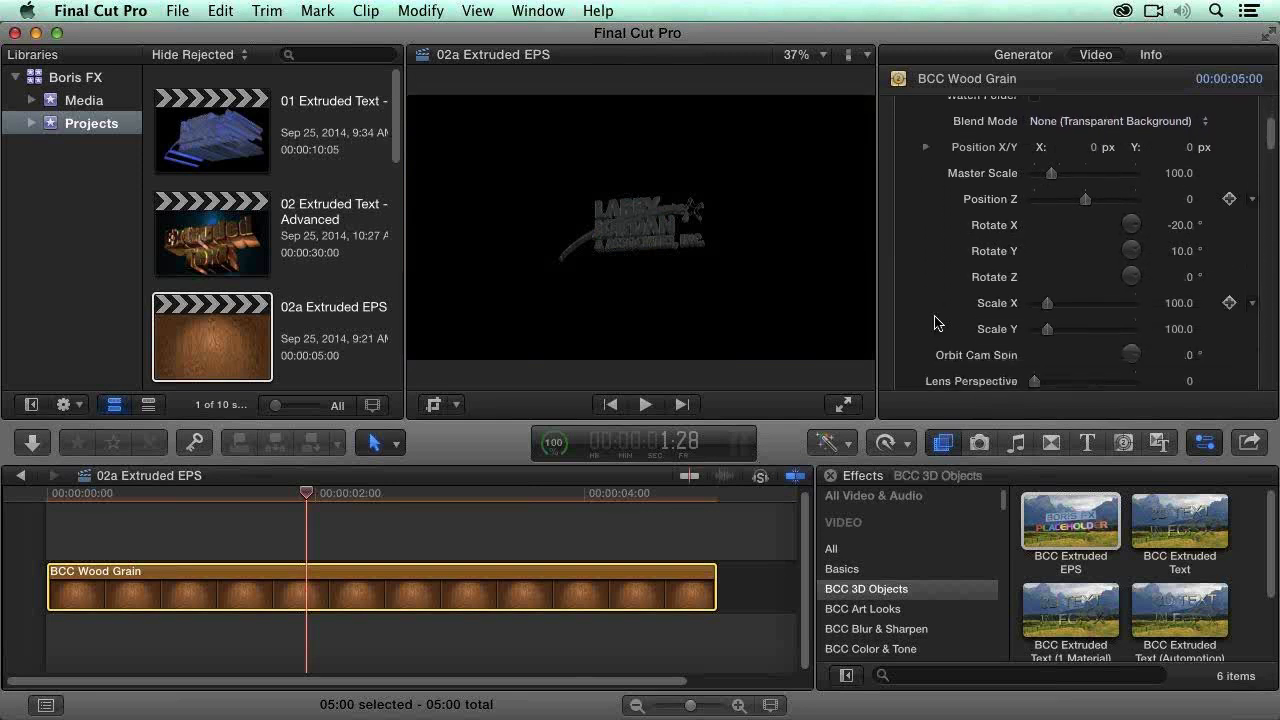
# Step: Scale the extruded logo up to a Master Scale of 255 and set Rotate Y to -13°
pyautogui.moveTo(1052, 175); pyautogui.dragTo(1081, 179)
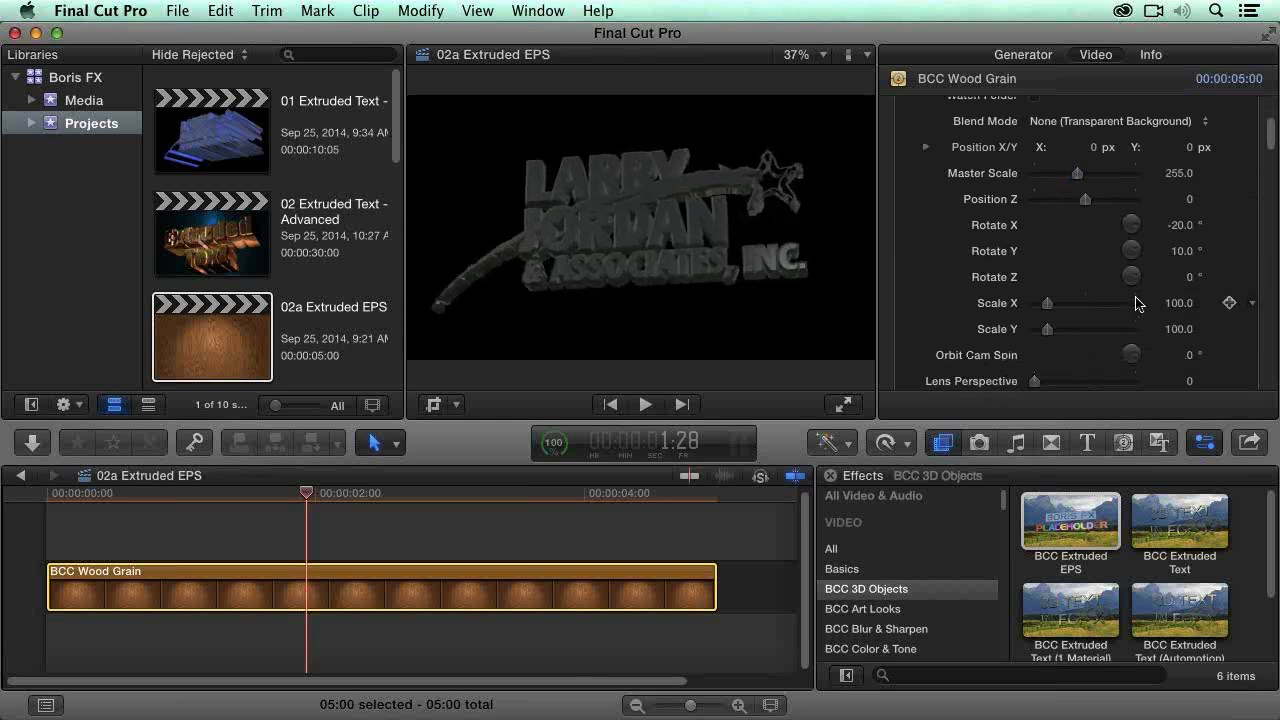
pyautogui.moveTo(1131, 251); pyautogui.dragTo(1172, 256)
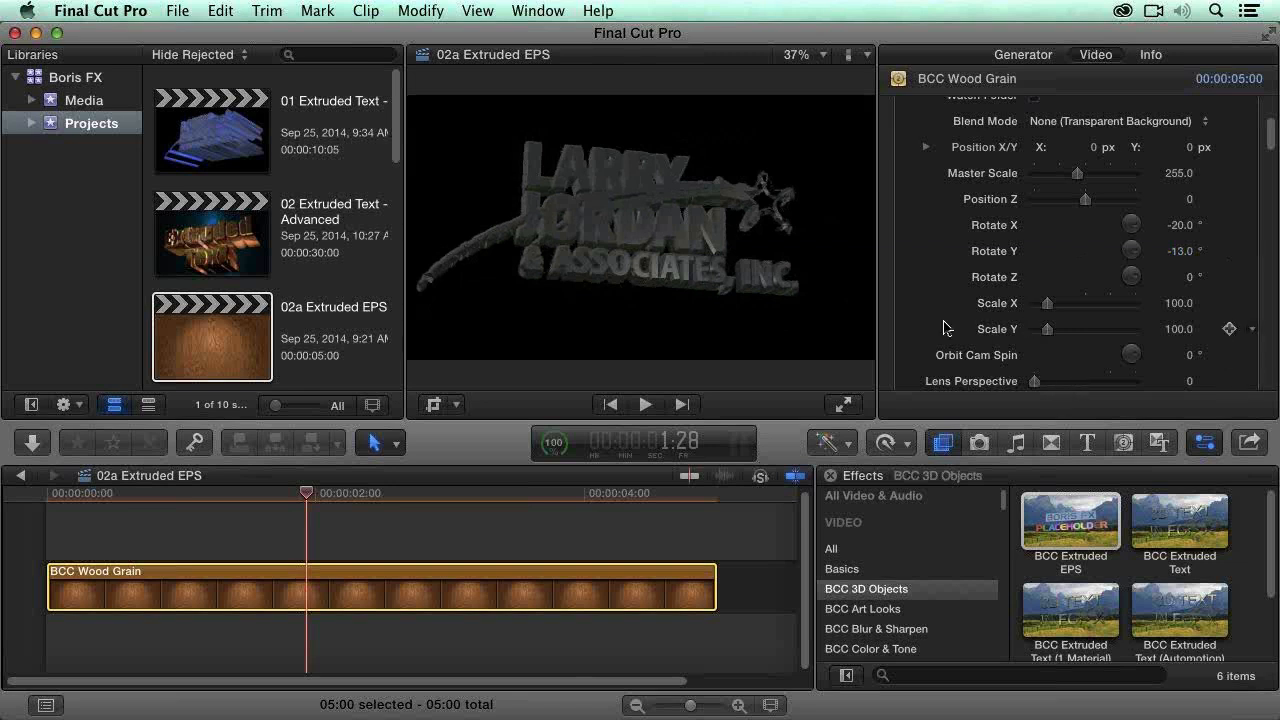
pyautogui.scroll(1, 935, 231)
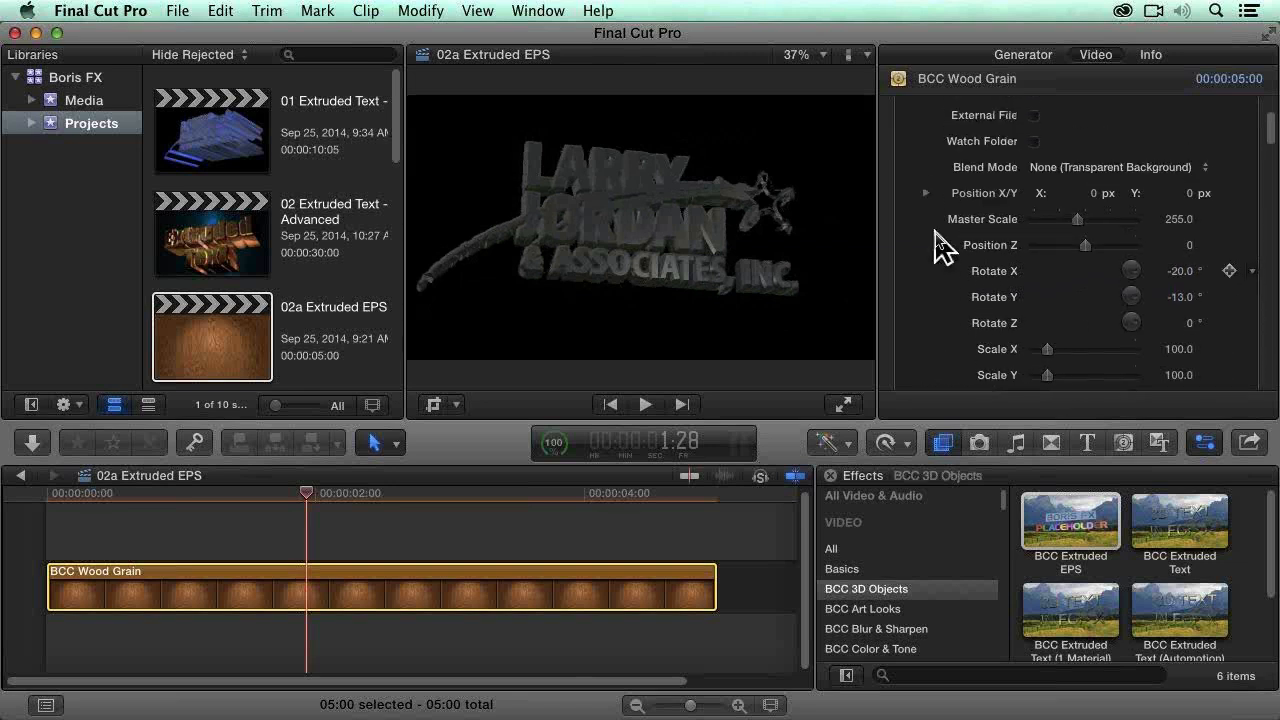
# Step: Turn off Use File Color for the extruded logo and set its Surface Color to a deep blue (R 0, G 31, B 149)
pyautogui.scroll(-5, 935, 231)
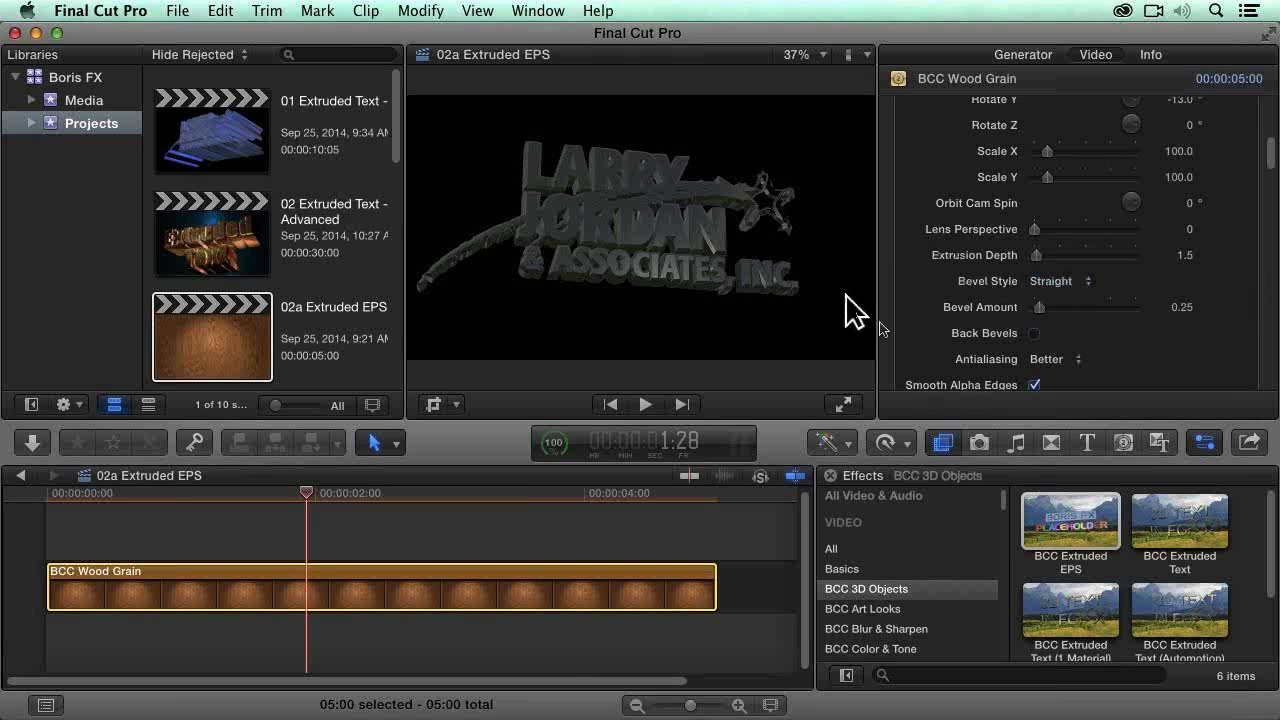
pyautogui.scroll(-1, 912, 321)
pyautogui.scroll(-5, 920, 337)
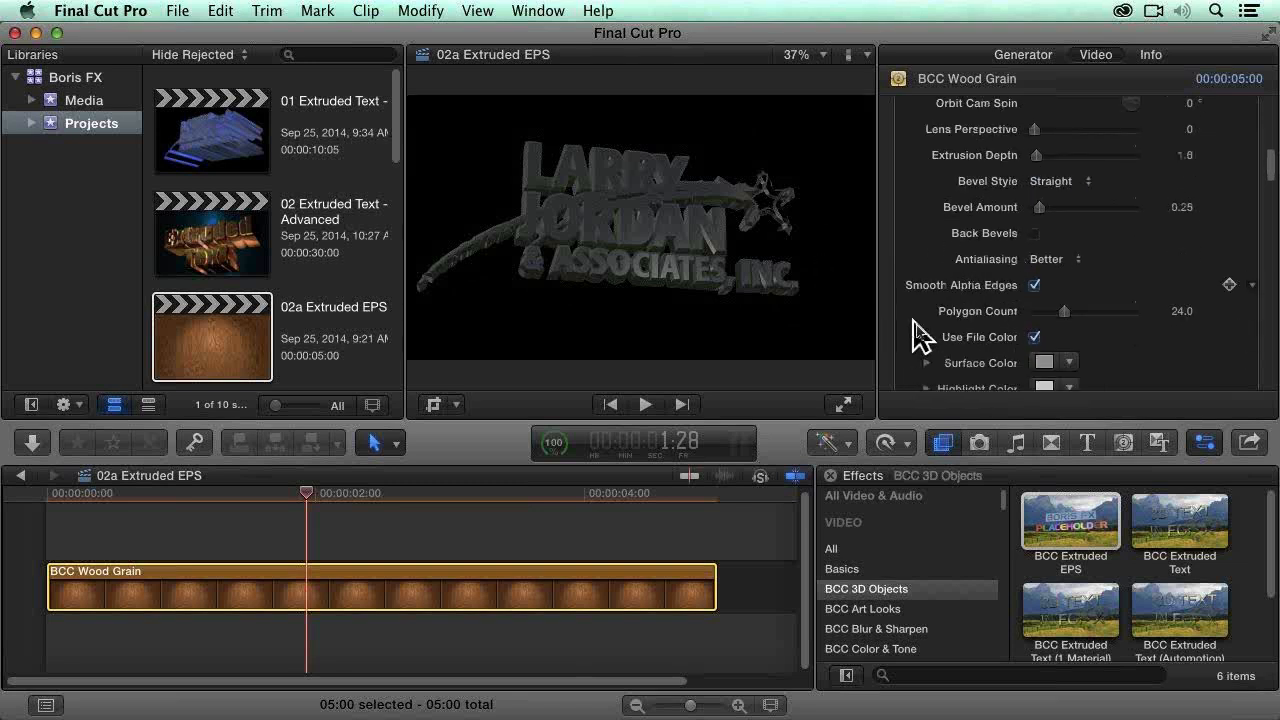
pyautogui.click(1035, 338)
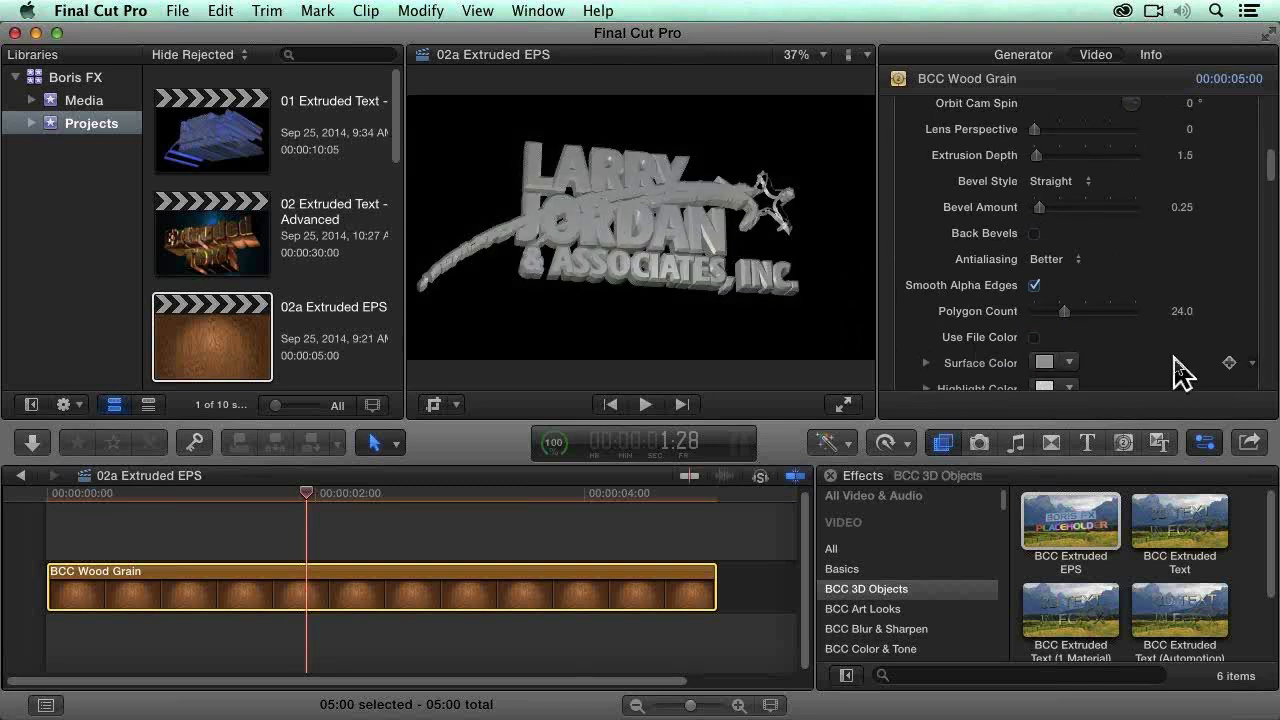
pyautogui.scroll(-3, 1180, 366)
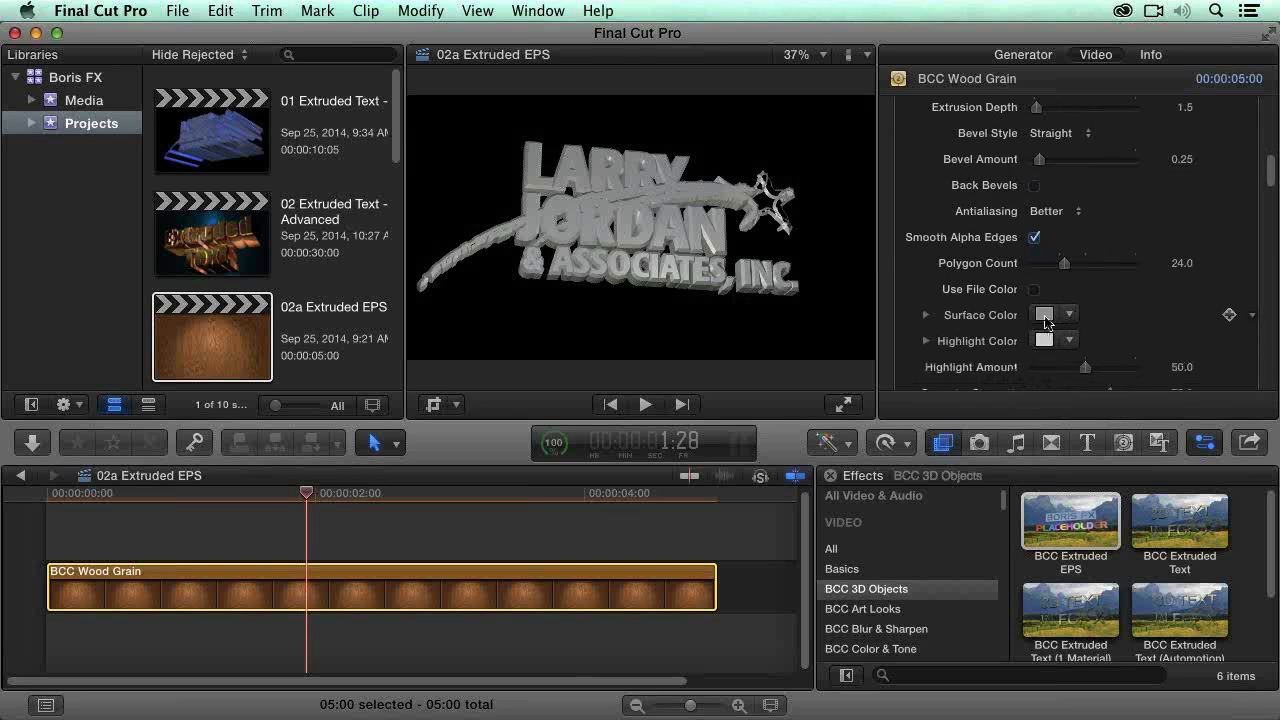
pyautogui.click(1071, 316)
pyautogui.moveTo(1108, 345); pyautogui.dragTo(1163, 451)
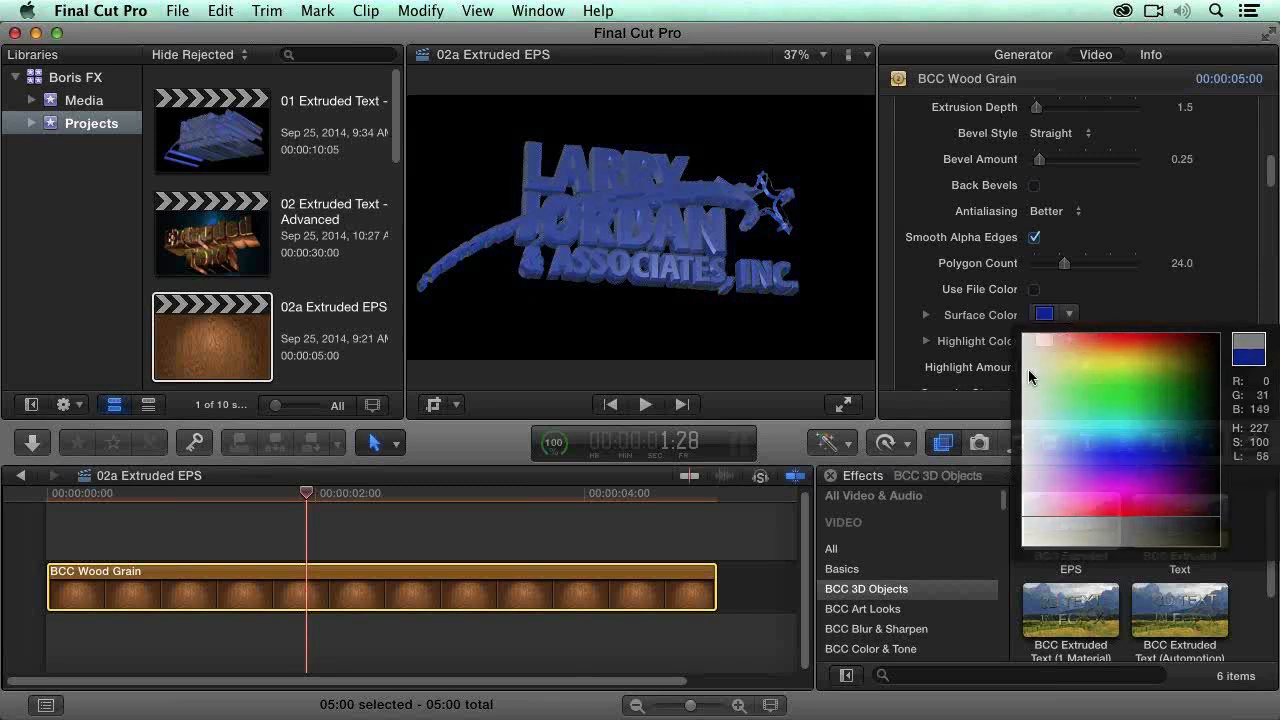
# Step: Set the extruded logo's Highlight Color to a pale yellow
pyautogui.click(1033, 340)
pyautogui.click(1070, 341)
pyautogui.click(1074, 361)
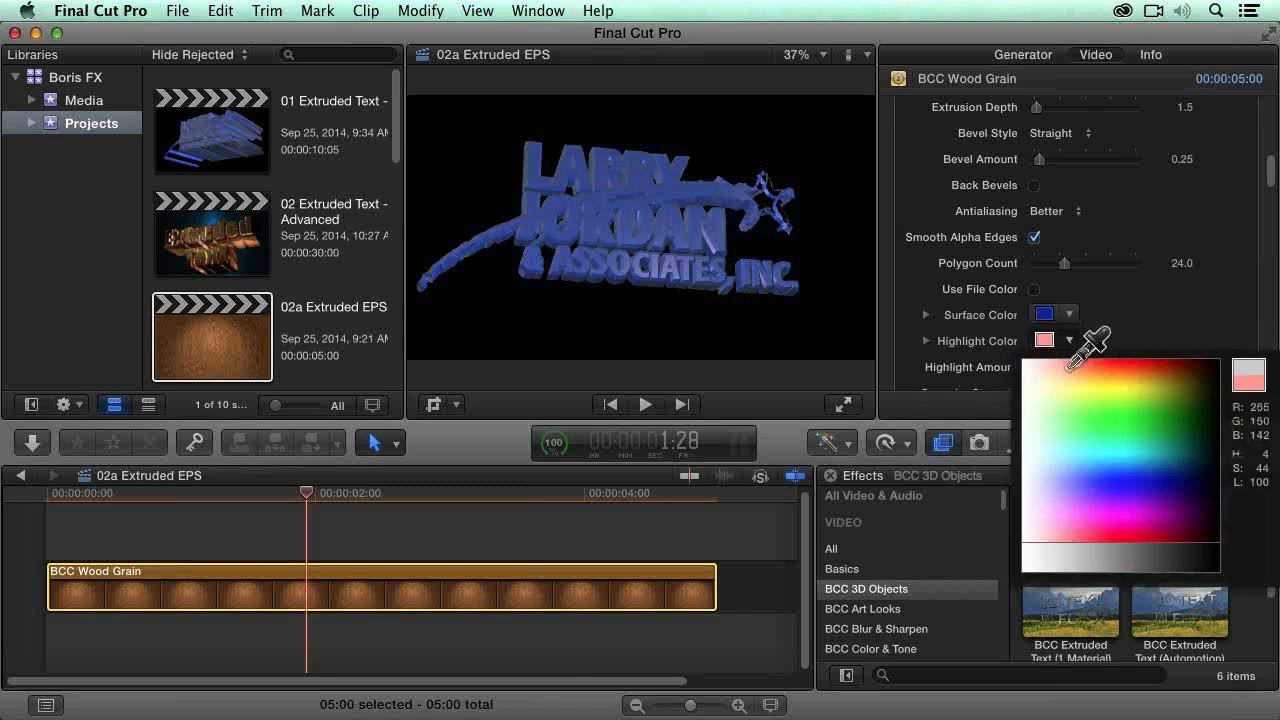
pyautogui.click(1071, 386)
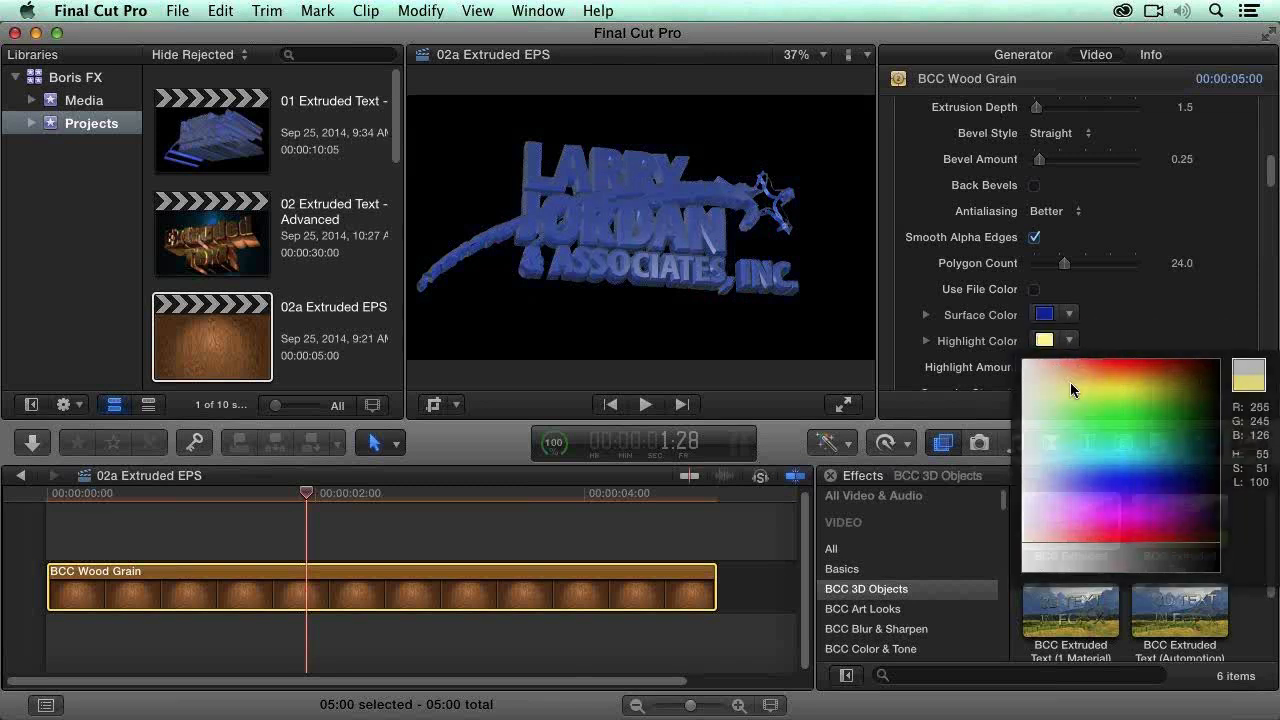
# Step: Look over the logo's highlight, specular, reflection, texture, bevel and extrusion settings
pyautogui.scroll(-1, 1238, 165)
pyautogui.scroll(-5, 1240, 240)
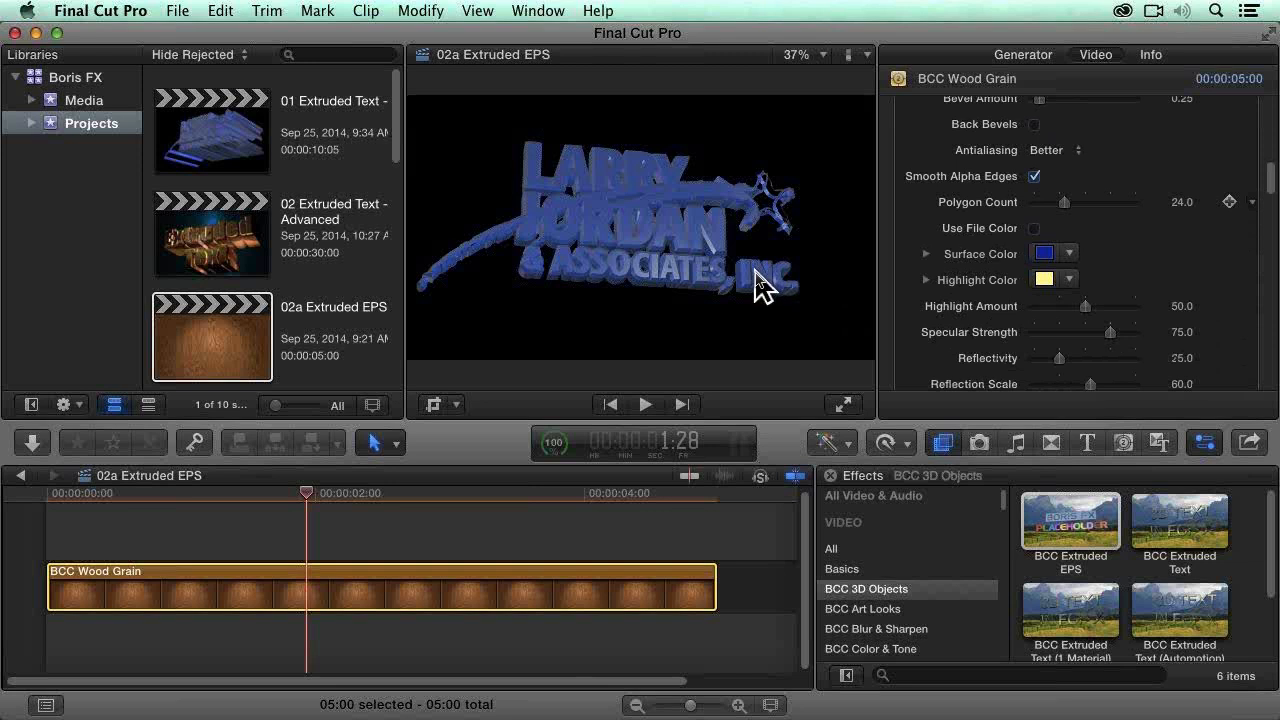
pyautogui.scroll(10, 1234, 274)
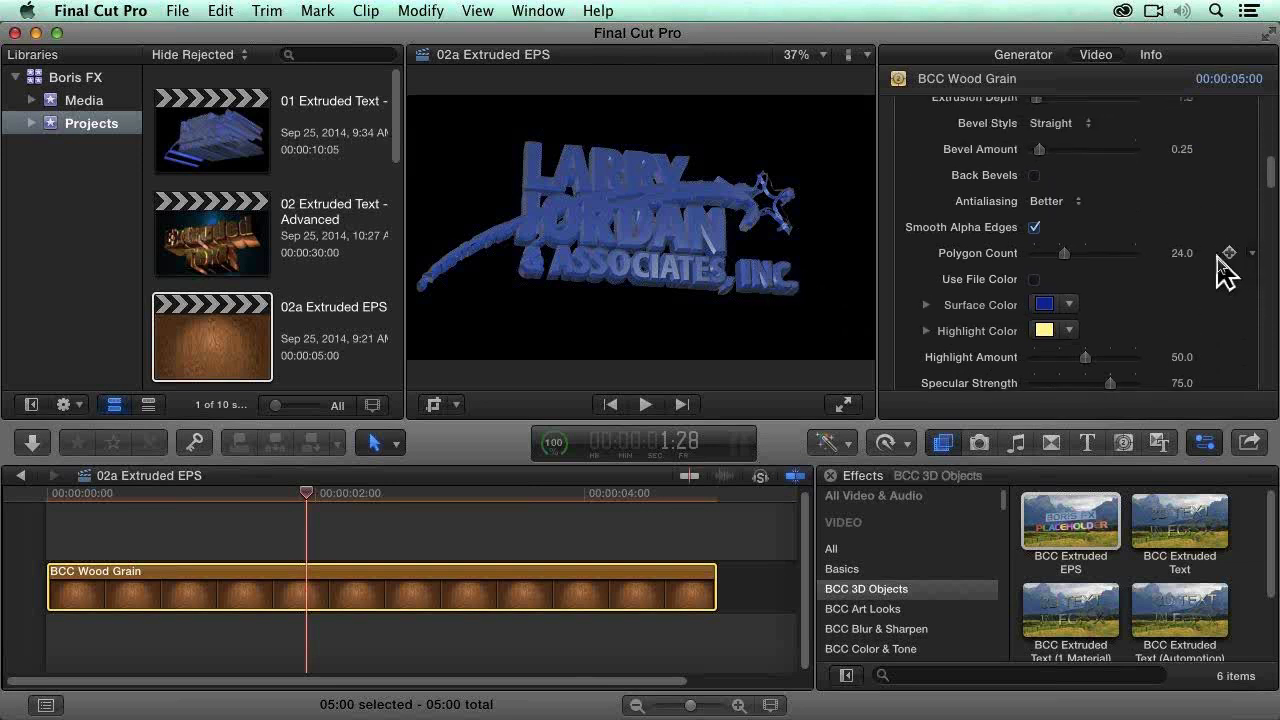
pyautogui.scroll(-15, 1225, 272)
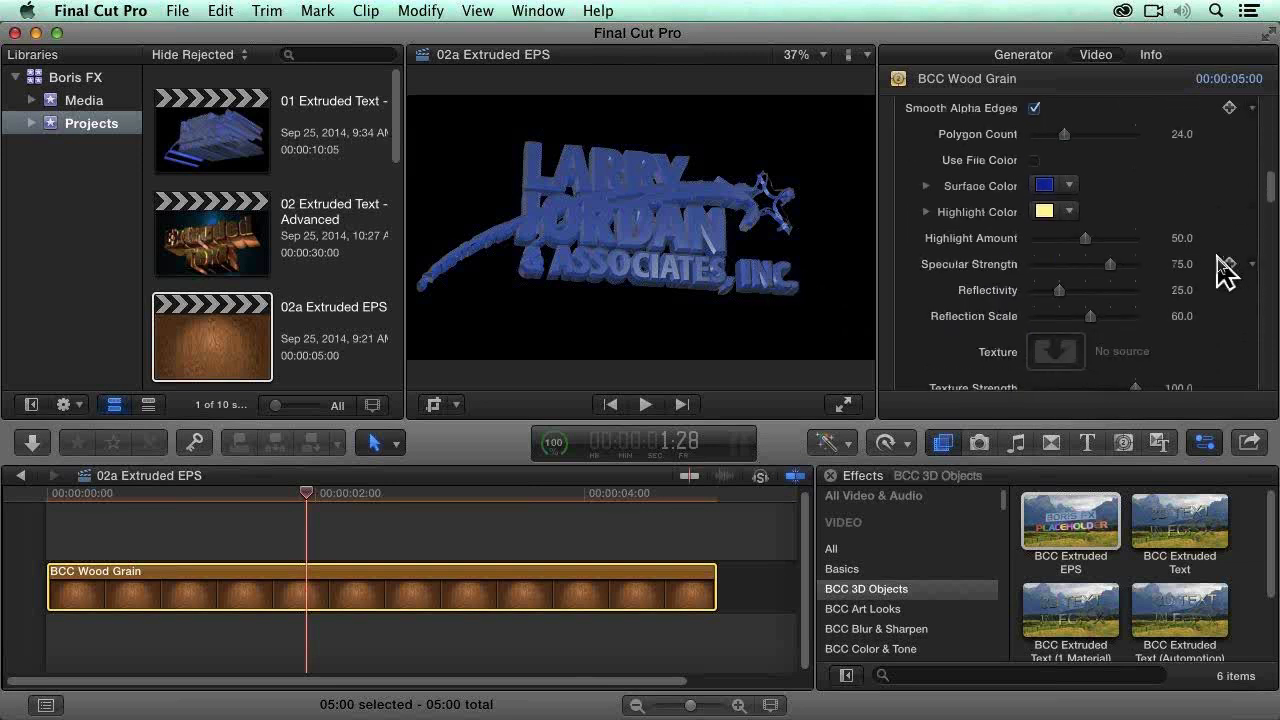
pyautogui.scroll(-4, 1225, 272)
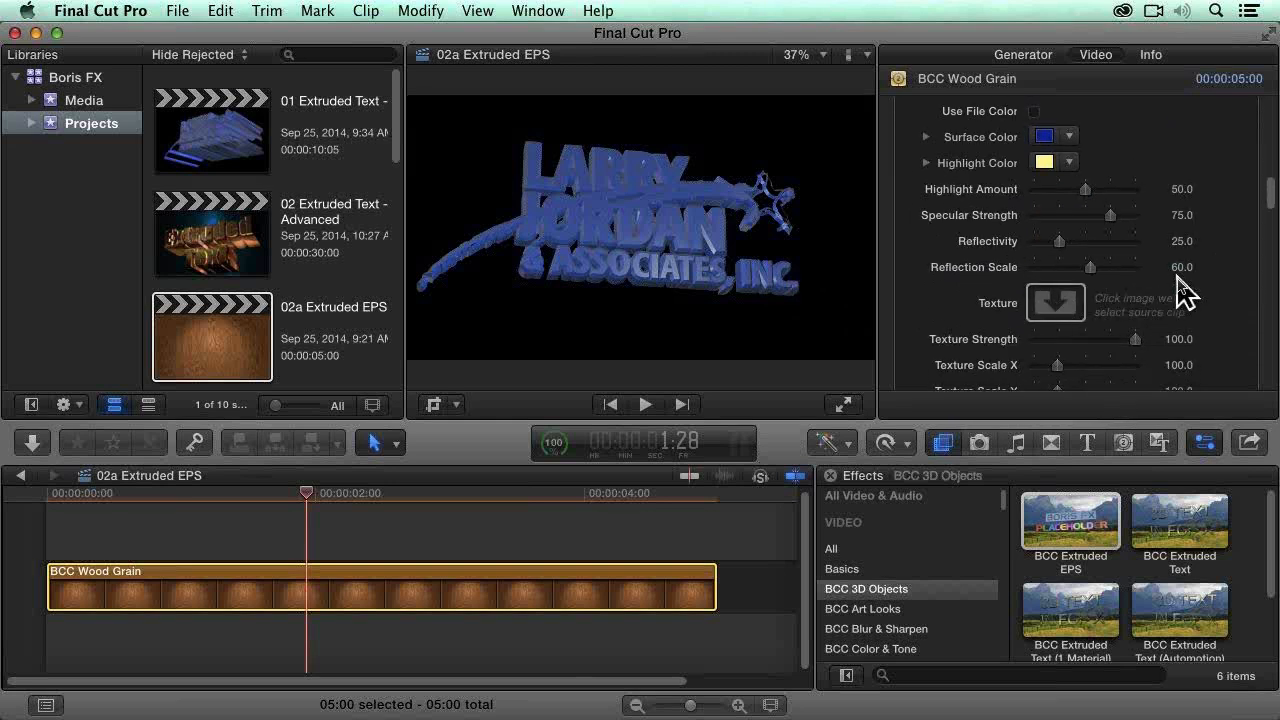
pyautogui.scroll(10, 1217, 294)
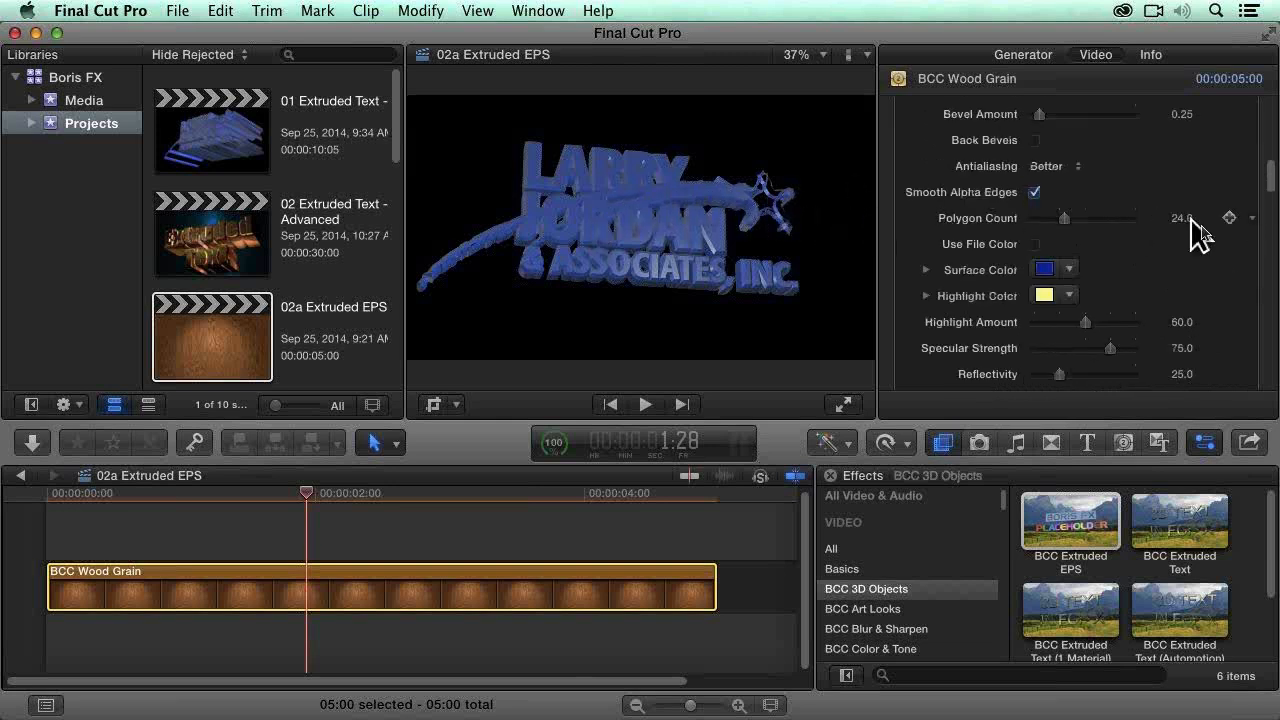
pyautogui.scroll(5, 1240, 215)
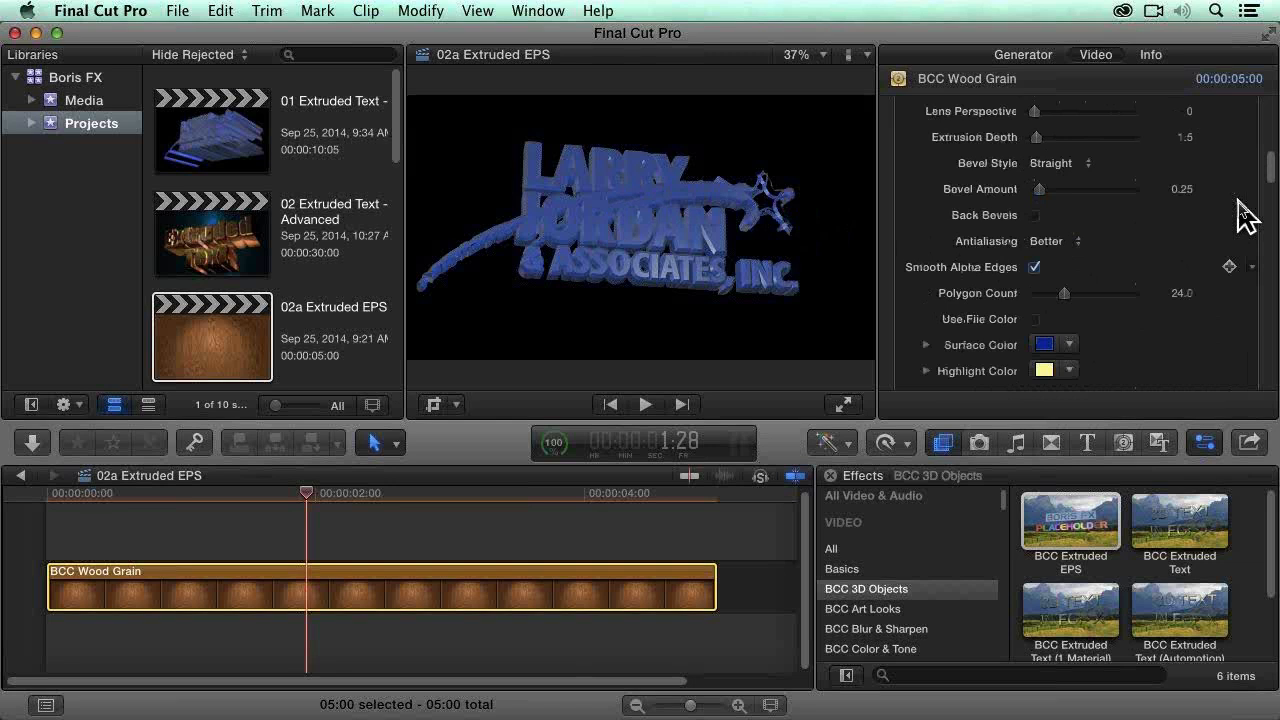
pyautogui.scroll(2, 1245, 205)
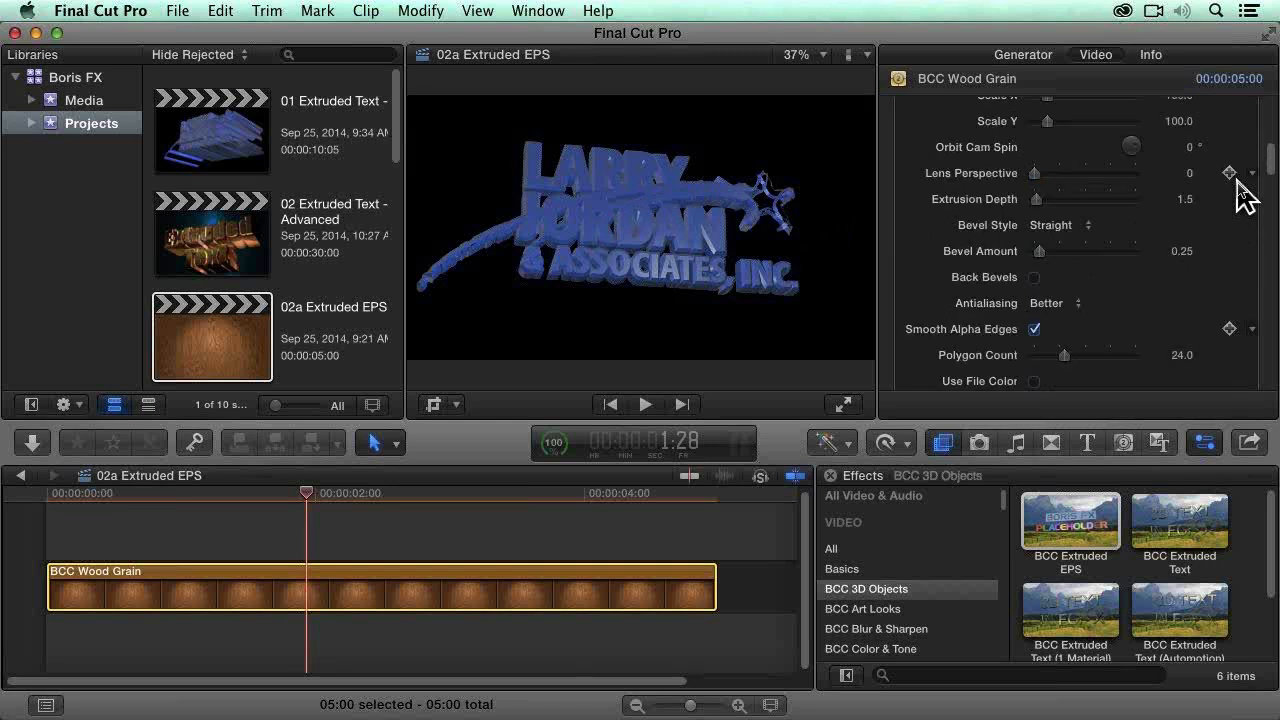
# Step: Rotate the extruded logo to -17° on X, 4° on Y and 2° on Z
pyautogui.moveTo(1271, 160); pyautogui.dragTo(1272, 126)
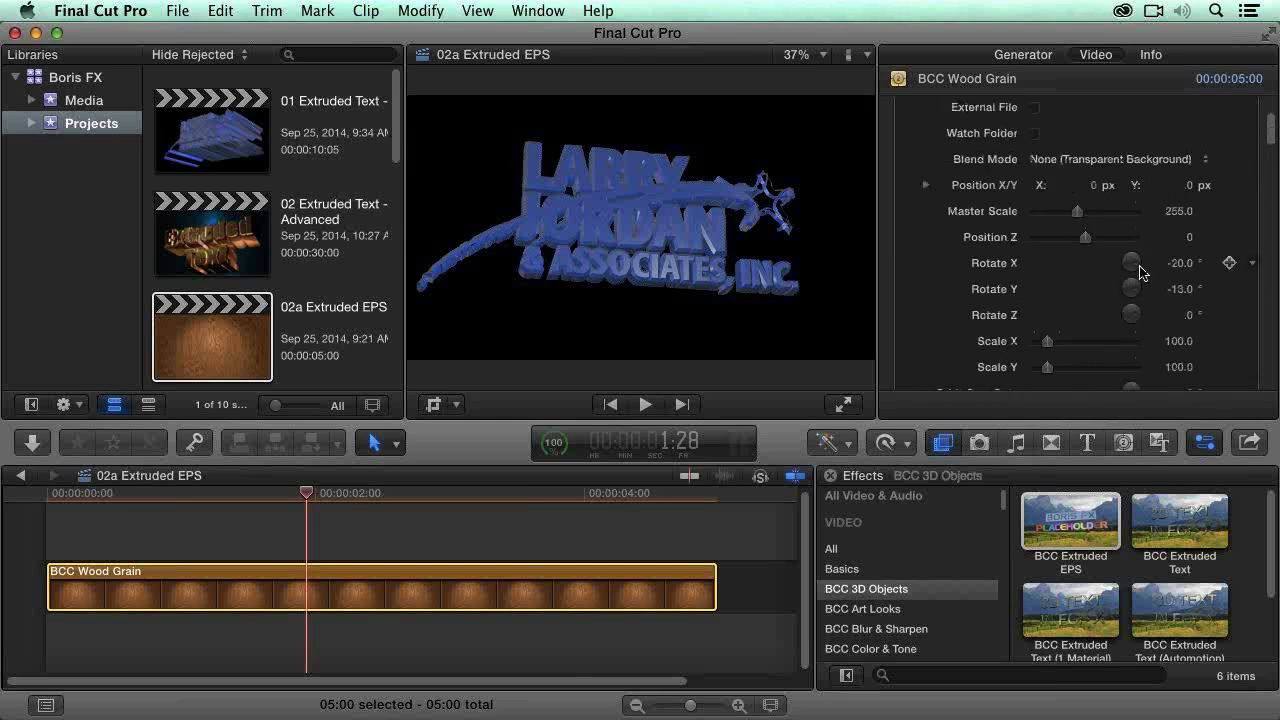
pyautogui.moveTo(1135, 268); pyautogui.dragTo(1131, 274)
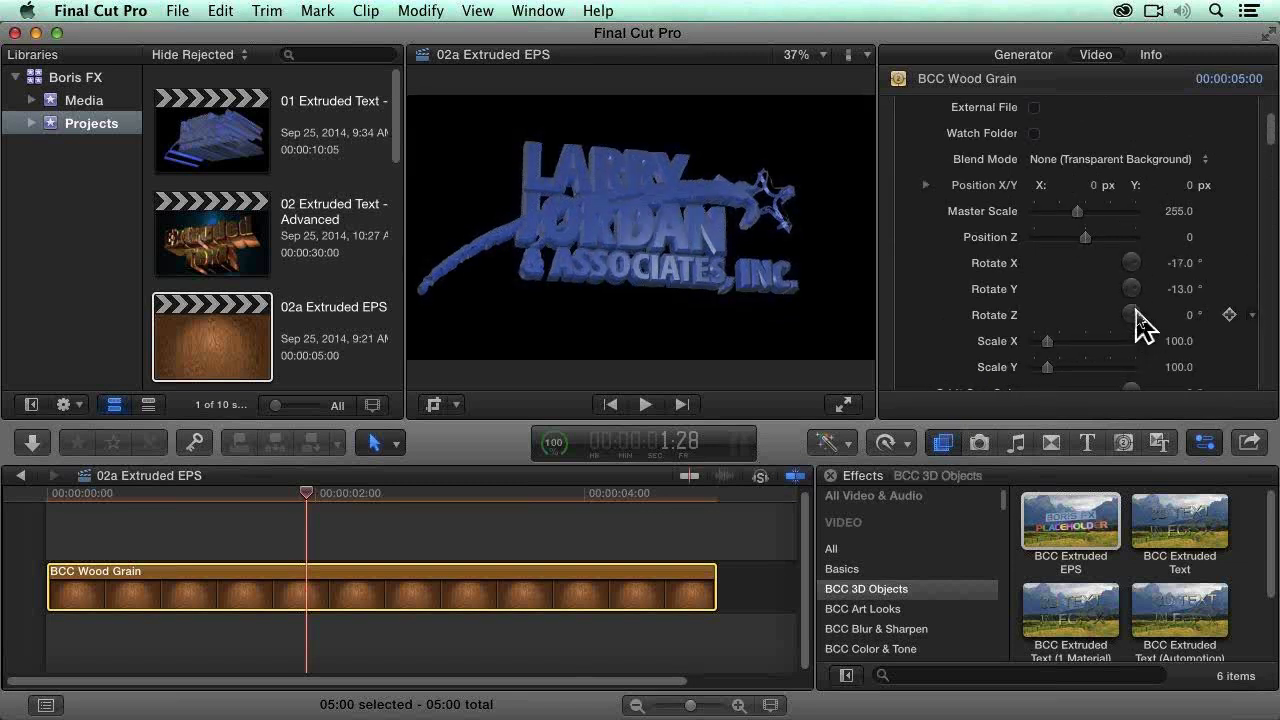
pyautogui.moveTo(1141, 309); pyautogui.dragTo(1143, 312)
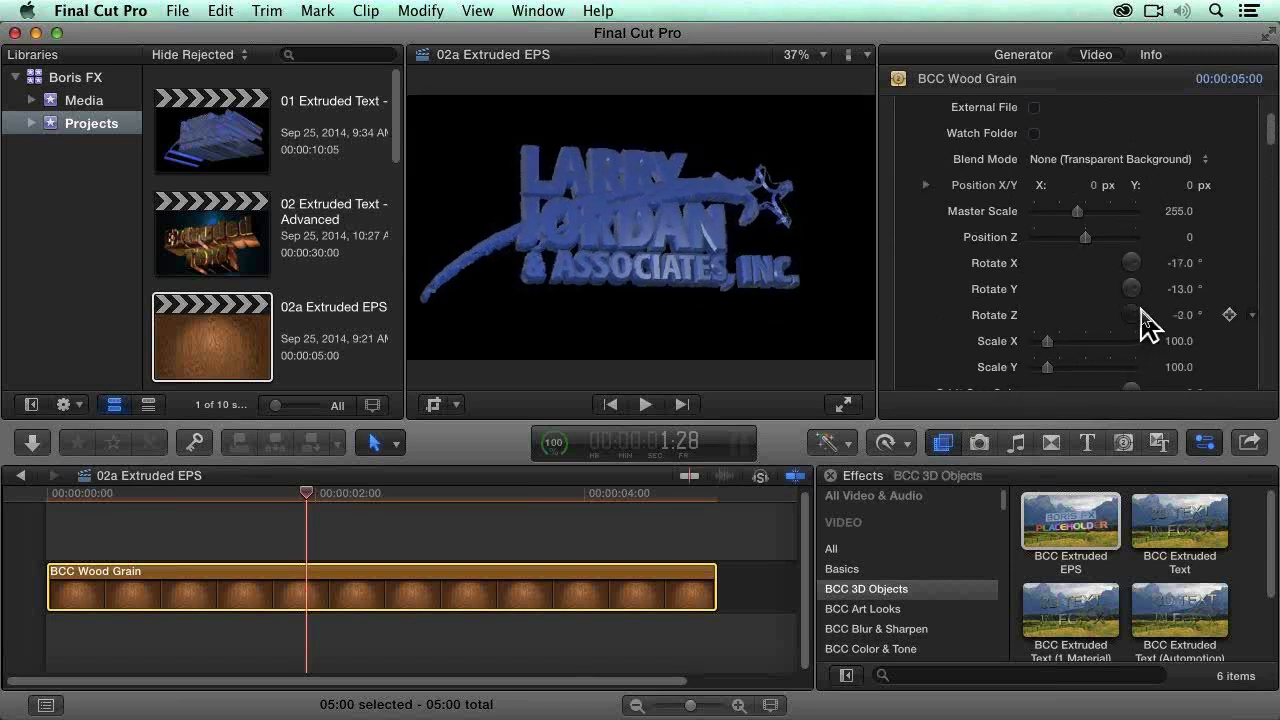
pyautogui.moveTo(1137, 280); pyautogui.dragTo(1135, 368)
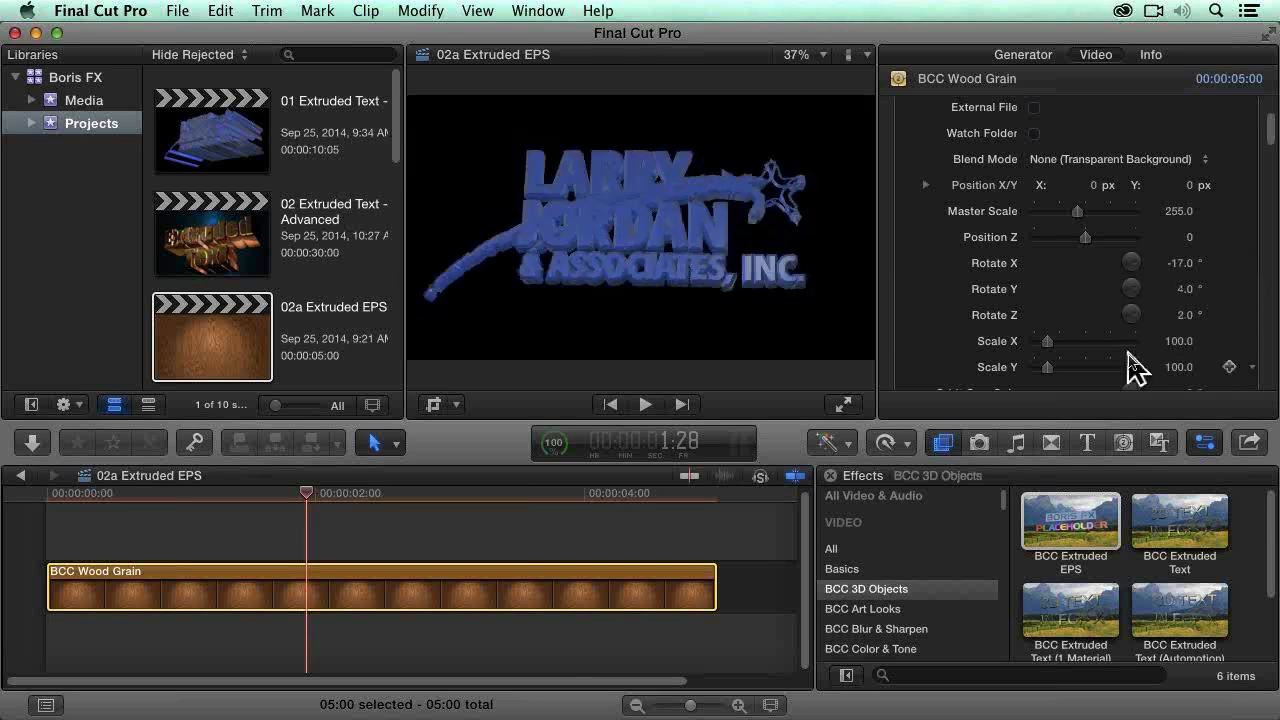
# Step: Set the extruded logo's Rotate Y to -30° and its Rotate X to 0°
pyautogui.click(1185, 291)
pyautogui.write('-30')
pyautogui.press('Return')
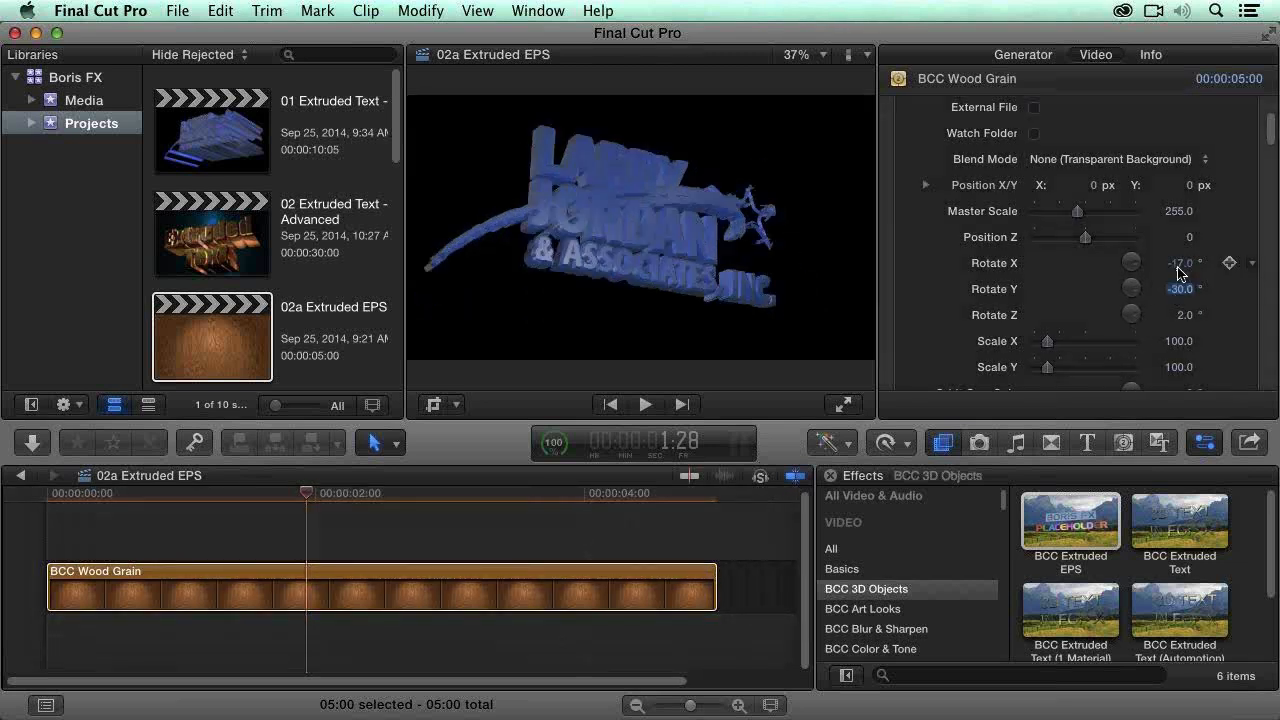
pyautogui.moveTo(1131, 262); pyautogui.dragTo(1146, 241)
pyautogui.moveTo(1146, 240); pyautogui.dragTo(1122, 250)
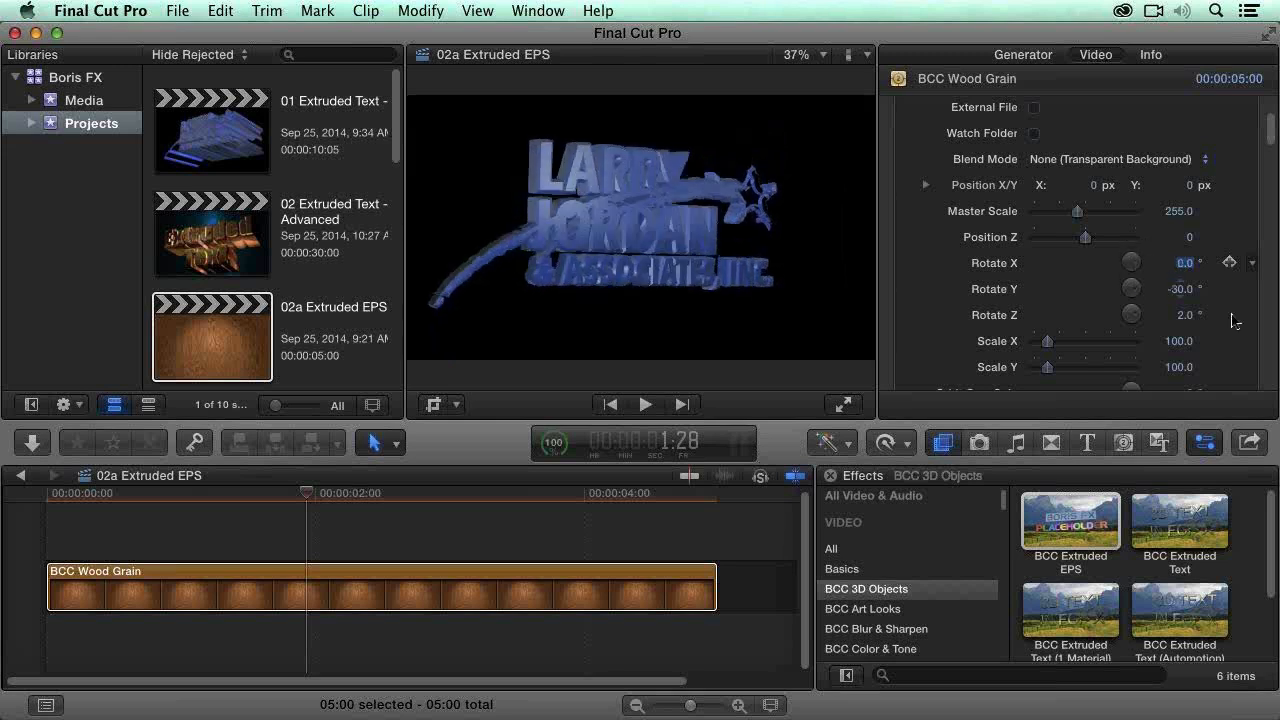
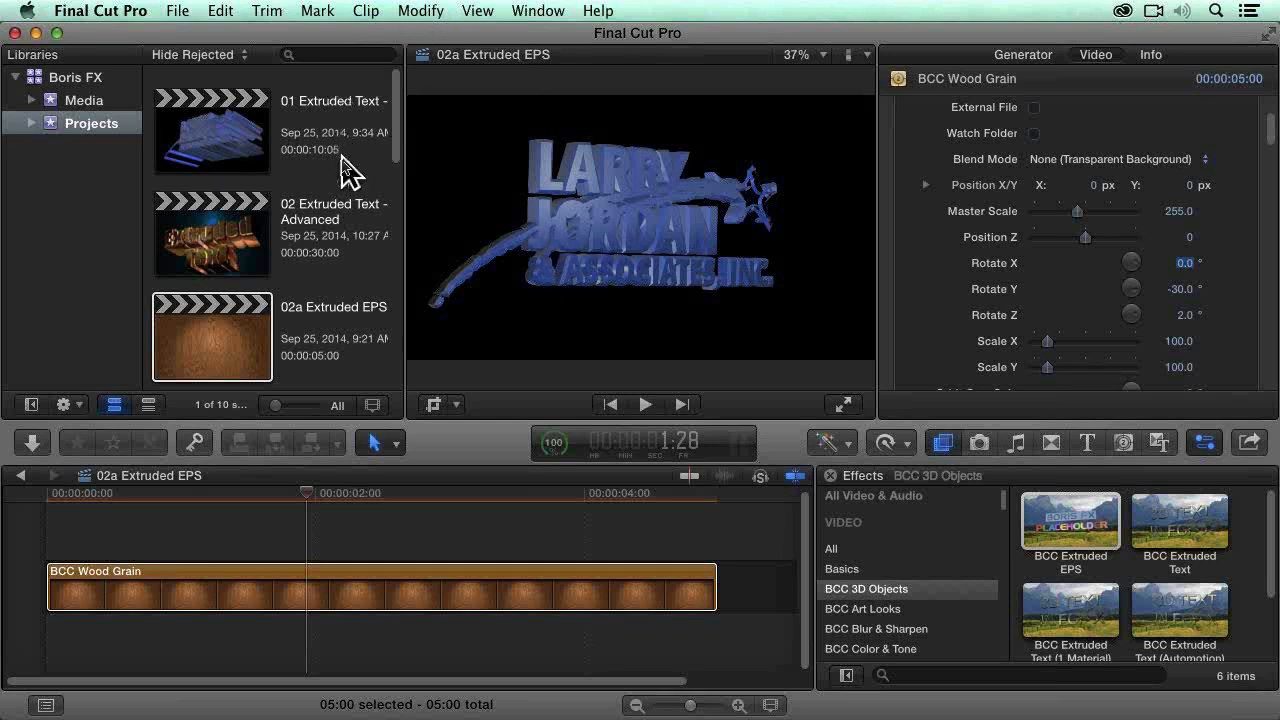
# Step: Select the 03 Lens Correct project among the library's projects
pyautogui.scroll(-2, 345, 170)
pyautogui.scroll(-4, 343, 178)
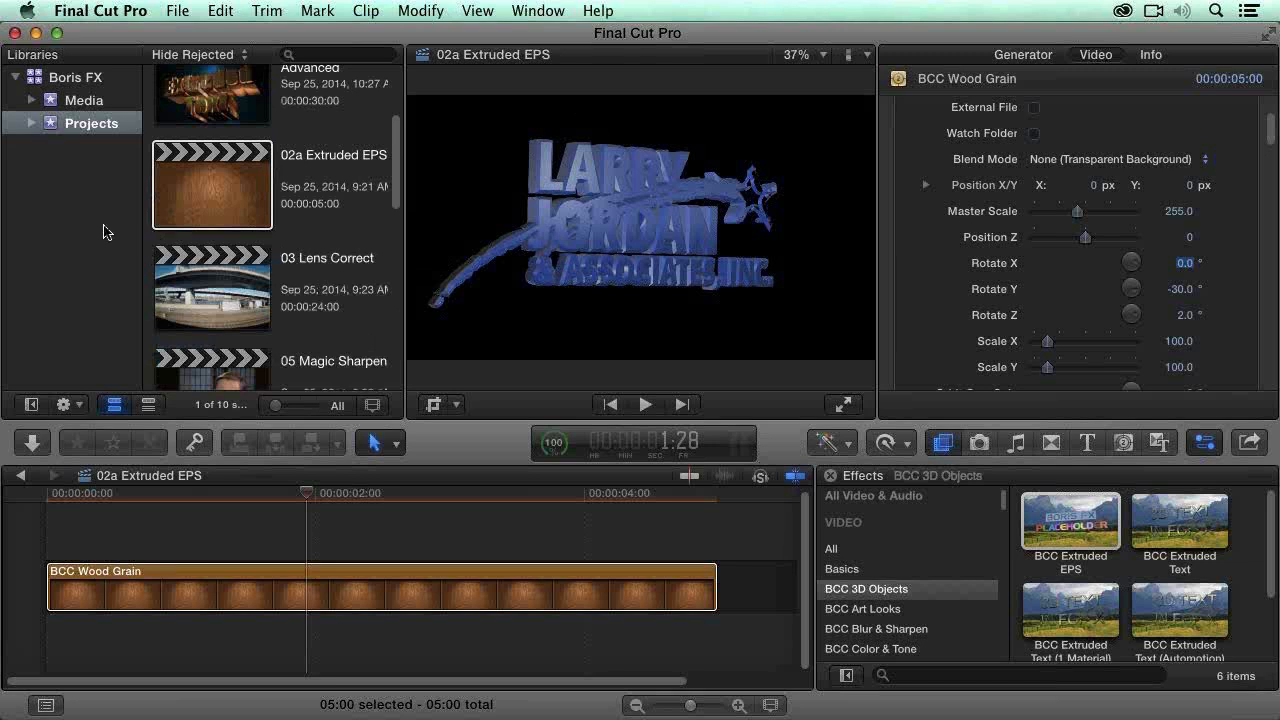
pyautogui.click(245, 298)
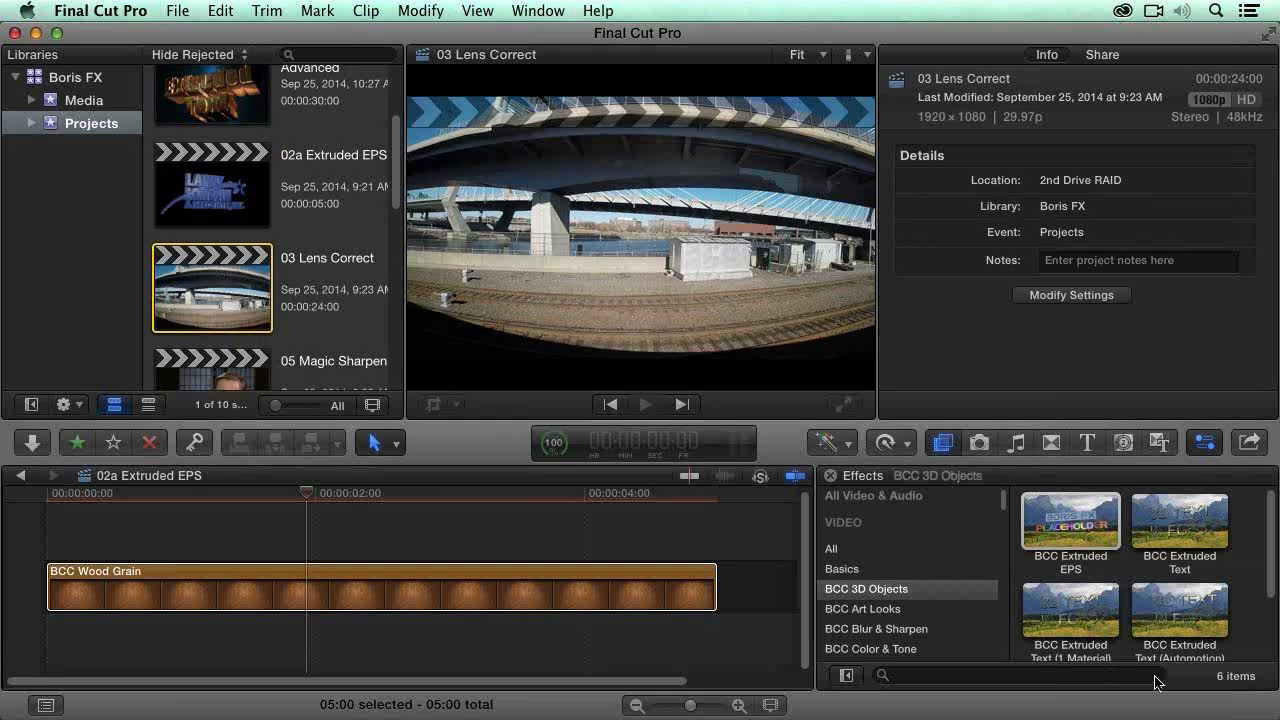
# Step: Look through the BCC effect categories from 3D Objects to Key & Blend
pyautogui.click(868, 588)
pyautogui.click(920, 593)
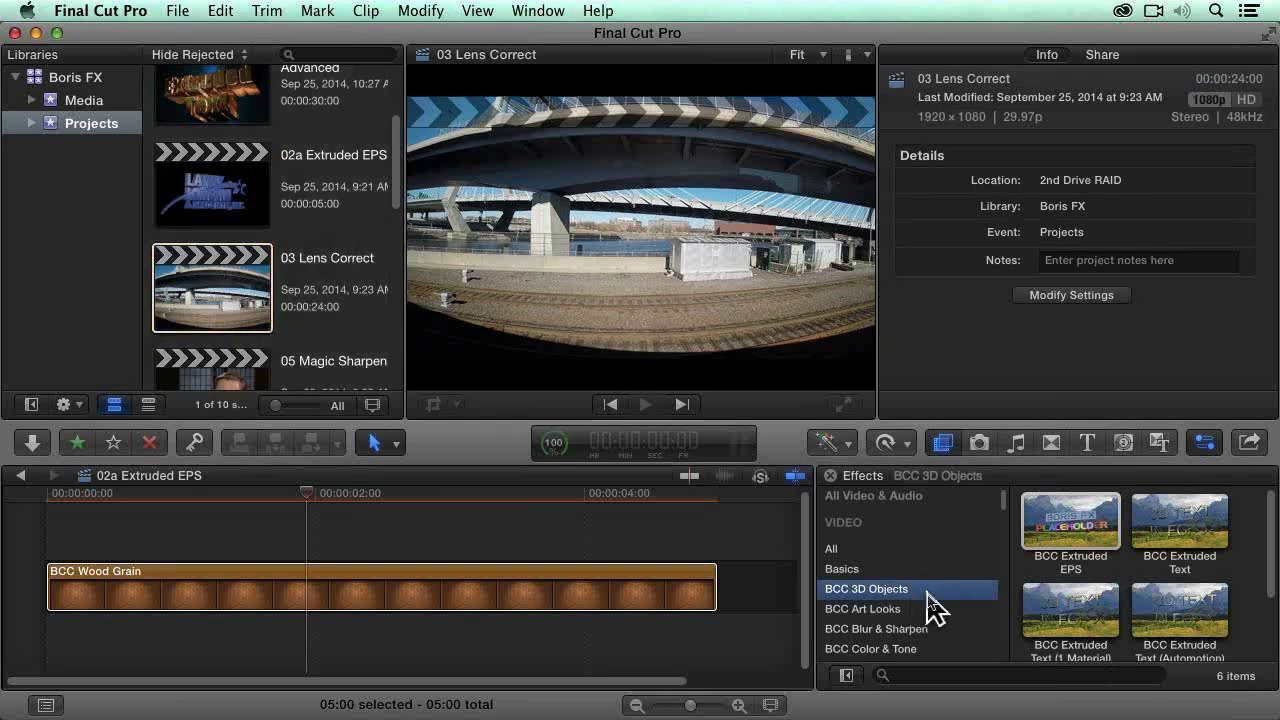
pyautogui.scroll(-1, 960, 610)
pyautogui.click(948, 624)
pyautogui.scroll(-1, 946, 637)
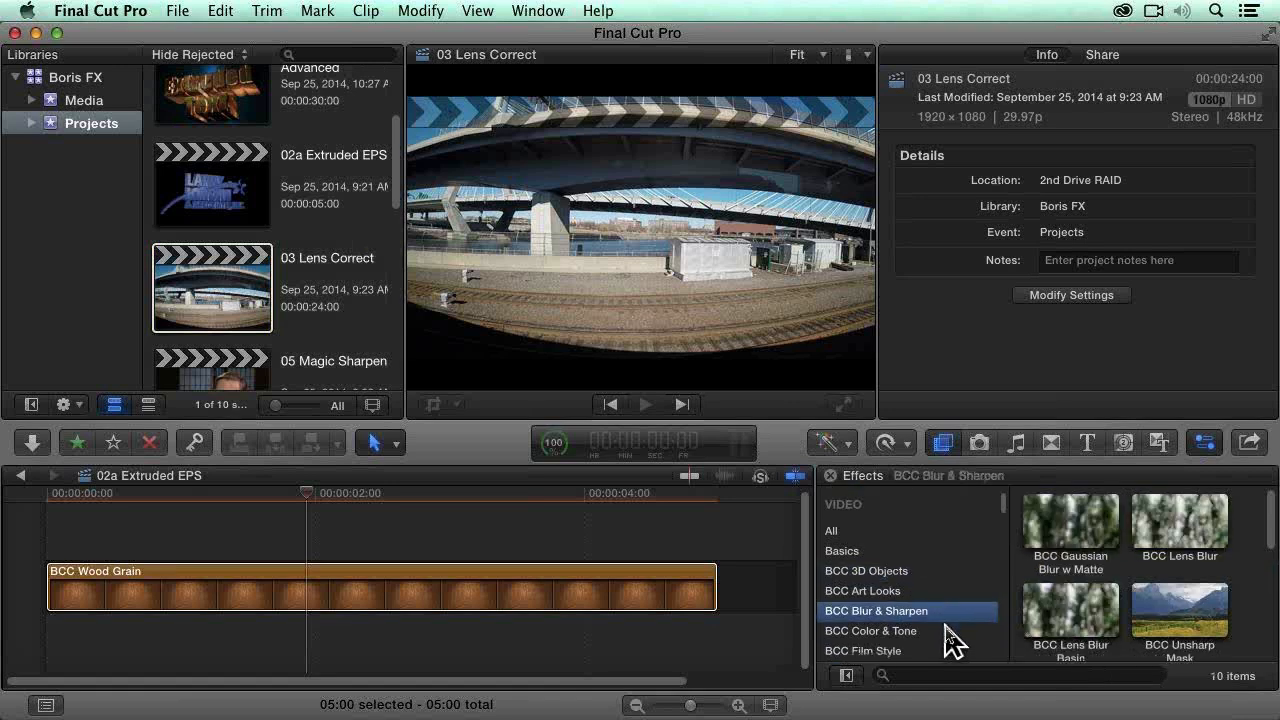
pyautogui.click(944, 626)
pyautogui.scroll(-3, 946, 630)
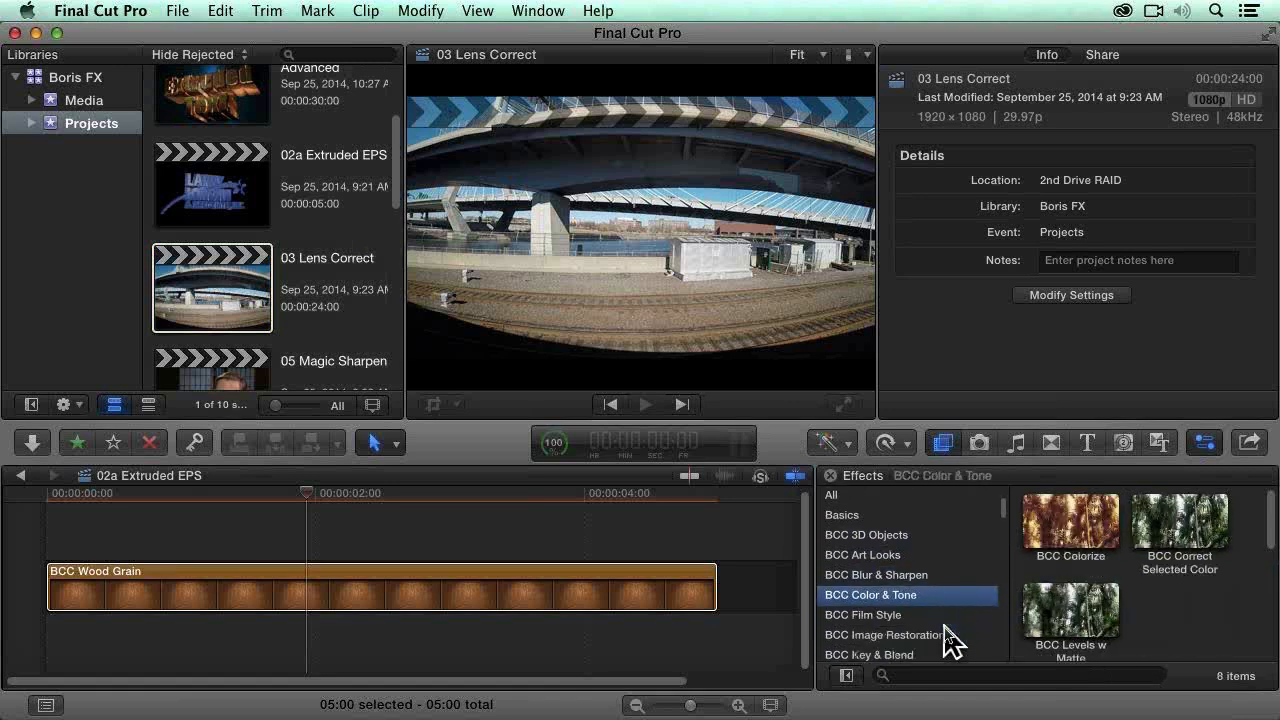
pyautogui.click(960, 613)
pyautogui.scroll(-2, 968, 625)
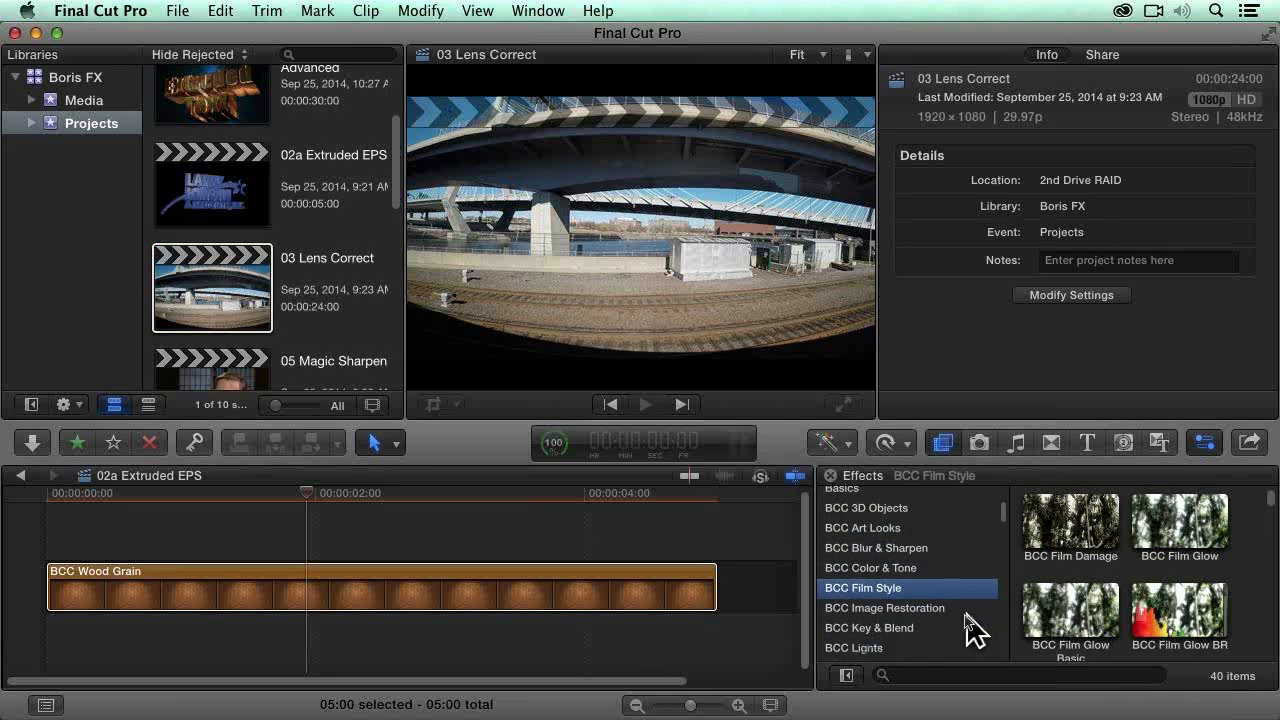
pyautogui.click(950, 608)
pyautogui.click(944, 628)
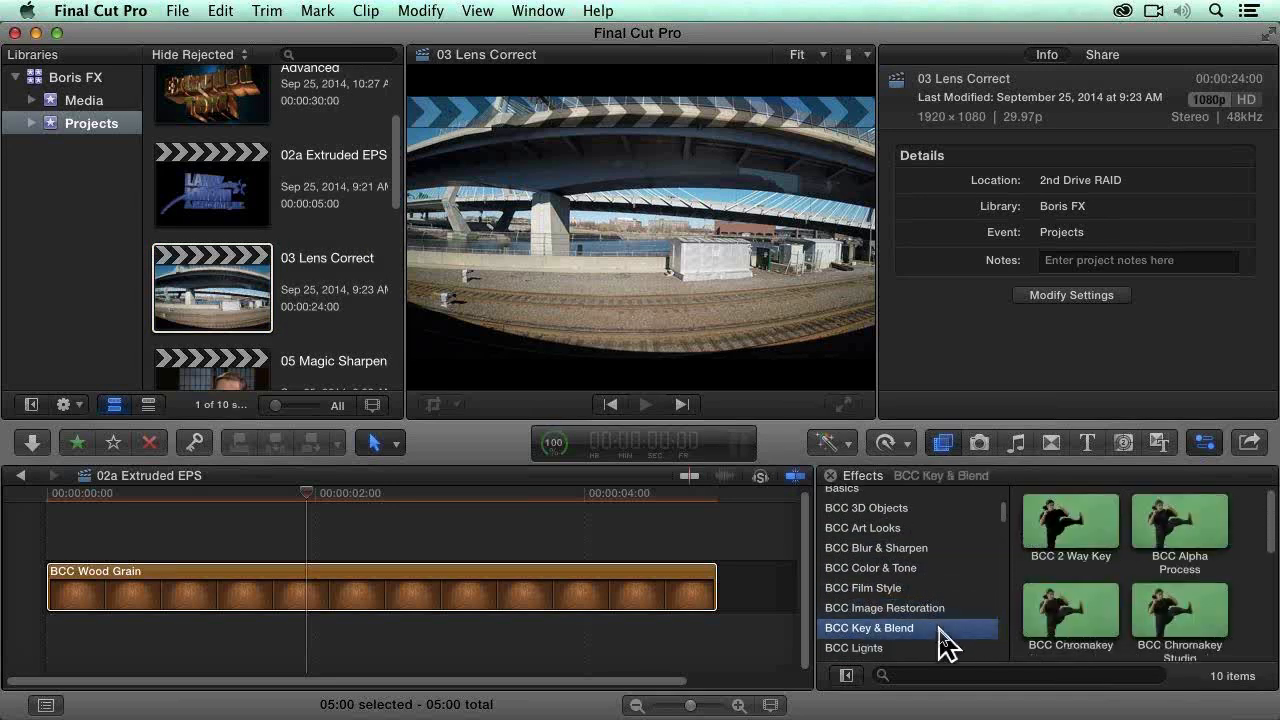
# Step: Look through the remaining BCC effect categories from Lights to Warp
pyautogui.scroll(-2, 944, 628)
pyautogui.click(927, 617)
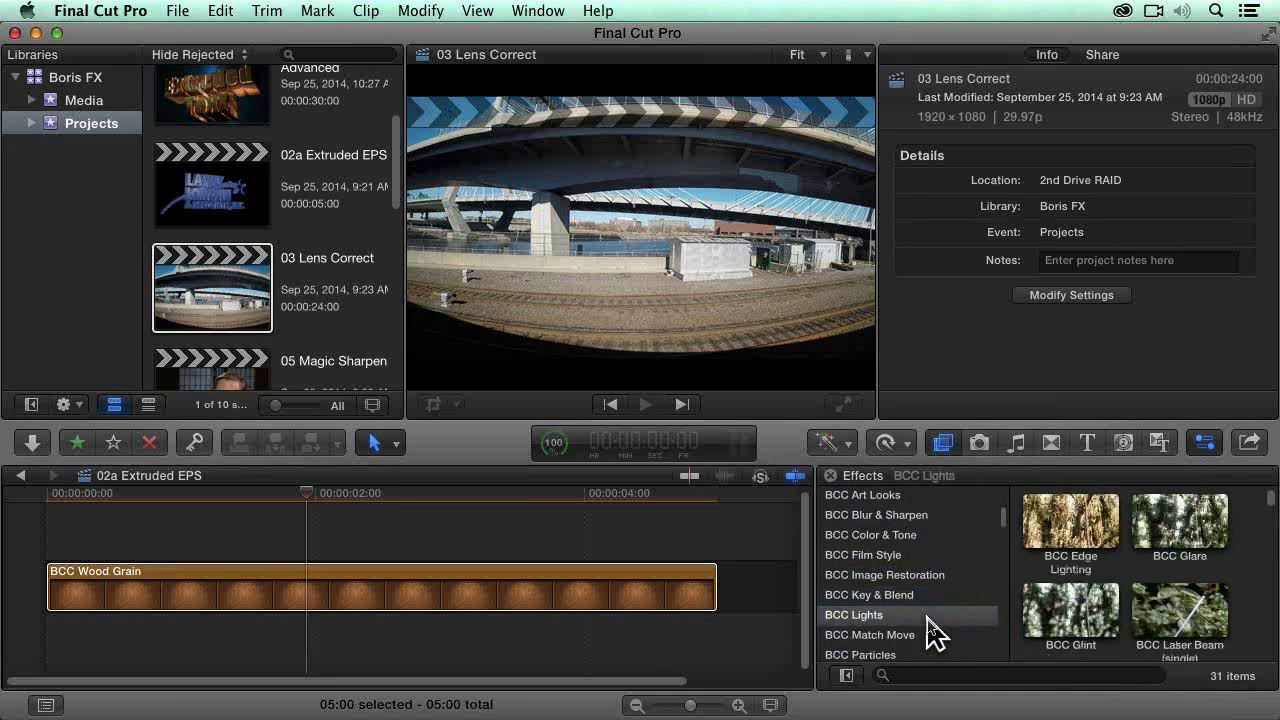
pyautogui.scroll(-1, 930, 625)
pyautogui.click(942, 628)
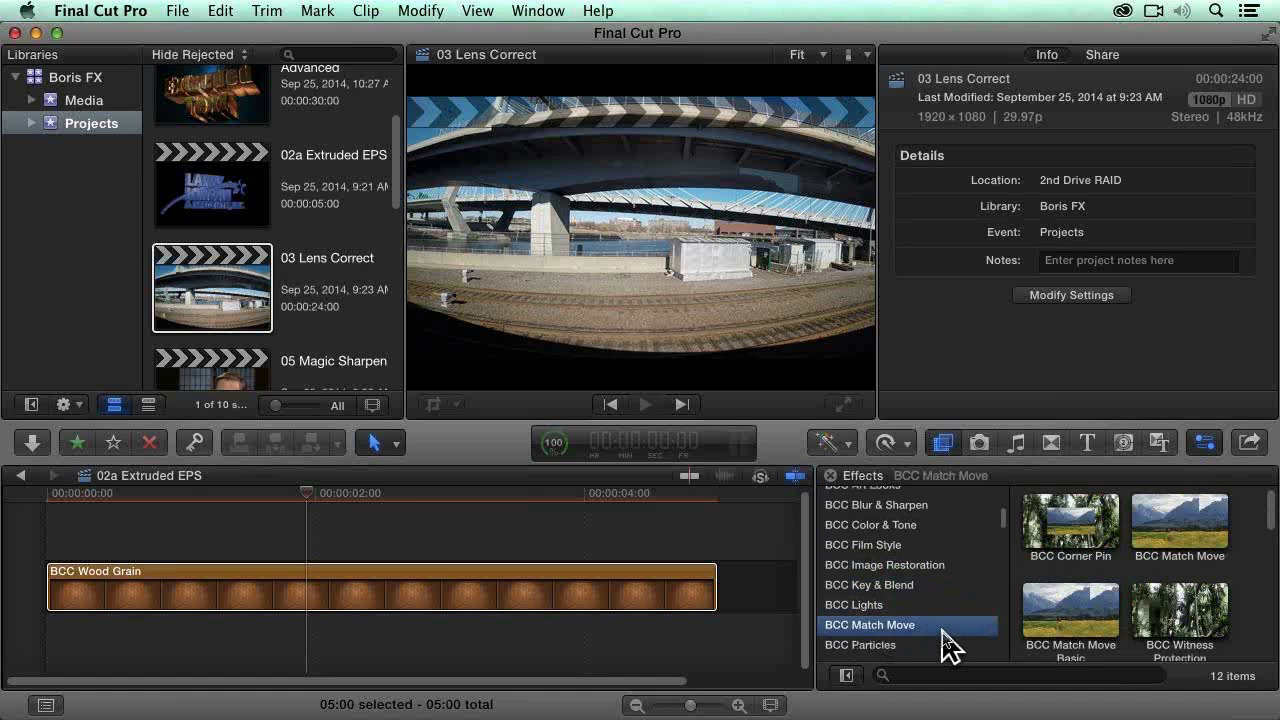
pyautogui.scroll(-1, 941, 629)
pyautogui.click(941, 621)
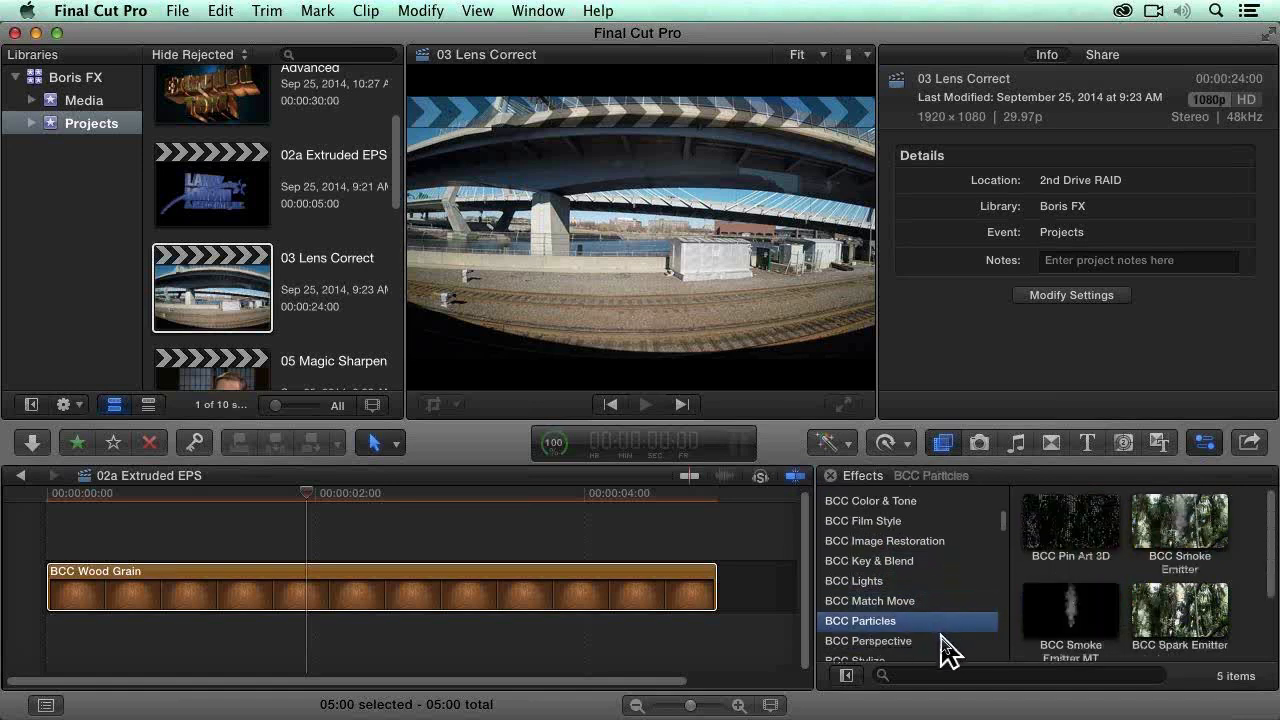
pyautogui.click(941, 638)
pyautogui.scroll(-3, 943, 650)
pyautogui.click(920, 590)
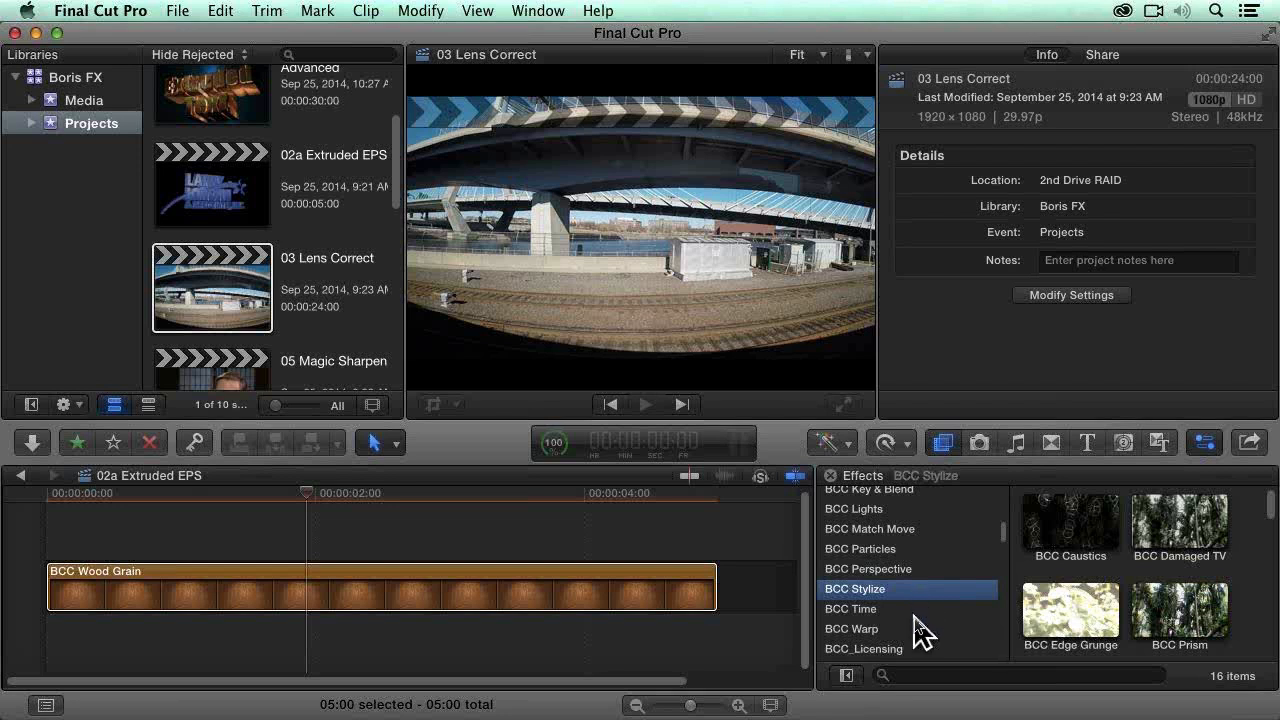
pyautogui.click(918, 627)
pyautogui.click(918, 609)
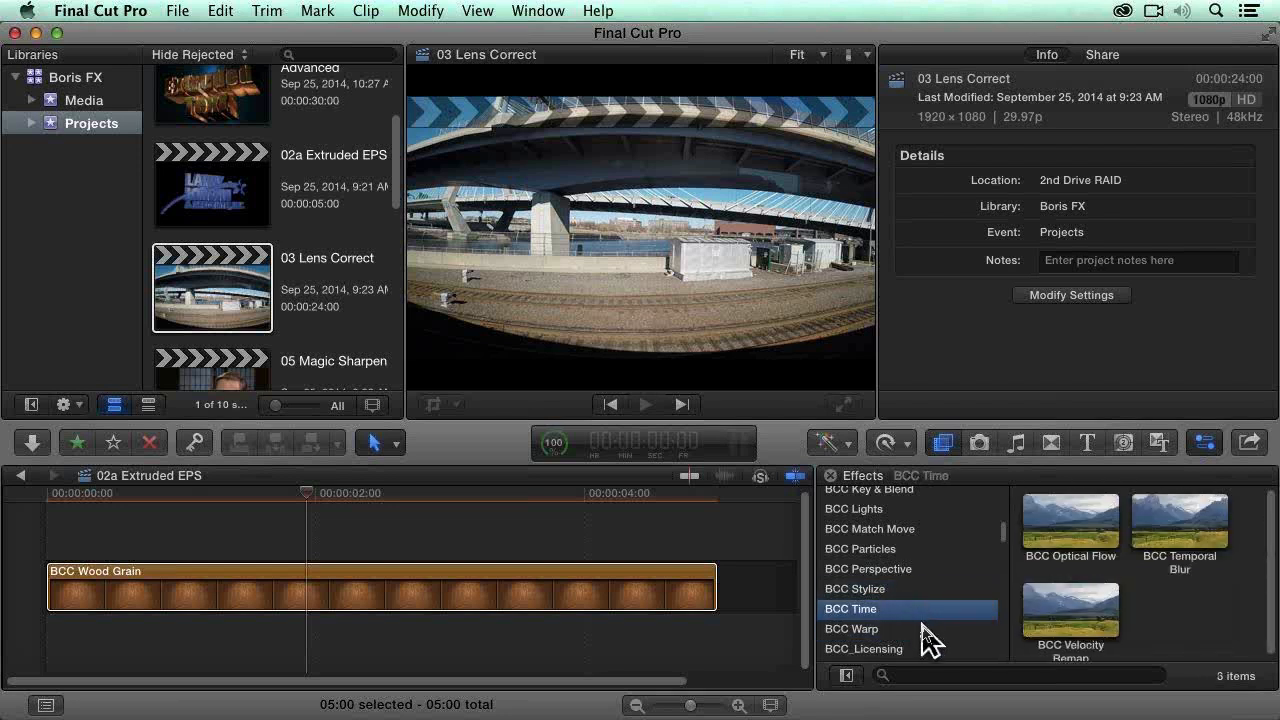
pyautogui.click(922, 629)
pyautogui.scroll(-1, 928, 636)
pyautogui.scroll(1, 923, 615)
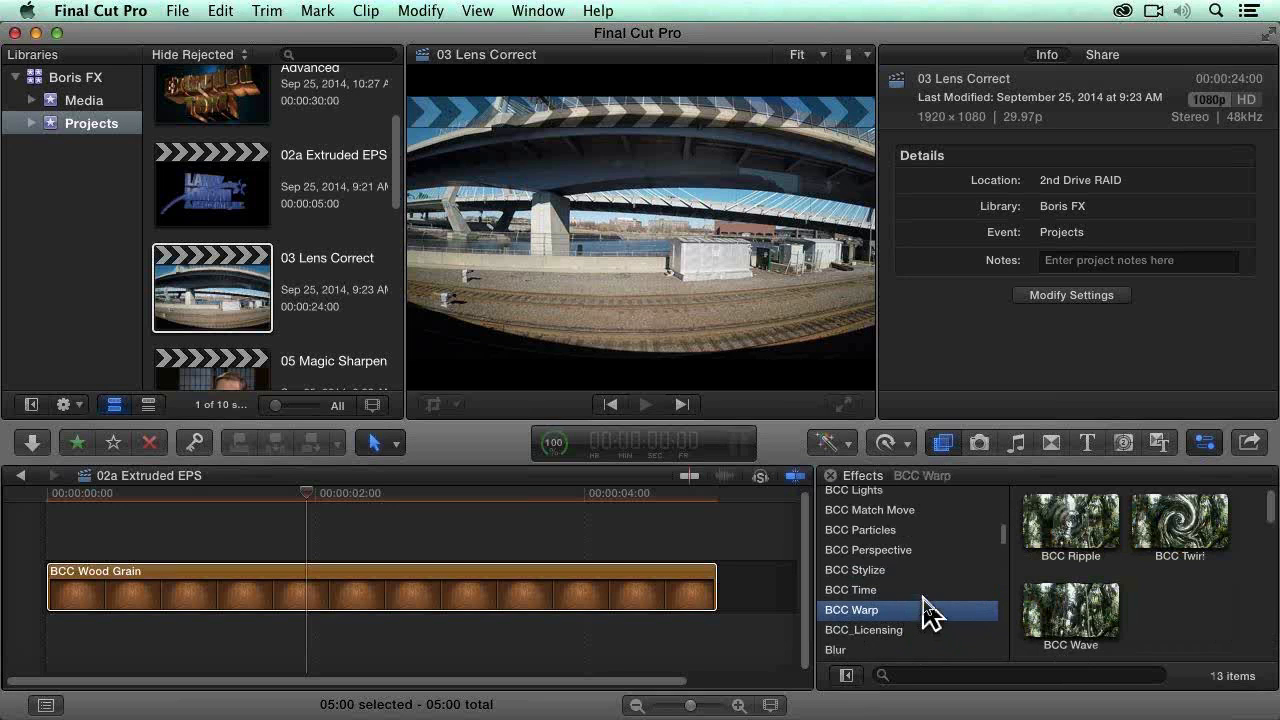
# Step: Examine the effects in the BCC Image Restoration category, from Dust and Scratches to Wire Remover
pyautogui.scroll(2, 923, 598)
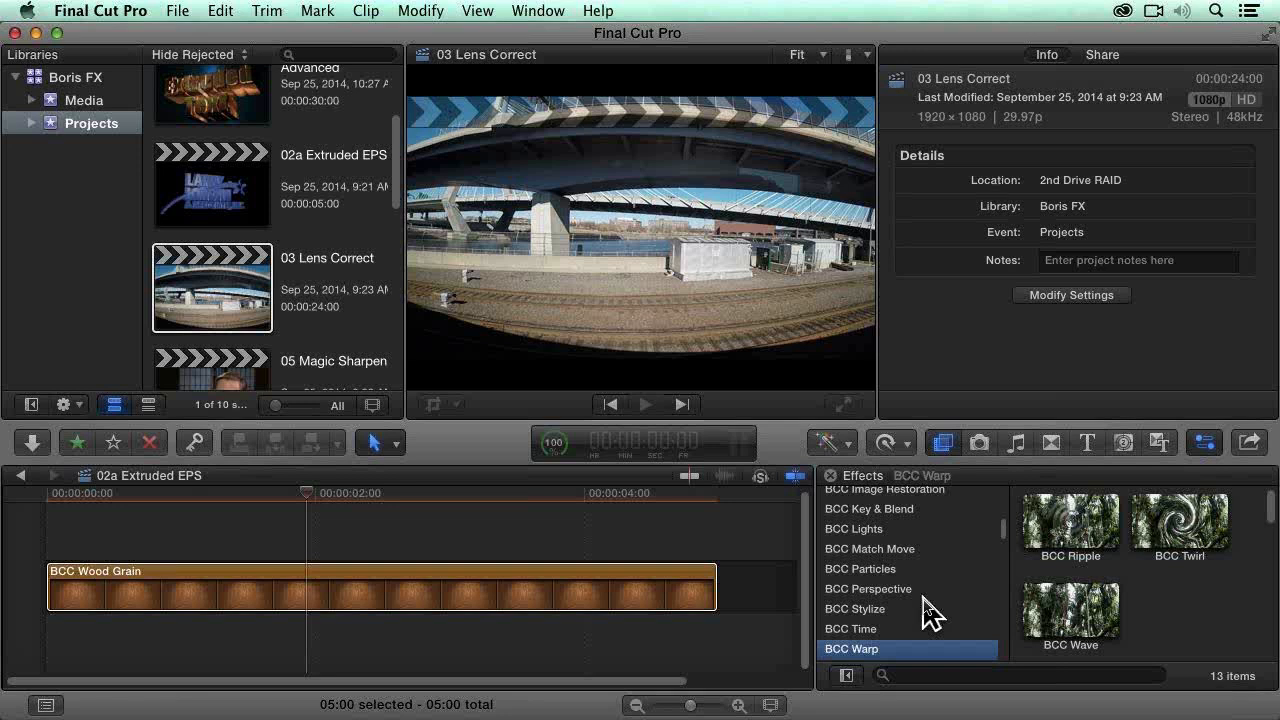
pyautogui.scroll(4, 934, 594)
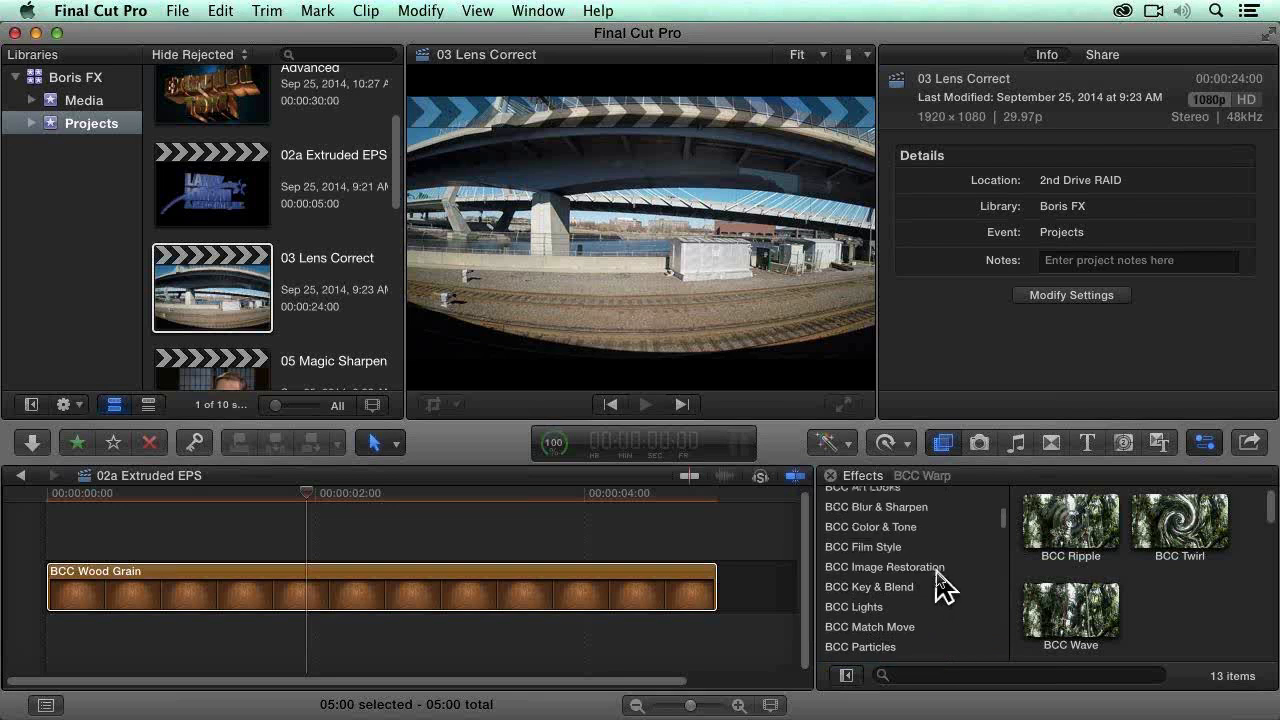
pyautogui.click(940, 568)
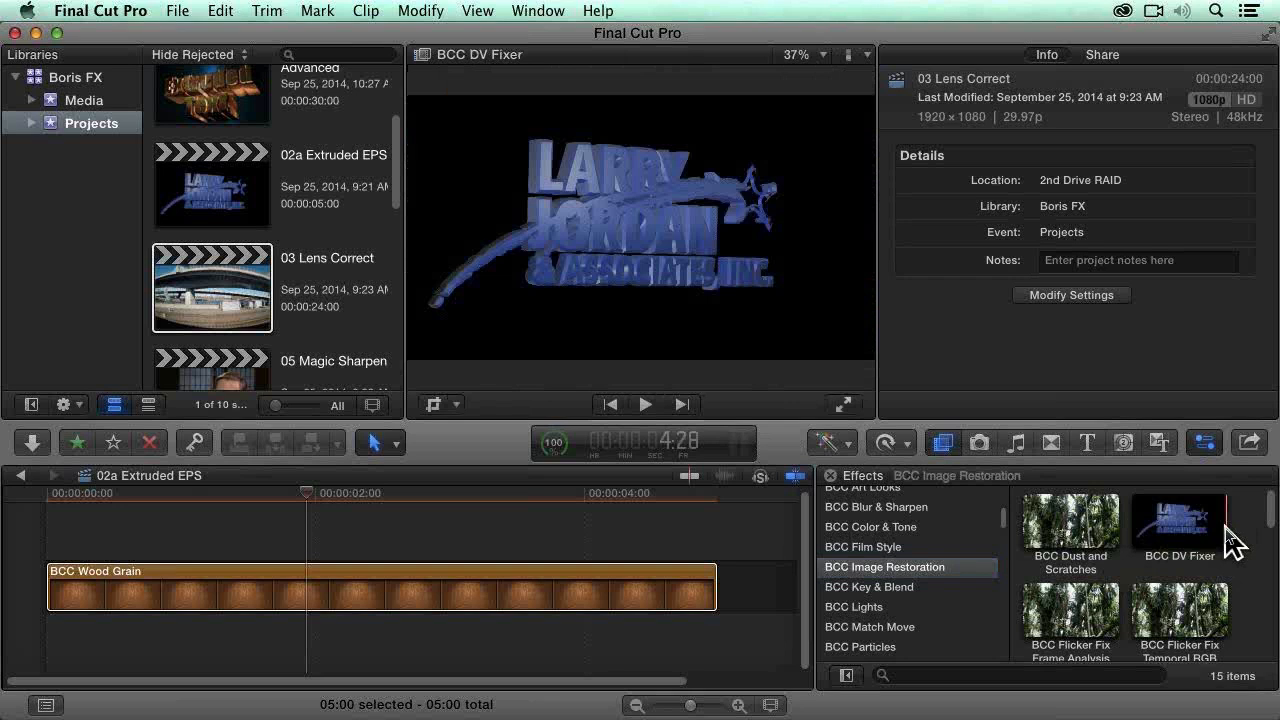
pyautogui.scroll(-1, 1257, 558)
pyautogui.scroll(-2, 1262, 576)
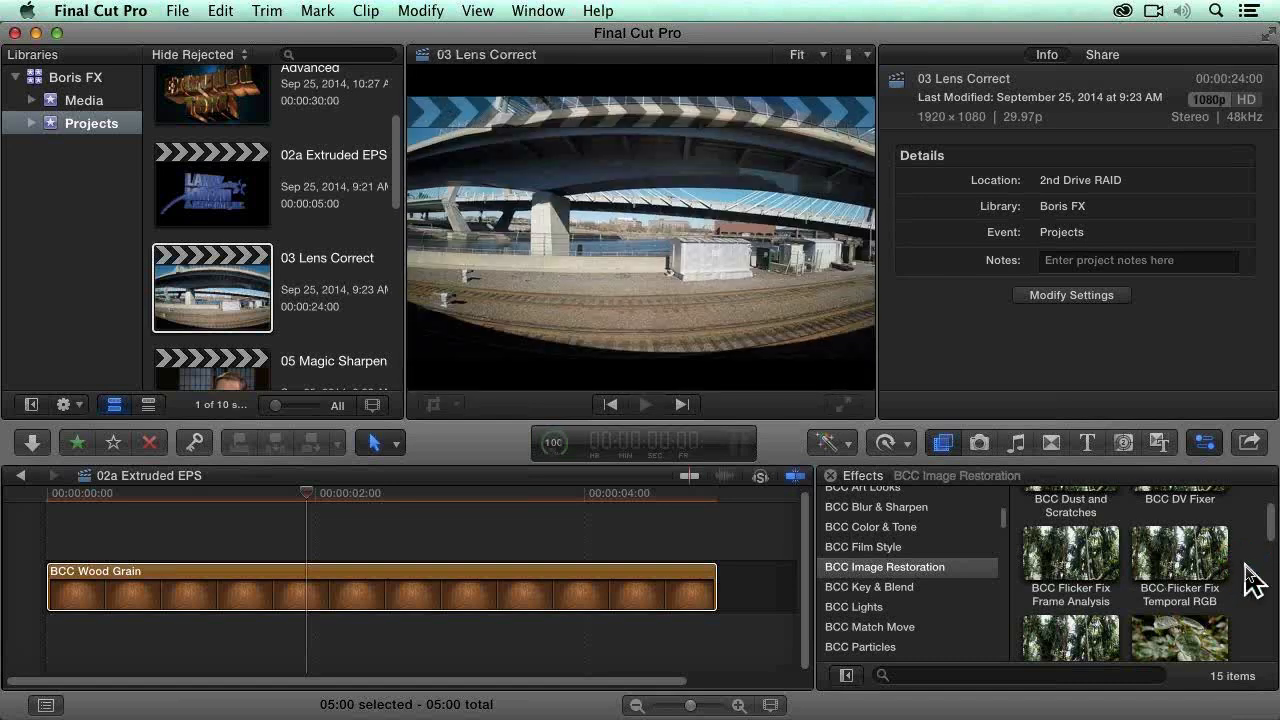
pyautogui.scroll(-1, 1252, 580)
pyautogui.scroll(-1, 1252, 580)
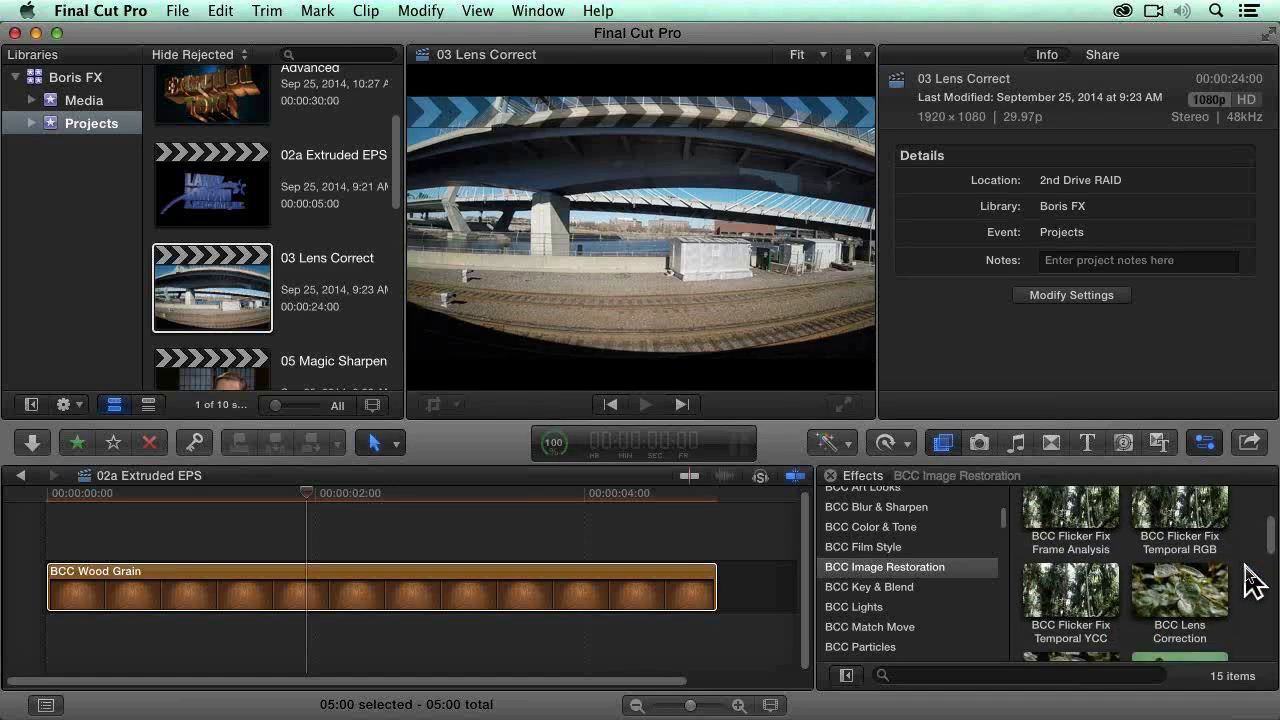
pyautogui.scroll(-1, 1250, 580)
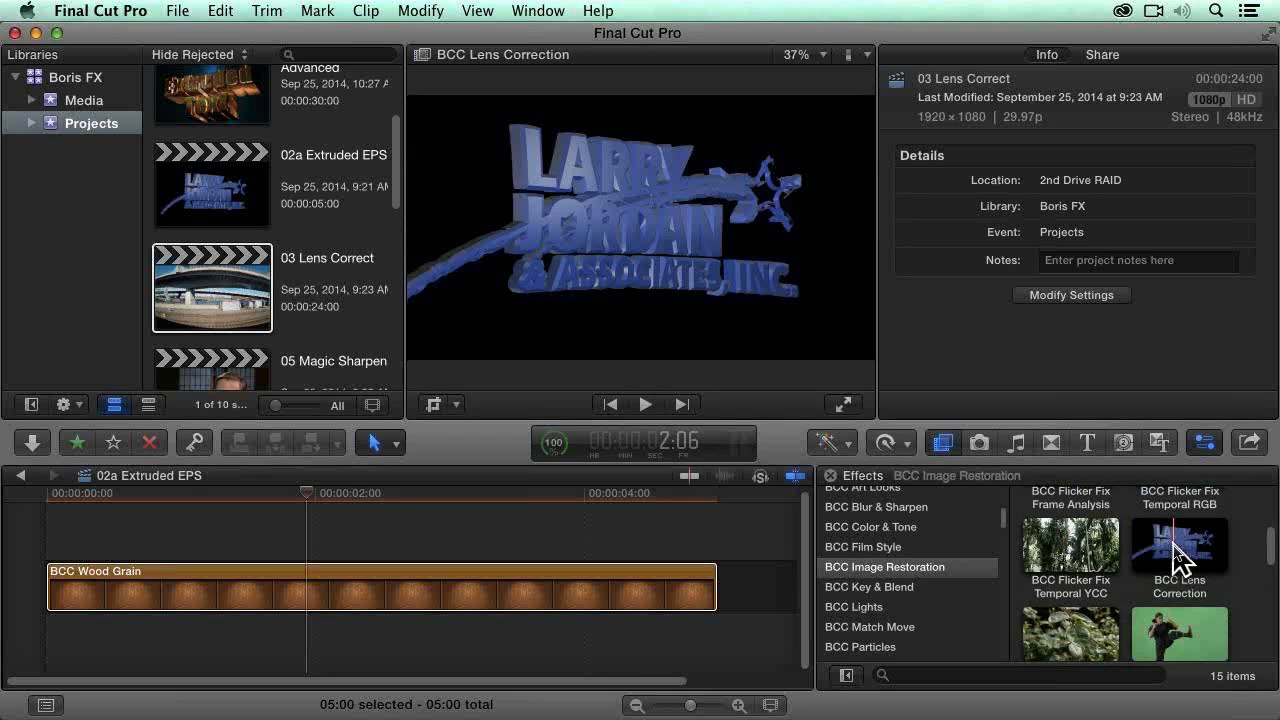
pyautogui.scroll(-2, 1243, 560)
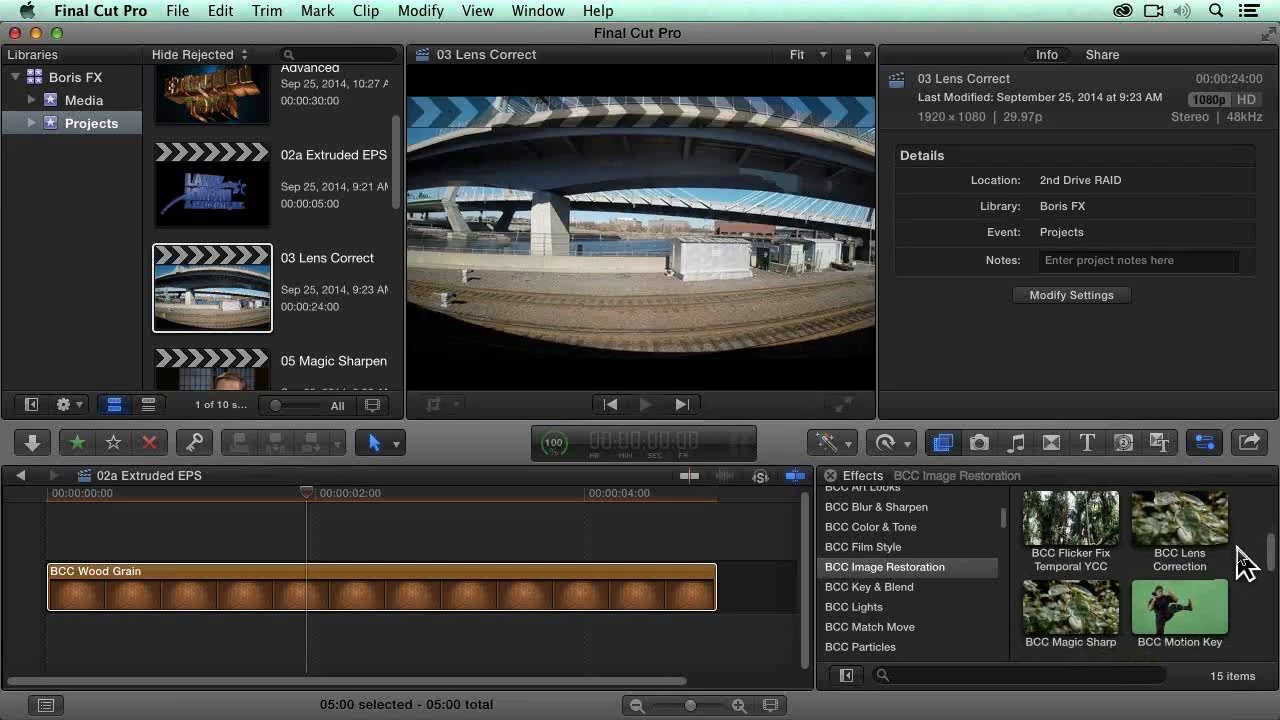
pyautogui.scroll(-2, 1243, 560)
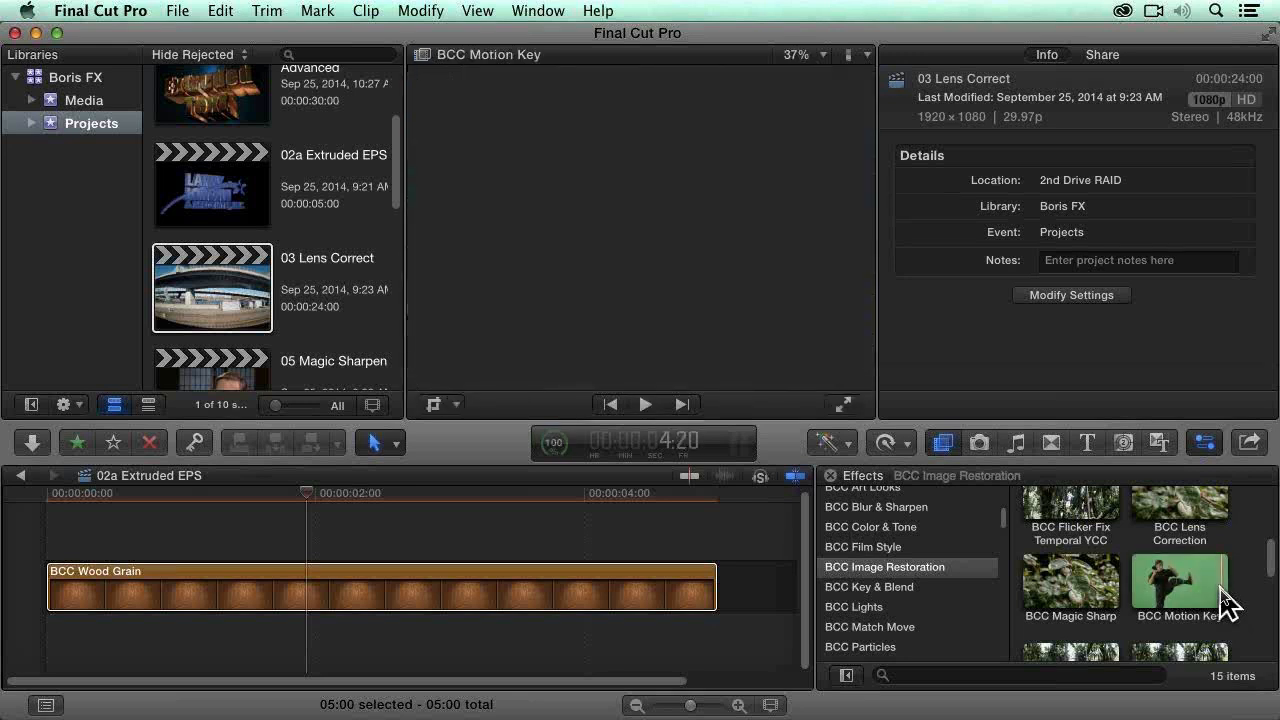
pyautogui.scroll(-3, 1250, 596)
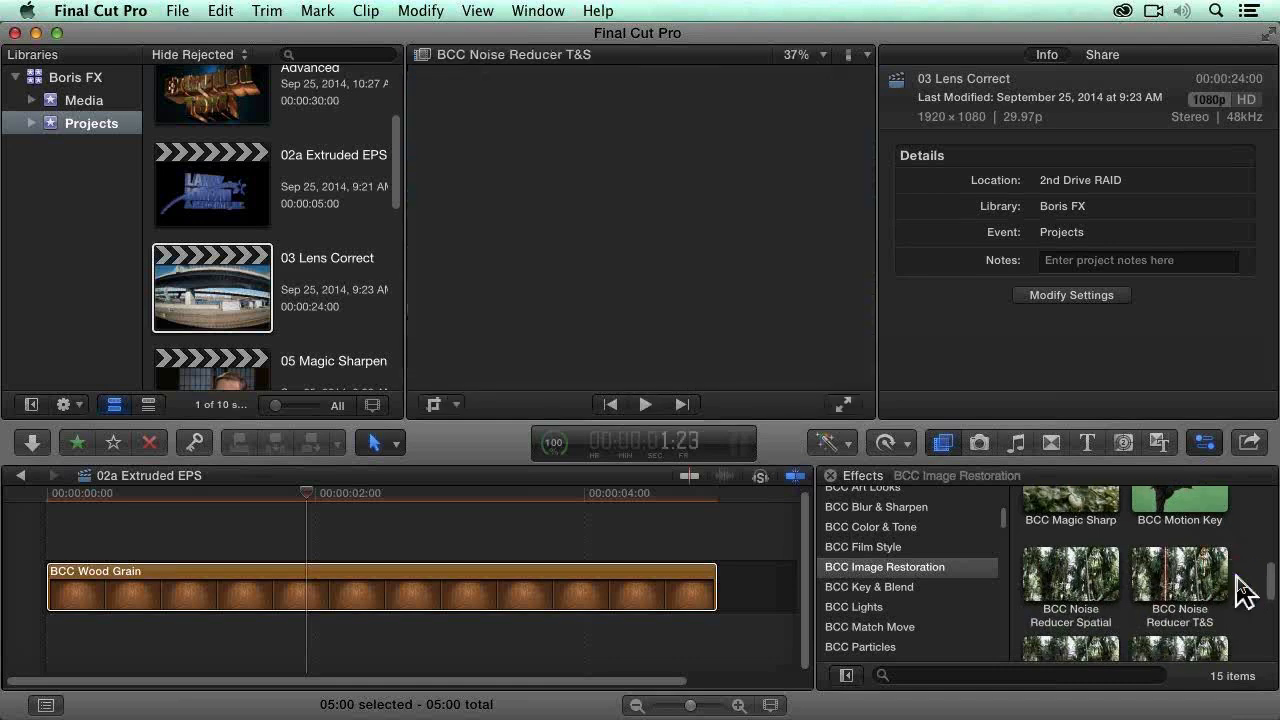
pyautogui.scroll(-1, 1245, 591)
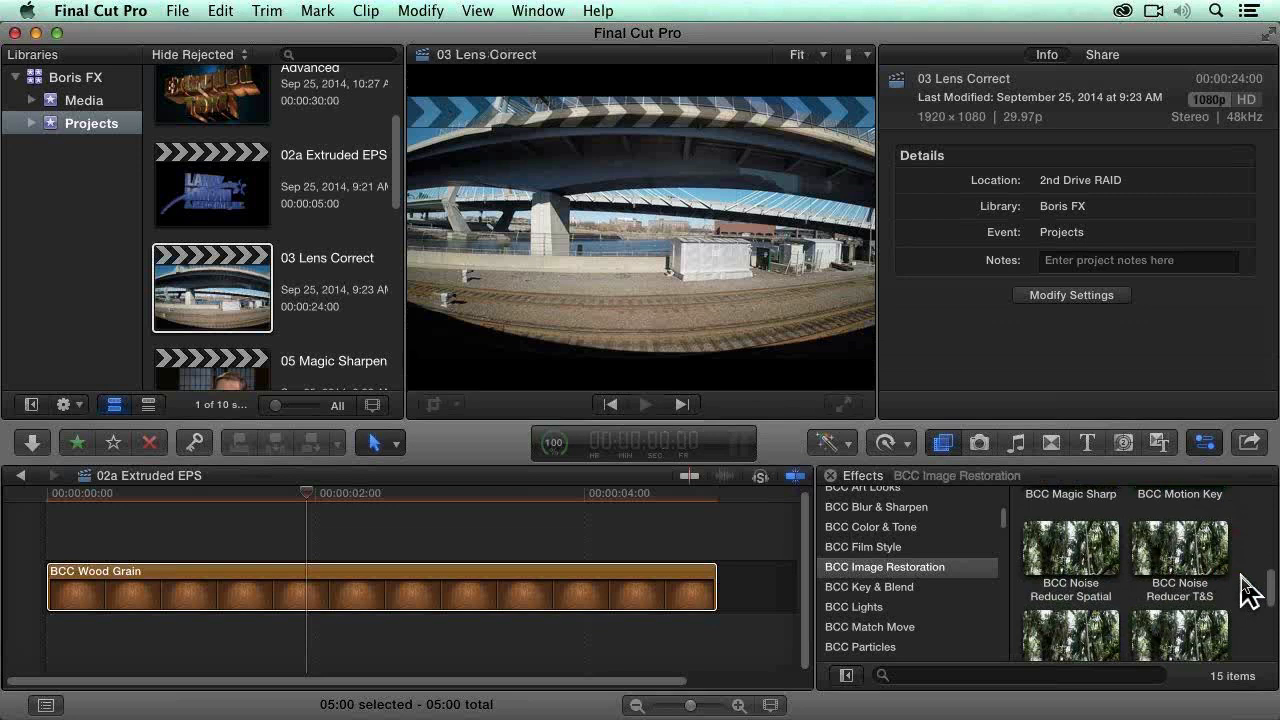
pyautogui.scroll(-1, 1250, 590)
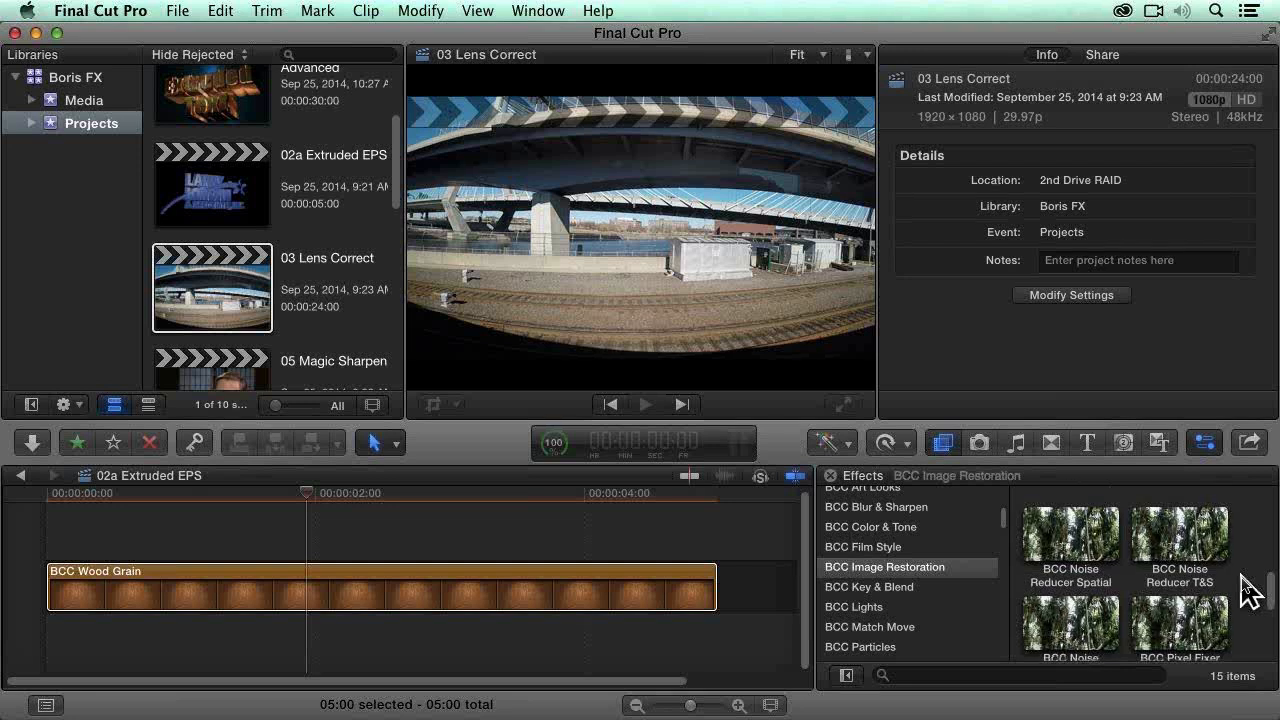
pyautogui.scroll(-4, 1250, 590)
pyautogui.scroll(-7, 1250, 590)
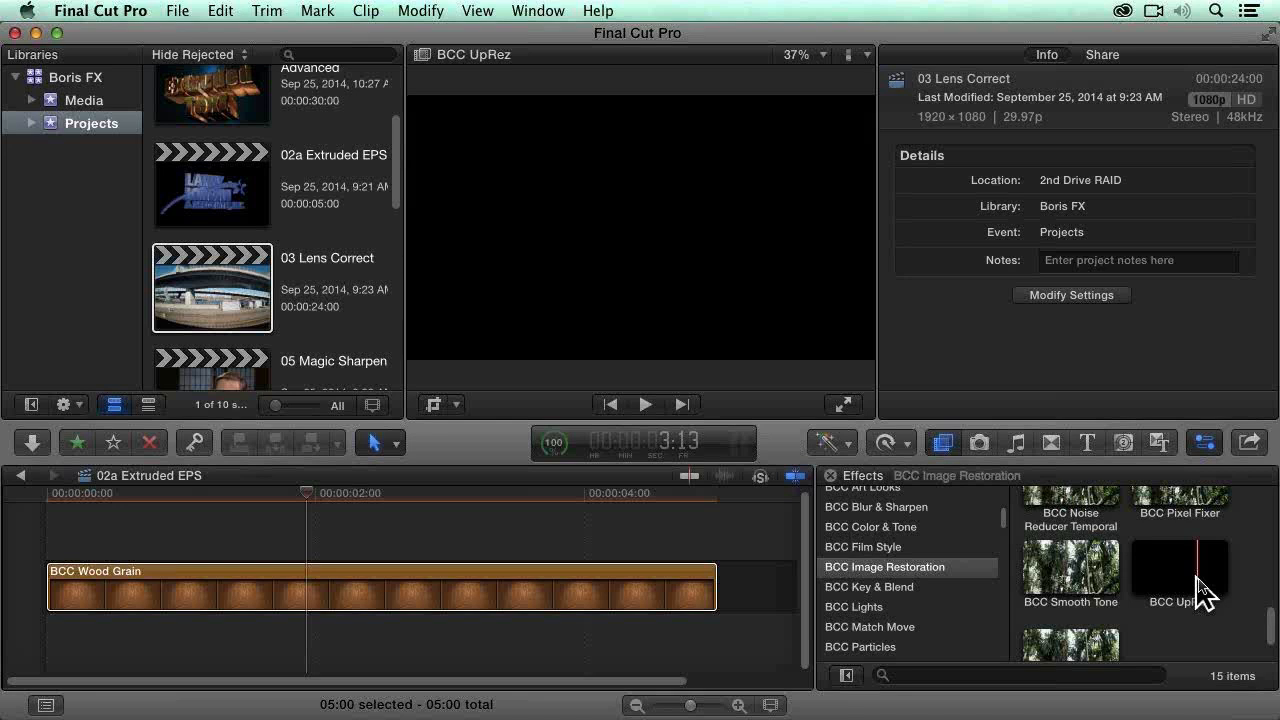
pyautogui.scroll(-2, 1185, 600)
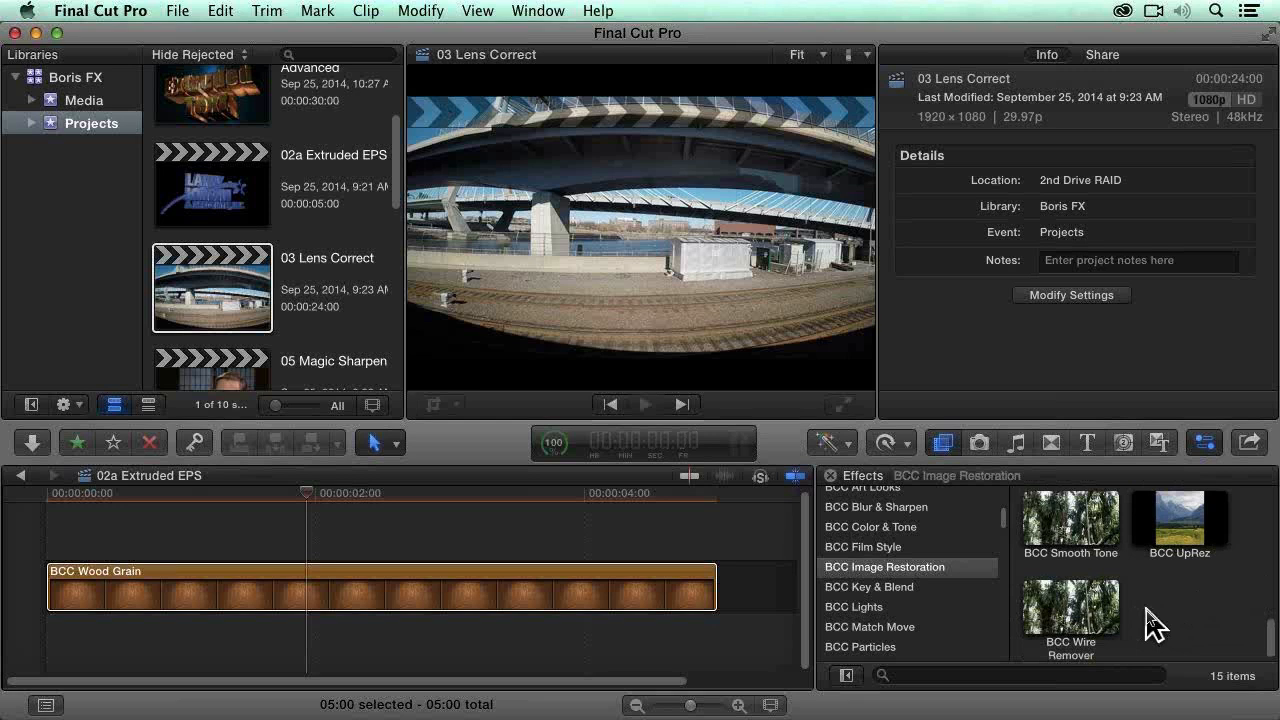
pyautogui.scroll(5, 1188, 622)
# Step: Open the 03 Lens Correct project in the timeline and move the playhead to 12:23
pyautogui.click(614, 606)
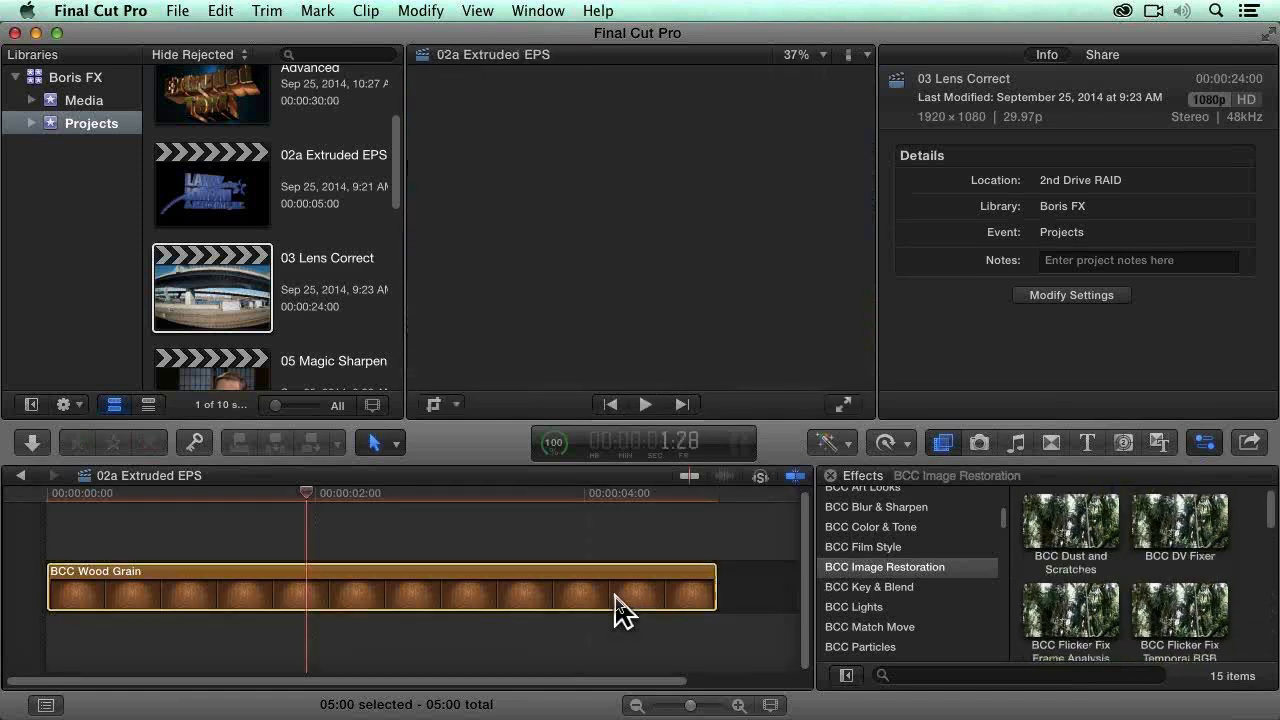
pyautogui.doubleClick(207, 293)
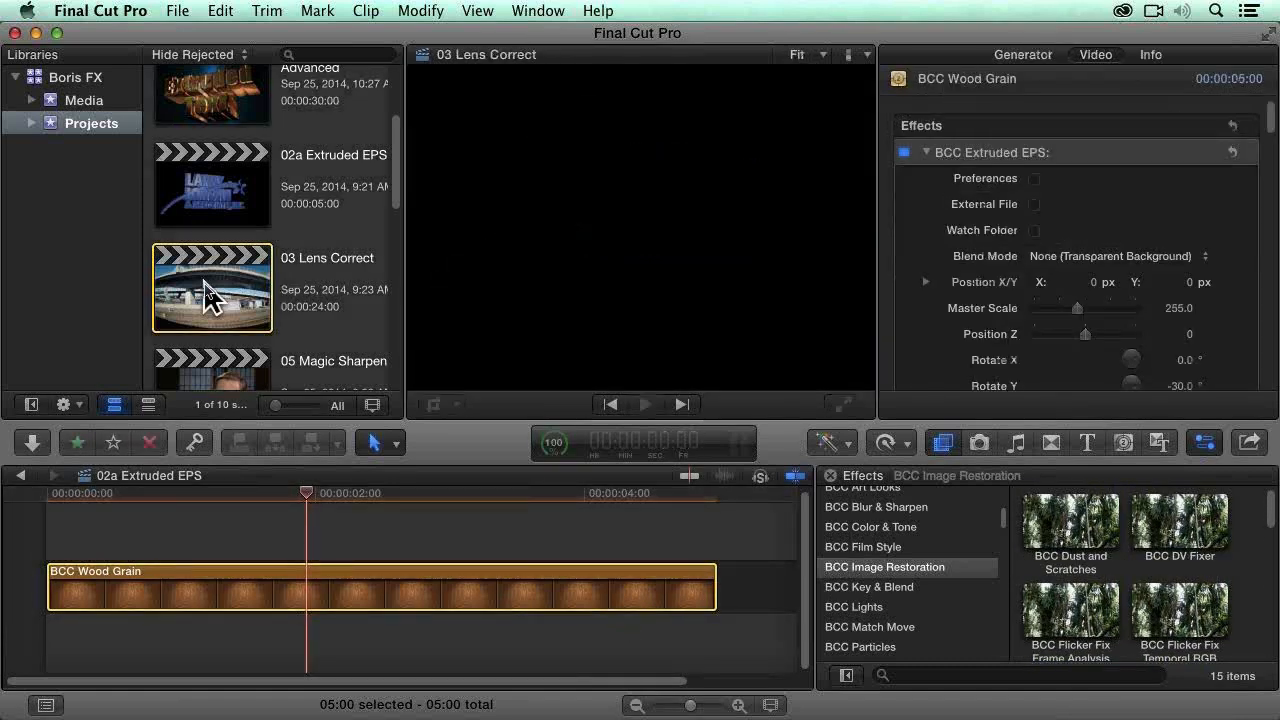
pyautogui.moveTo(240, 490); pyautogui.dragTo(391, 500)
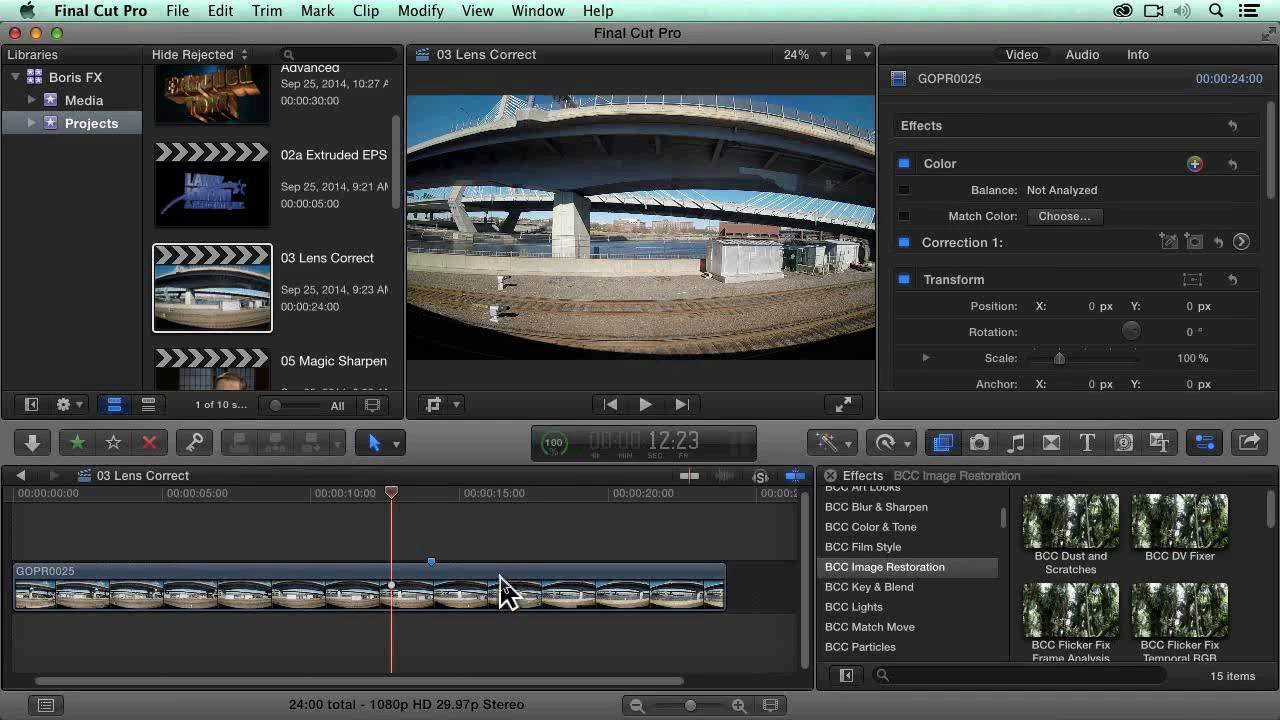
# Step: Select the GOPR0025 clip and park the playhead on its marker at 14:04
pyautogui.click(457, 580)
pyautogui.click(413, 493)
pyautogui.moveTo(414, 492); pyautogui.dragTo(431, 494)
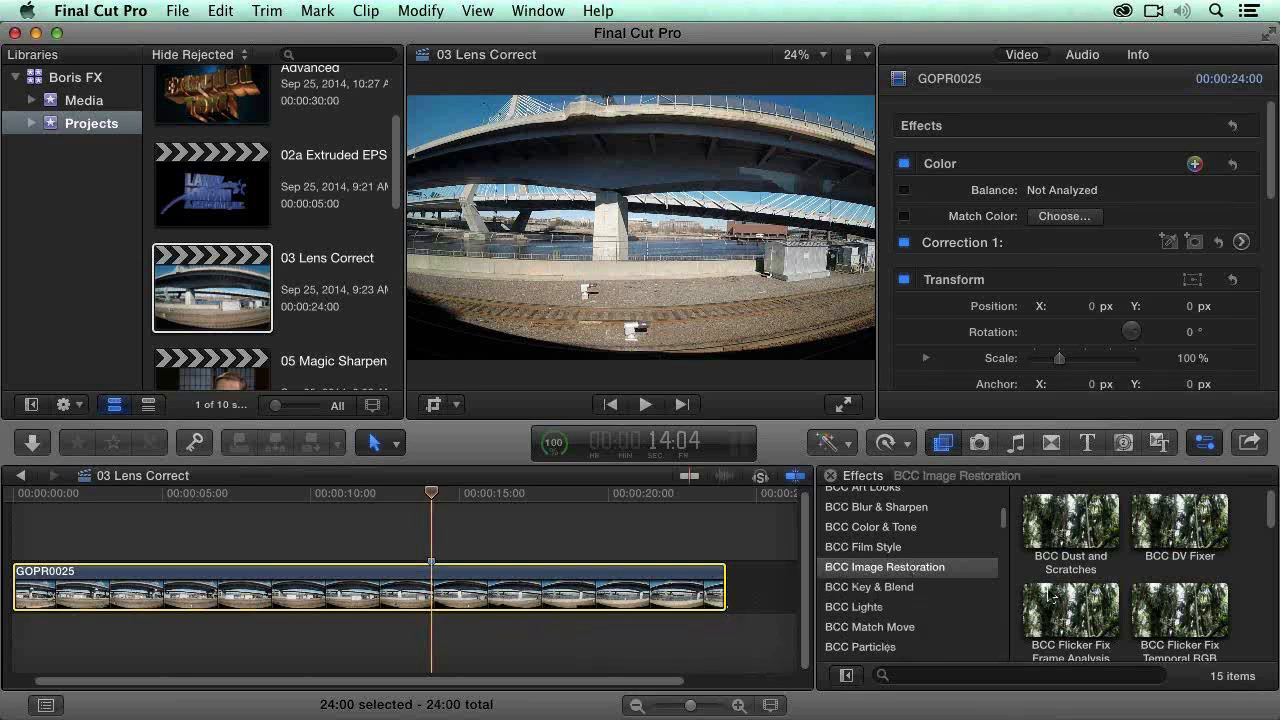
# Step: Apply the BCC Lens Correction effect from BCC Image Restoration to the GOPR0025 clip
pyautogui.scroll(-1, 1115, 600)
pyautogui.click(1242, 598)
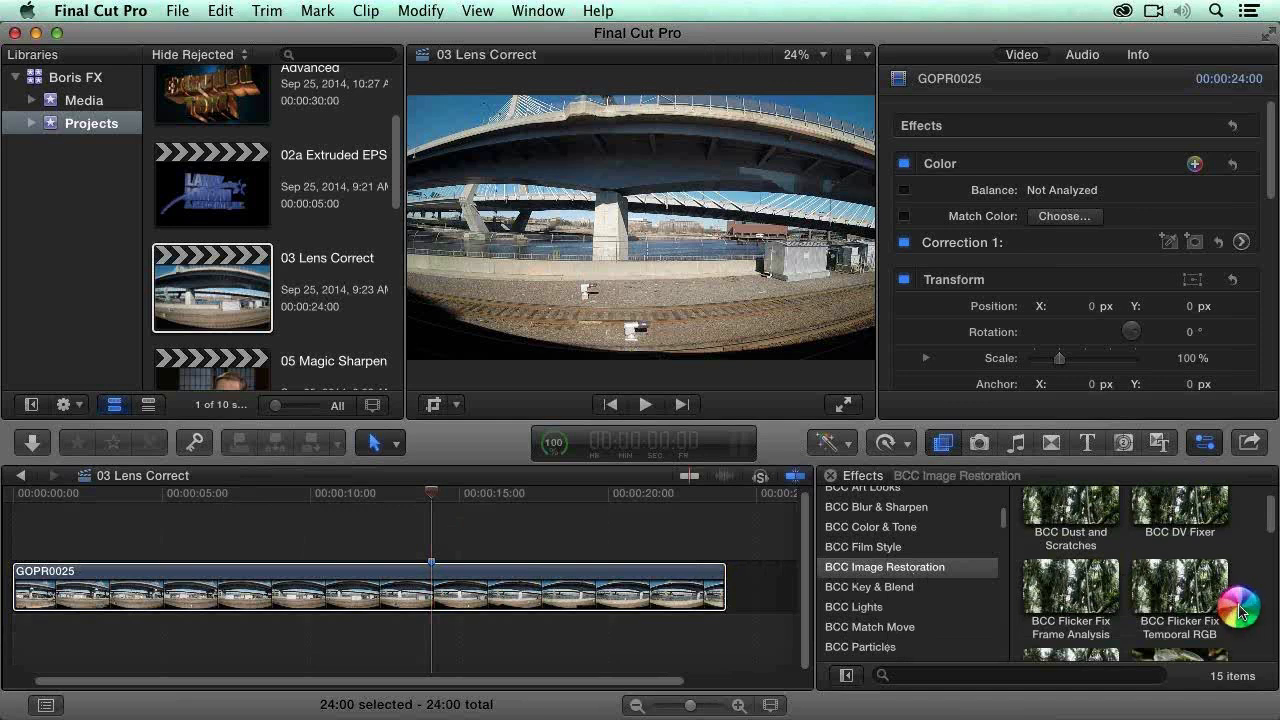
pyautogui.scroll(-3, 1246, 608)
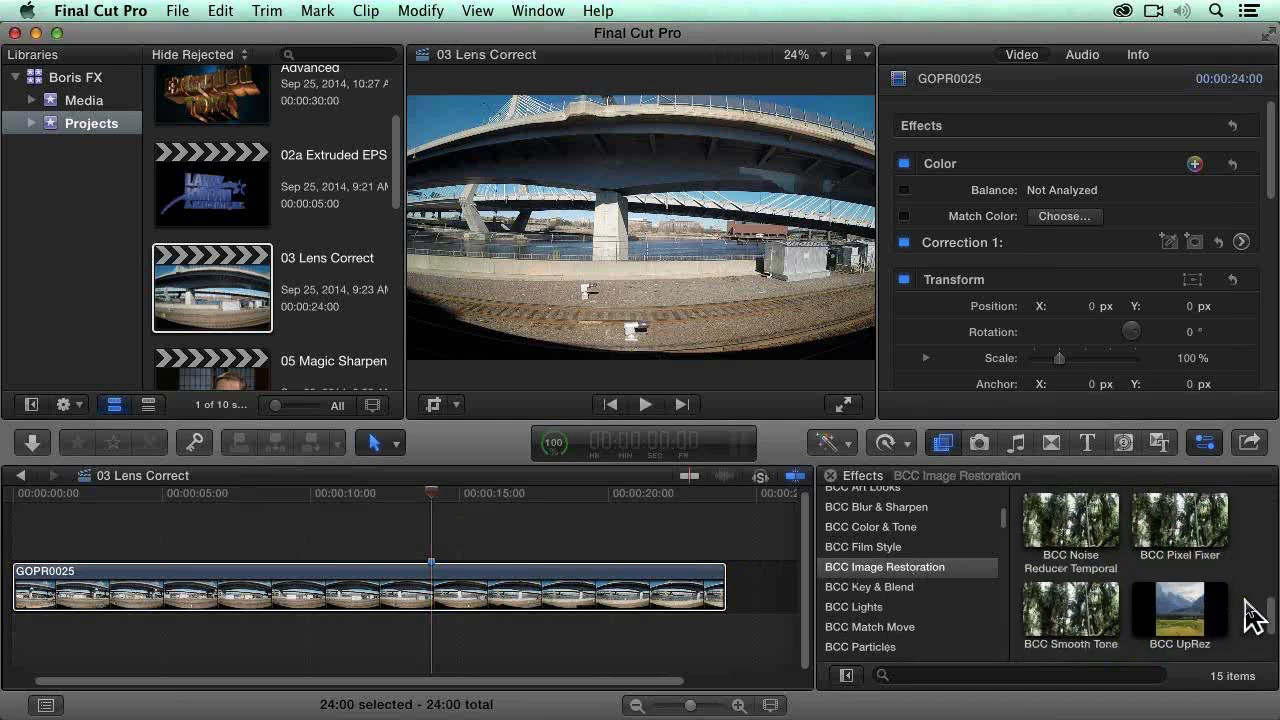
pyautogui.scroll(3, 1253, 617)
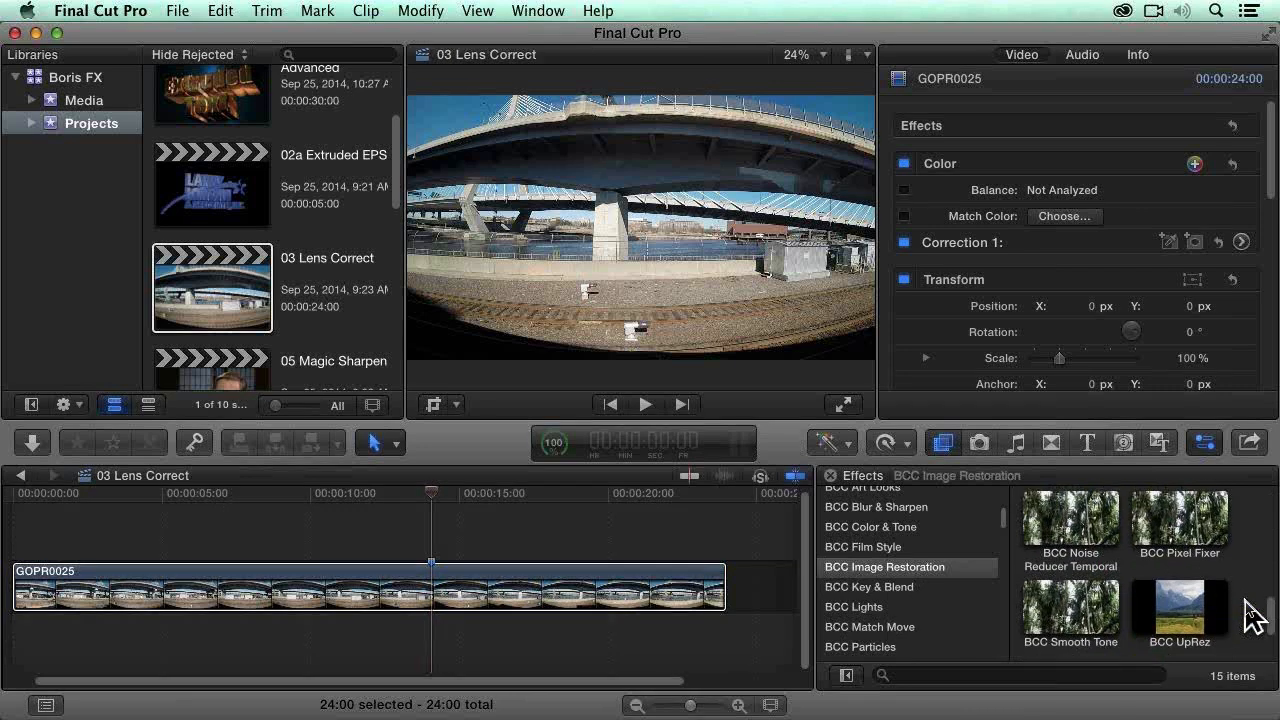
pyautogui.scroll(3, 1252, 615)
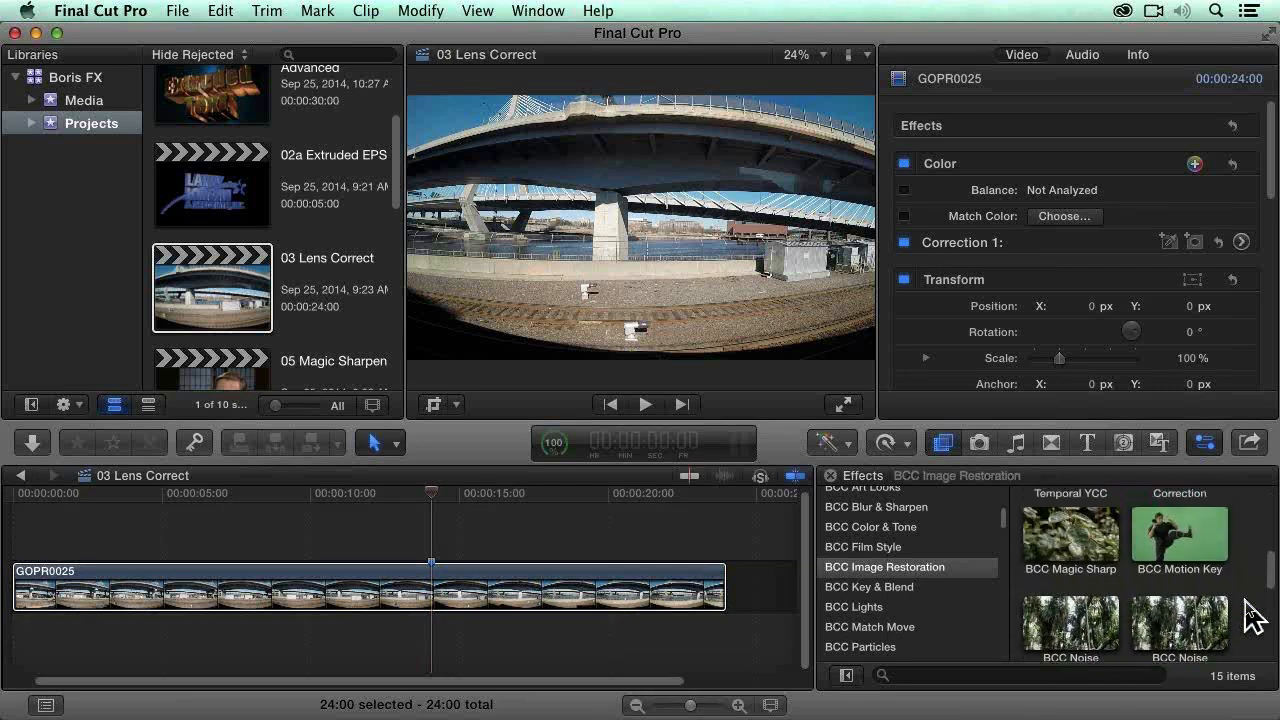
pyautogui.moveTo(1222, 598); pyautogui.dragTo(420, 588)
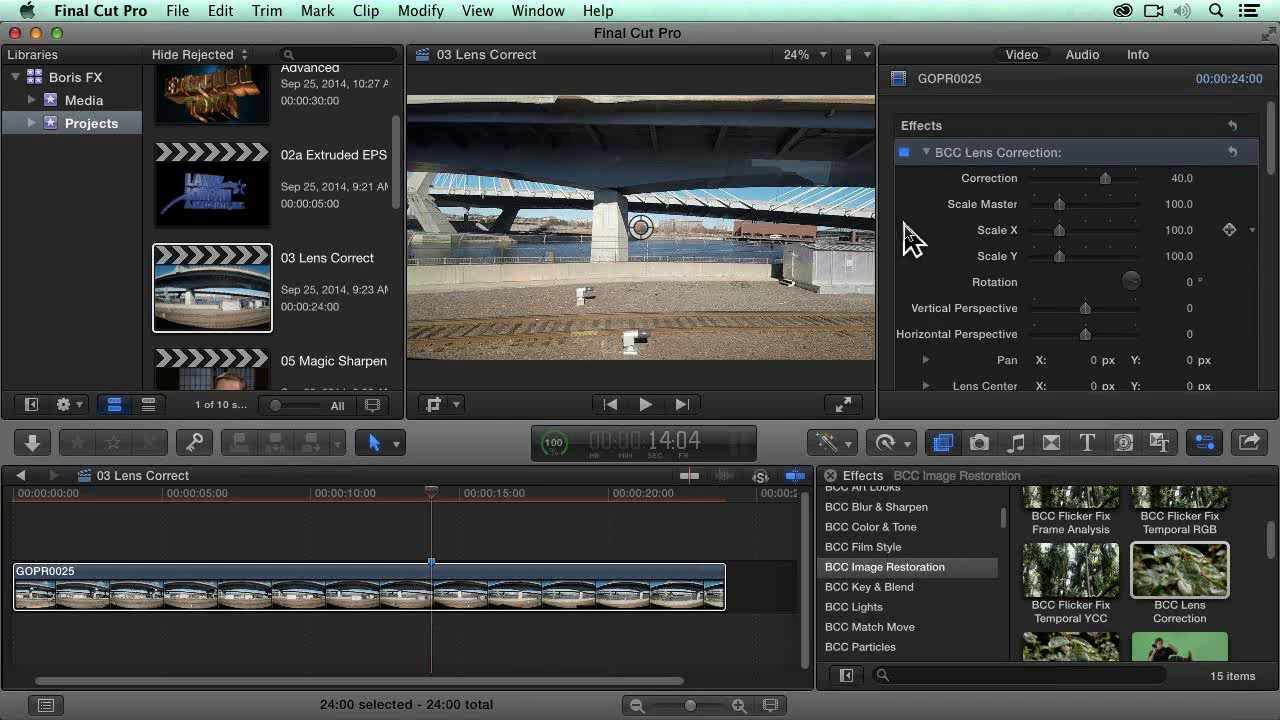
# Step: Look through the BCC Lens Correction parameters and view the original GOPR0025 source clip in the Media event
pyautogui.scroll(-3, 907, 239)
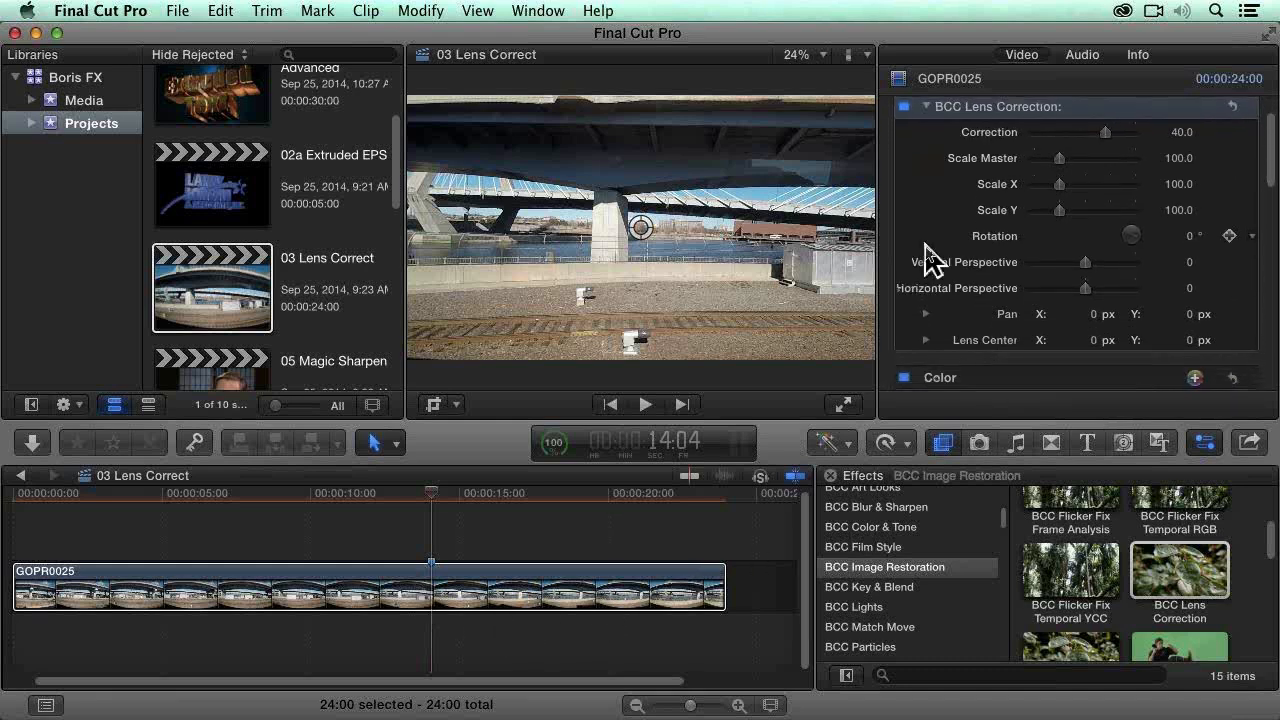
pyautogui.scroll(3, 936, 226)
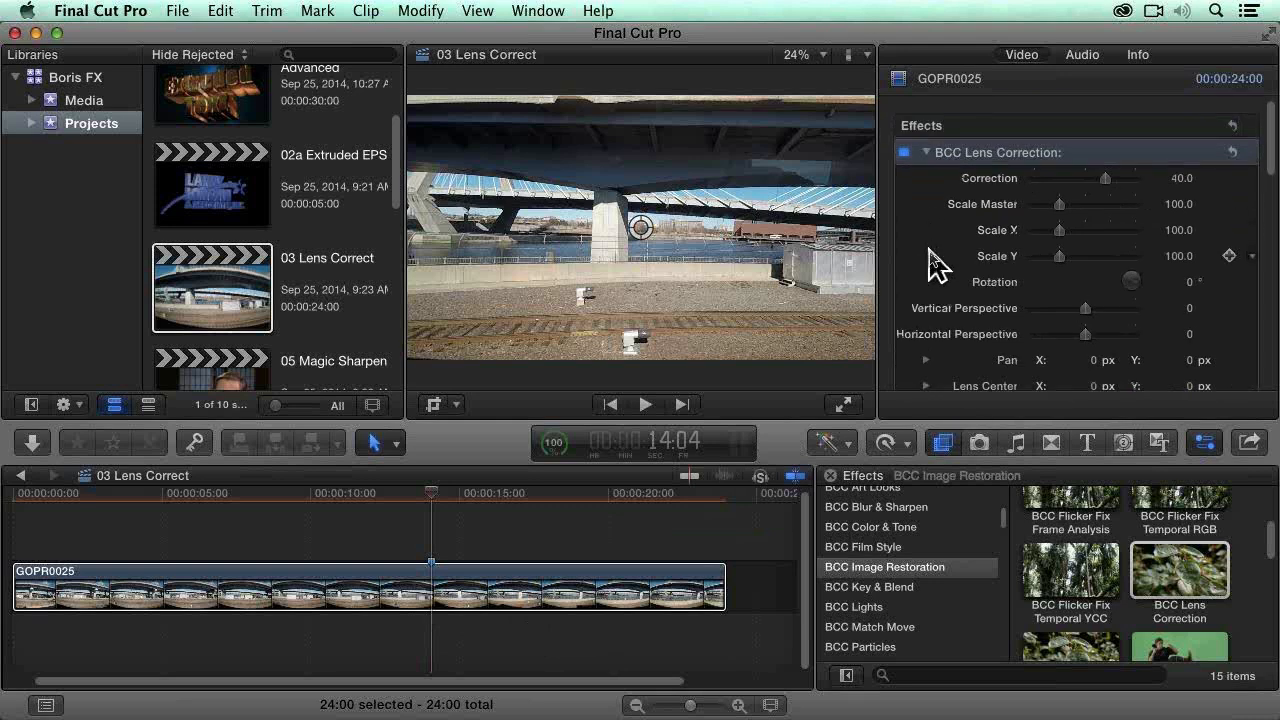
pyautogui.click(523, 600)
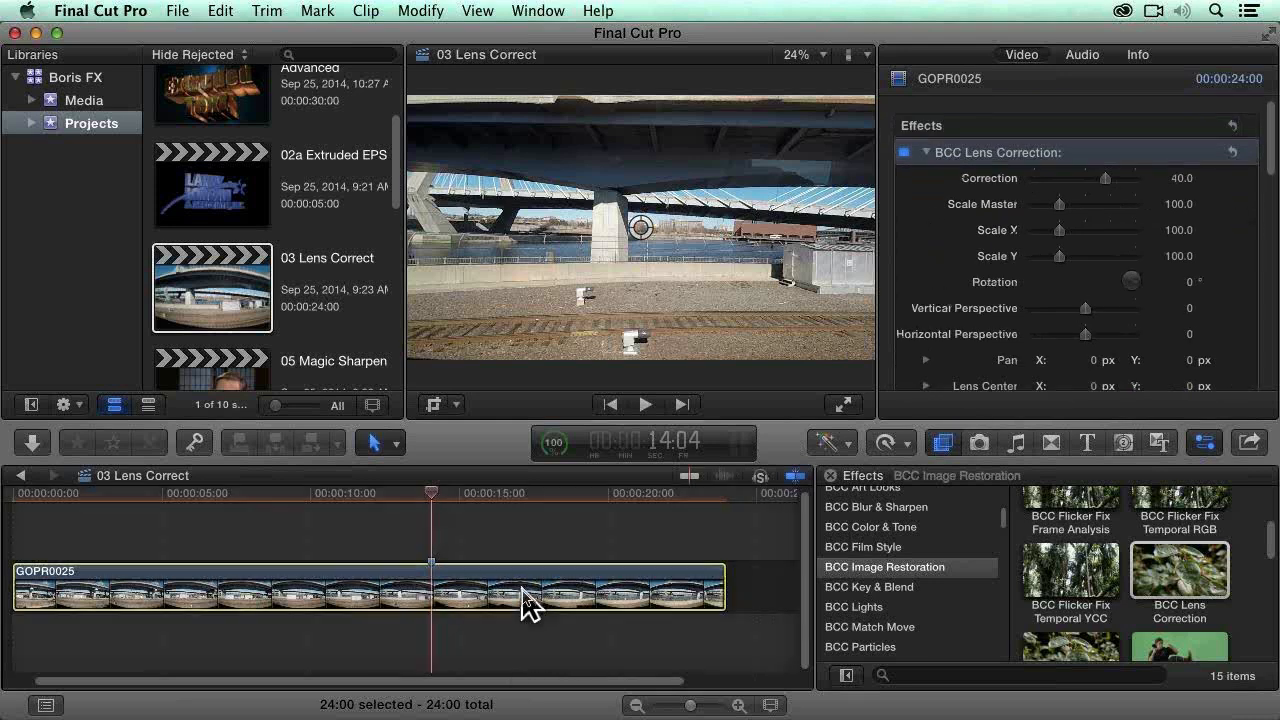
pyautogui.click(85, 102)
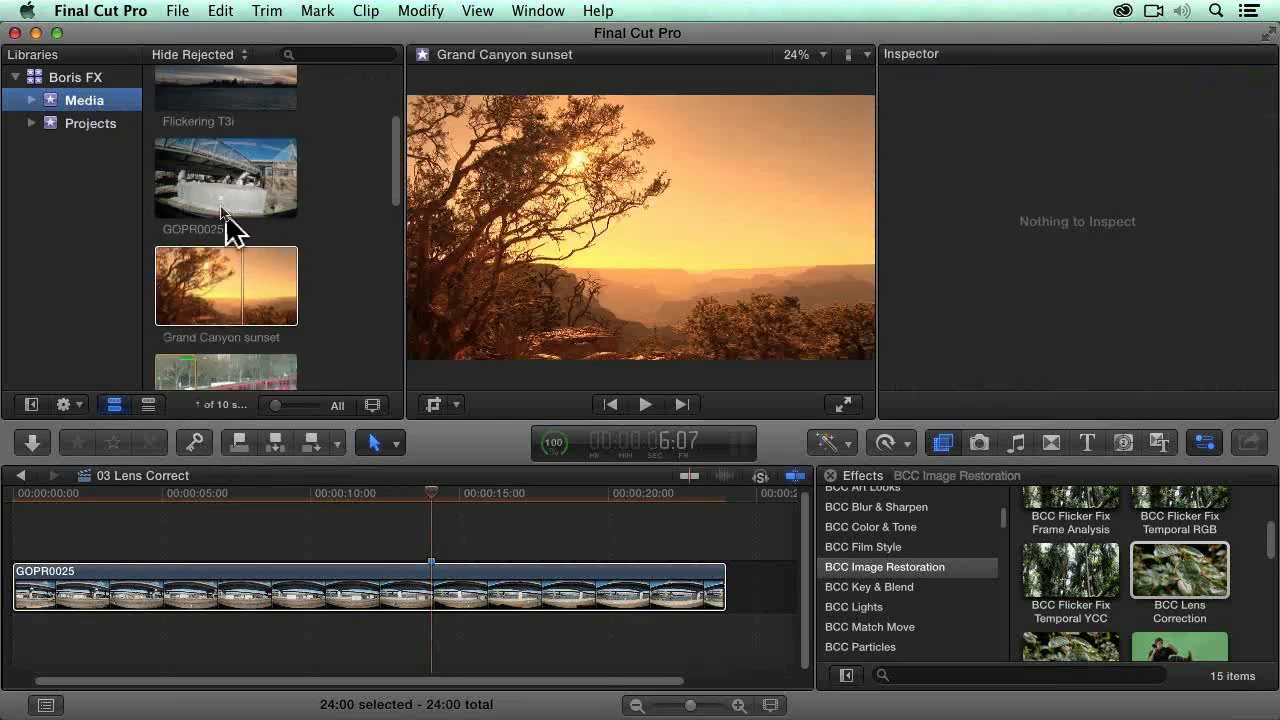
pyautogui.click(220, 200)
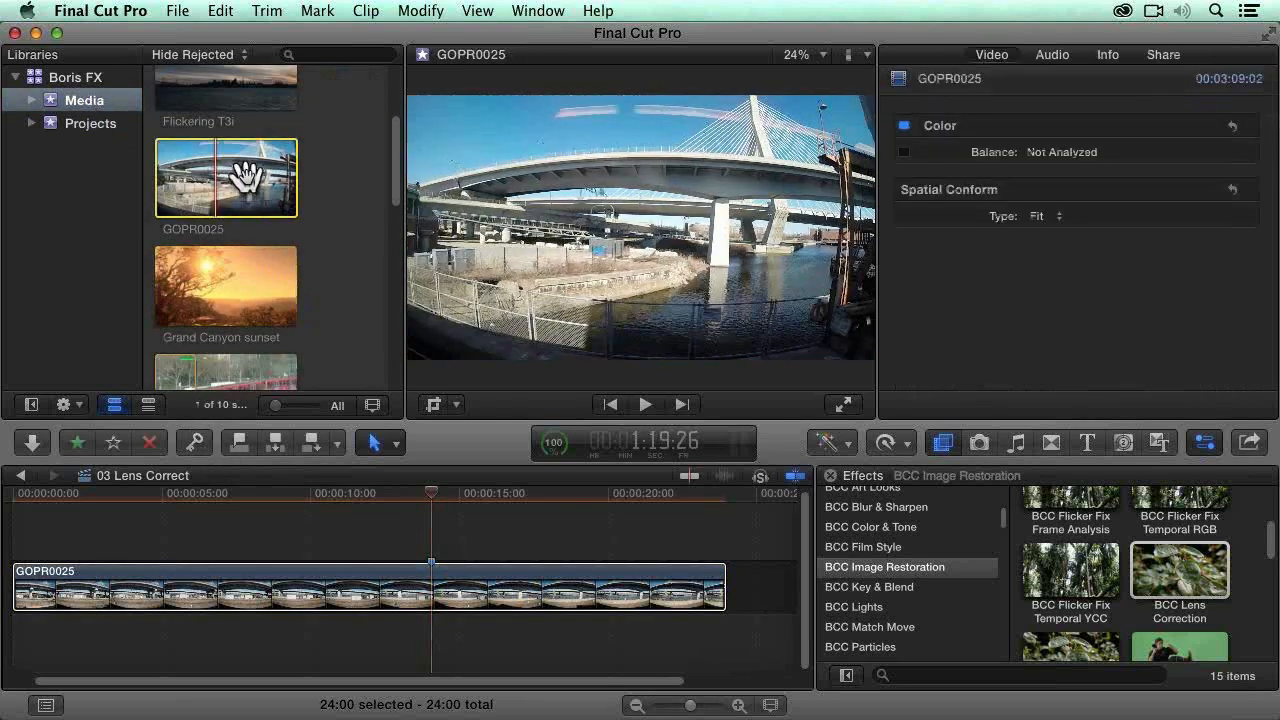
# Step: Paste a copy of the corrected GOPR0025 timeline clip as a connected clip at the start of the timeline
pyautogui.click(452, 591)
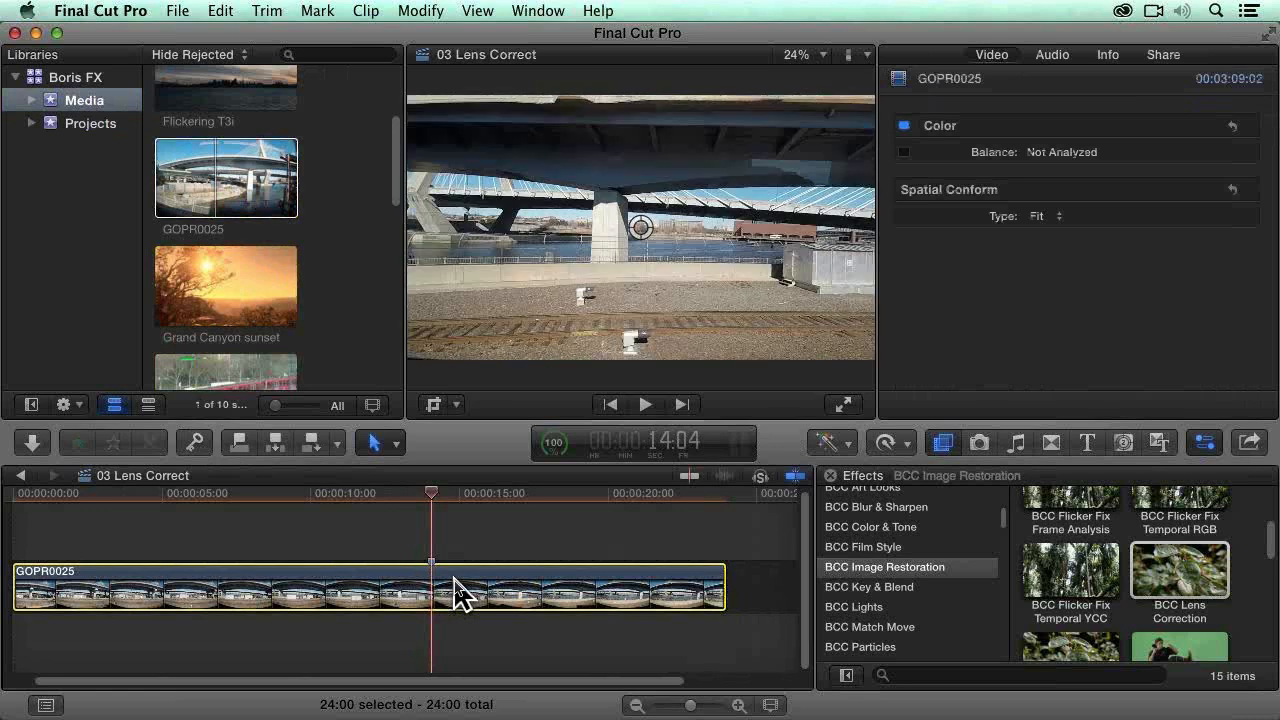
pyautogui.press('Home')
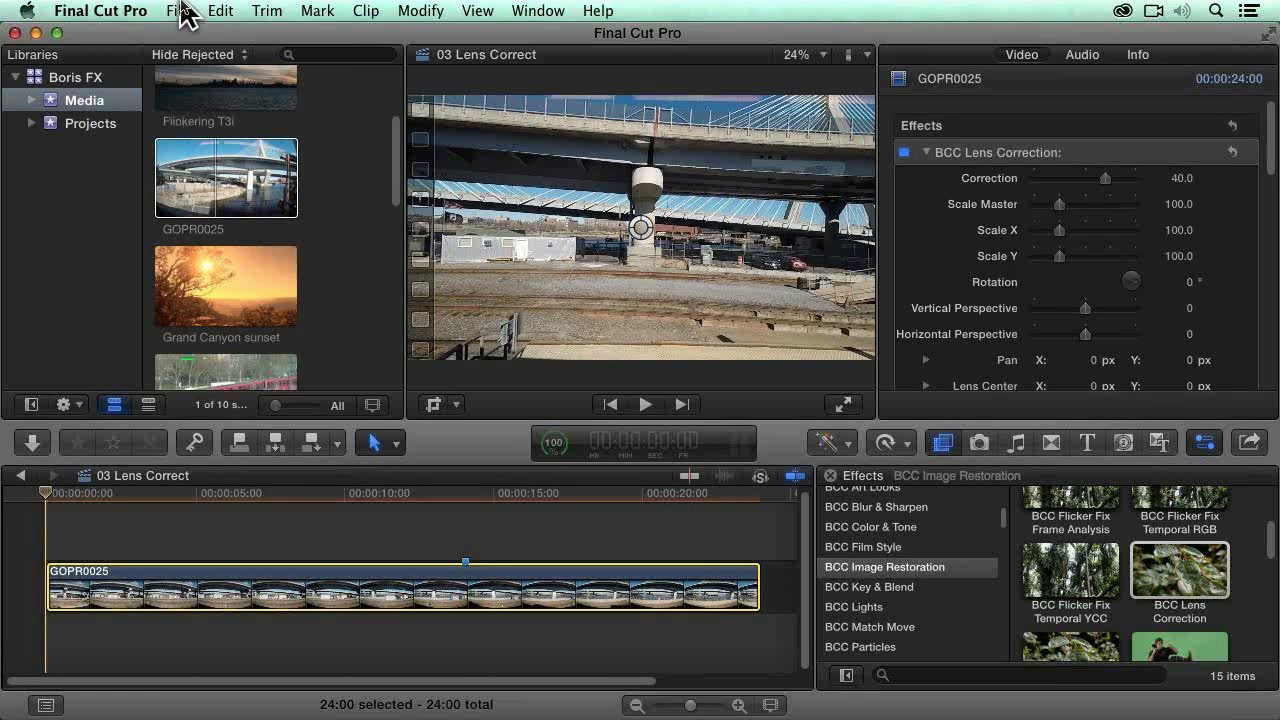
pyautogui.click(219, 12)
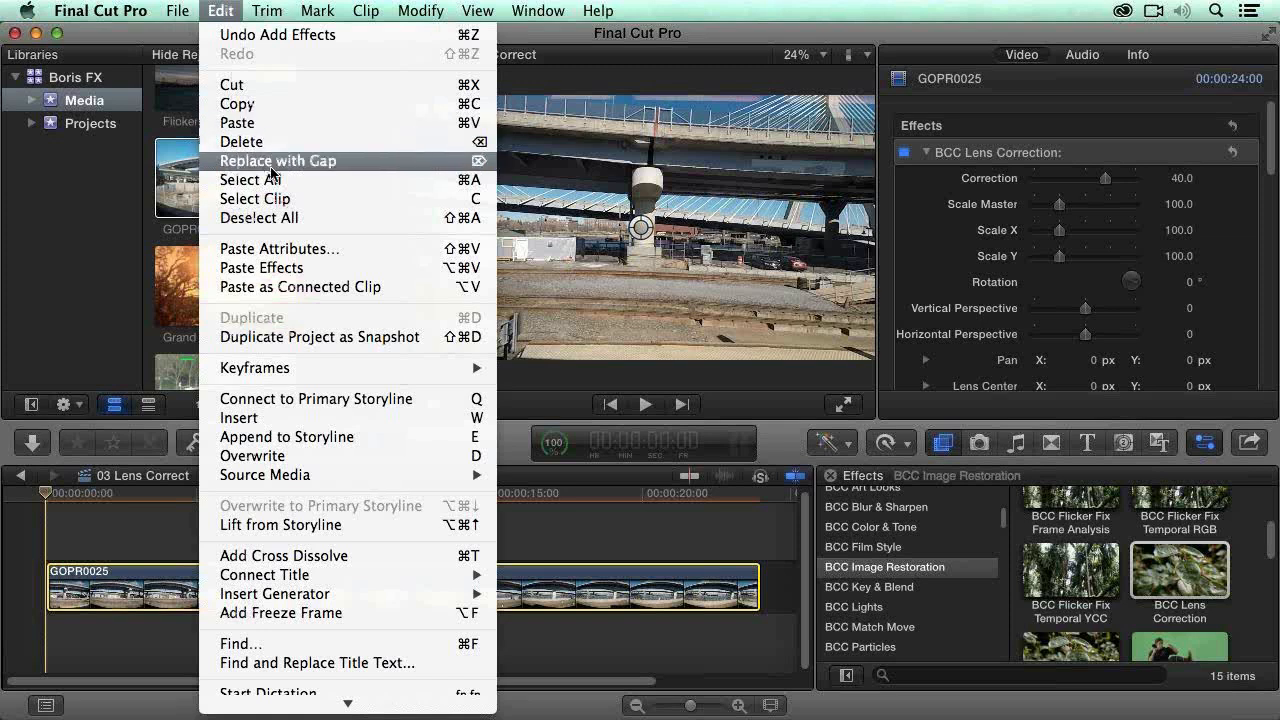
pyautogui.click(311, 287)
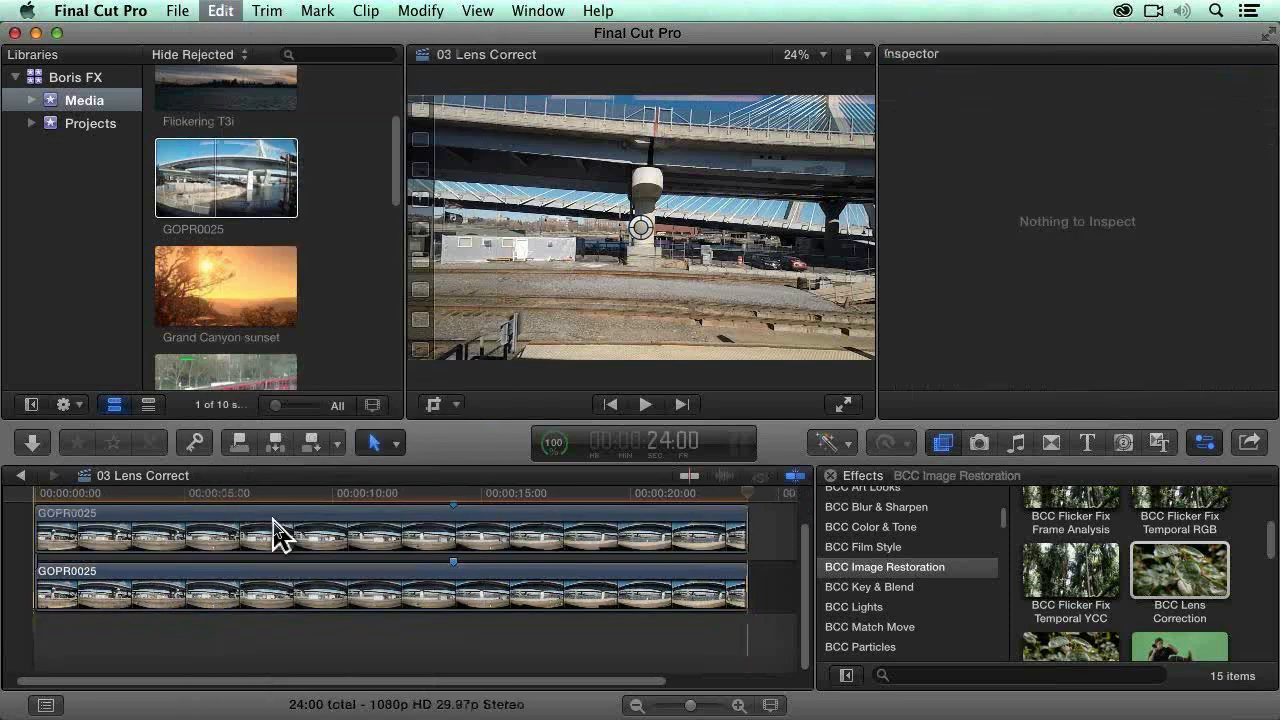
# Step: Trim the connected GOPR0025 clip's right edge to about the middle of the frame and turn off its BCC Lens Correction
pyautogui.click(720, 548)
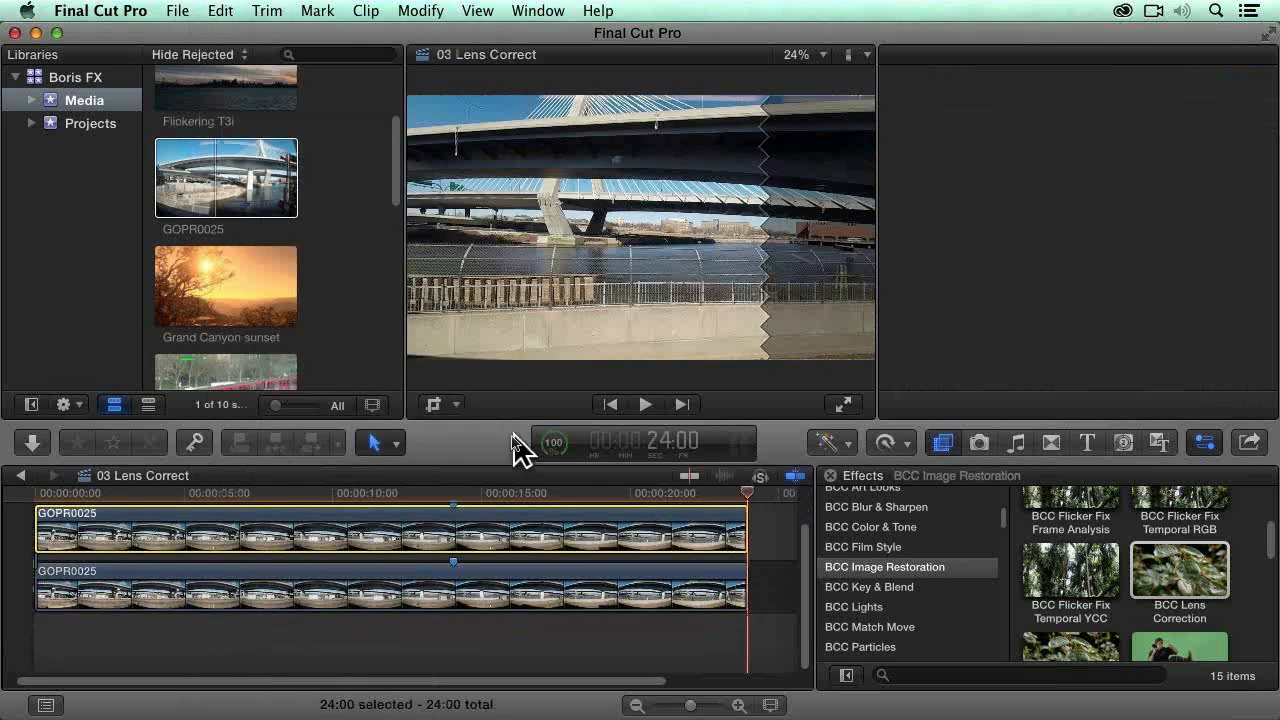
pyautogui.click(434, 404)
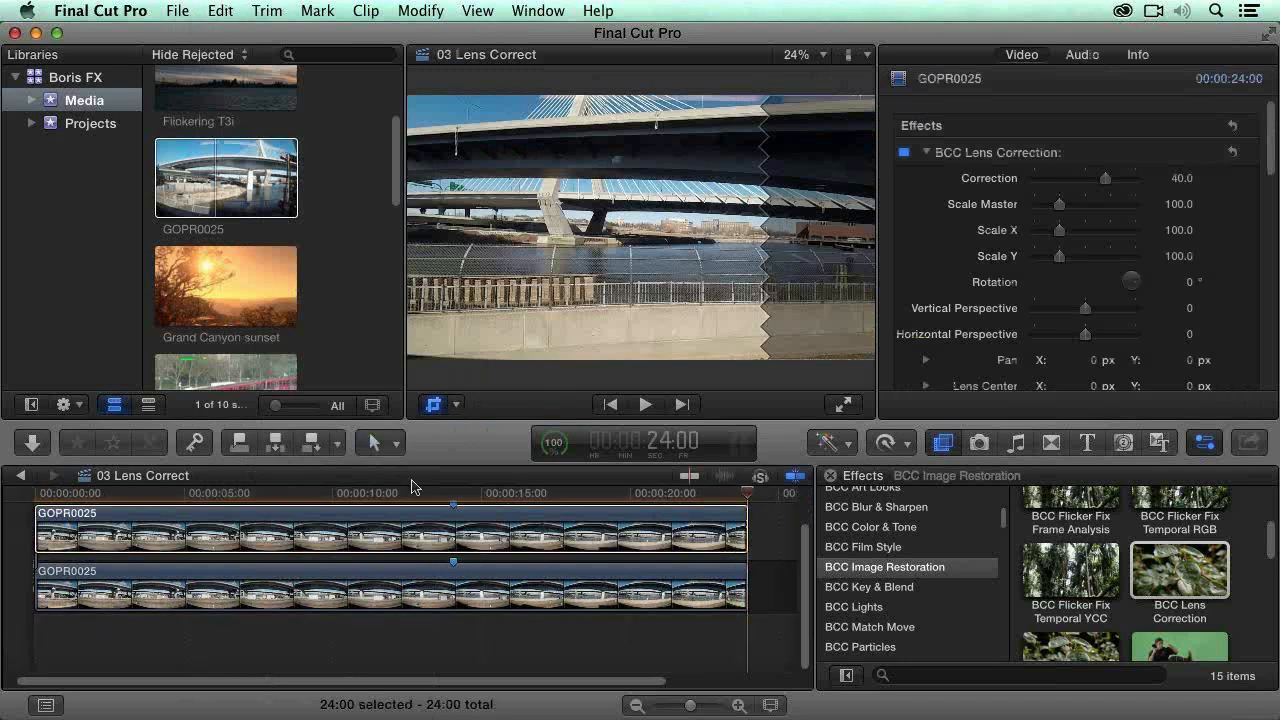
pyautogui.click(341, 525)
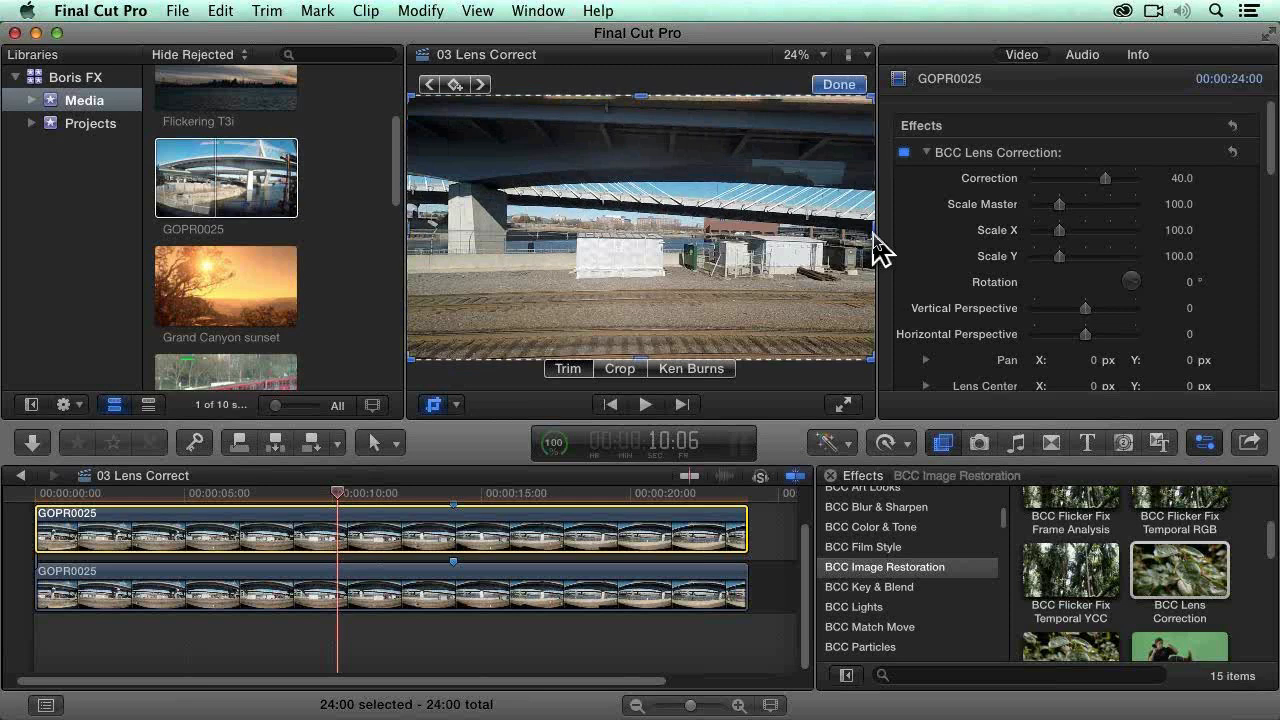
pyautogui.moveTo(873, 228); pyautogui.dragTo(846, 246)
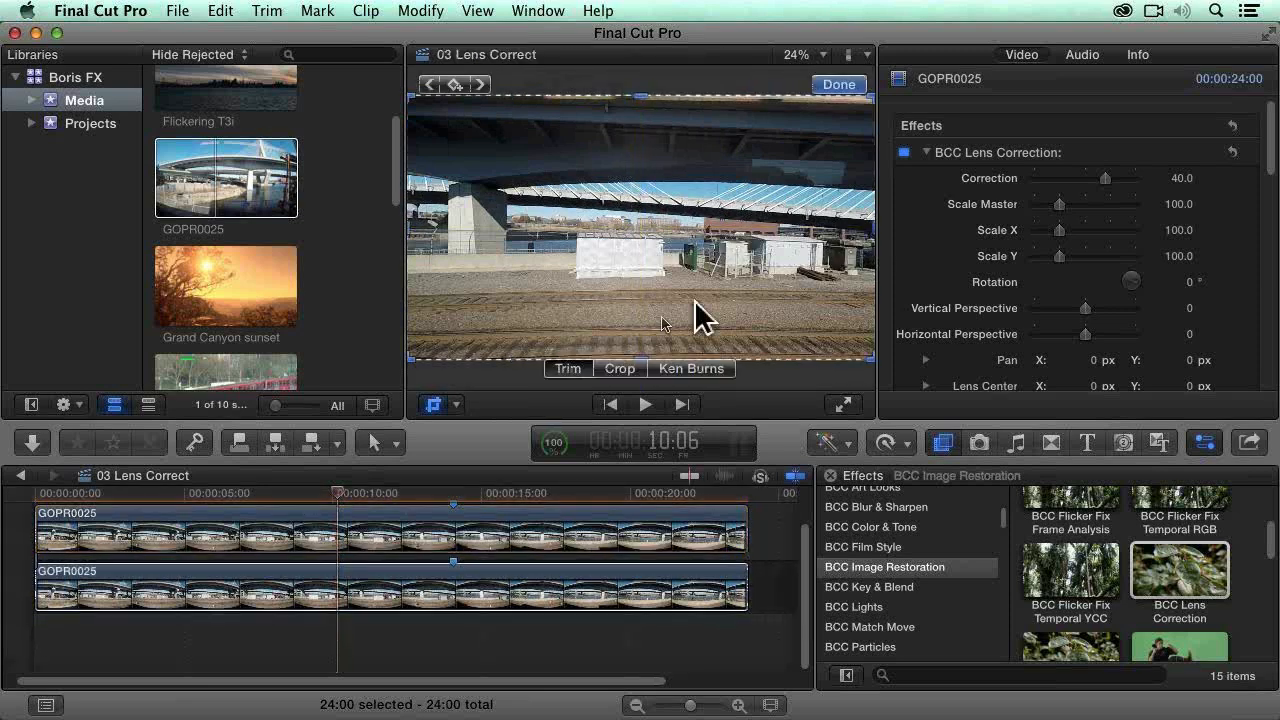
pyautogui.click(414, 548)
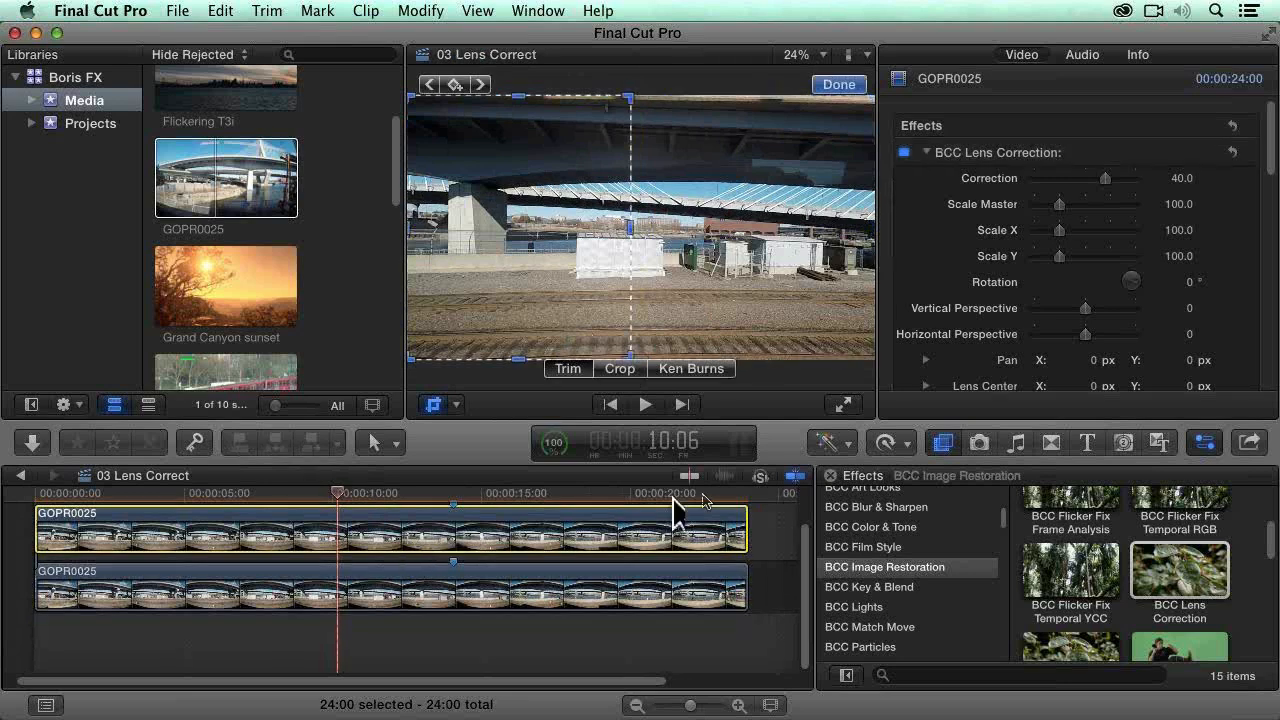
pyautogui.click(839, 85)
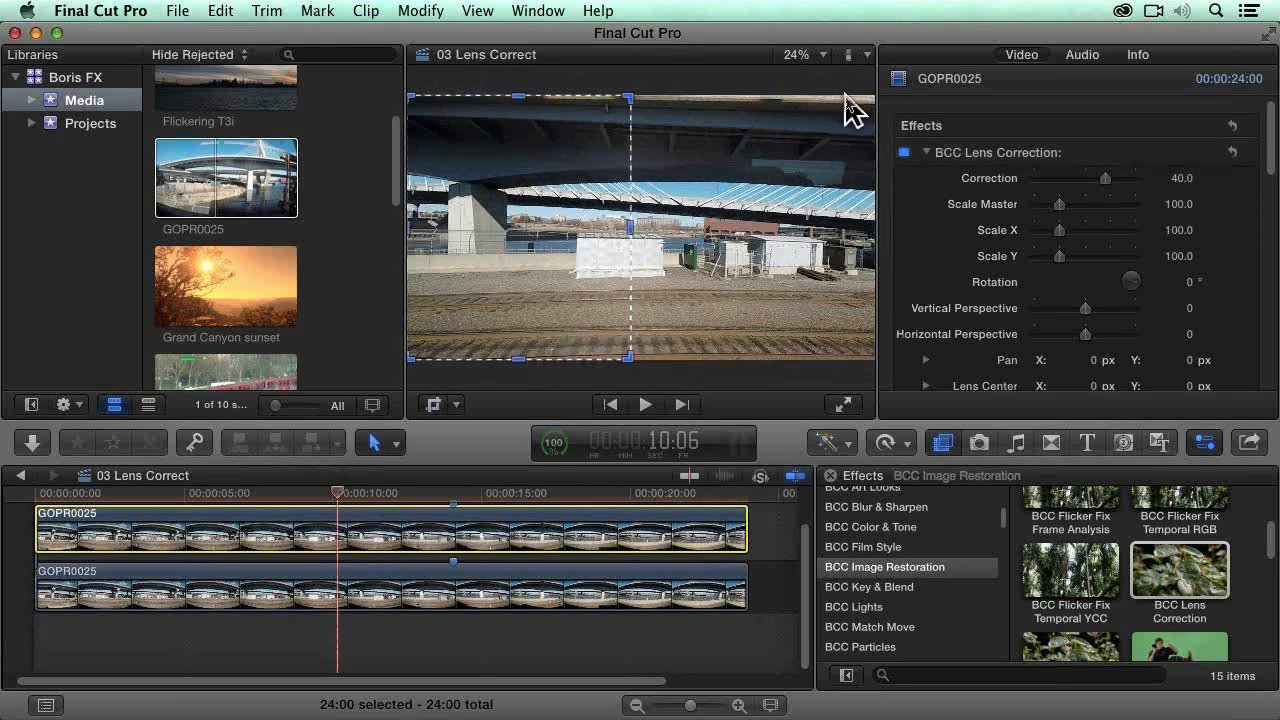
pyautogui.click(903, 152)
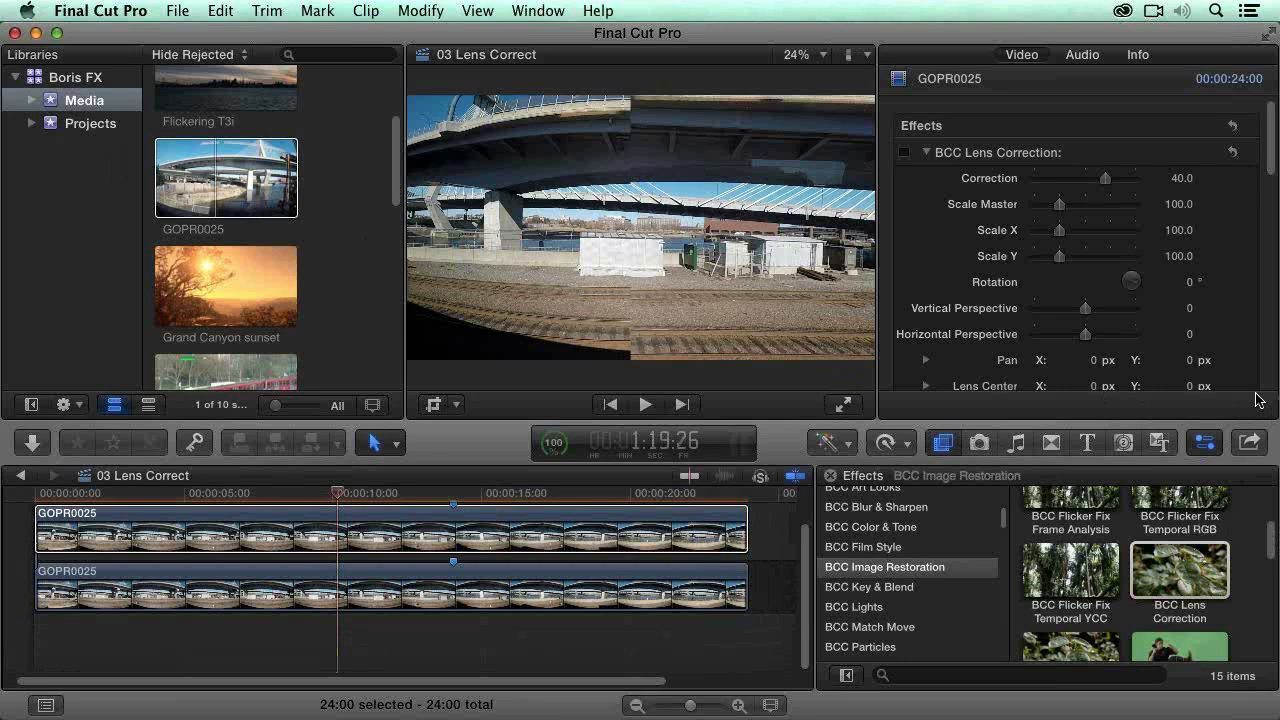
# Step: Open the 05 Magic Sharpening project in the timeline and select its only clip
pyautogui.click(81, 125)
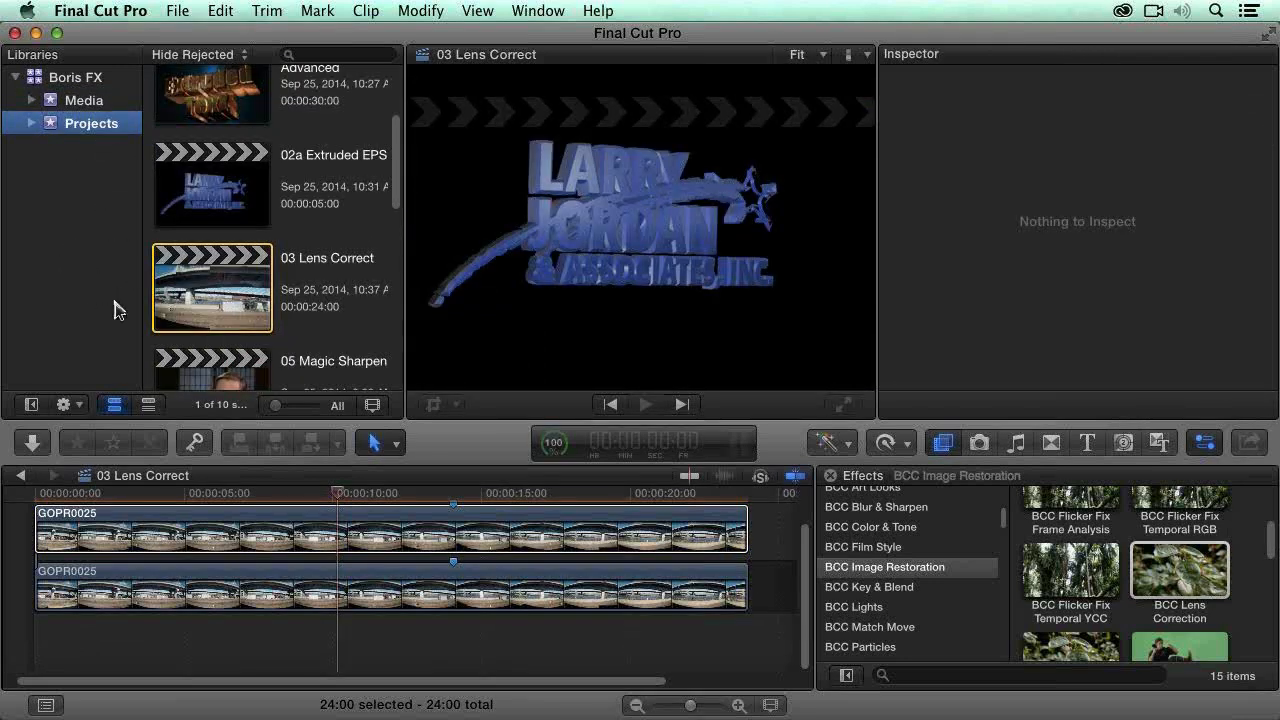
pyautogui.click(213, 389)
pyautogui.doubleClick(213, 389)
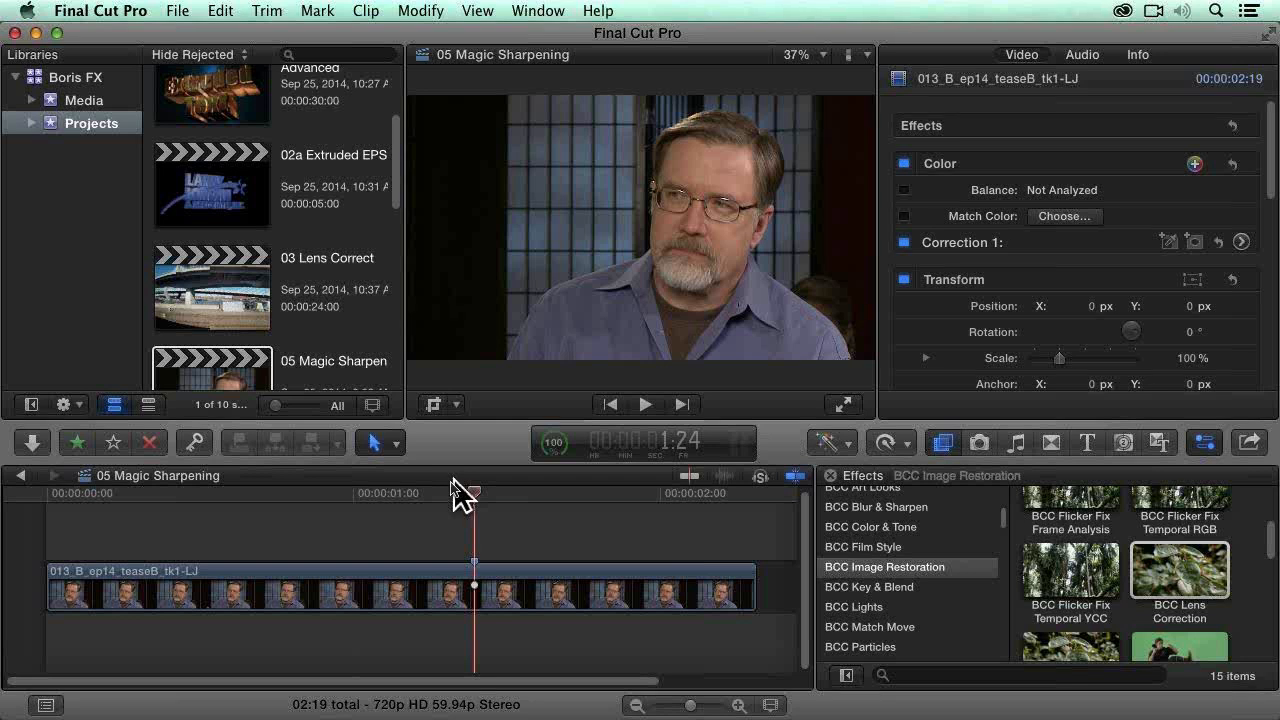
pyautogui.click(478, 601)
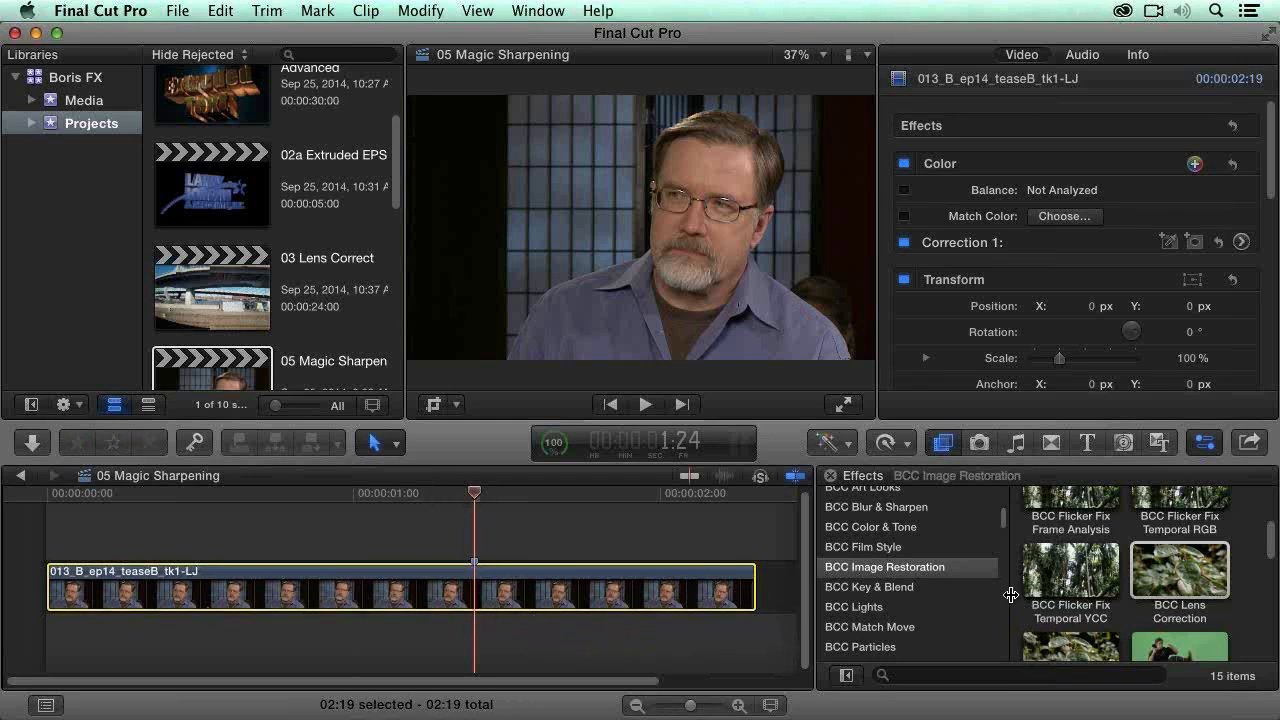
# Step: Apply the BCC Magic Sharp effect from BCC Image Restoration to the interview clip
pyautogui.click(1265, 606)
pyautogui.scroll(-3, 1256, 607)
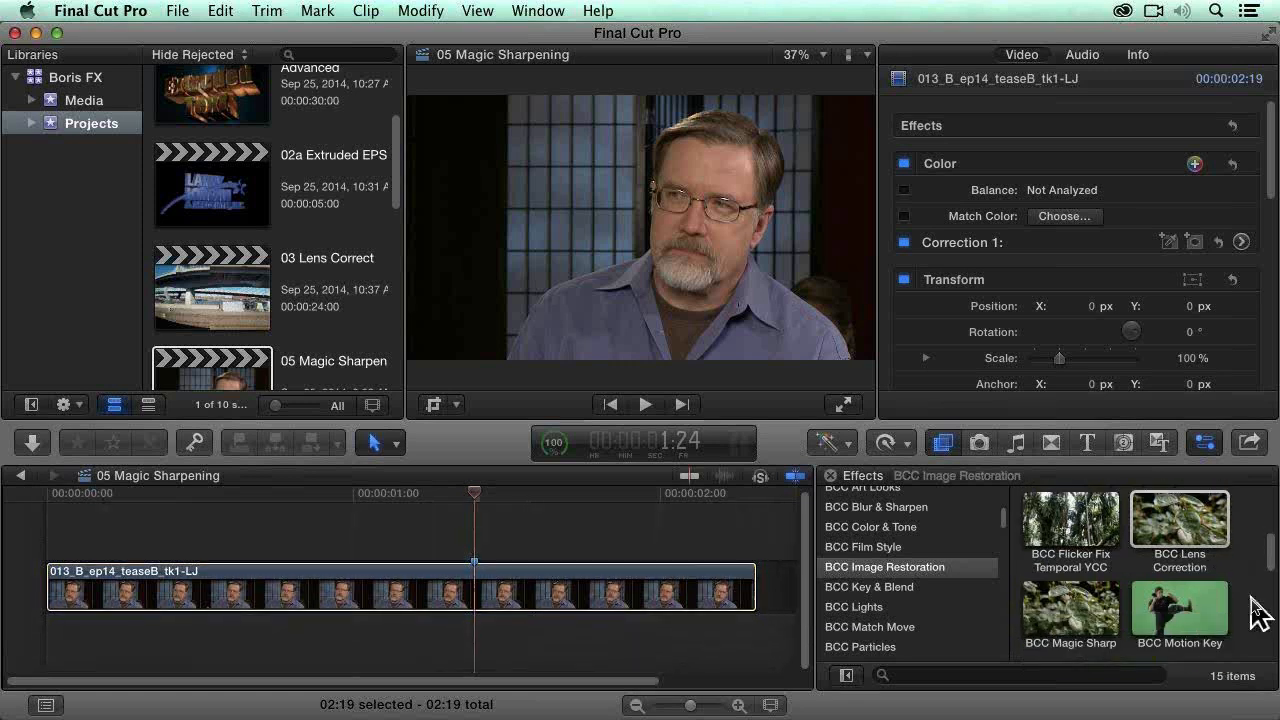
pyautogui.moveTo(1085, 625); pyautogui.dragTo(421, 590)
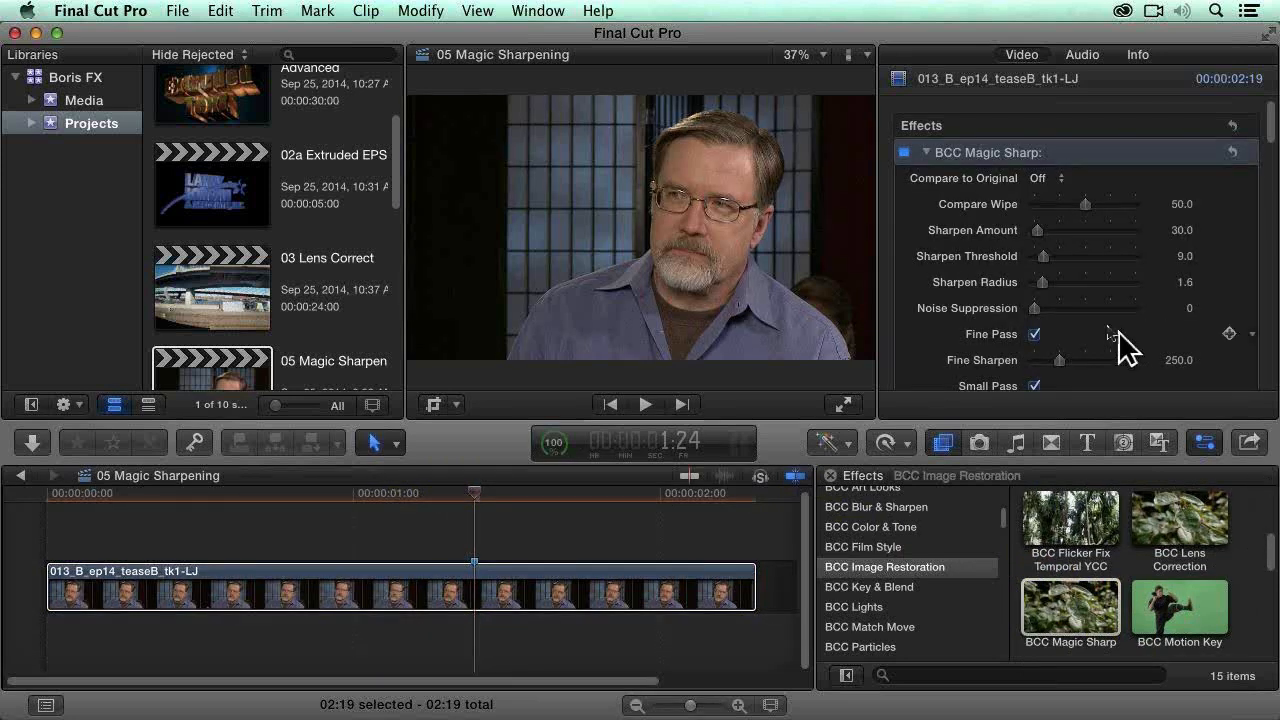
# Step: Set BCC Magic Sharp's Compare to Original to Side By Side with Compare Wipe at 37.0, hiding the browser for a larger viewer
pyautogui.click(1043, 180)
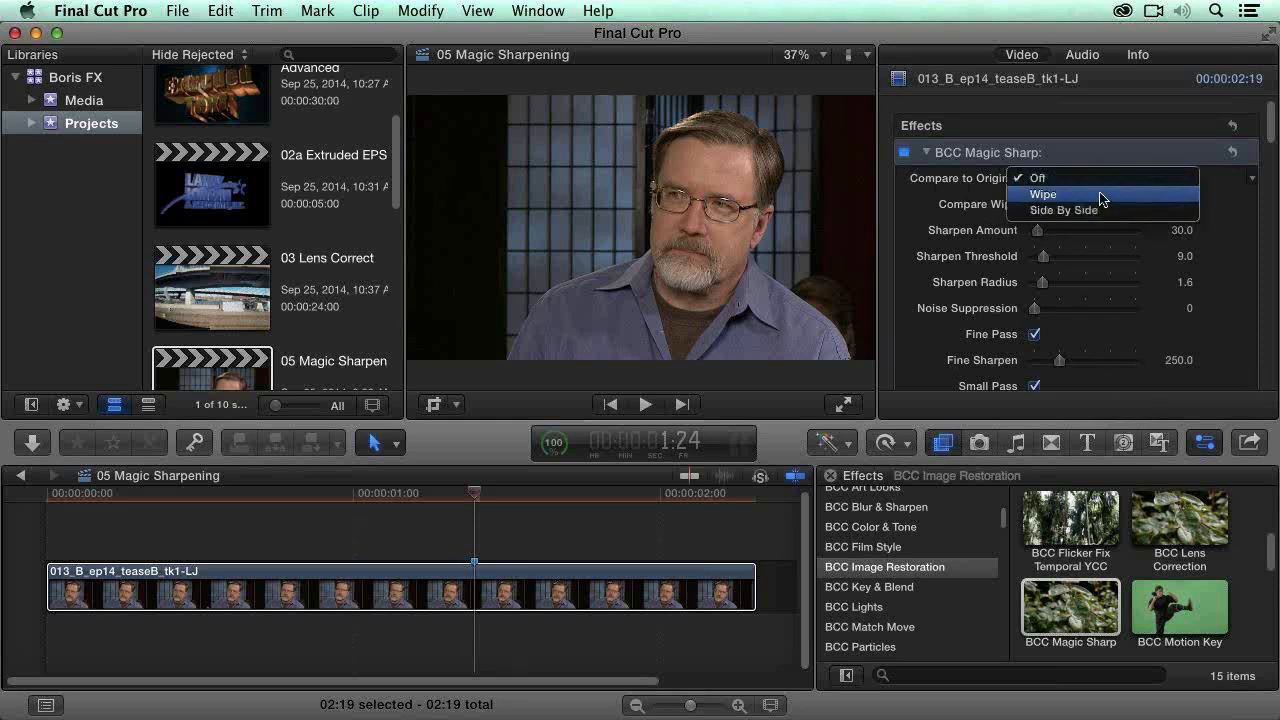
pyautogui.click(1101, 197)
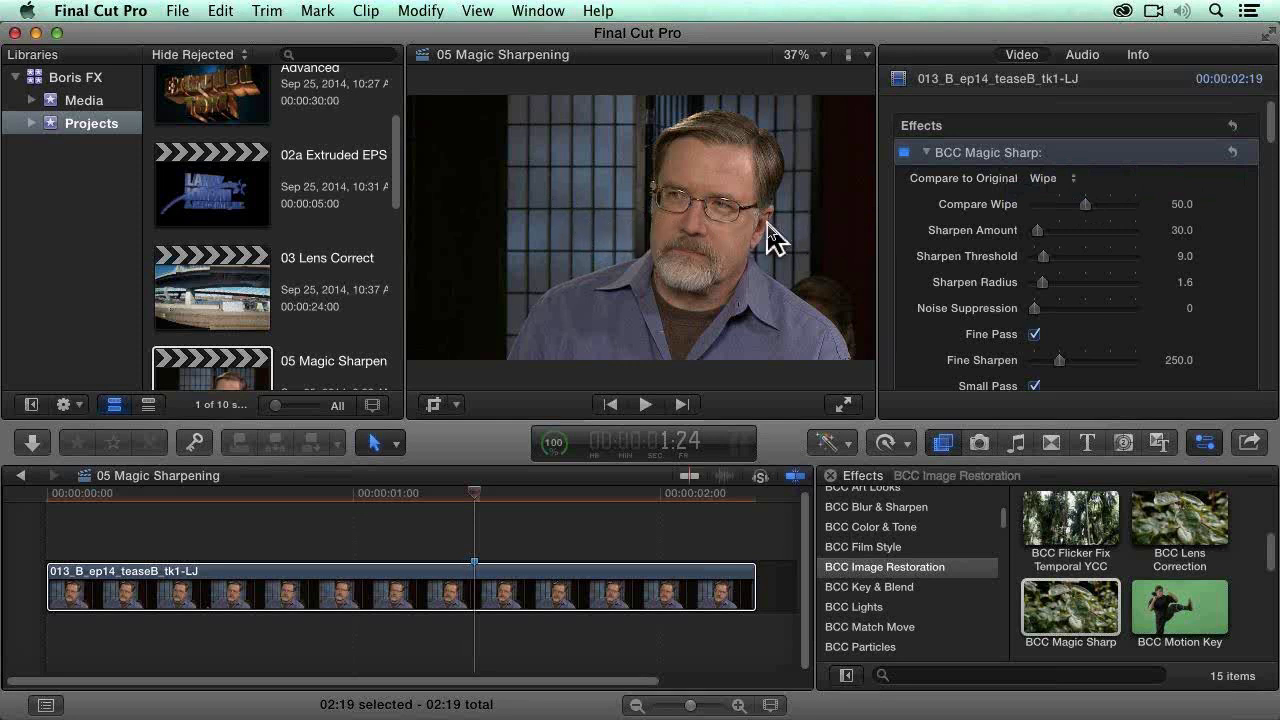
pyautogui.click(1065, 180)
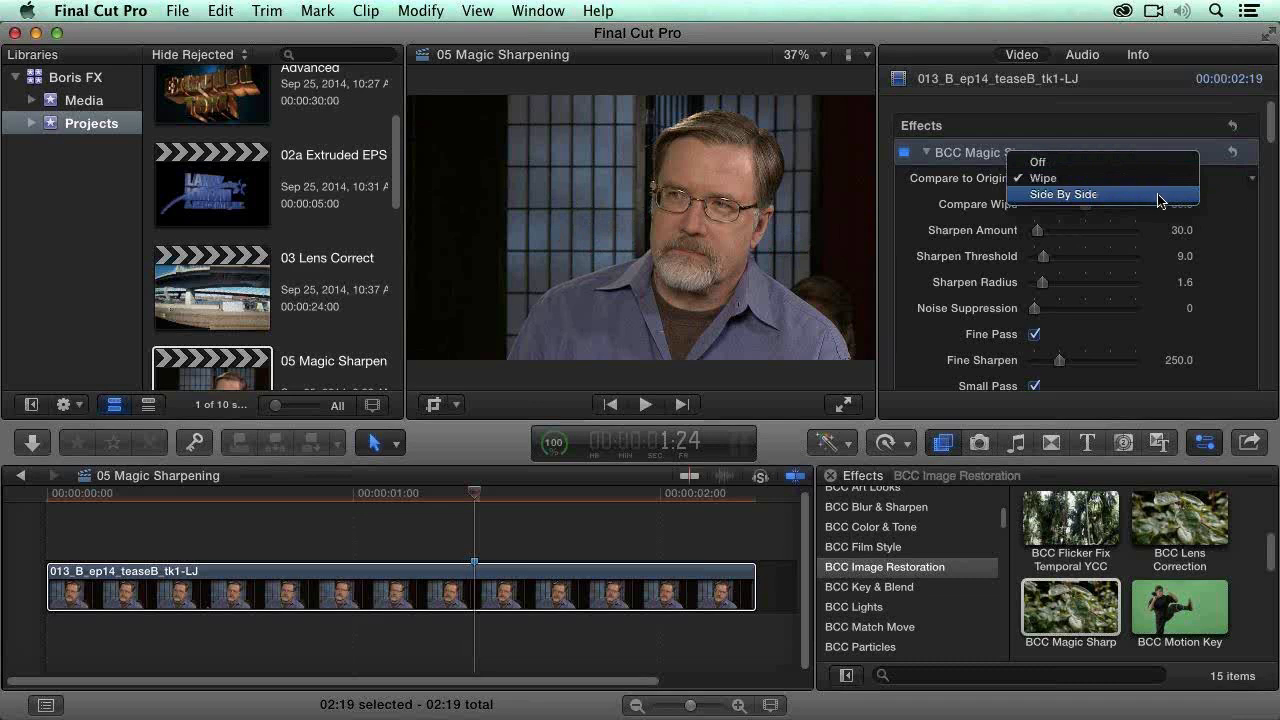
pyautogui.click(1161, 198)
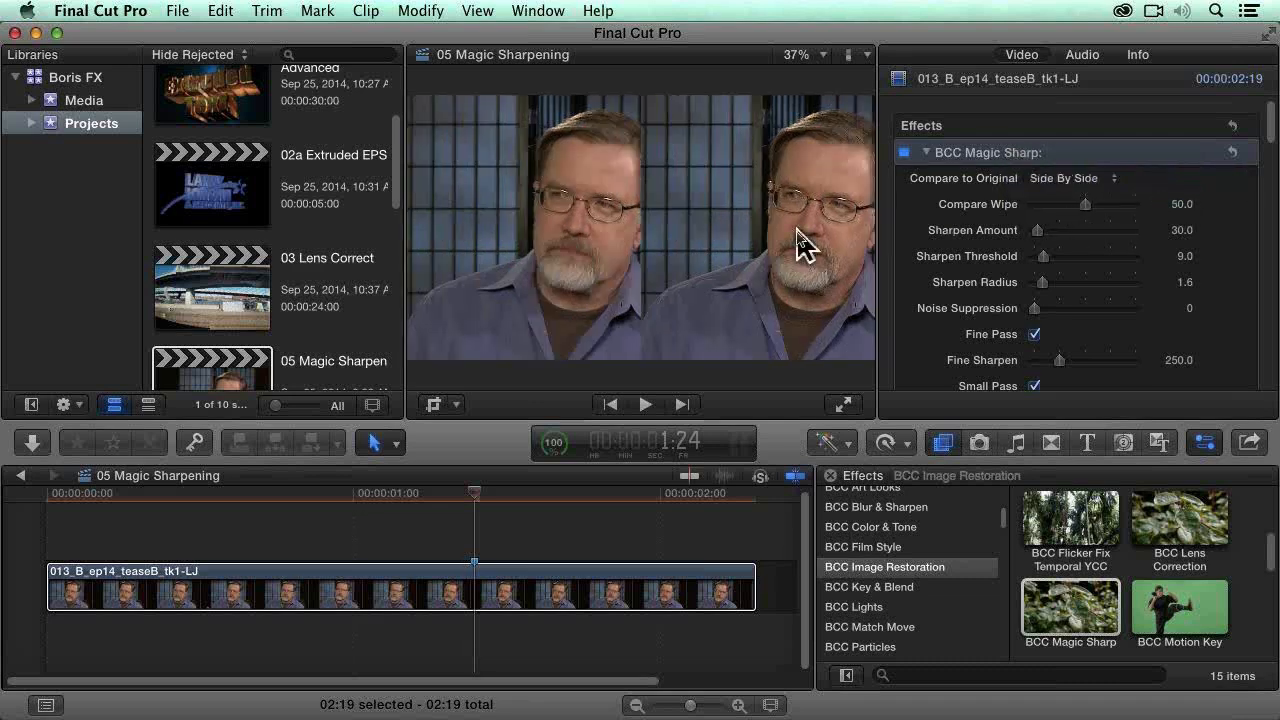
pyautogui.press('ctrl+super+1')
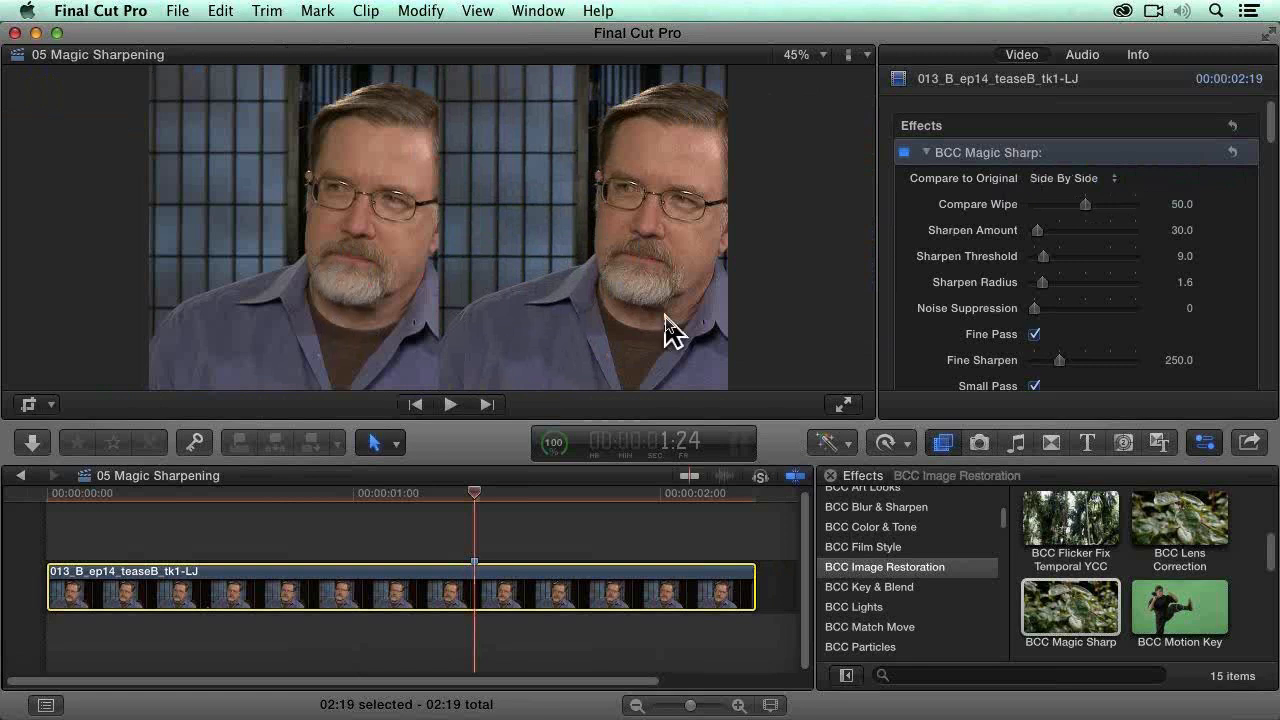
pyautogui.moveTo(1087, 205)
pyautogui.mouseDown()
pyautogui.moveTo(1113, 212)
pyautogui.moveTo(1071, 206)
pyautogui.mouseUp()
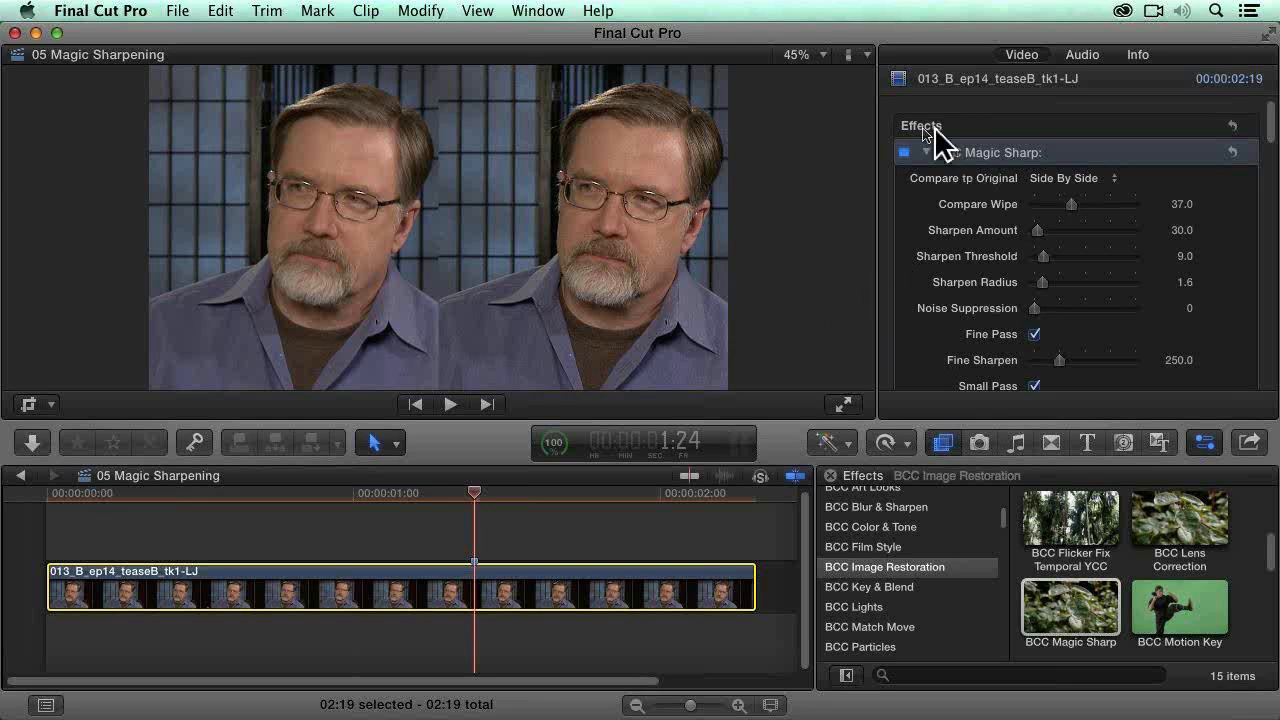
# Step: View the side-by-side comparison at 100% and recenter it on the two faces
pyautogui.click(808, 58)
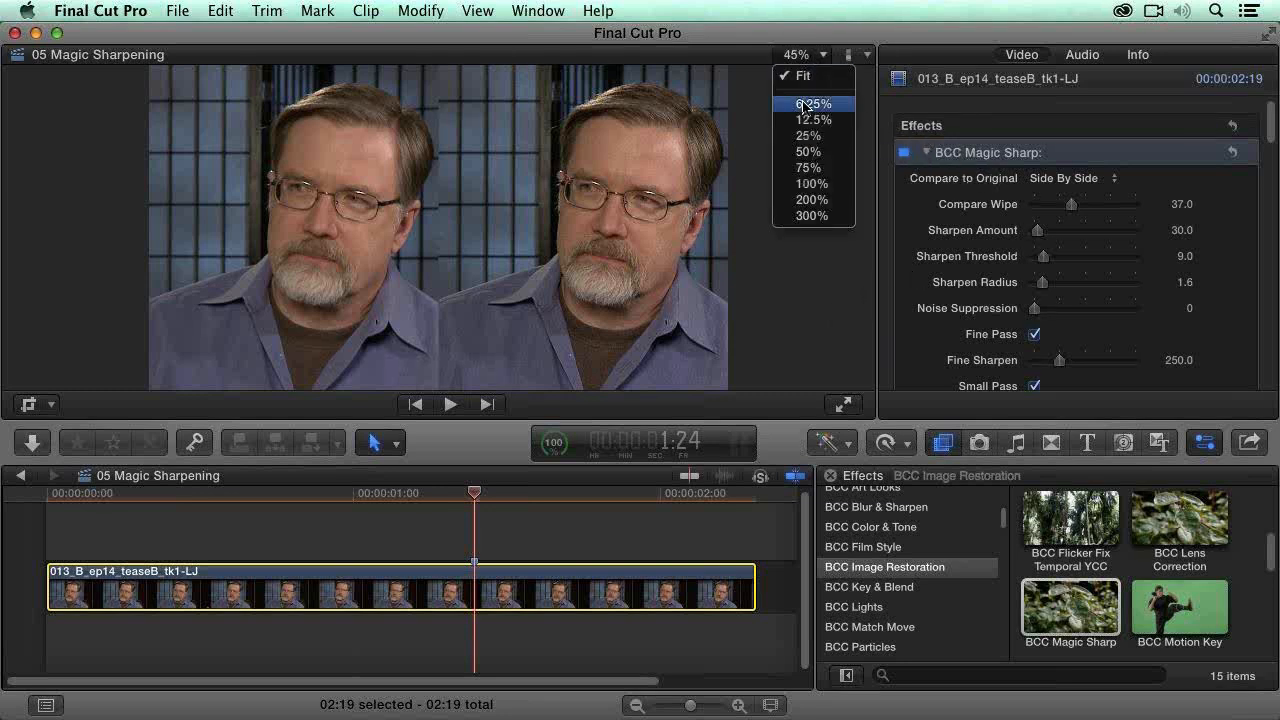
pyautogui.click(829, 184)
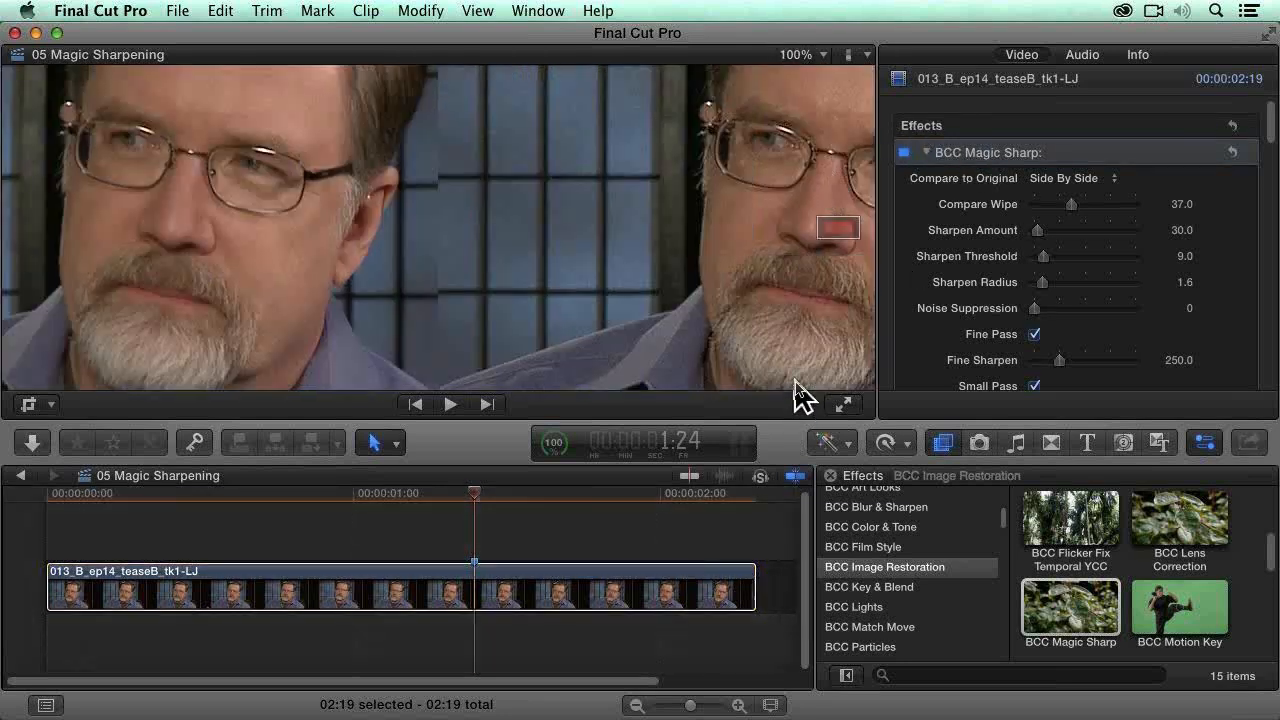
pyautogui.moveTo(843, 232); pyautogui.dragTo(848, 237)
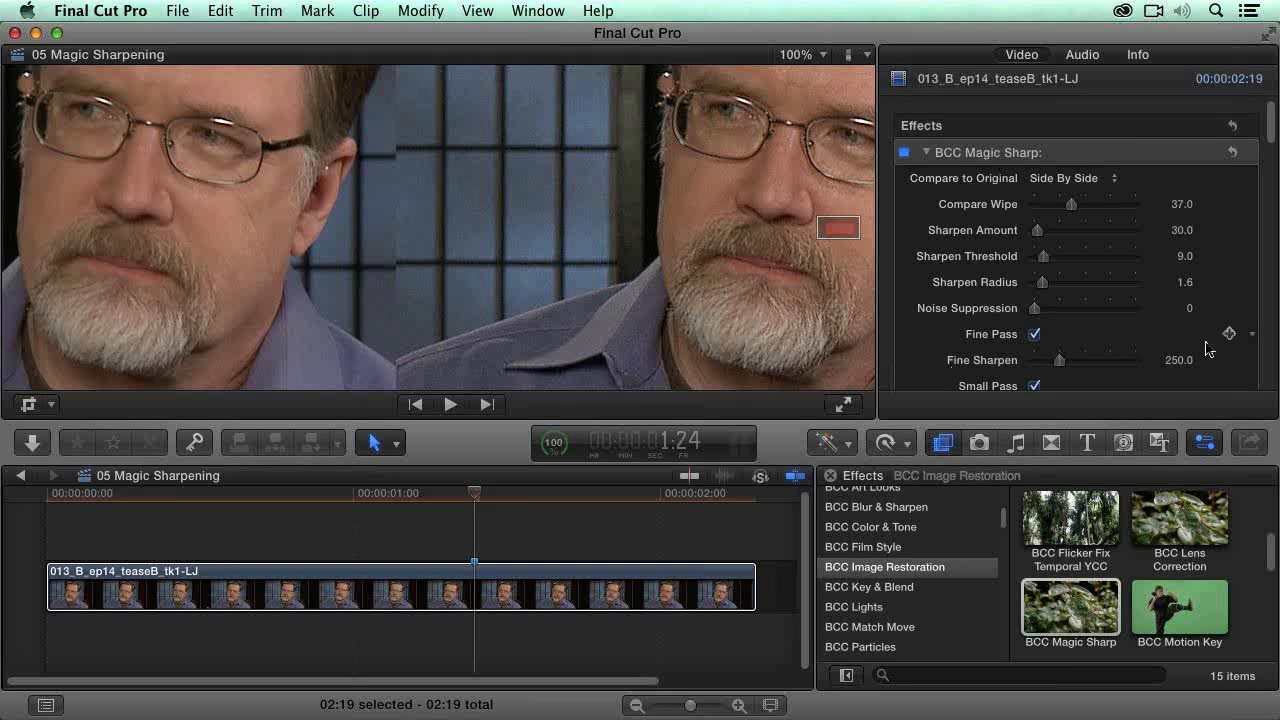
# Step: Try an extreme Sharpen Amount of 761.0 and reset the parameter to its default
pyautogui.click(1110, 231)
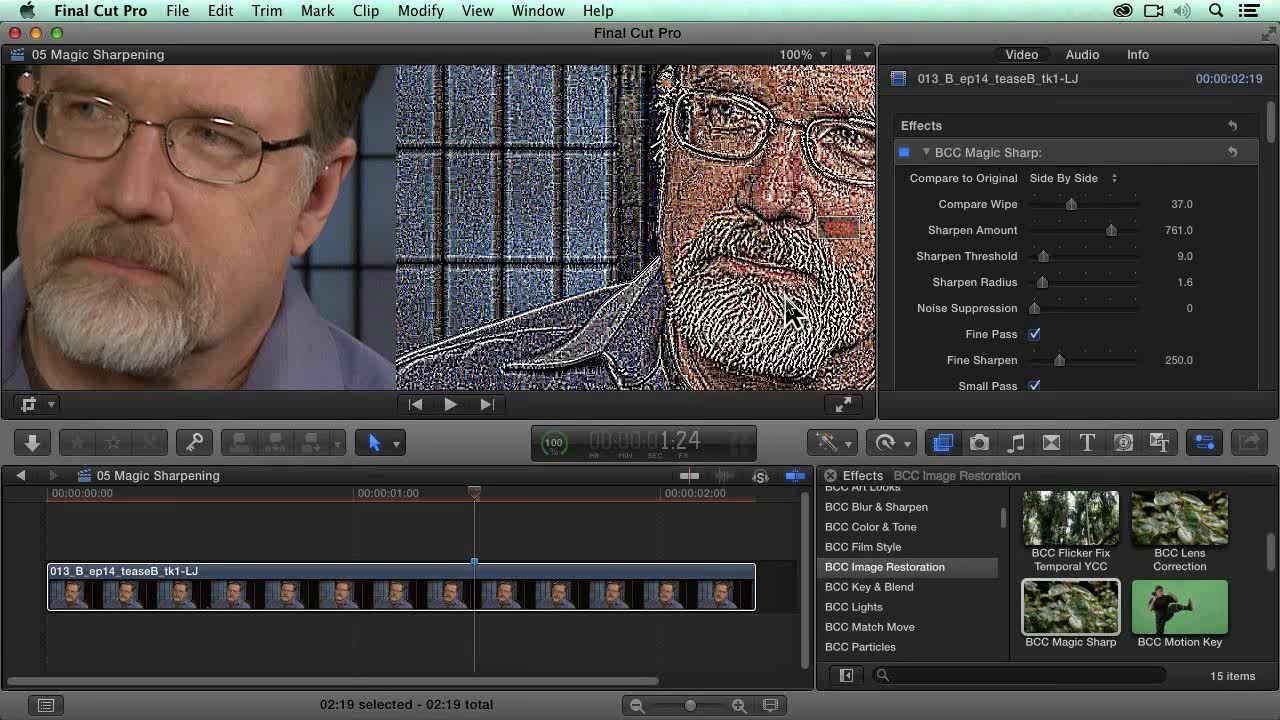
pyautogui.click(1251, 231)
pyautogui.click(1224, 246)
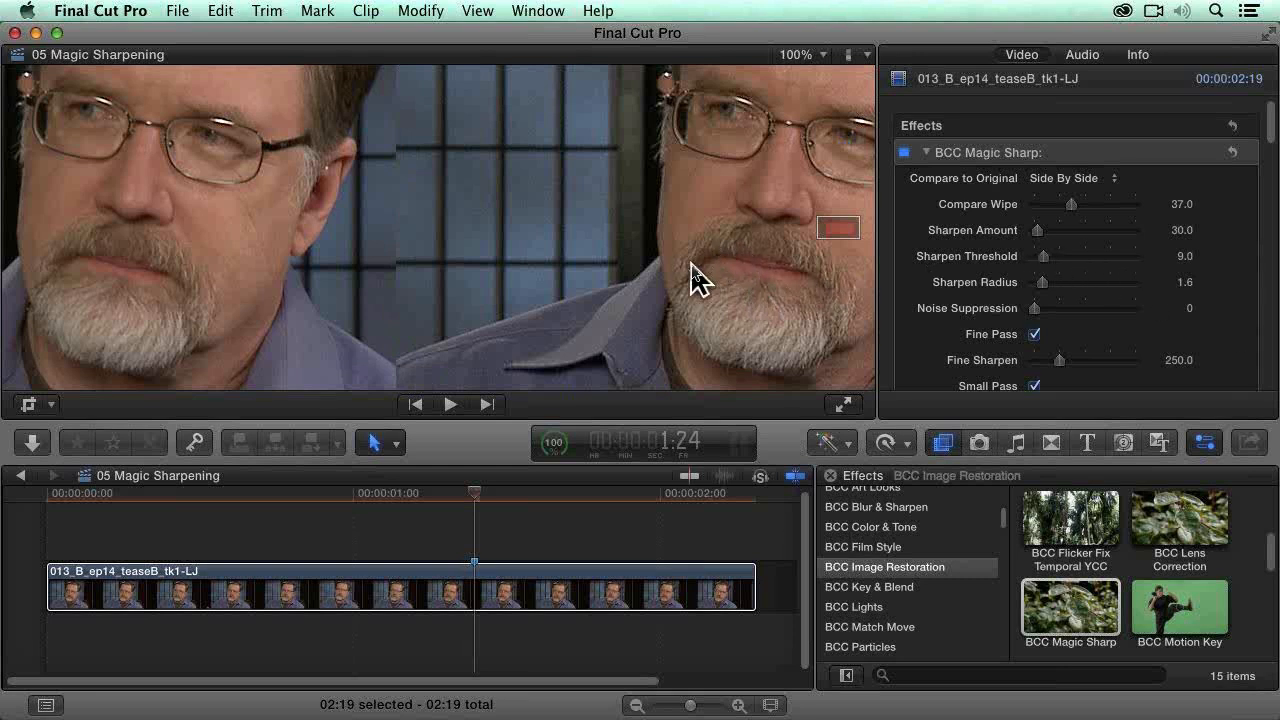
# Step: Set BCC Magic Sharp's Sharpen Amount to 40
pyautogui.click(1183, 230)
pyautogui.write('40')
pyautogui.press('Return')
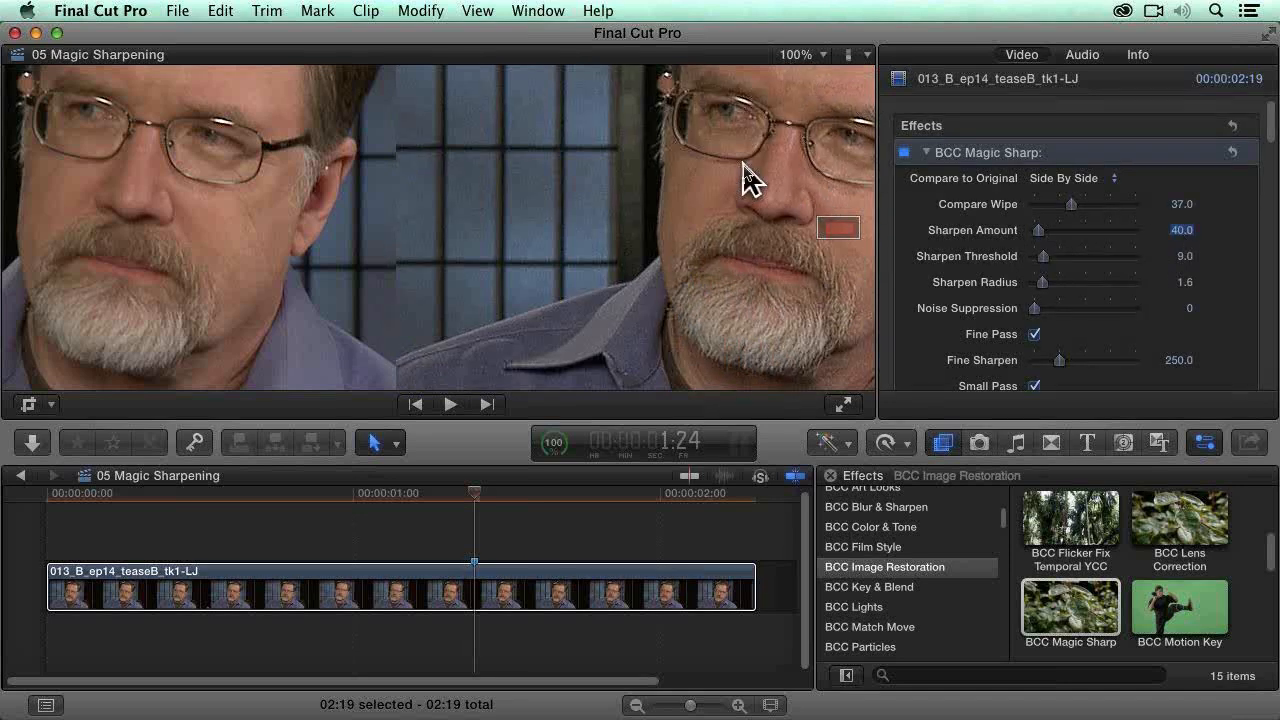
# Step: Fit the comparison image to the viewer again and bring back the library browser
pyautogui.press('super+minus')
pyautogui.click(726, 252)
pyautogui.hotkey('shift', 'z')
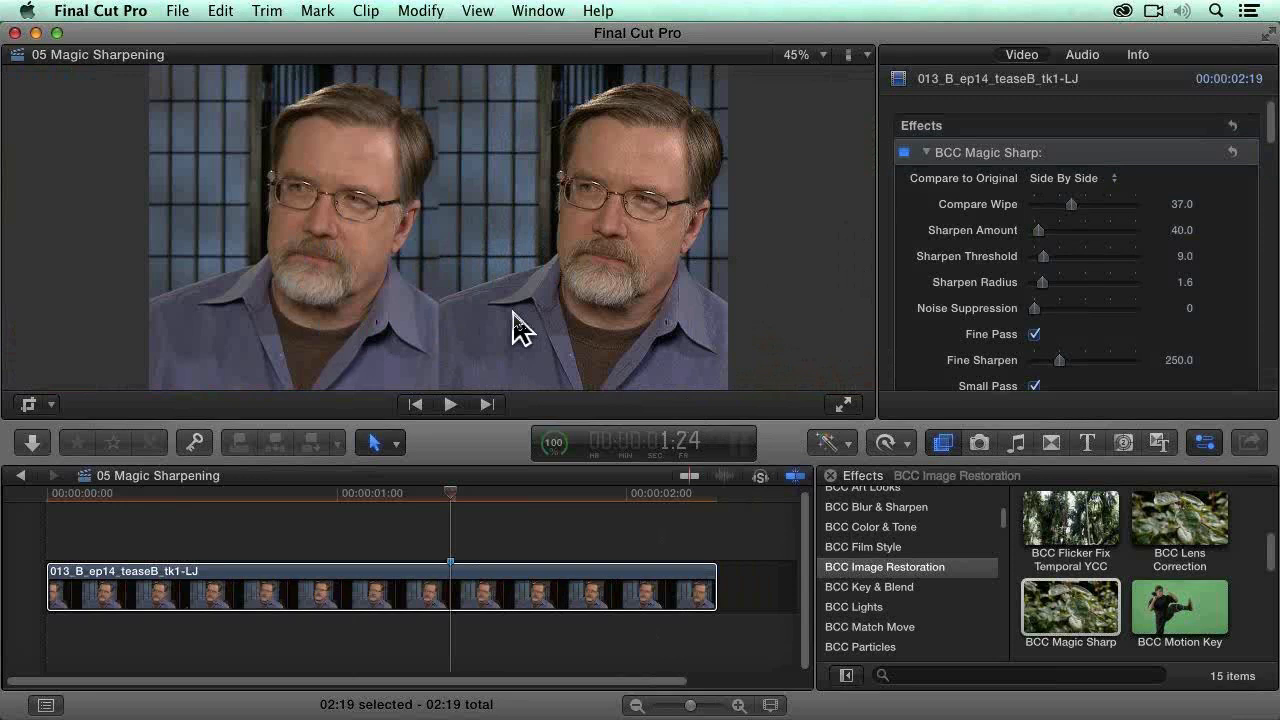
pyautogui.press('super+shift+1')
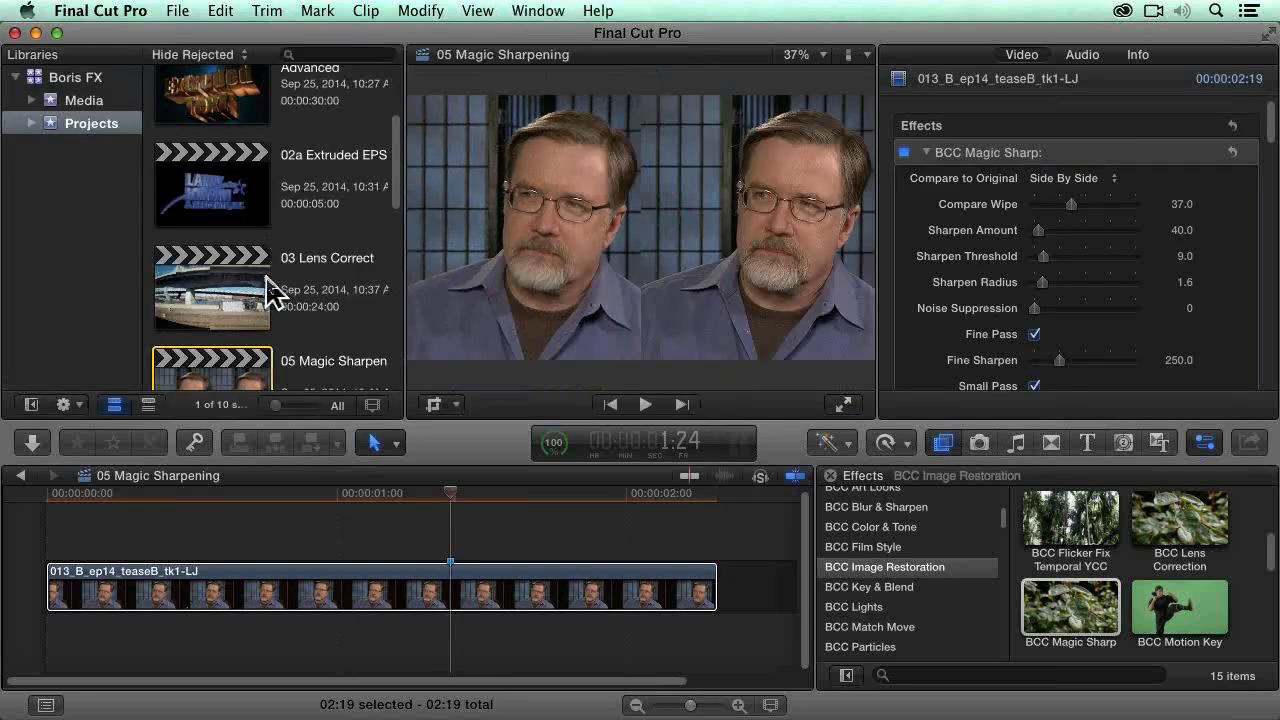
# Step: Open the 06 Smooth Tone project and hide the library browser to enlarge the viewer
pyautogui.scroll(1, 268, 287)
pyautogui.scroll(-5, 268, 287)
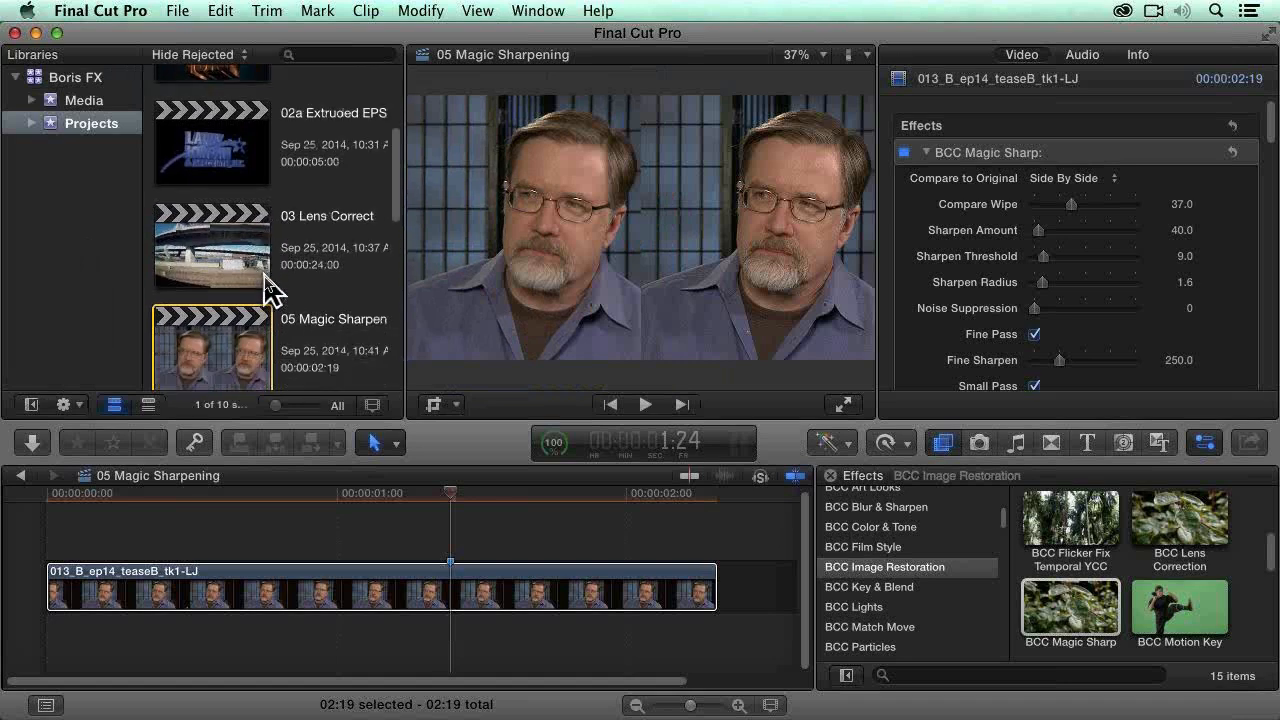
pyautogui.scroll(-1, 190, 272)
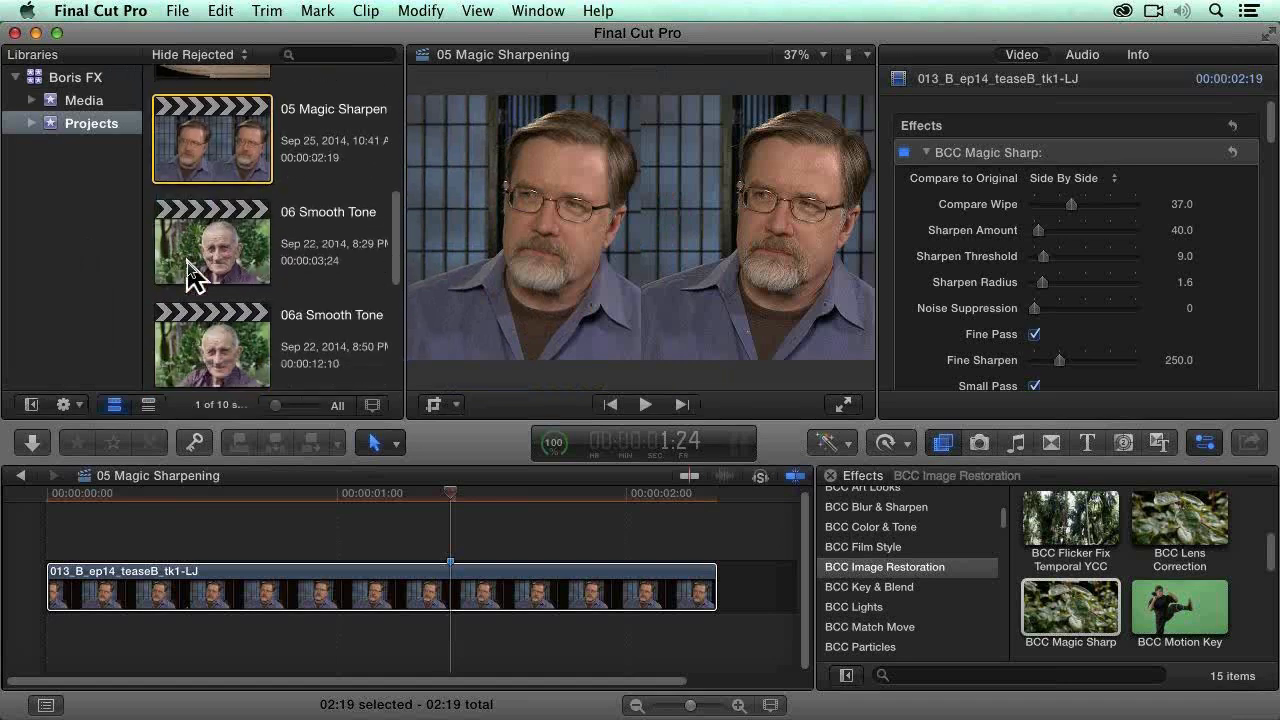
pyautogui.click(190, 268)
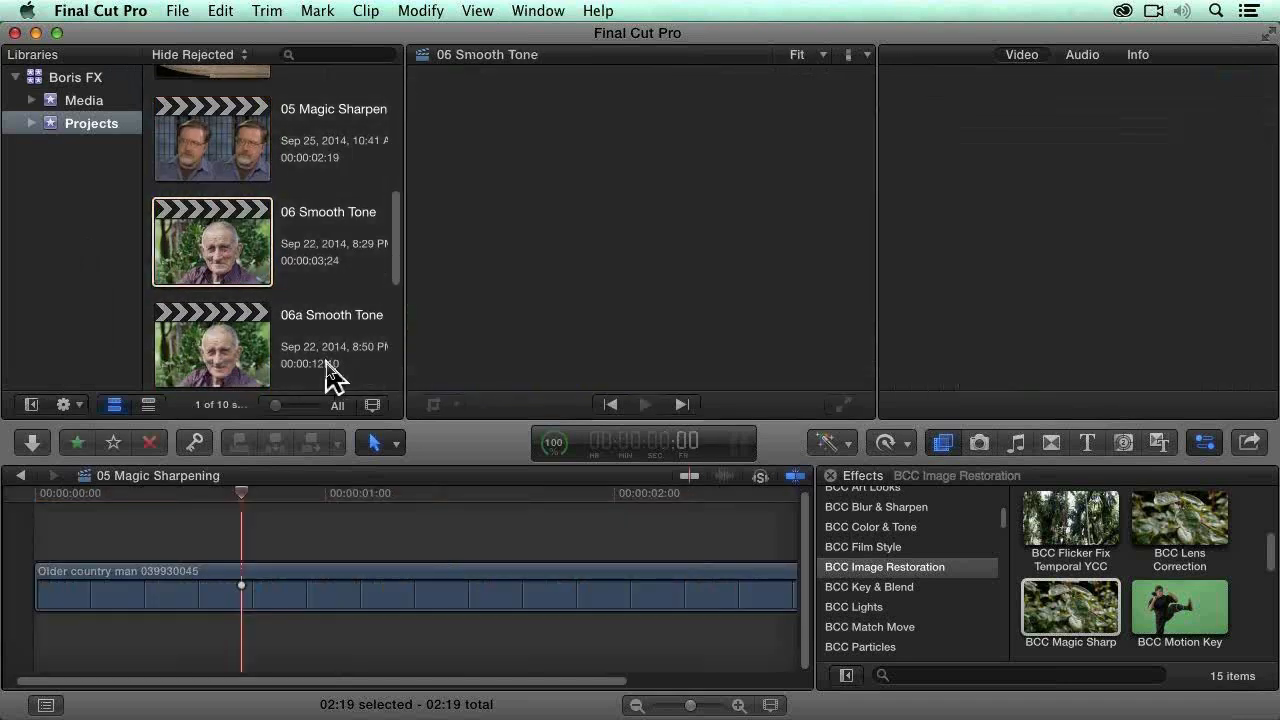
pyautogui.press('ctrl+super+1')
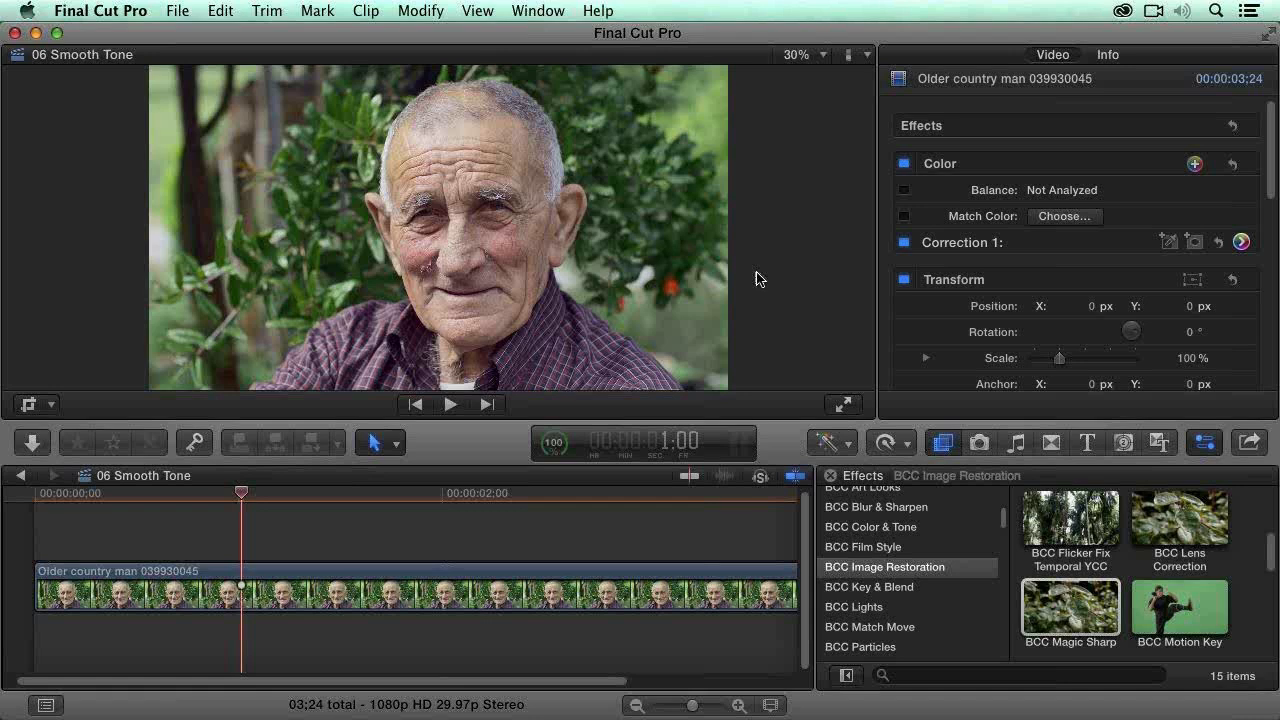
# Step: Examine the clip's luma waveform and vectorscope, and close the video scopes
pyautogui.press('super+7')
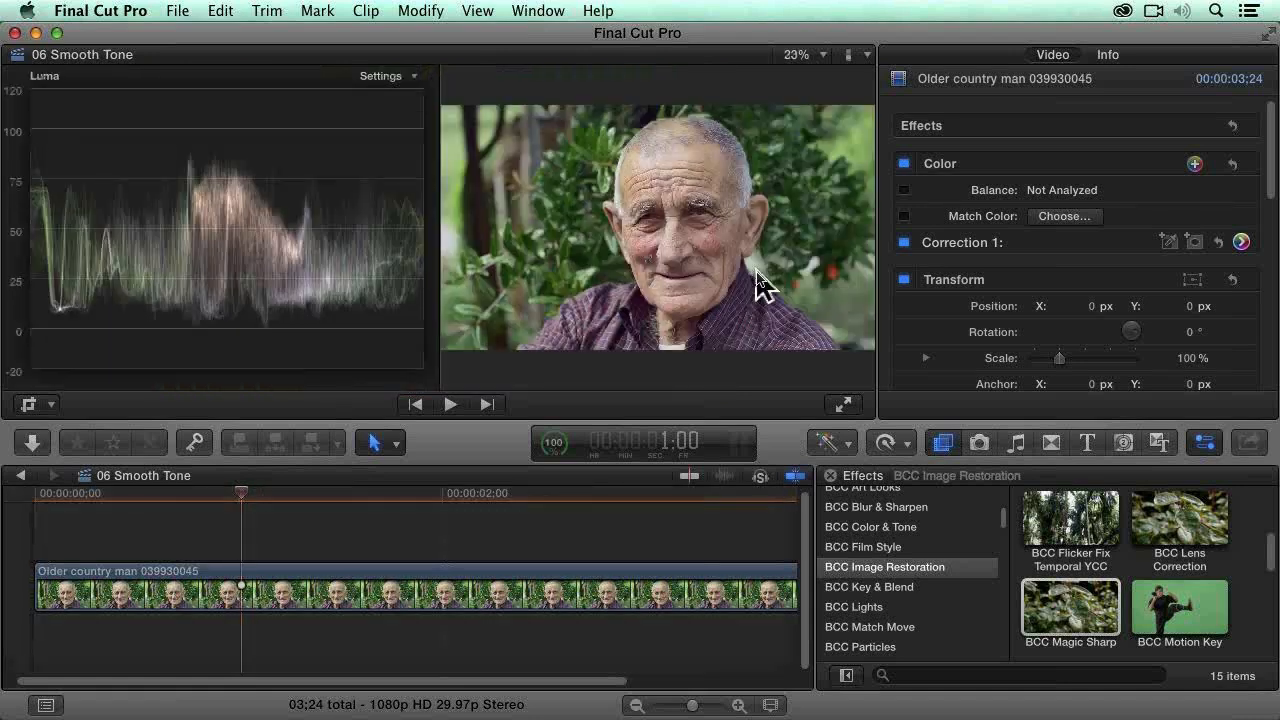
pyautogui.press('alt+super+7')
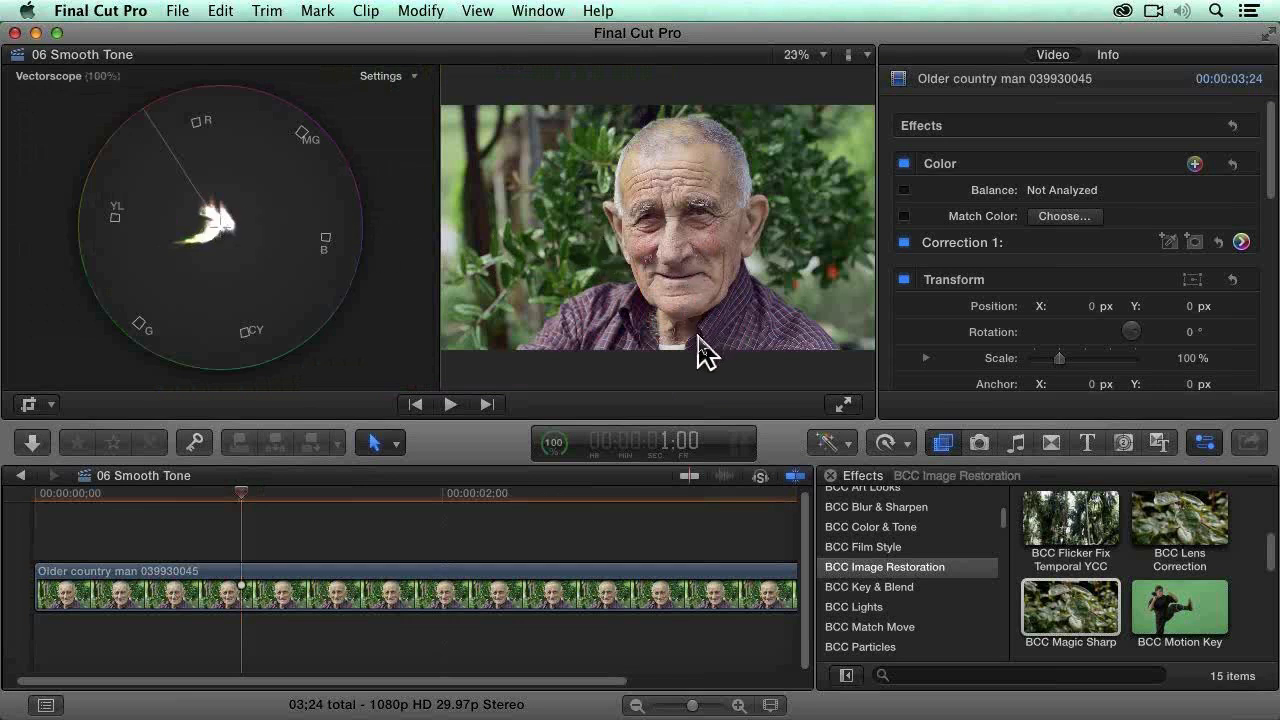
pyautogui.press('super+7')
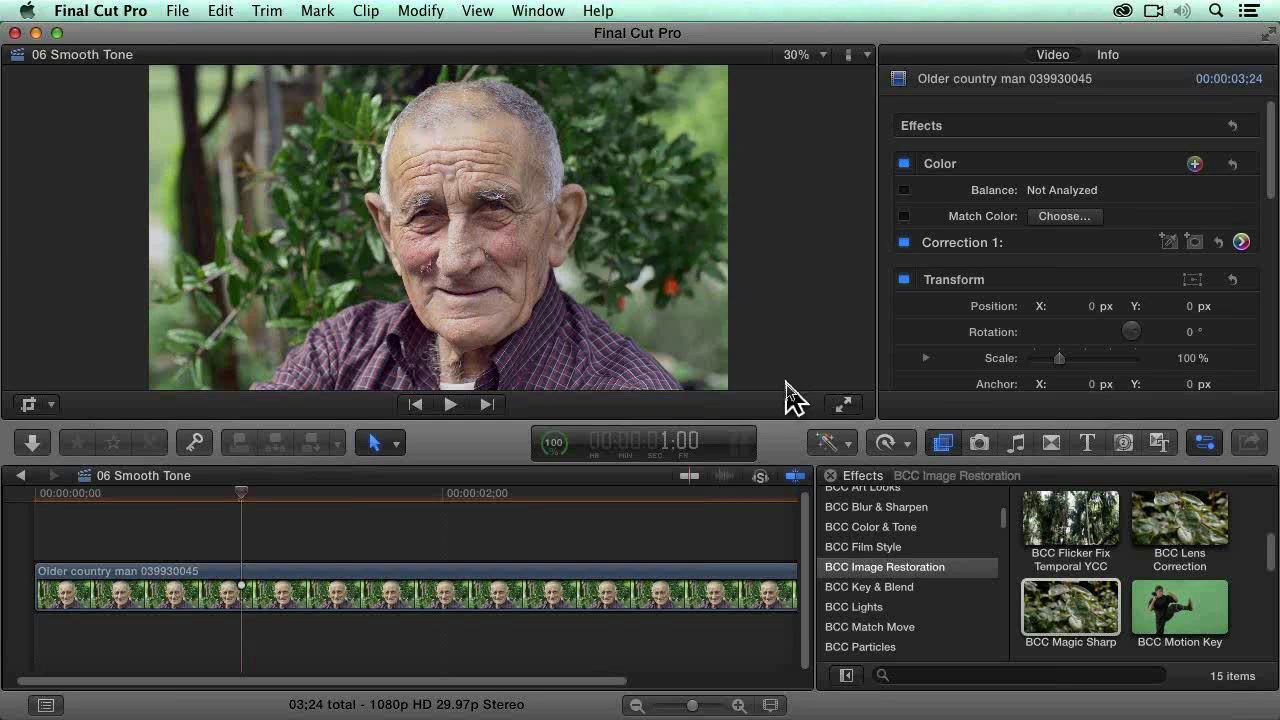
# Step: Apply the BCC Smooth Tone effect from BCC Image Restoration to the Older country man clip
pyautogui.click(680, 600)
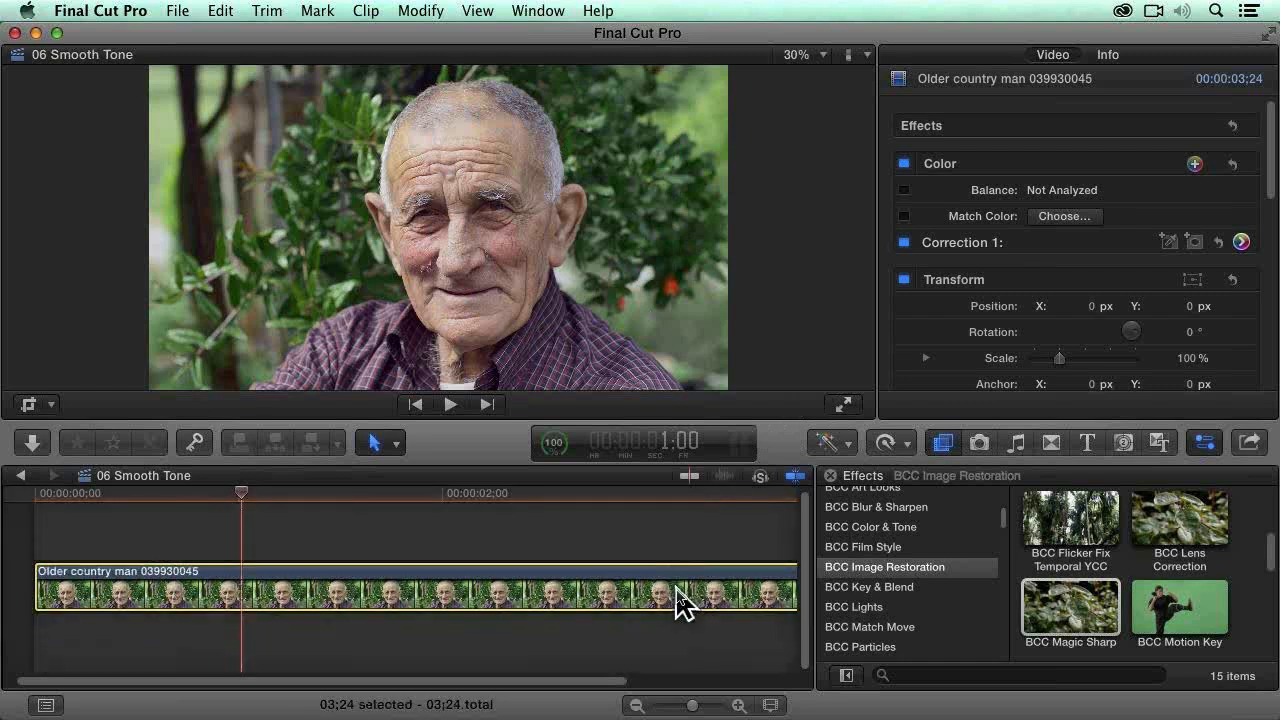
pyautogui.hotkey('shift', 'z')
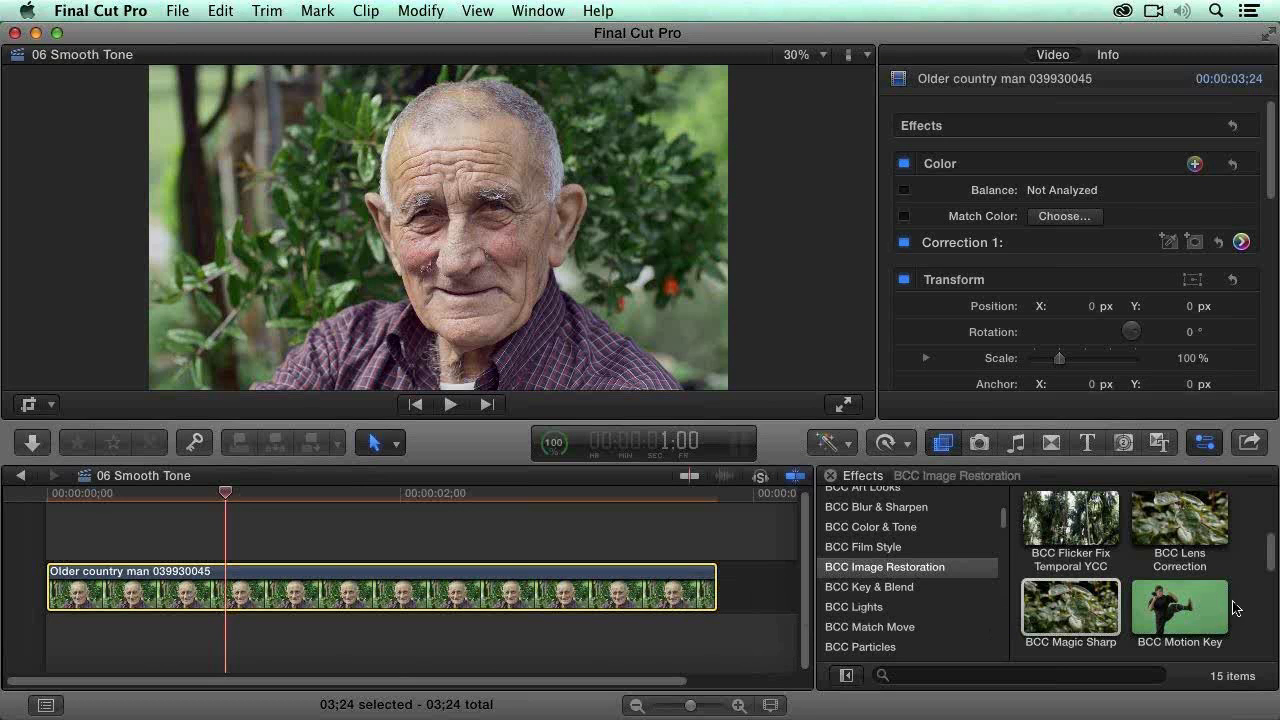
pyautogui.scroll(-5, 1250, 605)
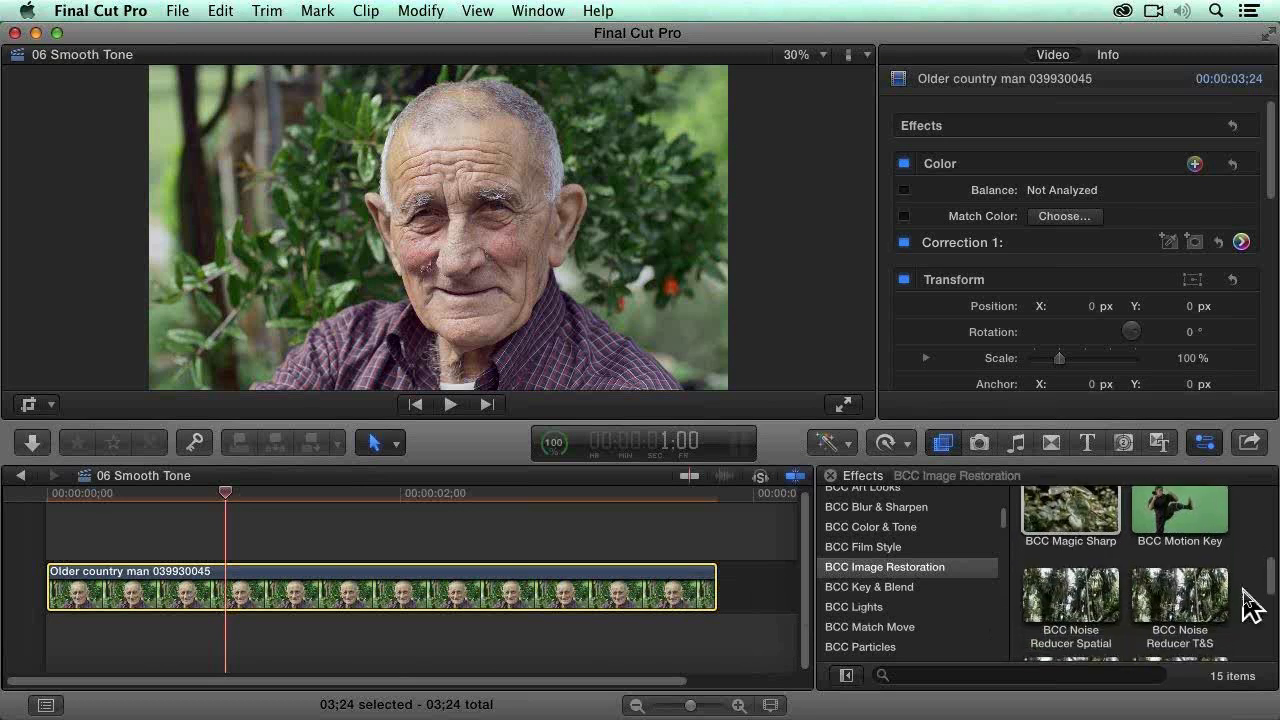
pyautogui.scroll(-6, 1250, 600)
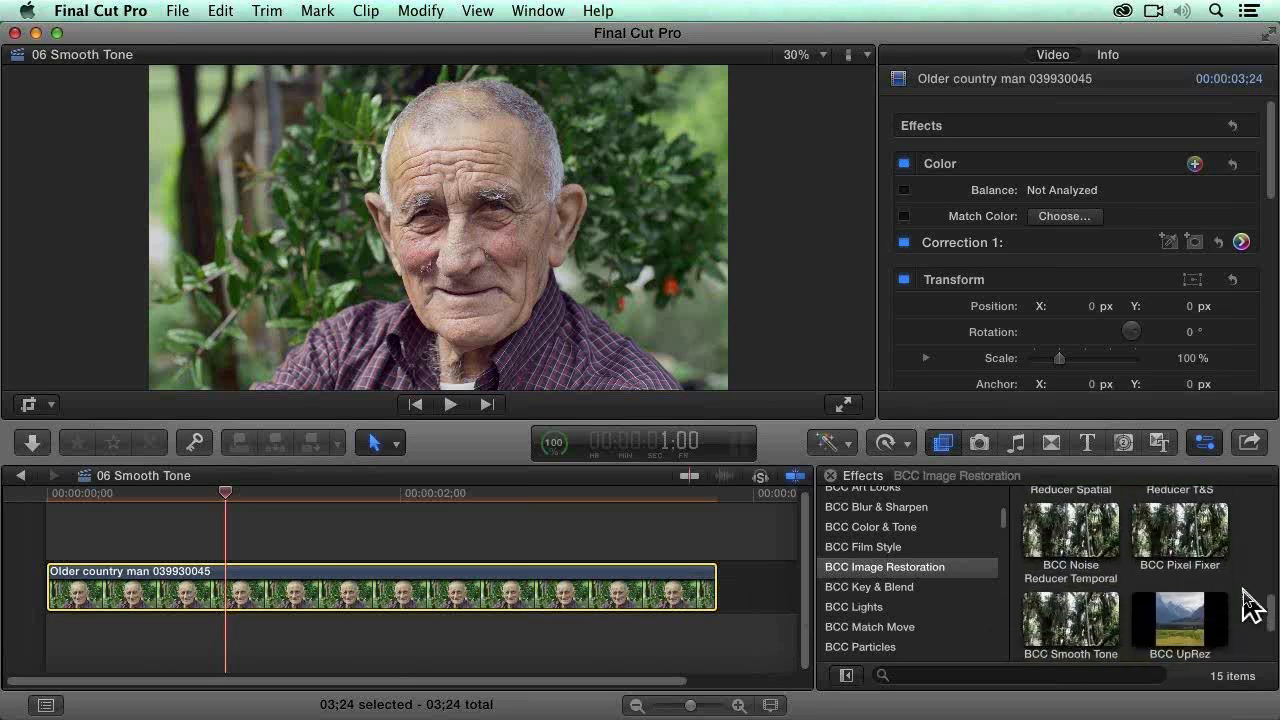
pyautogui.moveTo(1097, 594); pyautogui.dragTo(420, 590)
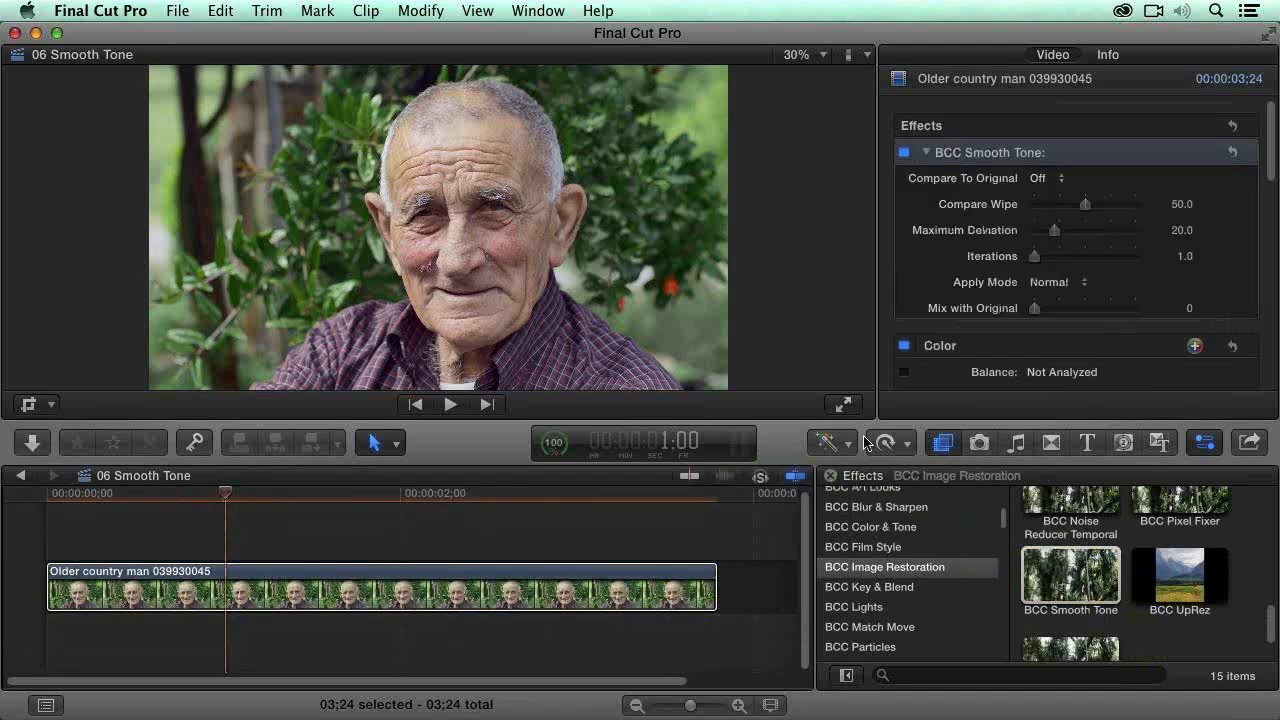
# Step: Set BCC Smooth Tone to compare Side By Side, with Maximum Deviation 55.0 and Iterations 3.37
pyautogui.click(1050, 179)
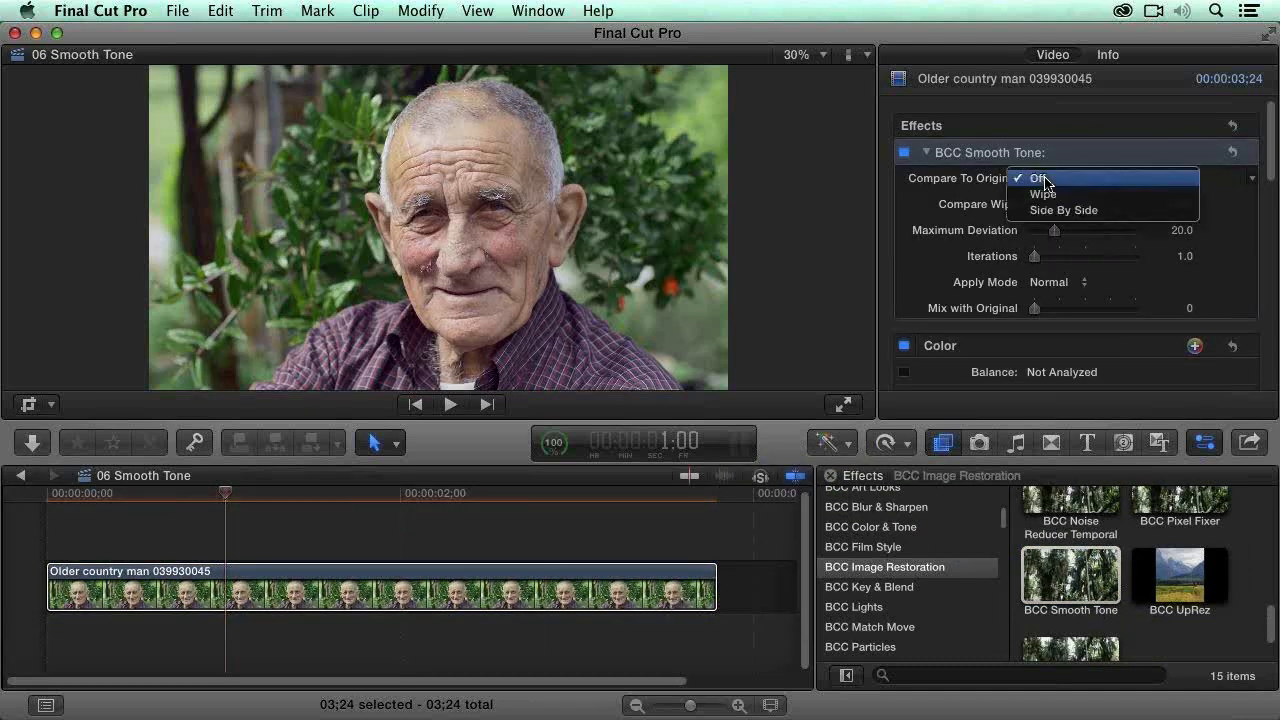
pyautogui.click(1106, 211)
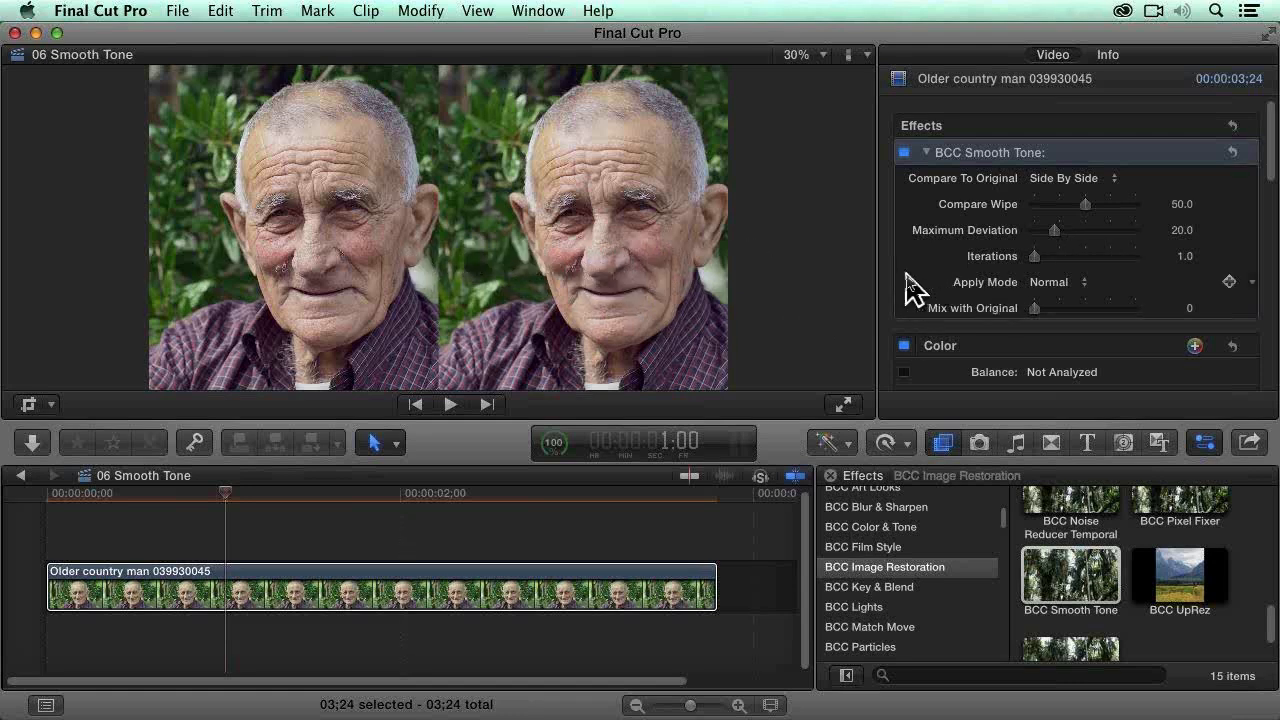
pyautogui.click(1088, 229)
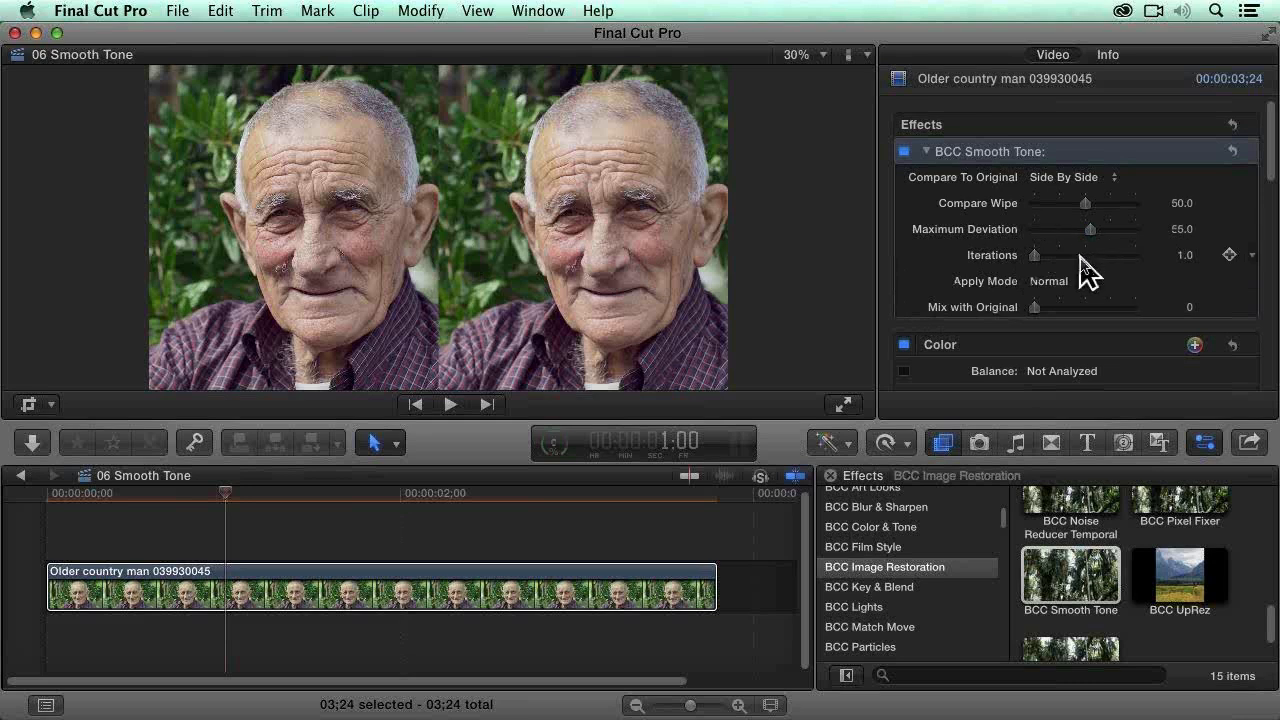
pyautogui.click(1060, 258)
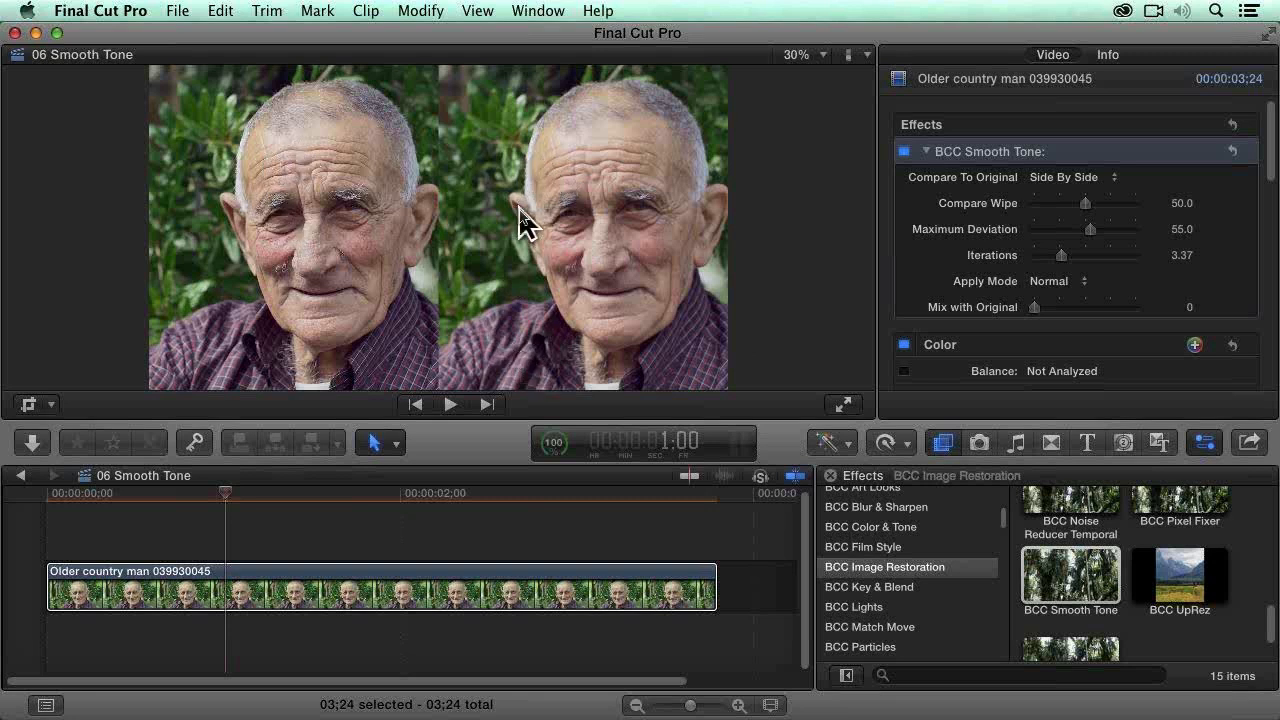
# Step: Skim several moments of the clip to compare the original and smoothed skin, ending at frame 19
pyautogui.click(210, 495)
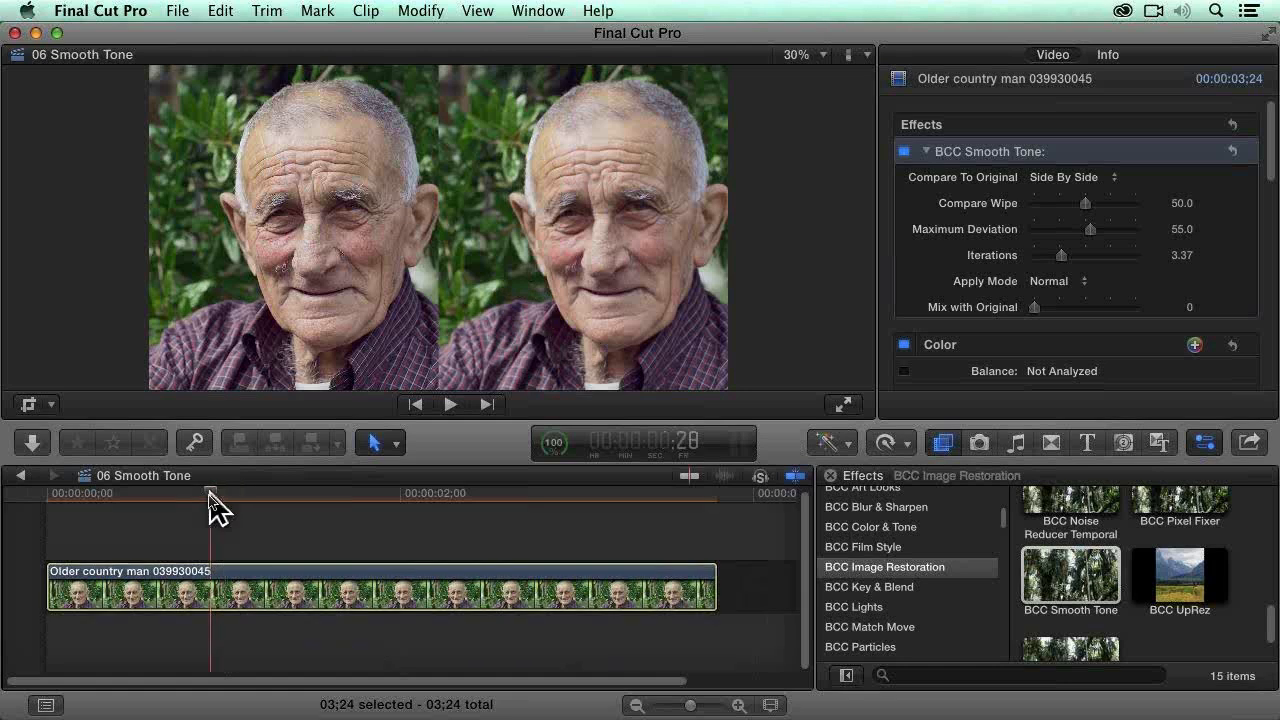
pyautogui.click(104, 495)
pyautogui.click(149, 495)
pyautogui.click(260, 494)
pyautogui.click(411, 495)
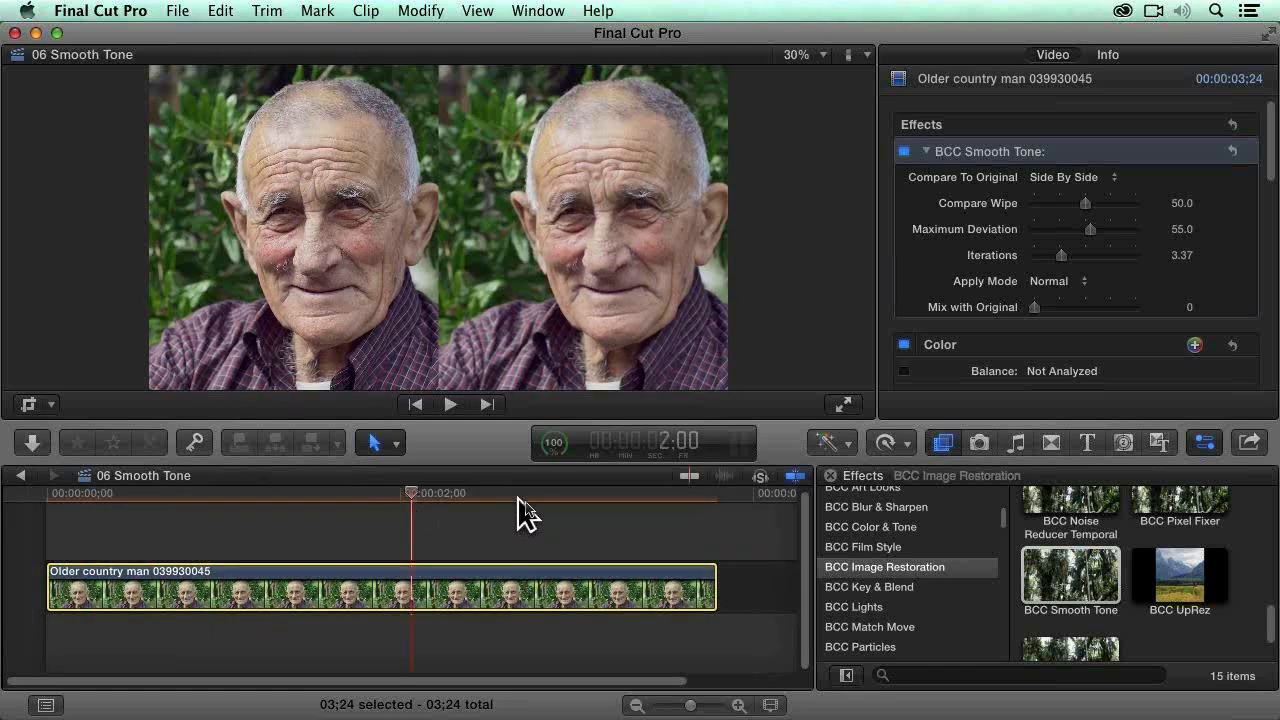
pyautogui.moveTo(525, 501); pyautogui.dragTo(583, 497)
pyautogui.moveTo(196, 493); pyautogui.dragTo(157, 490)
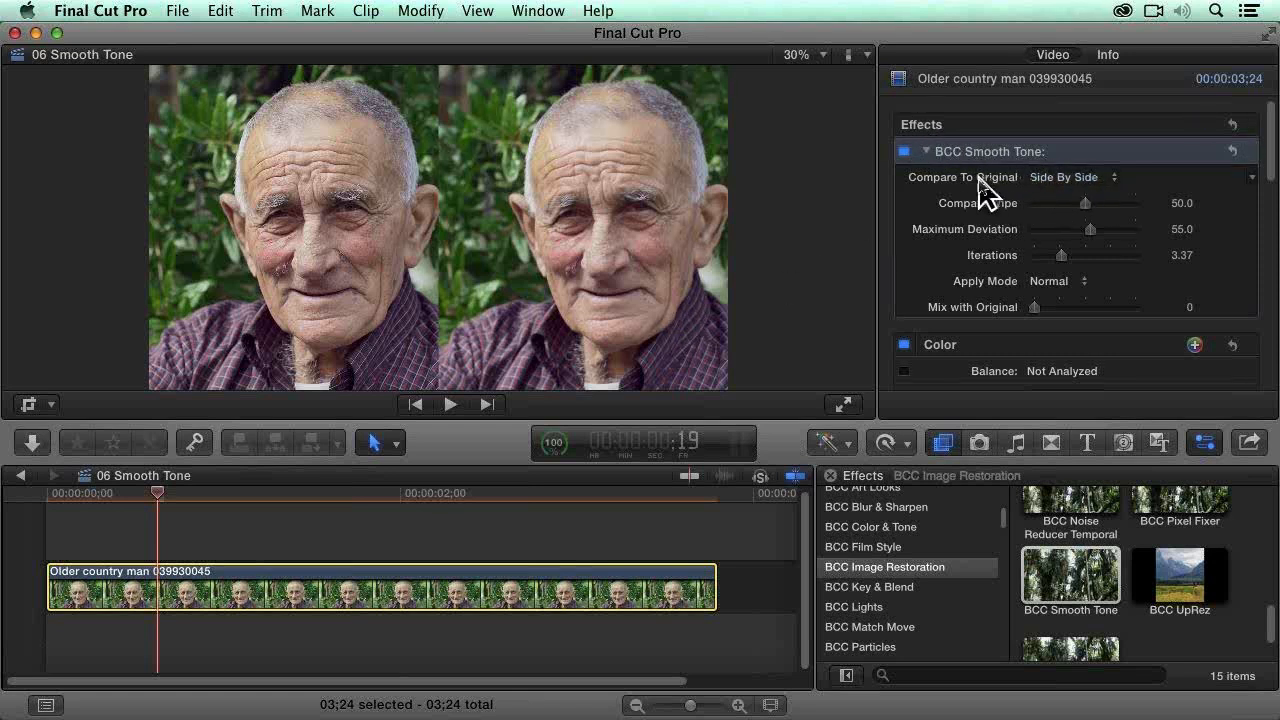
# Step: Toggle BCC Smooth Tone off and on to judge its effect, and remove it from the clip
pyautogui.click(904, 152)
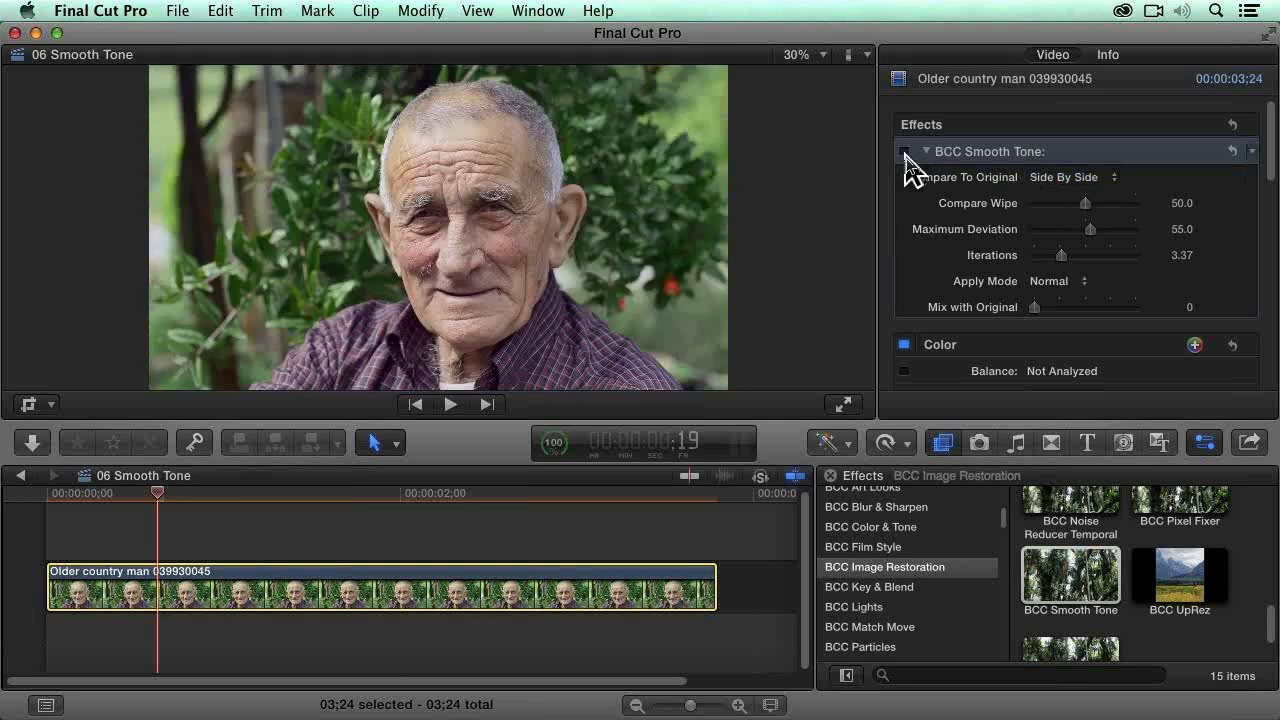
pyautogui.click(904, 152)
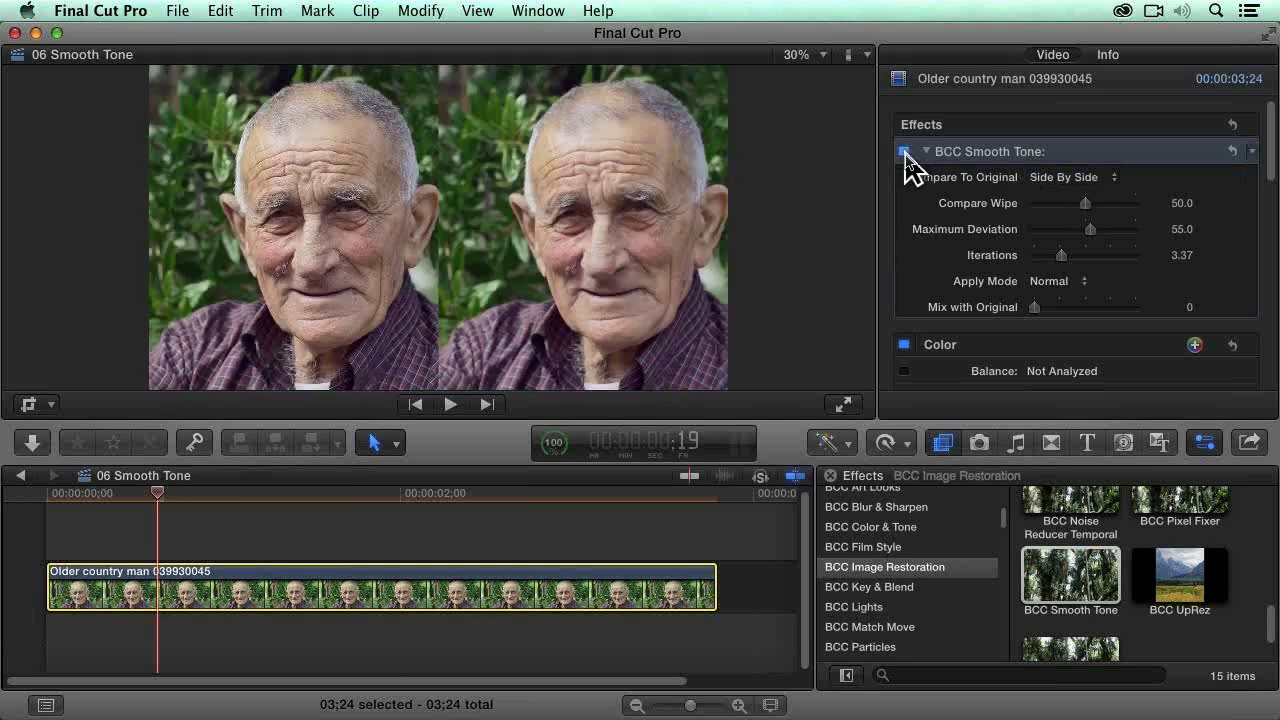
pyautogui.click(904, 152)
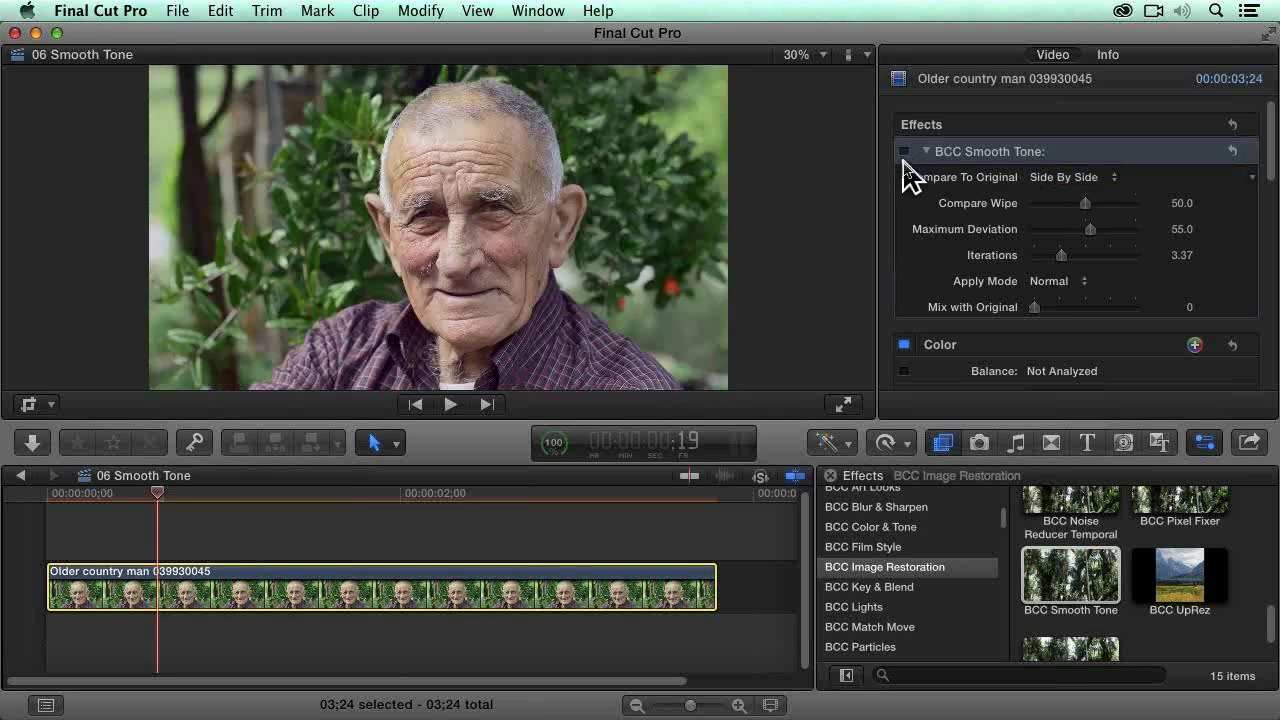
pyautogui.click(904, 154)
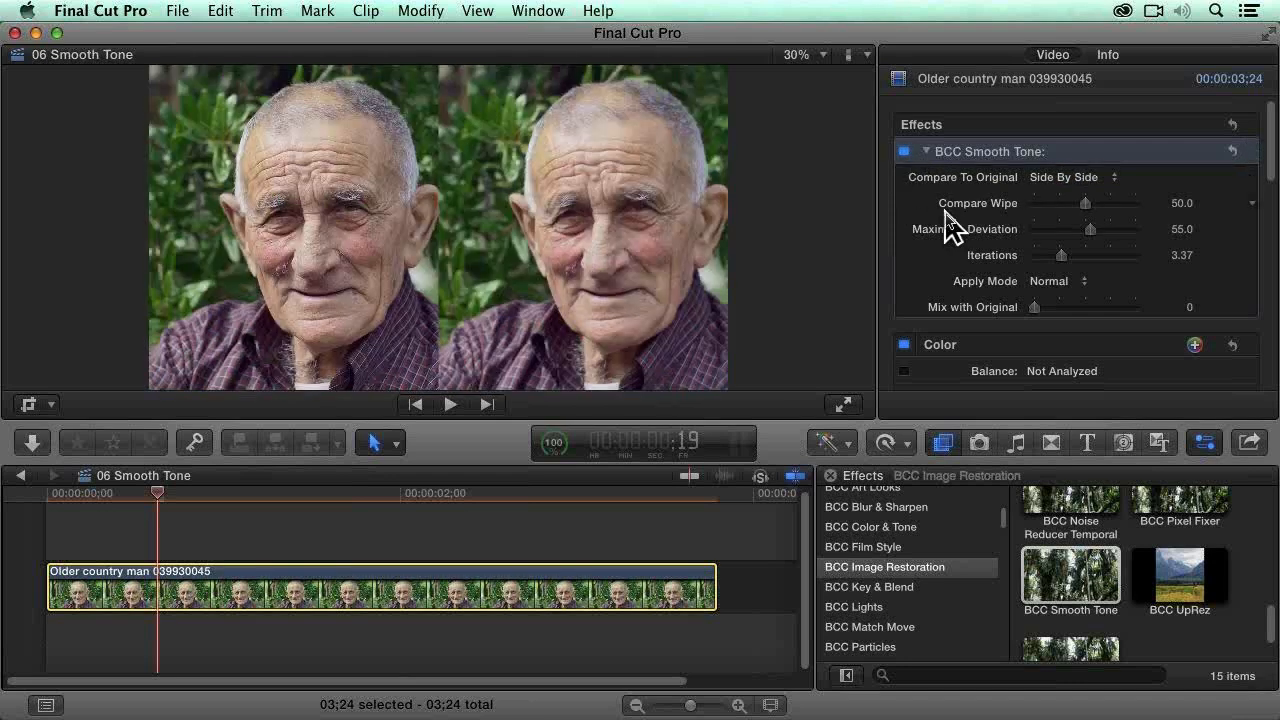
pyautogui.click(1022, 158)
pyautogui.press('Delete')
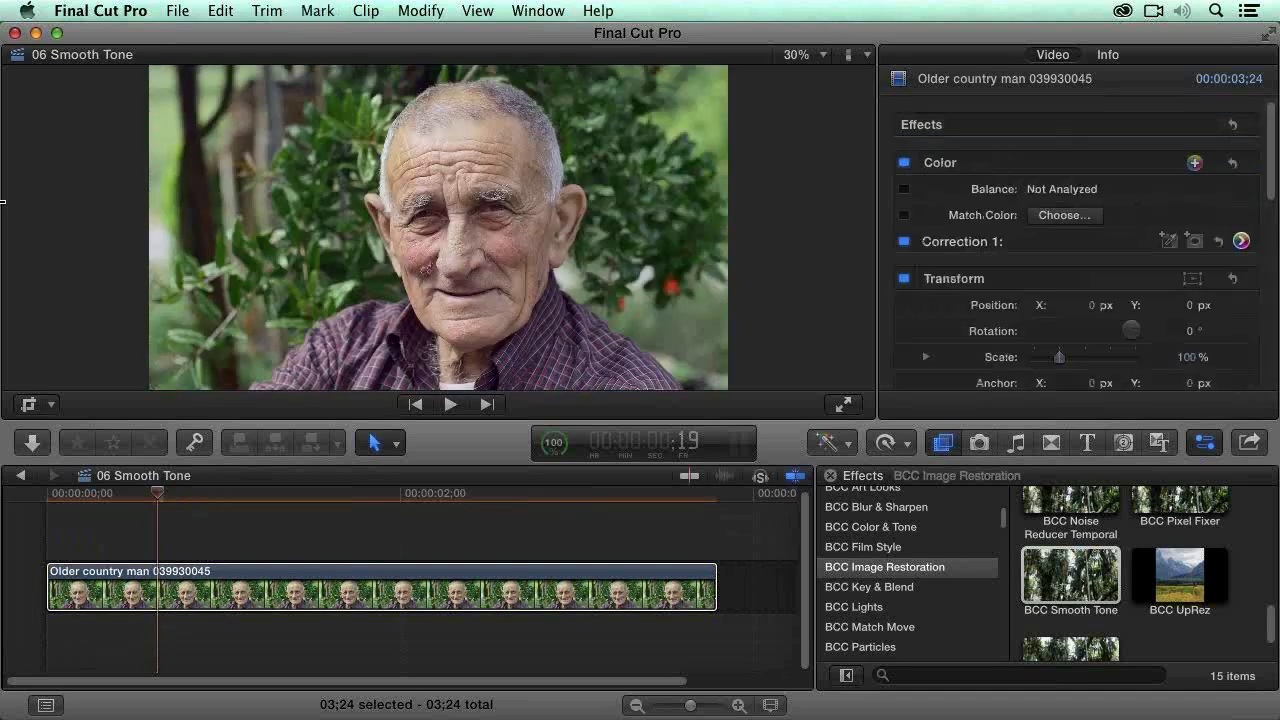
# Step: Bring back the library browser, open the 06a Smooth Tone project, and briefly play it from near its start
pyautogui.press('ctrl+super+1')
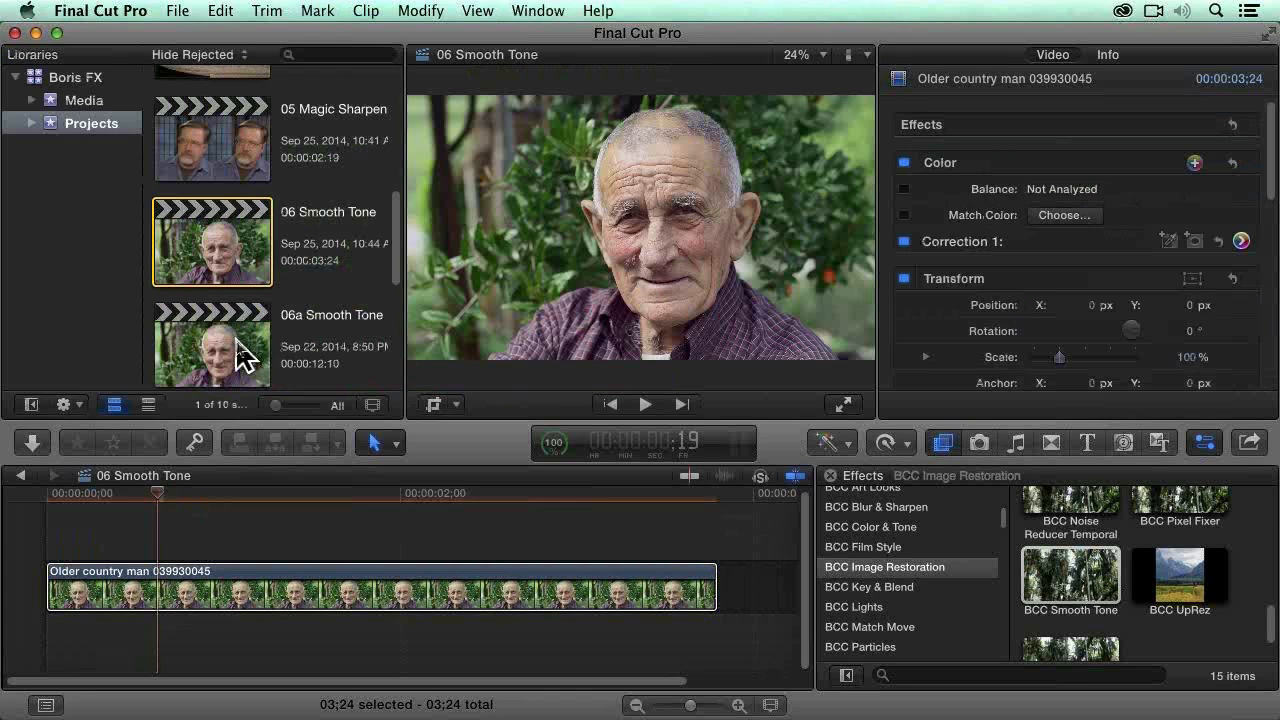
pyautogui.doubleClick(240, 355)
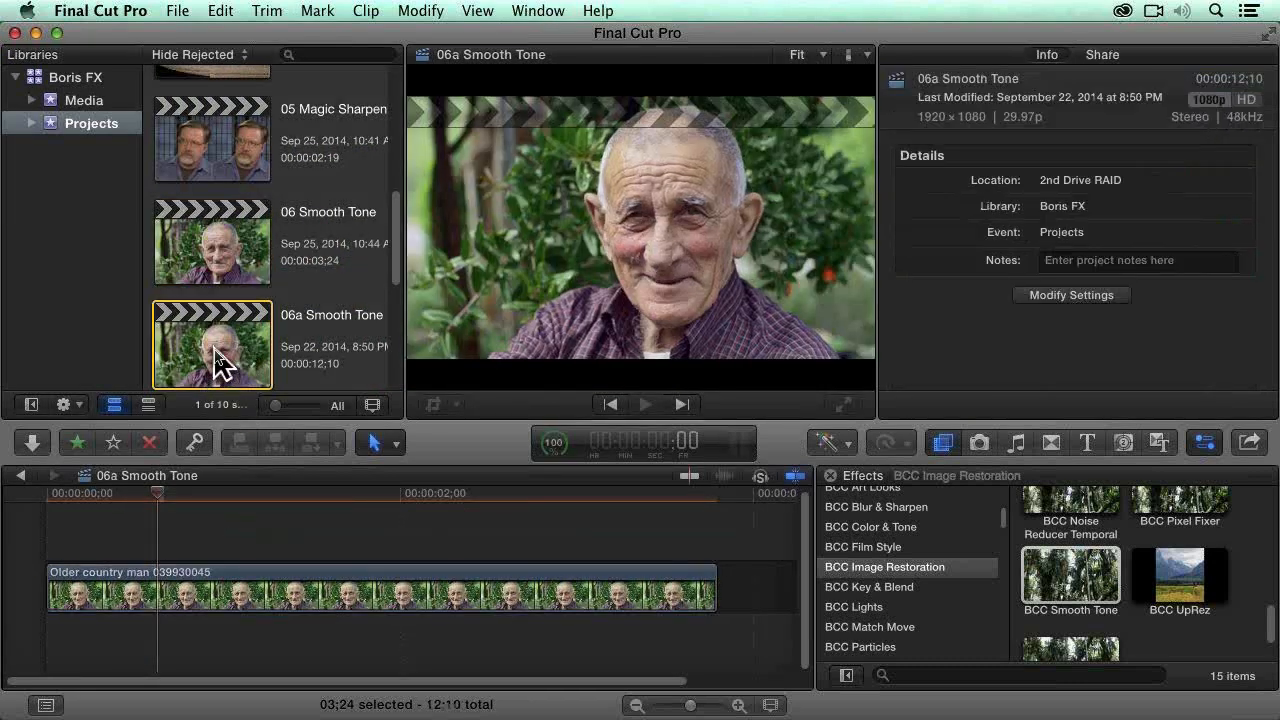
pyautogui.click(37, 493)
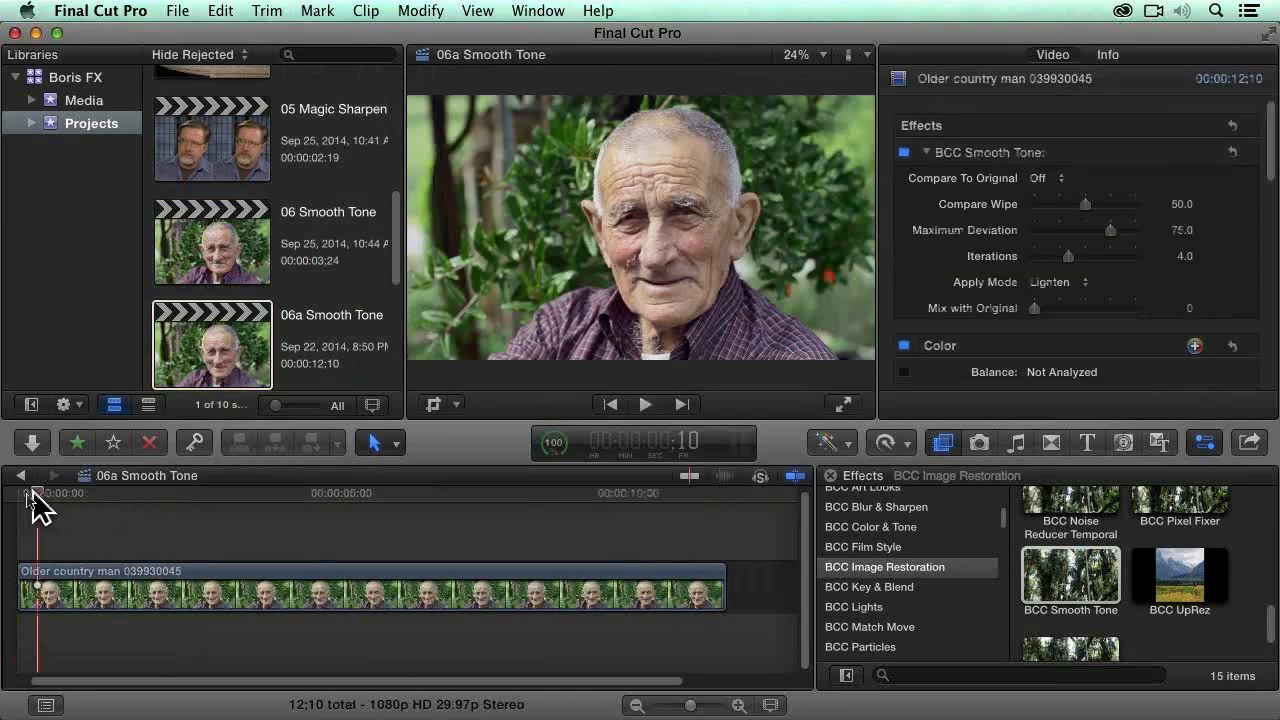
pyautogui.press('space')
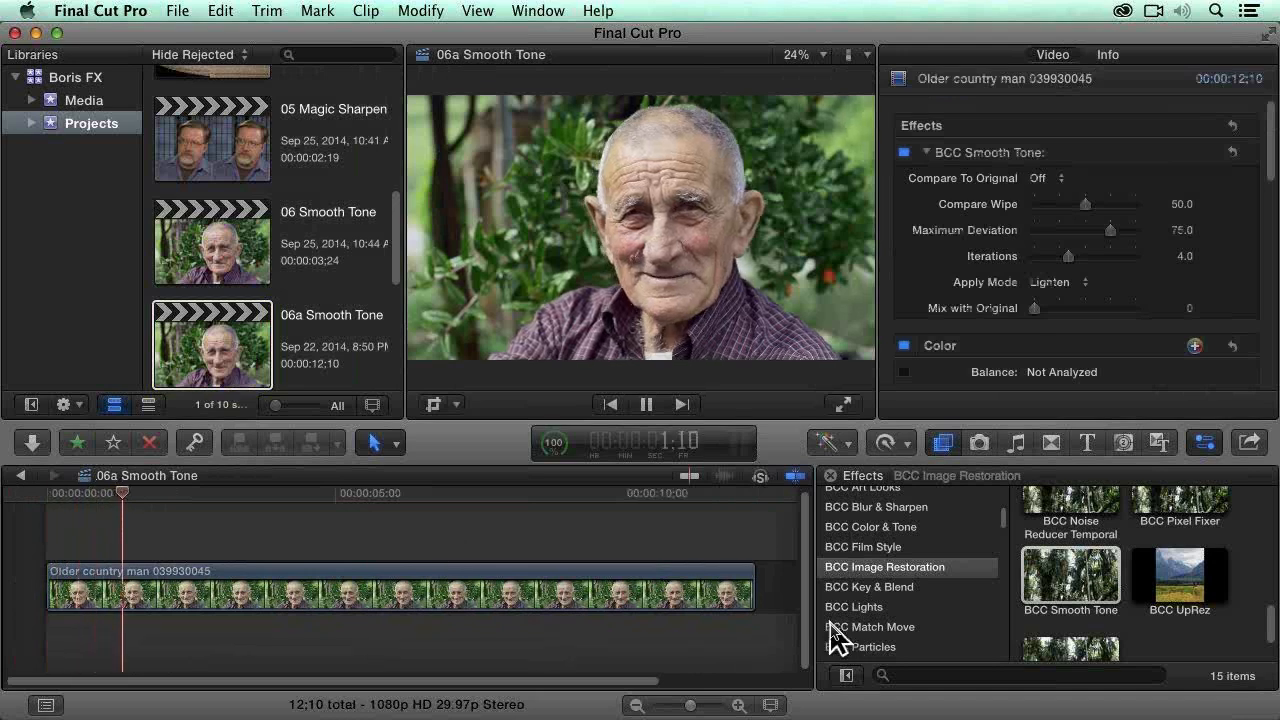
pyautogui.press('space')
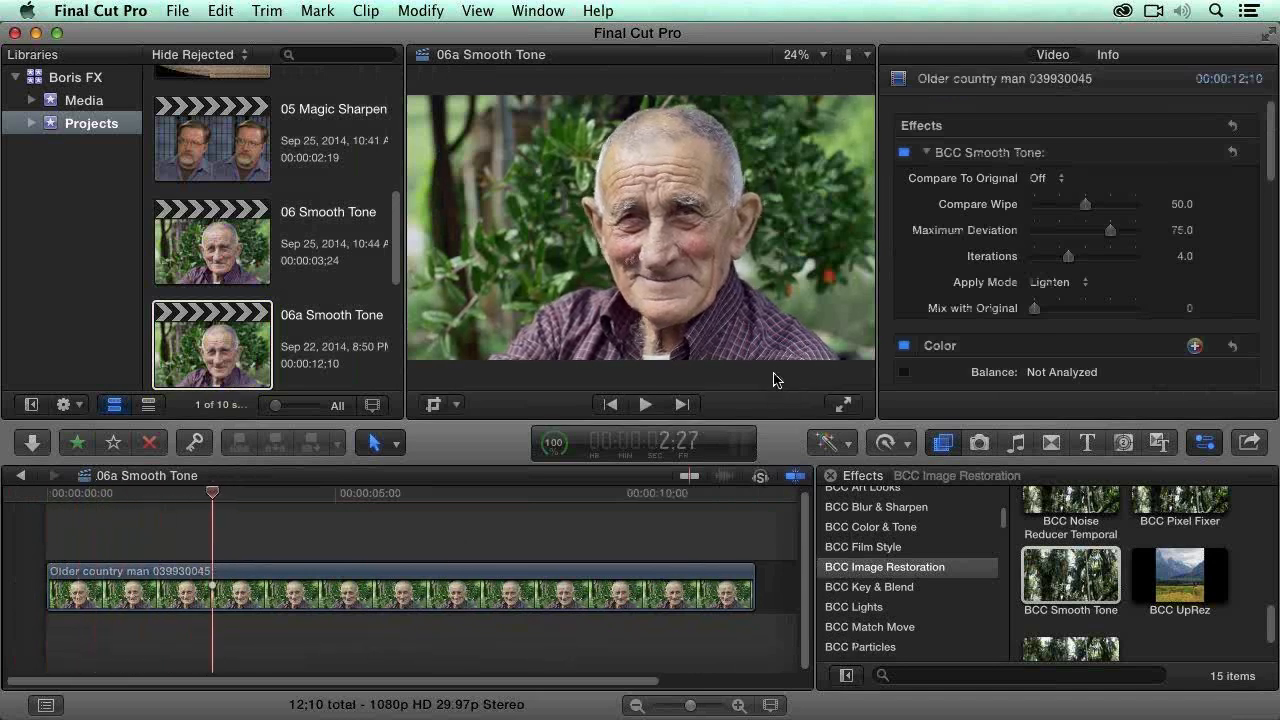
# Step: Play the 06a Smooth Tone project from its beginning in the enlarged viewer with the library browser hidden
pyautogui.press('ctrl+super+1')
pyautogui.moveTo(212, 493); pyautogui.dragTo(182, 493)
pyautogui.press('Home')
pyautogui.press('space')
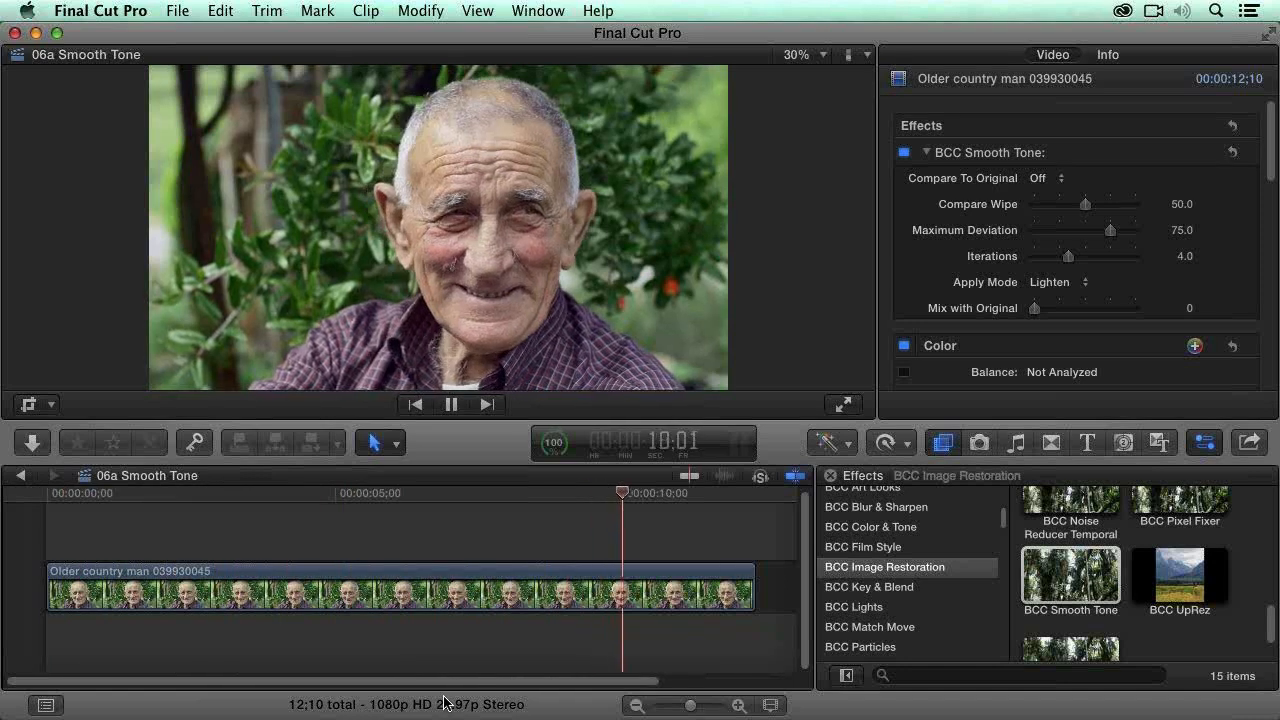
pyautogui.press('space')
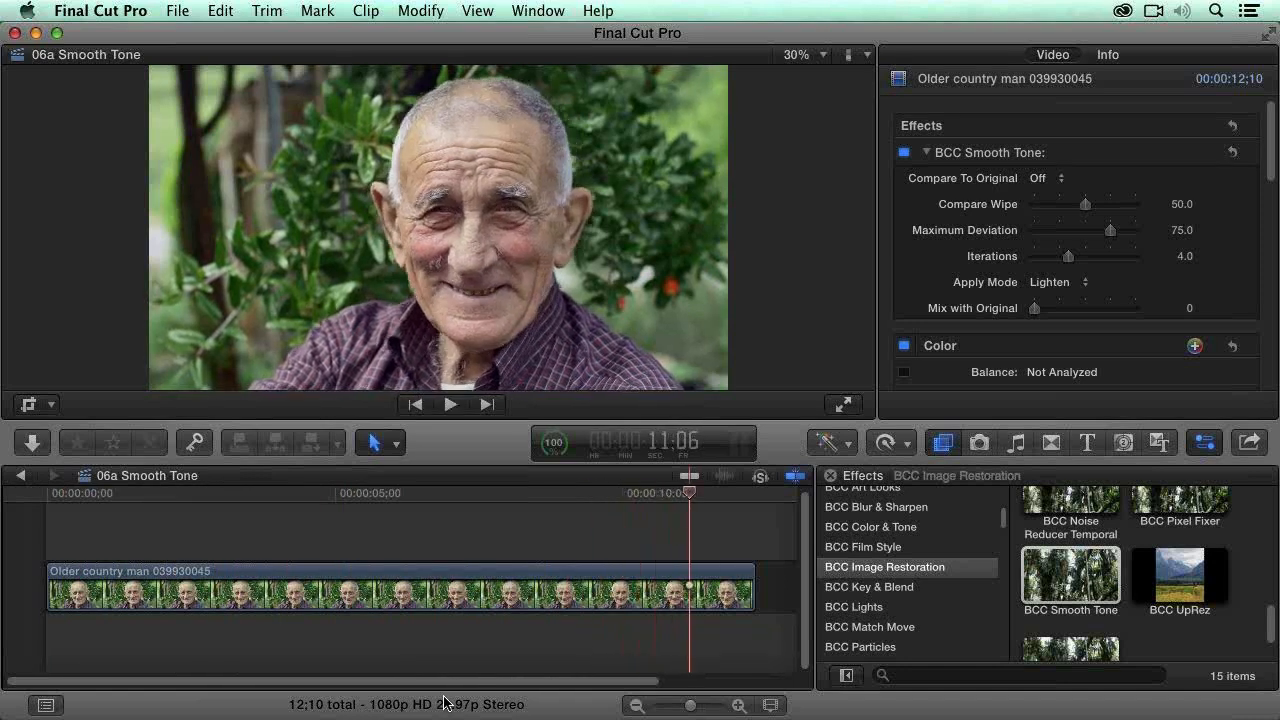
# Step: Restore the library browser and open the 07 Wire Removal project with its clip enlarged in the timeline
pyautogui.press('ctrl+super+1')
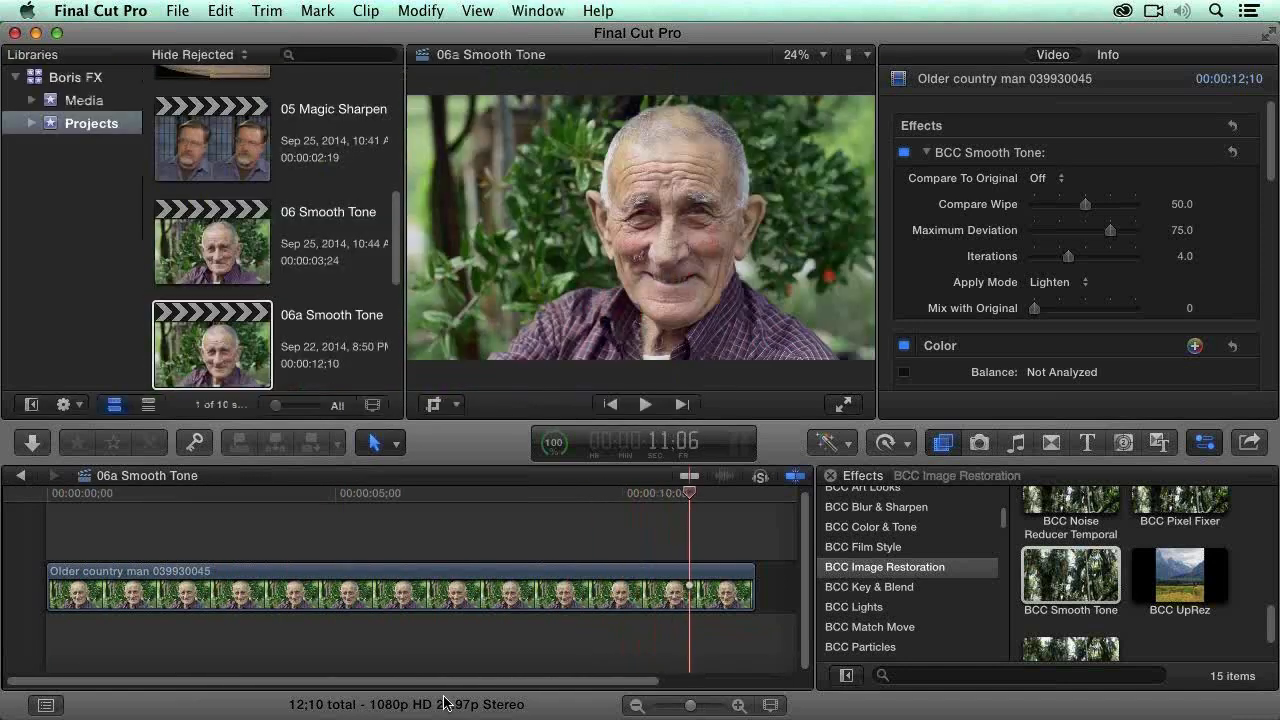
pyautogui.scroll(-1, 310, 298)
pyautogui.scroll(-5, 310, 298)
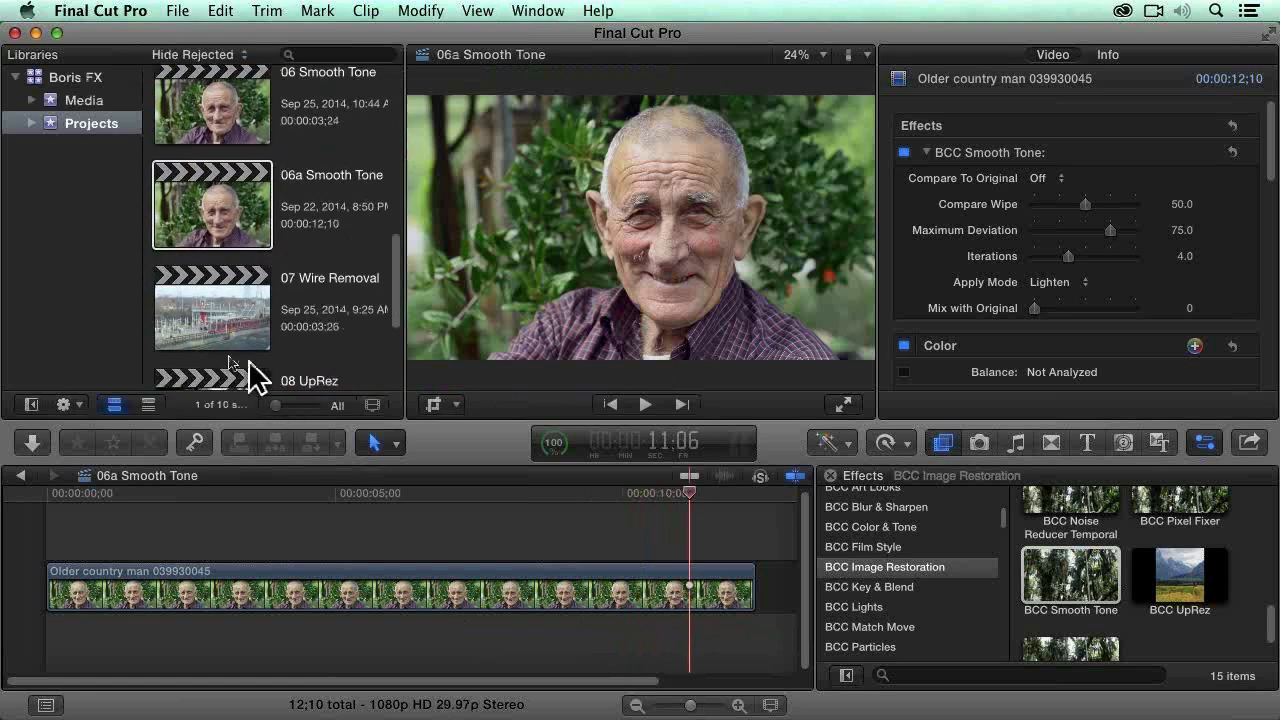
pyautogui.doubleClick(201, 325)
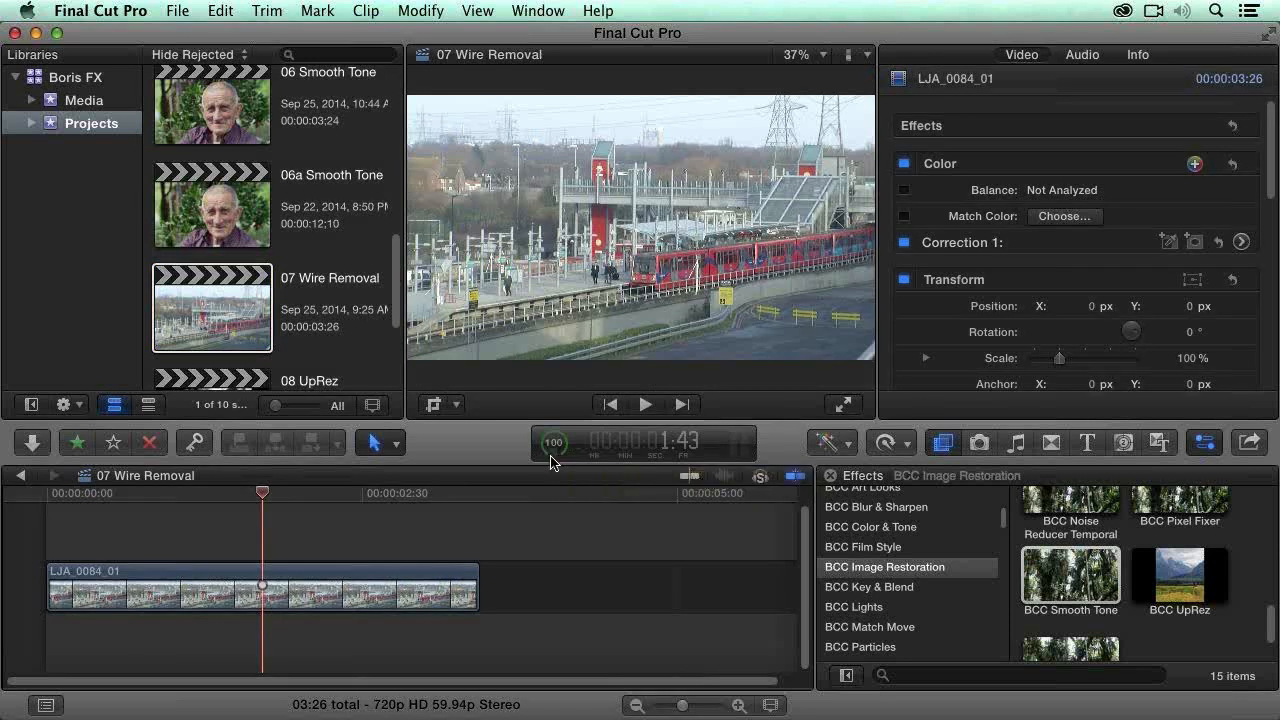
pyautogui.press('super+equal')
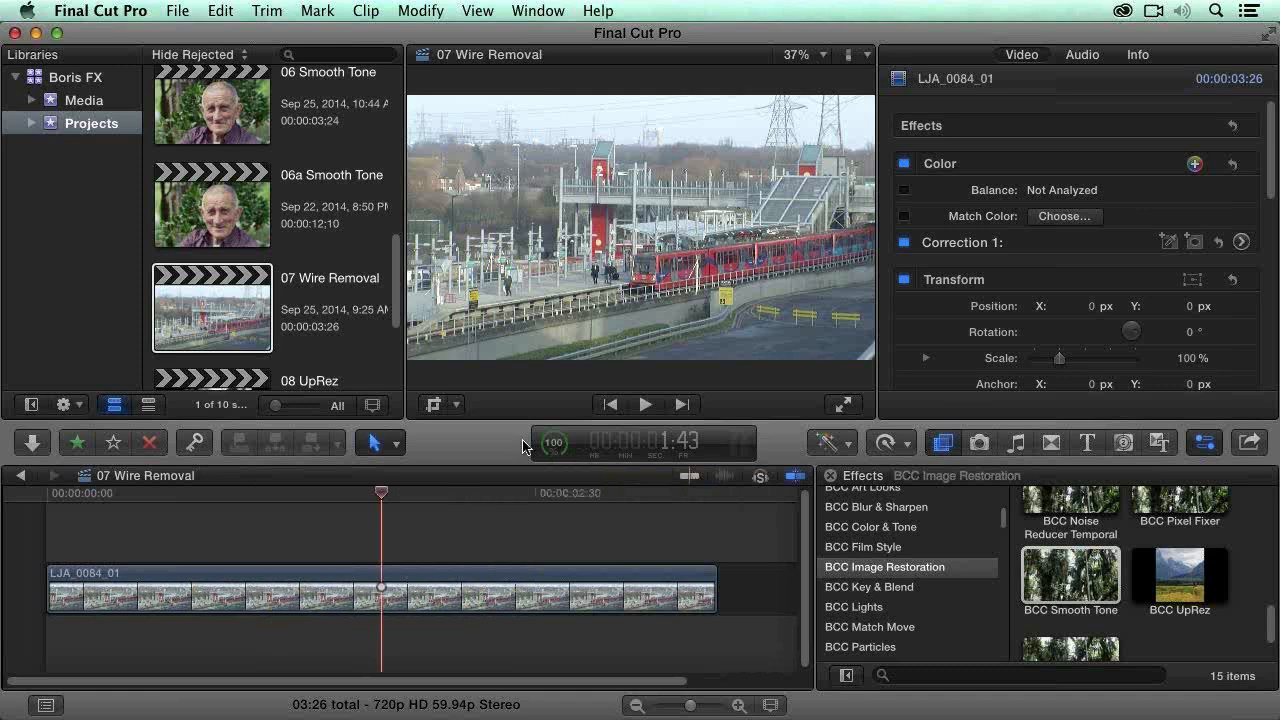
# Step: Hide the library browser to enlarge the viewer and park the playhead at 1:49 in the train footage
pyautogui.moveTo(382, 492); pyautogui.dragTo(366, 492)
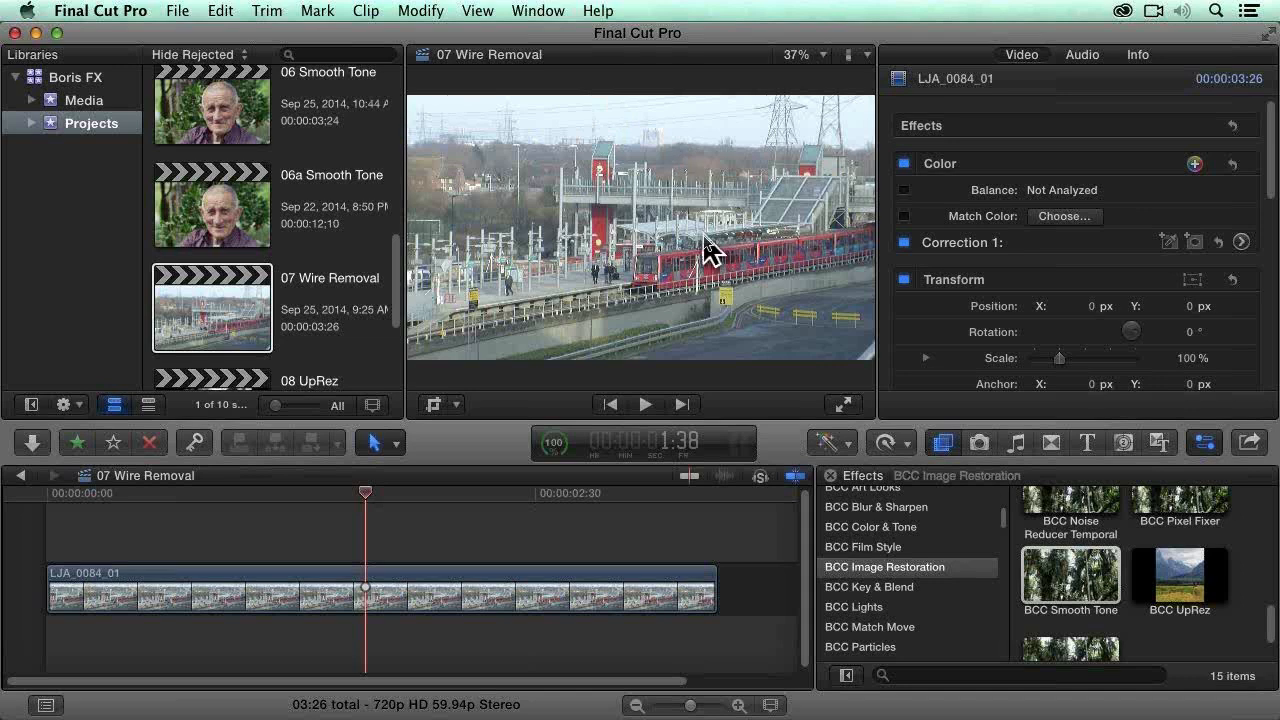
pyautogui.press('ctrl+super+1')
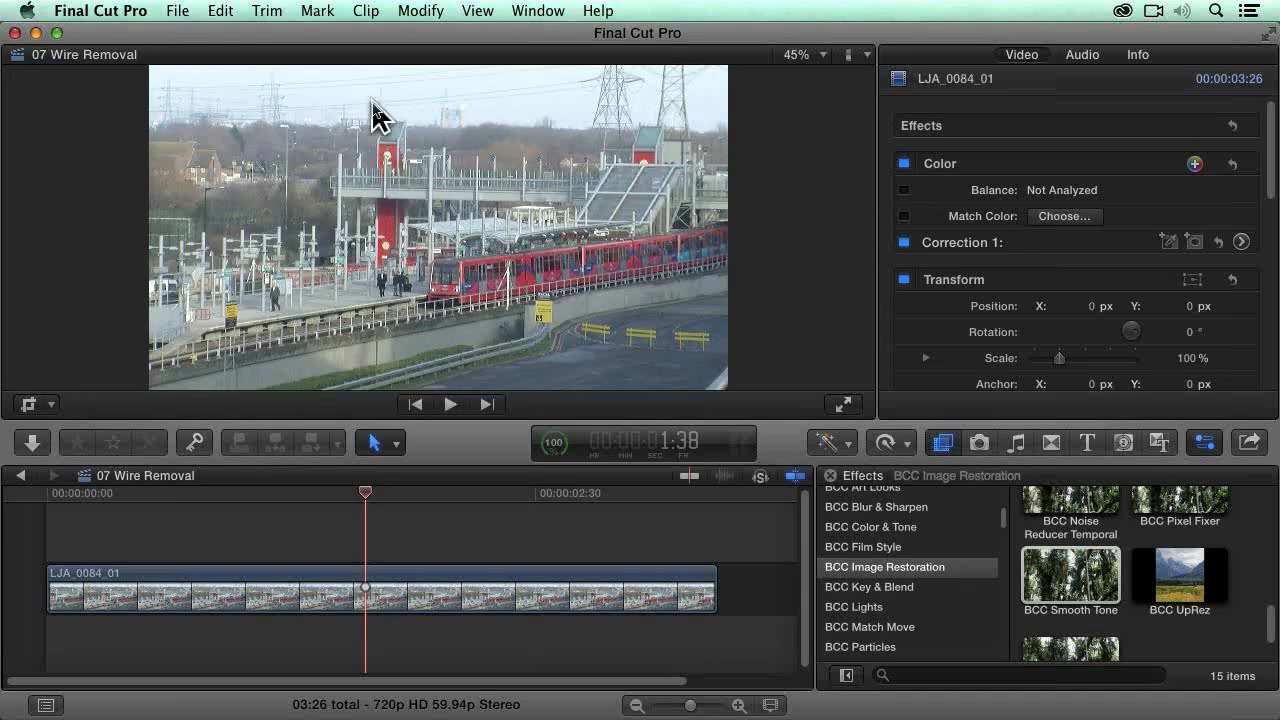
pyautogui.moveTo(371, 493); pyautogui.dragTo(401, 495)
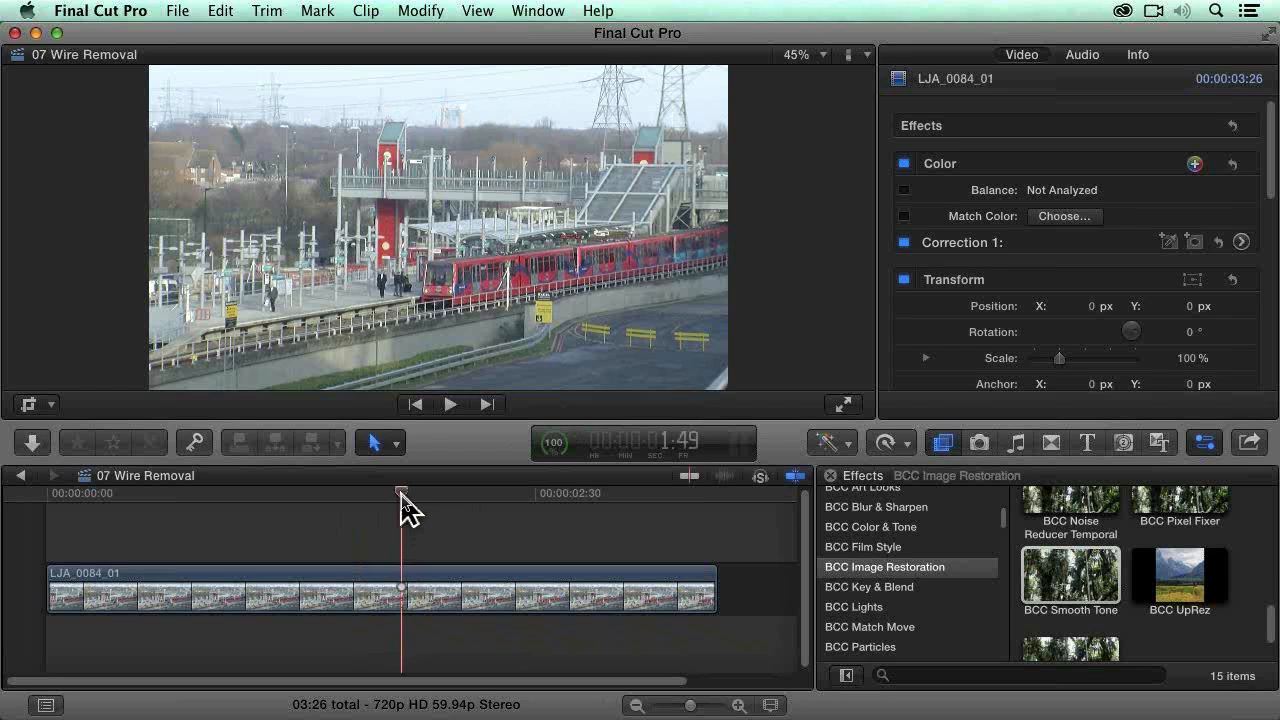
# Step: Apply the BCC Wire Remover effect to the LJA_0084_01 clip and set its View to Preview Area
pyautogui.click(411, 605)
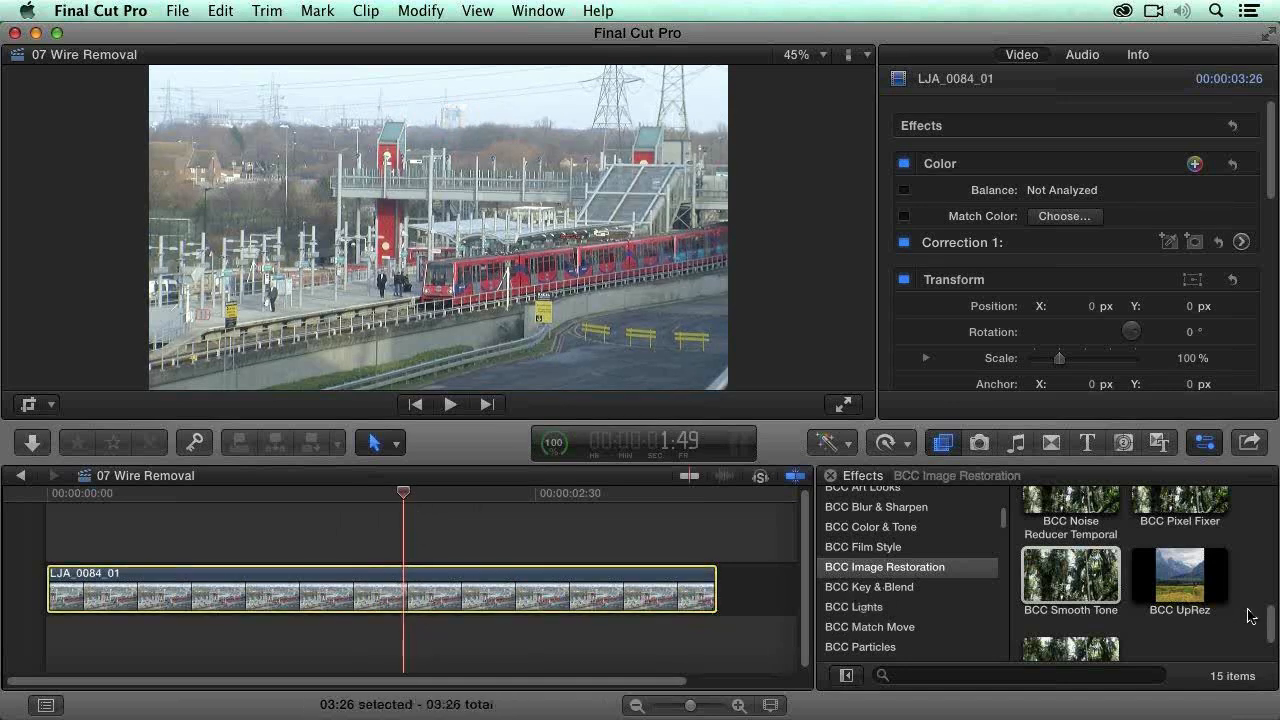
pyautogui.scroll(-2, 1252, 616)
pyautogui.click(1086, 608)
pyautogui.moveTo(1086, 608); pyautogui.dragTo(556, 590)
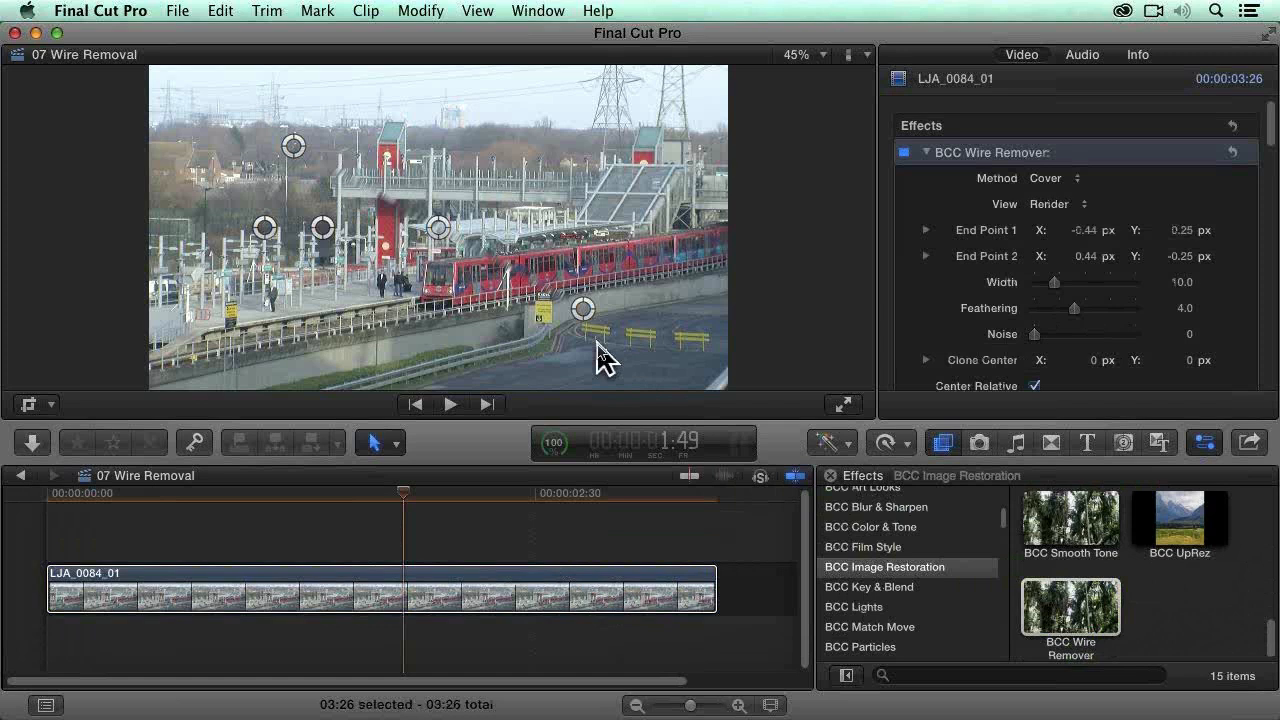
pyautogui.click(486, 600)
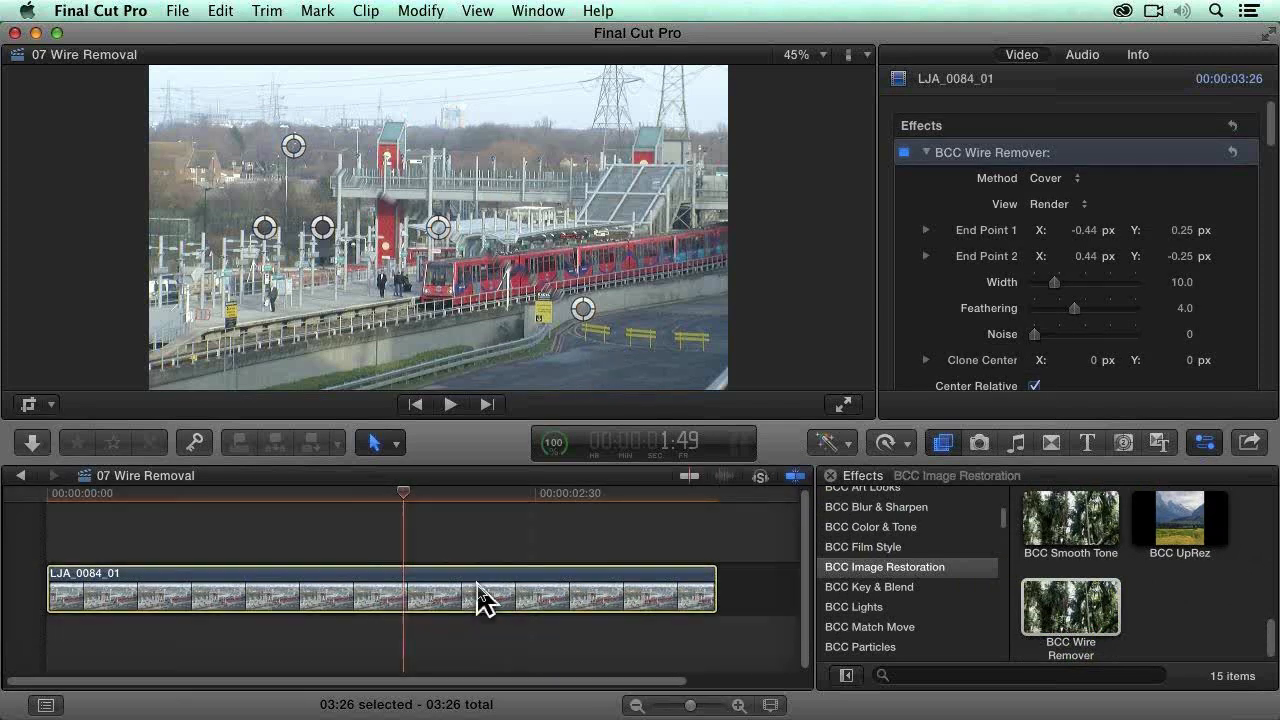
pyautogui.click(1052, 204)
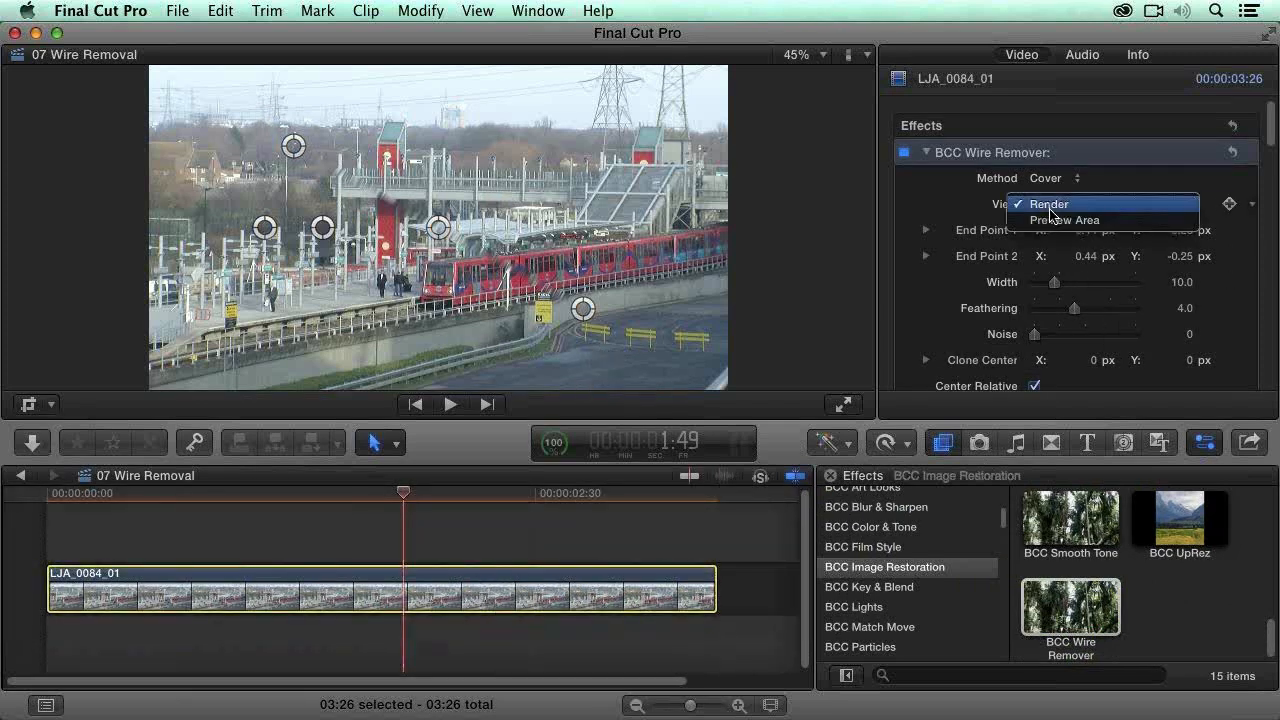
pyautogui.click(1128, 222)
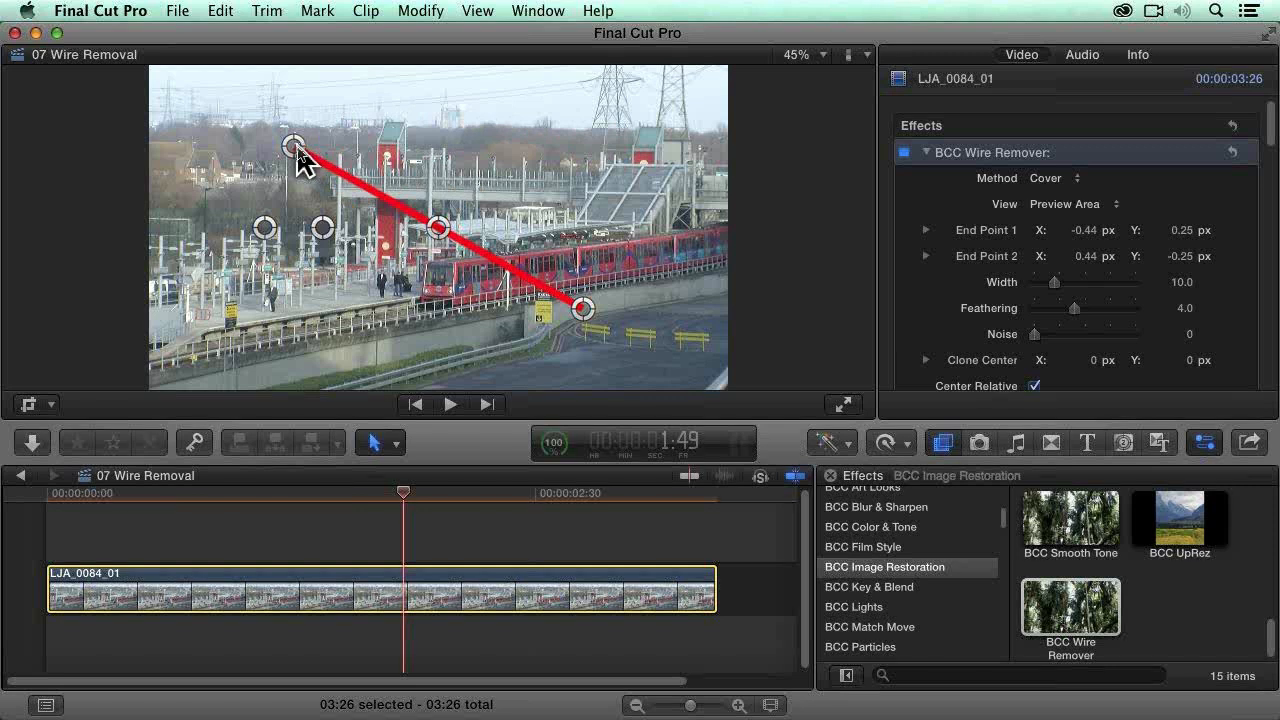
# Step: Place End Point 1 at X -0.5, Y 0.36 and End Point 2 at about X 0.48, Y 0.45 along the overhead wire, with Width 14
pyautogui.moveTo(297, 152); pyautogui.dragTo(276, 110)
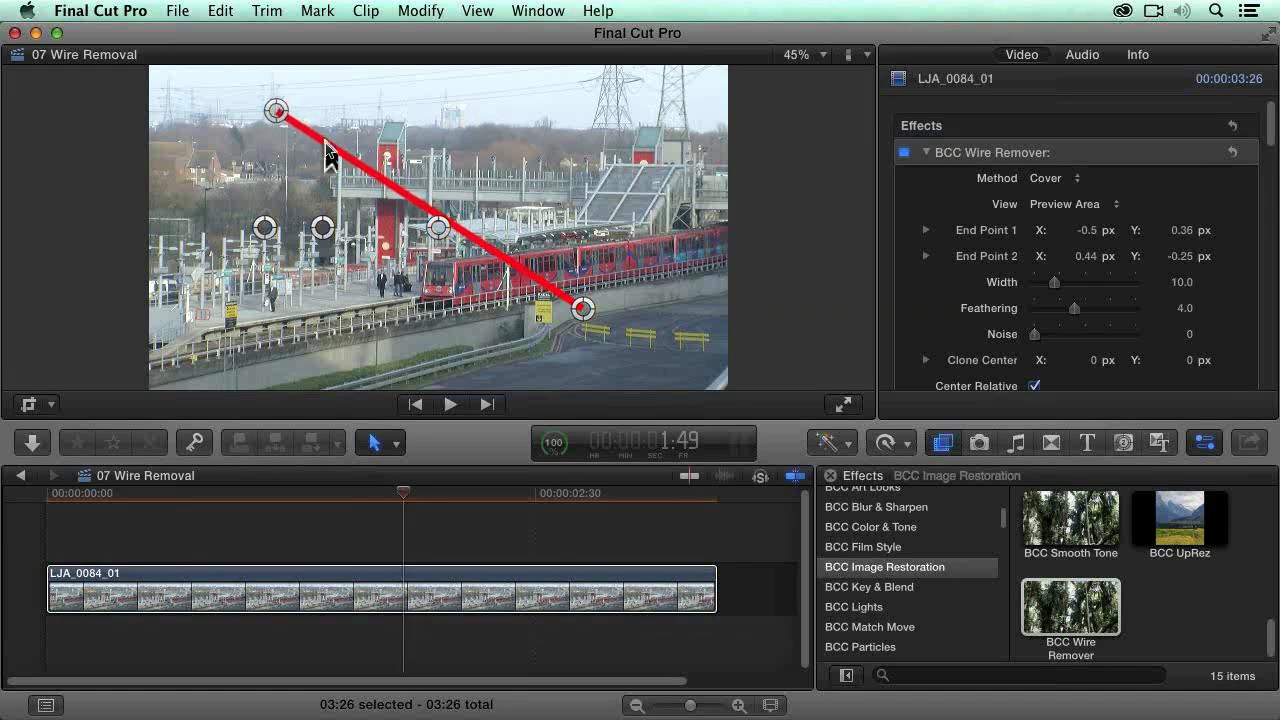
pyautogui.moveTo(583, 310); pyautogui.dragTo(593, 80)
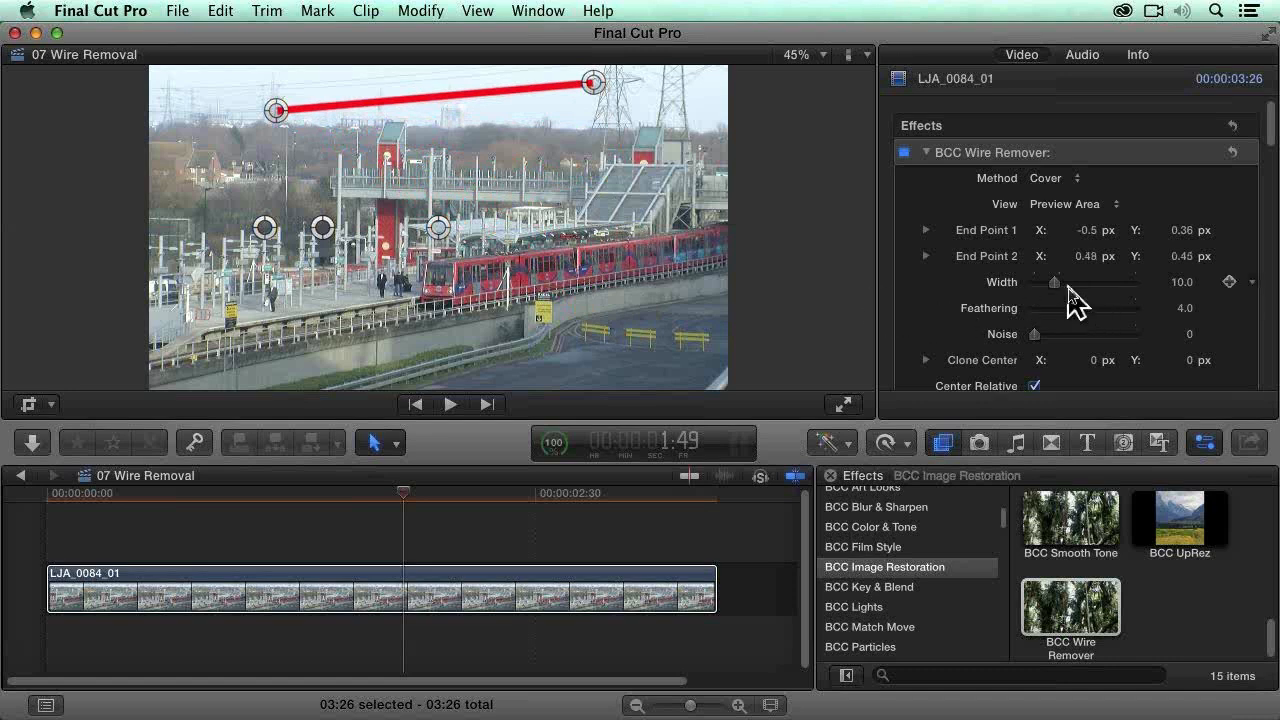
pyautogui.moveTo(1055, 283); pyautogui.dragTo(1064, 286)
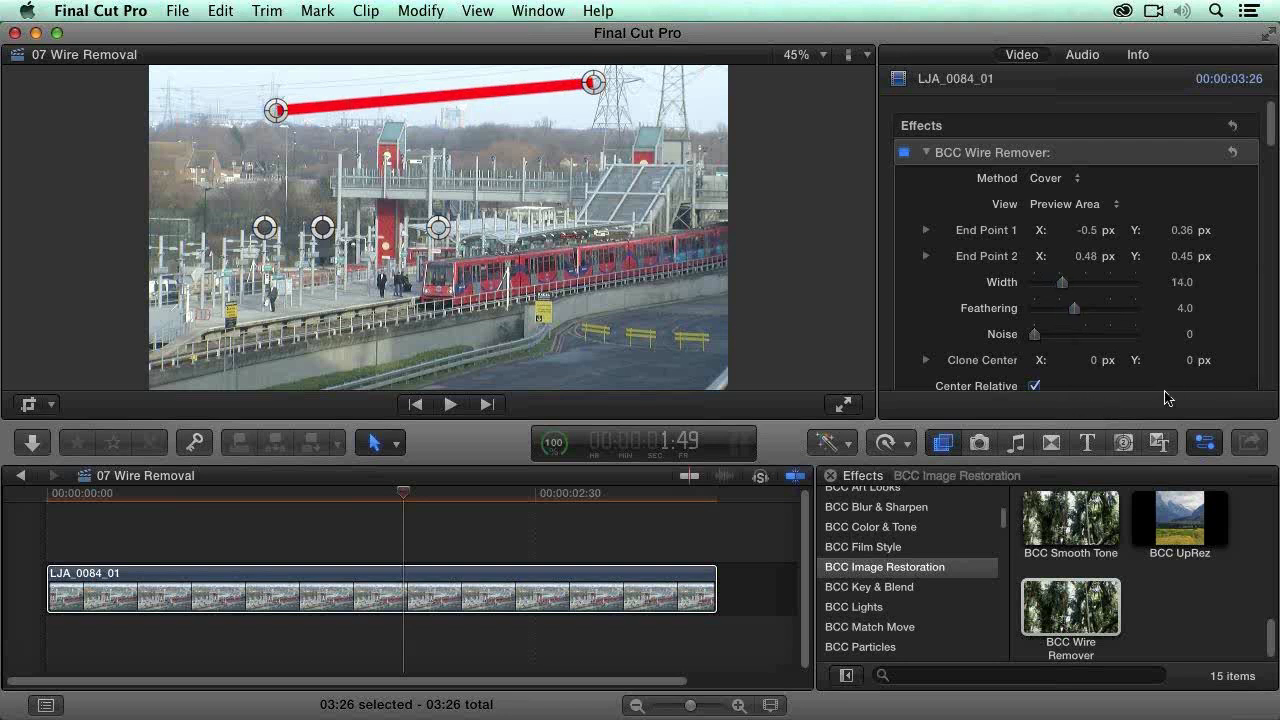
# Step: Move the clone center to the sky at X -0.69, Y 0.48 and adjust End Point 2 to X 0.5, Y 0.43 in Render view
pyautogui.moveTo(1190, 366); pyautogui.dragTo(1194, 365)
pyautogui.moveTo(440, 186)
pyautogui.mouseDown()
pyautogui.moveTo(304, 128)
pyautogui.moveTo(238, 64)
pyautogui.moveTo(237, 80)
pyautogui.moveTo(207, 71)
pyautogui.mouseUp()
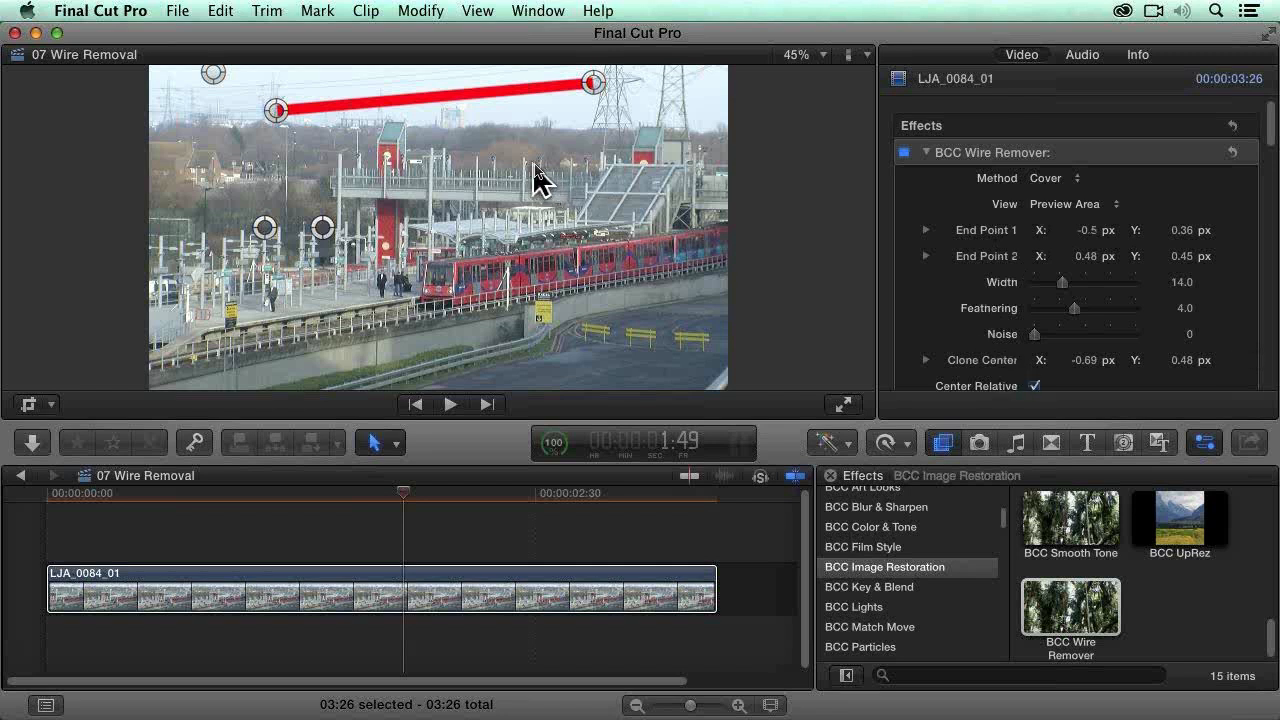
pyautogui.click(1102, 208)
pyautogui.click(1100, 188)
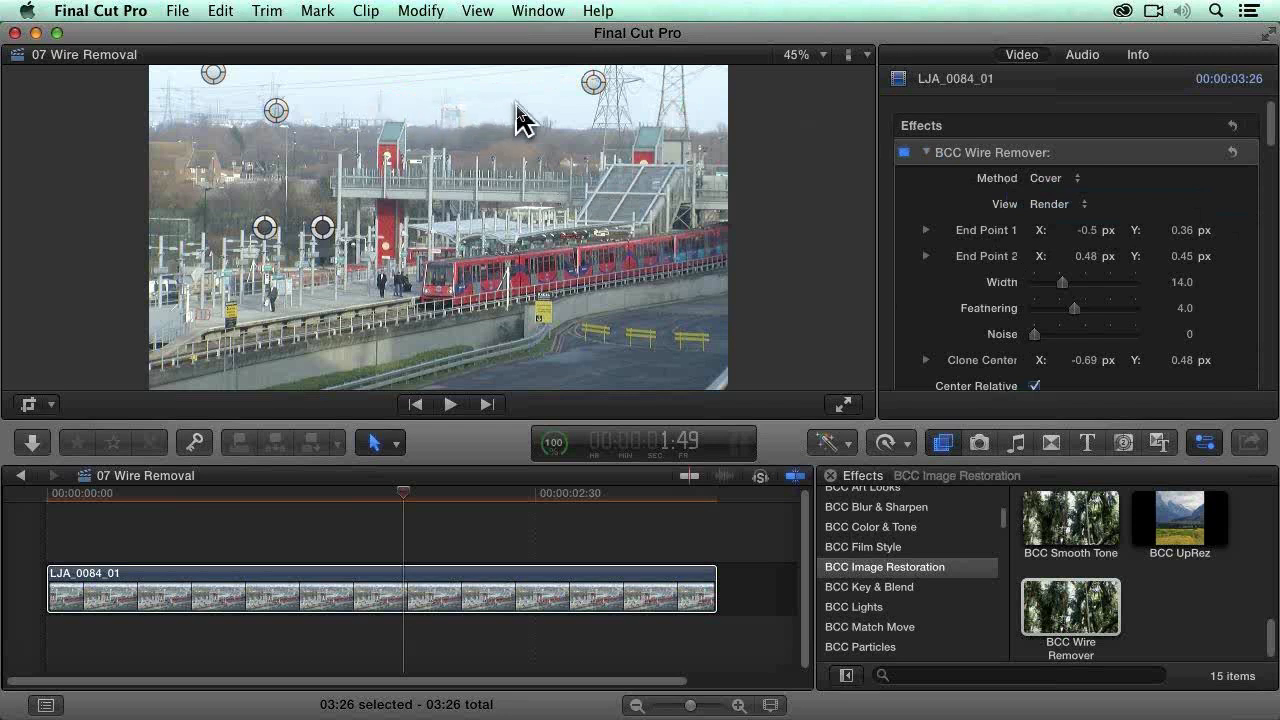
pyautogui.moveTo(593, 82); pyautogui.dragTo(600, 86)
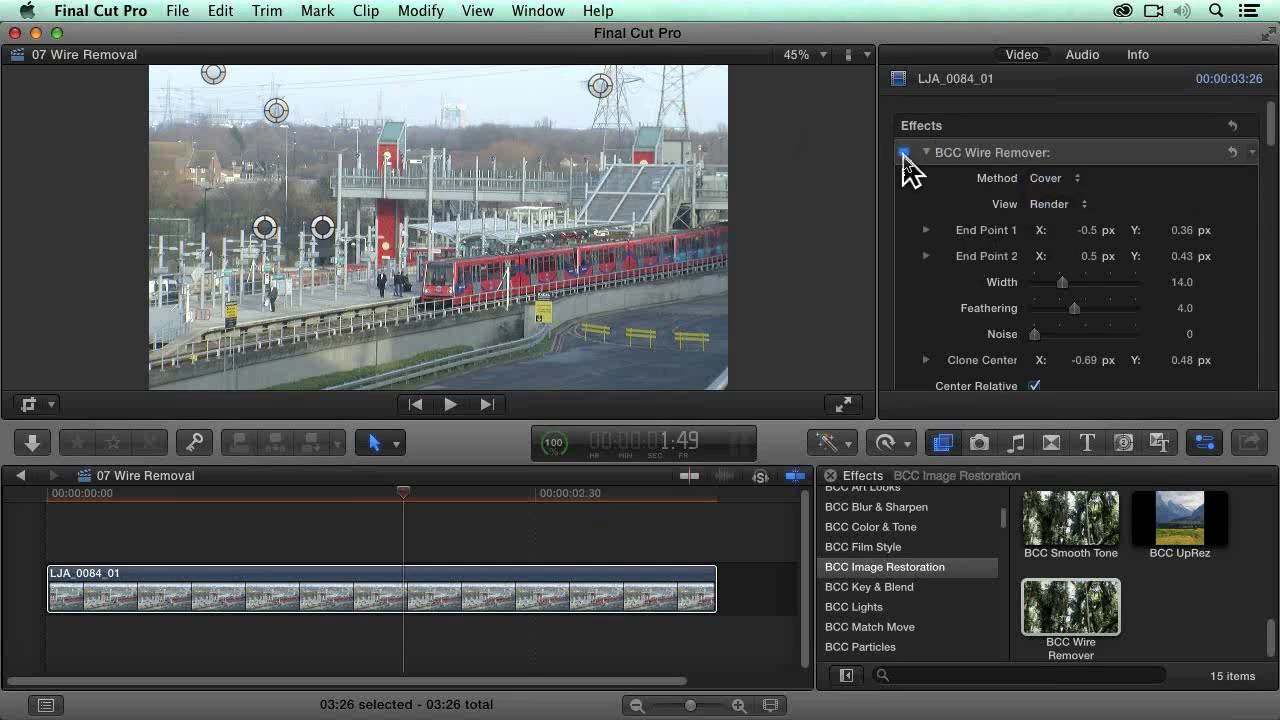
# Step: Remove the BCC Wire Remover effect from the train clip
pyautogui.click(945, 158)
pyautogui.press('Home')
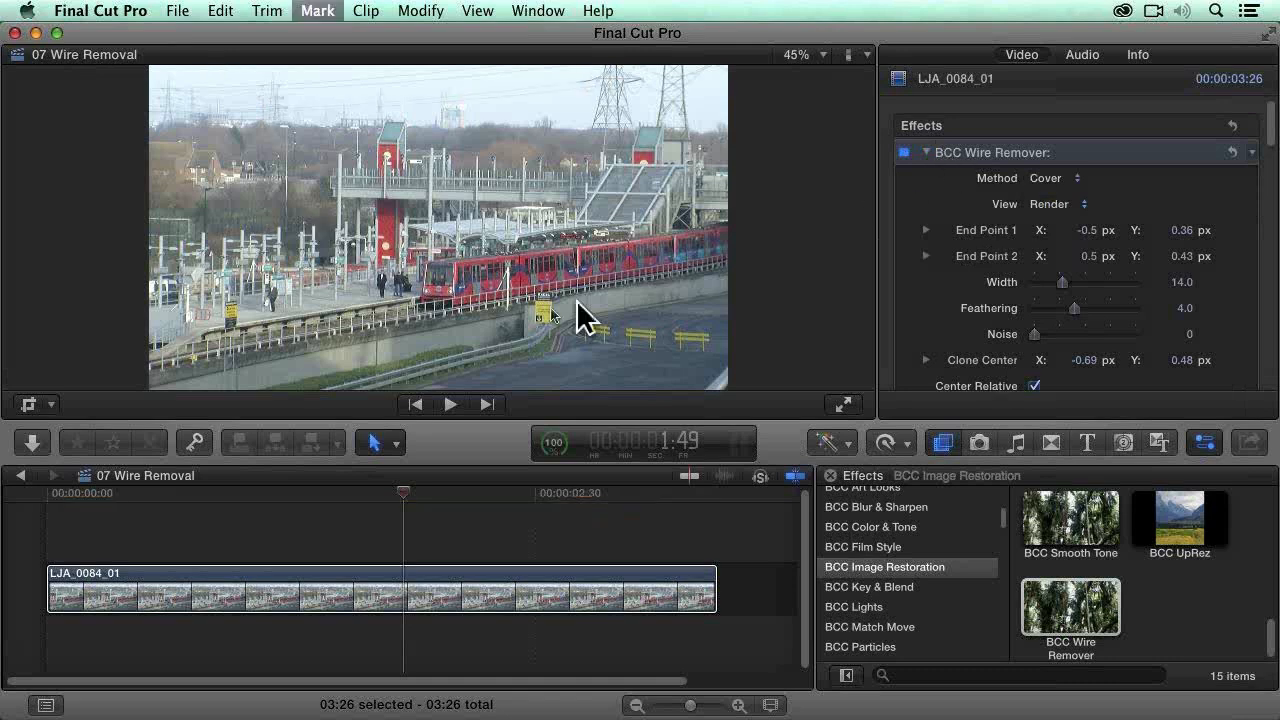
pyautogui.press('Delete')
# Step: Apply a fresh BCC Wire Remover to the train clip and show its Preview Area
pyautogui.click(531, 603)
pyautogui.moveTo(1078, 615); pyautogui.dragTo(462, 600)
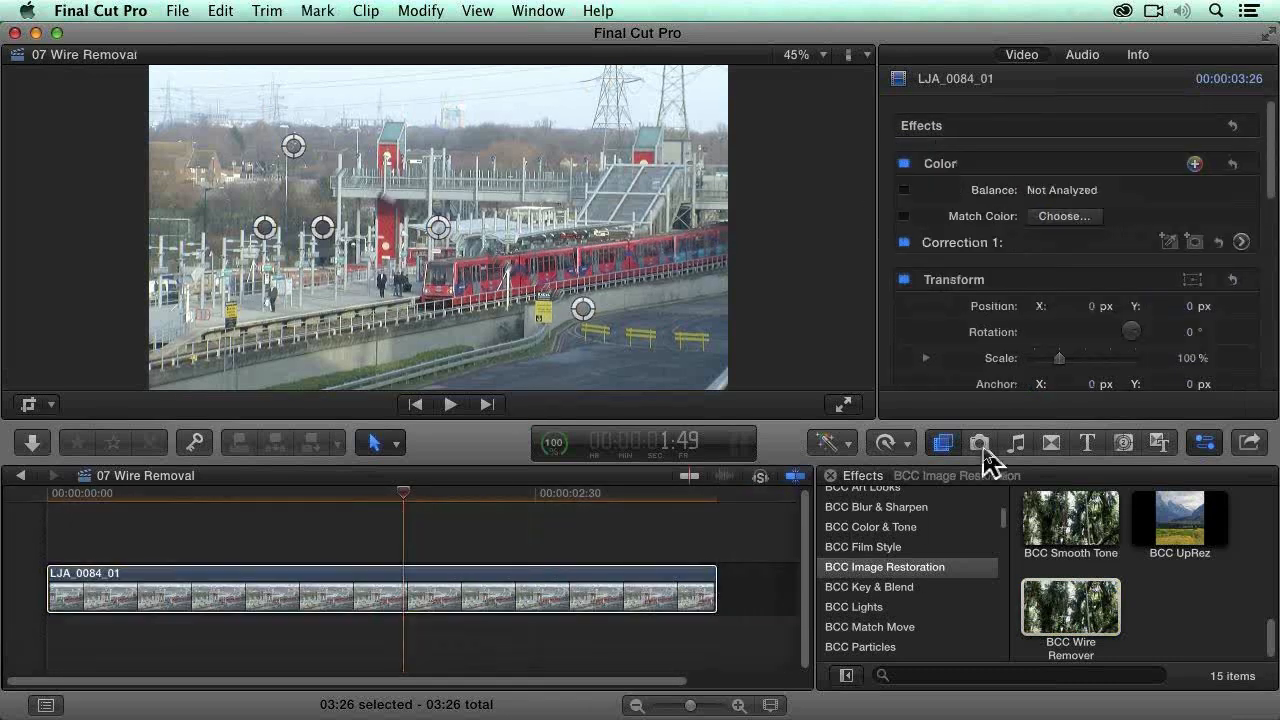
pyautogui.click(1050, 204)
pyautogui.click(1065, 220)
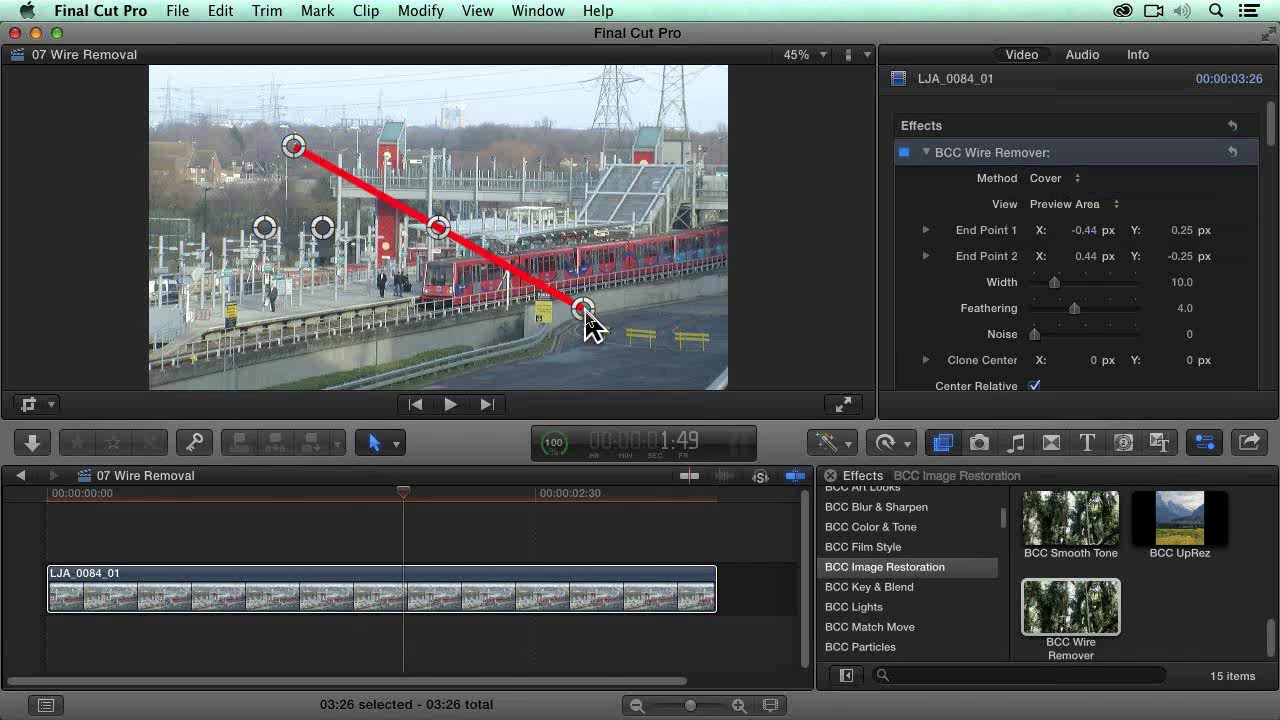
# Step: Stretch the removal line along the overhead wire from X -0.47, Y 0.37 to X 0.43, Y 0.44, and set Width to 16
pyautogui.moveTo(584, 310); pyautogui.dragTo(579, 86)
pyautogui.moveTo(293, 146); pyautogui.dragTo(285, 106)
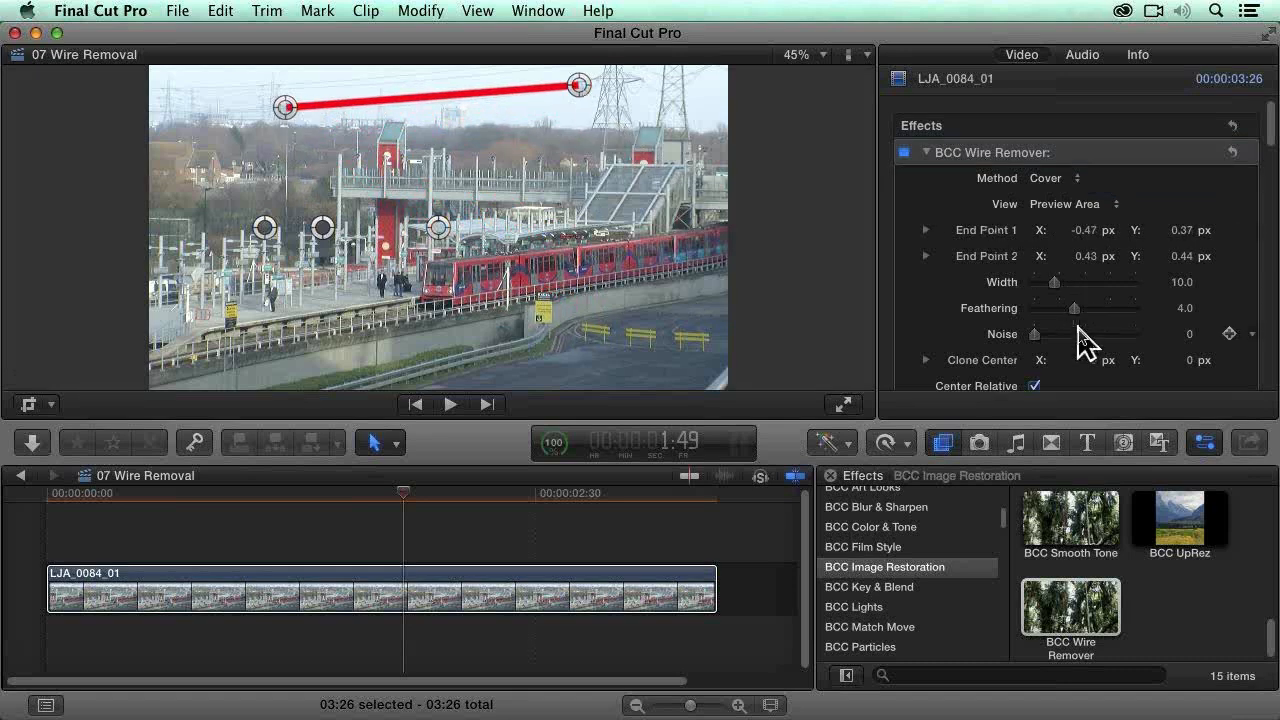
pyautogui.moveTo(1053, 284); pyautogui.dragTo(1068, 292)
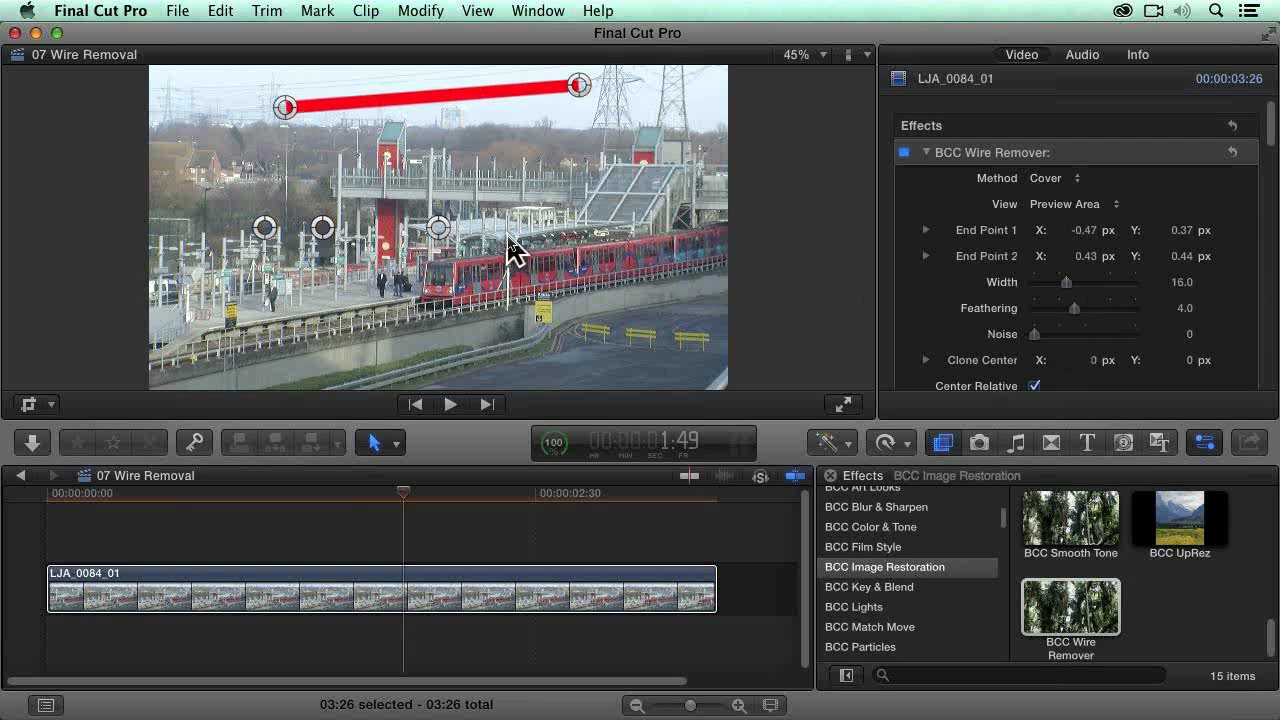
# Step: Set the clone center to X -0.69, Y 0.47 and refine End Point 2 to Y 0.43 in Render view
pyautogui.moveTo(439, 230)
pyautogui.mouseDown()
pyautogui.moveTo(286, 112)
pyautogui.moveTo(214, 76)
pyautogui.mouseUp()
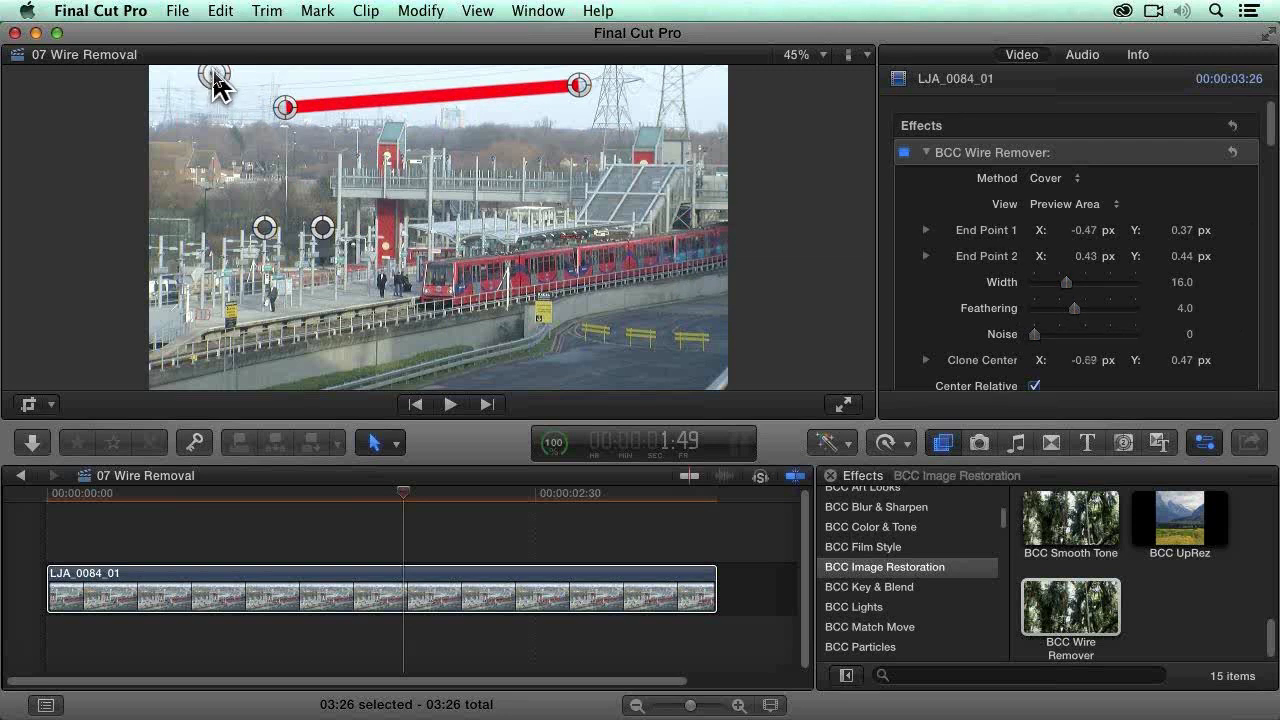
pyautogui.click(1088, 206)
pyautogui.click(1049, 188)
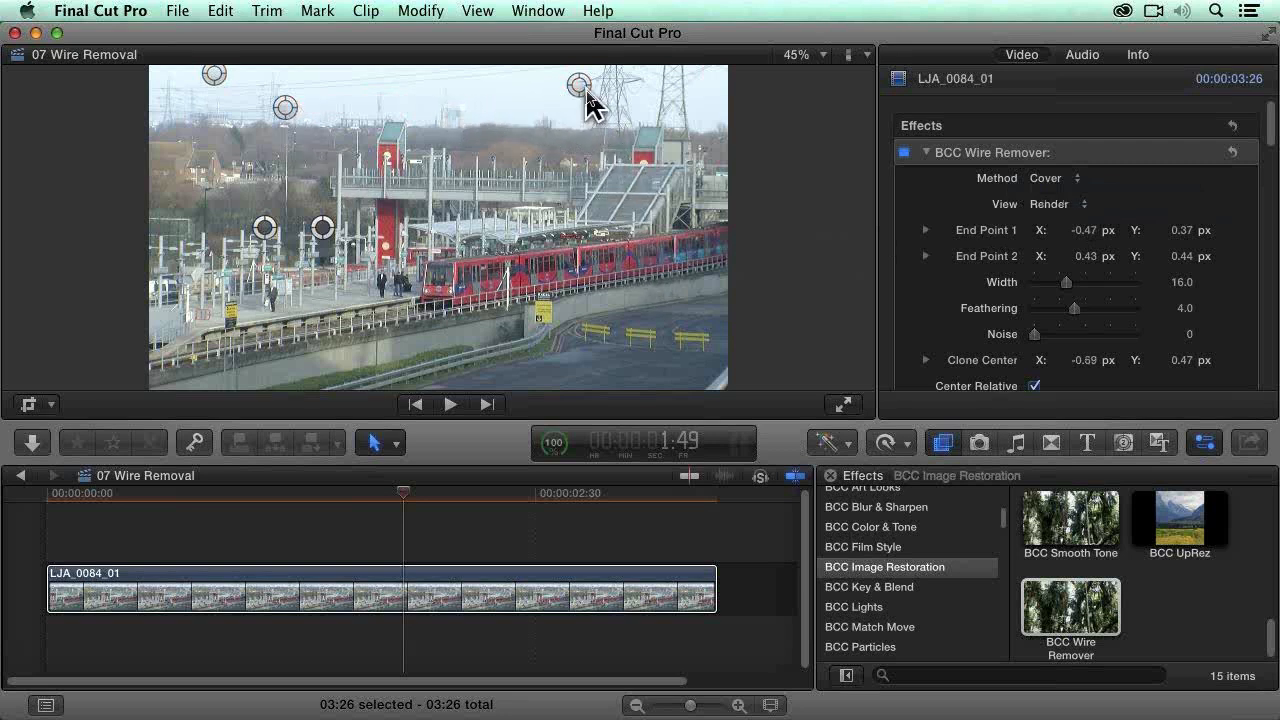
pyautogui.moveTo(578, 86); pyautogui.dragTo(580, 90)
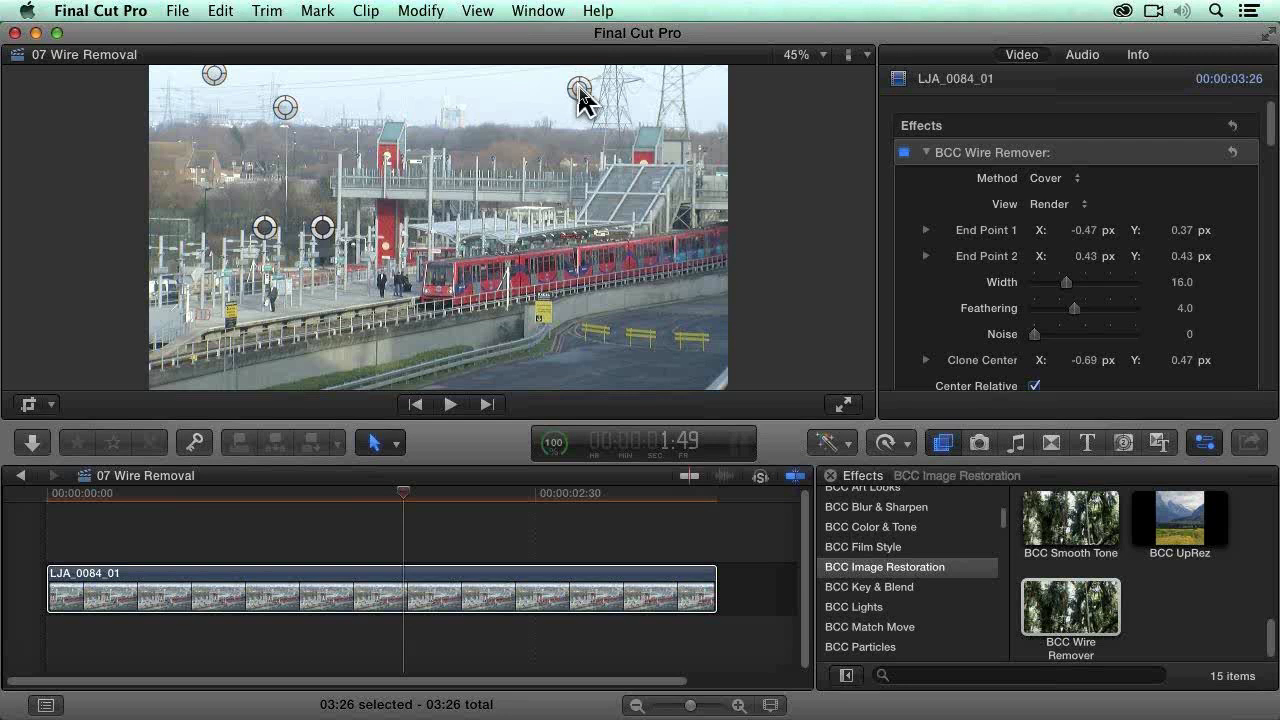
# Step: Return to Preview Area and reposition the removal line vertically, from X -0.09, Y 0.5 down to X -0.09, Y 0
pyautogui.click(1050, 204)
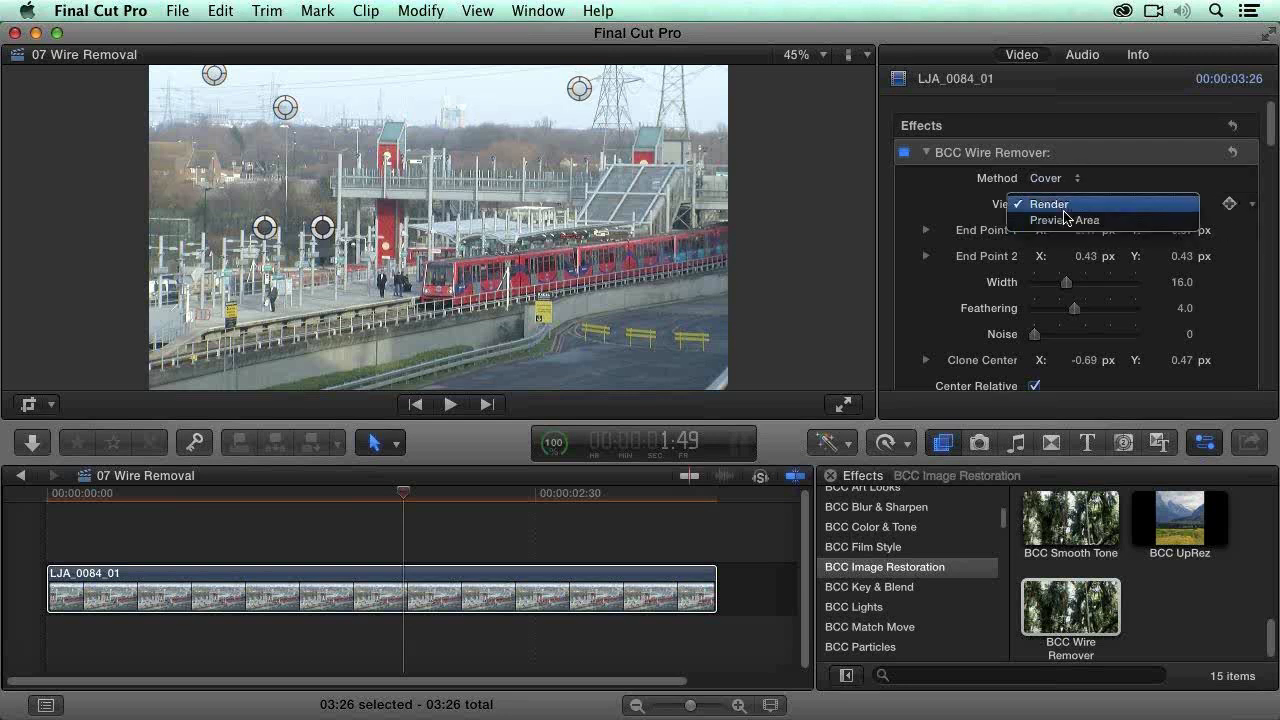
pyautogui.click(1060, 228)
pyautogui.moveTo(288, 108); pyautogui.dragTo(411, 72)
pyautogui.moveTo(579, 89); pyautogui.dragTo(411, 232)
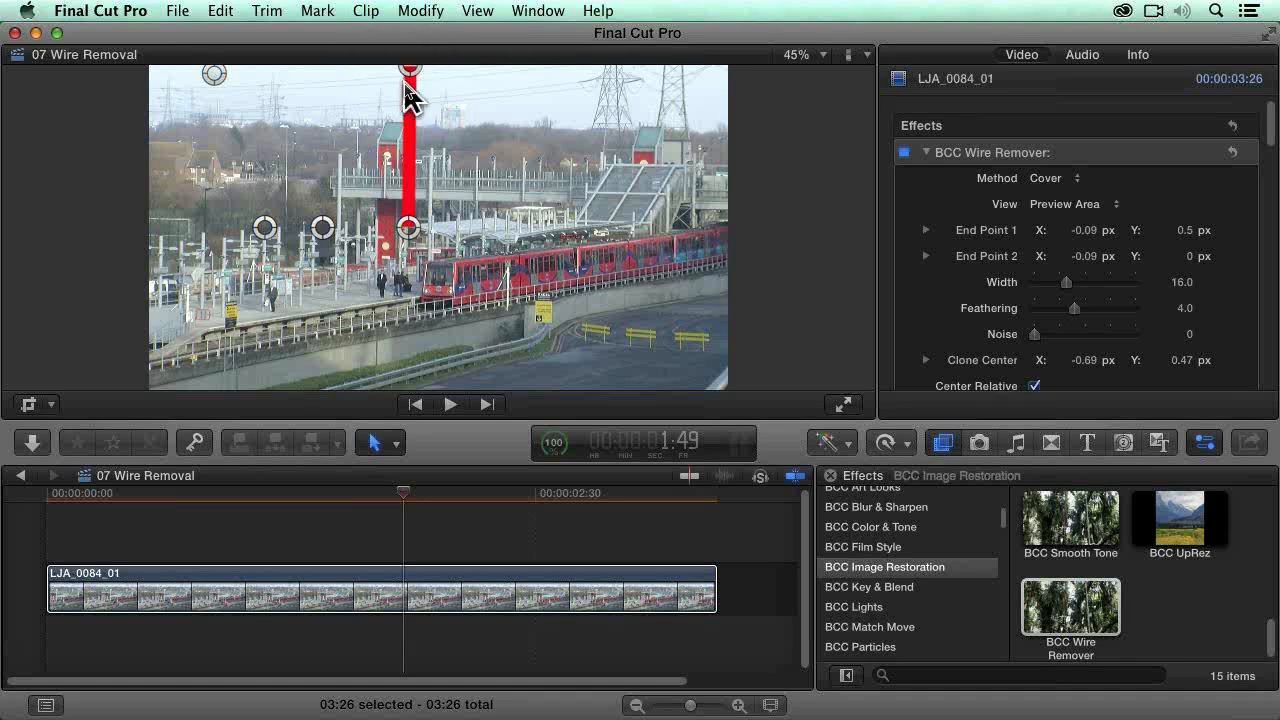
# Step: Restore the library browser and open the 08 UpRez project in the timeline
pyautogui.press('super+shift+1')
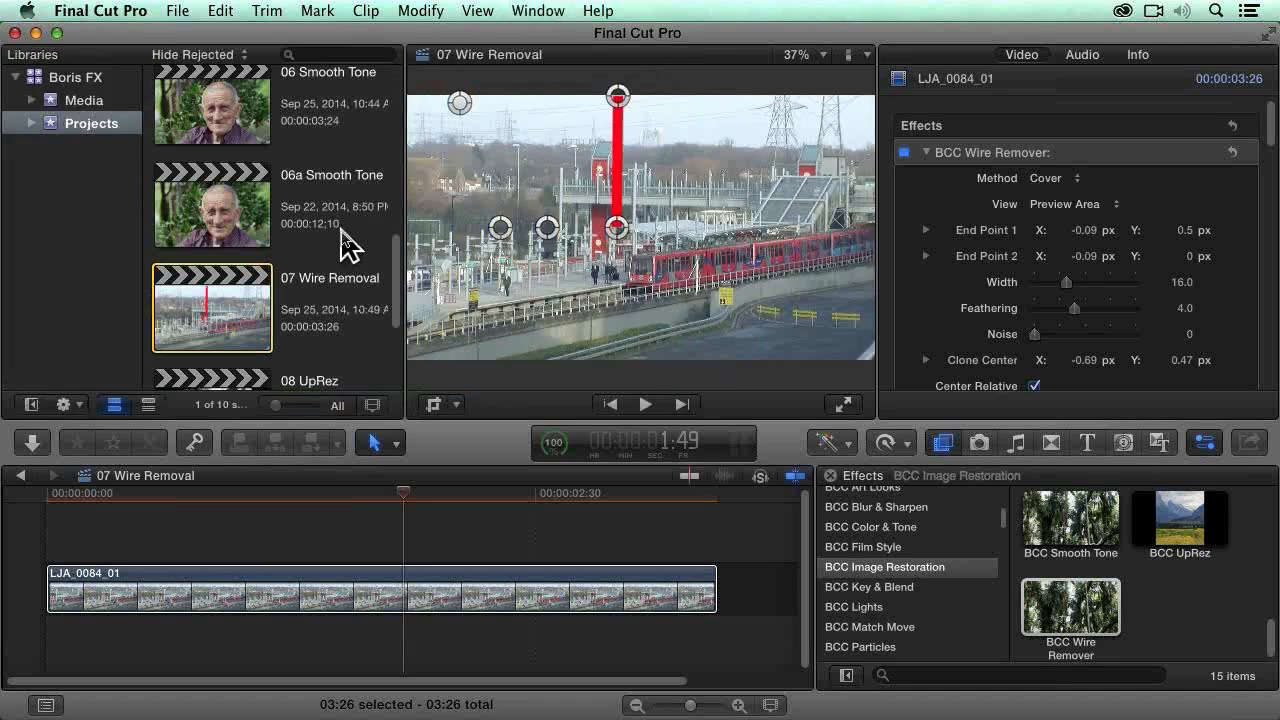
pyautogui.scroll(-4, 340, 250)
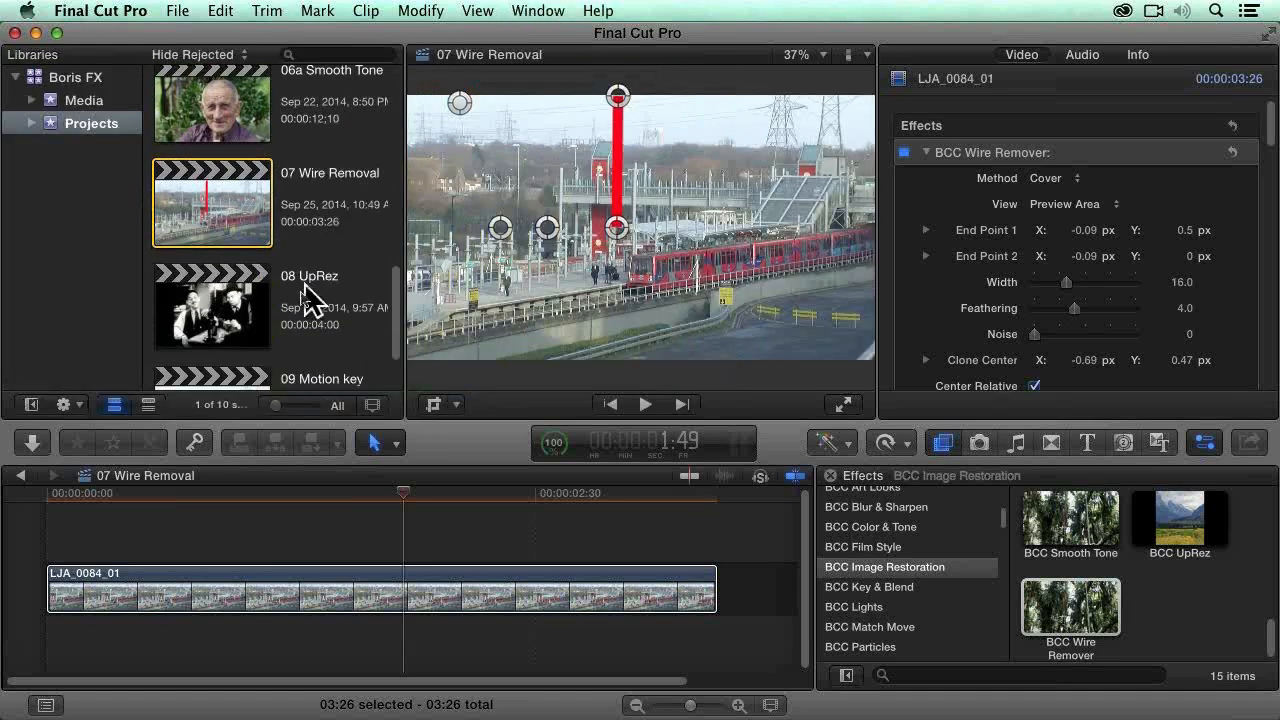
pyautogui.click(218, 315)
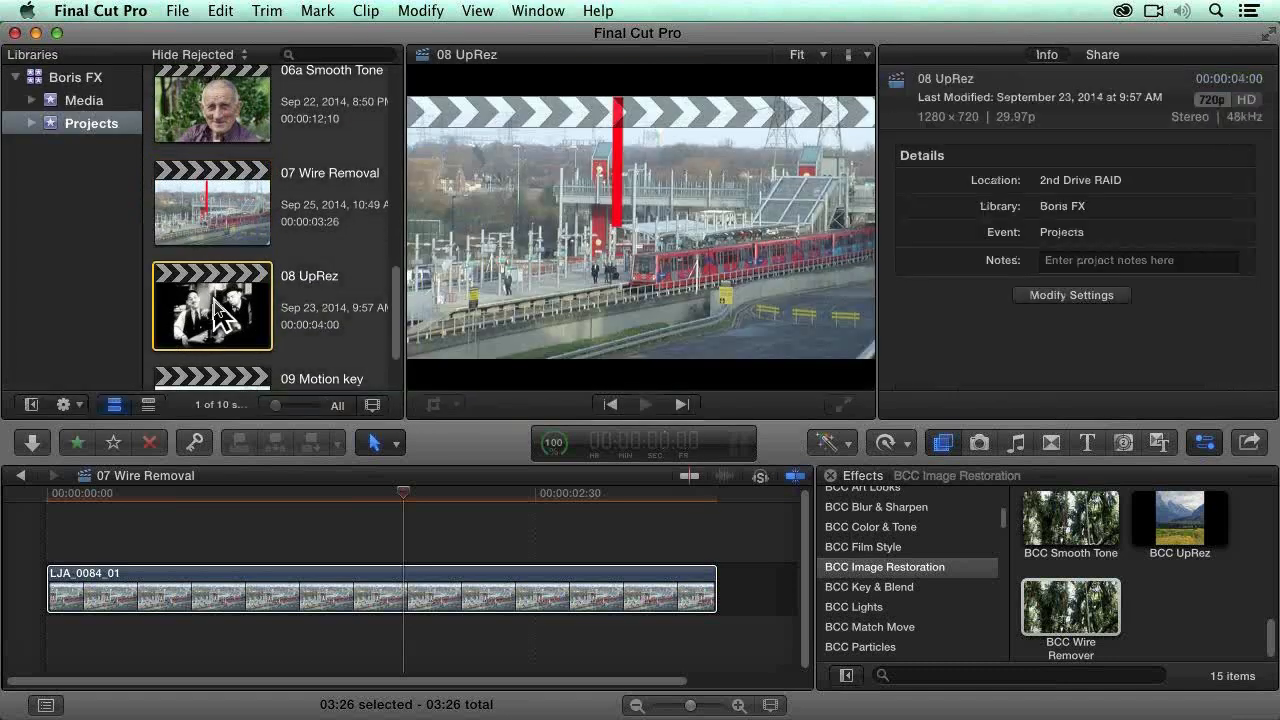
pyautogui.doubleClick(218, 315)
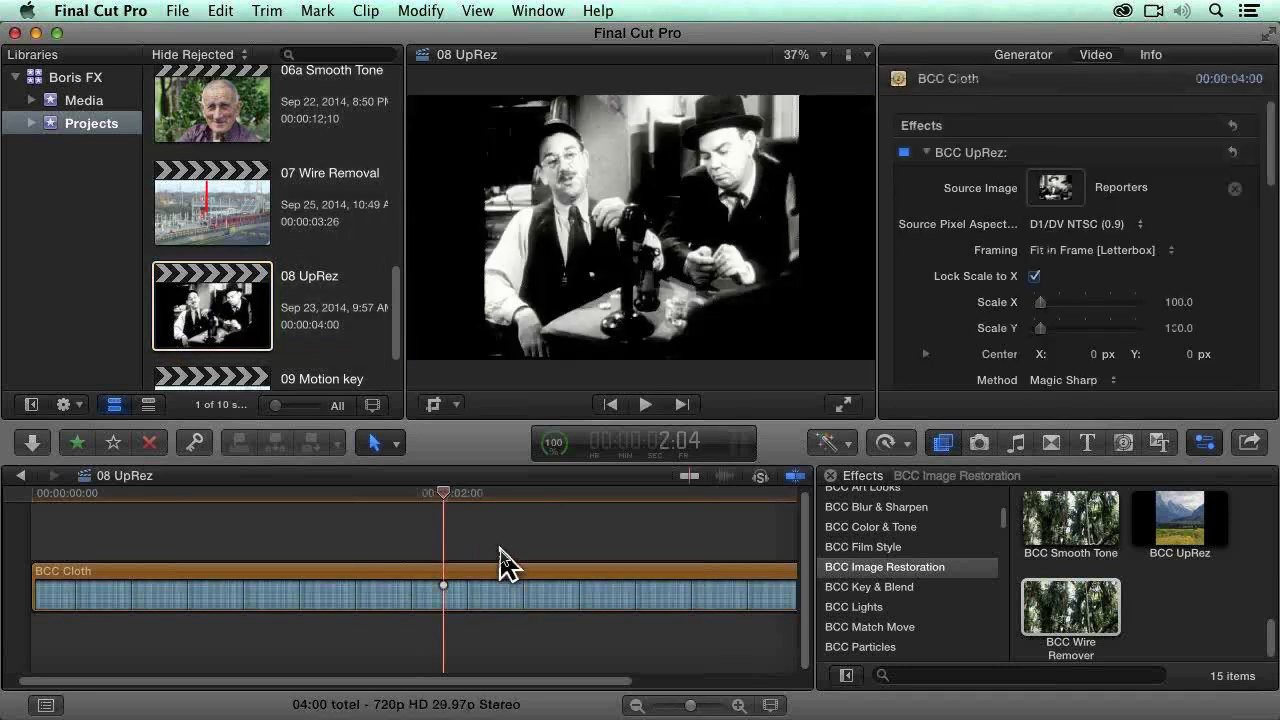
# Step: Select the BCC Cloth generator clip and pick out the BCC UpRez effect among the image restoration effects
pyautogui.click(549, 590)
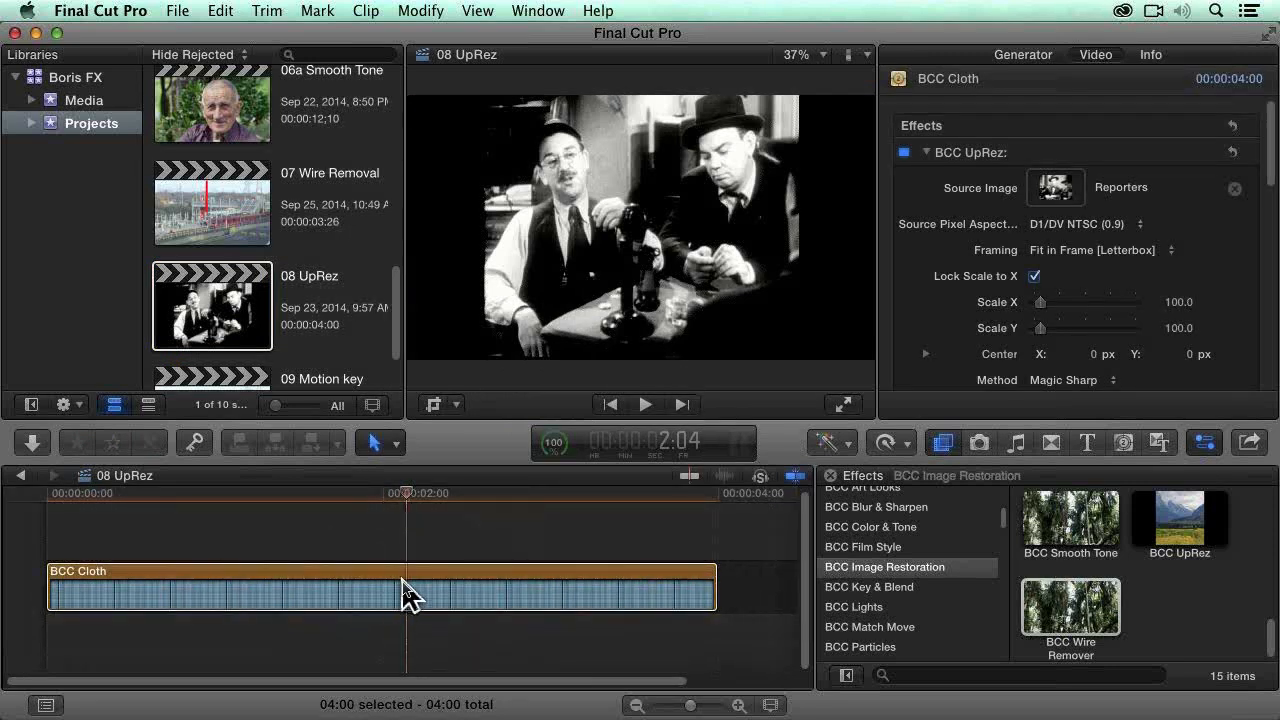
pyautogui.click(1175, 530)
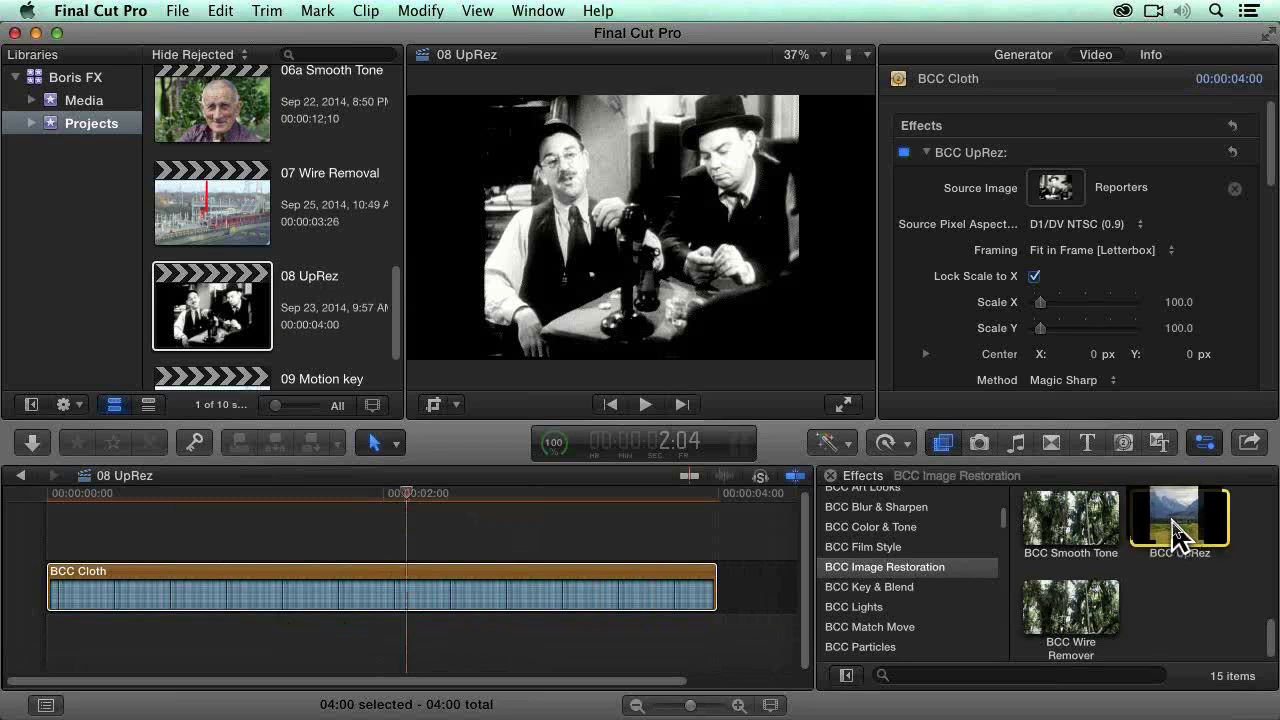
pyautogui.moveTo(1157, 531); pyautogui.dragTo(605, 598)
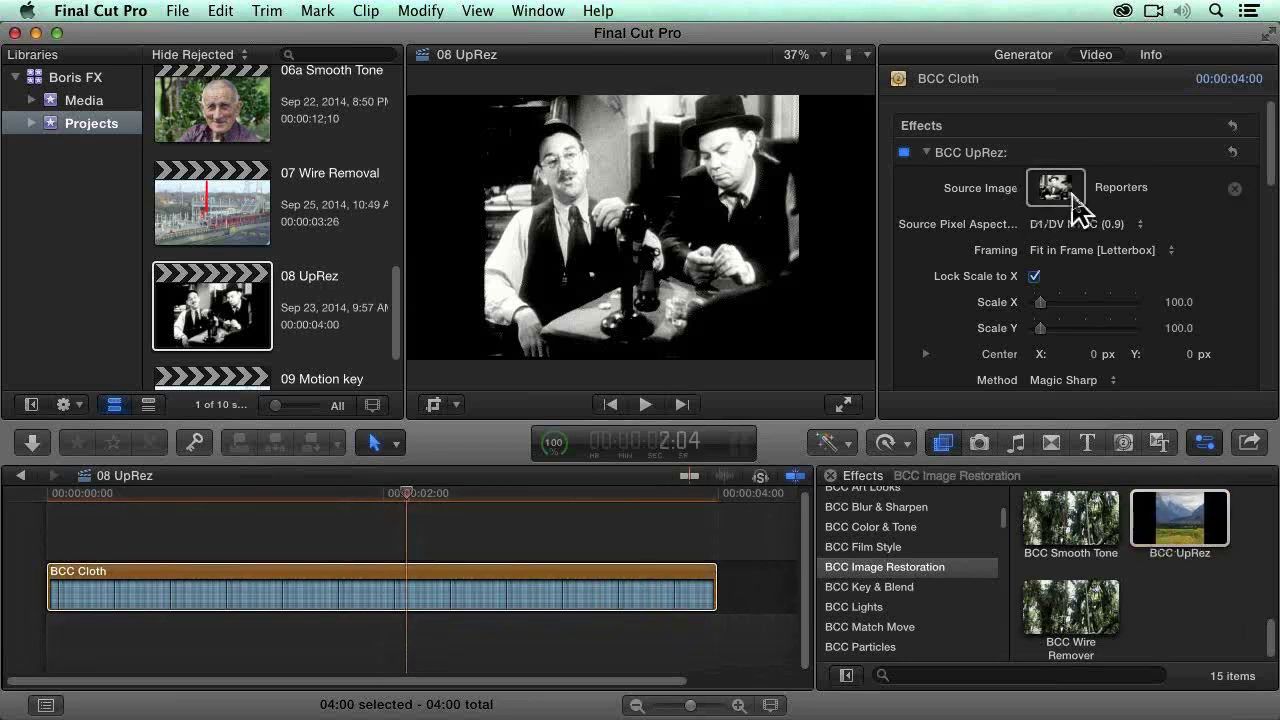
# Step: Open the Media event and view the Reporters source clip
pyautogui.click(100, 120)
pyautogui.click(97, 102)
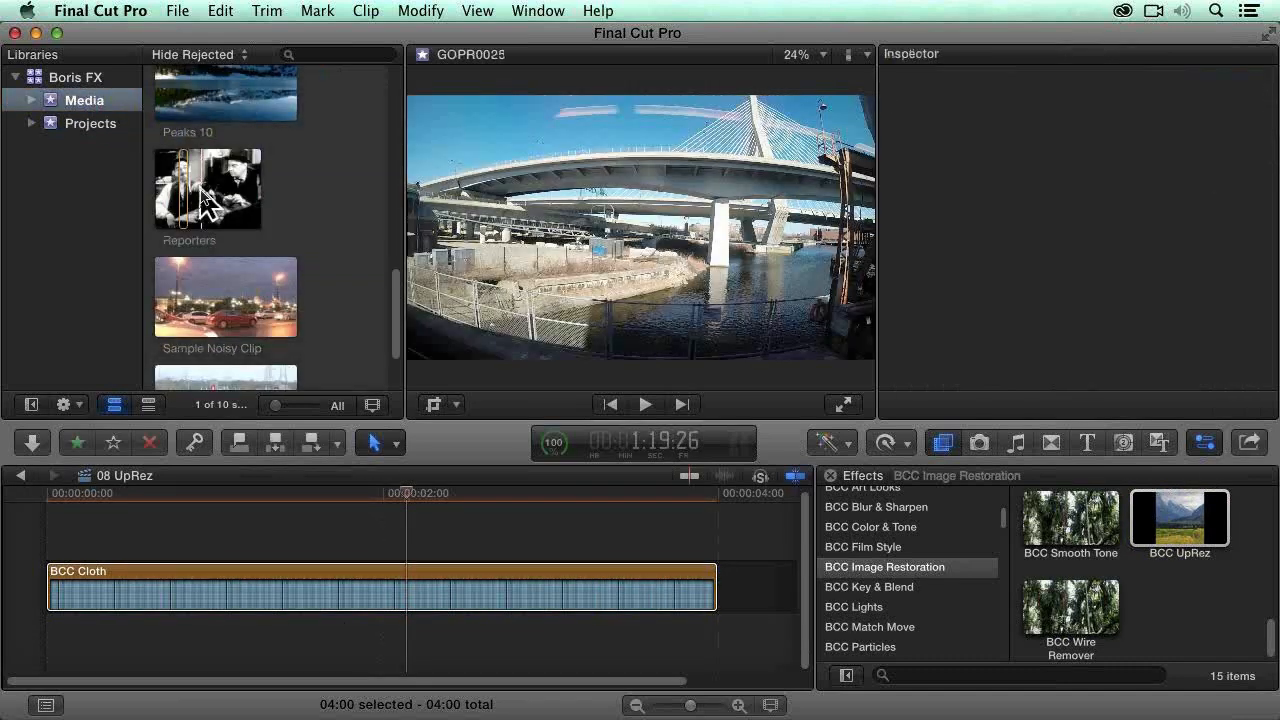
pyautogui.click(200, 188)
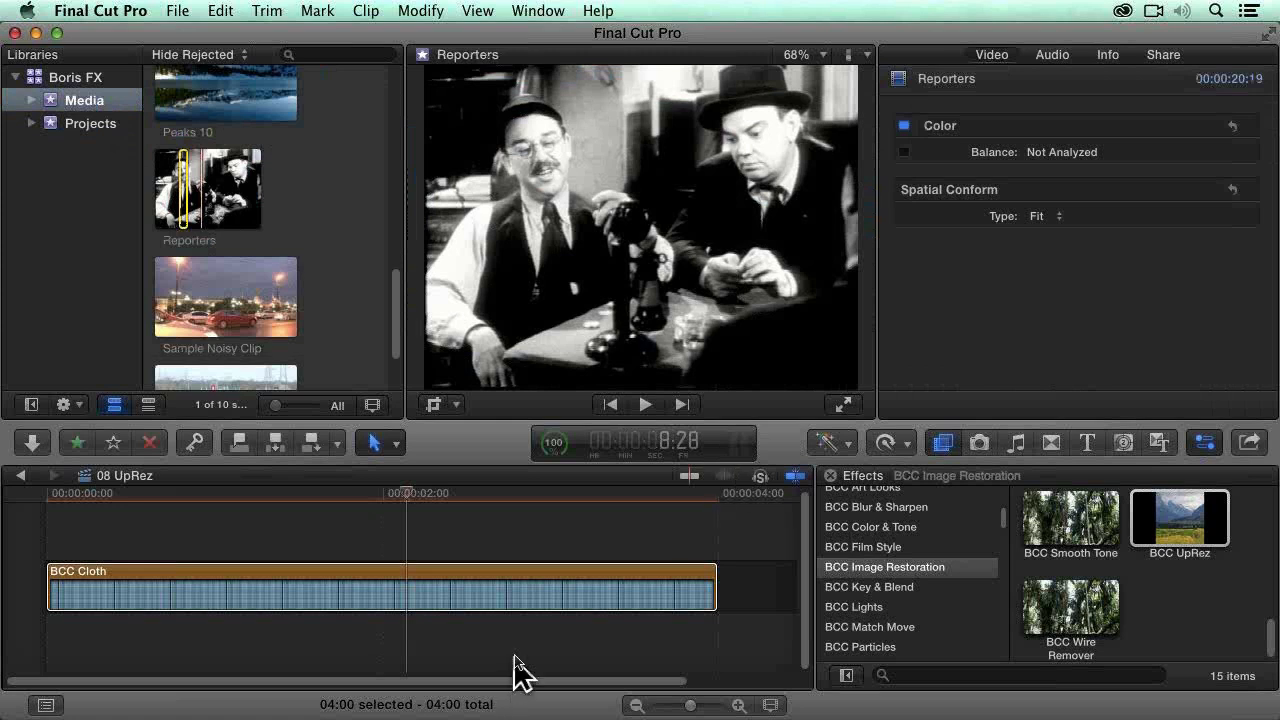
# Step: Select the BCC Cloth clip and review the Source Pixel Aspect options of its BCC UpRez effect, keeping D1/DV NTSC (0.9)
pyautogui.click(533, 600)
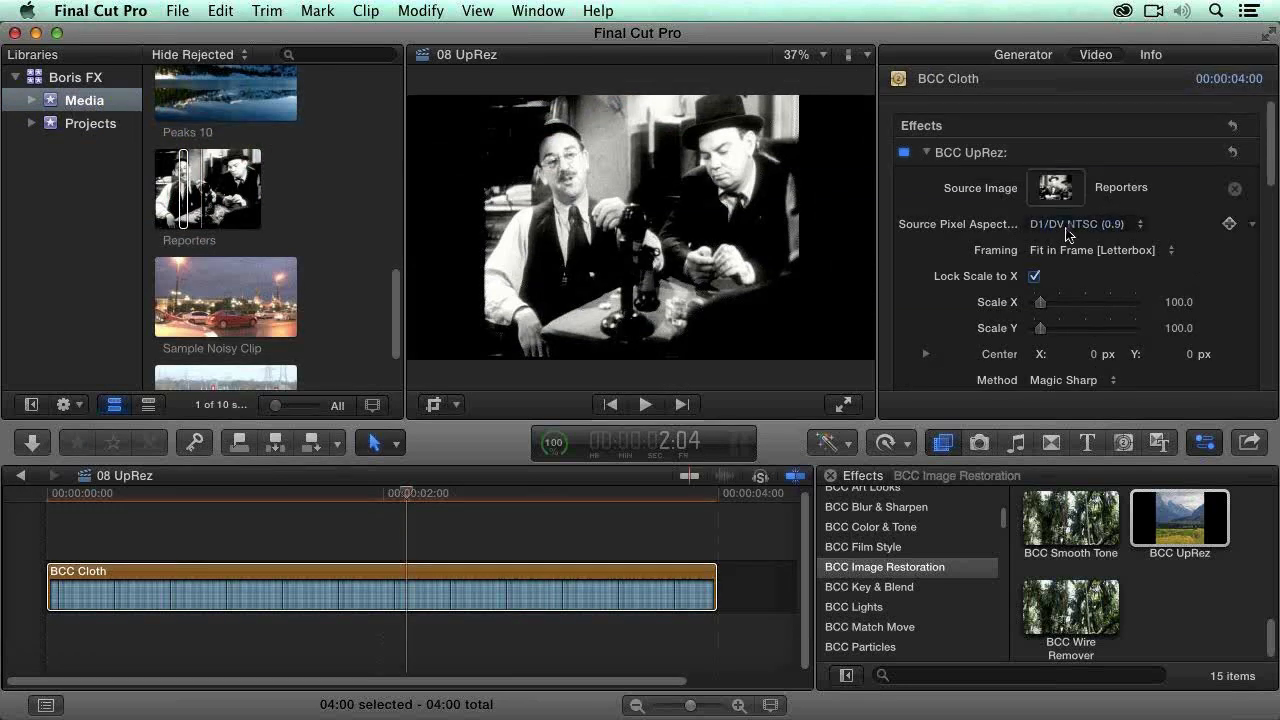
pyautogui.click(1135, 234)
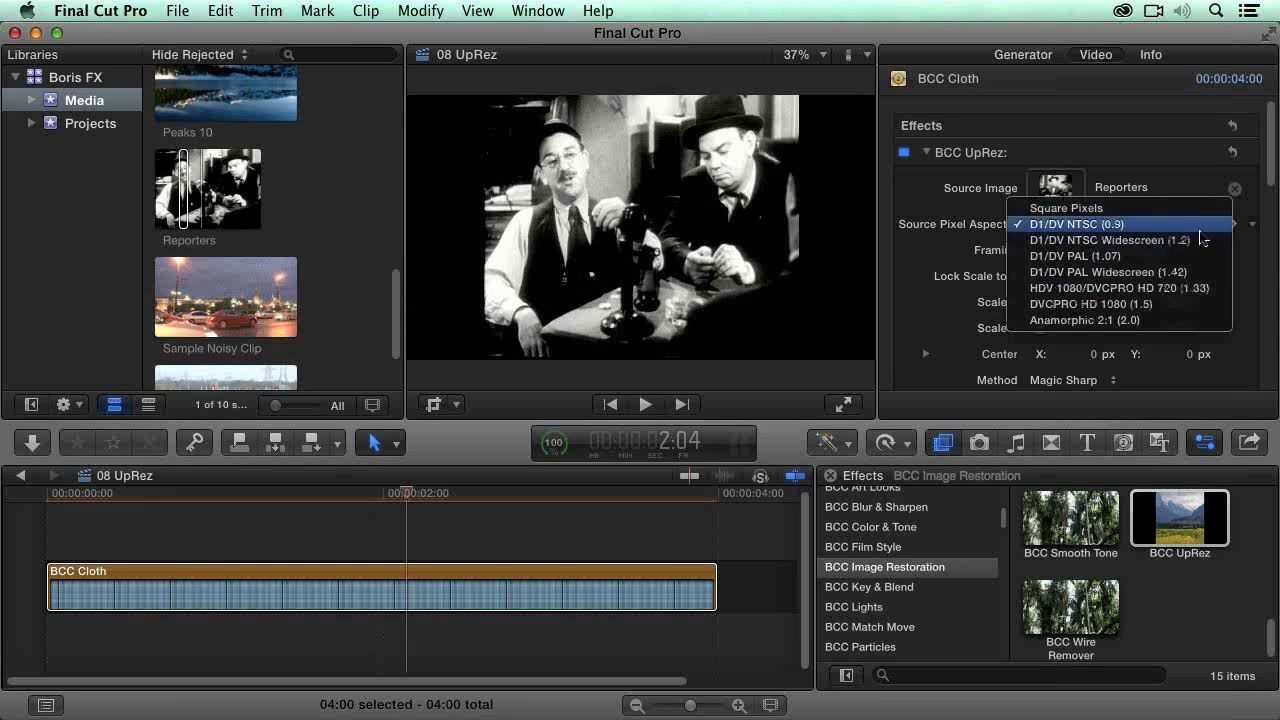
pyautogui.click(1199, 236)
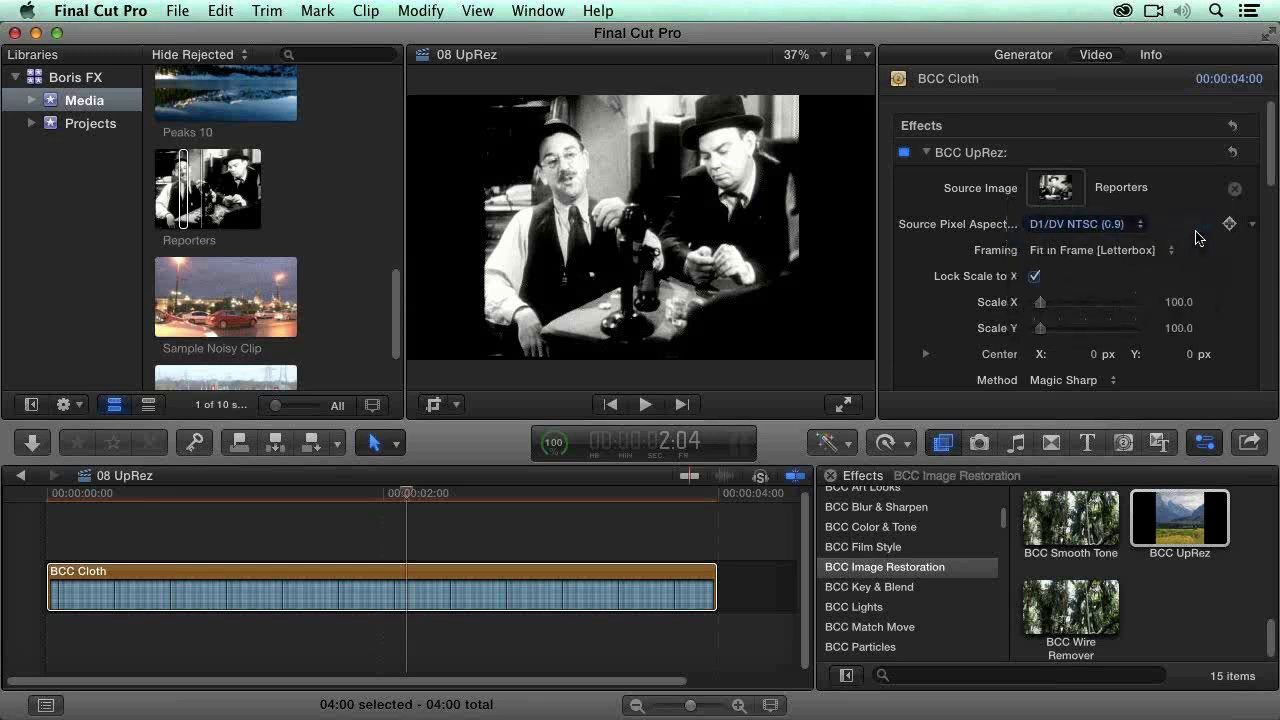
# Step: Try the Fill Frame [Crop] and Distort to Fit [Stretch] framings for UpRez, and return to Fit in Frame [Letterbox]
pyautogui.click(1078, 256)
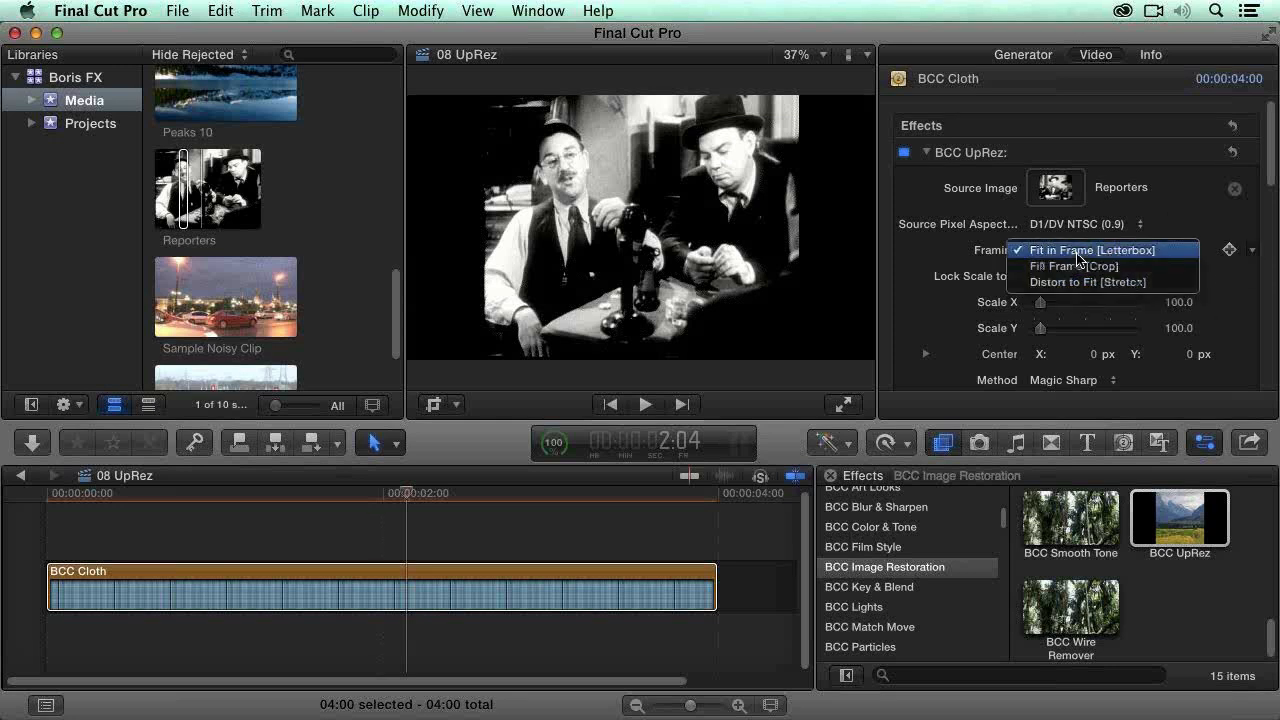
pyautogui.click(1184, 267)
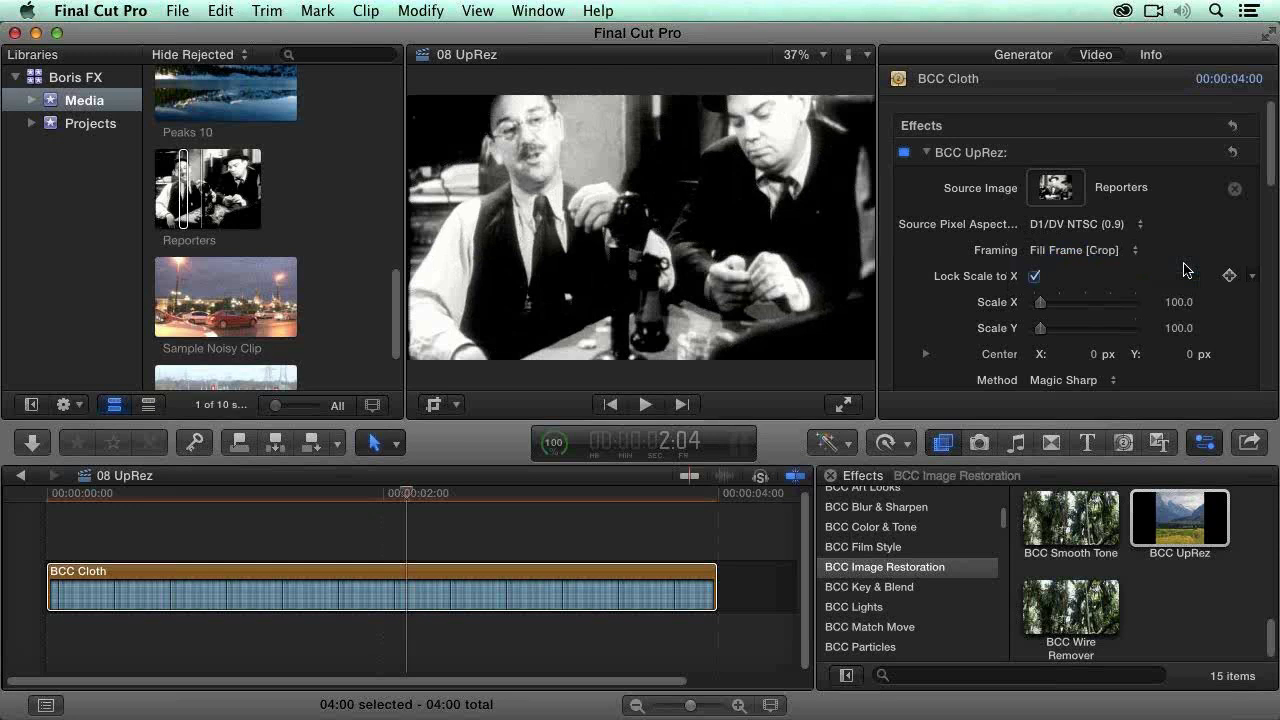
pyautogui.click(1115, 251)
pyautogui.click(1131, 267)
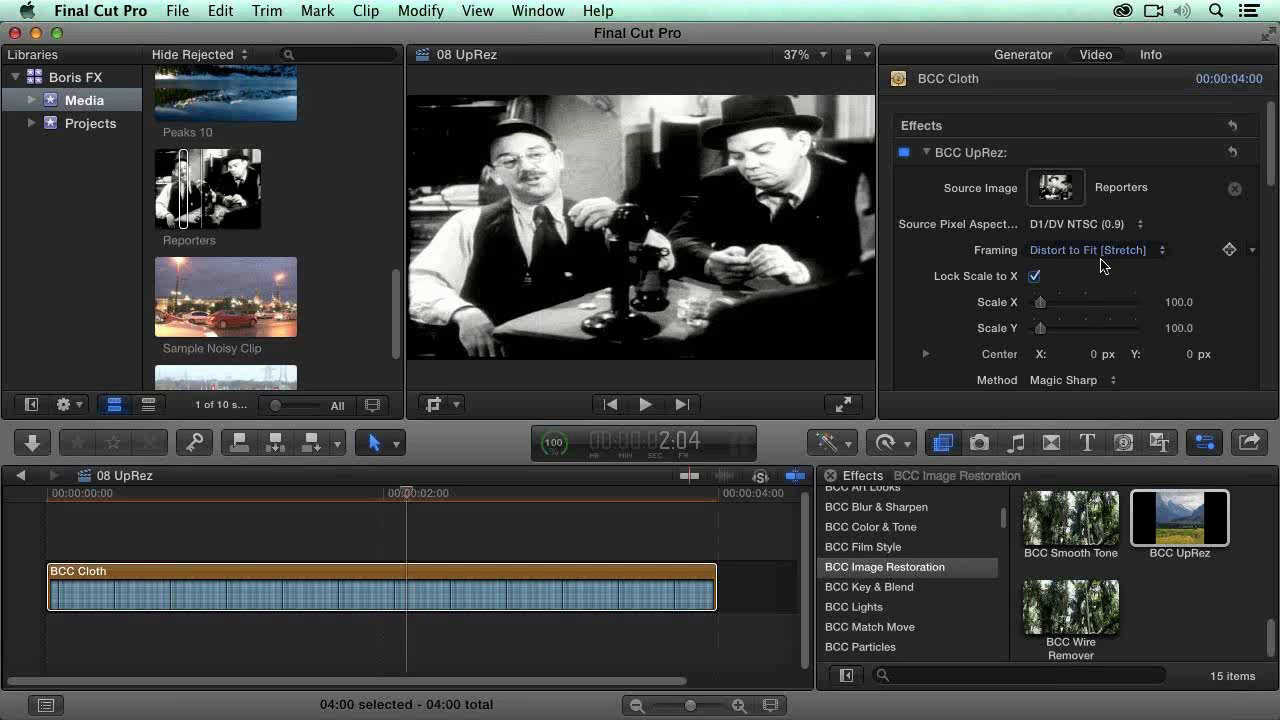
pyautogui.click(1100, 262)
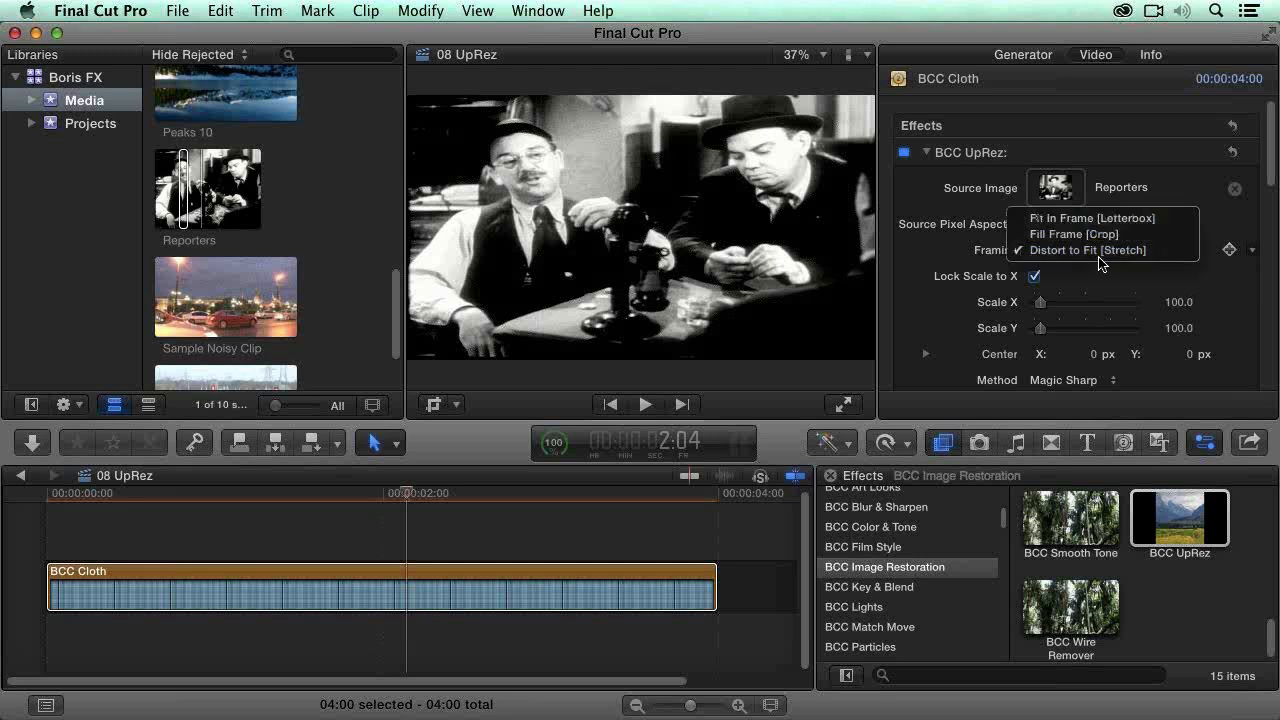
pyautogui.click(1090, 215)
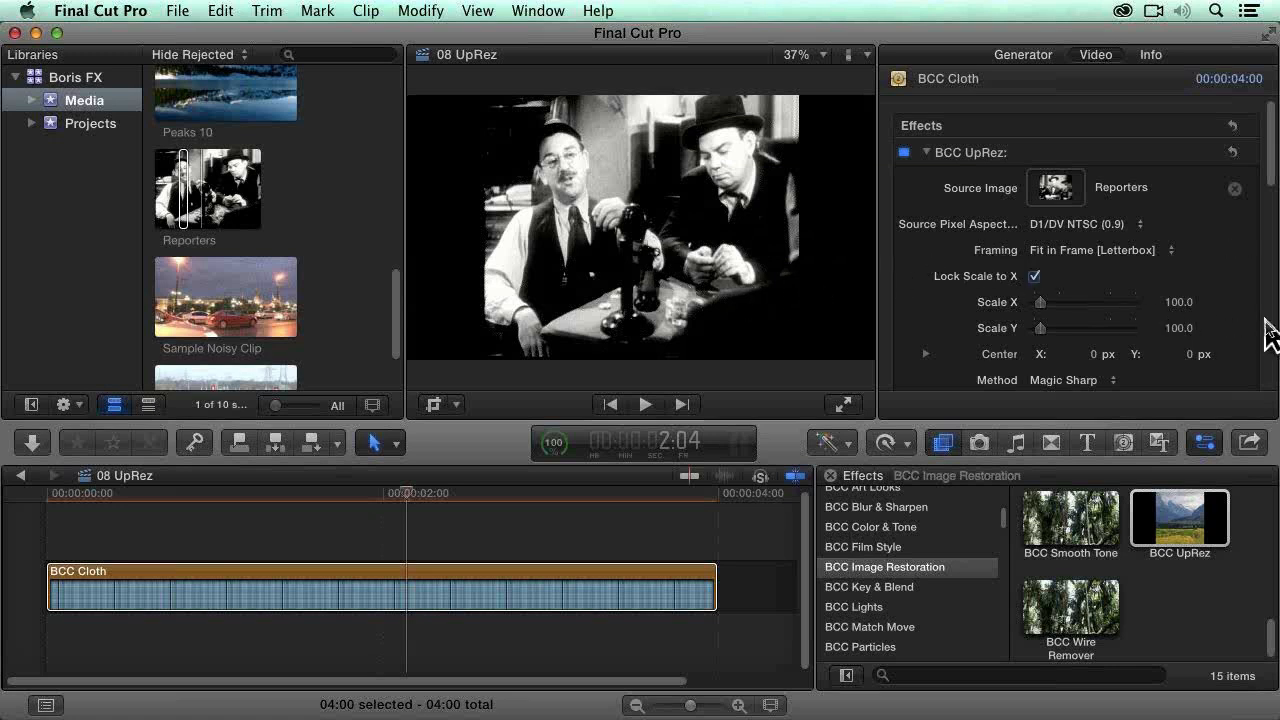
# Step: Review the available UpRez scaling methods and keep Magic Sharp
pyautogui.scroll(-1, 1266, 334)
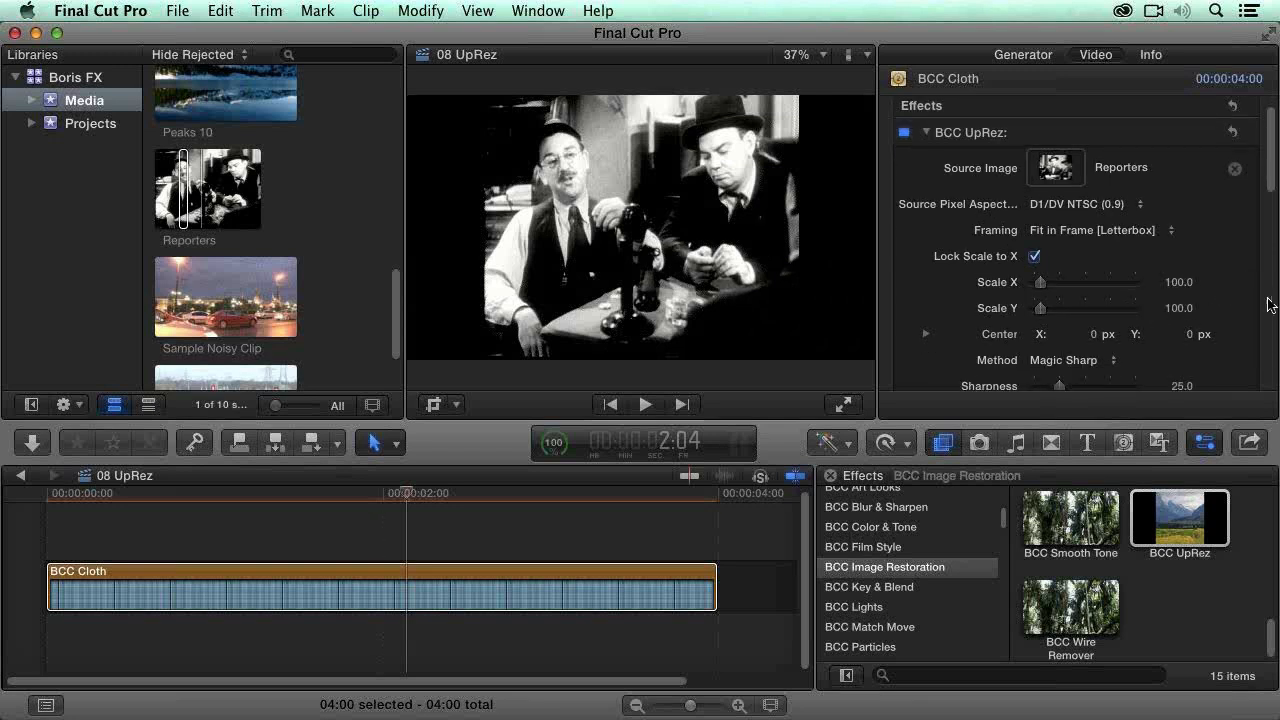
pyautogui.scroll(-4, 922, 358)
pyautogui.click(1068, 263)
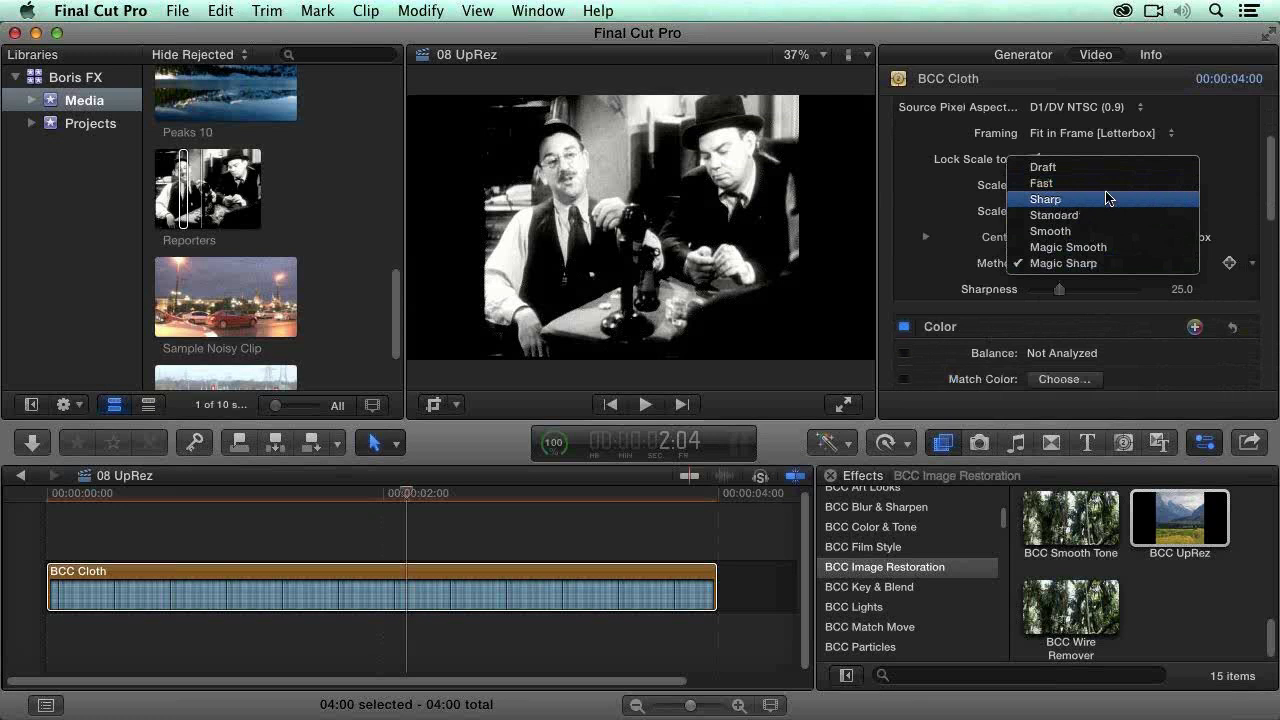
pyautogui.click(1122, 271)
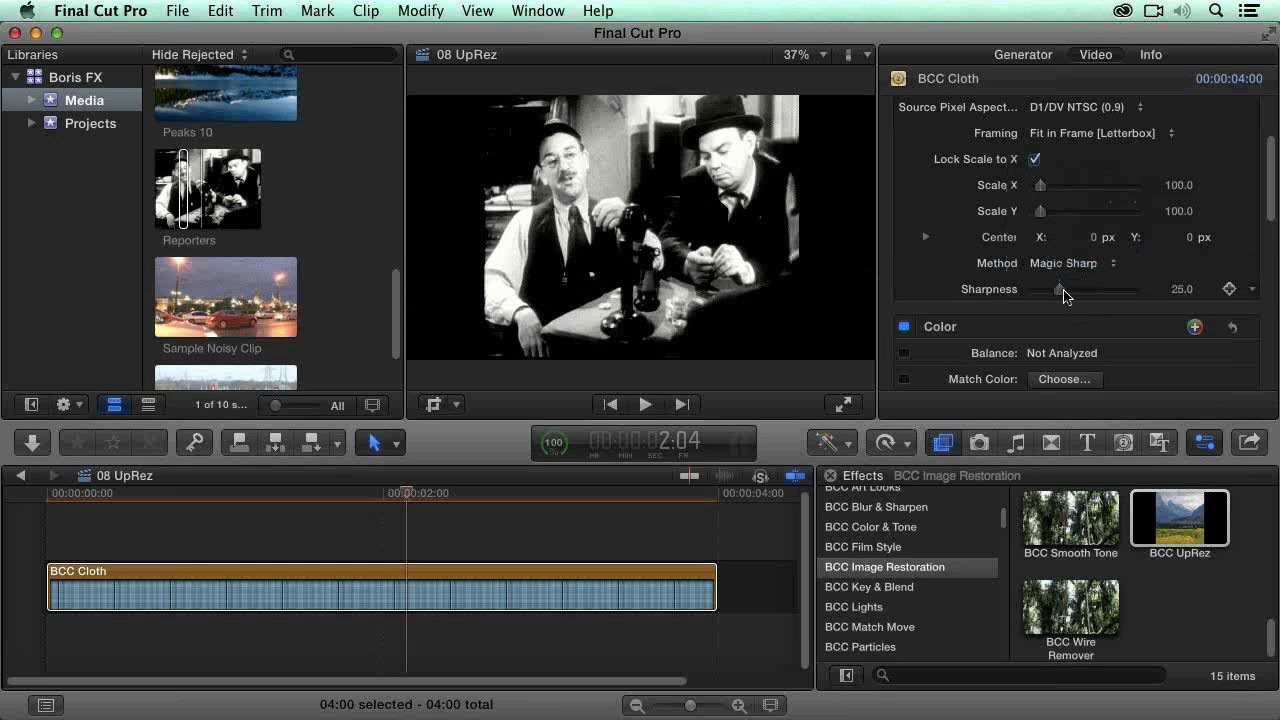
# Step: Reset the UpRez Sharpness parameter and raise it to 29
pyautogui.click(1252, 289)
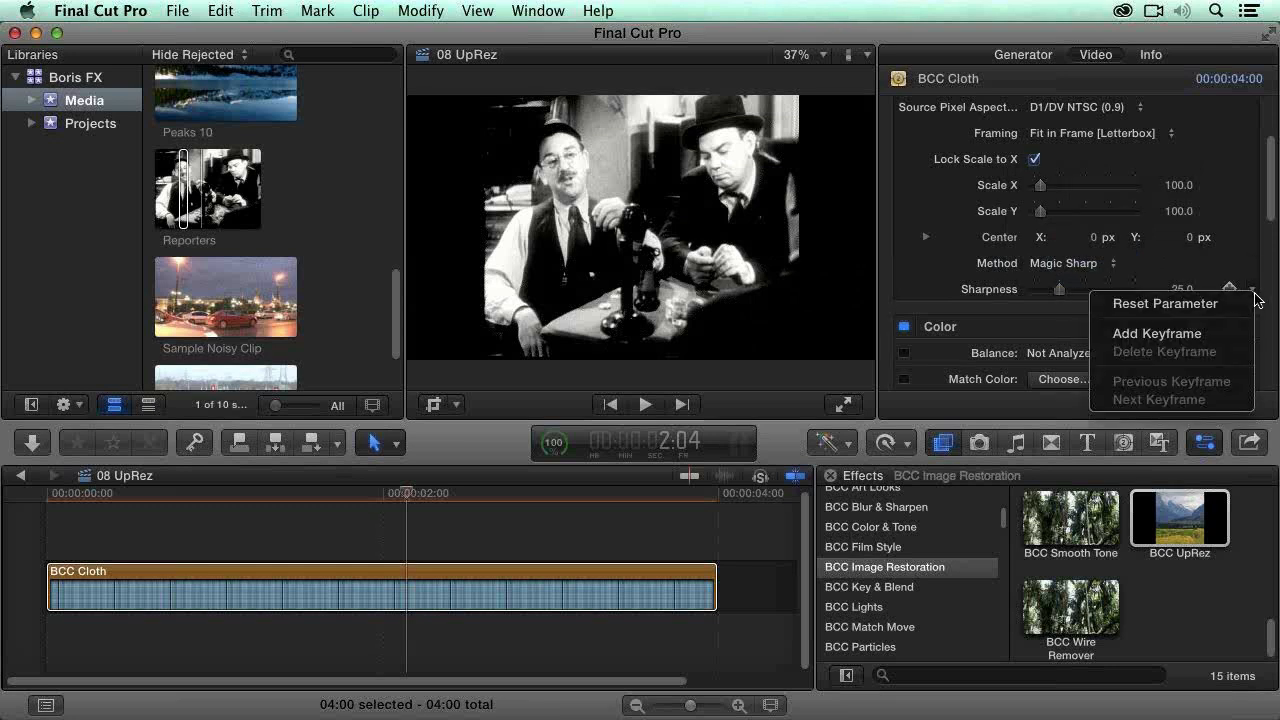
pyautogui.click(1160, 304)
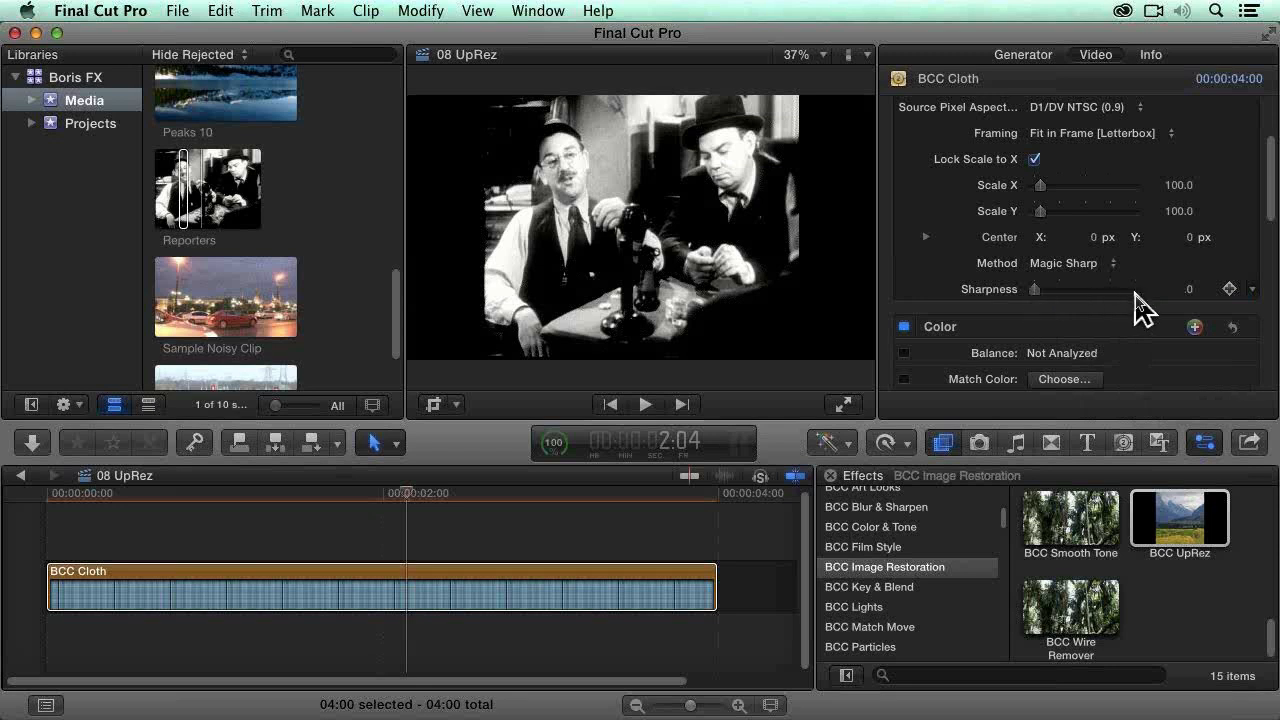
pyautogui.moveTo(1036, 296); pyautogui.dragTo(1070, 303)
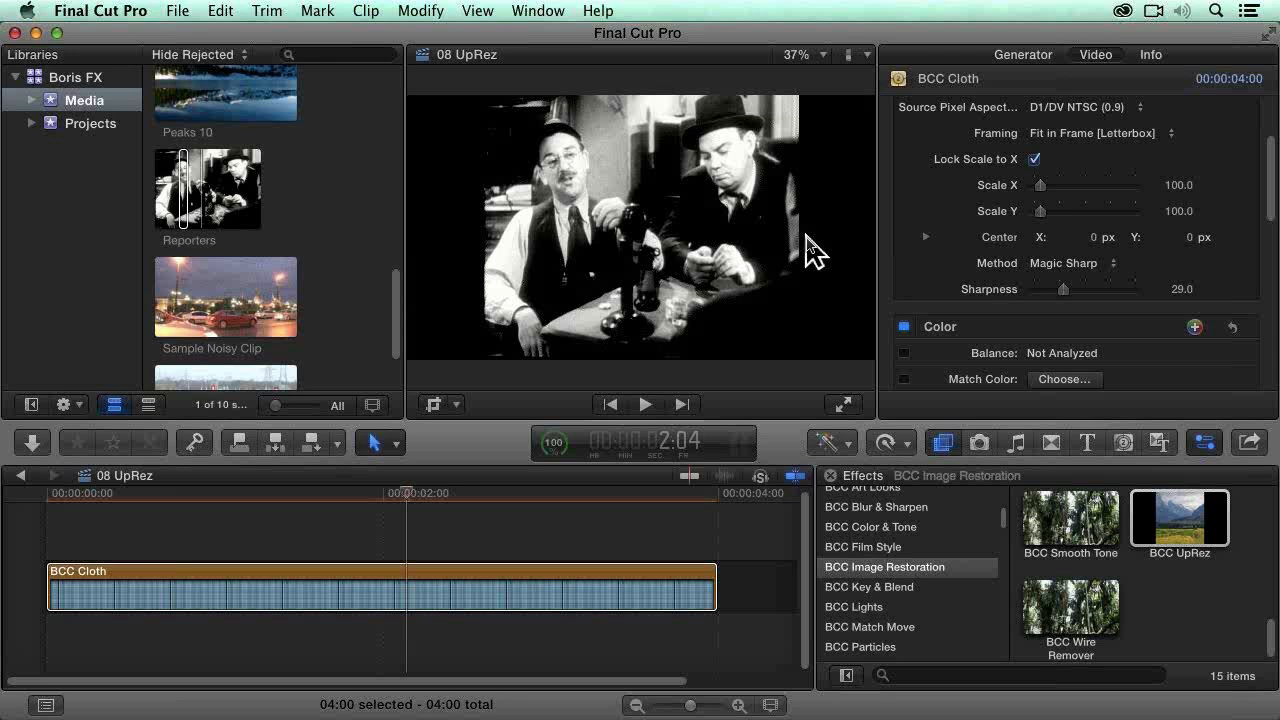
# Step: Open the 09 Motion key project from the Projects event in the timeline
pyautogui.click(88, 129)
pyautogui.scroll(-2, 340, 302)
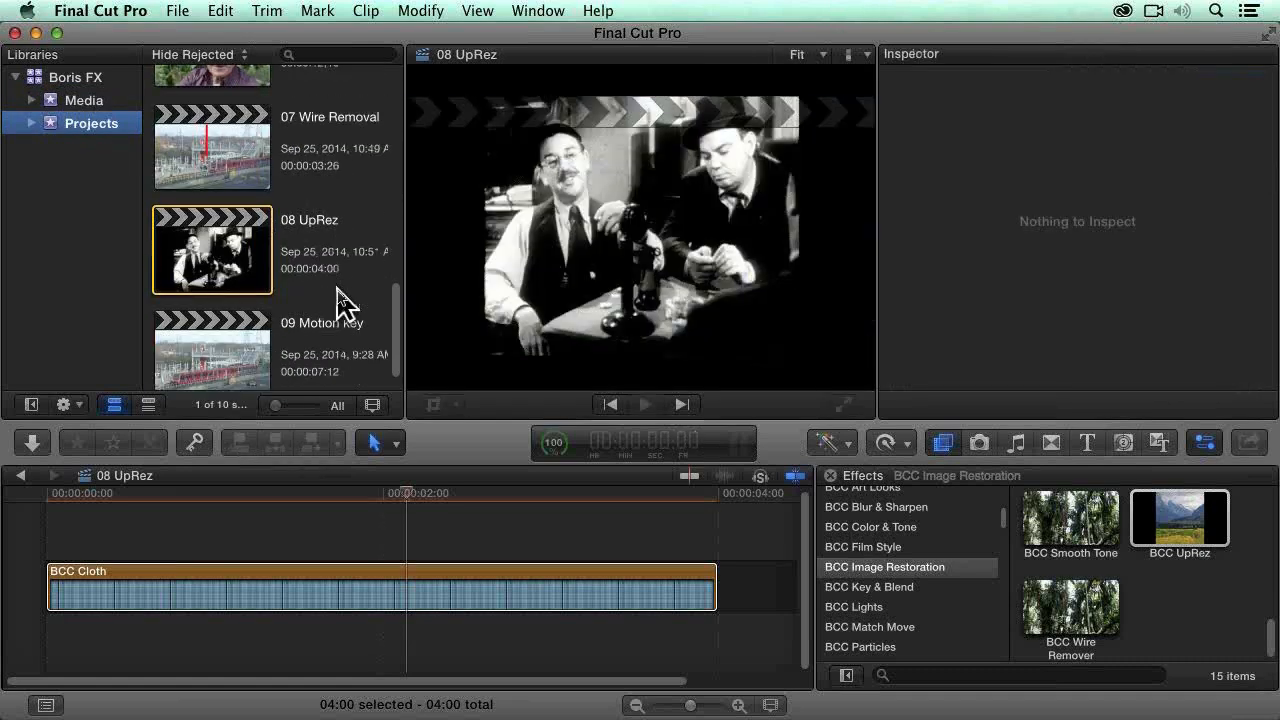
pyautogui.scroll(-1, 340, 302)
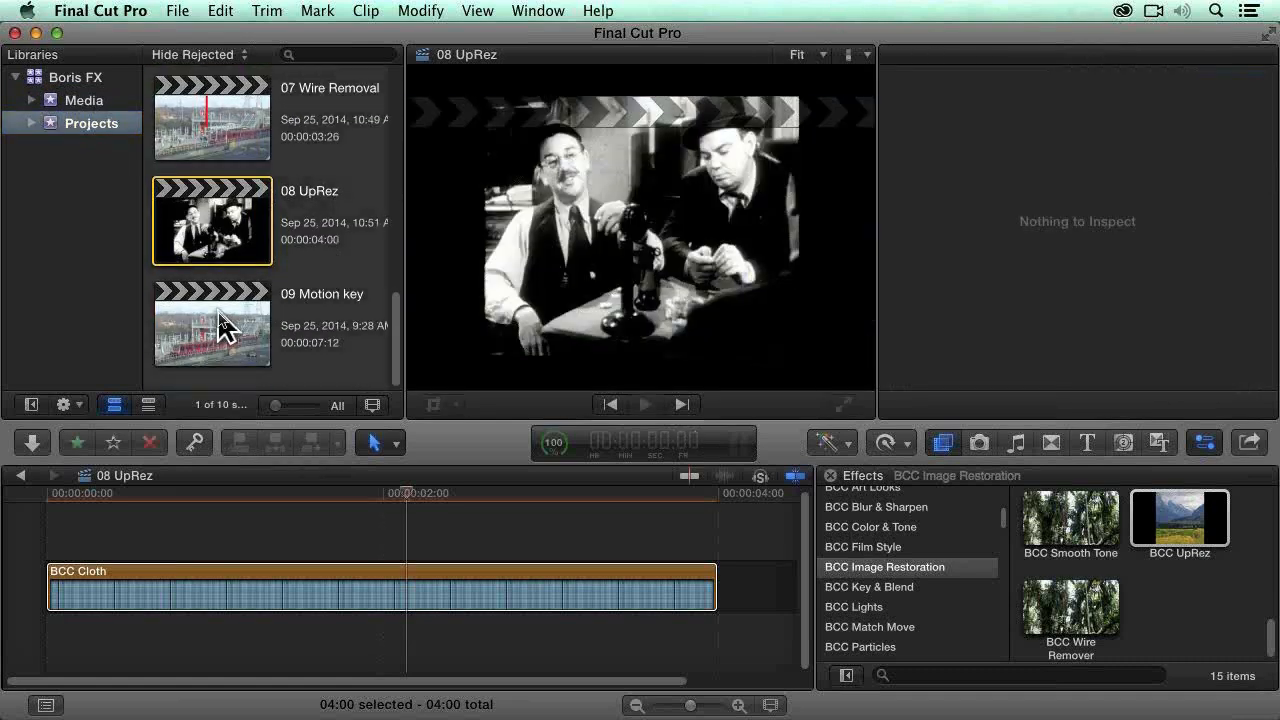
pyautogui.click(222, 325)
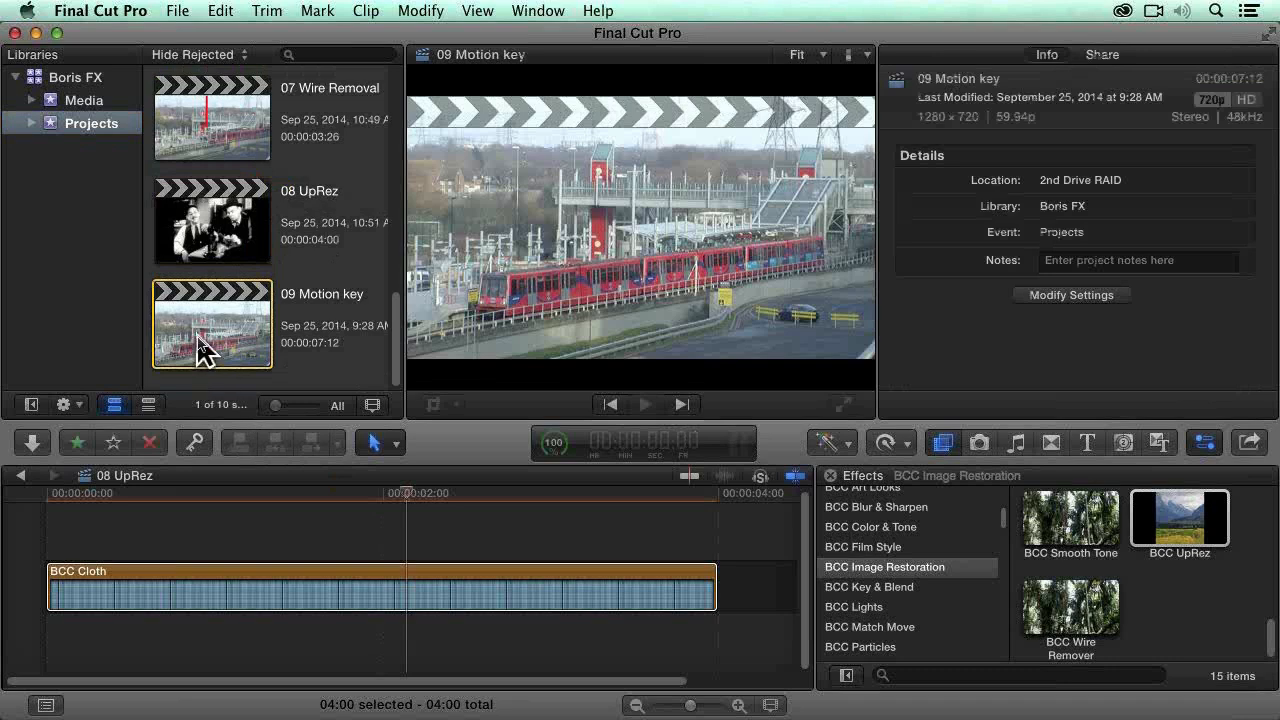
pyautogui.doubleClick(208, 352)
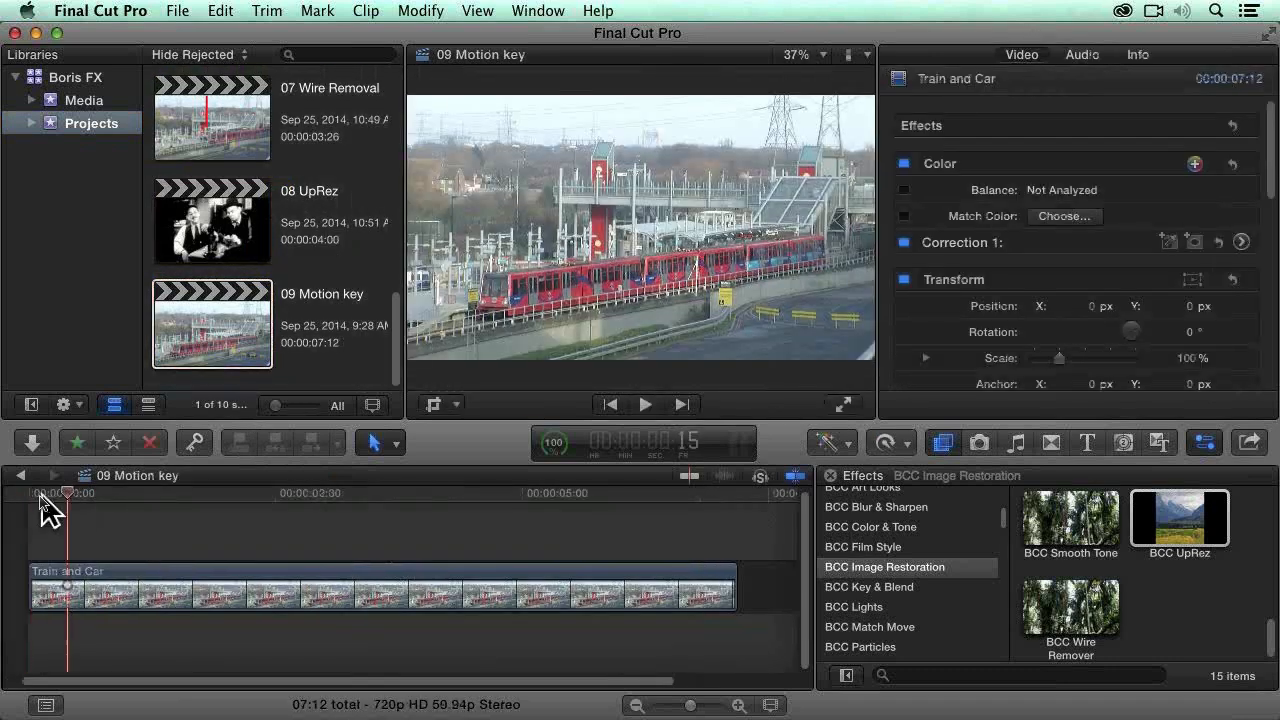
# Step: Select the Train and Car clip and scrub forward to 3:00 and back to 1:10 to examine the car's movement
pyautogui.click(285, 605)
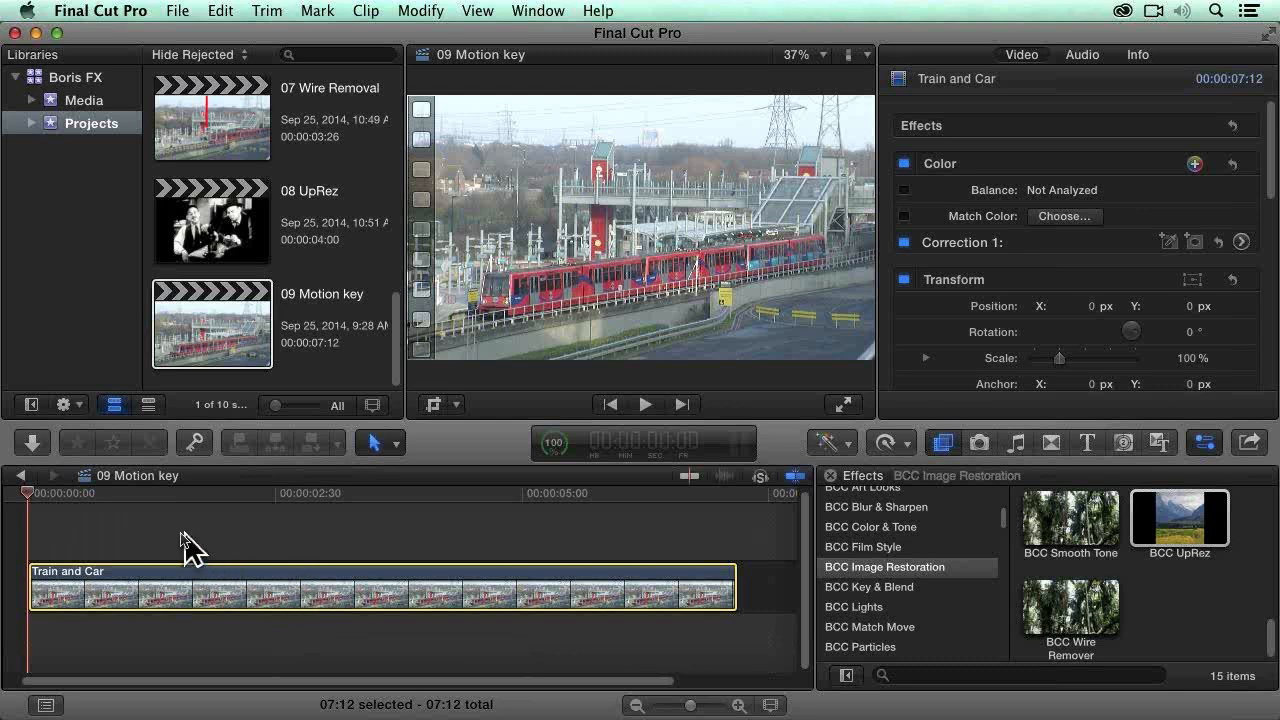
pyautogui.click(40, 493)
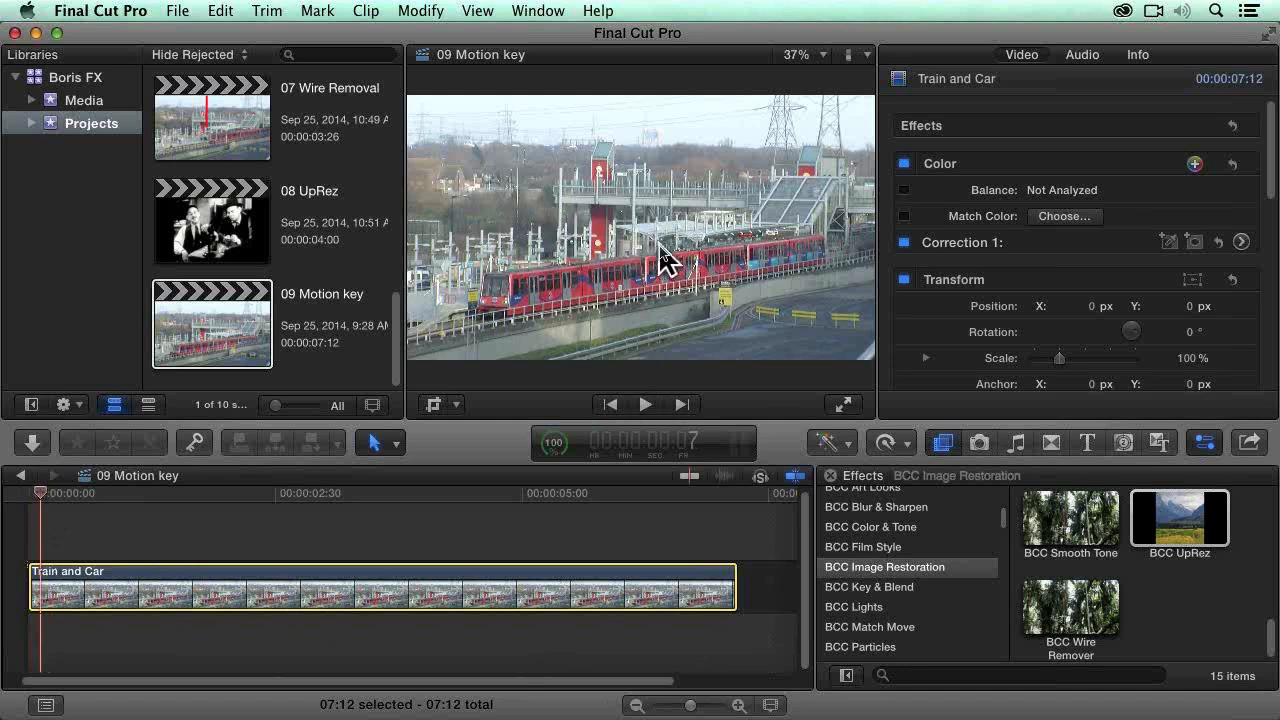
pyautogui.moveTo(42, 493); pyautogui.dragTo(325, 500)
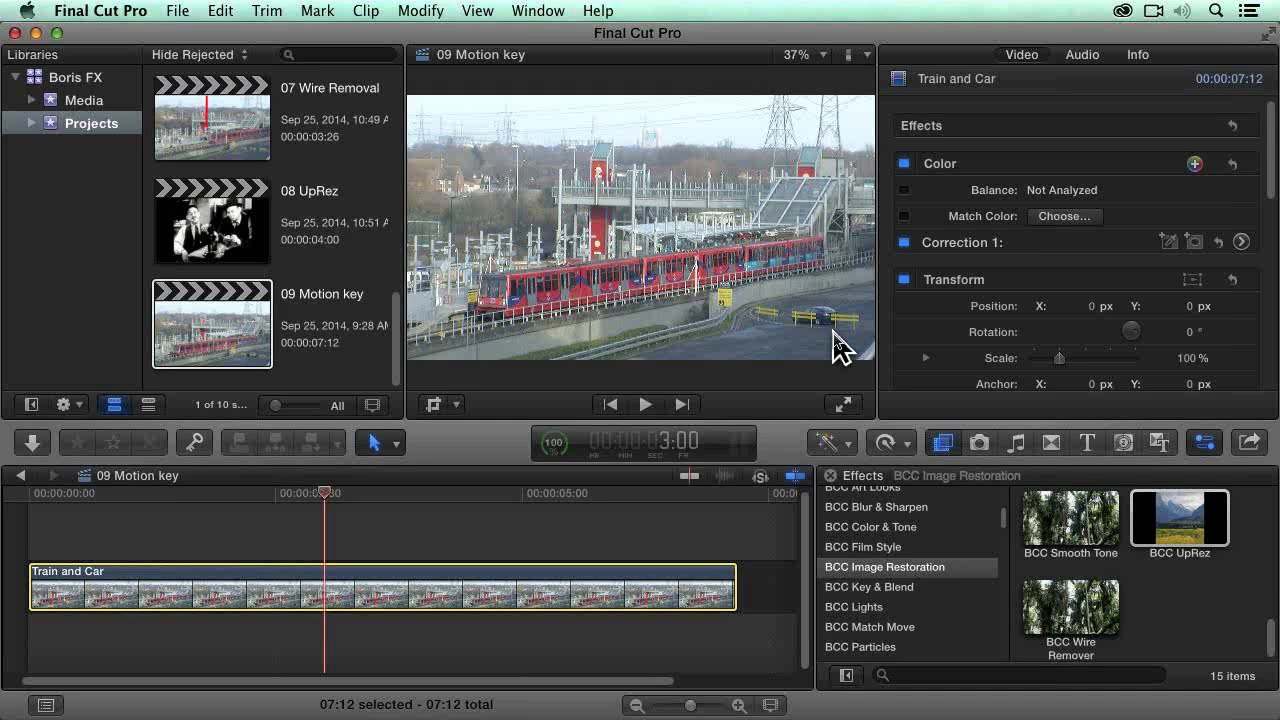
pyautogui.moveTo(323, 492); pyautogui.dragTo(143, 492)
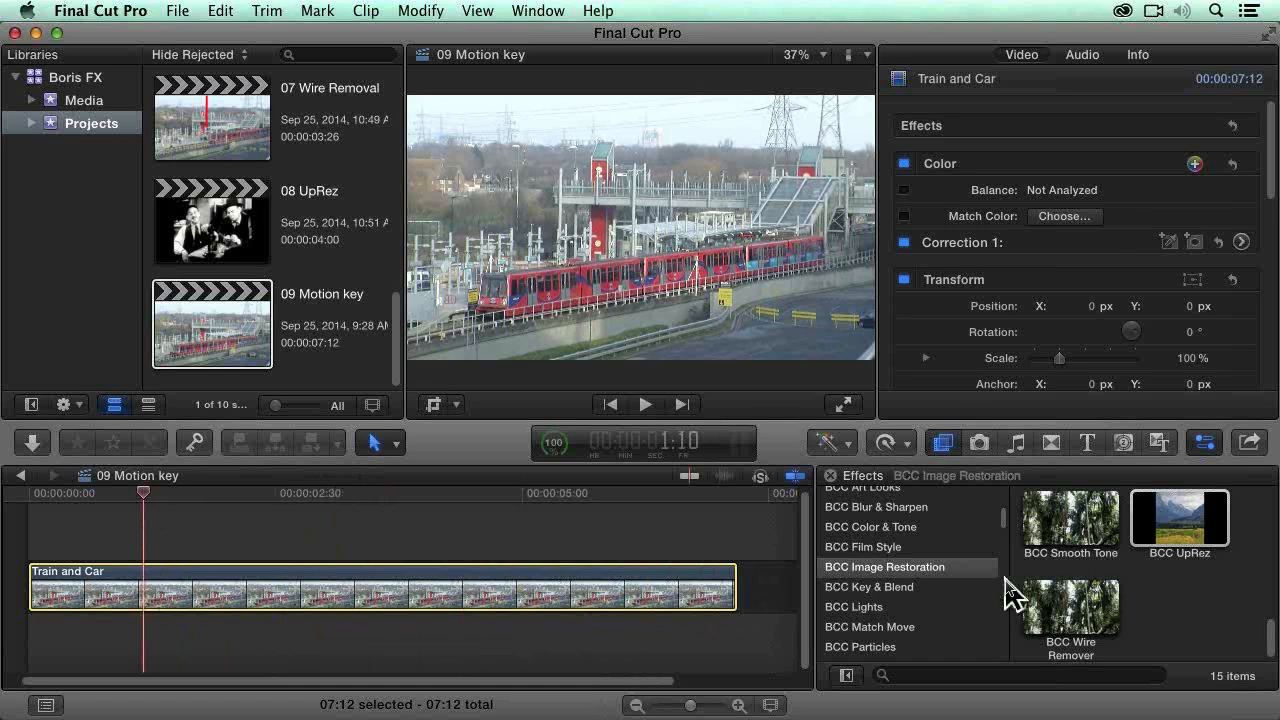
# Step: Apply the BCC Motion Key image restoration effect to the Train and Car clip and park the playhead at frame 51
pyautogui.scroll(3, 1237, 608)
pyautogui.scroll(5, 1237, 608)
pyautogui.click(1200, 625)
pyautogui.moveTo(1200, 625); pyautogui.dragTo(632, 580)
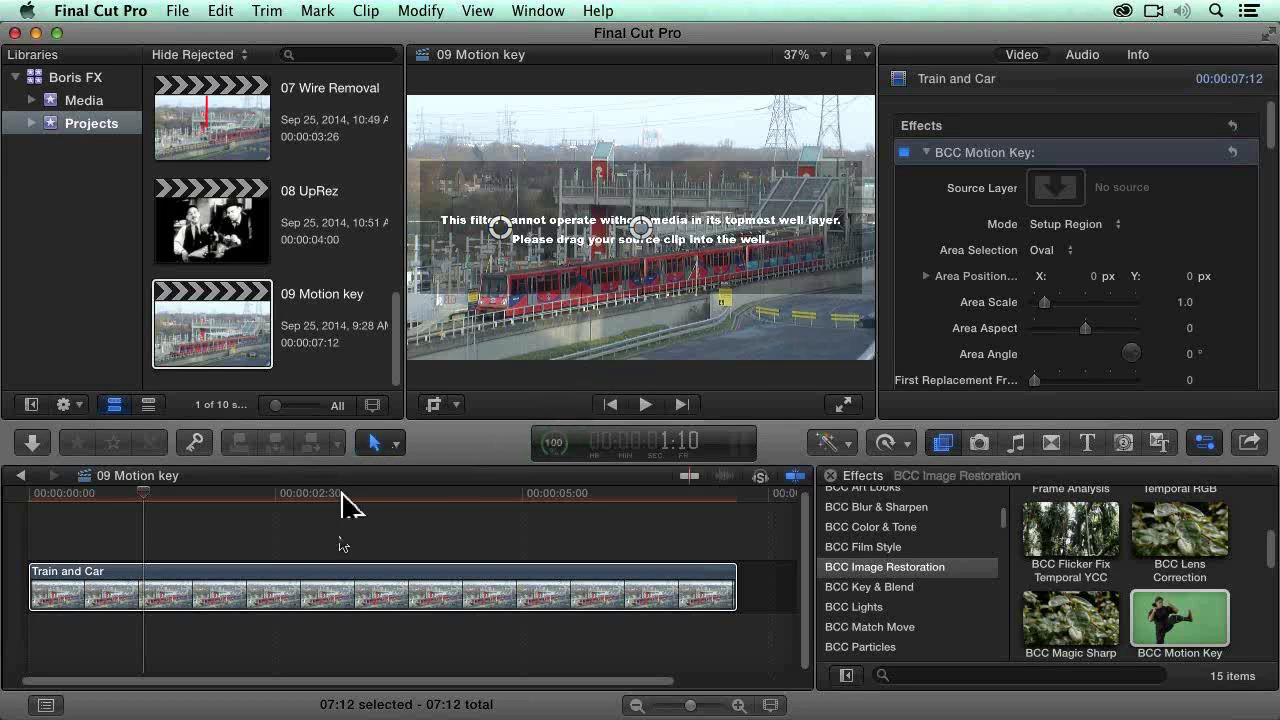
pyautogui.moveTo(143, 493)
pyautogui.mouseDown()
pyautogui.moveTo(123, 494)
pyautogui.moveTo(151, 493)
pyautogui.mouseUp()
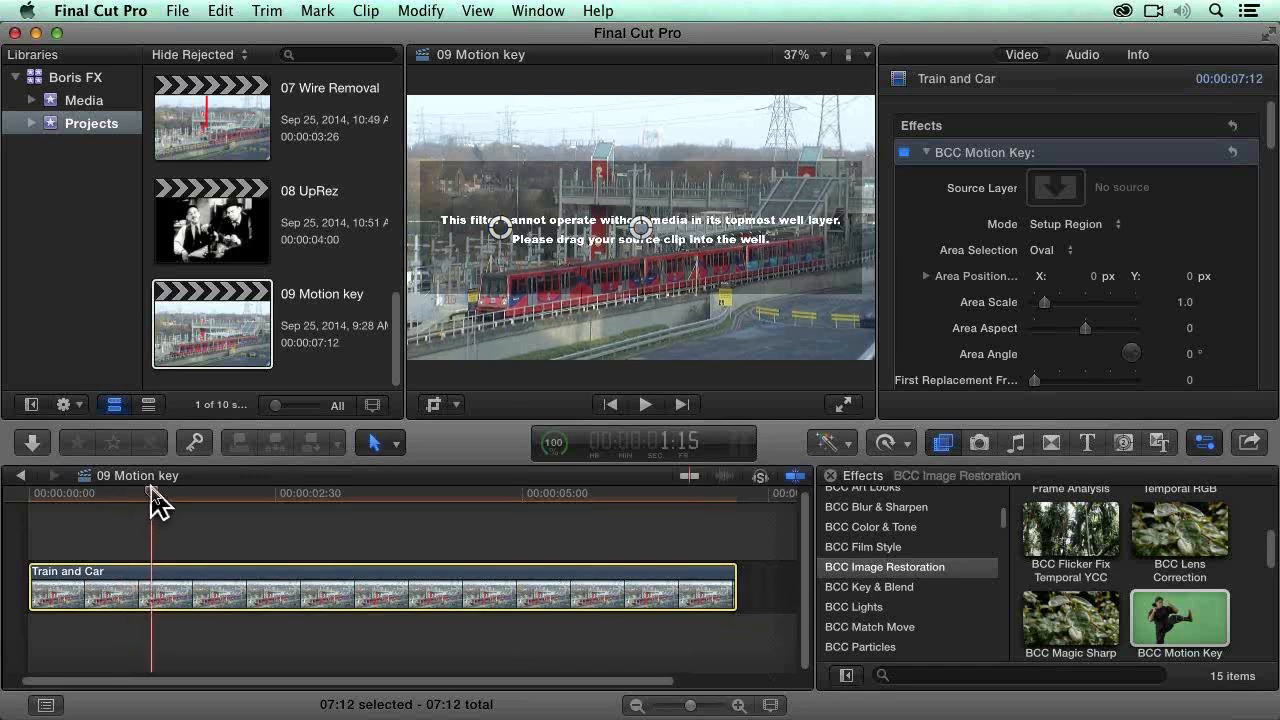
pyautogui.moveTo(150, 493); pyautogui.dragTo(114, 493)
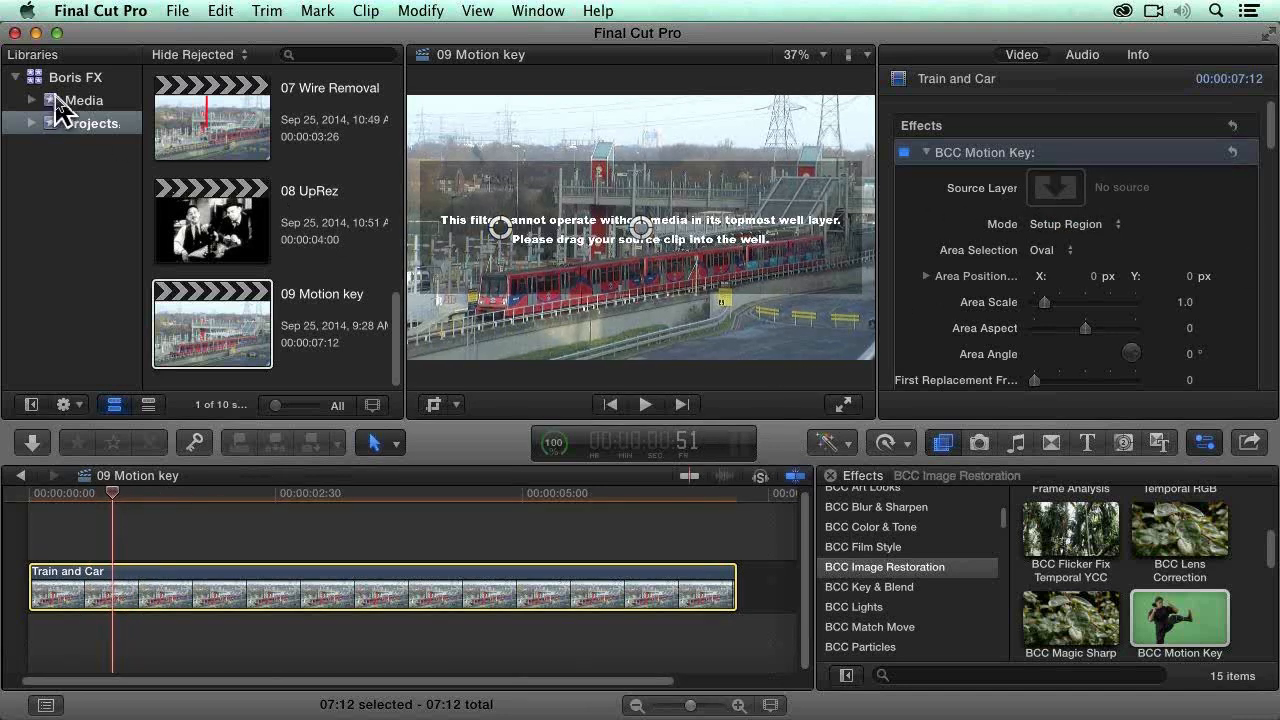
pyautogui.click(58, 100)
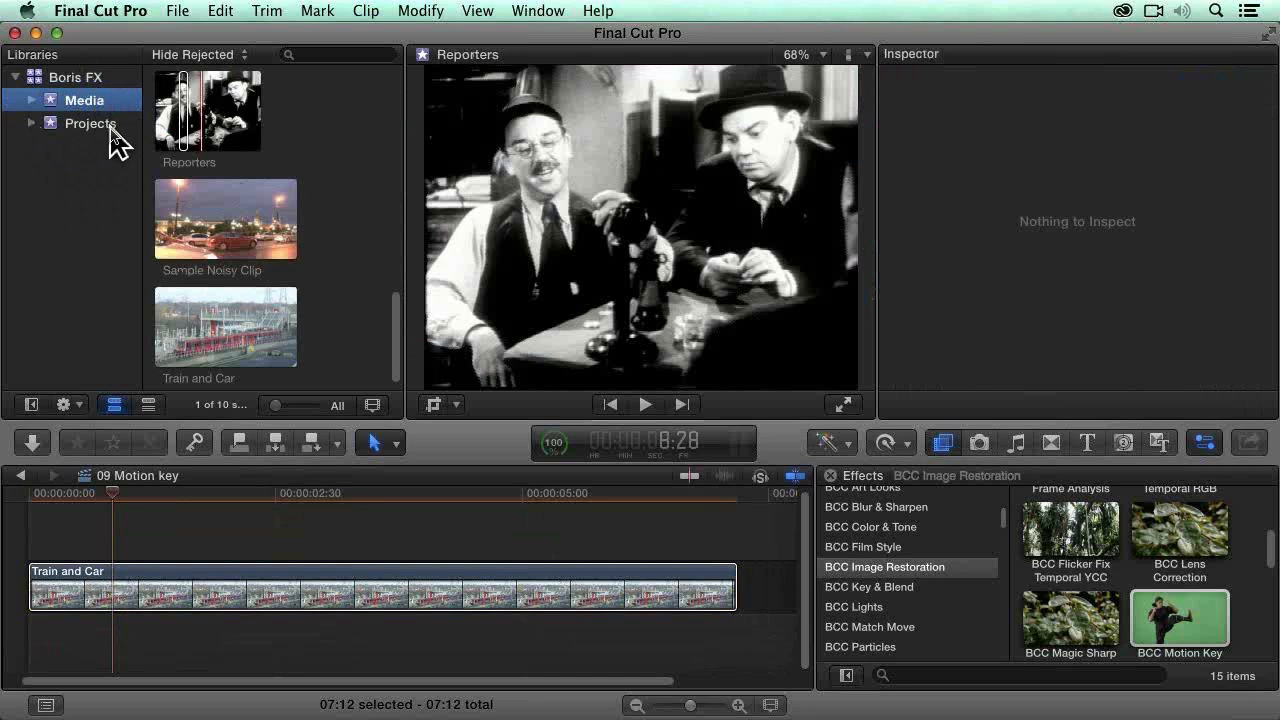
pyautogui.click(111, 128)
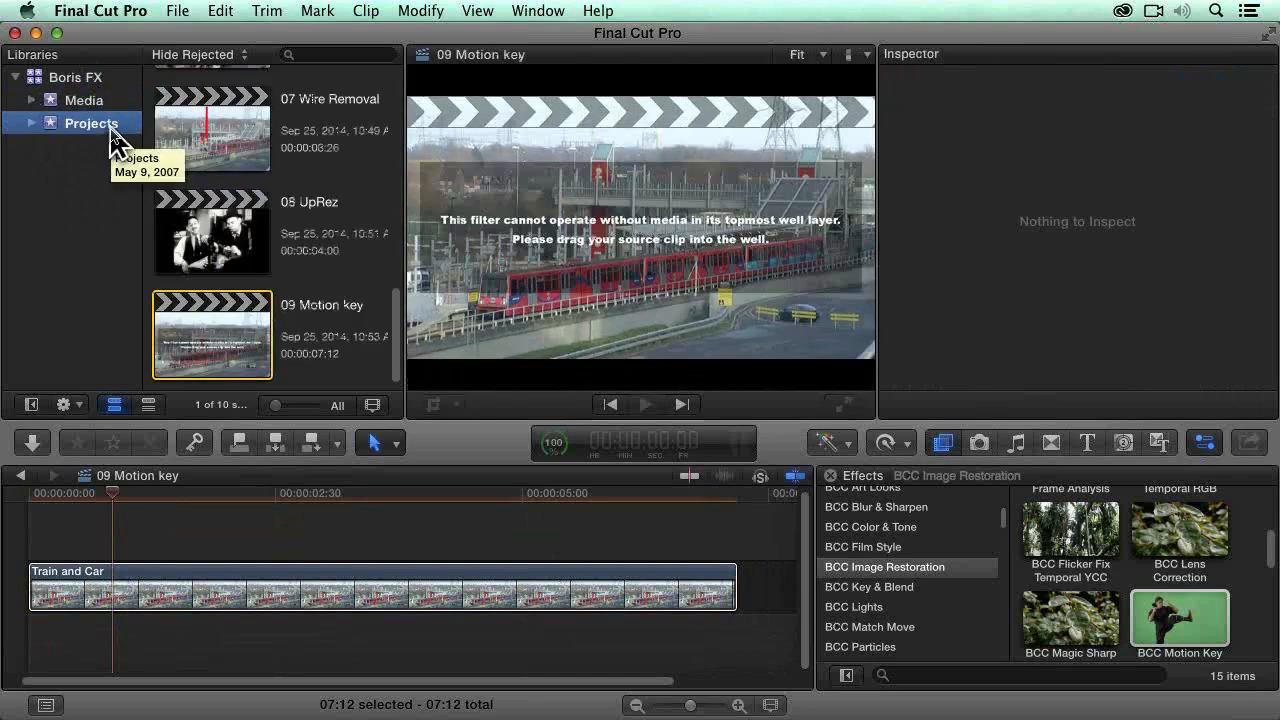
pyautogui.click(108, 105)
pyautogui.click(108, 124)
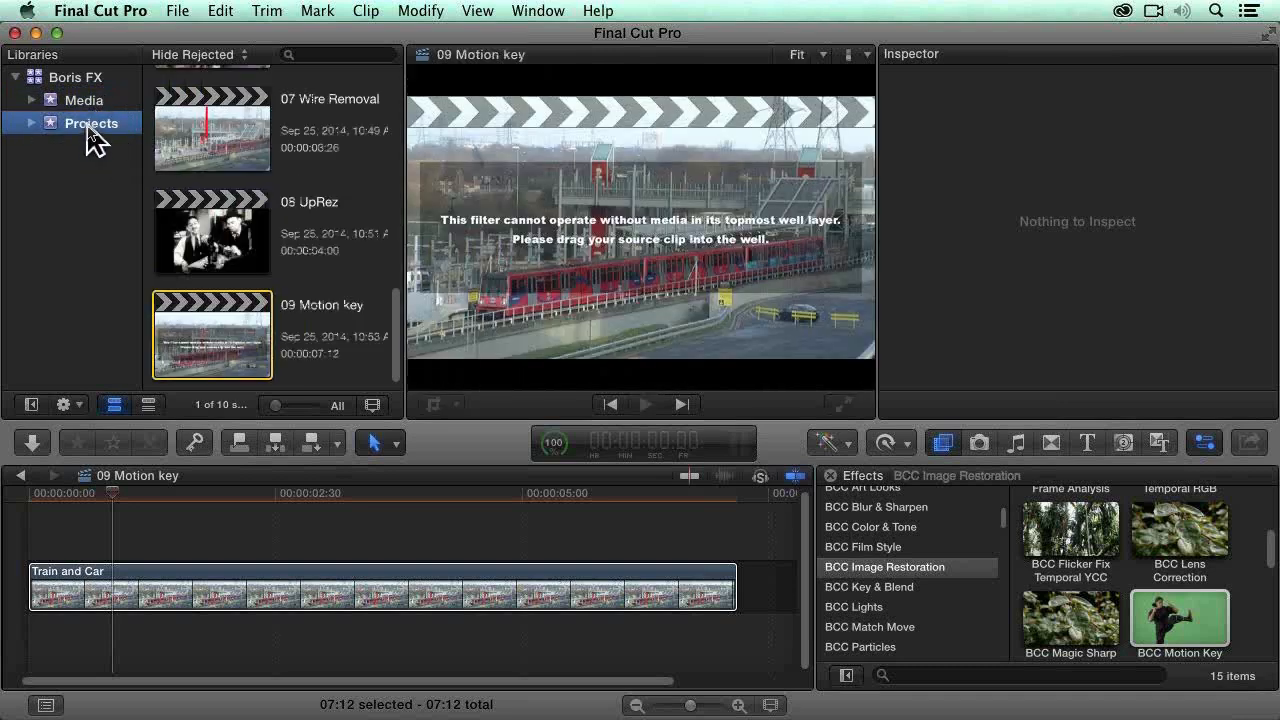
# Step: Assign the Train and Car clip from the Media event as the Source Layer of the BCC Motion Key effect
pyautogui.click(88, 102)
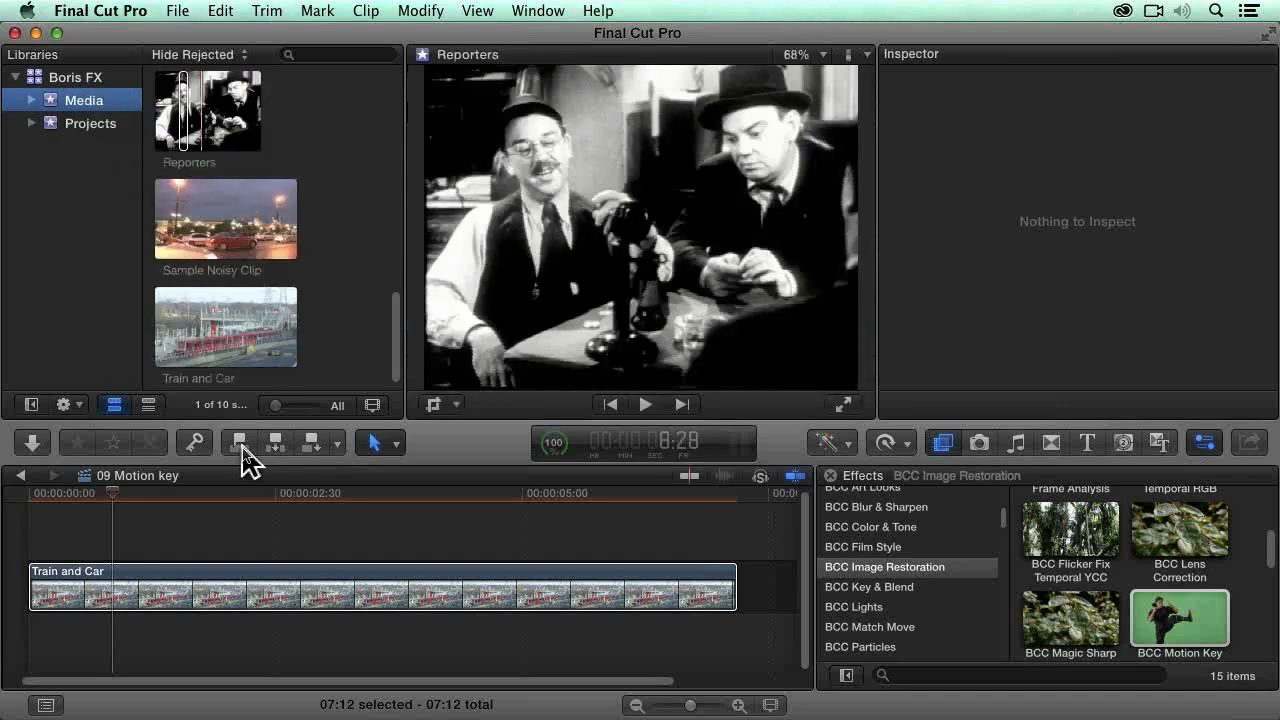
pyautogui.click(410, 592)
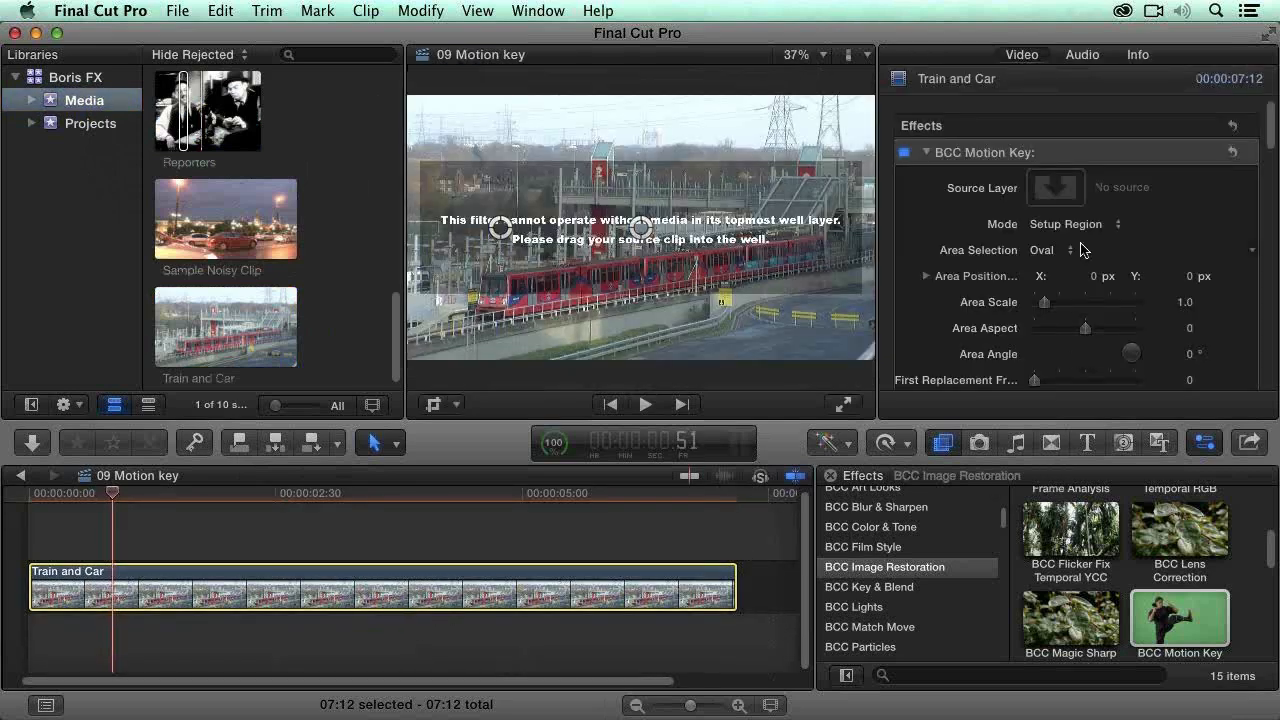
pyautogui.click(1055, 188)
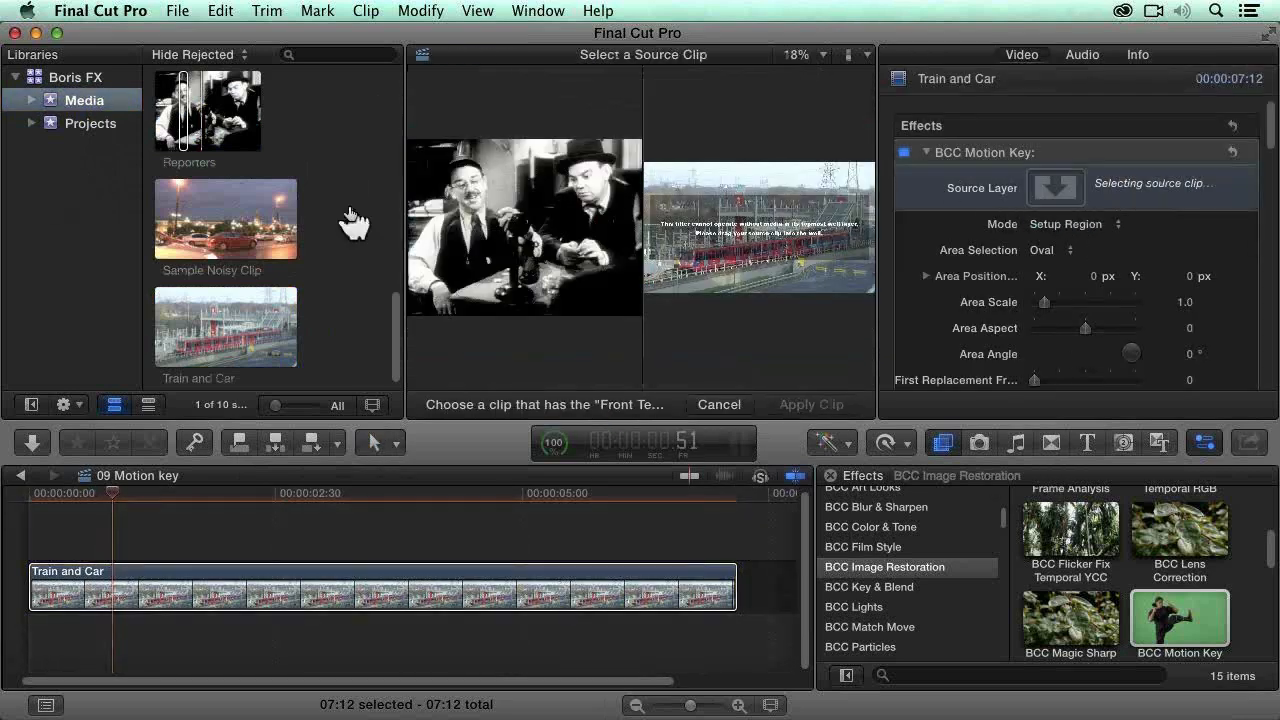
pyautogui.scroll(-1, 345, 225)
pyautogui.click(250, 323)
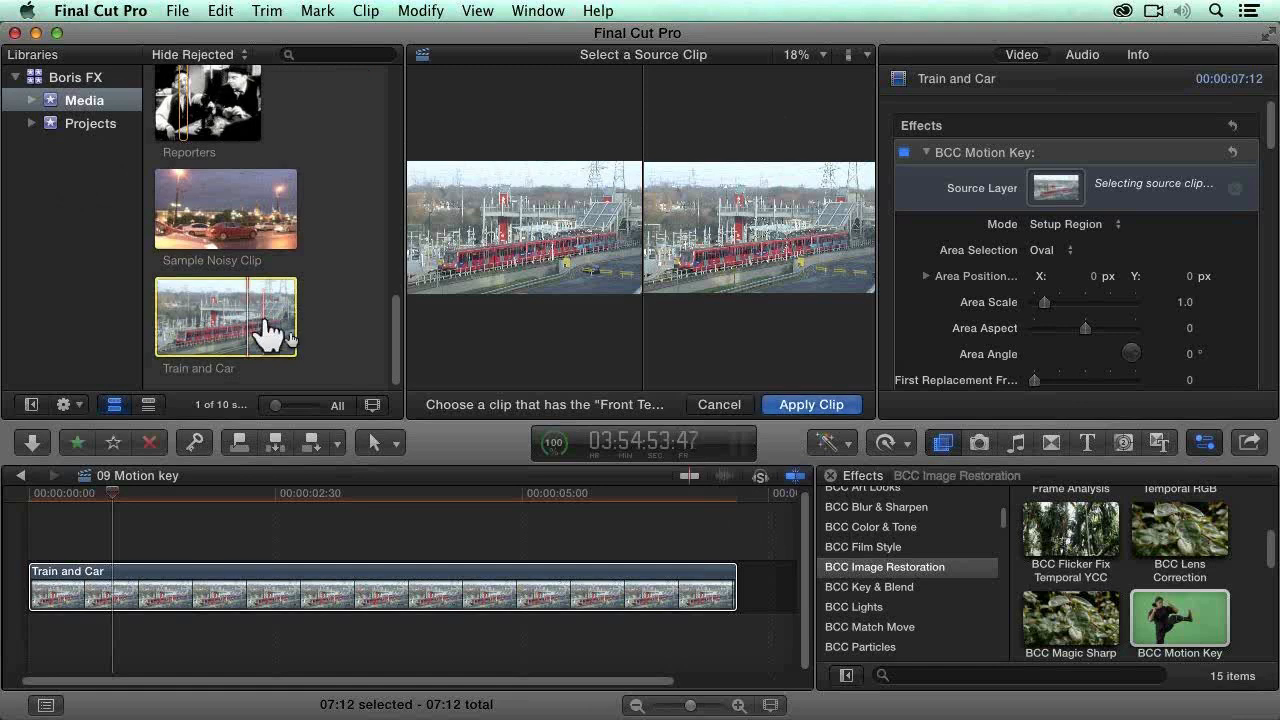
pyautogui.click(825, 406)
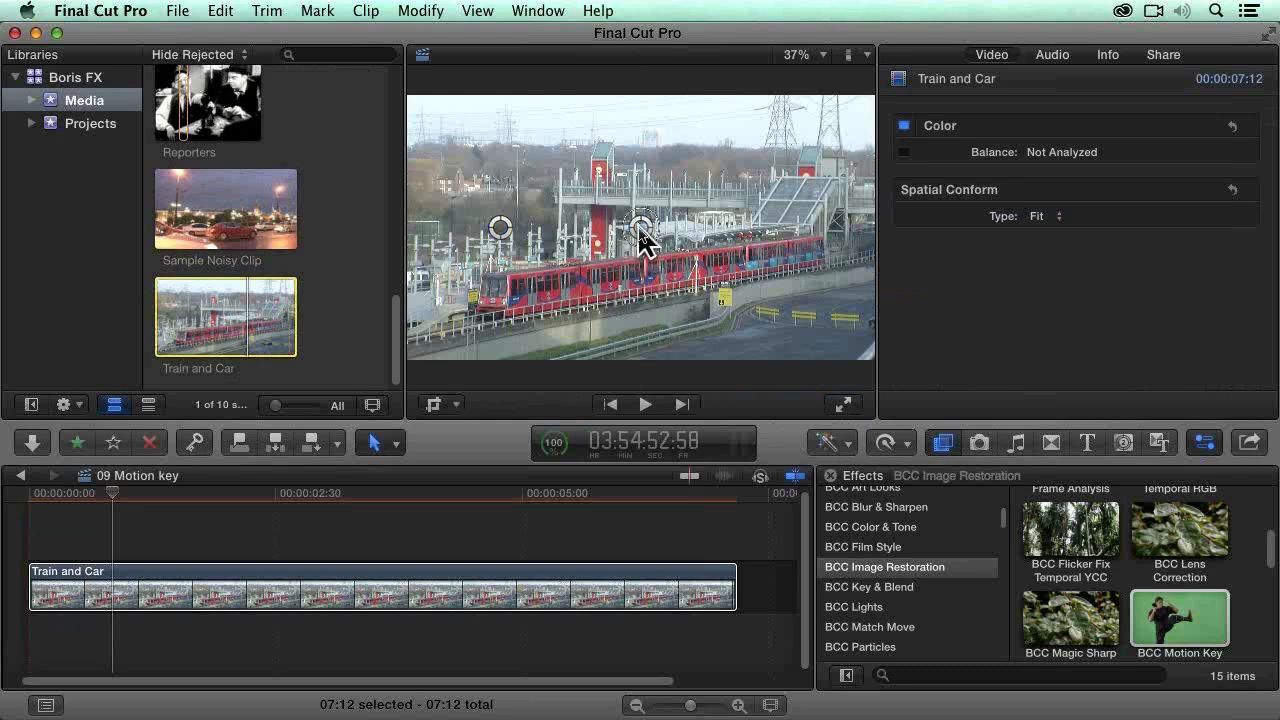
# Step: Reselect the timeline clip and move the Motion Key area to the road's right edge, at about X 0.85, Y -0.35
pyautogui.click(634, 606)
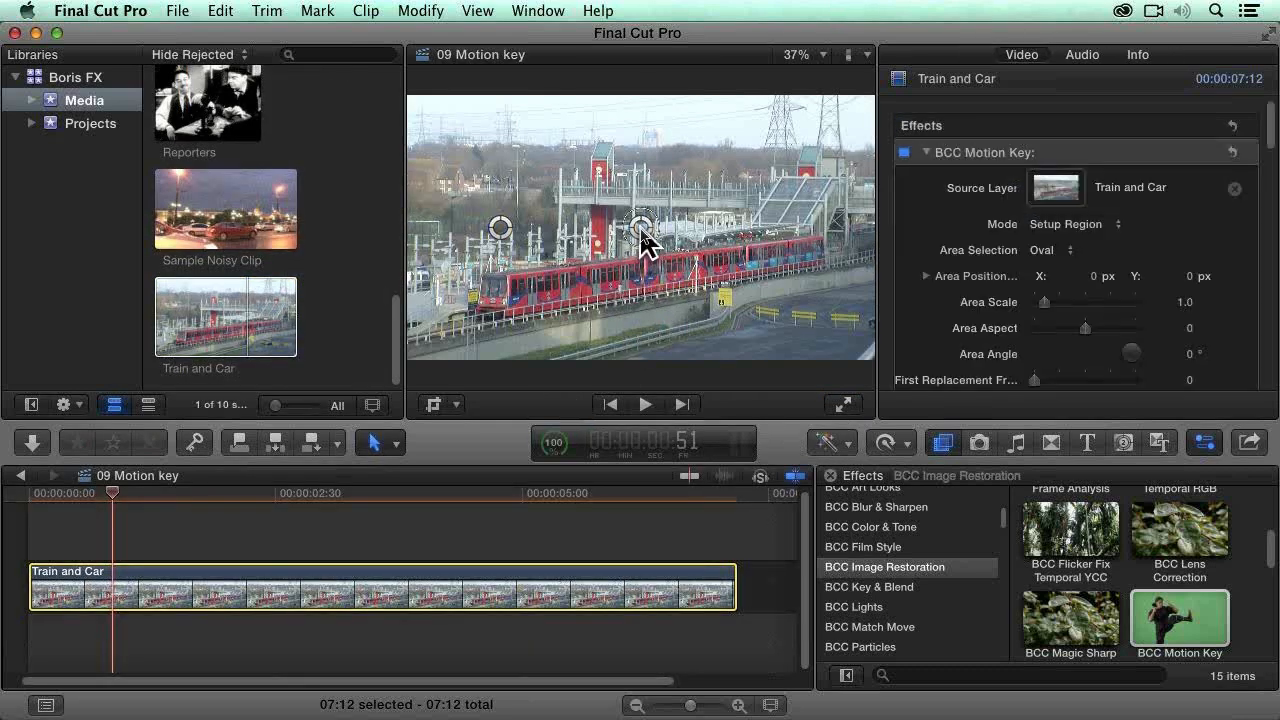
pyautogui.moveTo(641, 227); pyautogui.dragTo(862, 324)
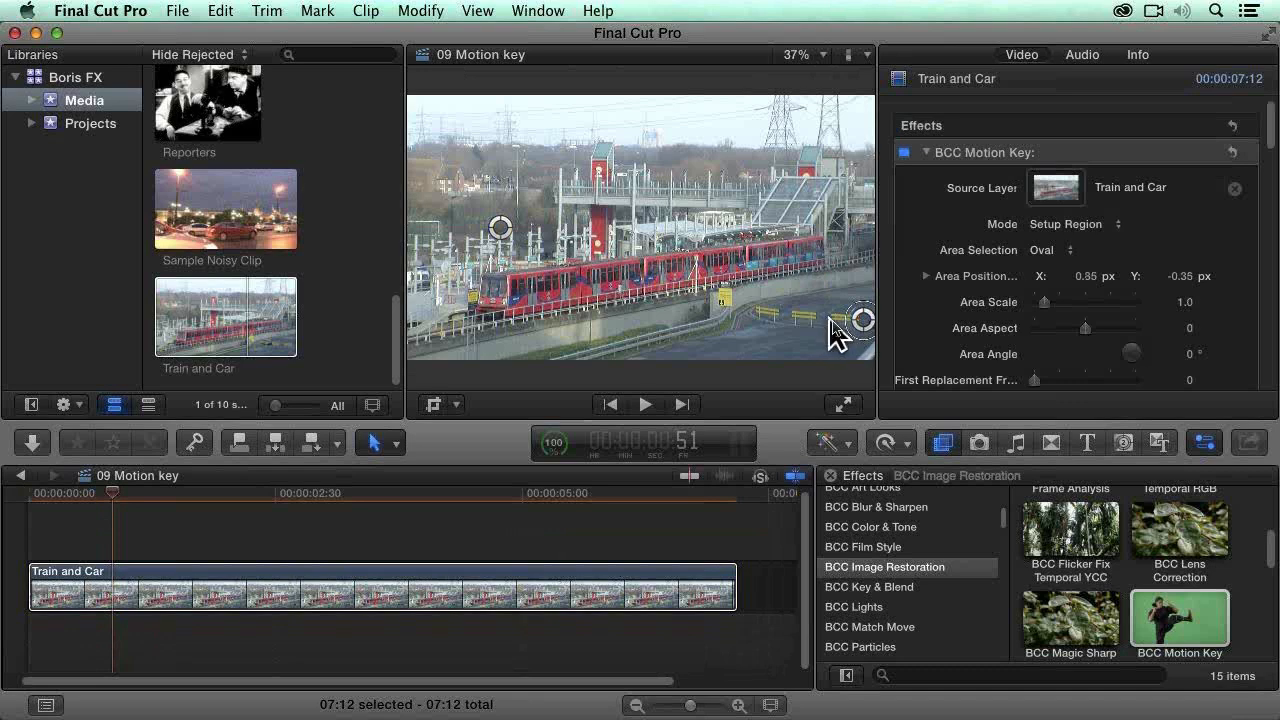
# Step: Set the Motion Key area selection to Rectangle with an Area Scale of about 1.34, and keyframe the area position at frame 43
pyautogui.click(1066, 257)
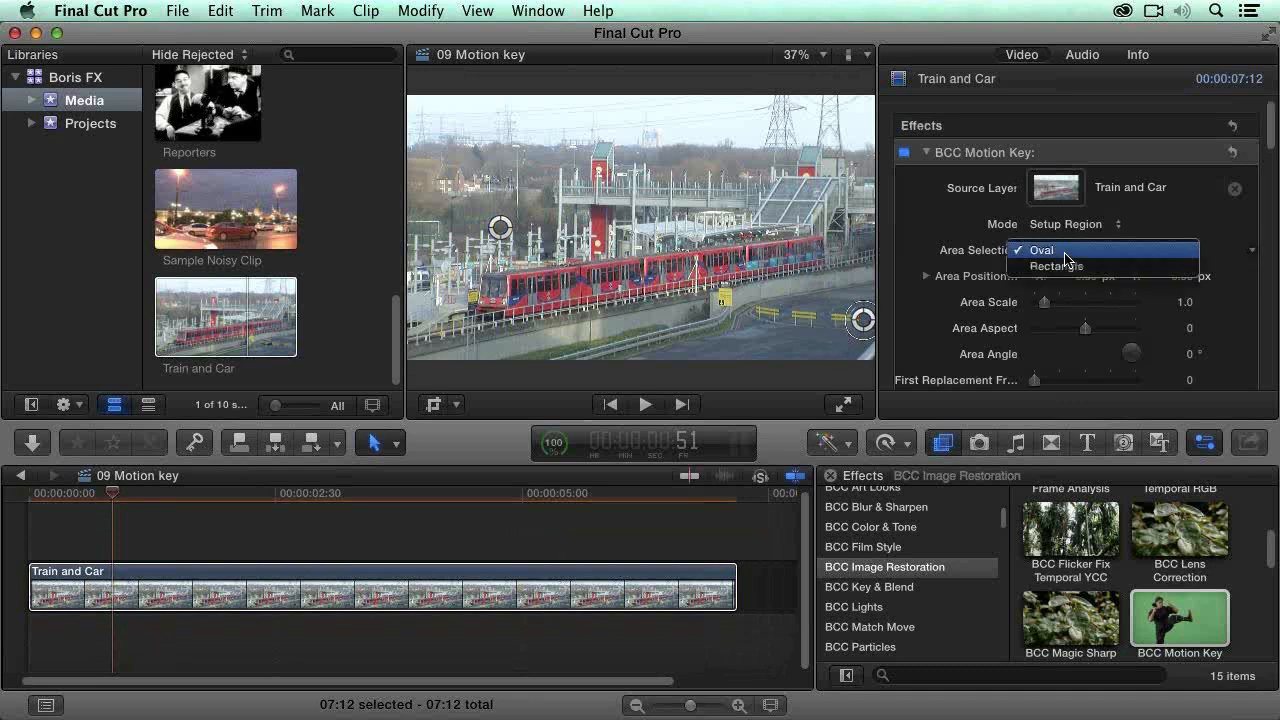
pyautogui.click(1116, 267)
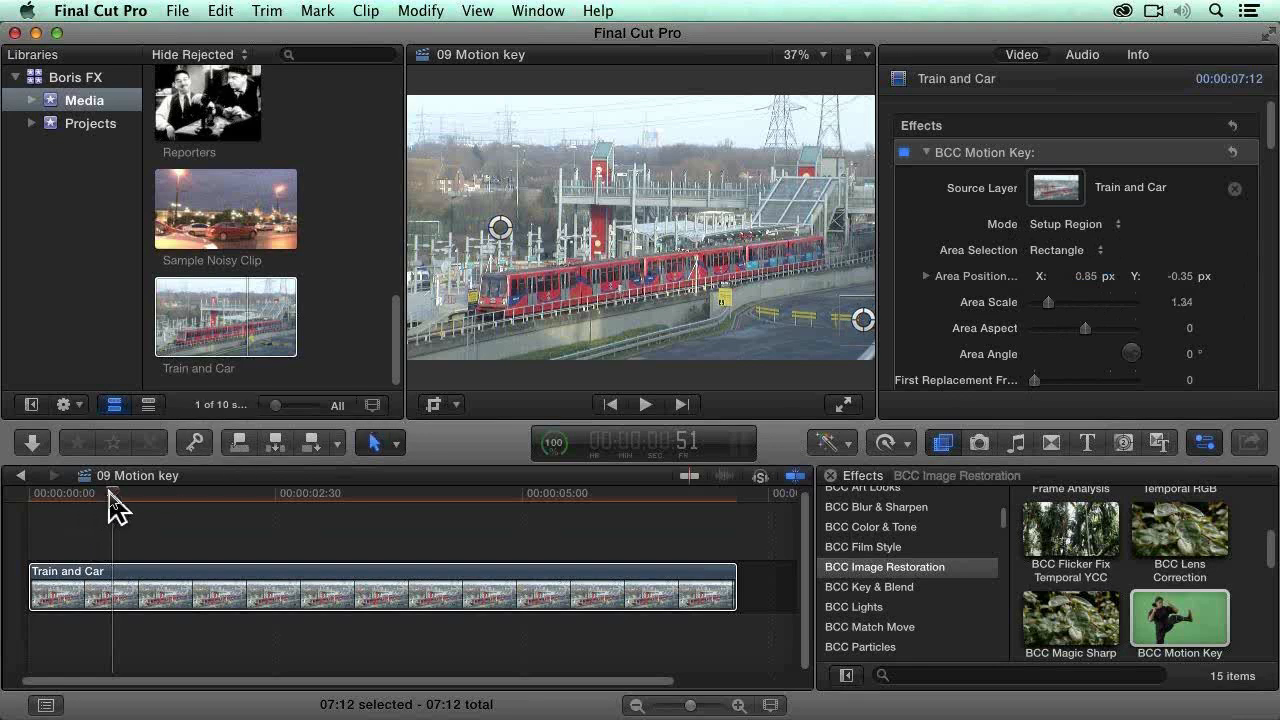
pyautogui.moveTo(112, 496); pyautogui.dragTo(99, 496)
pyautogui.moveTo(1233, 282)
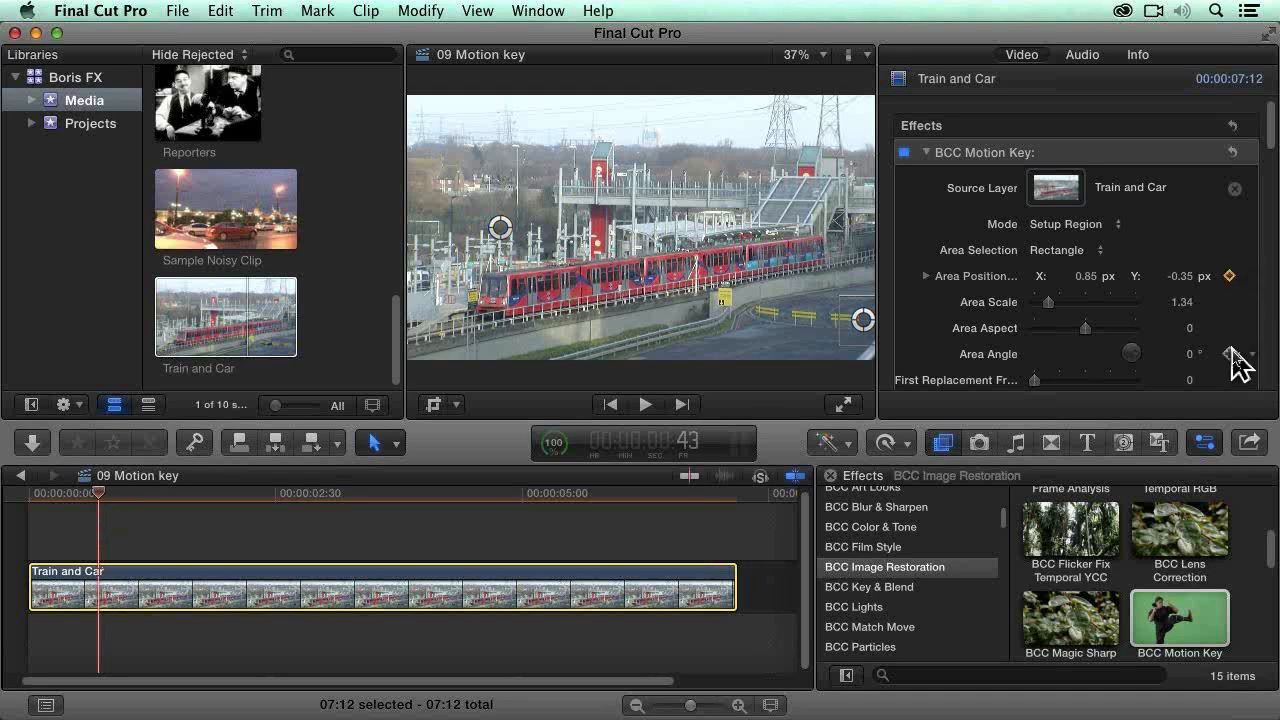
# Step: At 2:39, move the Motion Key area to about X 0.72, Y -0.34 and enlarge its Area Scale to about 1.68
pyautogui.moveTo(97, 497); pyautogui.dragTo(289, 497)
pyautogui.moveTo(864, 321); pyautogui.dragTo(834, 320)
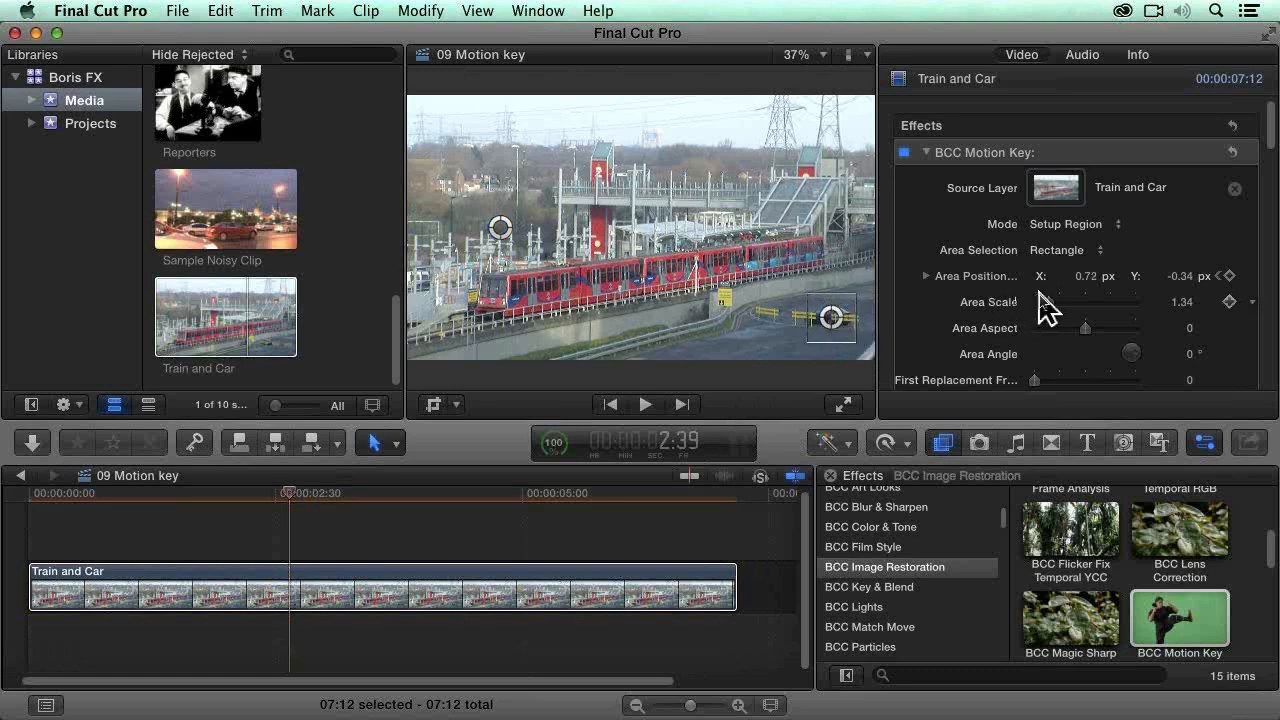
pyautogui.moveTo(1049, 305); pyautogui.dragTo(1051, 304)
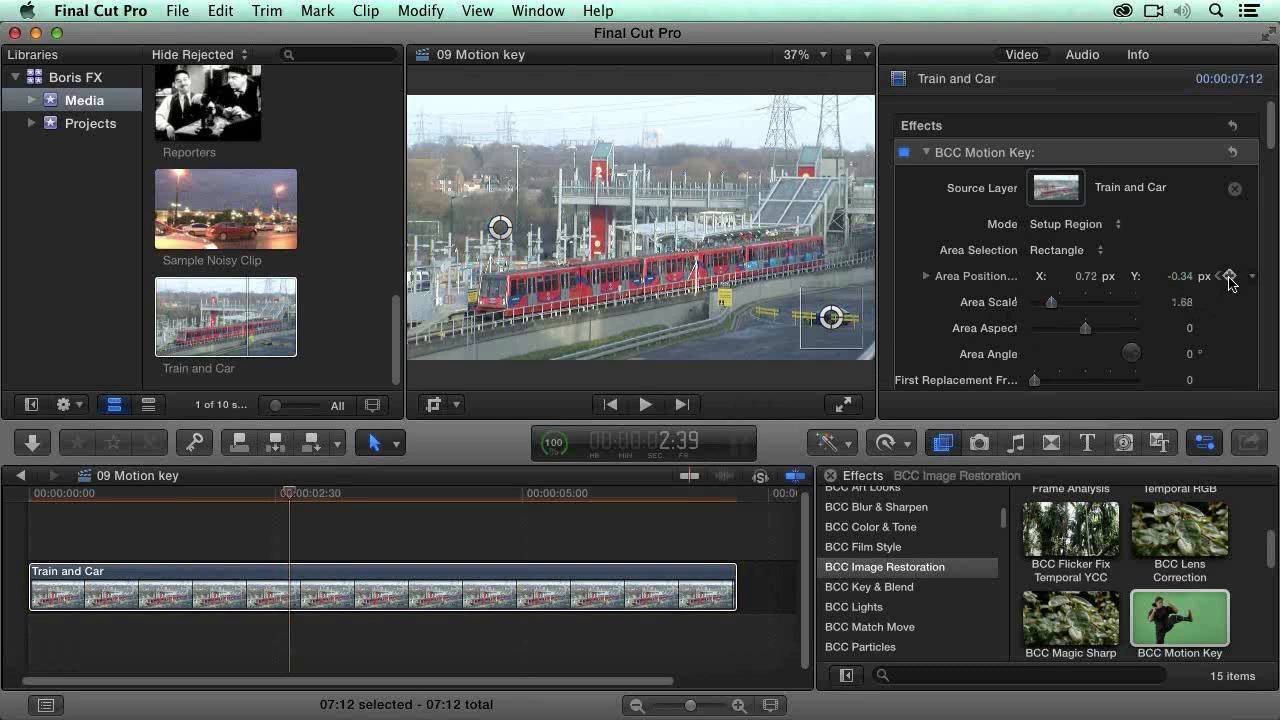
# Step: At 5:02, move the Motion Key area over the car at about X 0.48, Y -0.3 to keyframe its position
pyautogui.moveTo(289, 495); pyautogui.dragTo(523, 492)
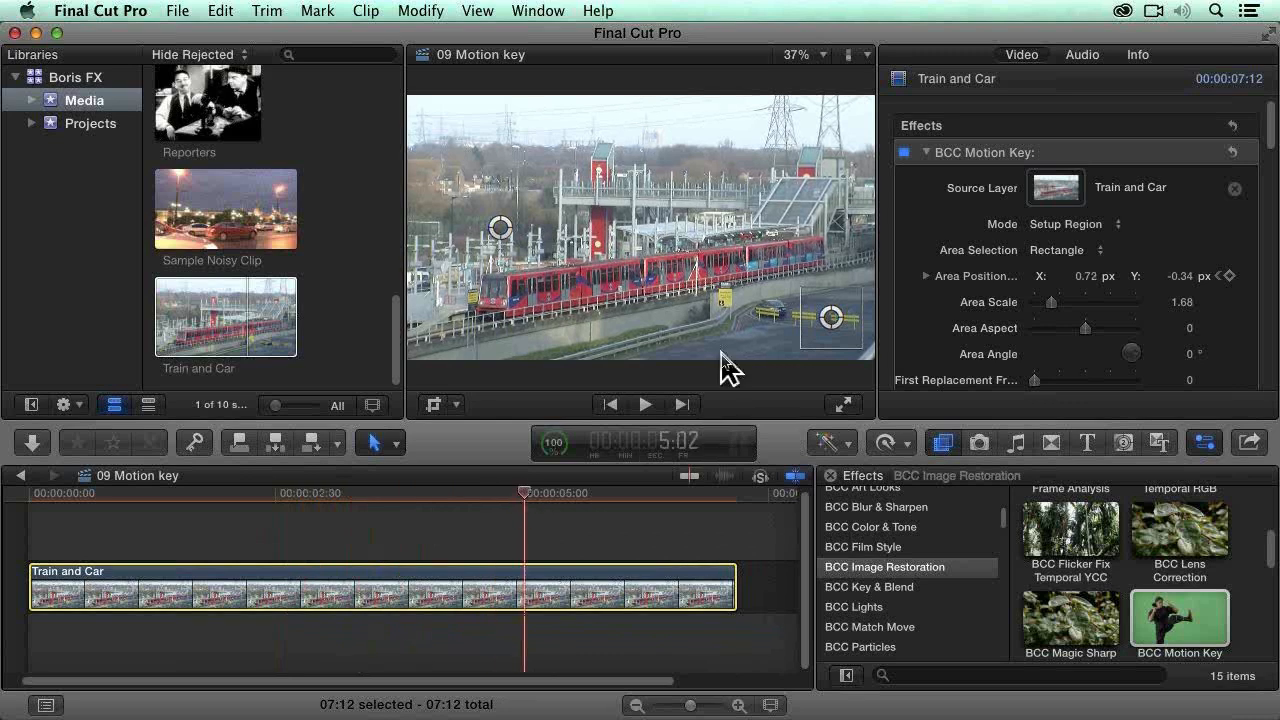
pyautogui.click(785, 320)
pyautogui.moveTo(829, 318); pyautogui.dragTo(768, 316)
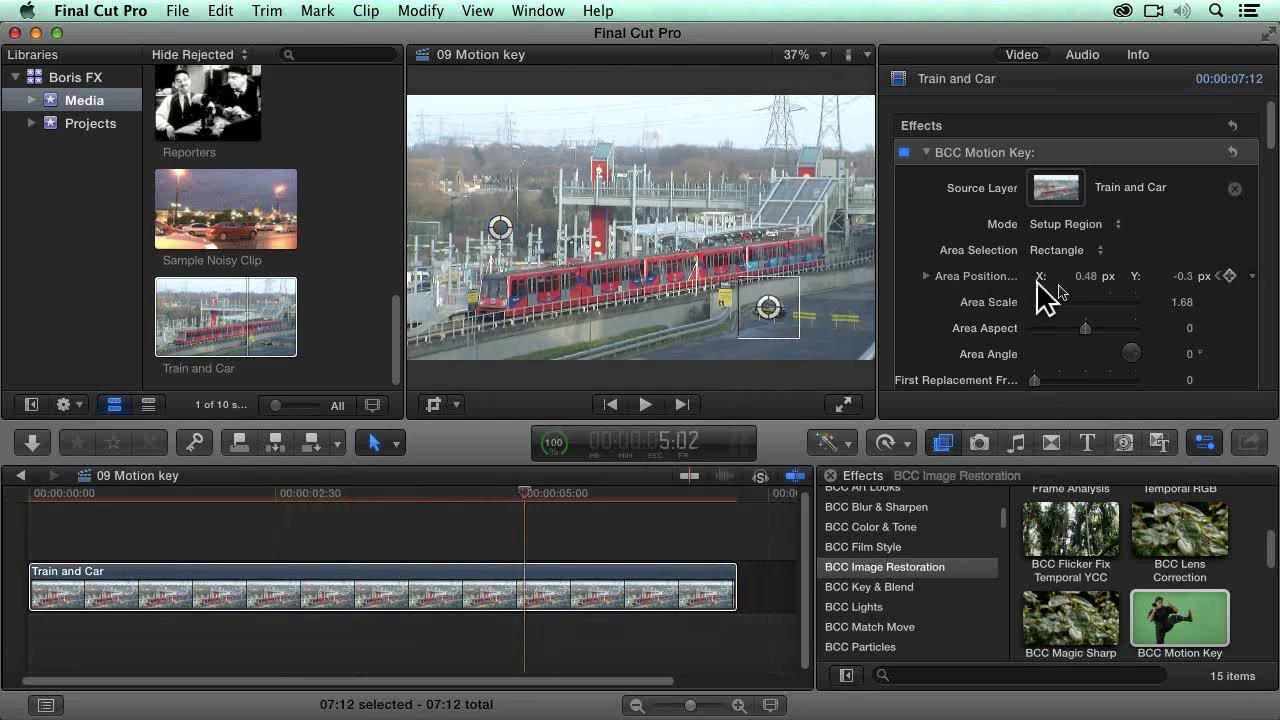
pyautogui.click(523, 492)
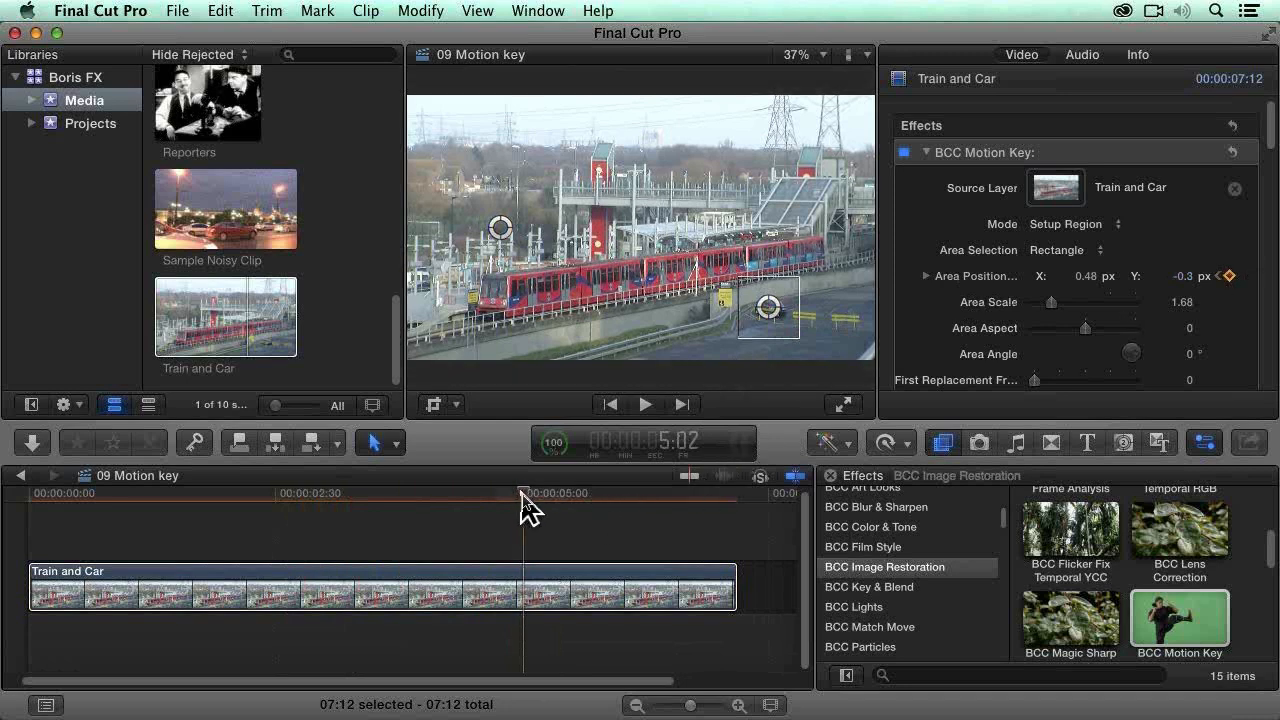
# Step: At 3:01, keyframe the area at about X 0.66, Y -0.32, and scrub back through 2:24 to frame 38 to check the tracking
pyautogui.moveTo(532, 491); pyautogui.dragTo(325, 506)
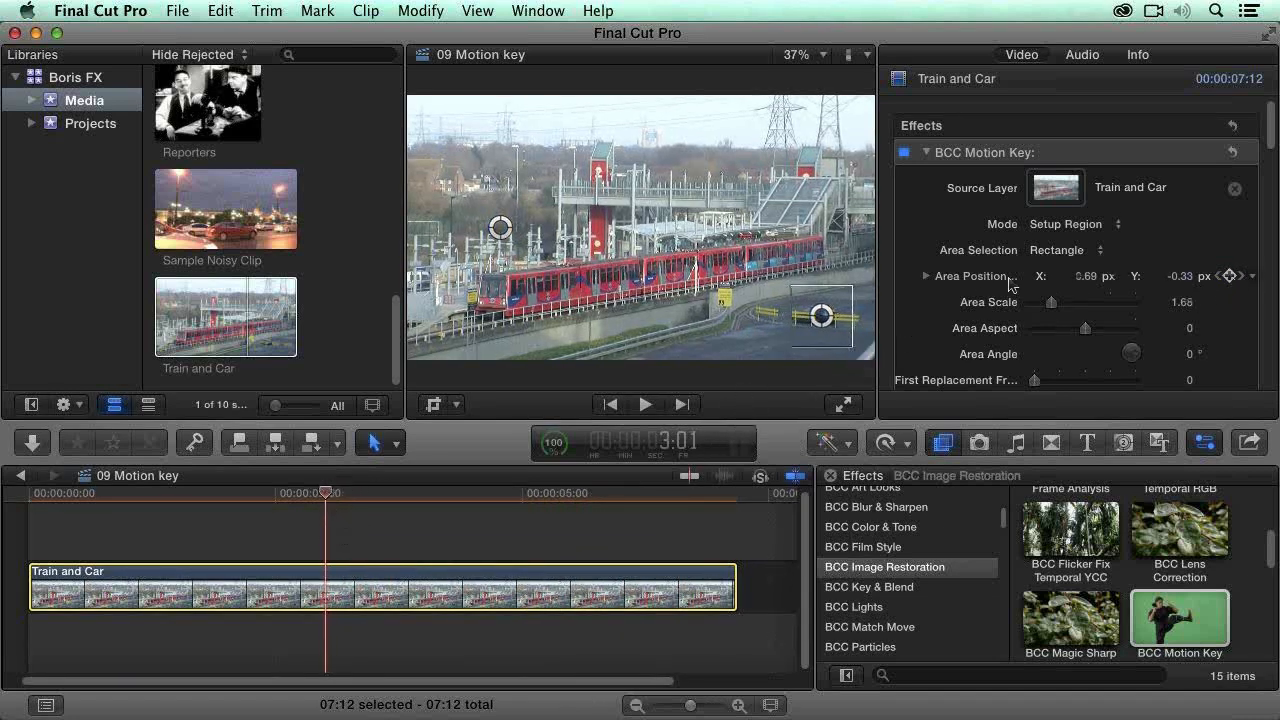
pyautogui.moveTo(835, 323)
pyautogui.mouseDown()
pyautogui.moveTo(818, 328)
pyautogui.moveTo(817, 310)
pyautogui.mouseUp()
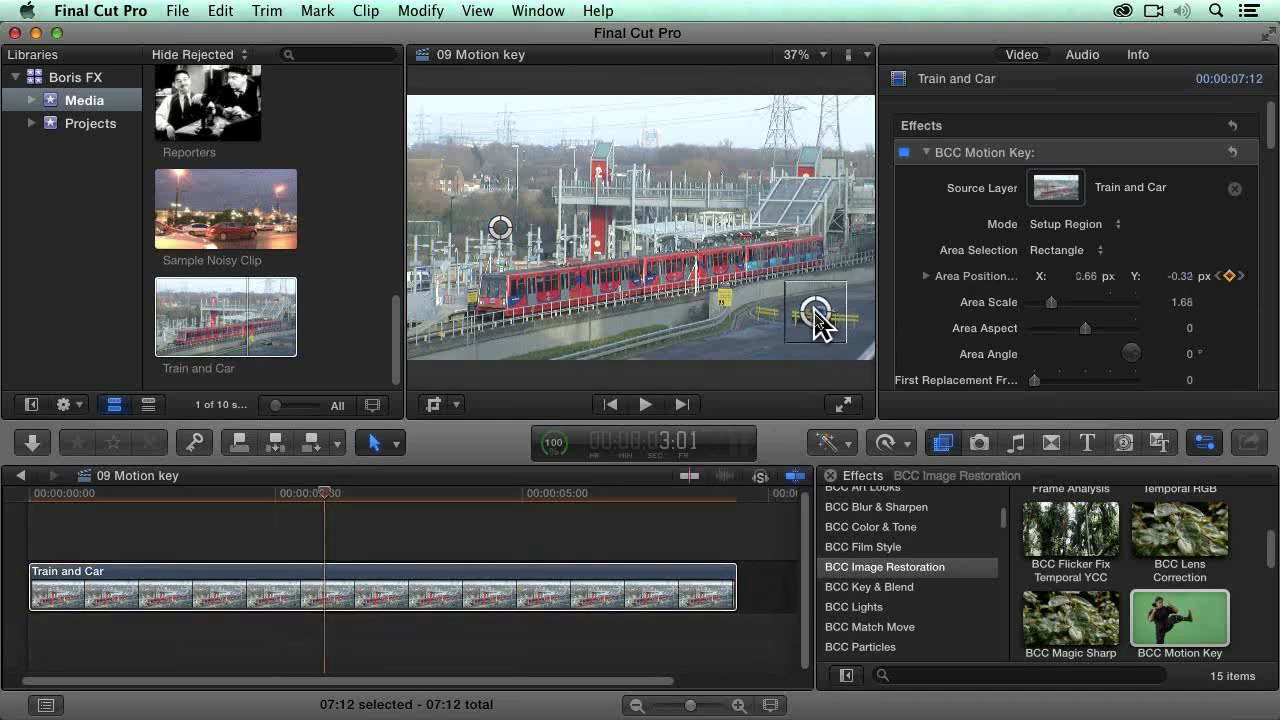
pyautogui.moveTo(322, 494); pyautogui.dragTo(265, 490)
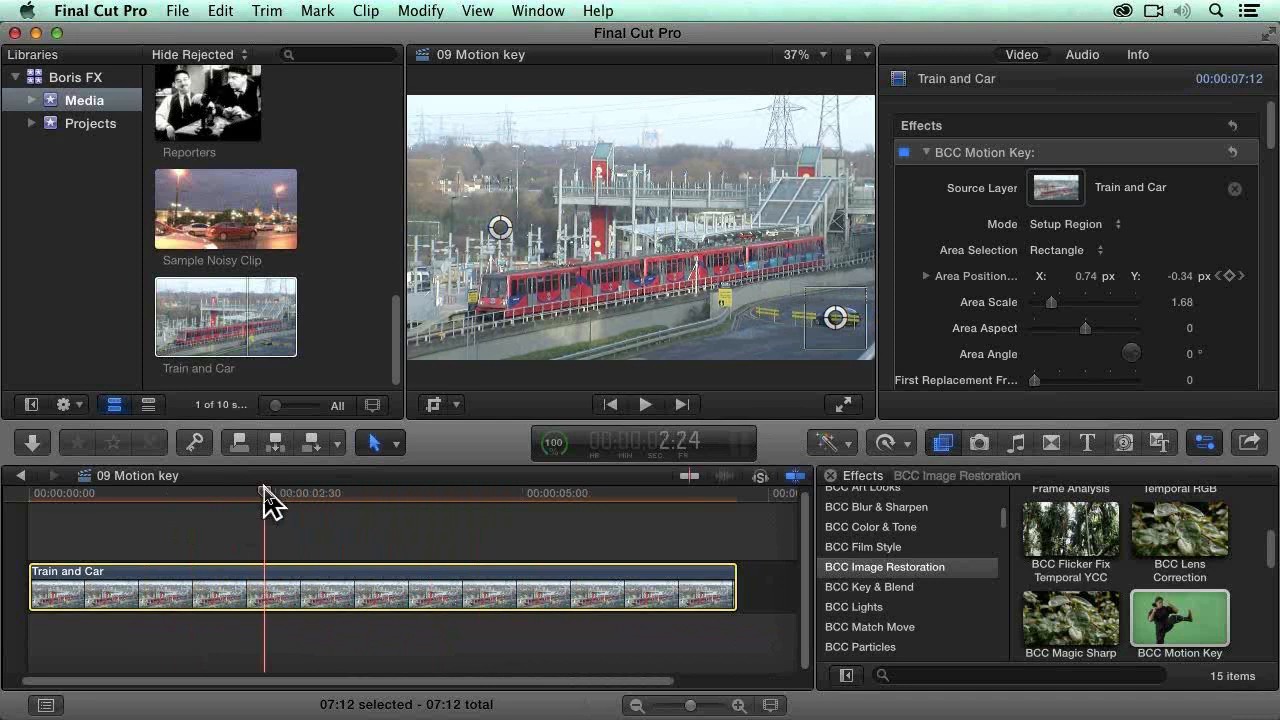
pyautogui.moveTo(265, 490); pyautogui.dragTo(90, 490)
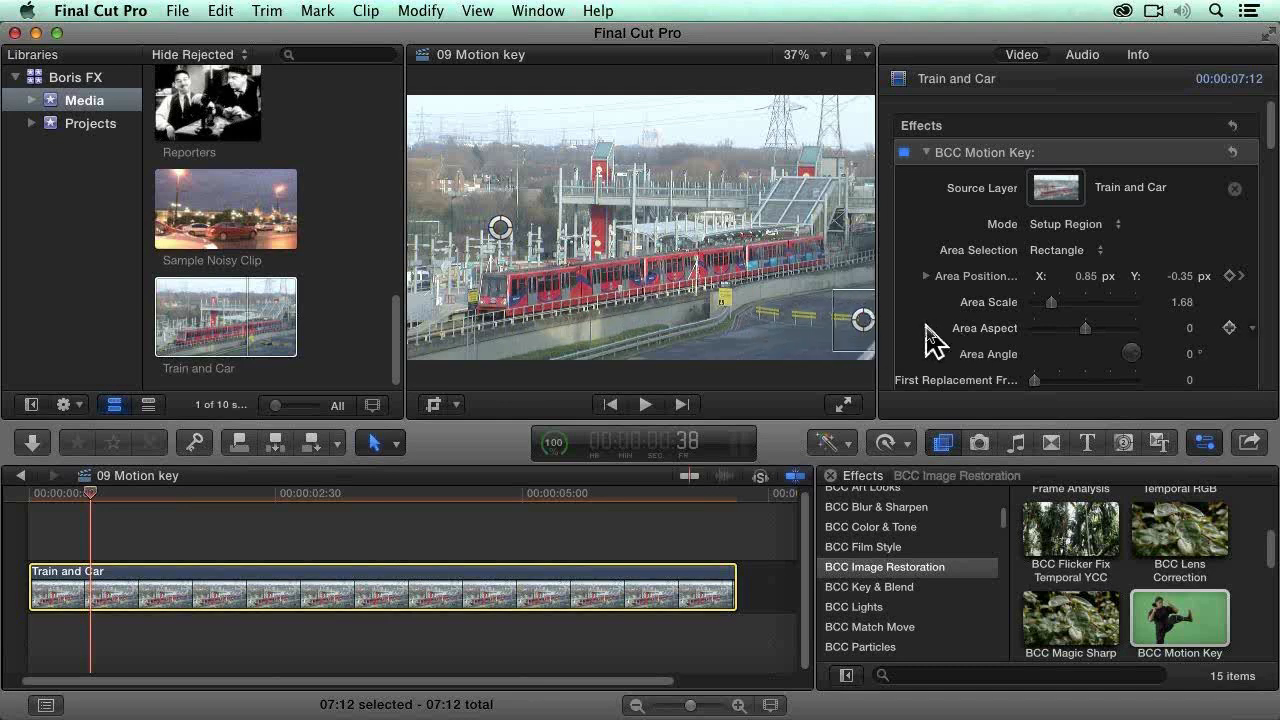
# Step: Set the Replacement Range of the BCC Motion Key effect to 400
pyautogui.scroll(-1, 912, 333)
pyautogui.scroll(-5, 906, 319)
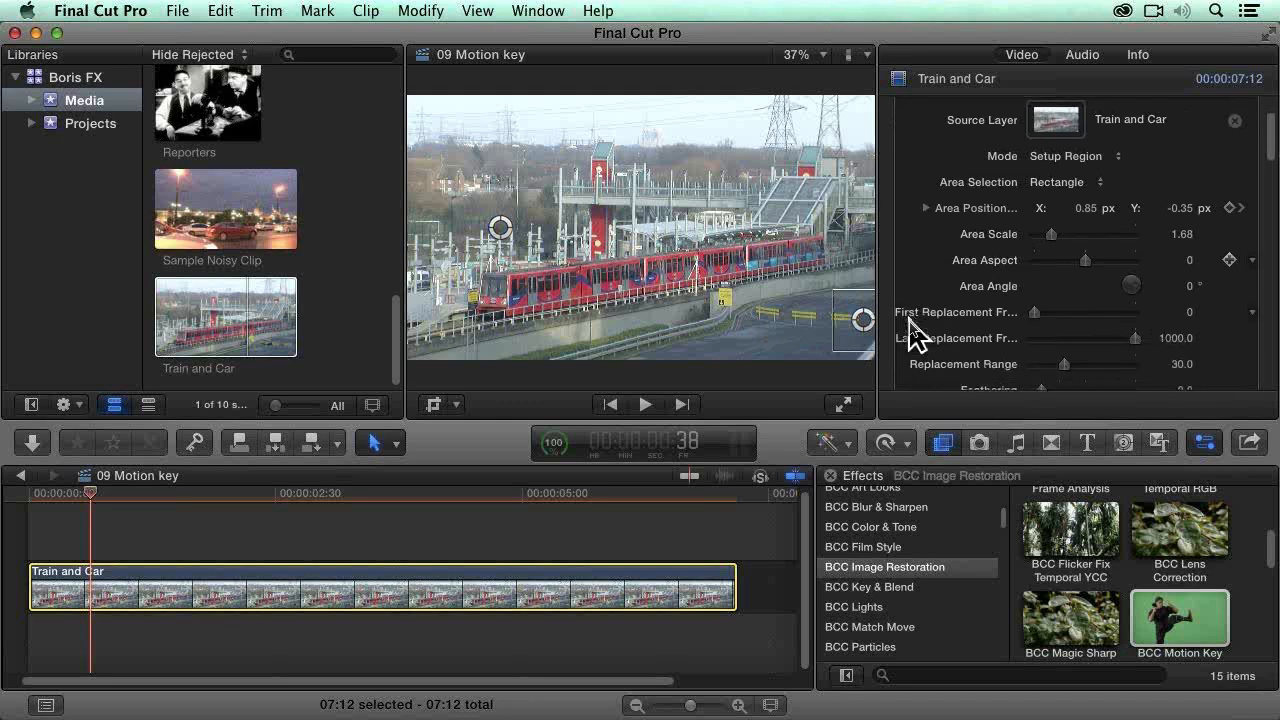
pyautogui.scroll(-3, 912, 333)
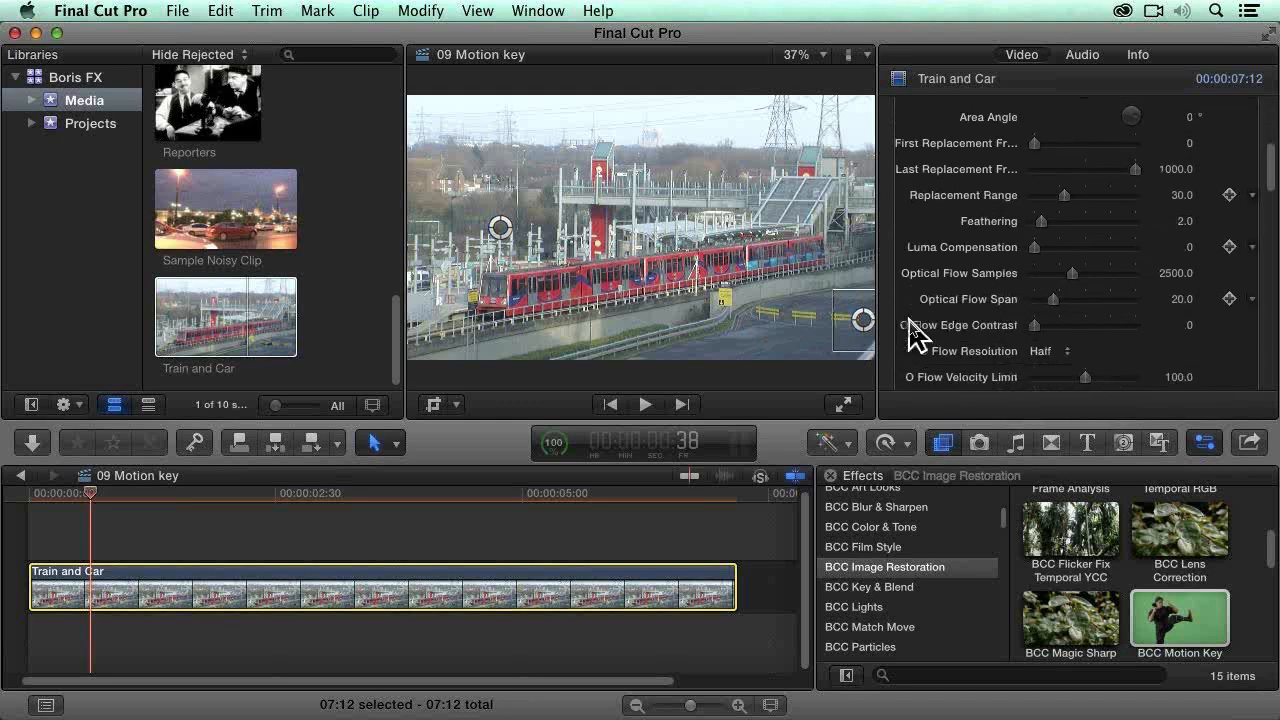
pyautogui.scroll(1, 912, 335)
pyautogui.scroll(-5, 920, 340)
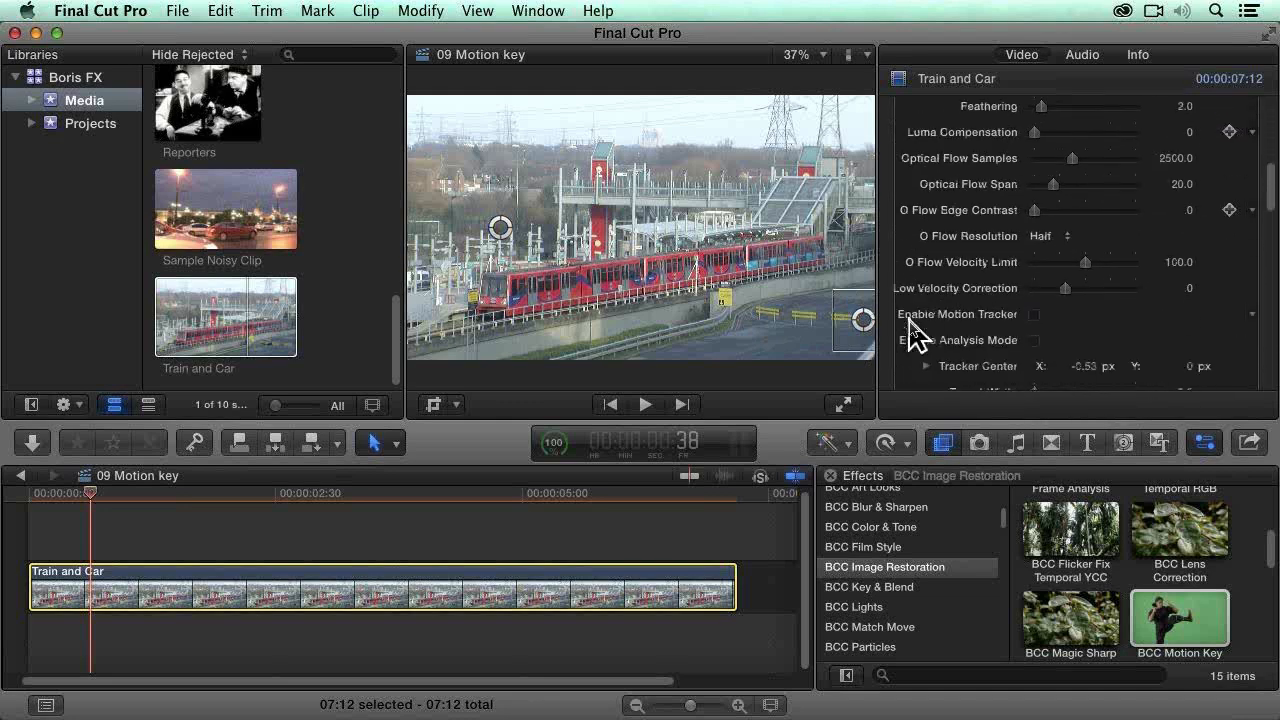
pyautogui.scroll(-6, 932, 340)
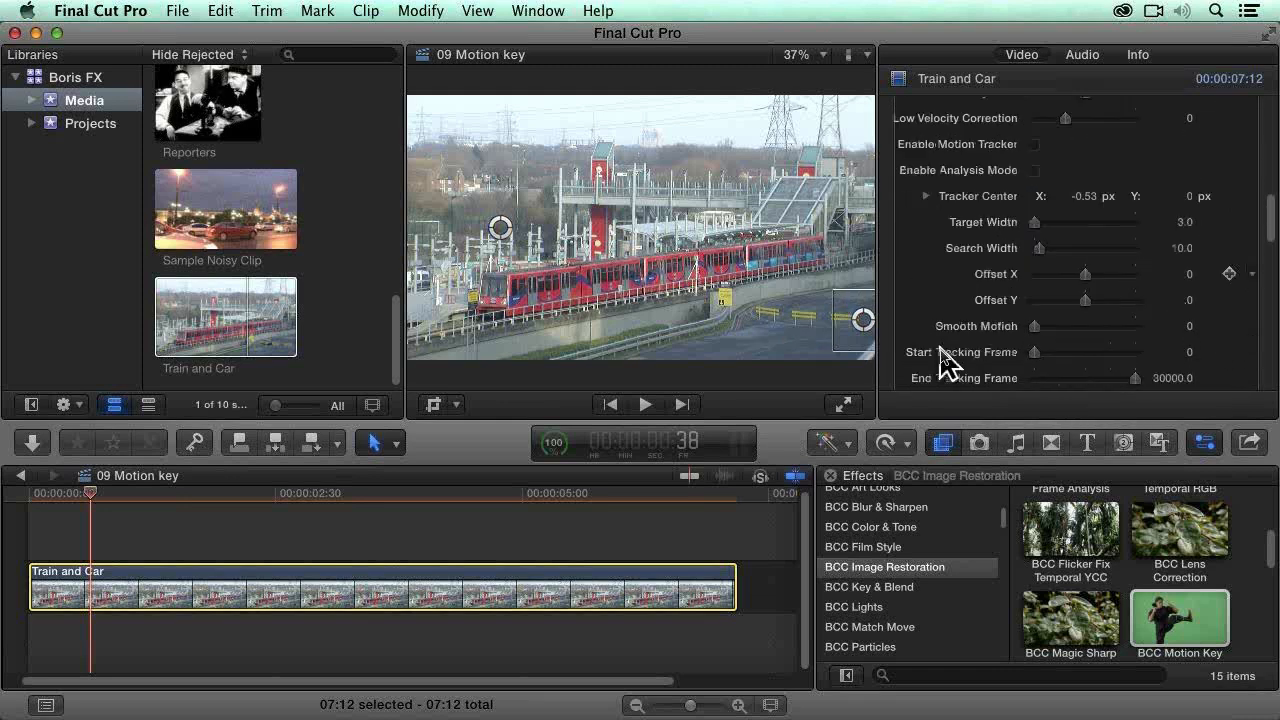
pyautogui.scroll(-1, 941, 350)
pyautogui.scroll(6, 941, 350)
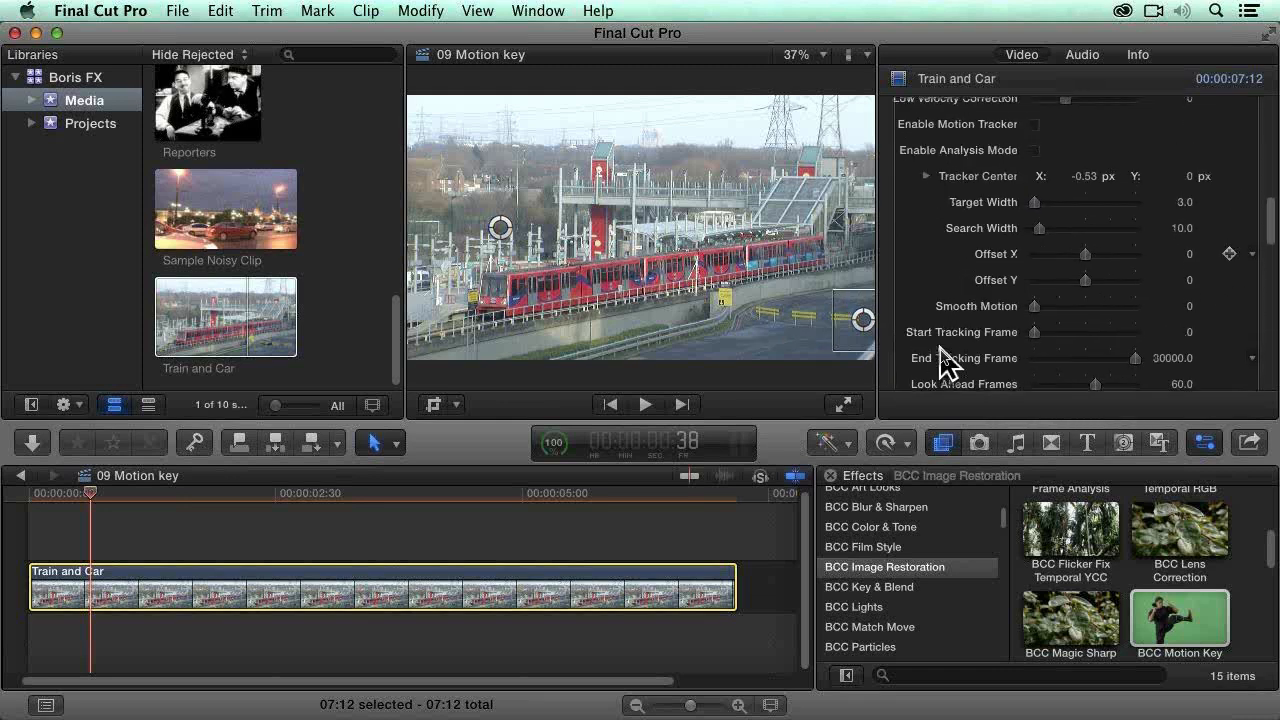
pyautogui.scroll(7, 944, 362)
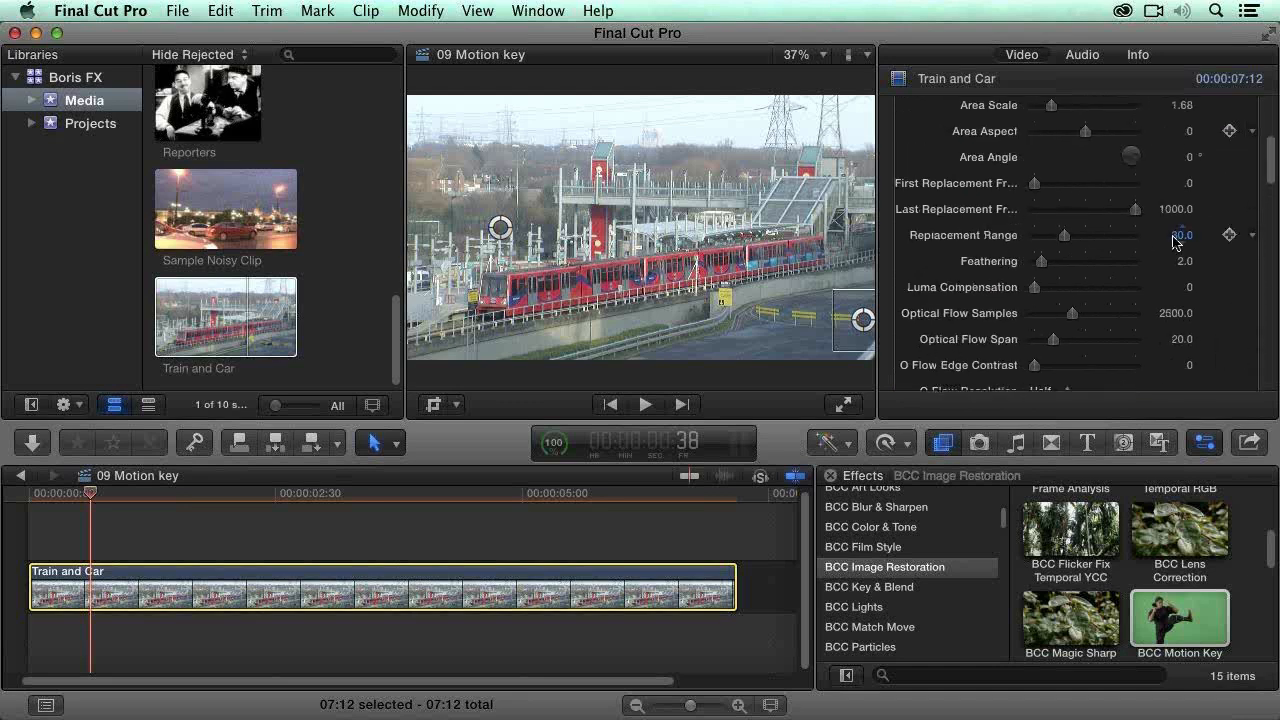
pyautogui.write('400')
pyautogui.press('Return')
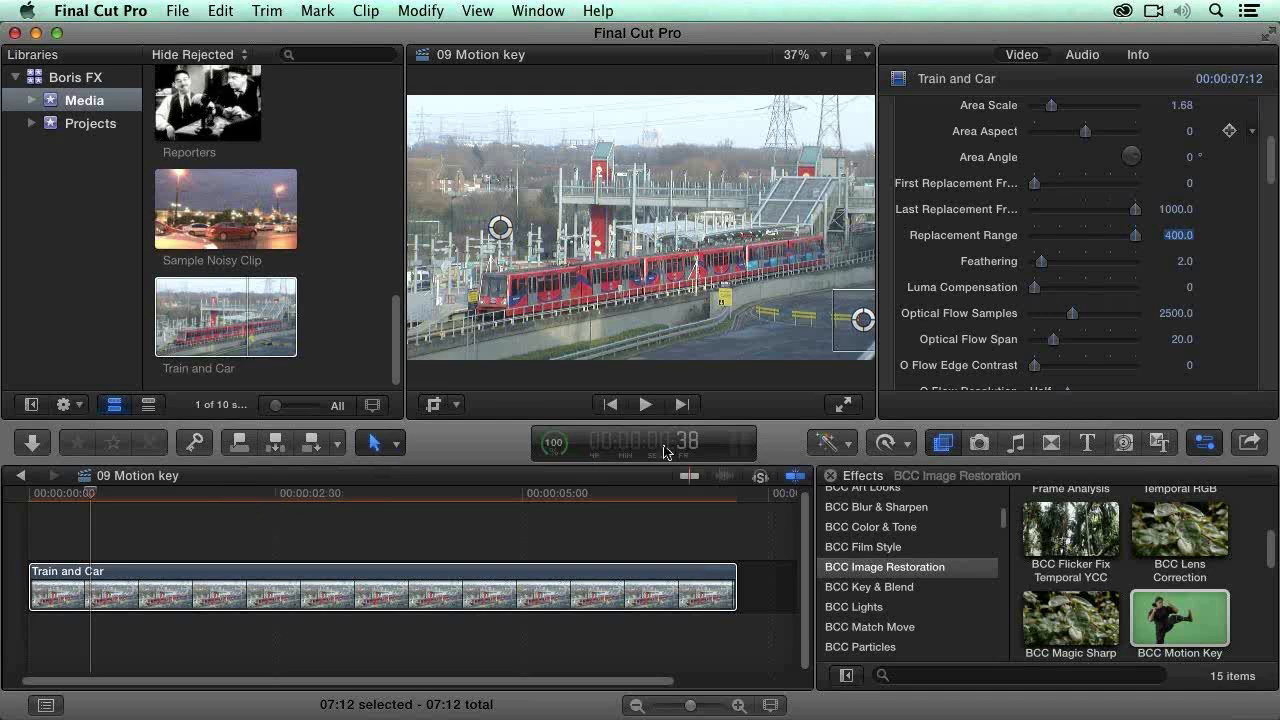
# Step: Set the BCC Motion Key mode to Remove Area
pyautogui.scroll(5, 955, 135)
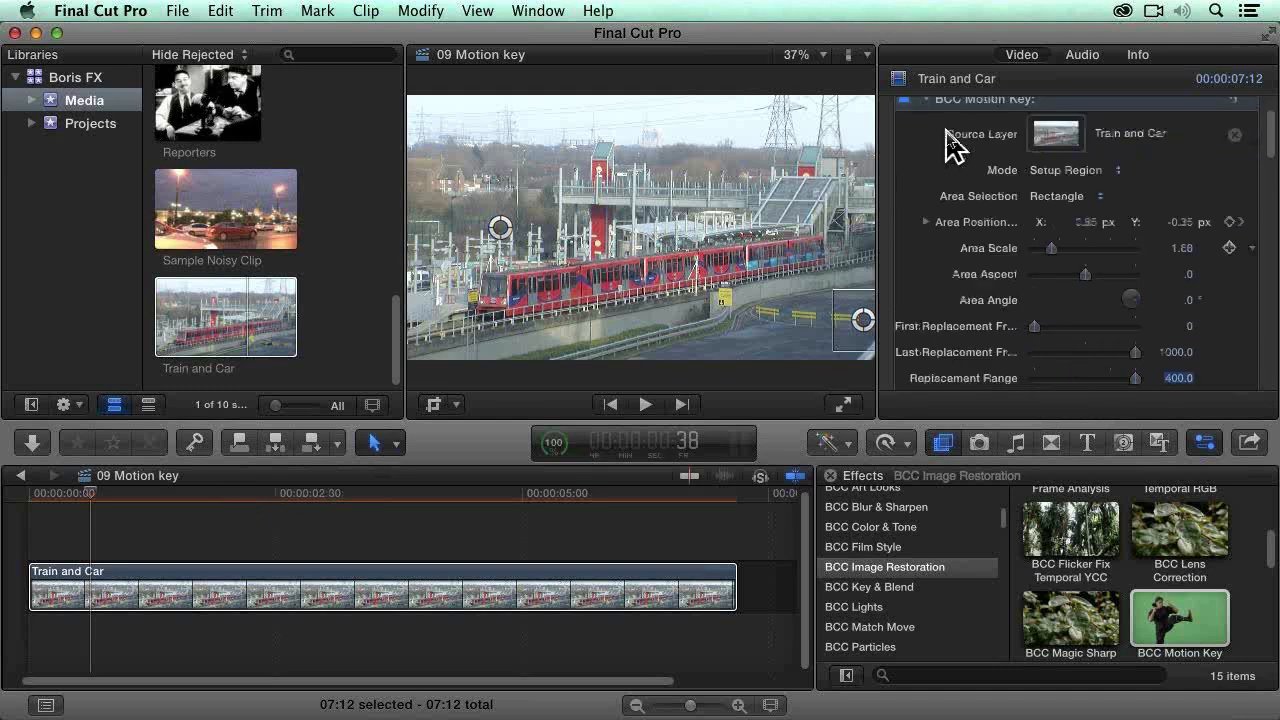
pyautogui.scroll(2, 947, 131)
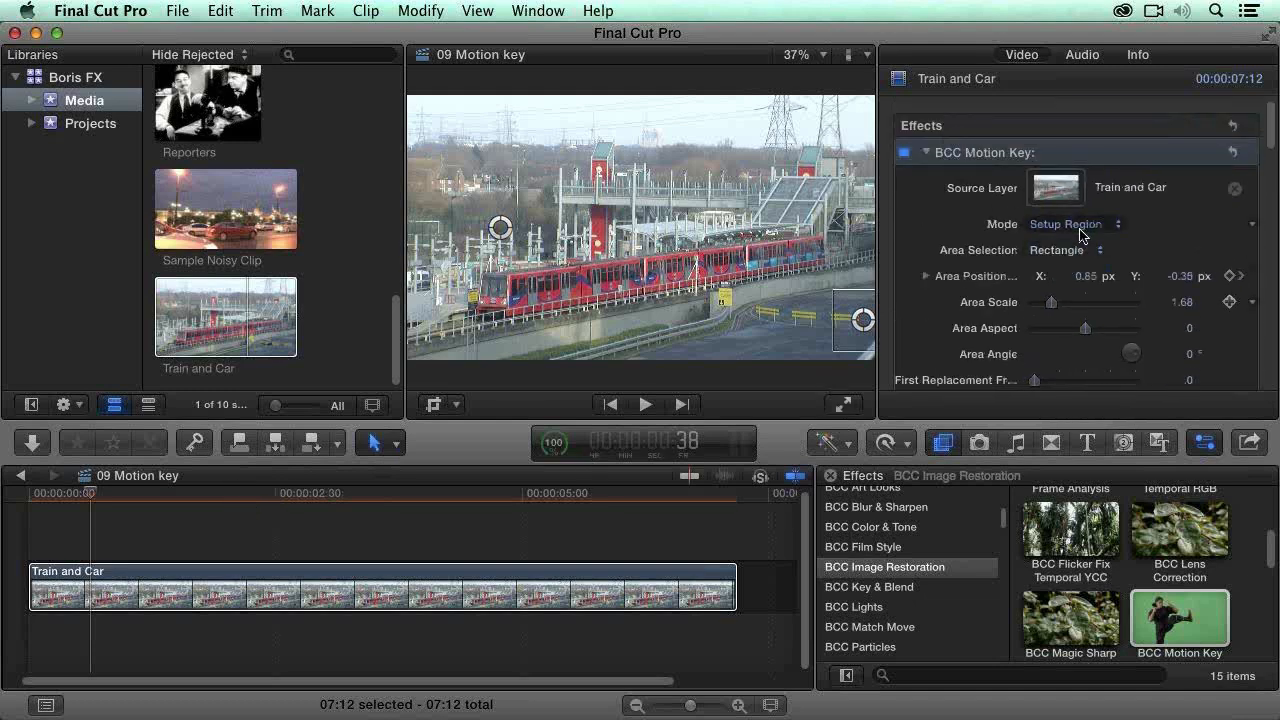
pyautogui.click(1080, 230)
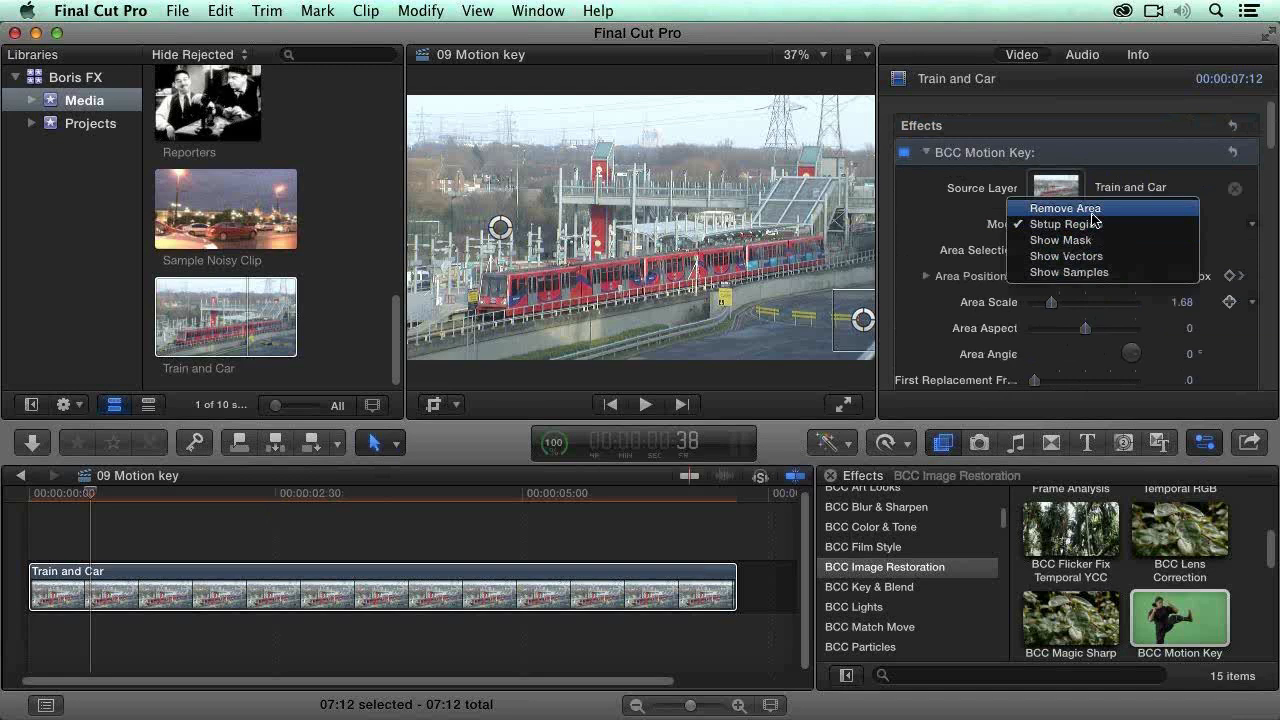
pyautogui.click(1093, 212)
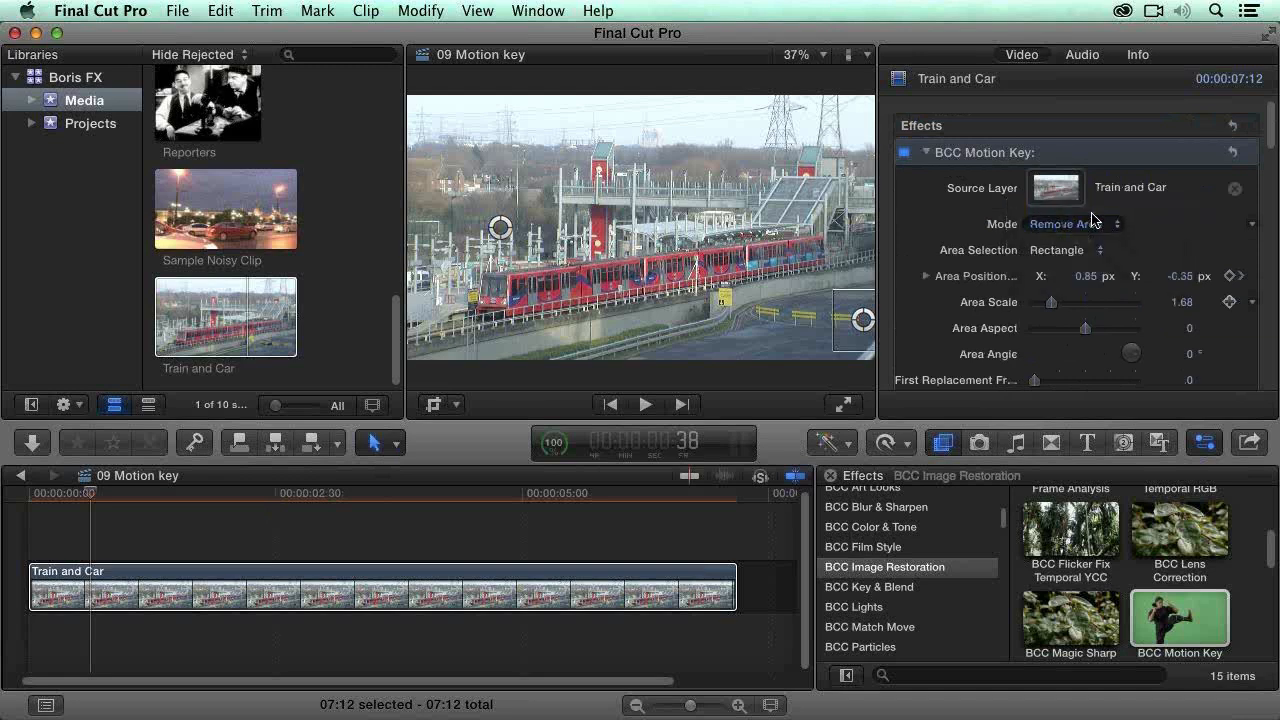
# Step: Scrub the clip forward from frame 57 and back to 3:32 to examine the car removal
pyautogui.click(121, 492)
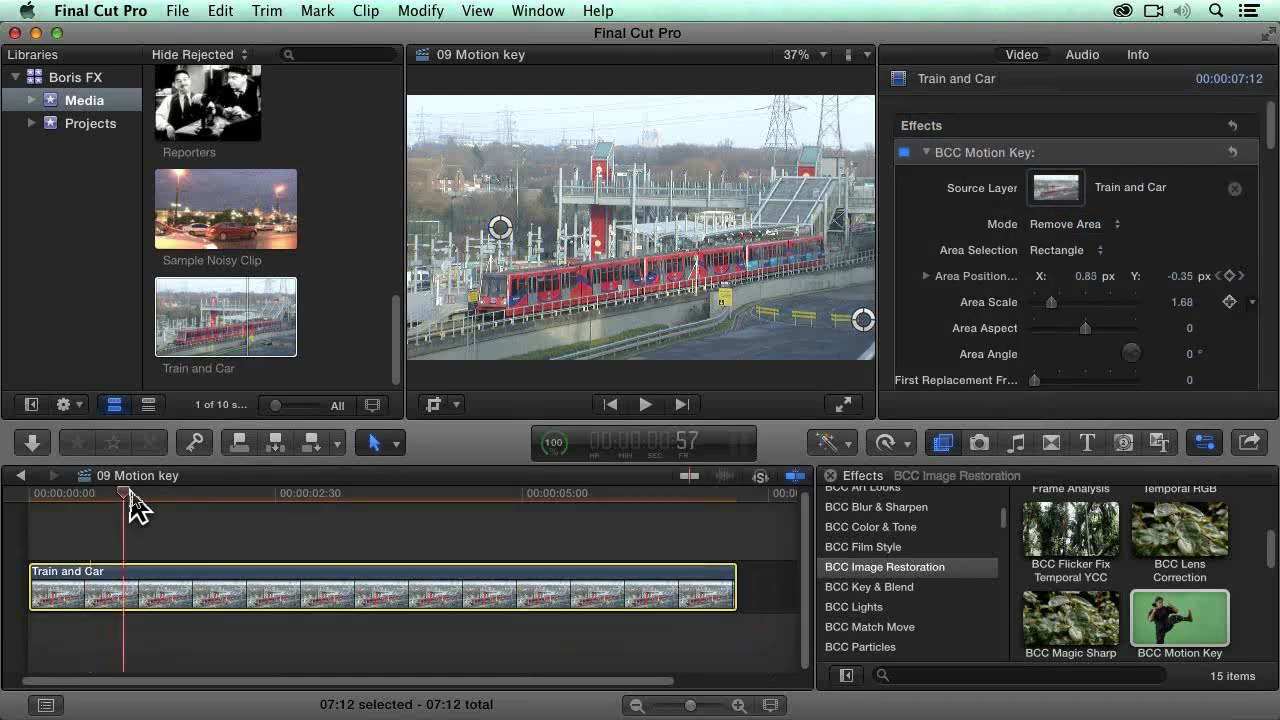
pyautogui.moveTo(149, 490); pyautogui.dragTo(431, 501)
pyautogui.moveTo(478, 485); pyautogui.dragTo(375, 491)
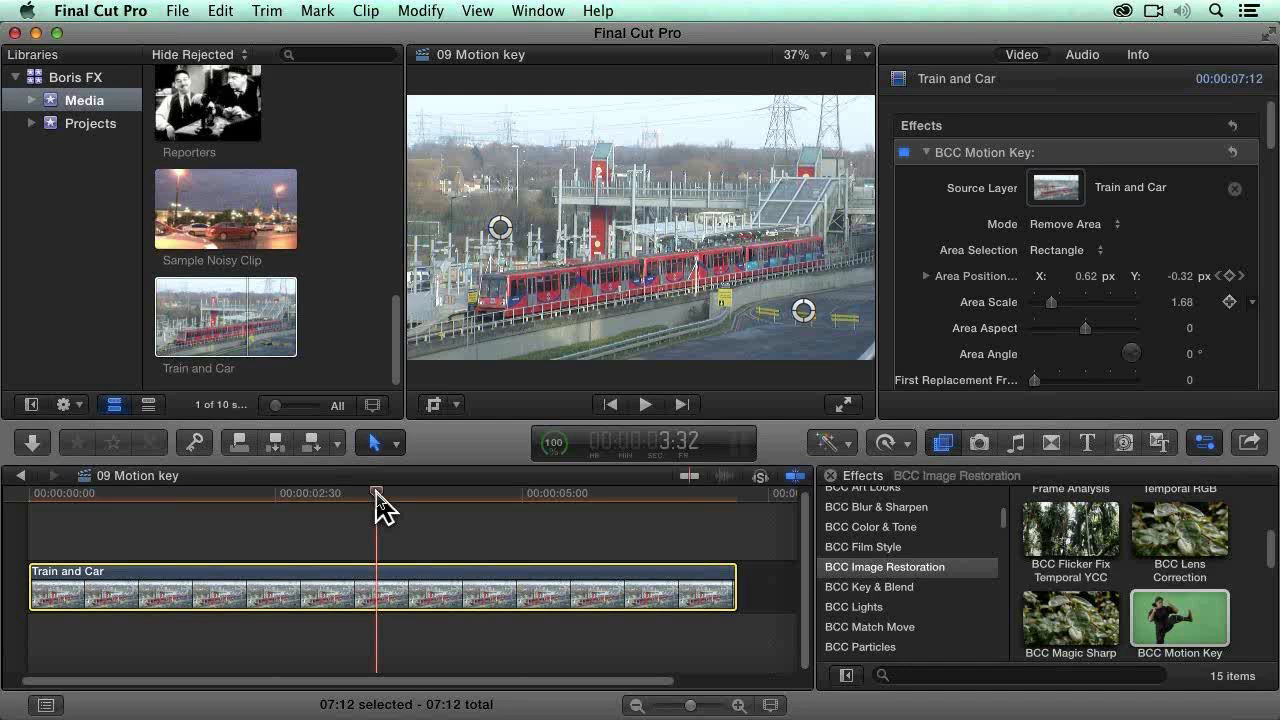
# Step: Hide Final Cut Pro and switch to Keynote
pyautogui.press('super+h')
pyautogui.press('super+Tab')
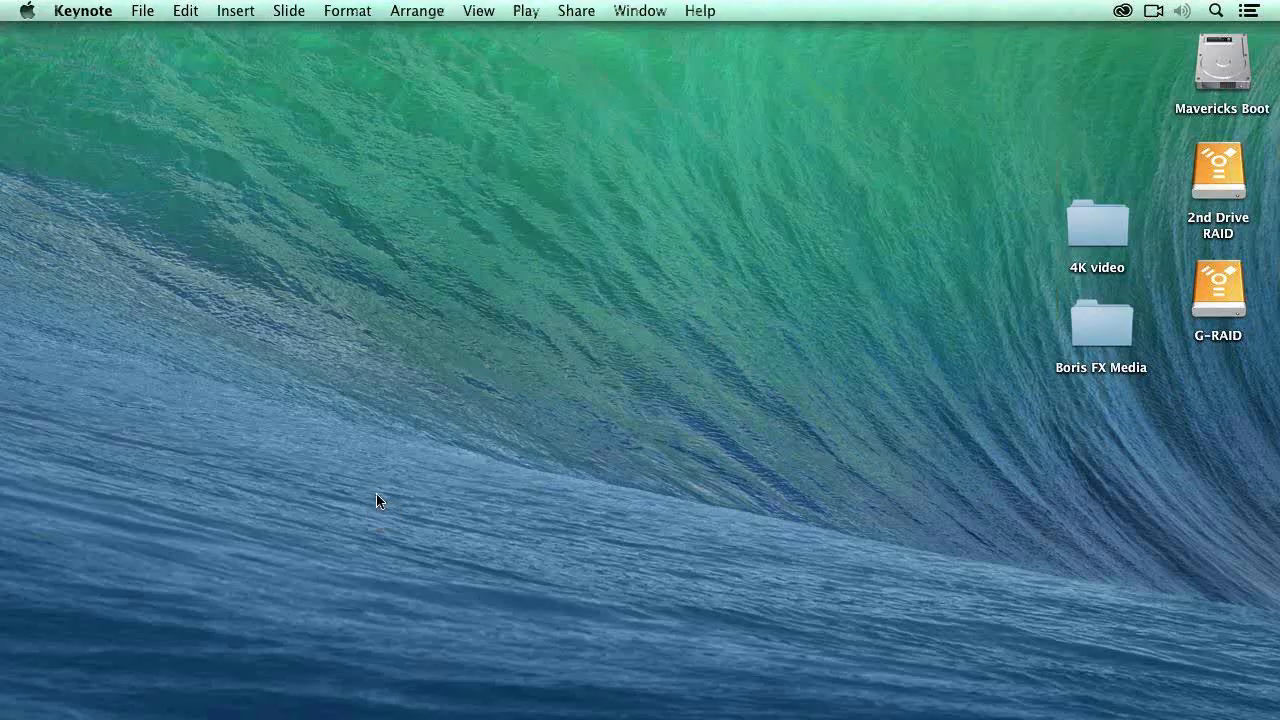